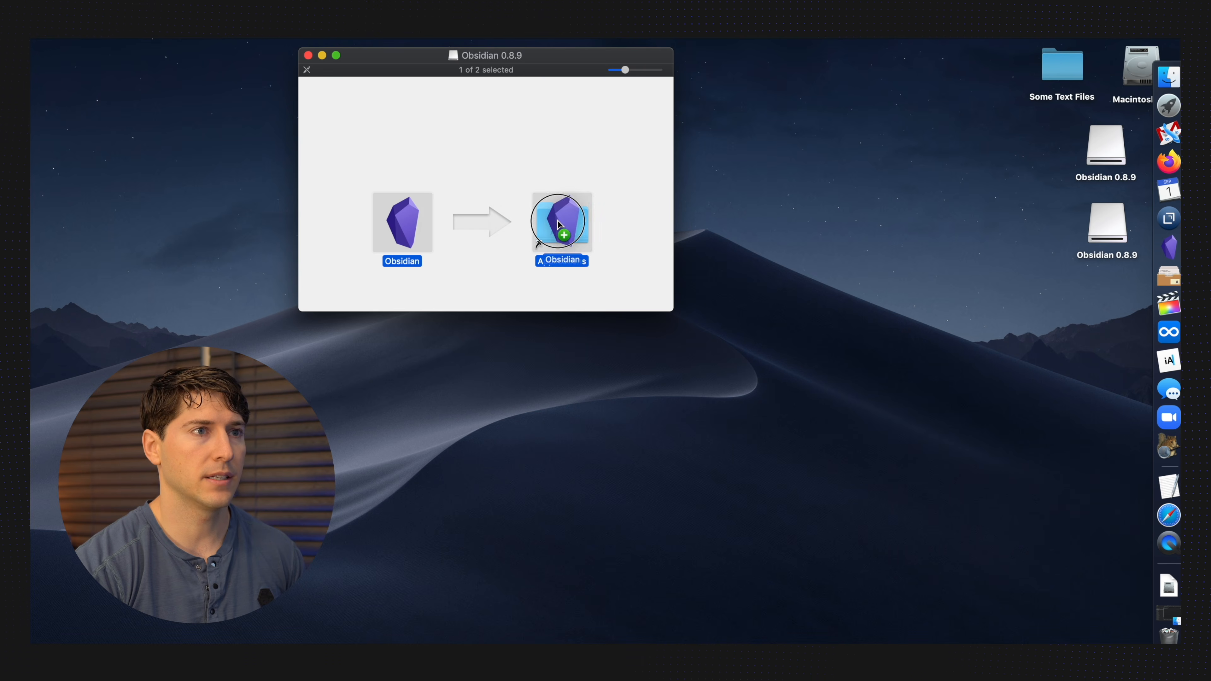
# Close the installer window, launch Obsidian and create a new vault named "A folder" on the Desktop.
pyautogui.click(308, 55)
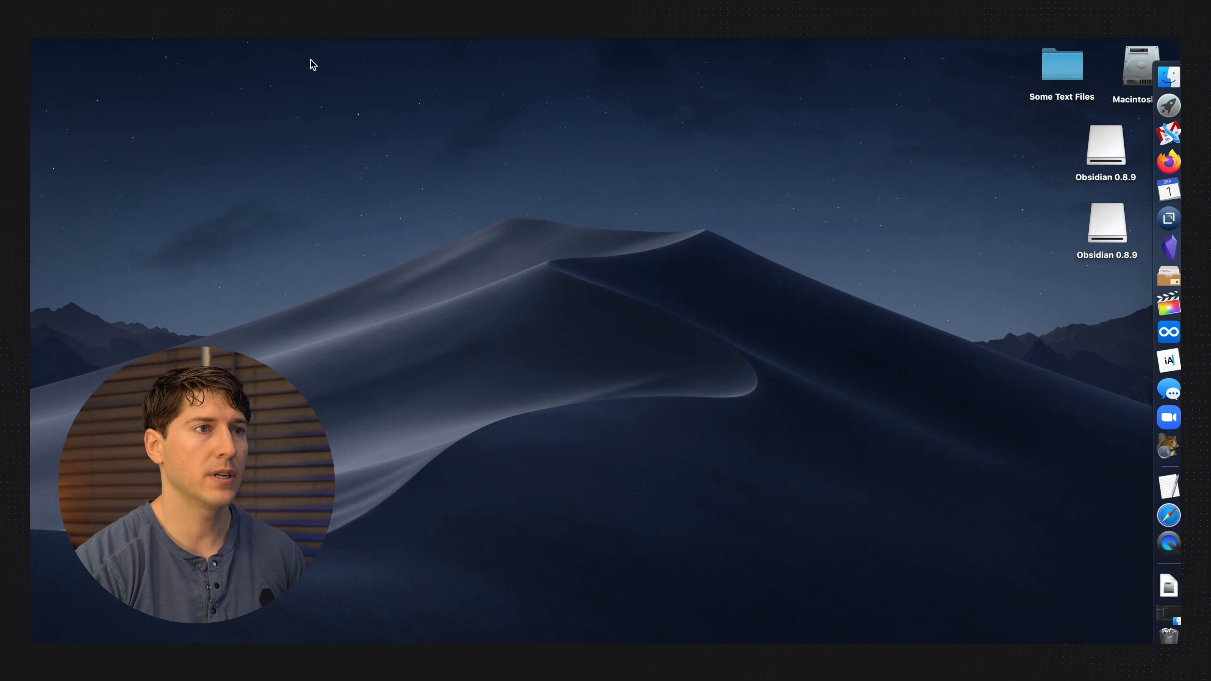
pyautogui.click(1168, 248)
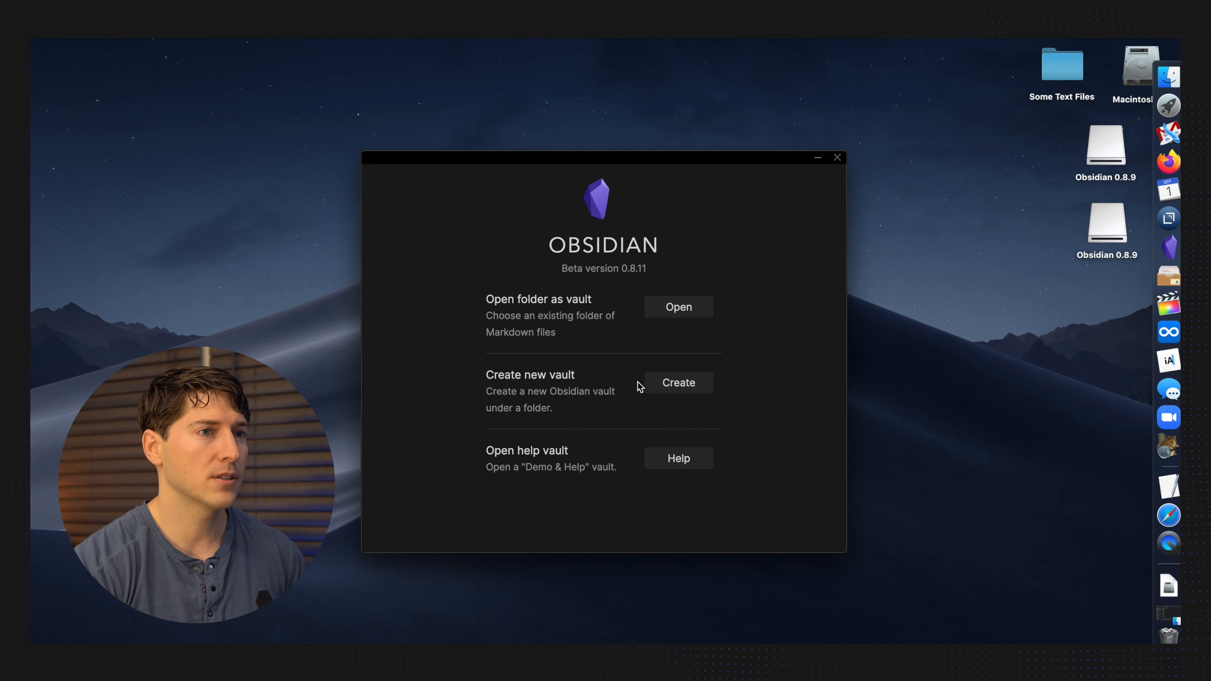
pyautogui.click(669, 384)
pyautogui.click(657, 339)
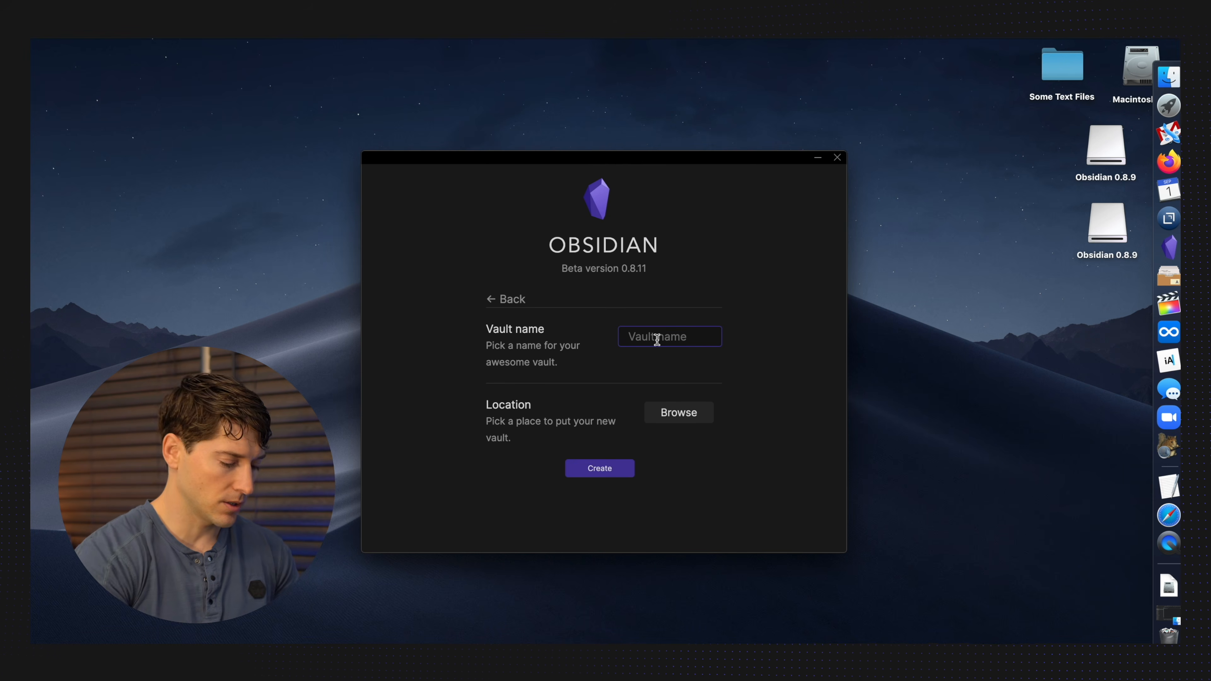
pyautogui.write('A folder')
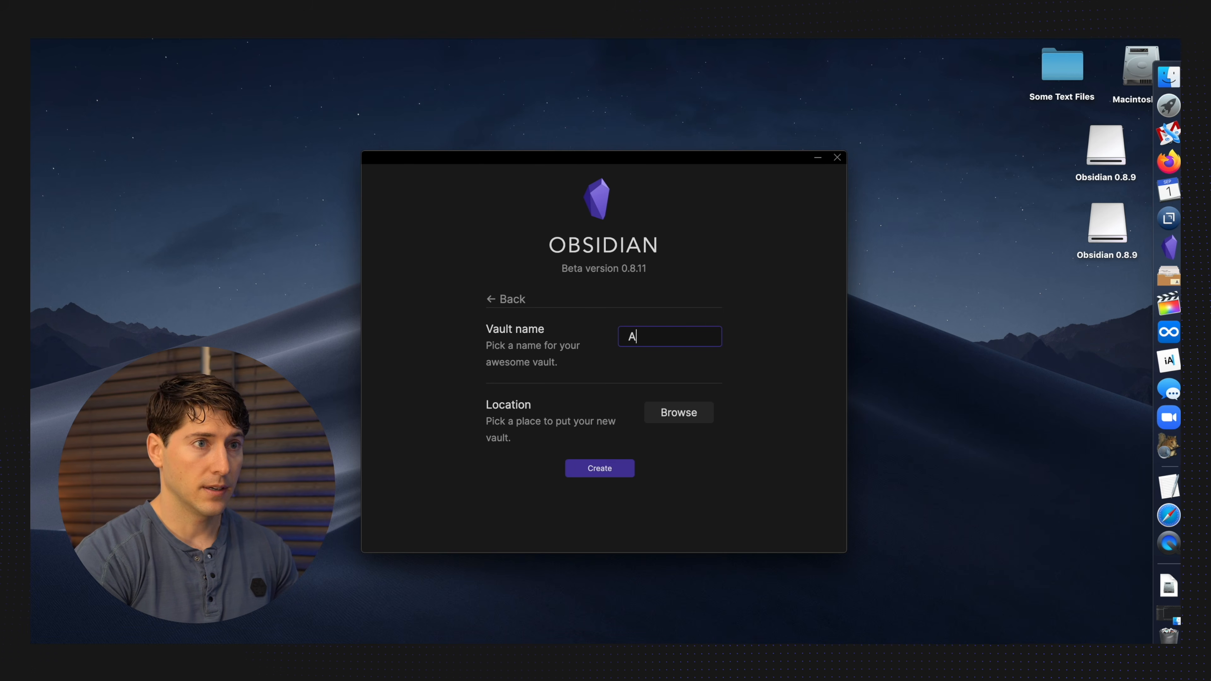
pyautogui.click(668, 419)
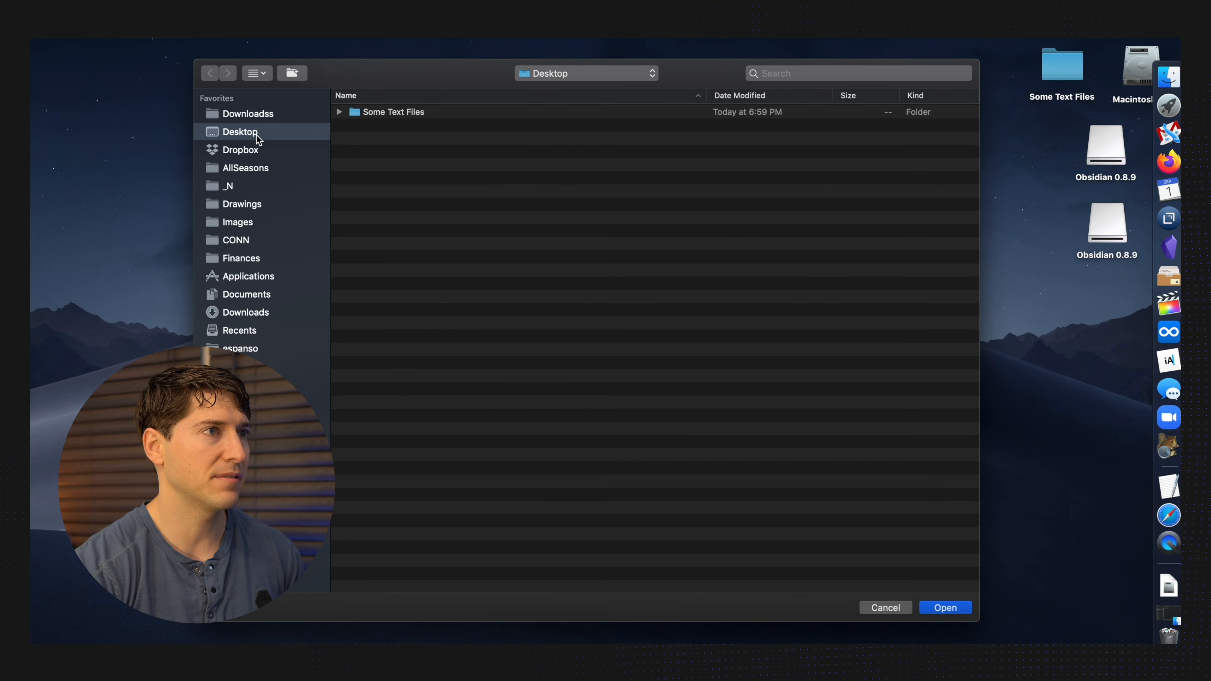
pyautogui.click(939, 611)
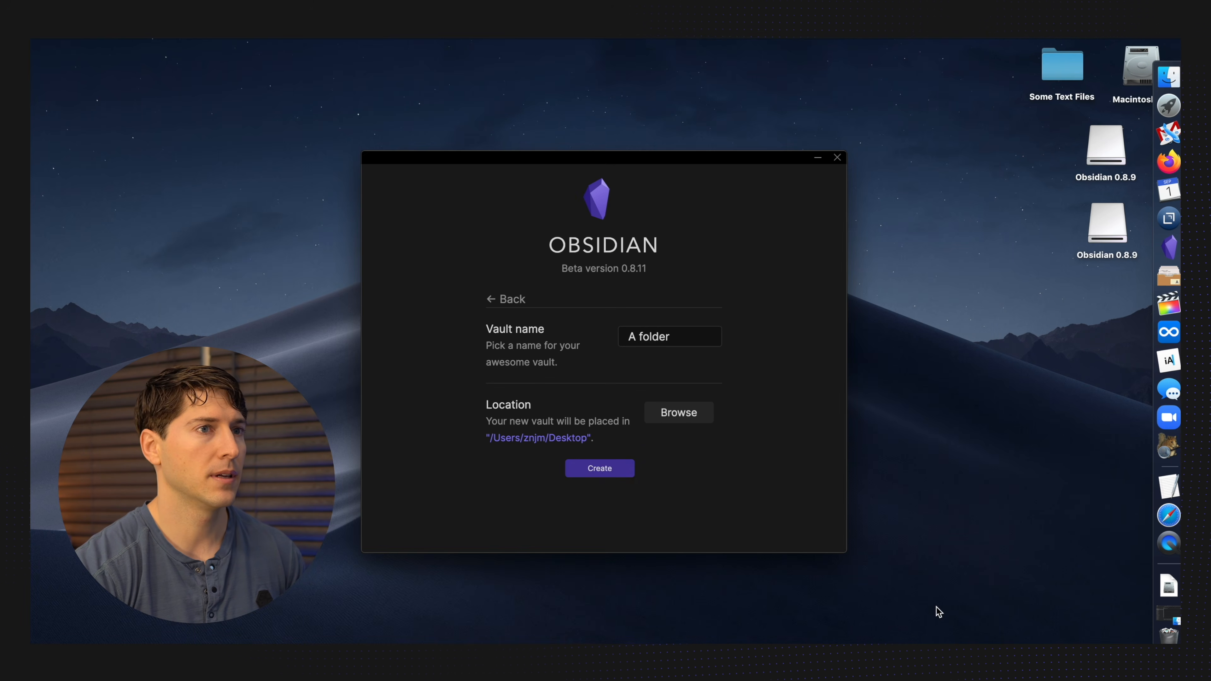
pyautogui.click(606, 470)
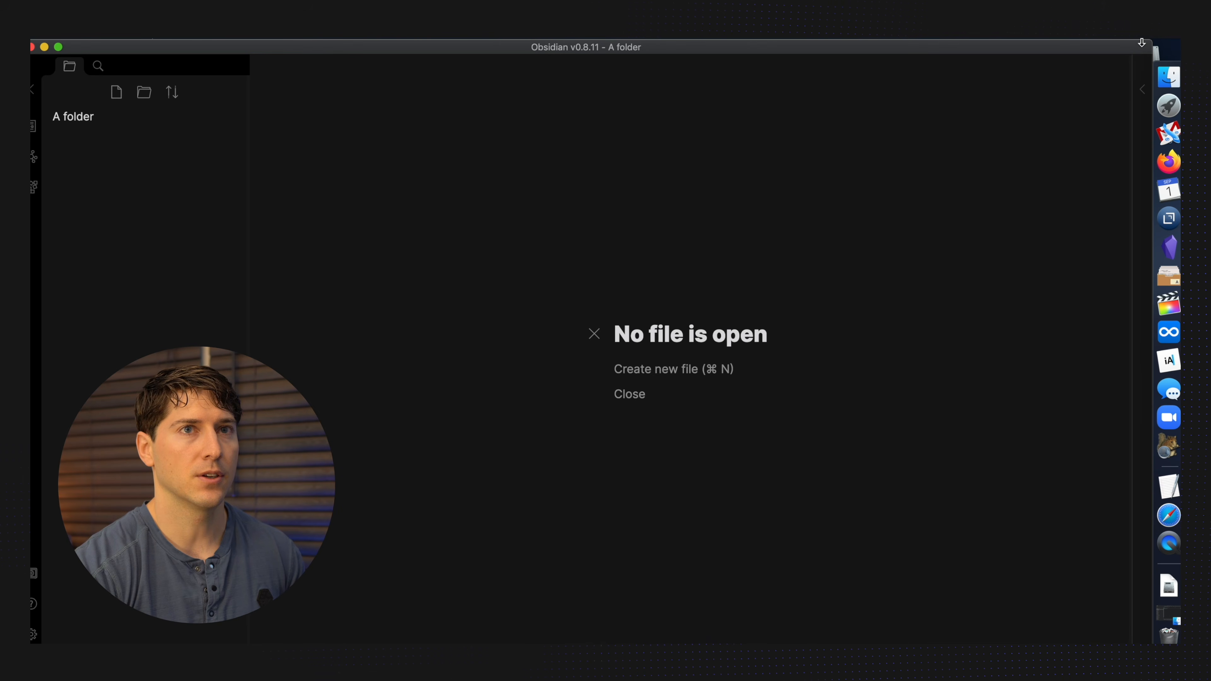
# Narrow the Obsidian window to uncover the desktop and check the vault's "A folder" folder there.
pyautogui.moveTo(1148, 41); pyautogui.dragTo(1039, 56)
pyautogui.click(1120, 327)
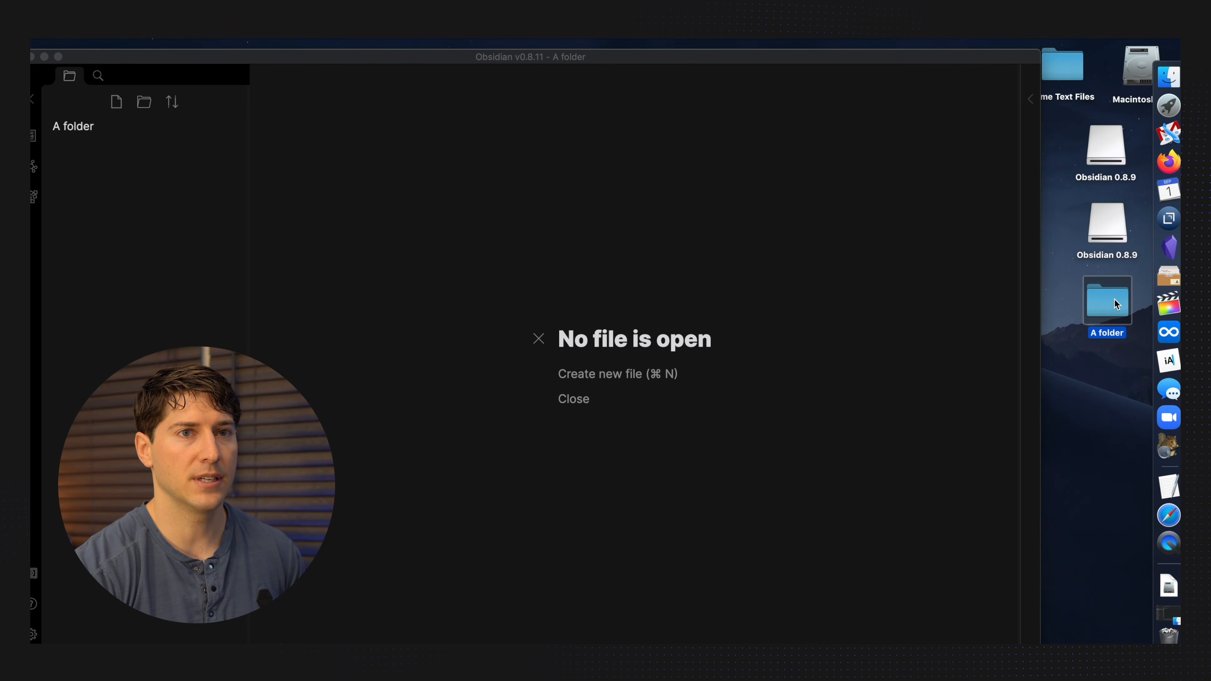
pyautogui.click(1039, 56)
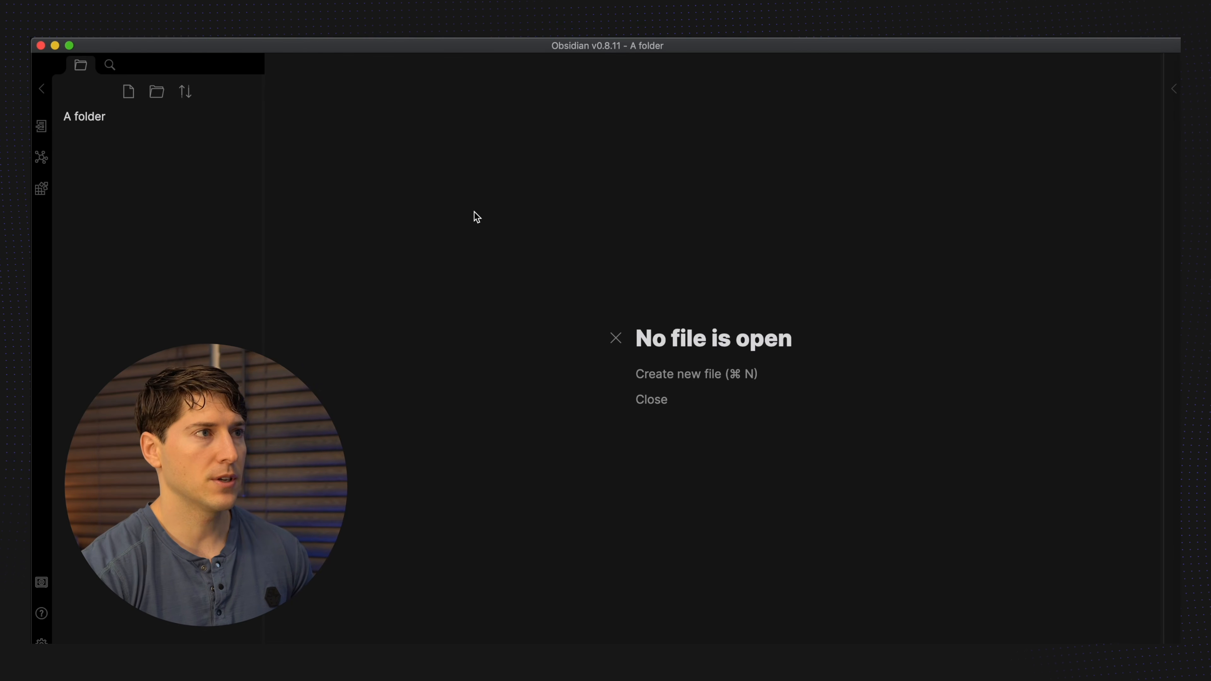
# Create a new note titled "NoteStar" in the vault and enlarge the interface by two zoom levels.
pyautogui.click(129, 92)
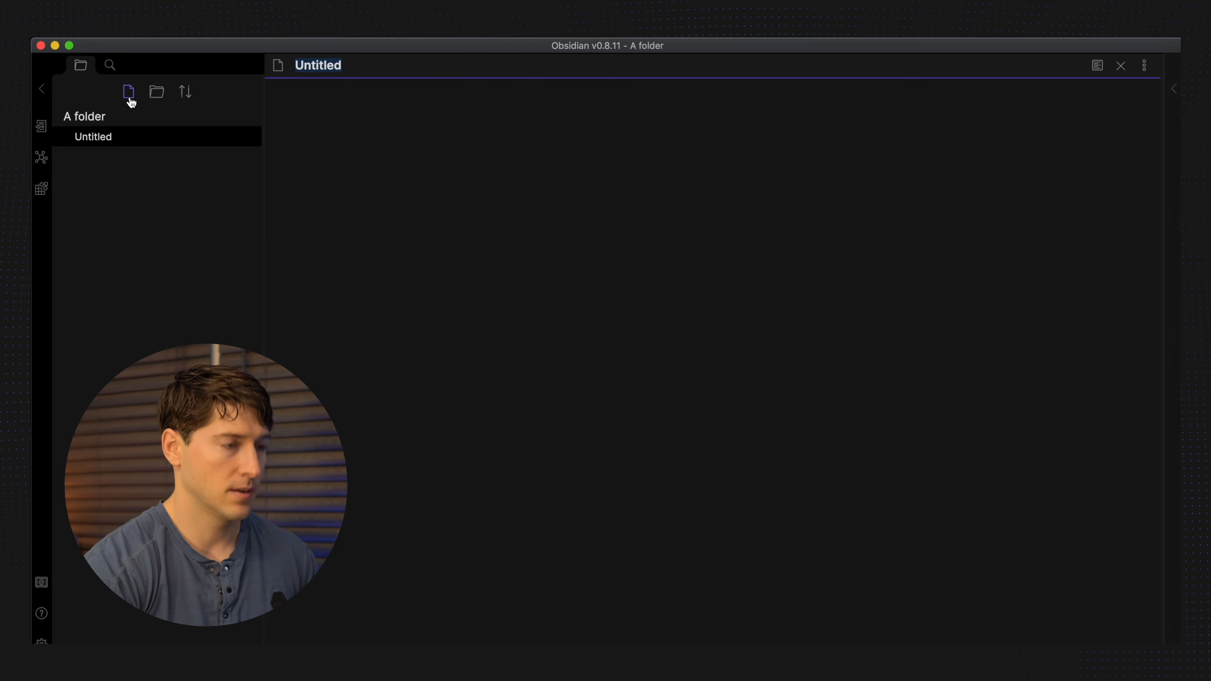
pyautogui.press('super+equal')
pyautogui.press('super+equal')
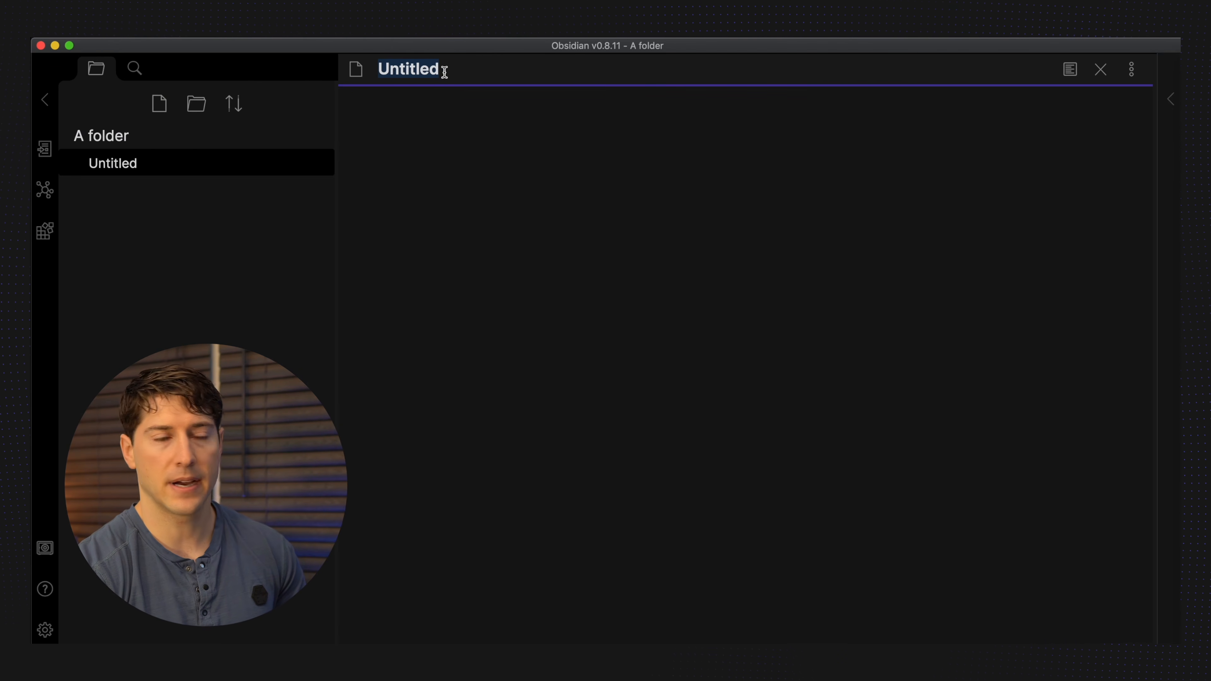
pyautogui.write('NoteD')
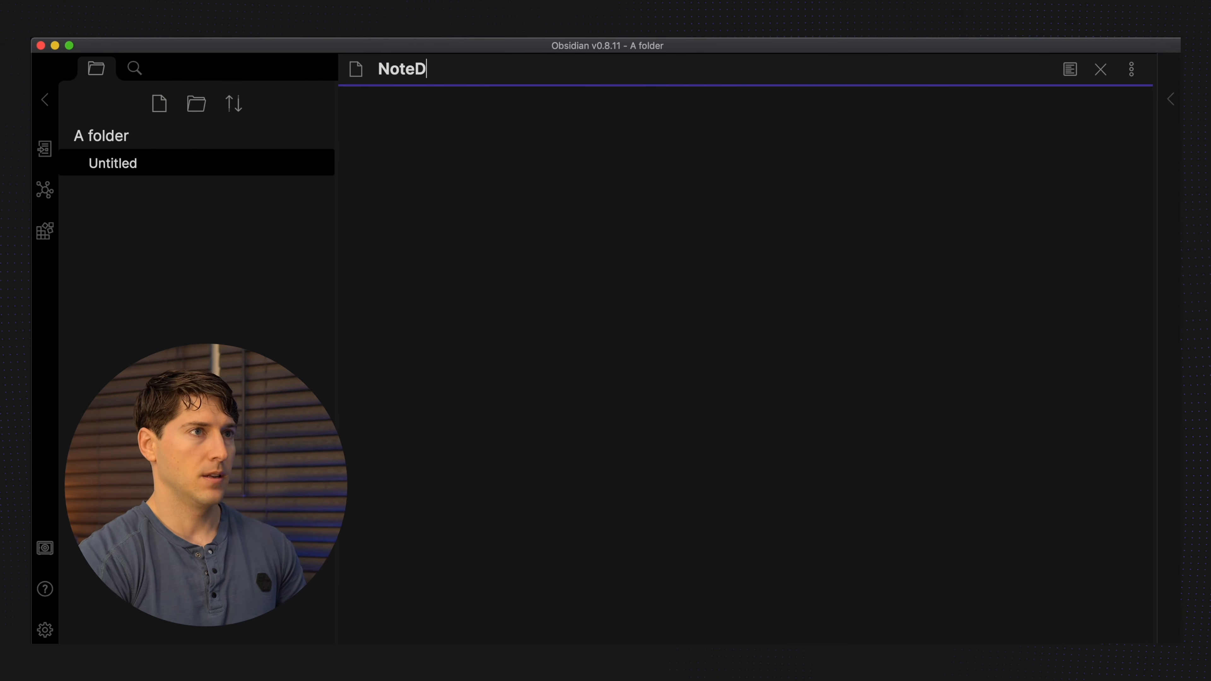
pyautogui.press('BackSpace')
pyautogui.write('Star')
pyautogui.press('Return')
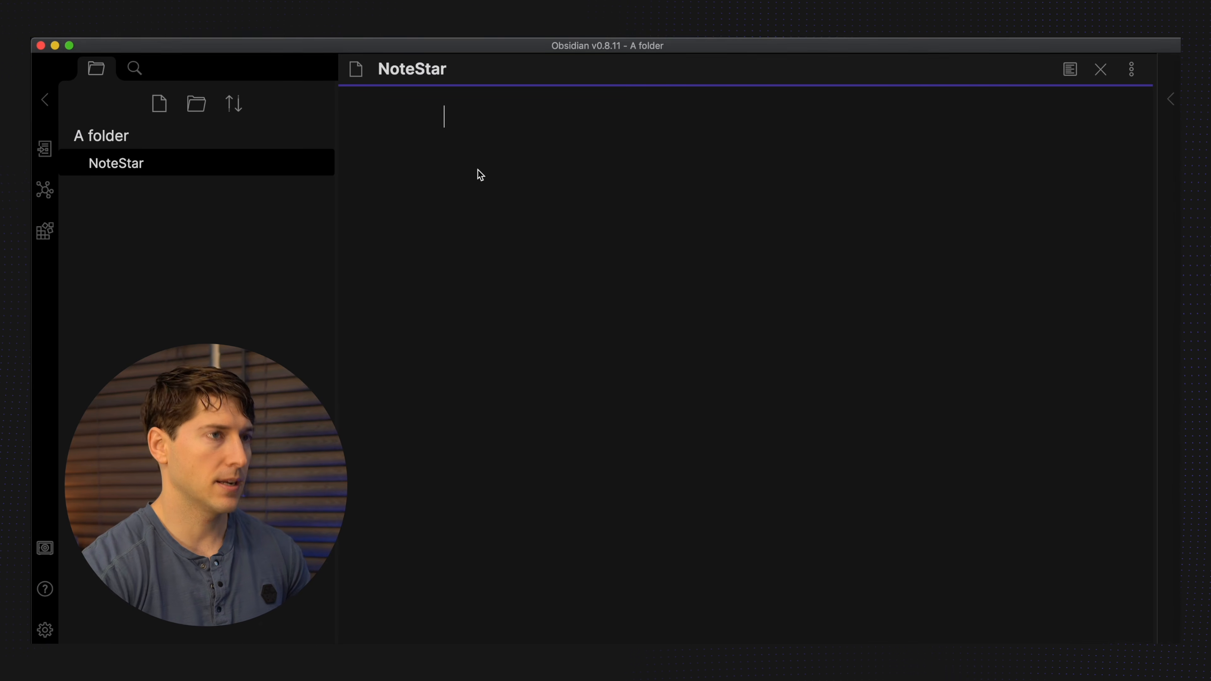
# Write "Hi, a new note." in the body of the NoteStar note.
pyautogui.write('Hi, a ')
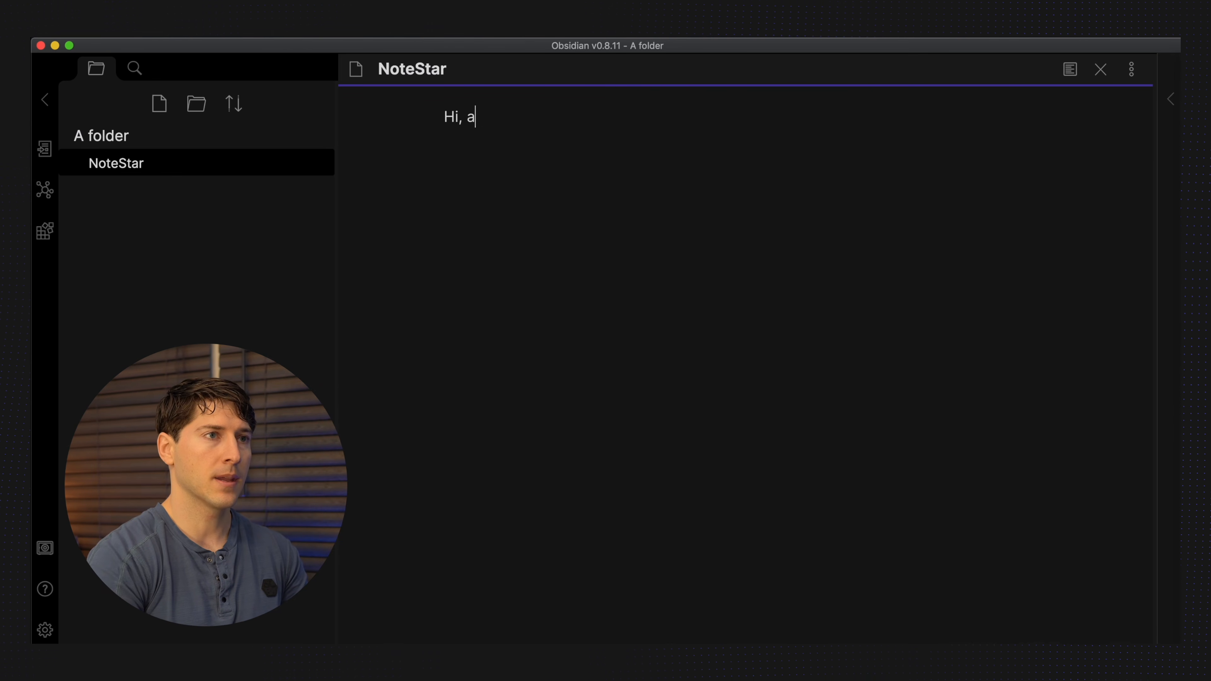
pyautogui.write('new ')
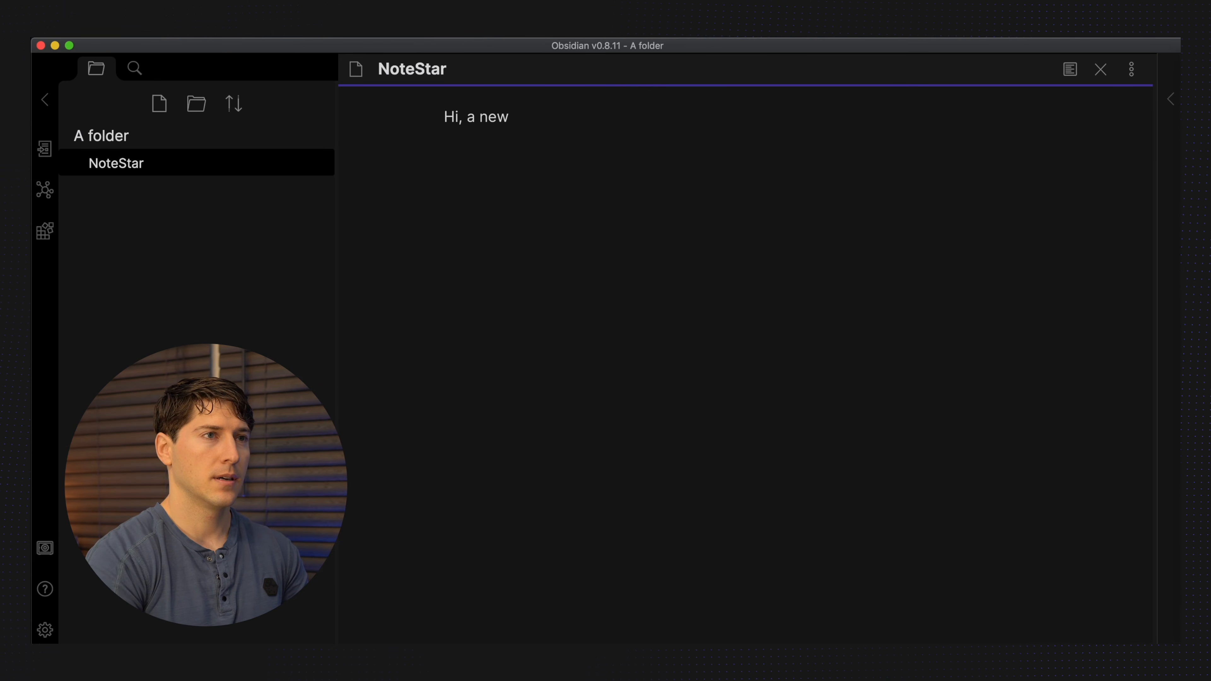
pyautogui.write('note.')
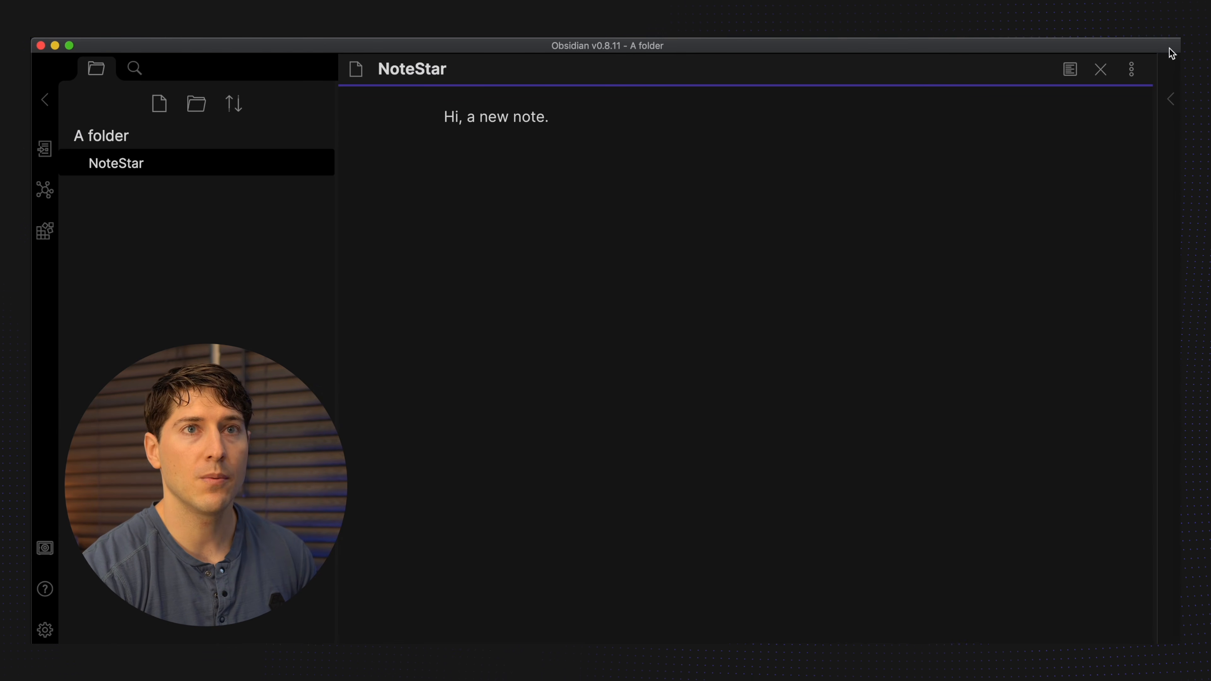
# Open the desktop's "A folder" in Finder and view NoteStar.md in TextEdit.
pyautogui.moveTo(1176, 47); pyautogui.dragTo(1073, 46)
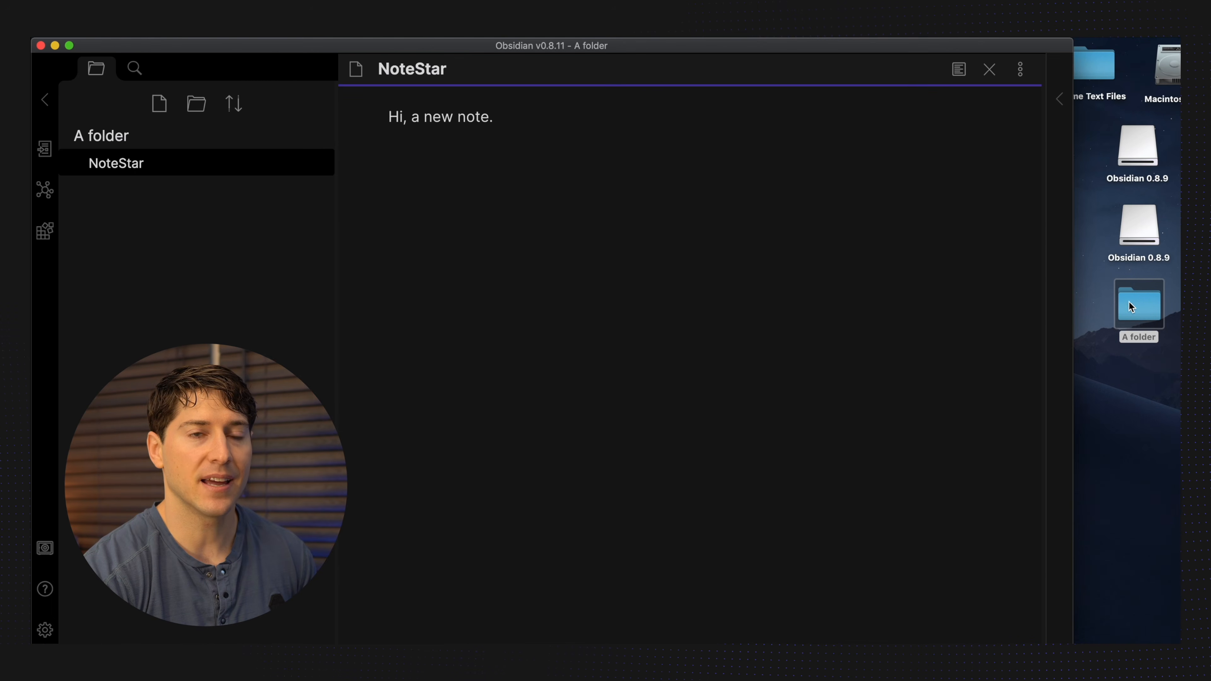
pyautogui.click(1135, 311)
pyautogui.doubleClick(1135, 311)
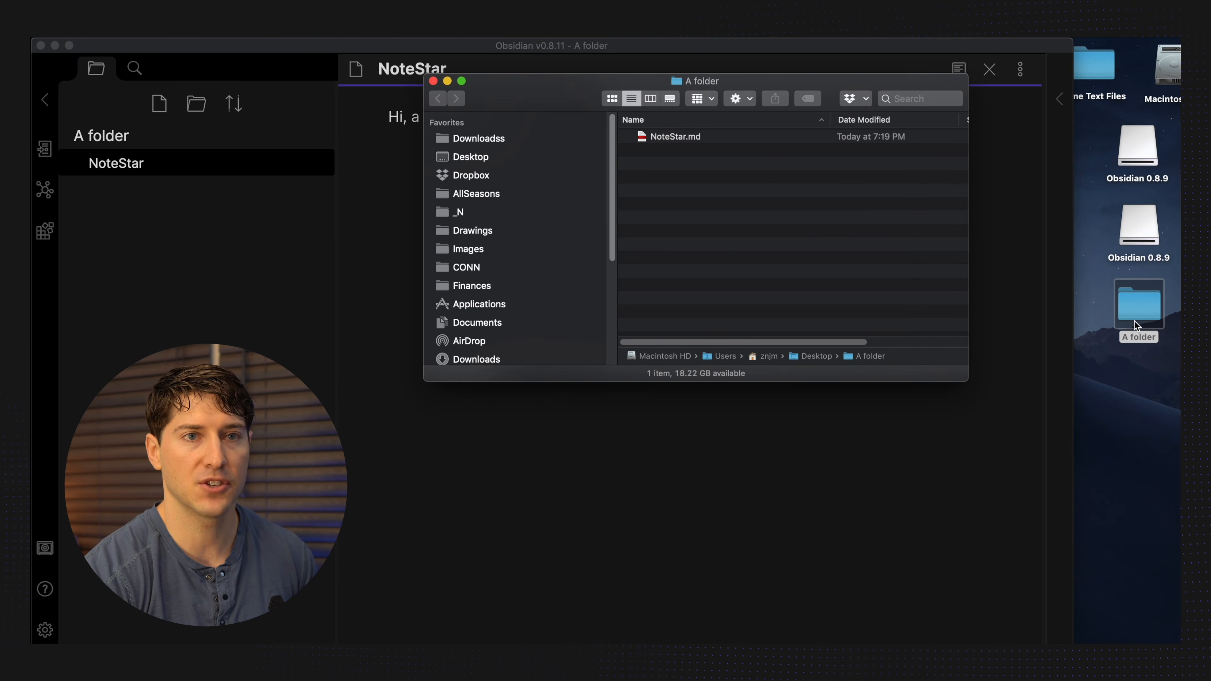
pyautogui.click(668, 139)
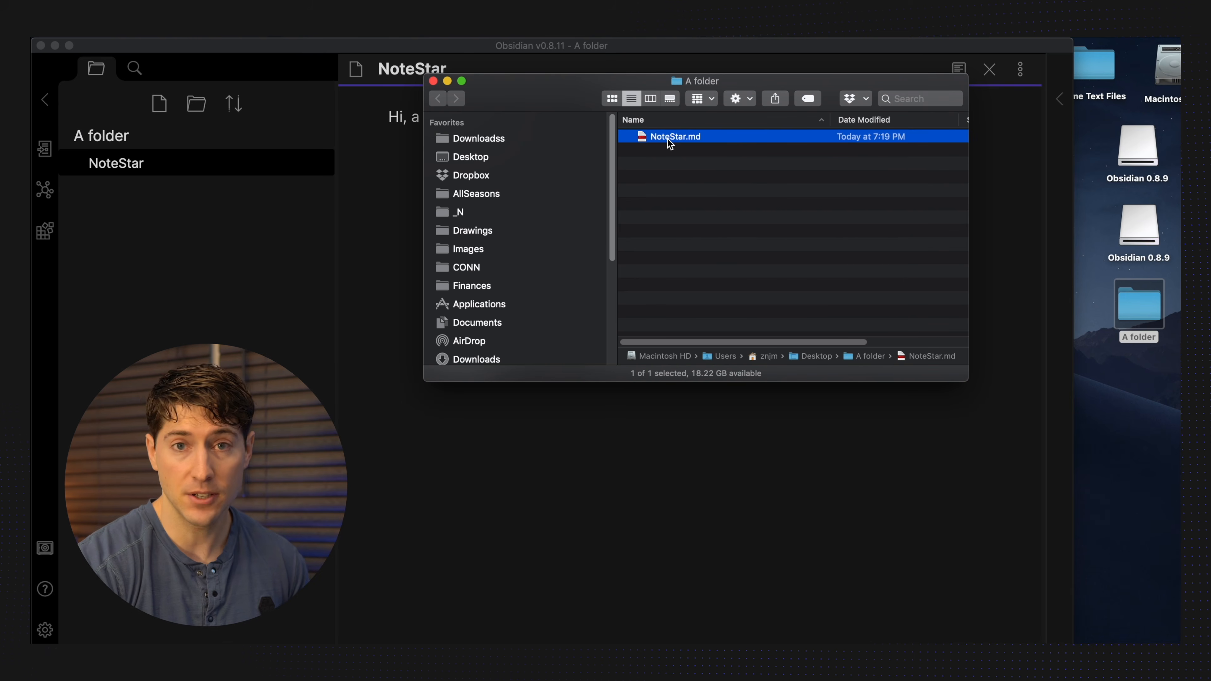
pyautogui.rightClick(686, 136)
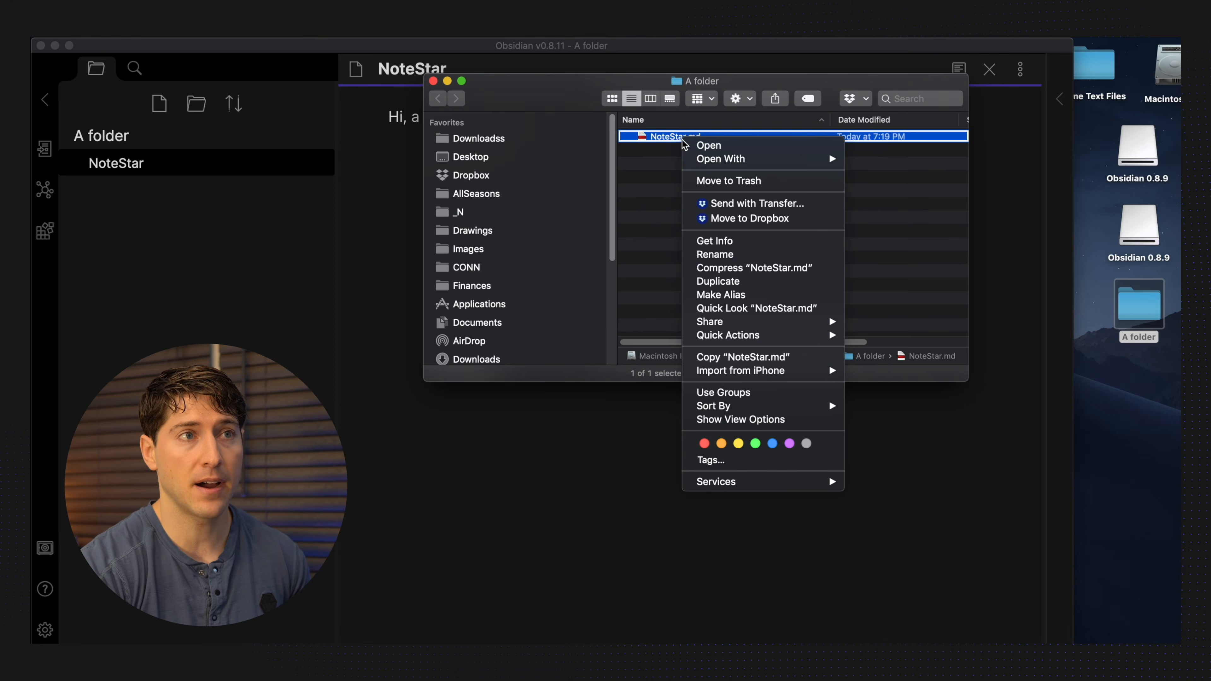
pyautogui.moveTo(715, 159)
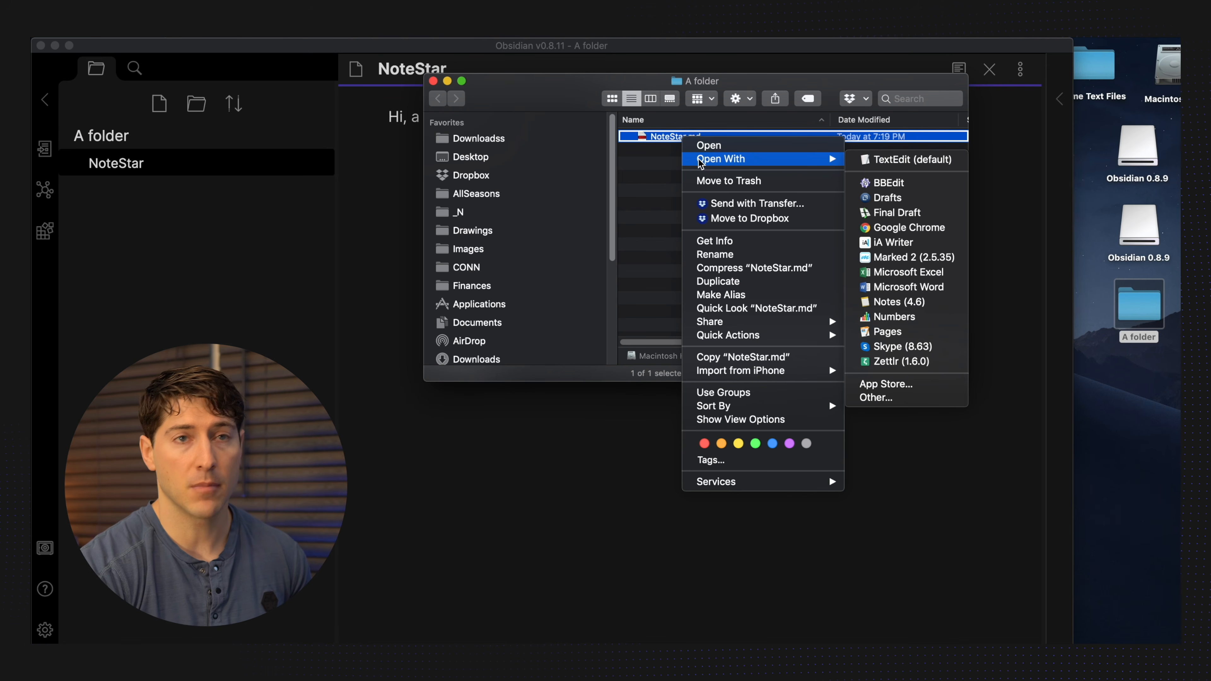
pyautogui.click(867, 165)
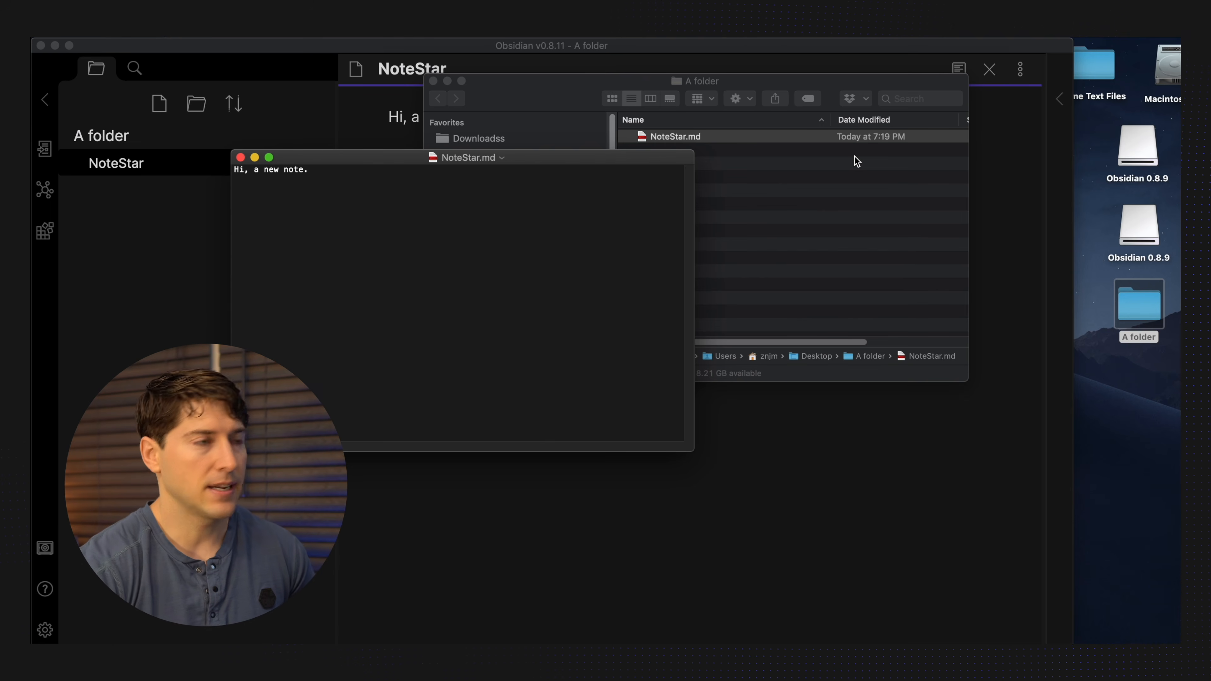
# Close the TextEdit and Finder windows and widen the Obsidian window back across the screen.
pyautogui.click(239, 158)
pyautogui.click(499, 99)
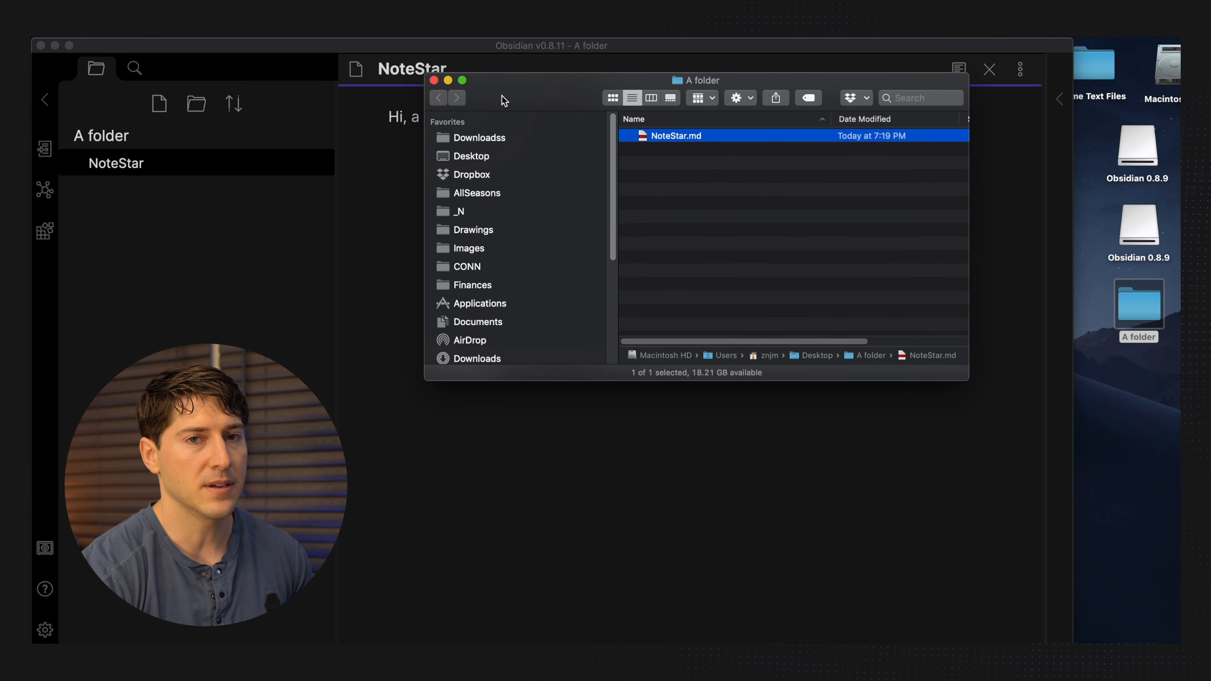
pyautogui.moveTo(503, 97); pyautogui.dragTo(649, 167)
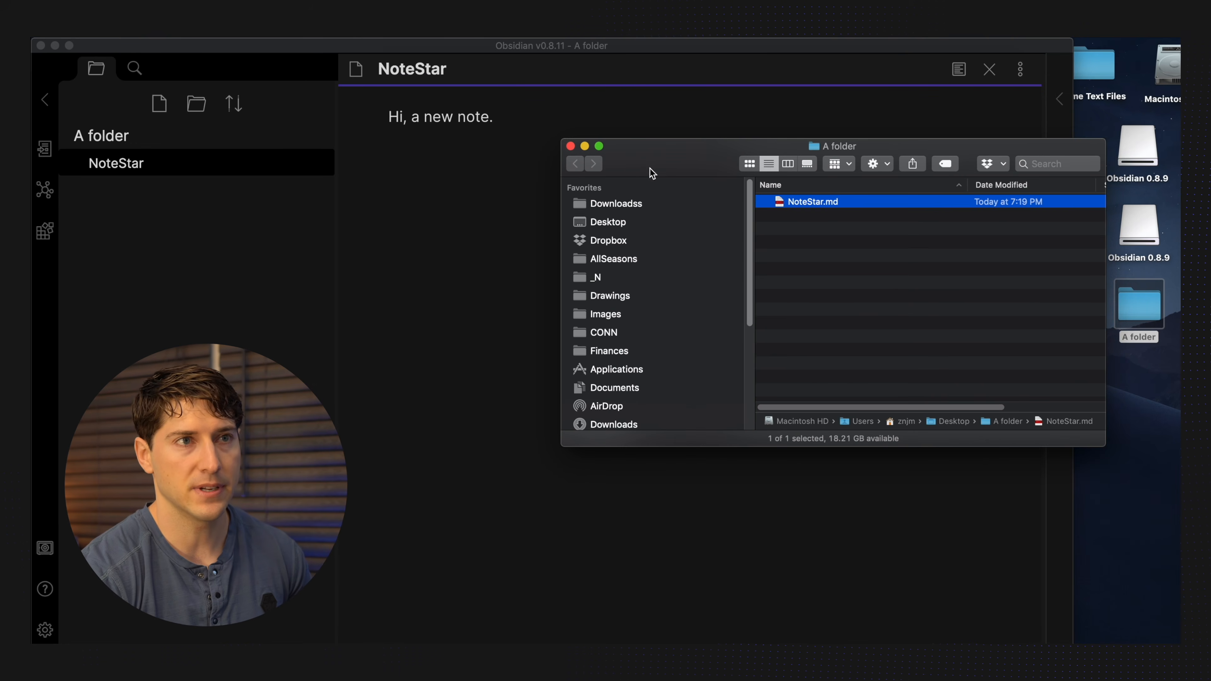
pyautogui.click(571, 146)
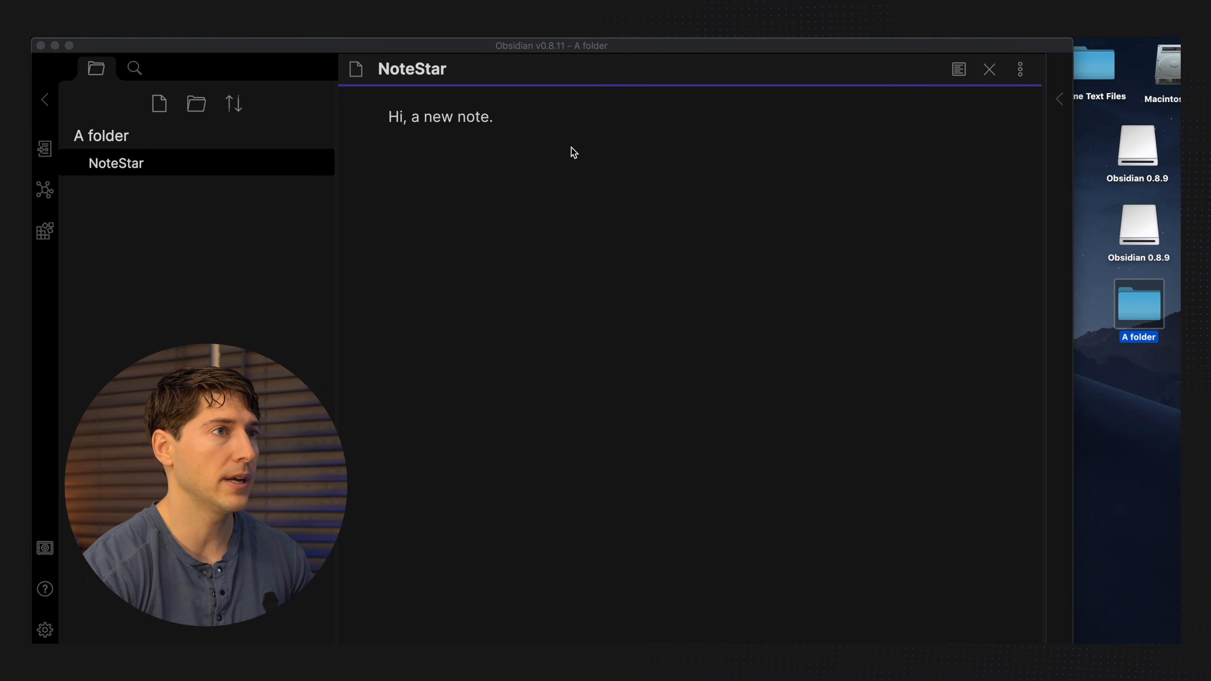
pyautogui.click(543, 170)
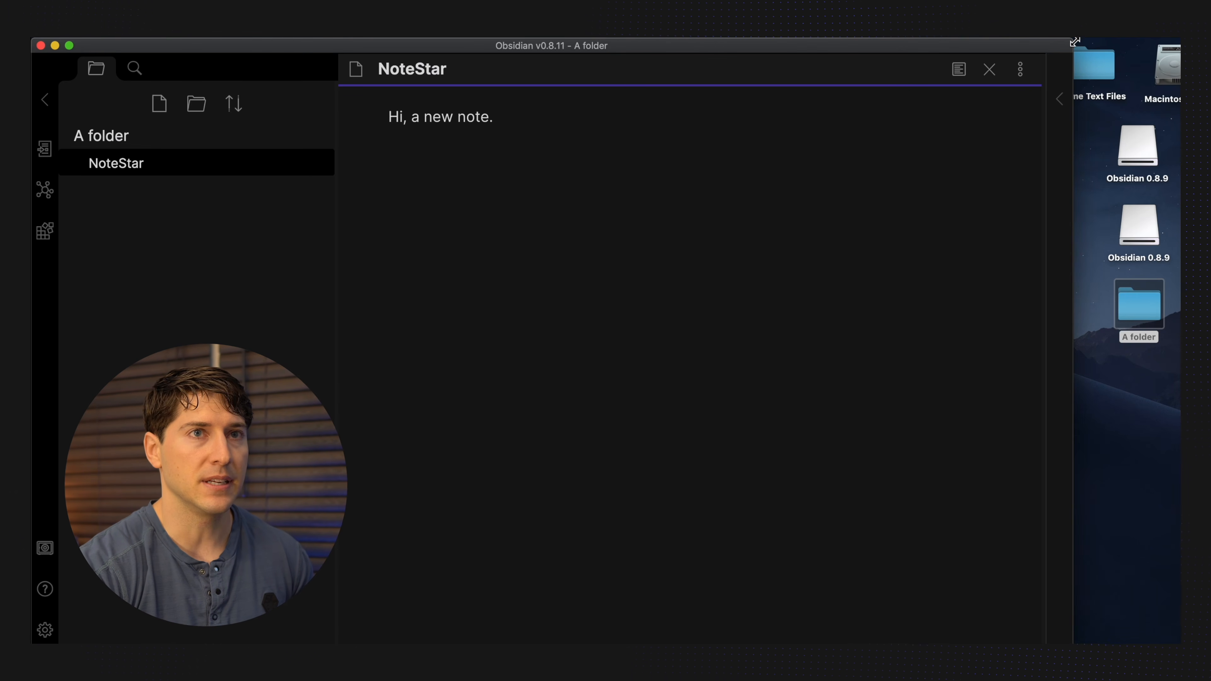
pyautogui.moveTo(1073, 39); pyautogui.dragTo(1180, 41)
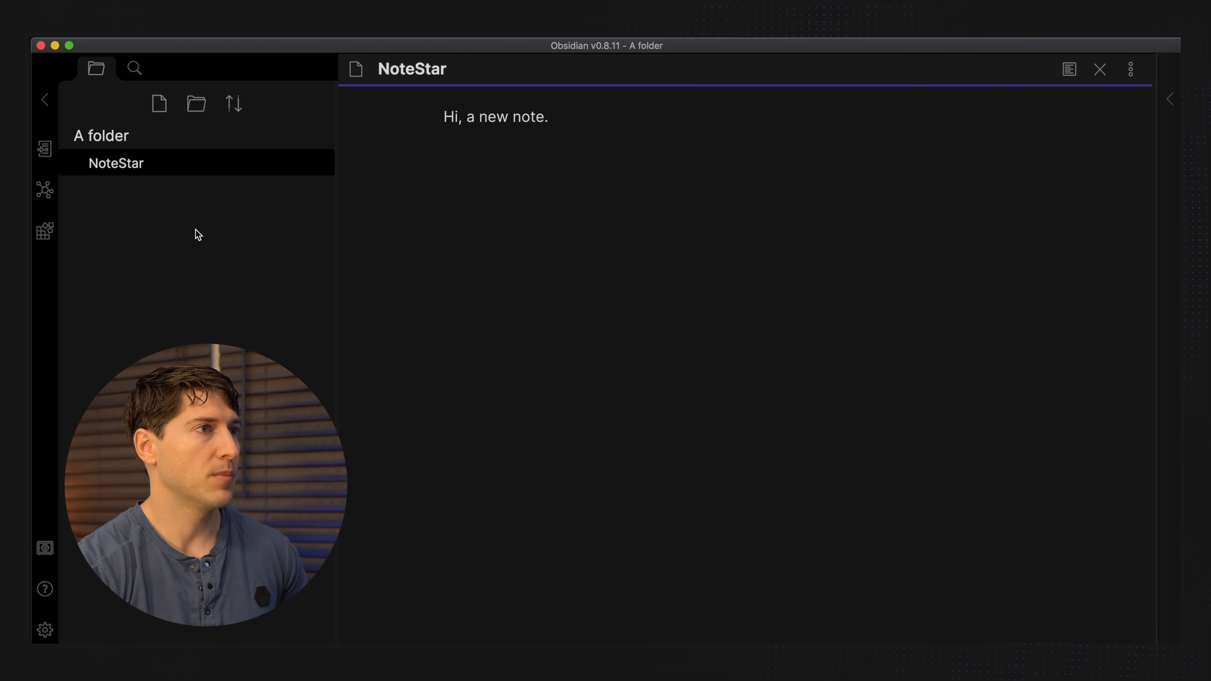
# Create a second note in the vault and title it "NeverNote".
pyautogui.click(162, 109)
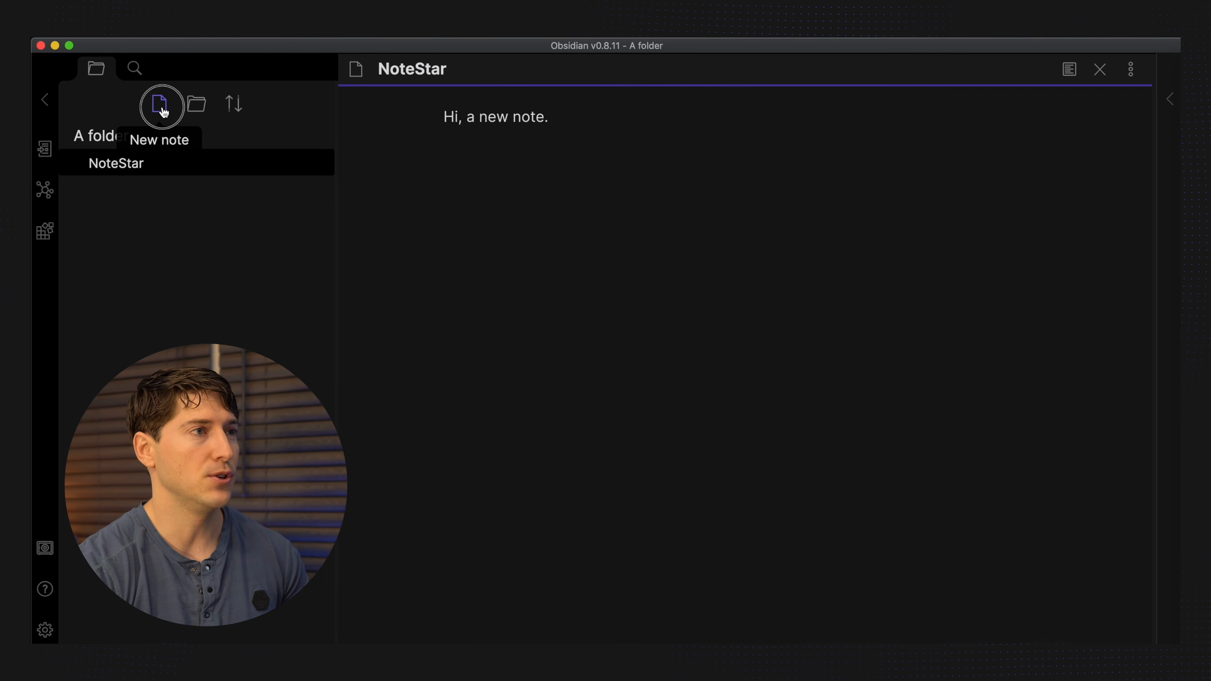
pyautogui.click(407, 70)
pyautogui.doubleClick(405, 70)
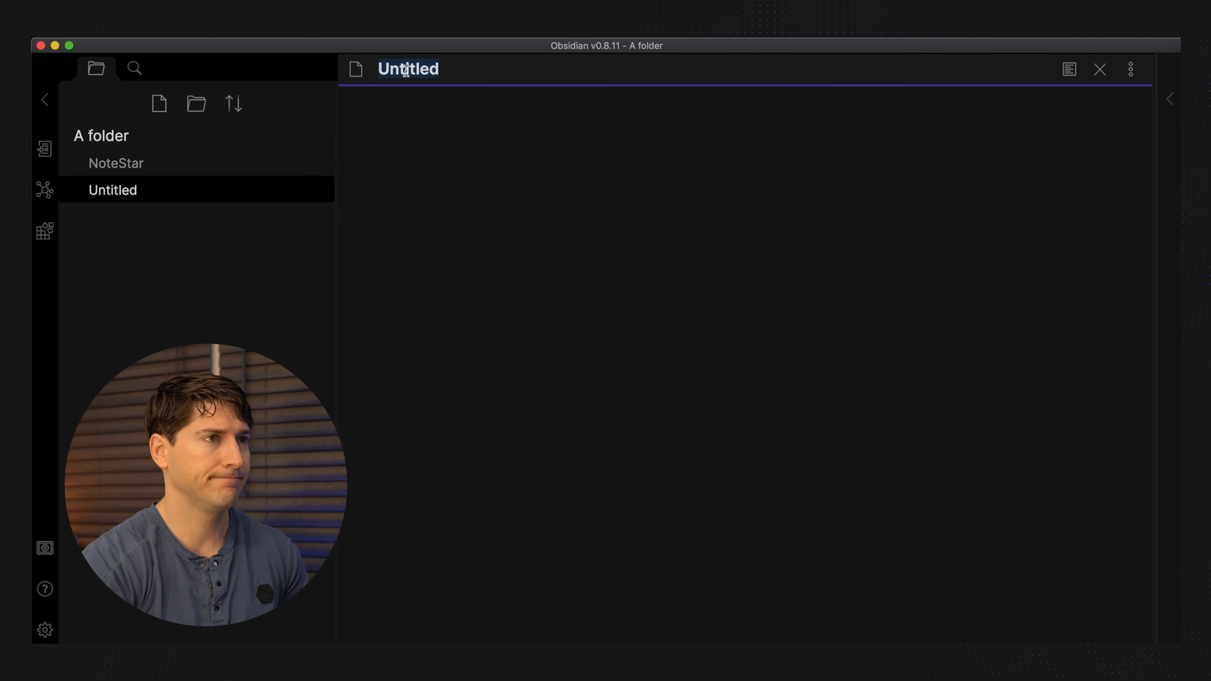
pyautogui.write('NeverNote')
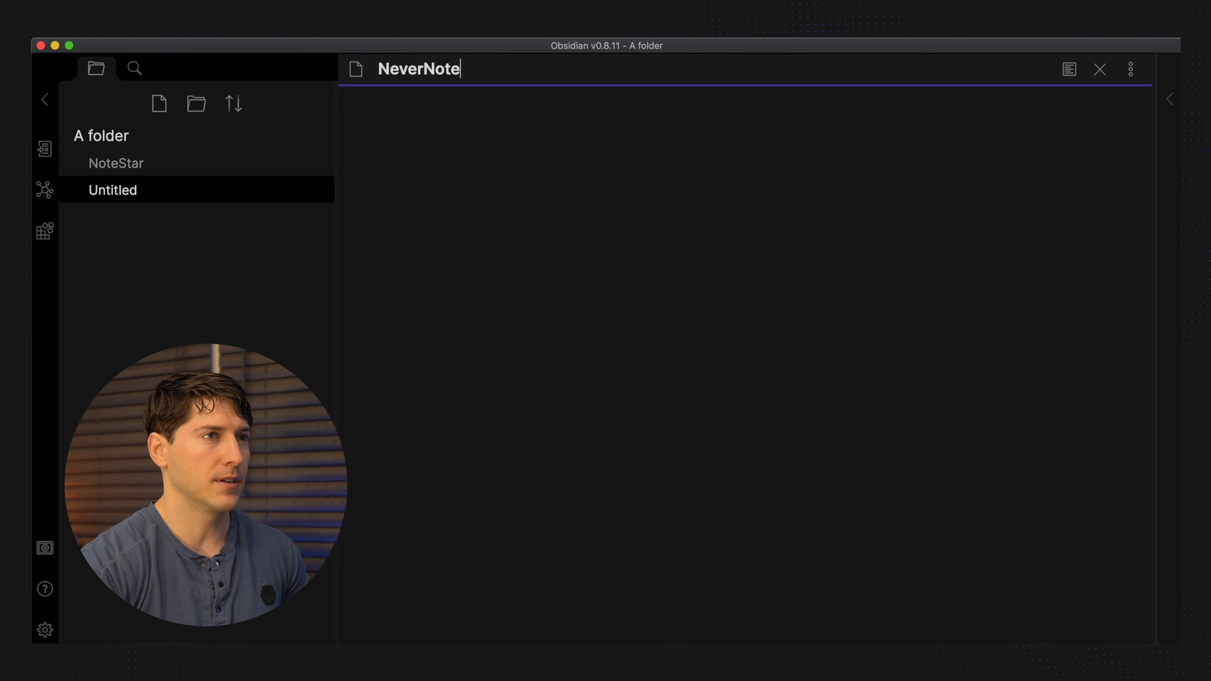
pyautogui.press('Return')
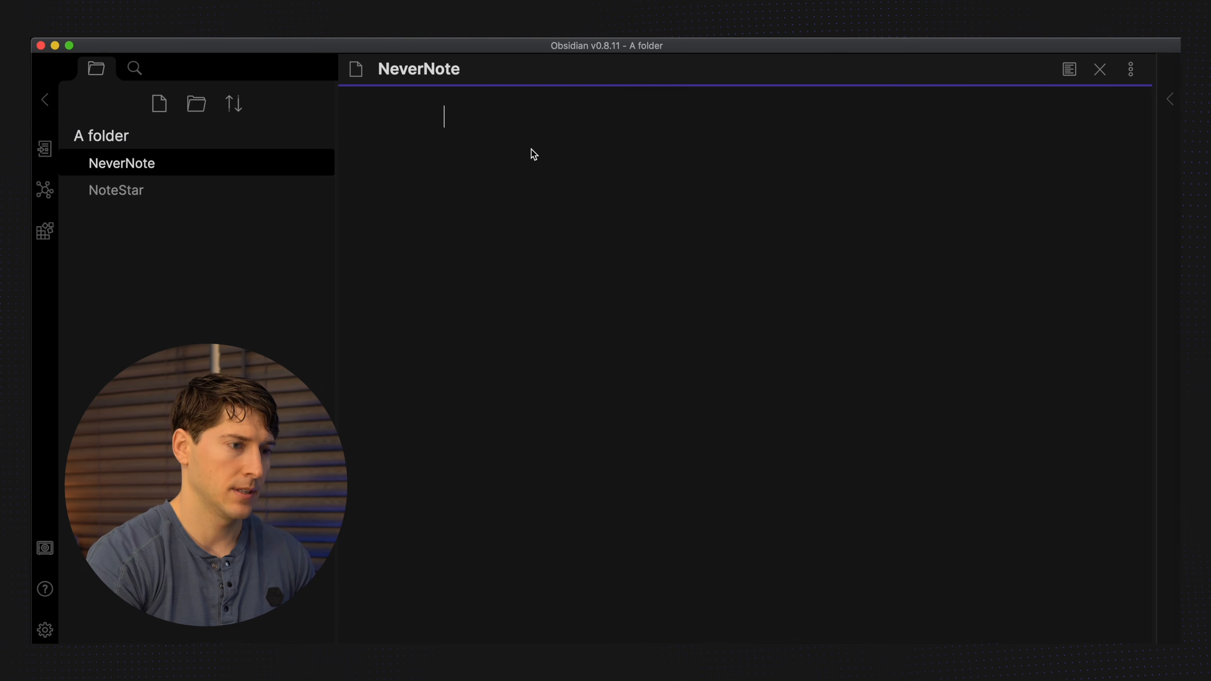
# Write "No one likes me, they only like [[NoteStar]]." in the NeverNote note, linking the existing note, and follow that link.
pyautogui.write('No on')
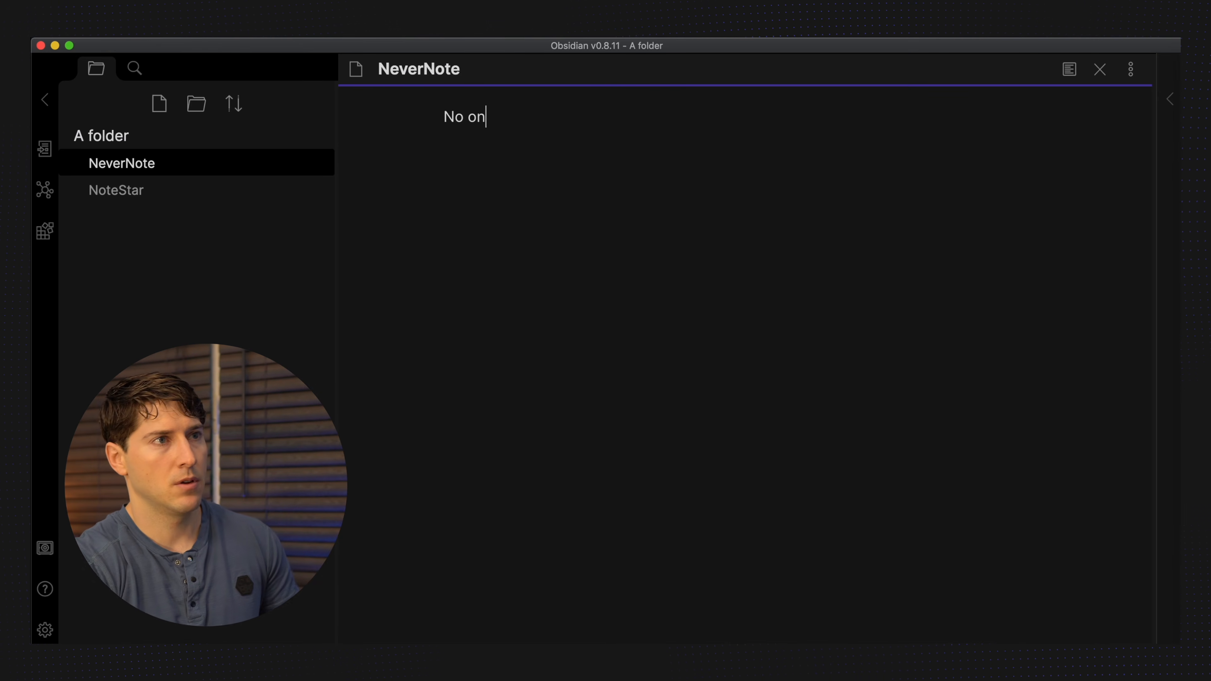
pyautogui.write('e like s ')
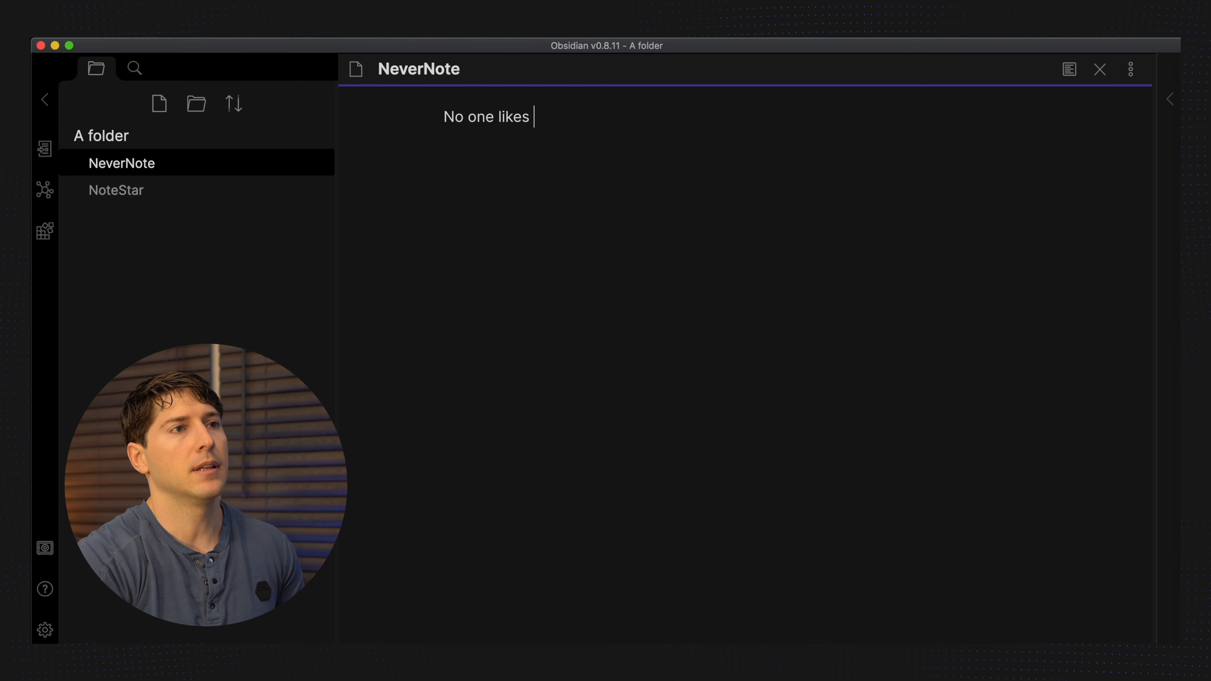
pyautogui.write('me, ')
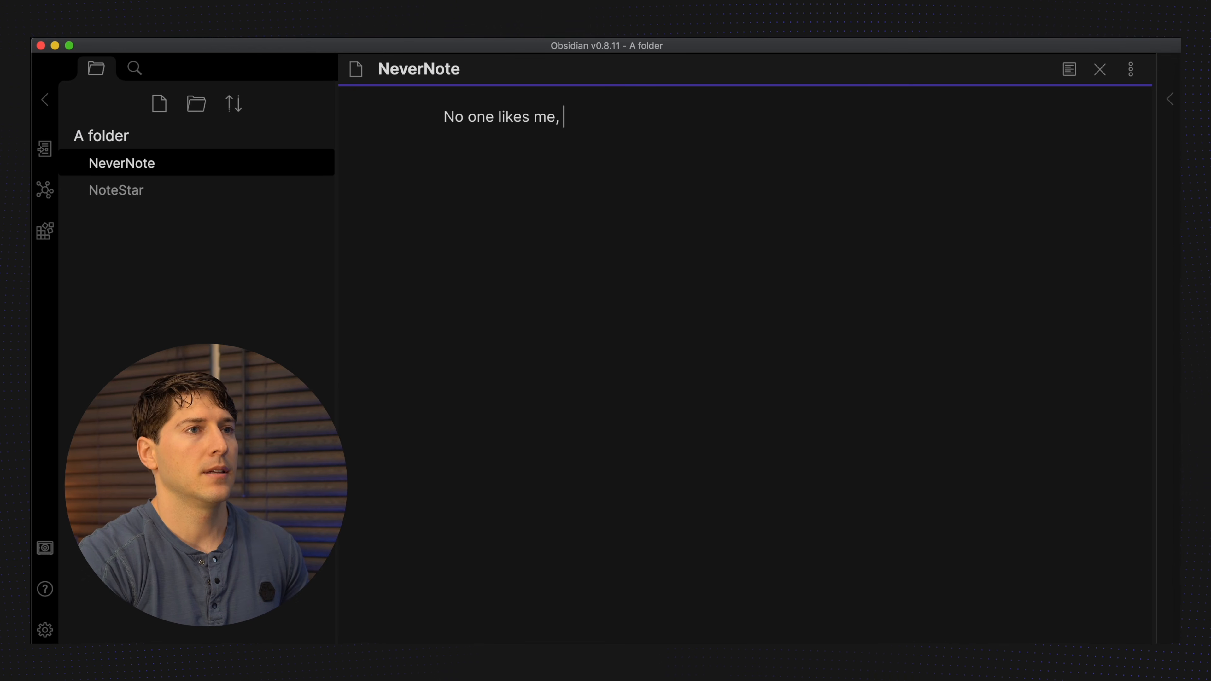
pyautogui.write('they only ')
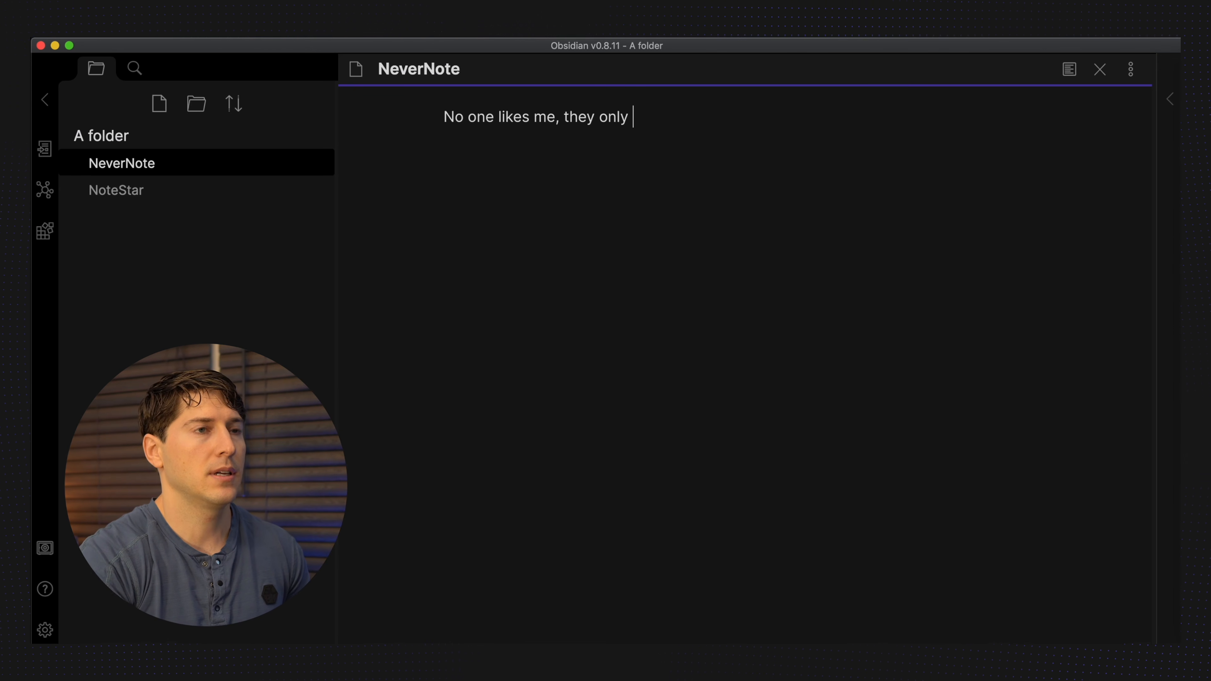
pyautogui.write('like')
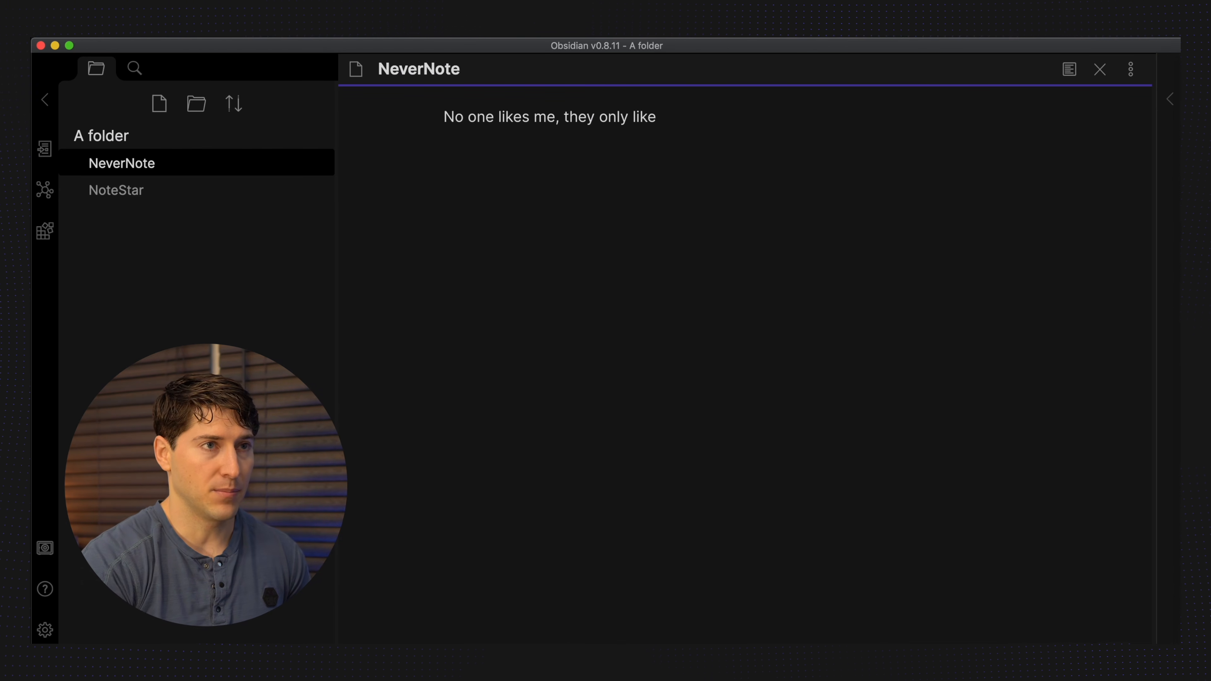
pyautogui.write('[[')
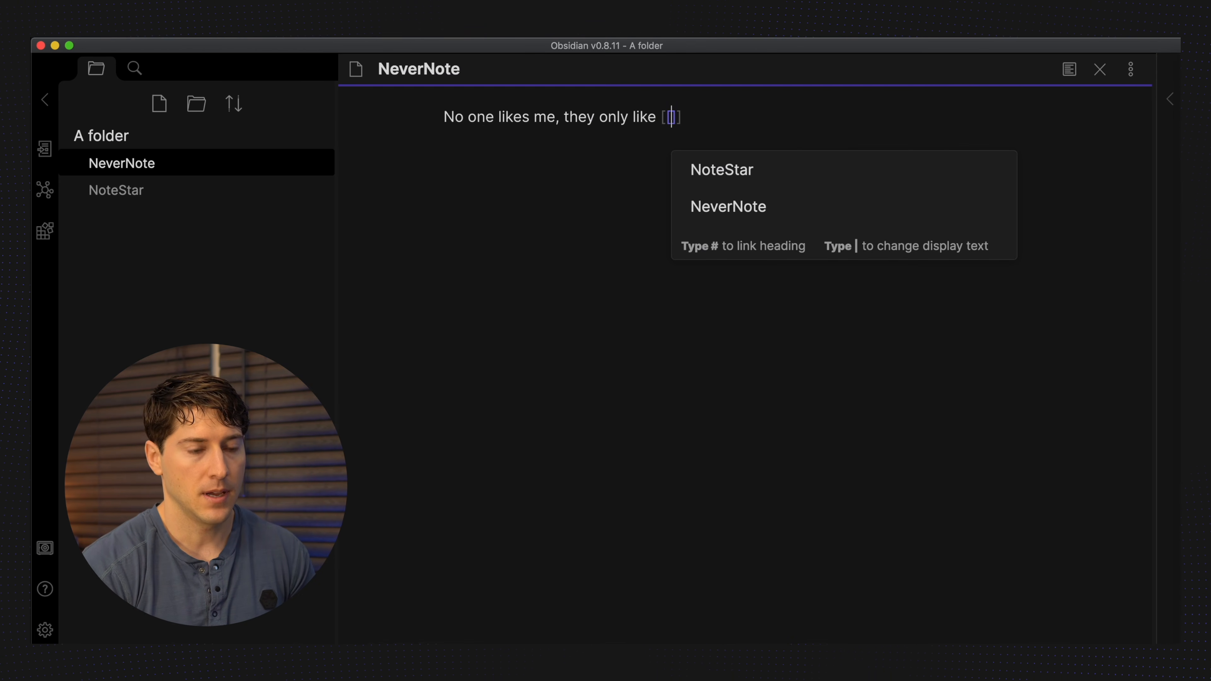
pyautogui.press('Down')
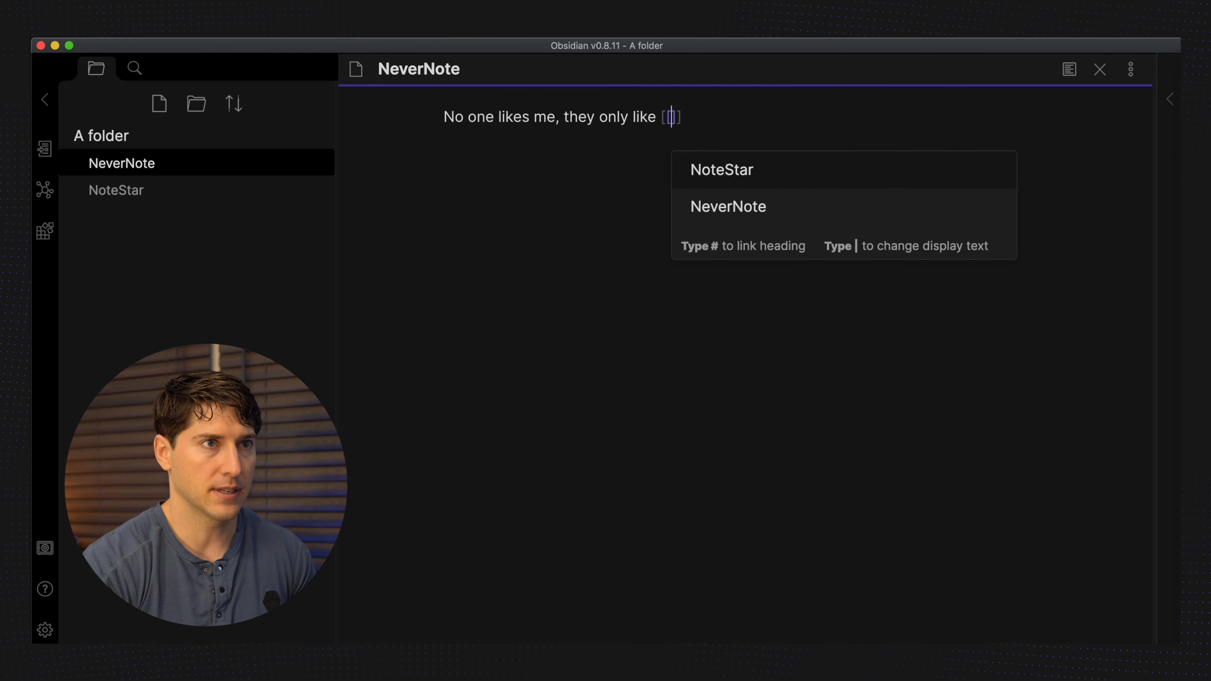
pyautogui.press('Return')
pyautogui.write('.')
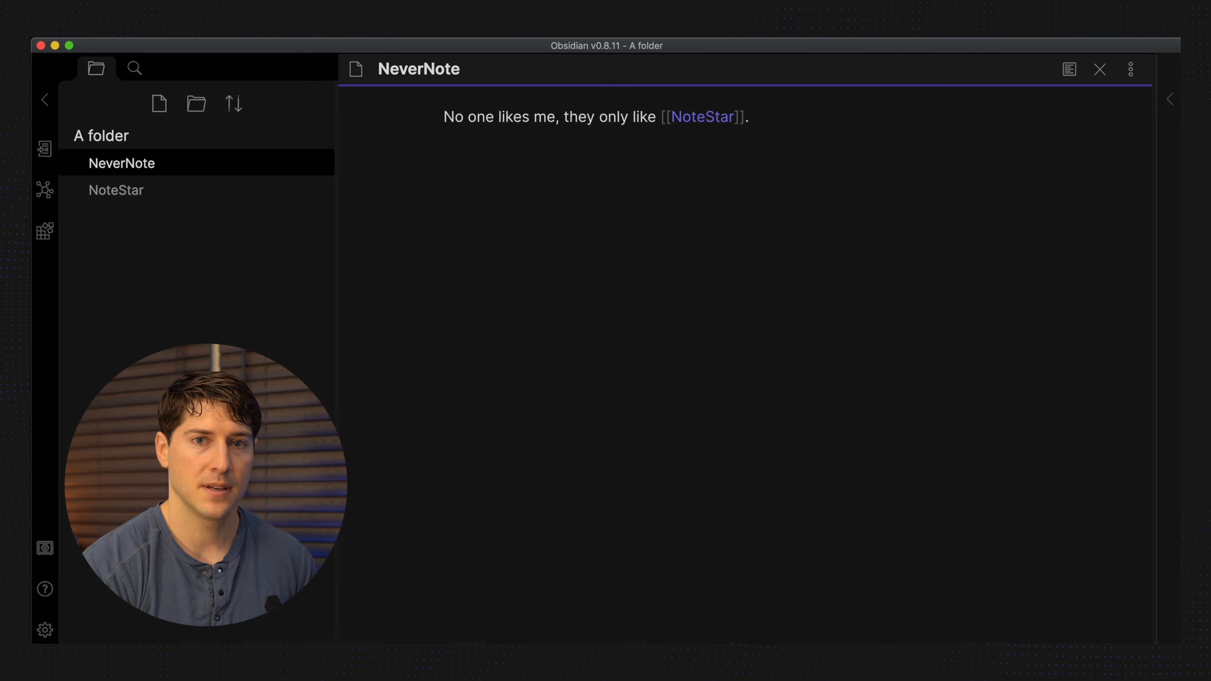
pyautogui.click(688, 117)
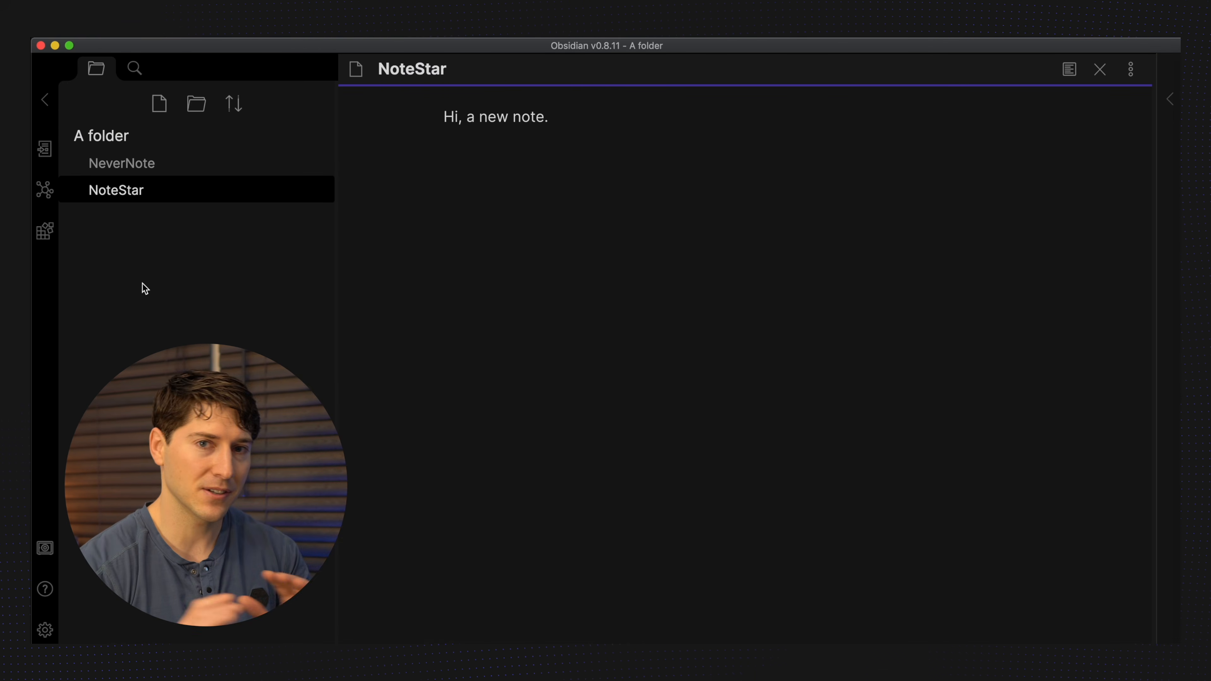
# Create a new note in the vault and title it "The Matrix".
pyautogui.click(160, 104)
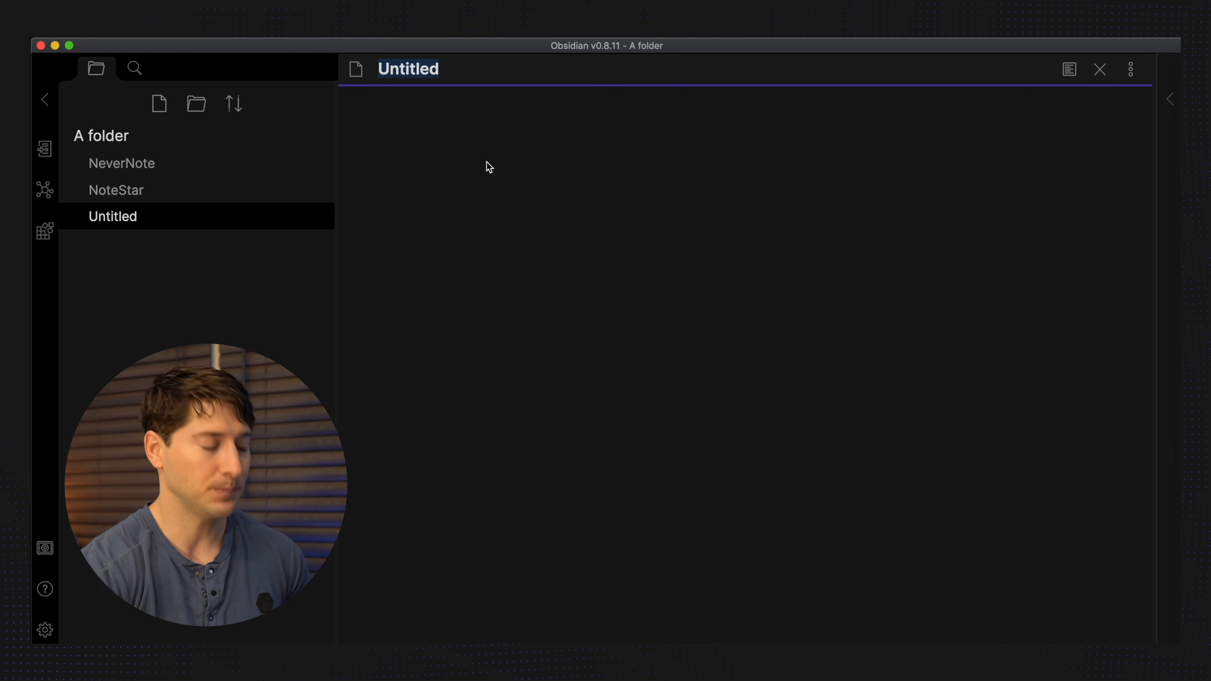
pyautogui.write('The Mart')
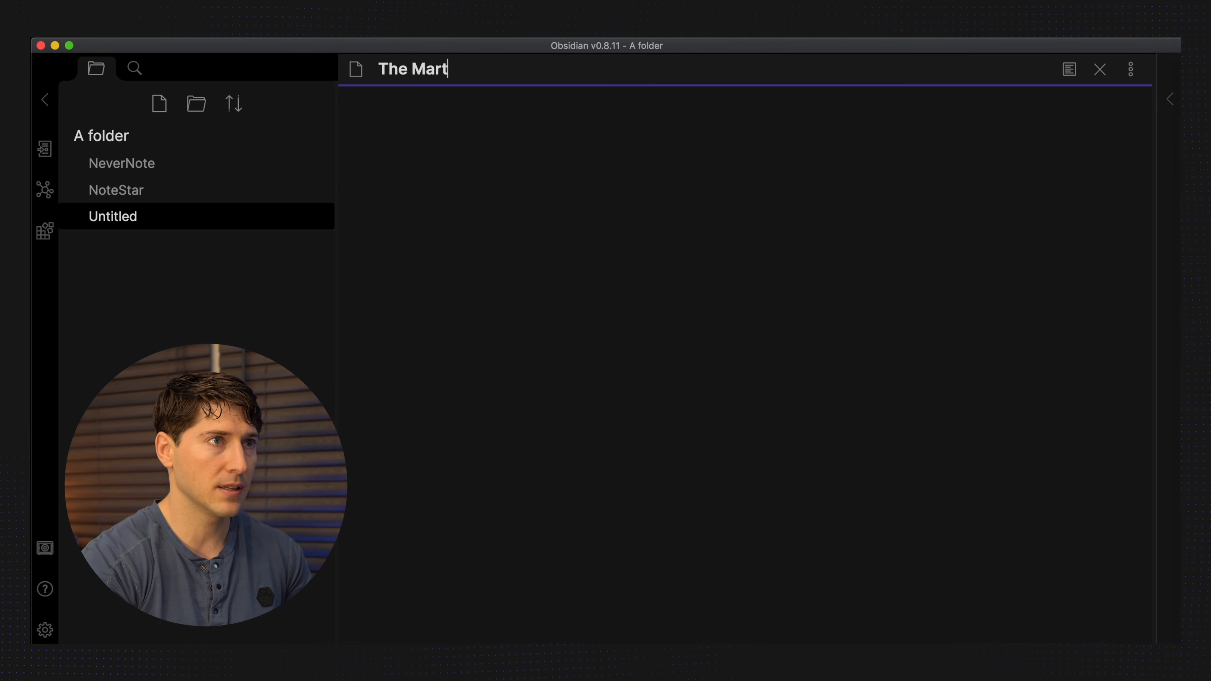
pyautogui.press('BackSpace')
pyautogui.press('BackSpace')
pyautogui.write('trix')
pyautogui.press('Return')
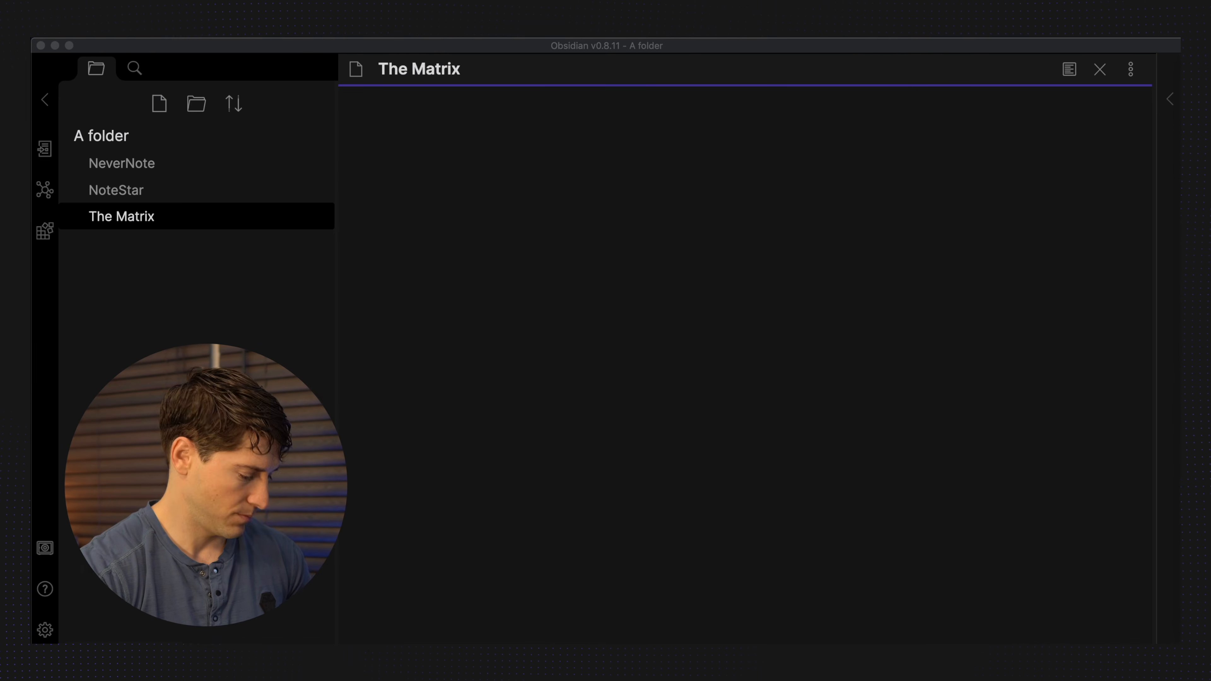
# Write "Morpheus presents Neo with a choice with the infamous Red Pill, Blue Pill." and turn "Red Pill, Blue Pill" into a note link.
pyautogui.click(555, 195)
pyautogui.write('Morpheus presents Neo with a choice with the infamous Red Pill, Blue Pill.')
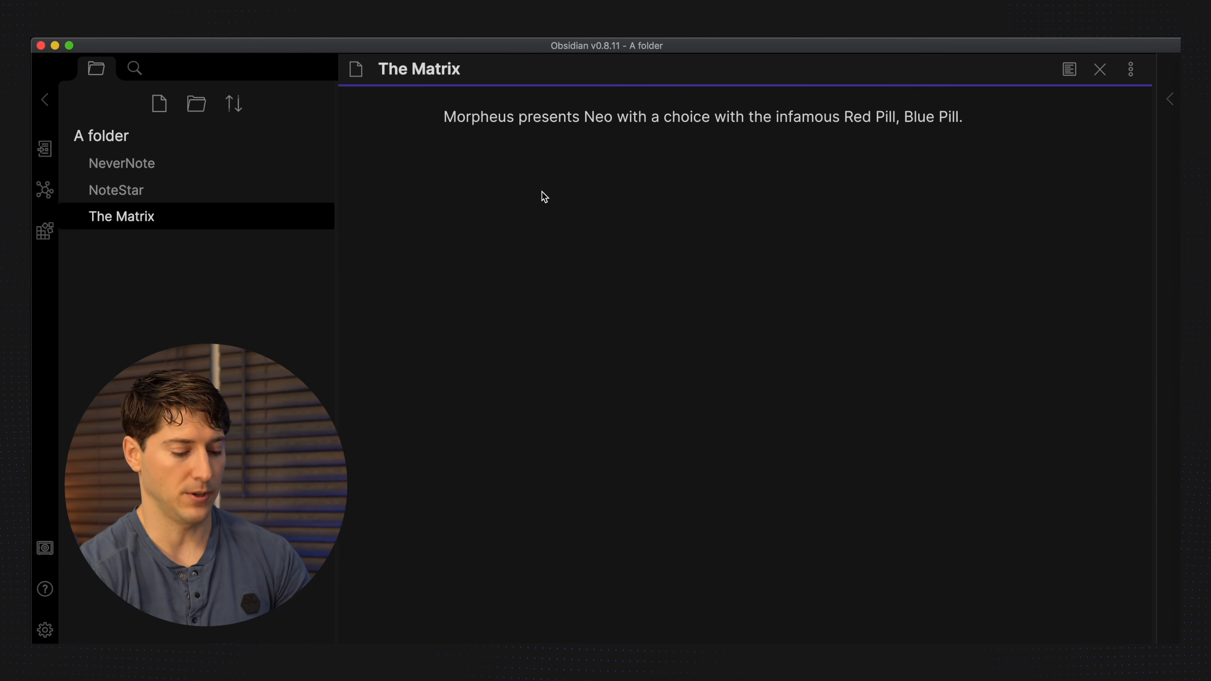
pyautogui.moveTo(844, 114)
pyautogui.mouseDown()
pyautogui.moveTo(961, 114)
pyautogui.moveTo(846, 117)
pyautogui.mouseUp()
pyautogui.click(960, 117)
pyautogui.write('[')
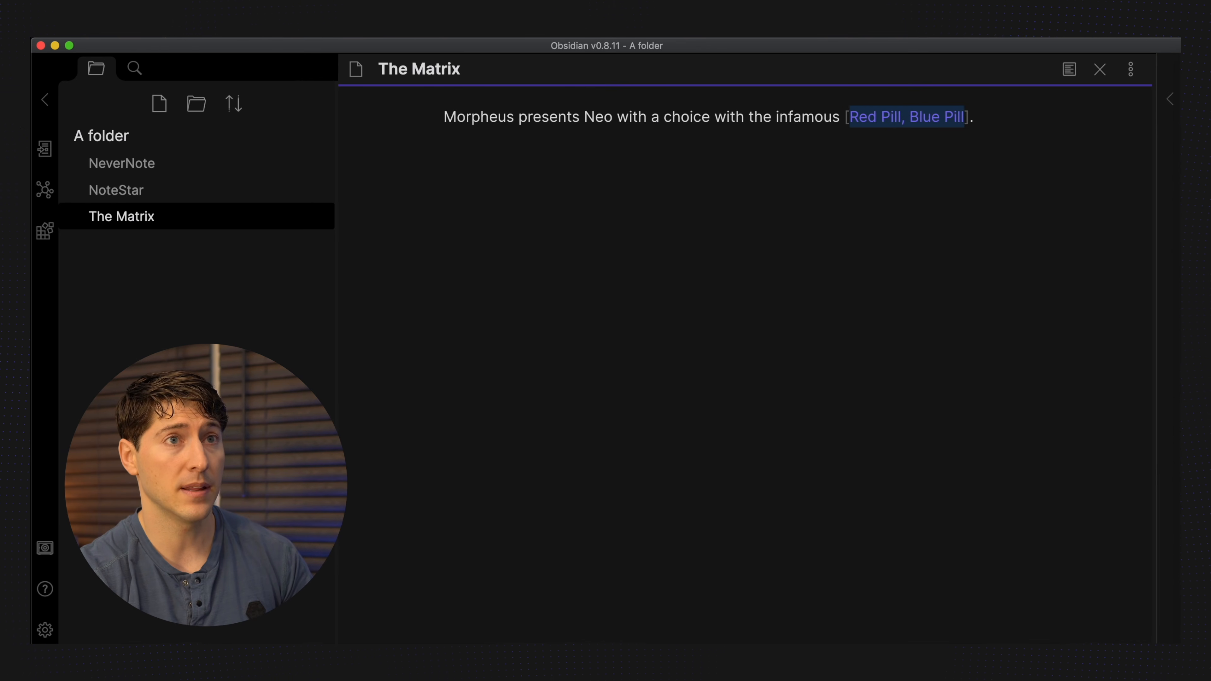
pyautogui.write('[')
pyautogui.click(923, 170)
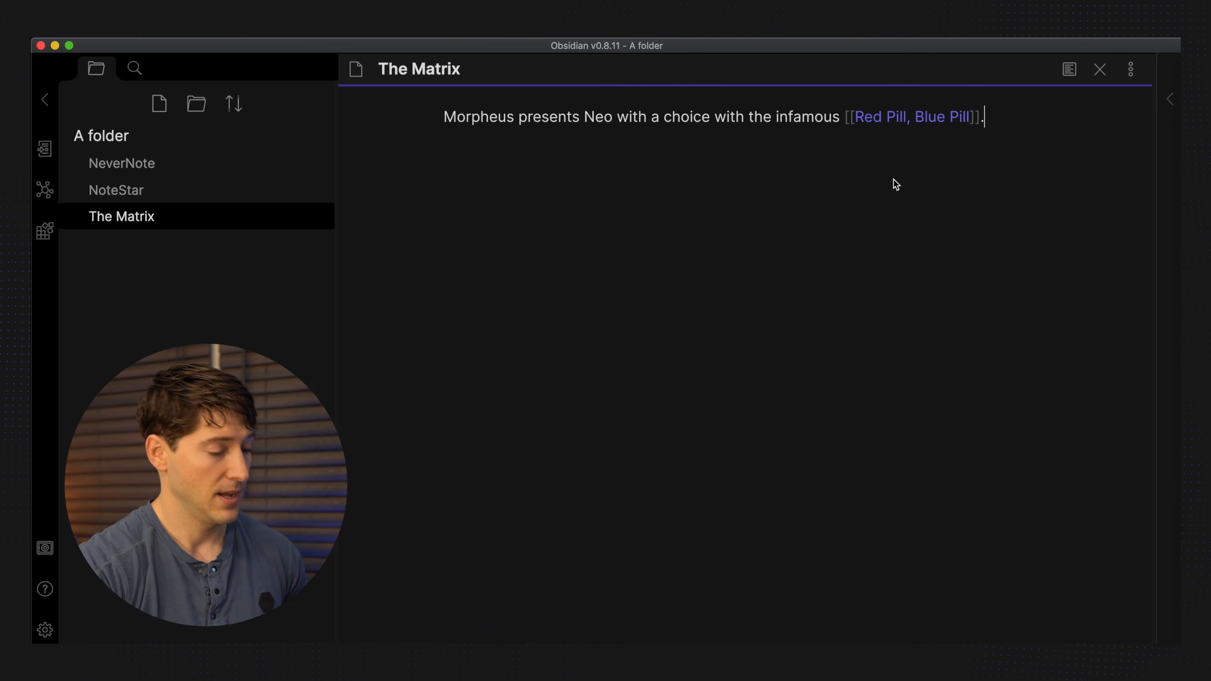
# Open the "Red Pill, Blue Pill" link as a new note and write "This is about choices and the willingness to have one's beliefs challenged.".
pyautogui.click(919, 117)
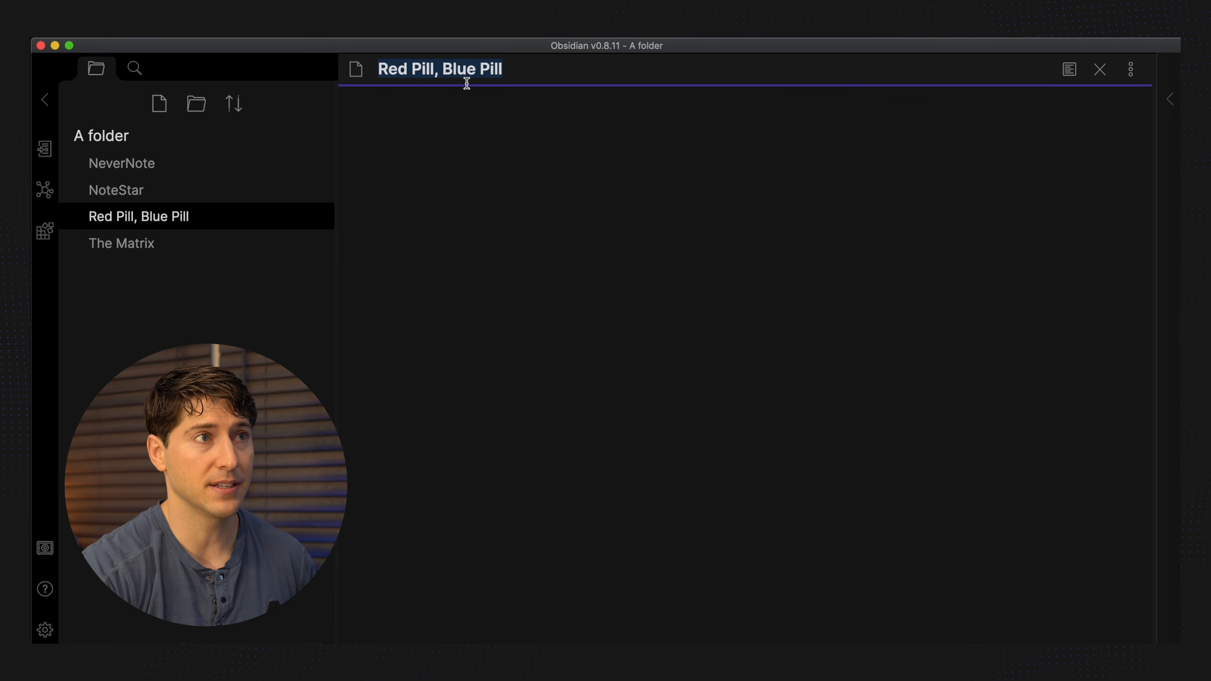
pyautogui.click(536, 148)
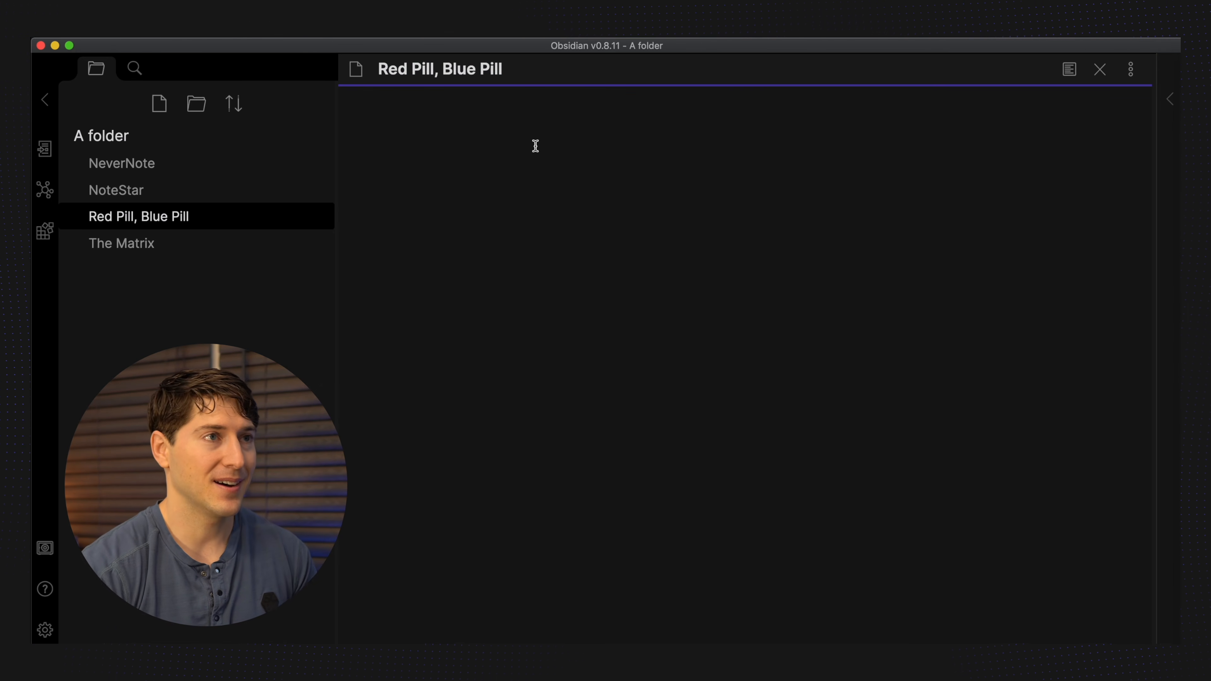
pyautogui.click(26, 399)
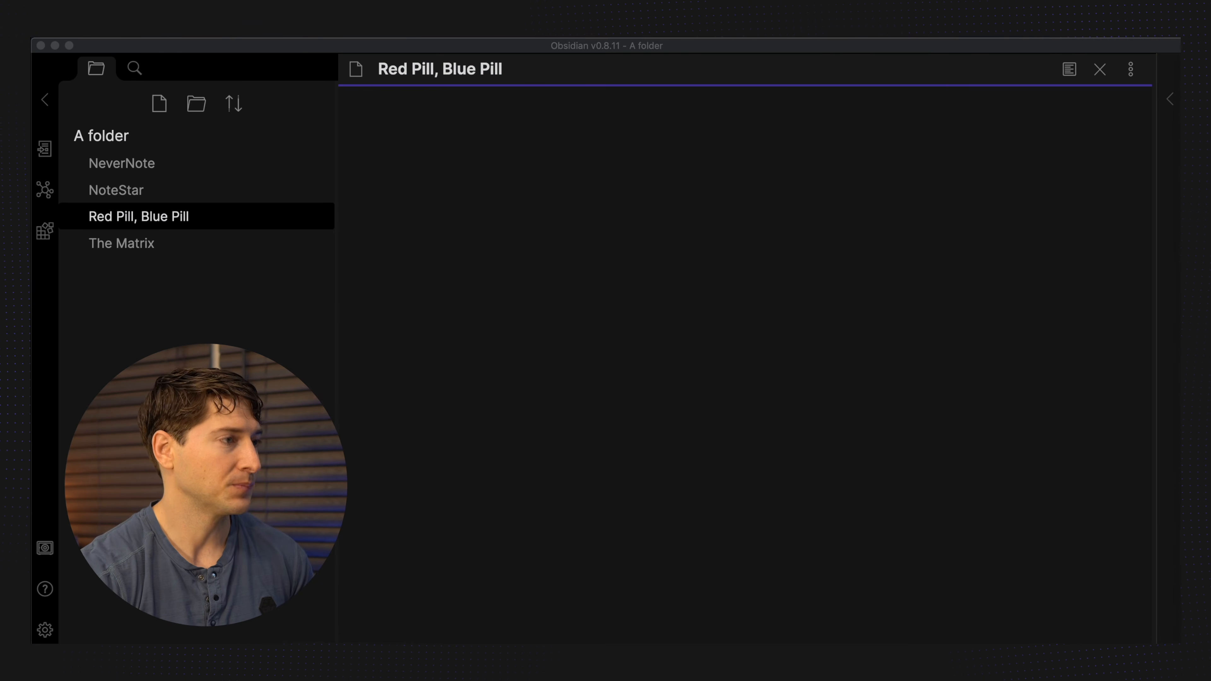
pyautogui.click(558, 190)
pyautogui.write("This is about choices and the willingness to have one's beliefs challenged.")
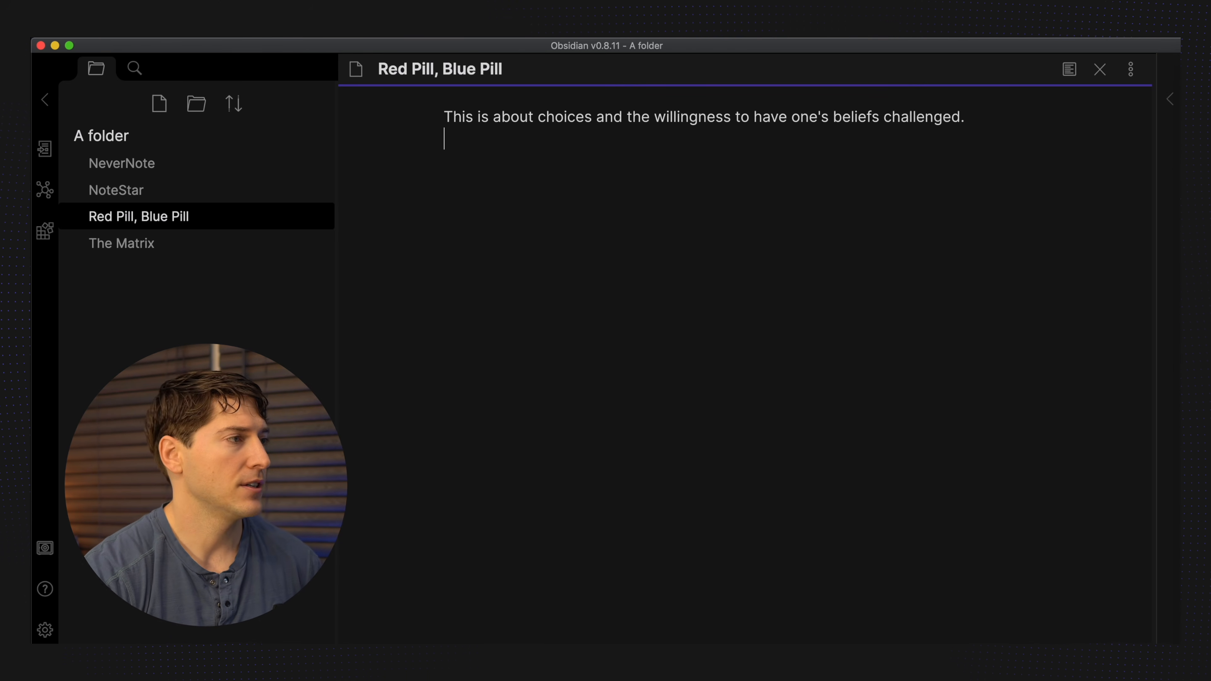
# Add a paragraph reading "Perhaps it's so difficult to take the red pill because you lose your Sense of Control.", linking "Sense of Control".
pyautogui.click(26, 267)
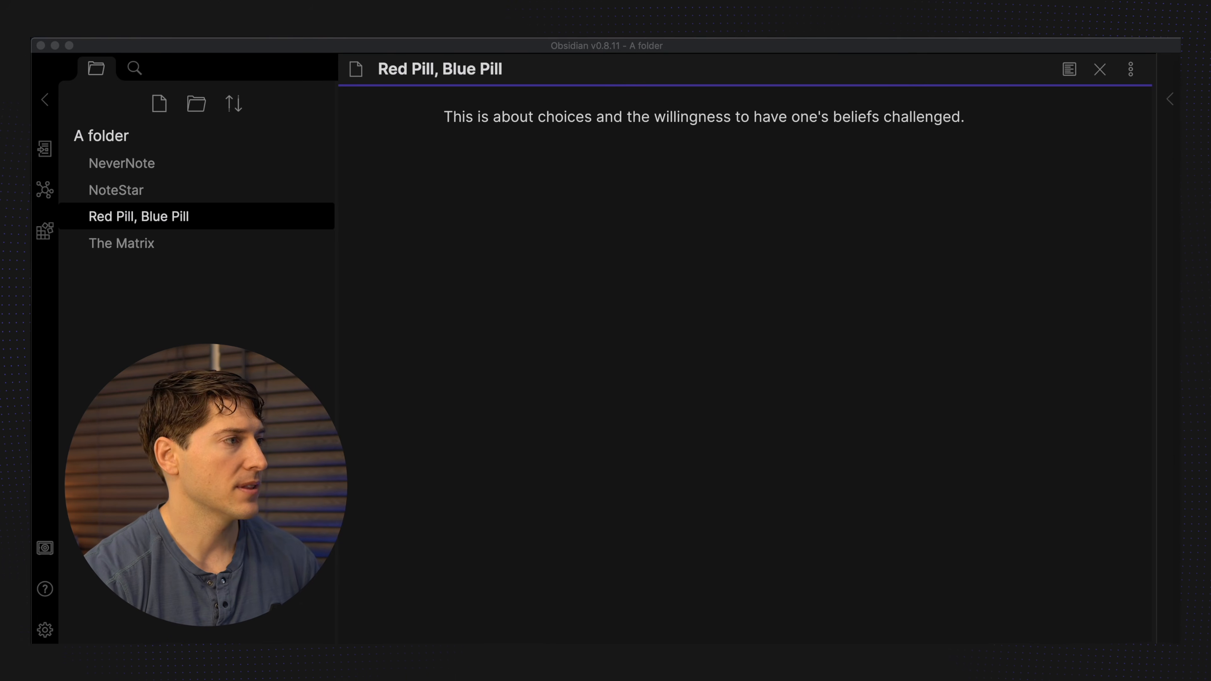
pyautogui.click(639, 146)
pyautogui.press('Return')
pyautogui.write("Perhaps it's so difficult to take the red pill because you lose your Sense of Control.")
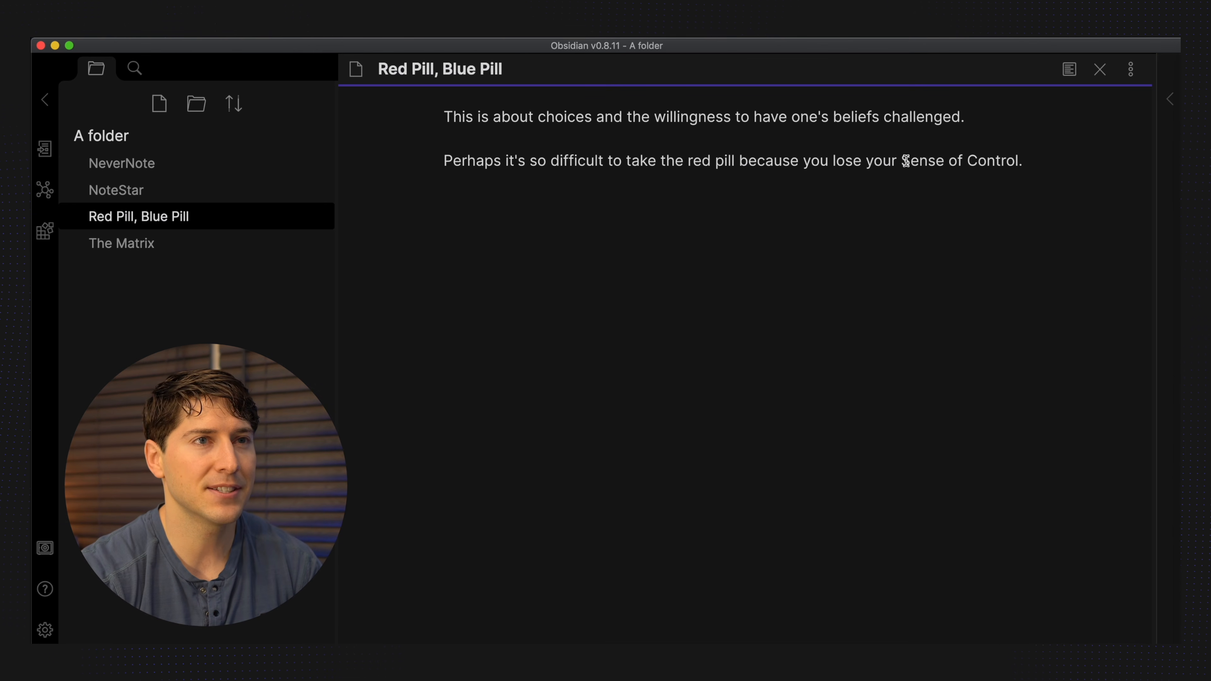
pyautogui.moveTo(901, 160); pyautogui.dragTo(1018, 160)
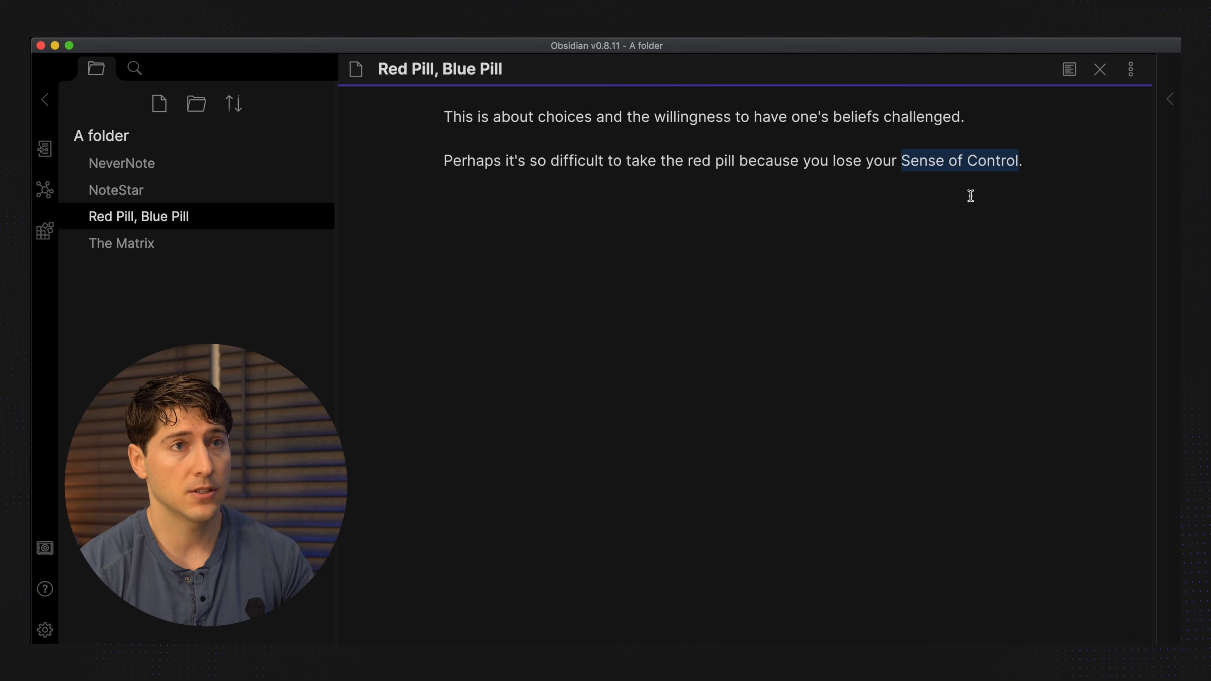
pyautogui.write('[[')
pyautogui.click(905, 191)
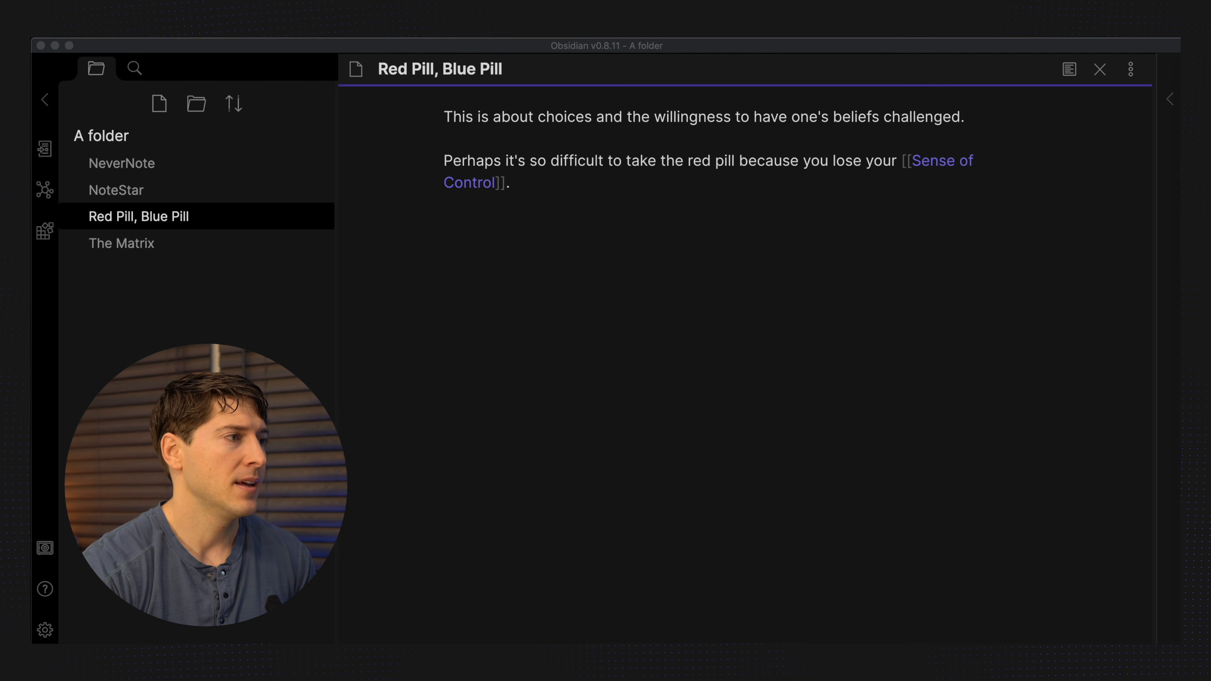
# Add the line "Related: [[Adversity Paradox]]" as a separate paragraph at the end of the Red Pill, Blue Pill note.
pyautogui.click(523, 231)
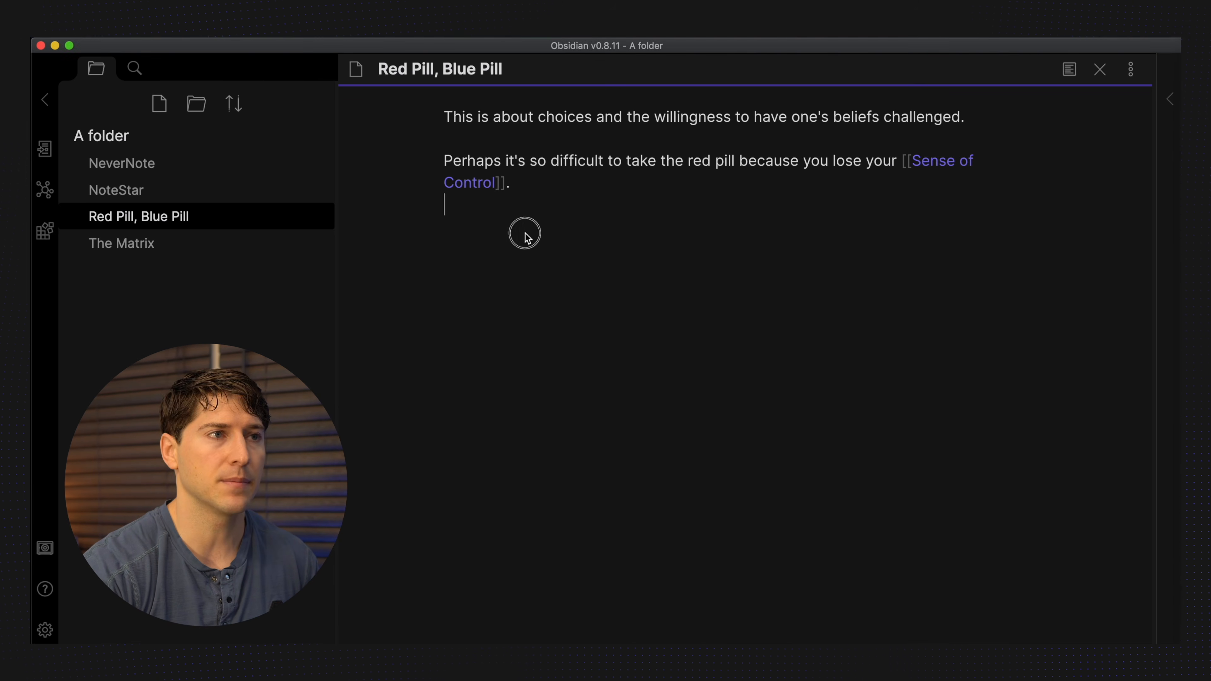
pyautogui.press('Return')
pyautogui.write('Re')
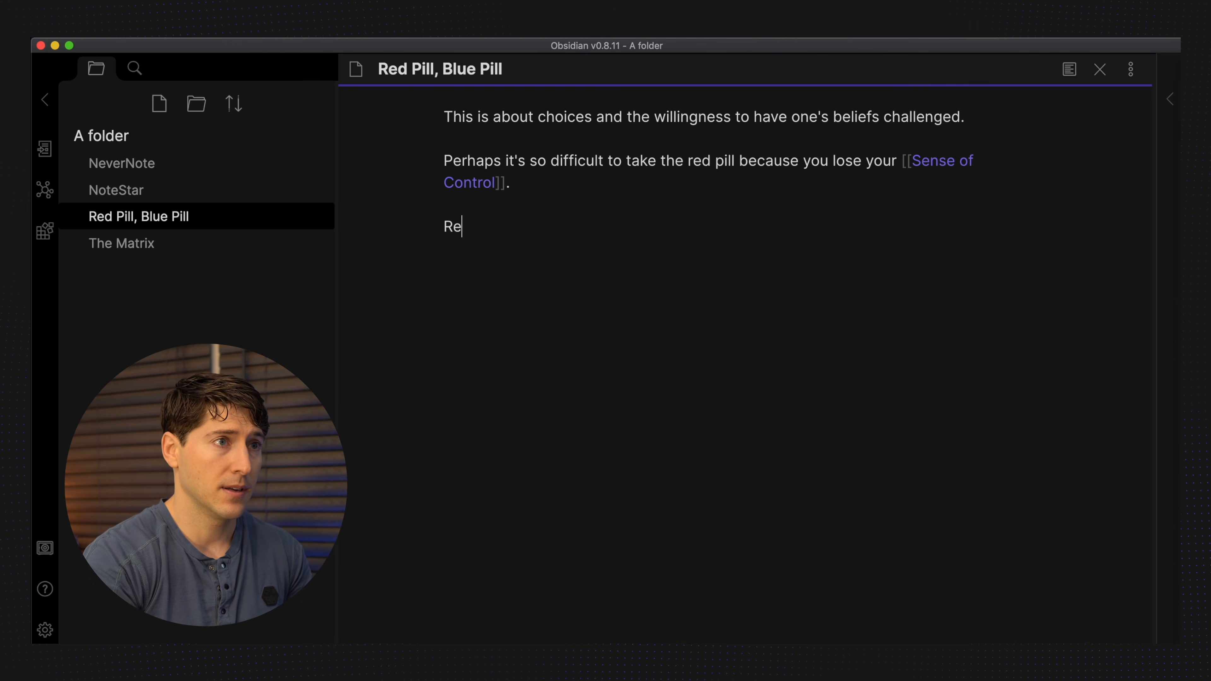
pyautogui.write('lated: [[Ad')
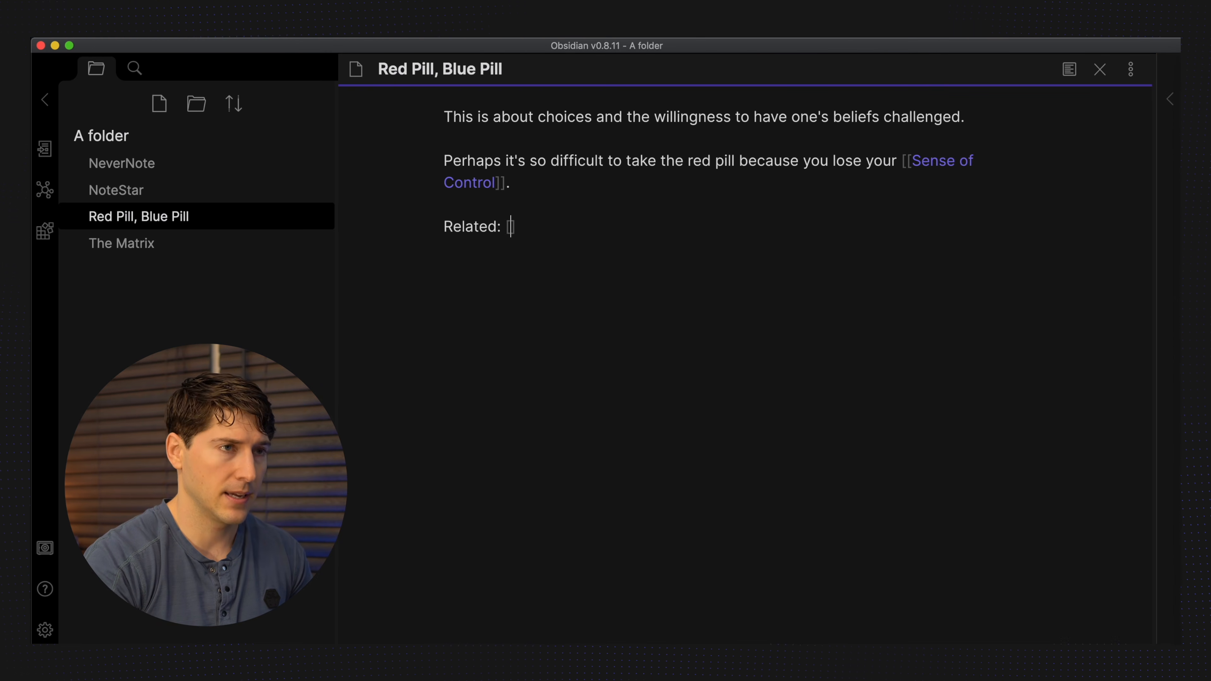
pyautogui.write('versity Para')
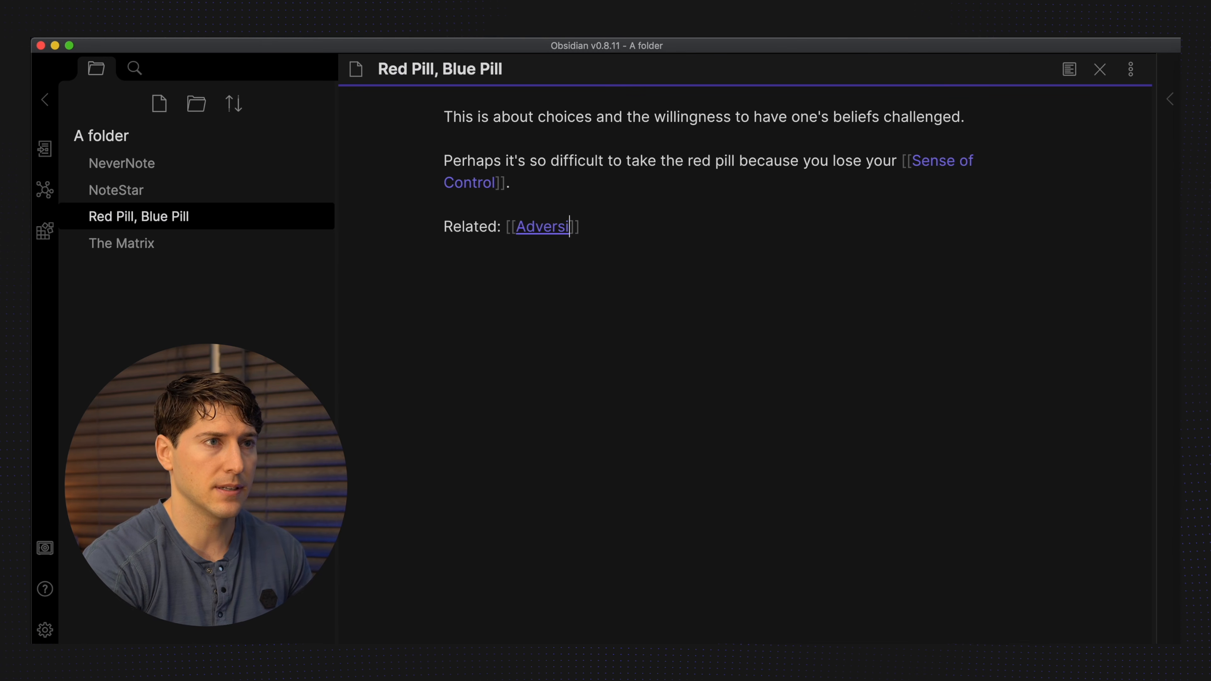
pyautogui.write('dox')
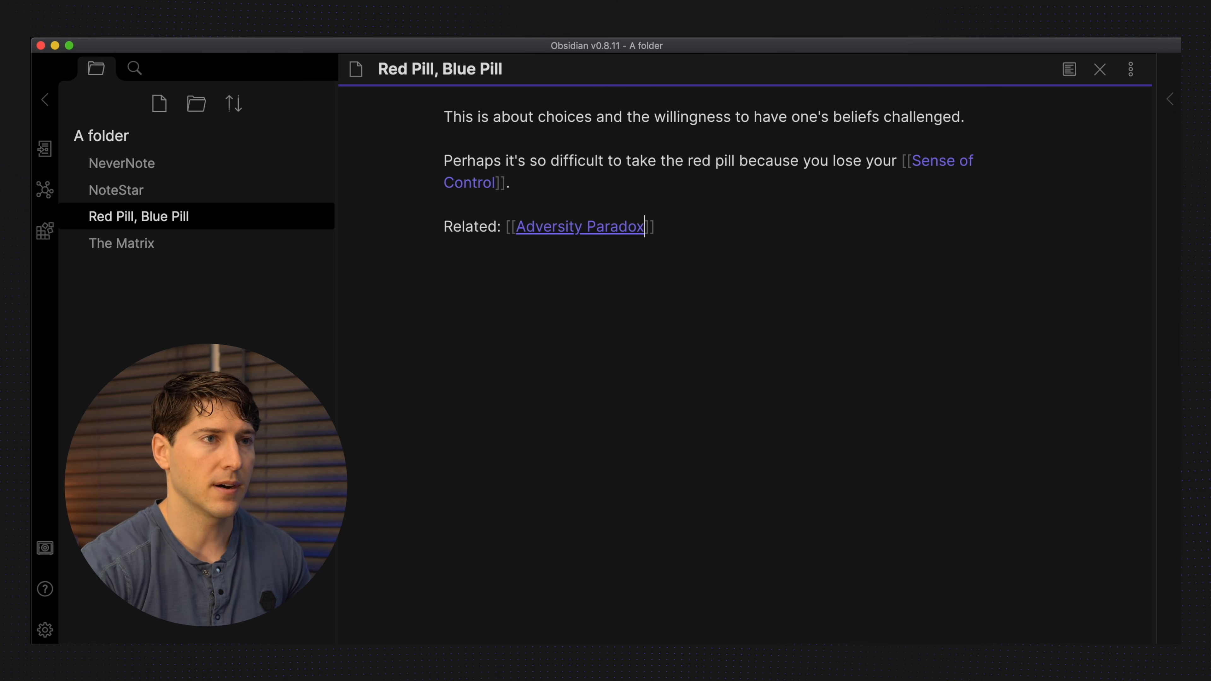
pyautogui.click(709, 223)
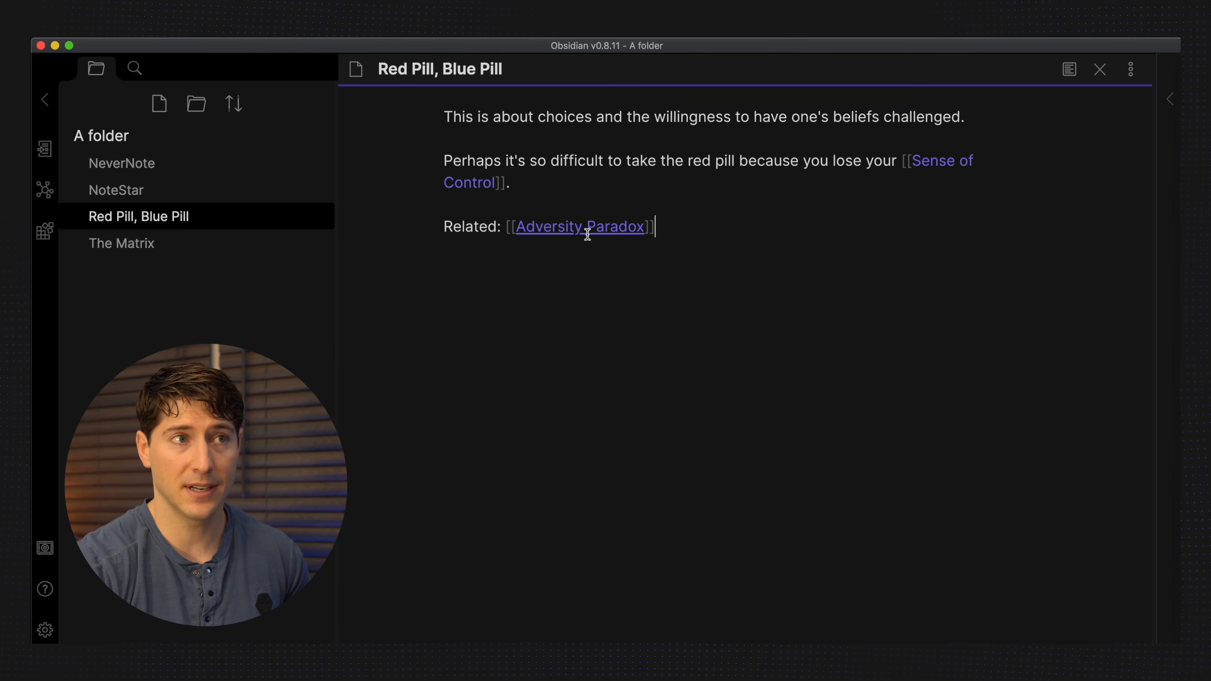
# Open the Adversity Paradox link as a new note and write "The idea that we get stronger from stresses in our lives.".
pyautogui.click(563, 232)
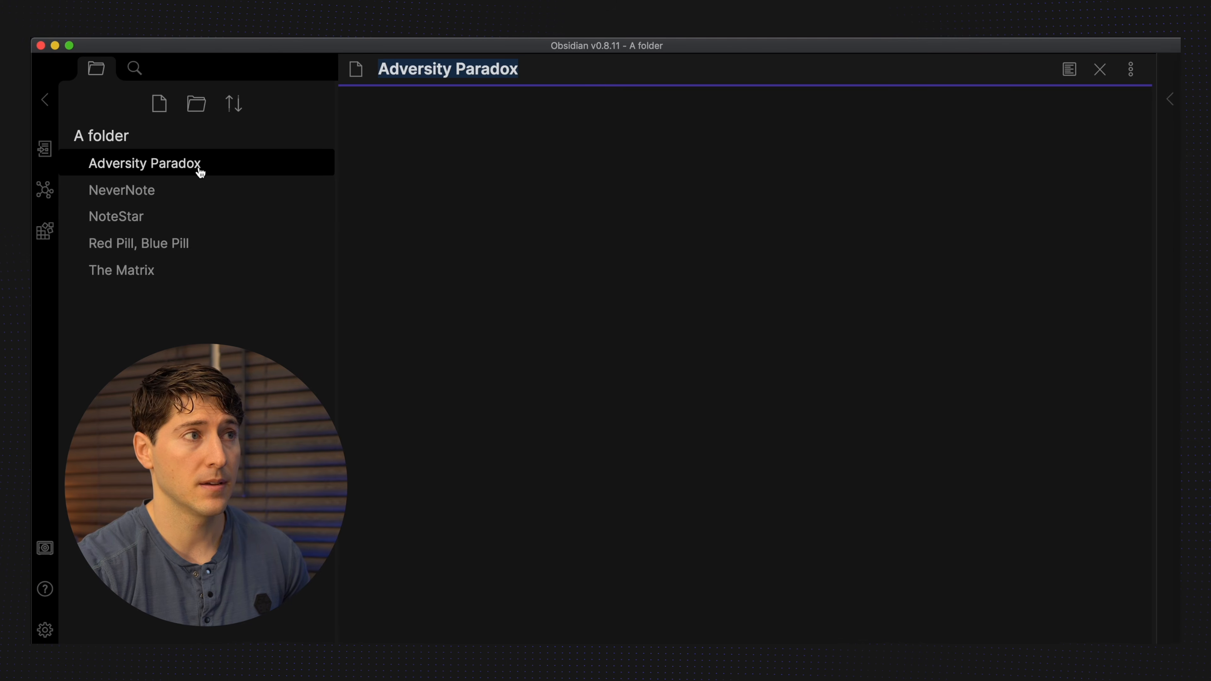
pyautogui.click(456, 124)
pyautogui.press('super+Tab')
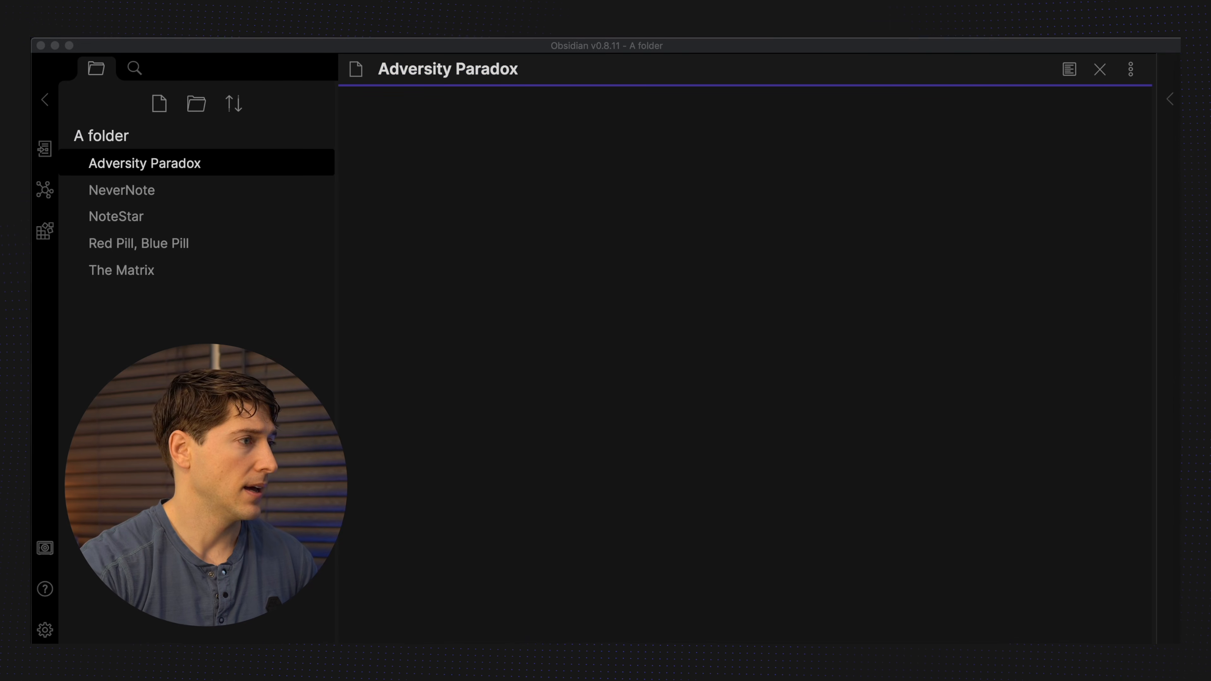
pyautogui.click(574, 195)
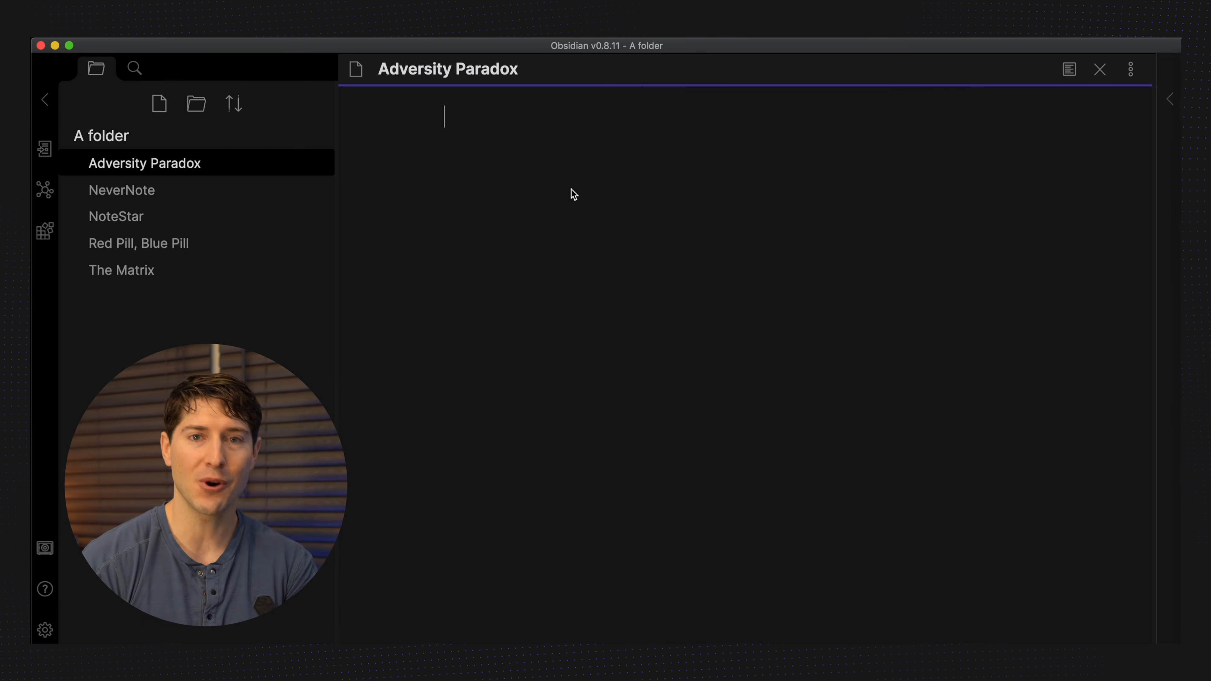
pyautogui.write('The idea that we get stronger from stresses in our lives.')
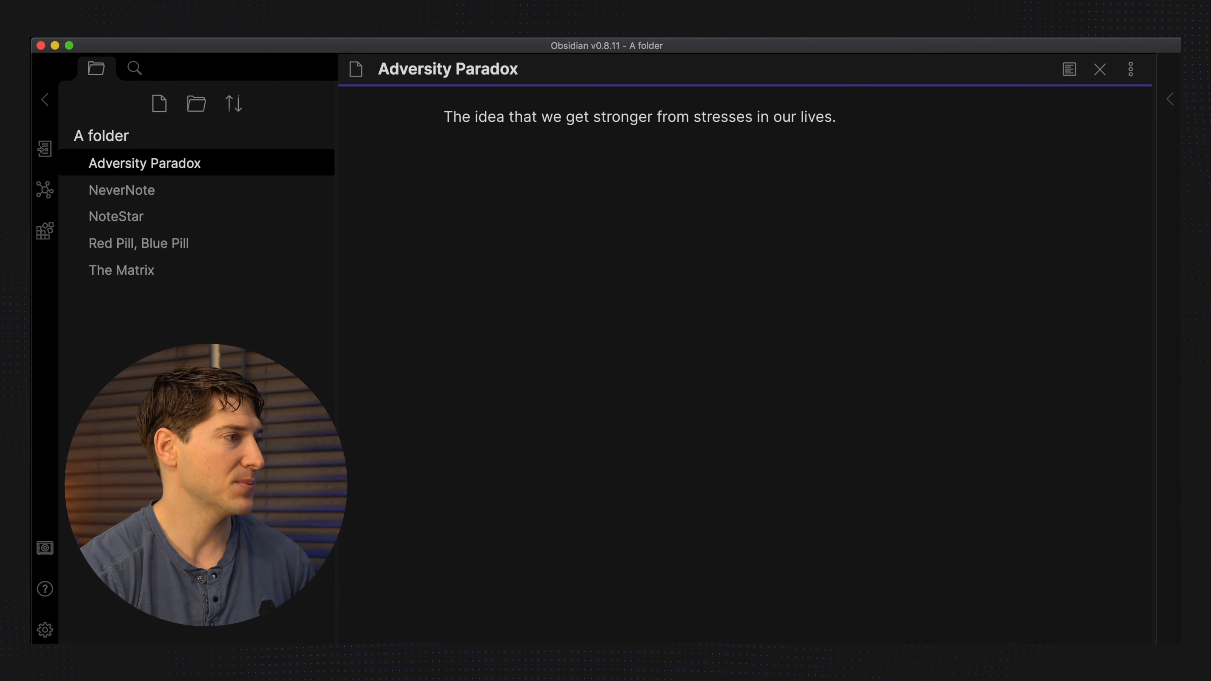
# Add the paragraph "[[Victor Frankl]] "A Man's Search for Meaning" - It's not sex that brings up meaning. It's not power that brings us meaning. Suffering brings us meaning.".
pyautogui.click(19, 443)
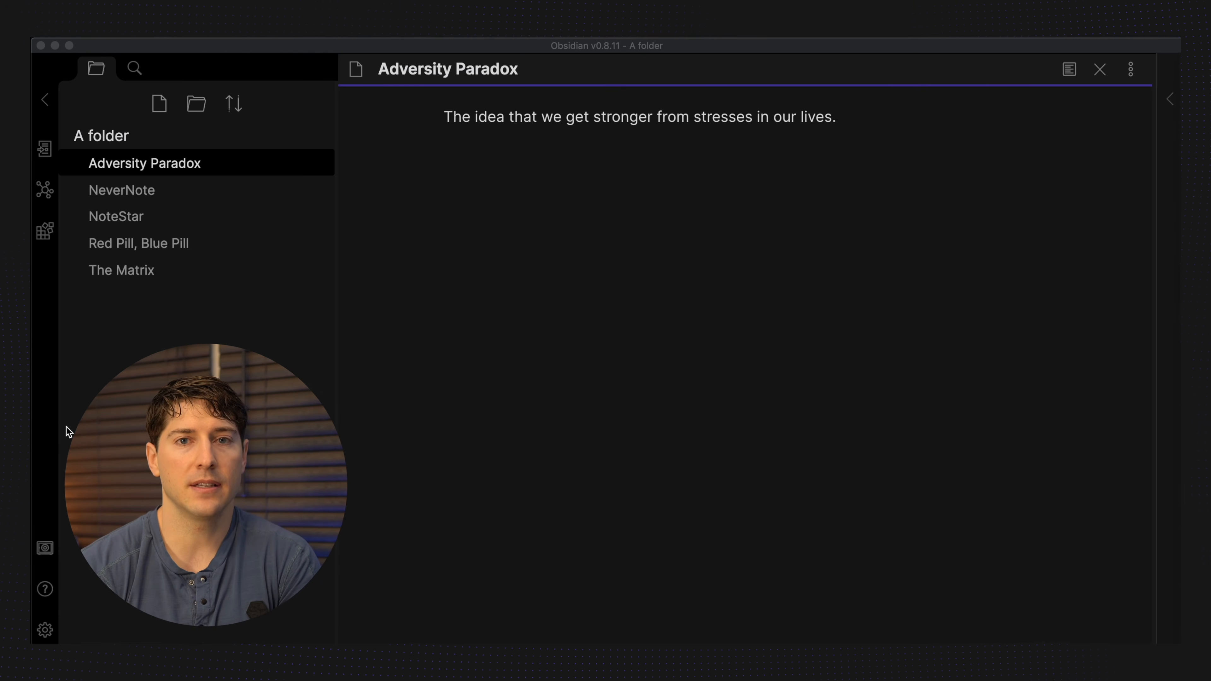
pyautogui.click(461, 214)
pyautogui.press('Return')
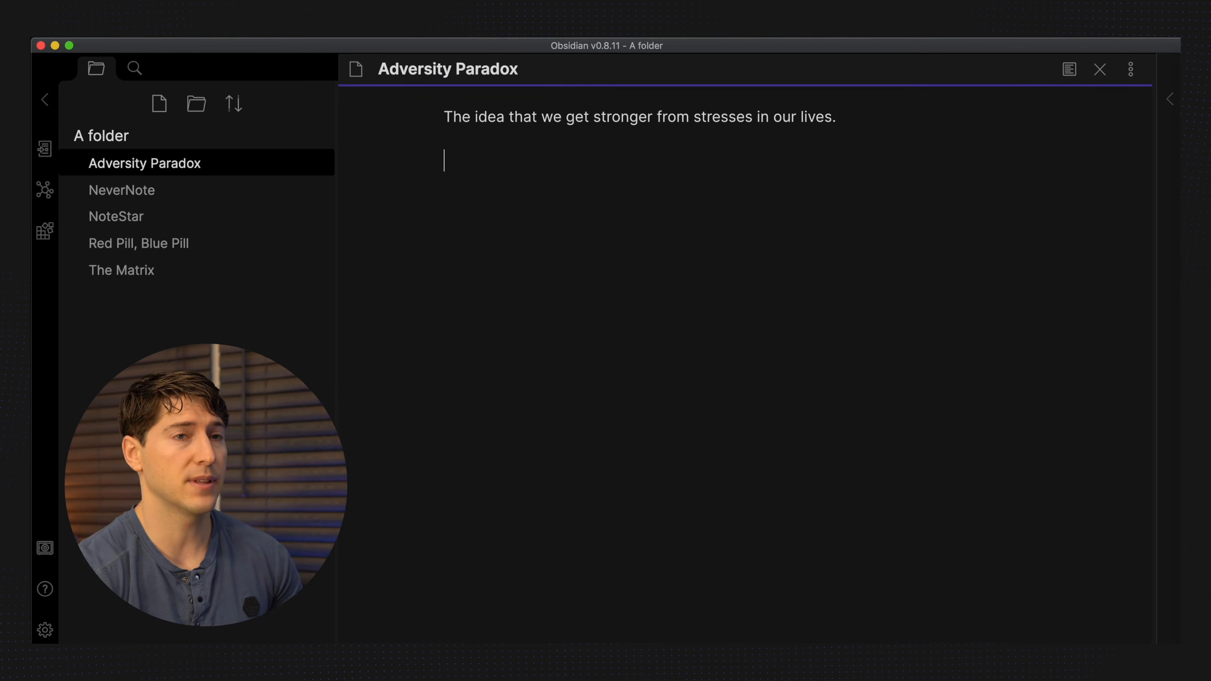
pyautogui.write('[[Victor Frankl]] "A Man\'s Search for Meaning" - It\'s not sex that brings up meaning. It\'s not power that brings us meaning. Suffering brings us meaning.')
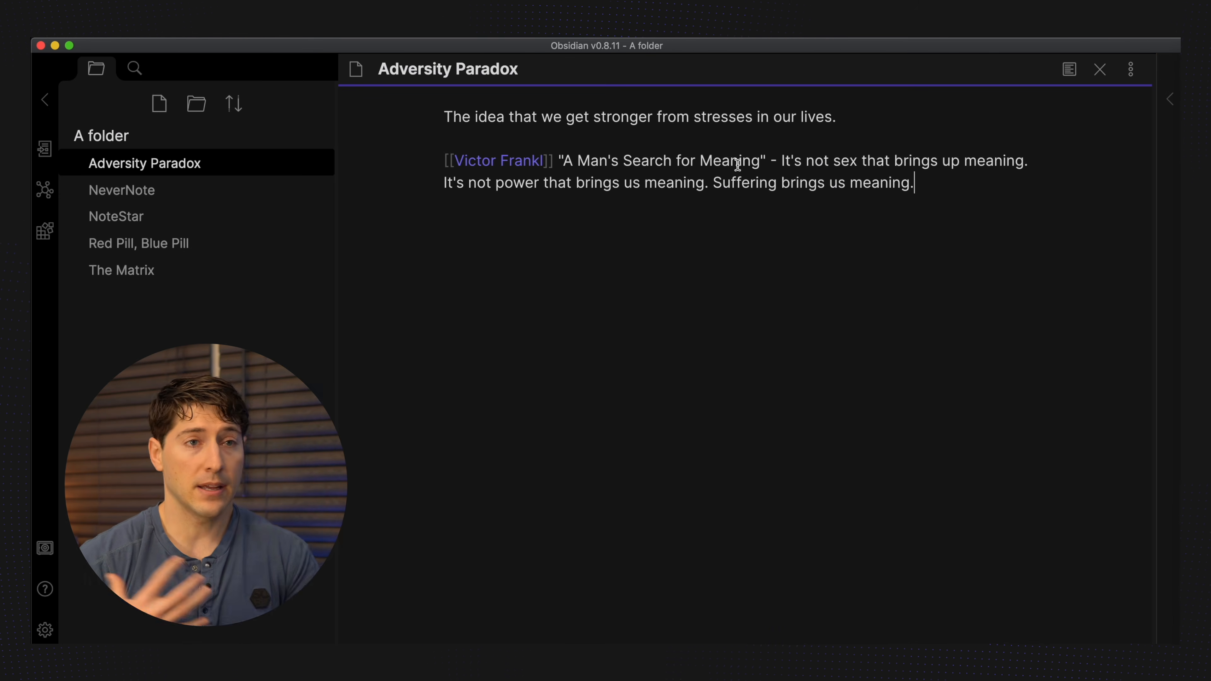
pyautogui.doubleClick(395, 75)
pyautogui.tripleClick(395, 75)
pyautogui.click(489, 122)
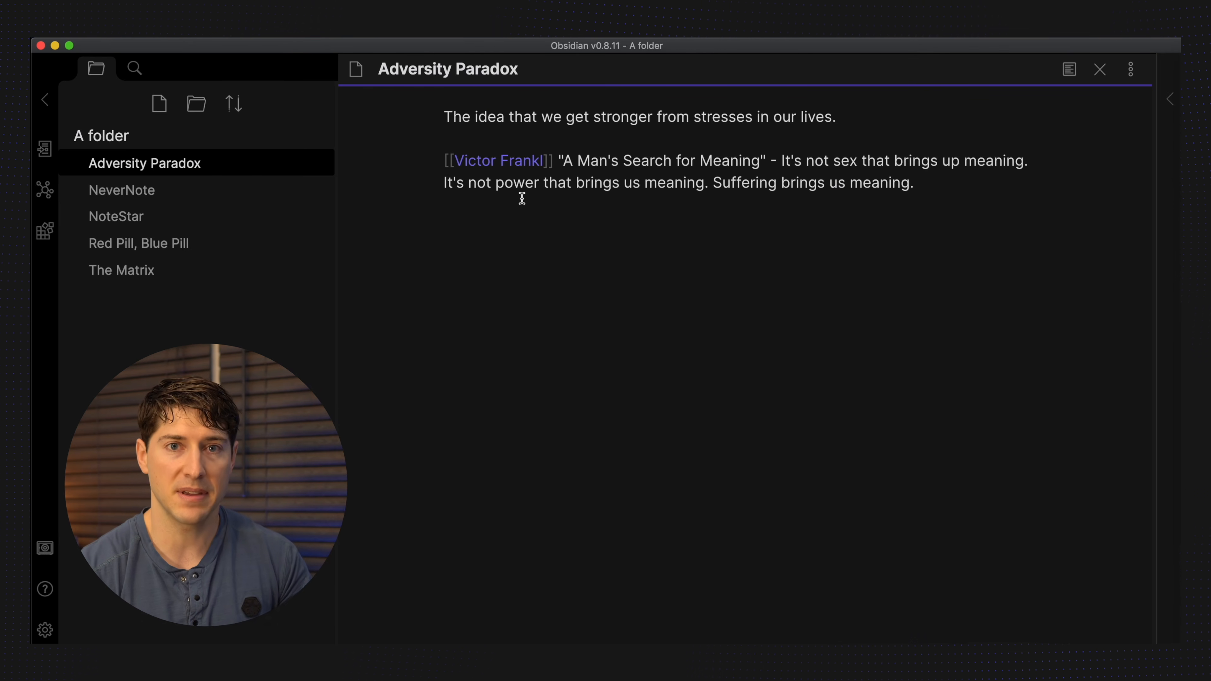
# Create a new empty note from the Victor Frankl link in the Adversity Paradox note.
pyautogui.click(501, 220)
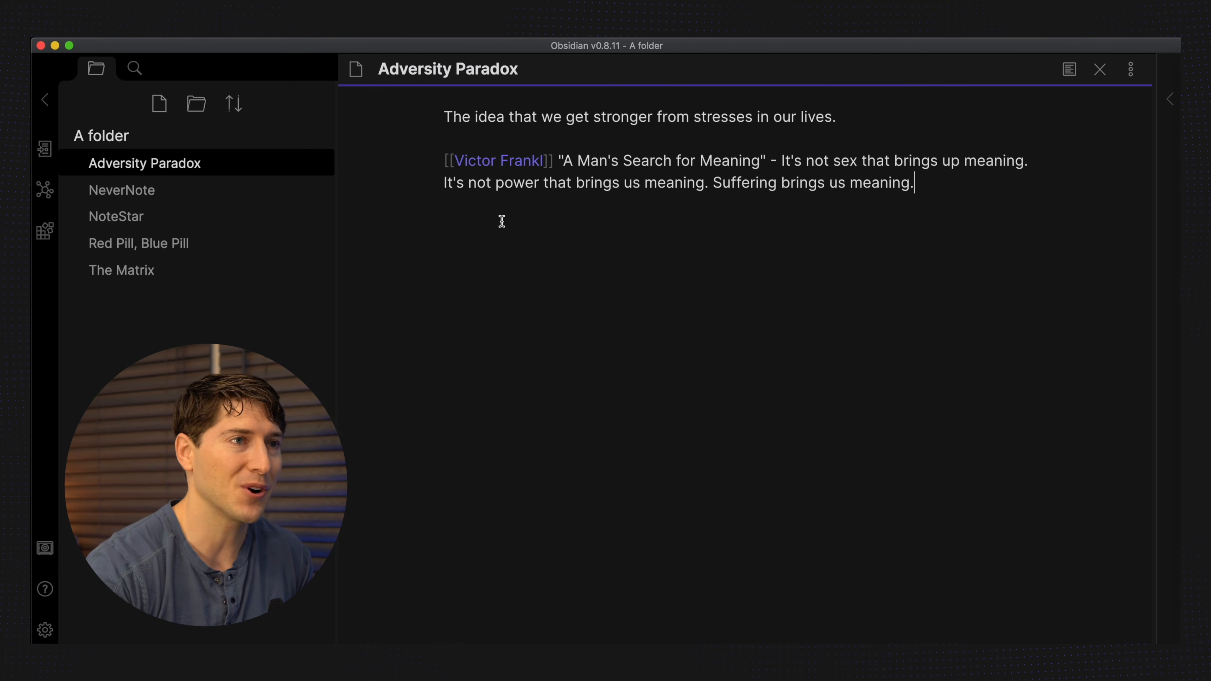
pyautogui.keyDown('super'); pyautogui.click(500, 162); pyautogui.keyUp('super')
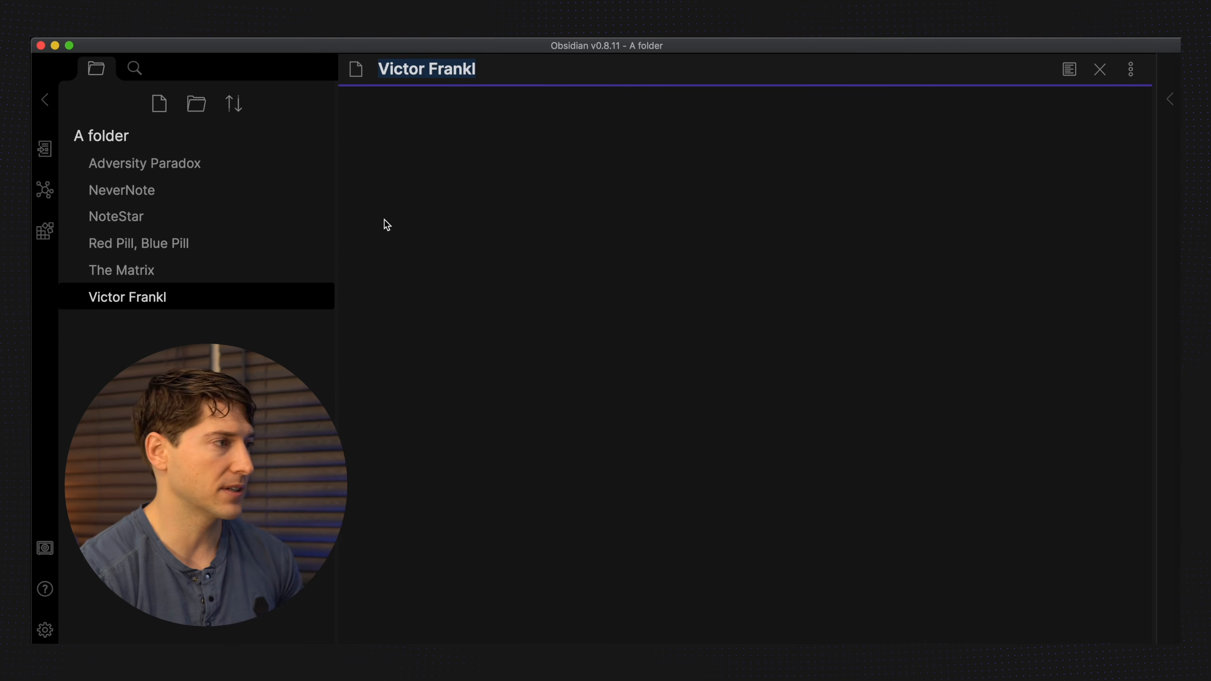
pyautogui.click(470, 190)
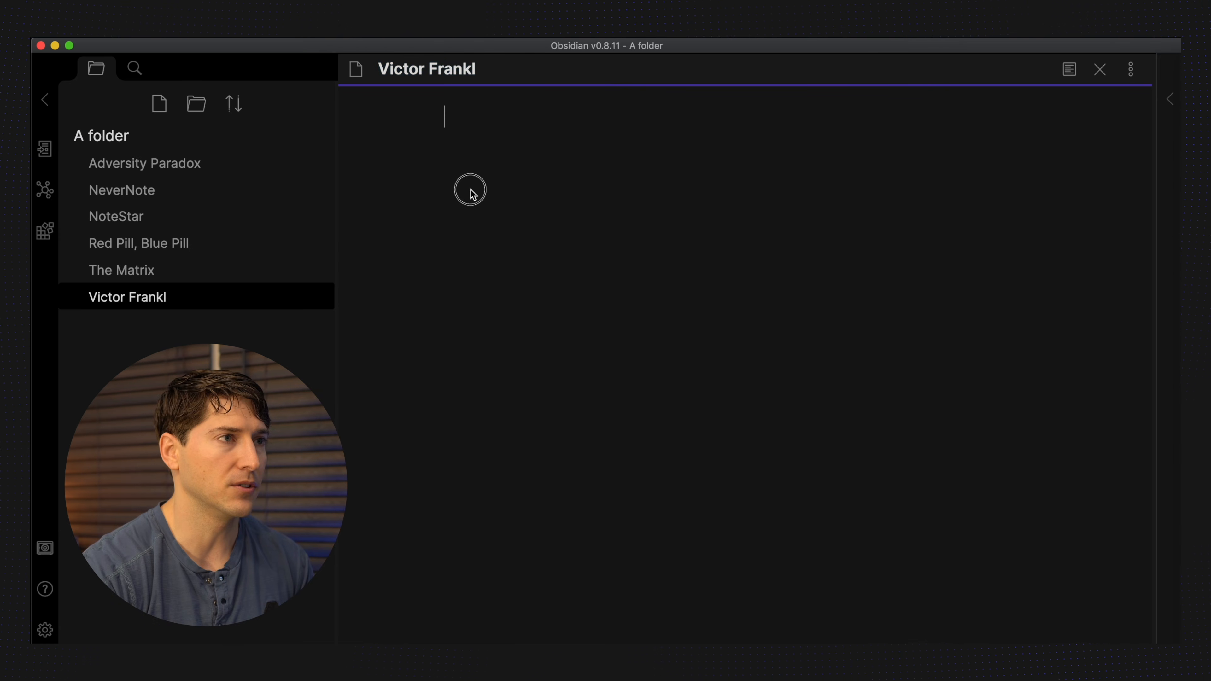
# Return to the Adversity Paradox note and add a final paragraph reading "Hmm, maybe [[NeverNote]] could learn a thing or two from this concept.".
pyautogui.click(168, 274)
pyautogui.click(162, 243)
pyautogui.click(161, 165)
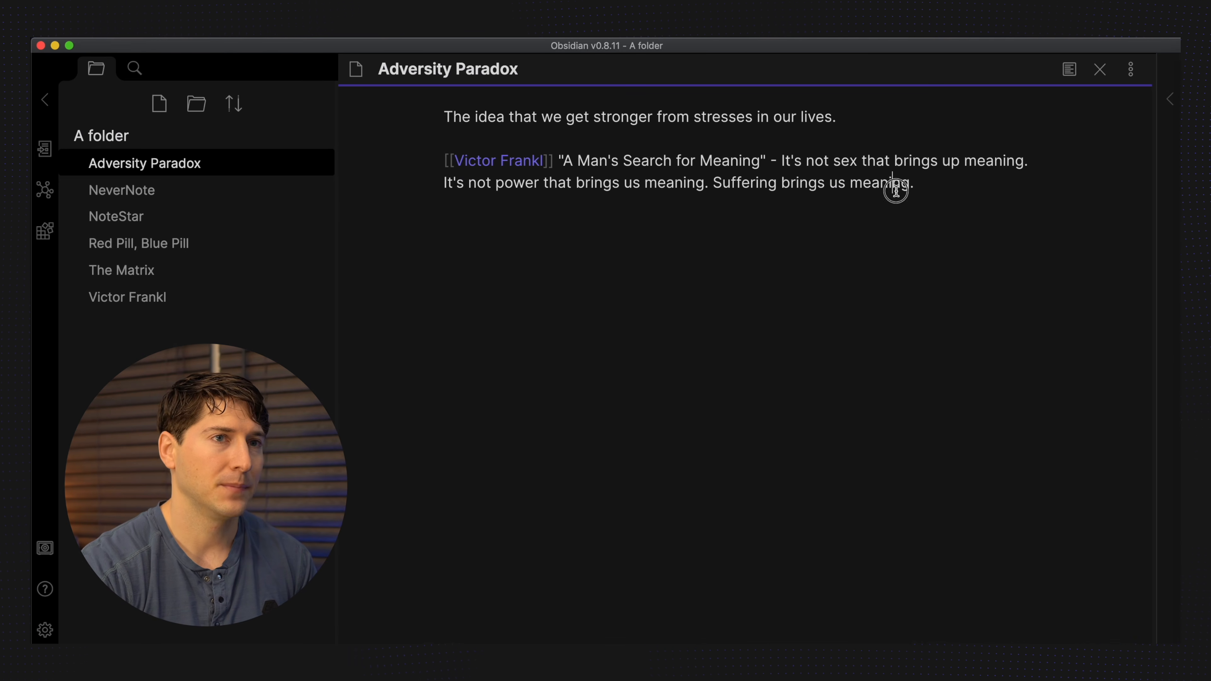
pyautogui.click(929, 181)
pyautogui.write('H')
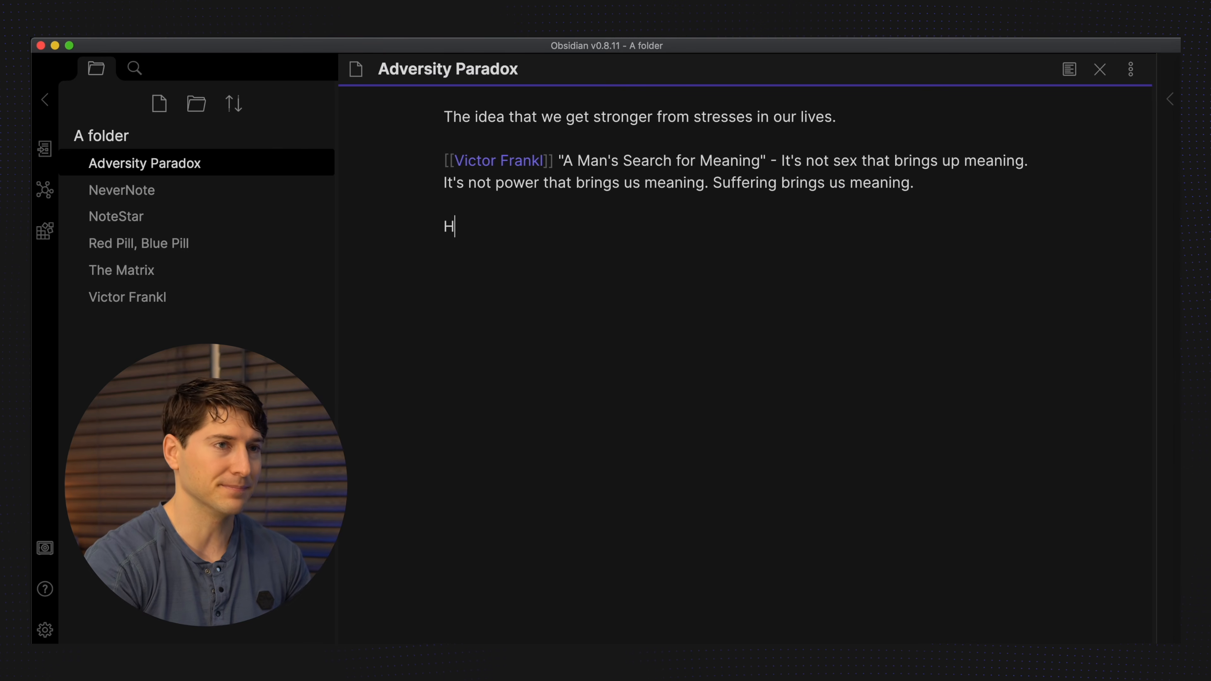
pyautogui.write('mm, maybe ')
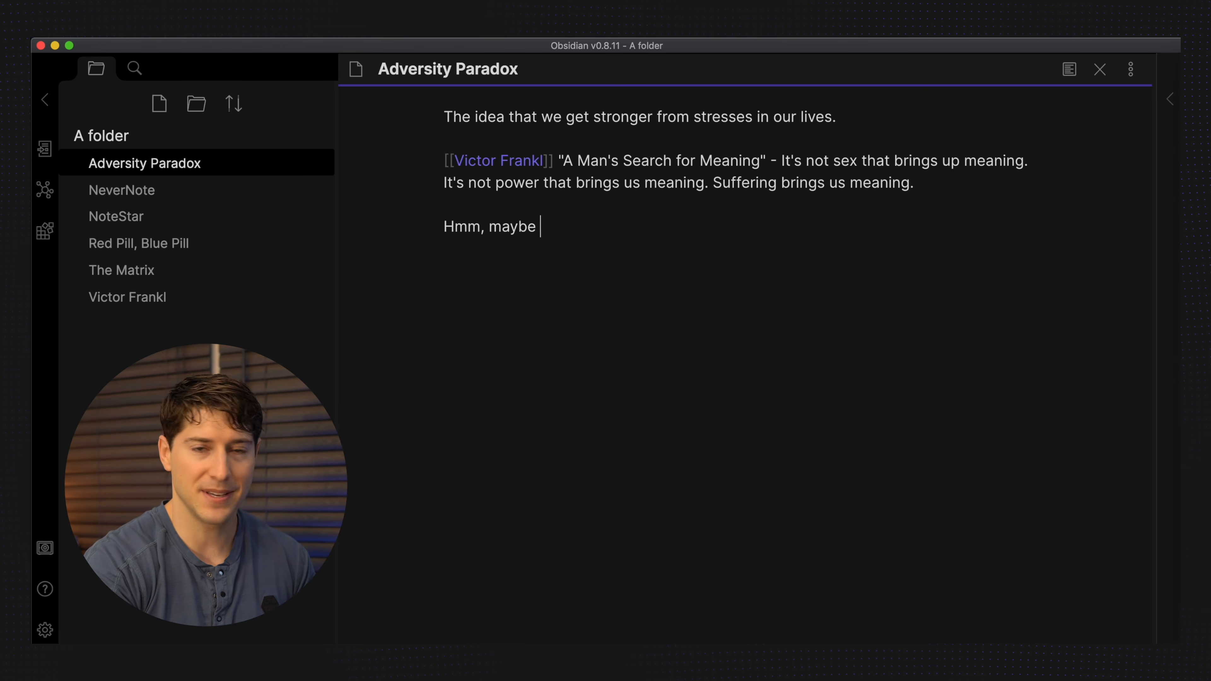
pyautogui.write('[[')
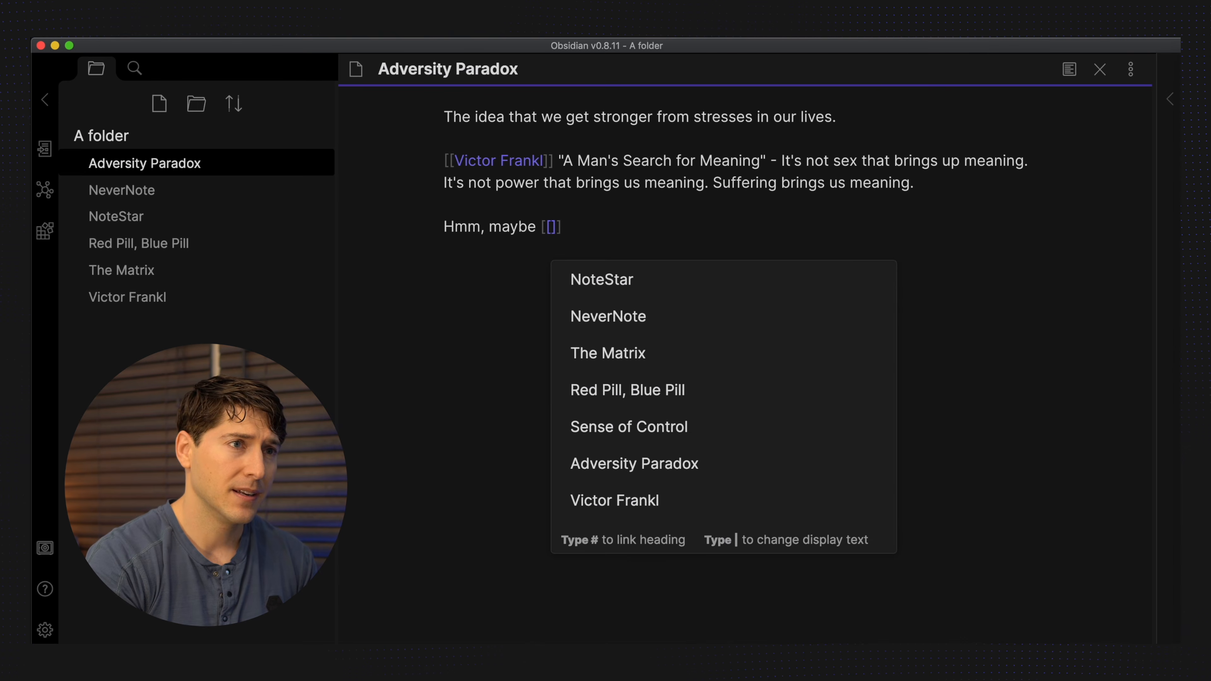
pyautogui.write('ne')
pyautogui.press('Return')
pyautogui.write('co')
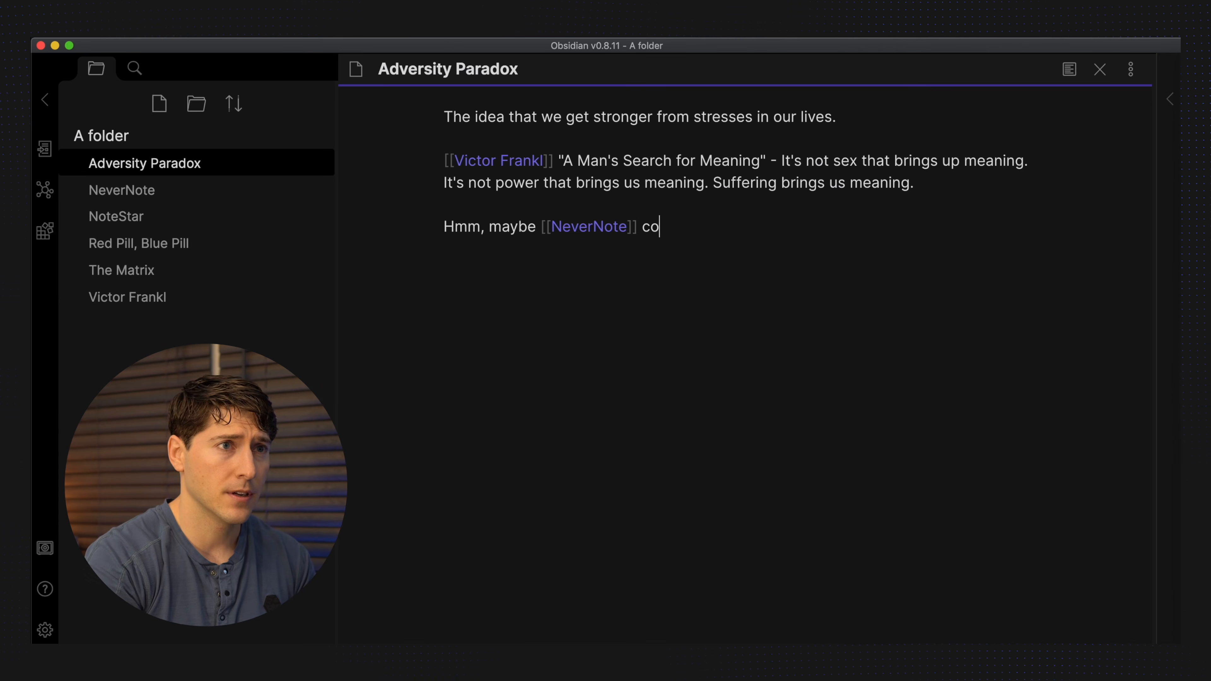
pyautogui.write('uld learn a th')
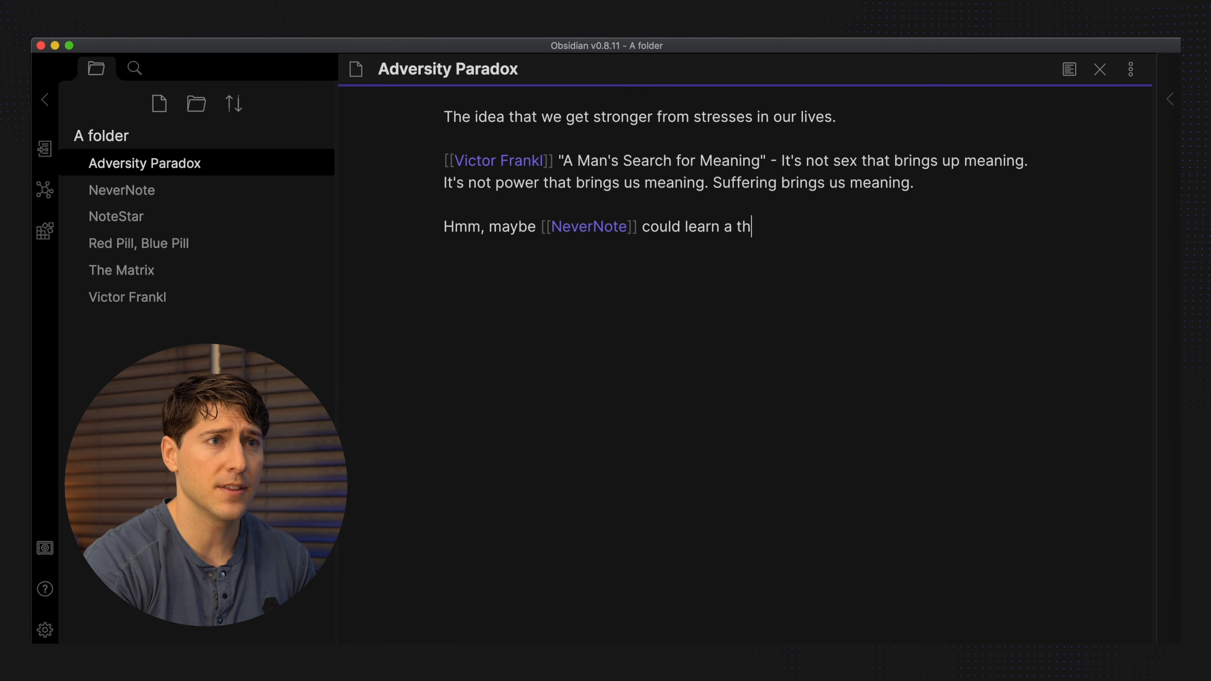
pyautogui.write('ing or two from ')
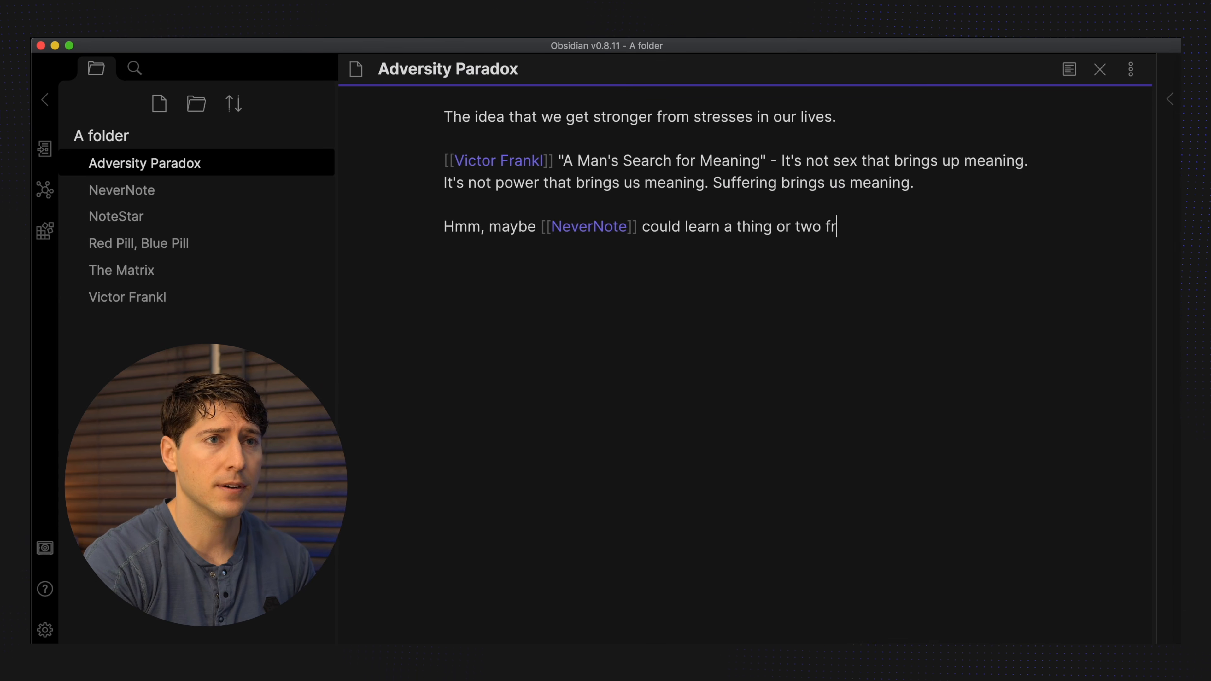
pyautogui.write('this concept.')
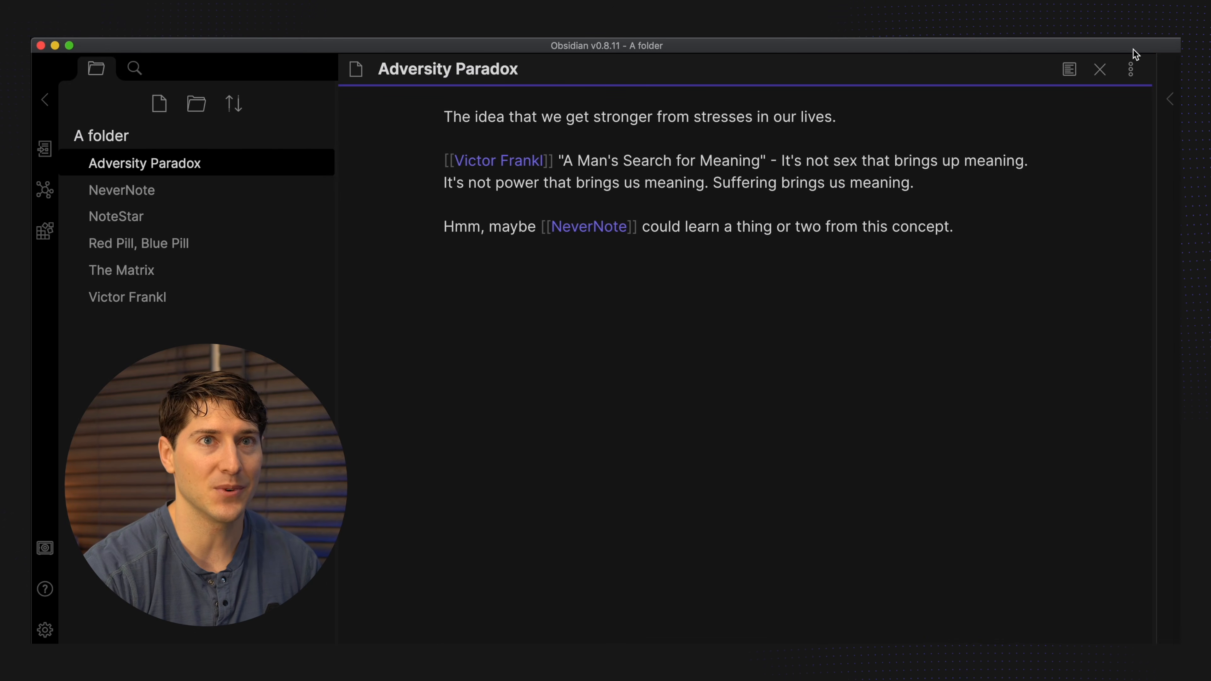
# Show the backlinks of Adversity Paradox, go to its linked mention in Red Pill, Blue Pill and follow the link back.
pyautogui.click(1169, 100)
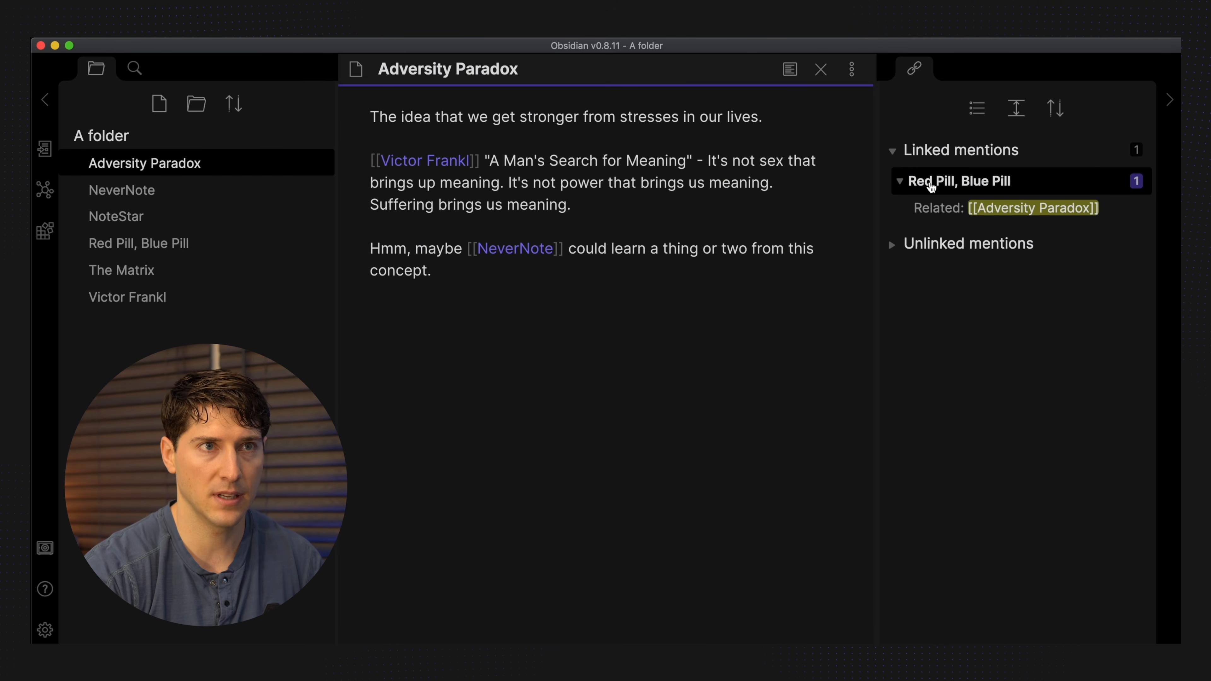
pyautogui.click(931, 185)
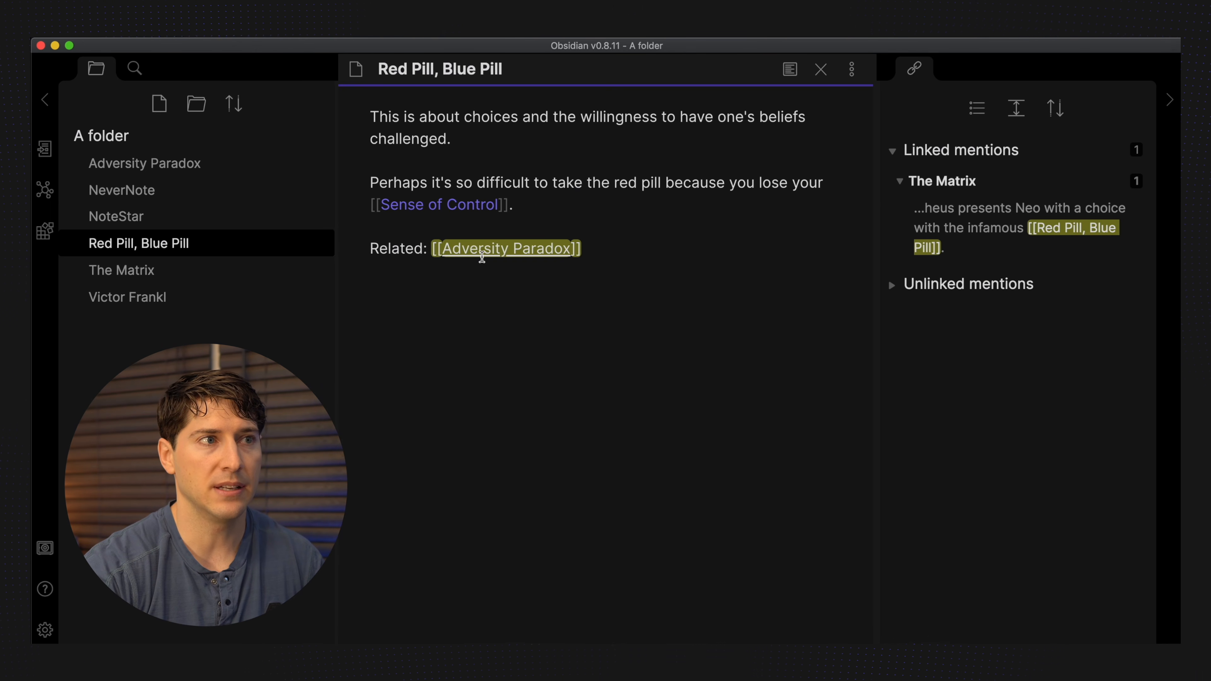
pyautogui.click(490, 286)
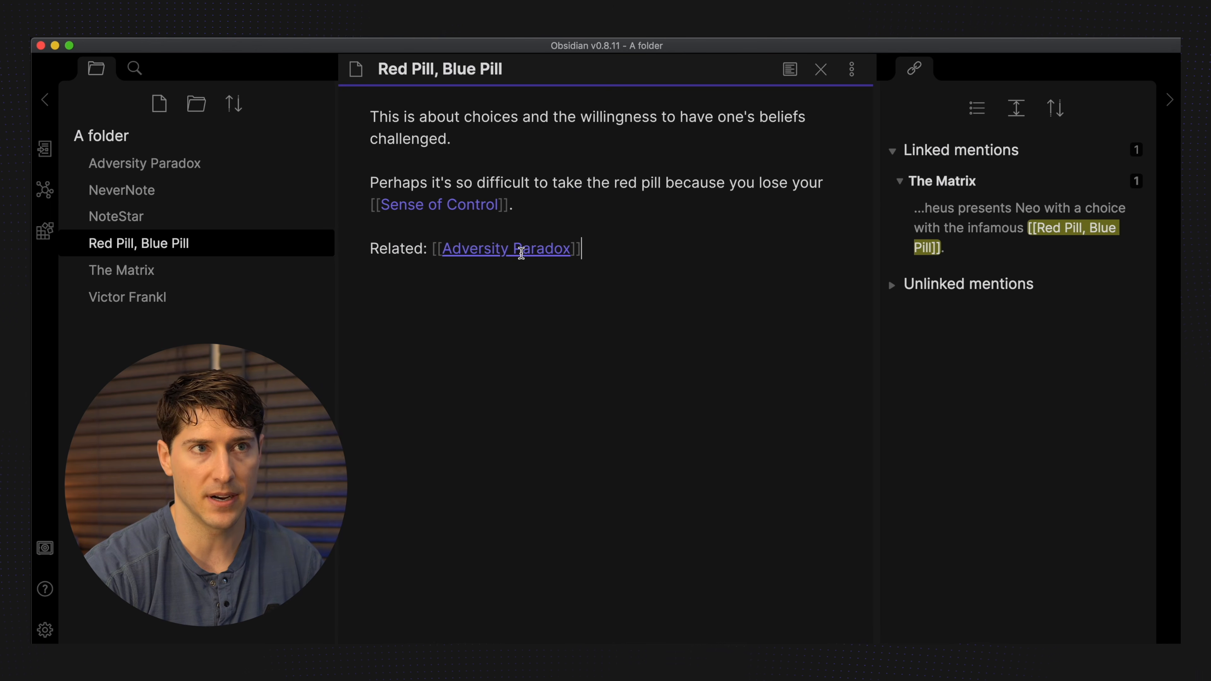
pyautogui.click(522, 252)
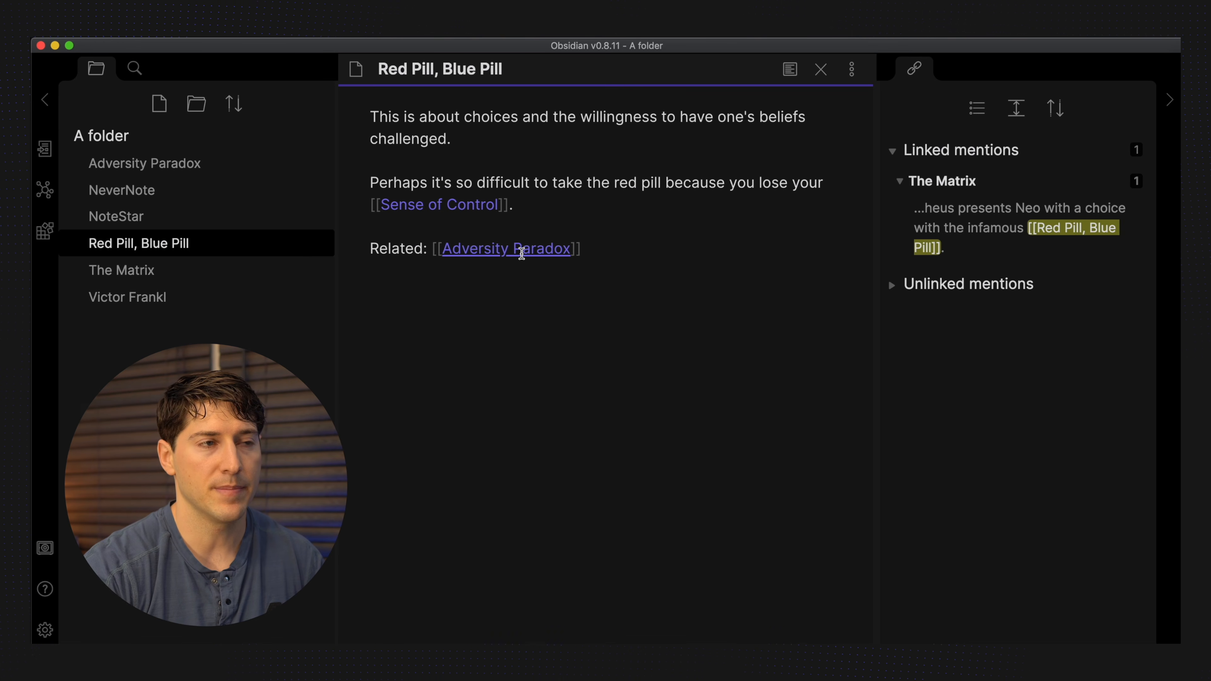
pyautogui.keyDown('super'); pyautogui.click(524, 252); pyautogui.keyUp('super')
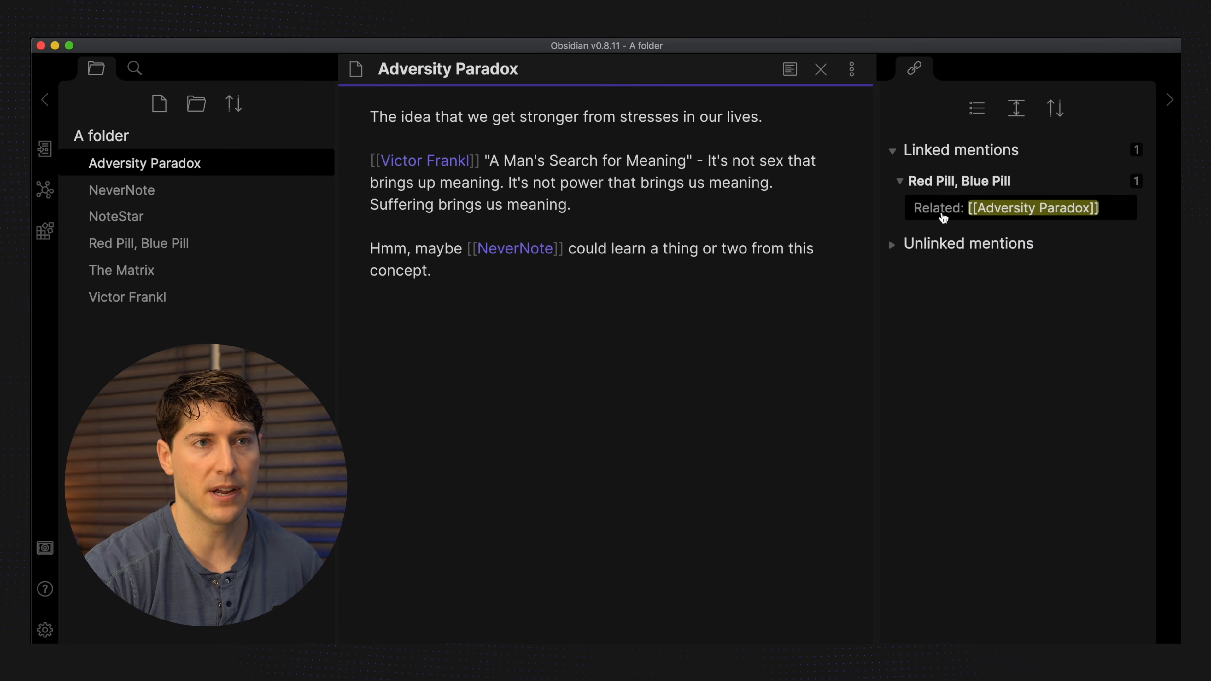
# Follow the linked mentions from Adversity Paradox to Red Pill, Blue Pill and on to The Matrix.
pyautogui.click(942, 215)
pyautogui.click(526, 72)
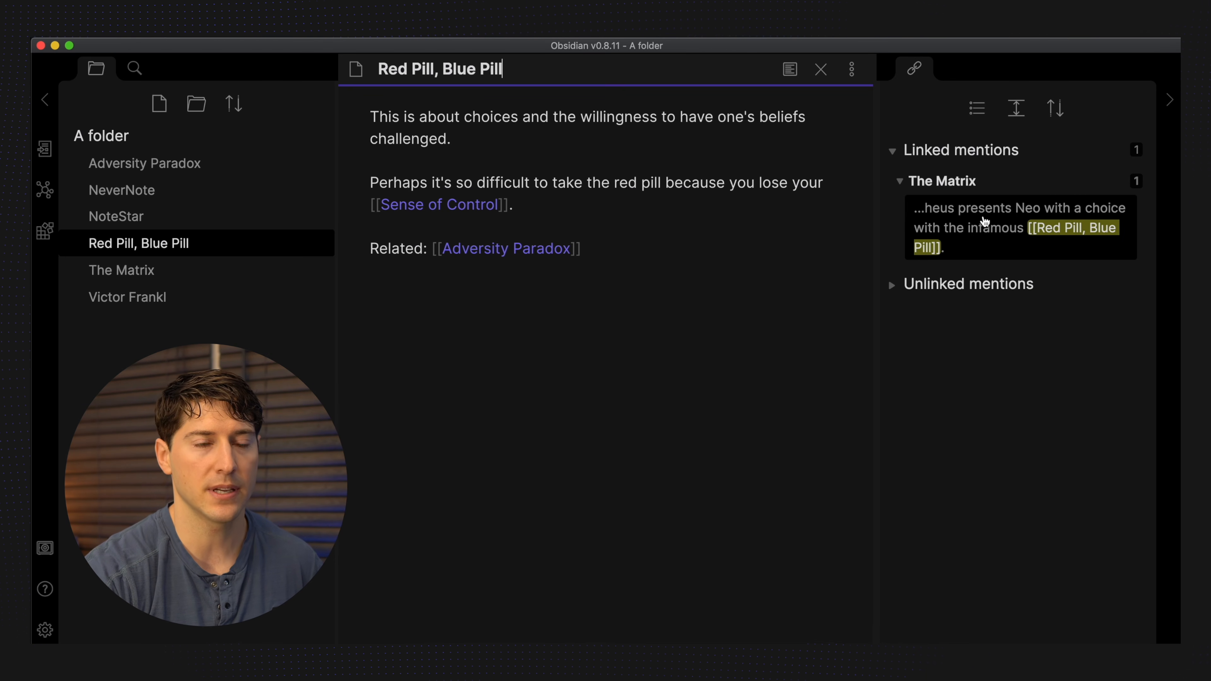
pyautogui.click(965, 220)
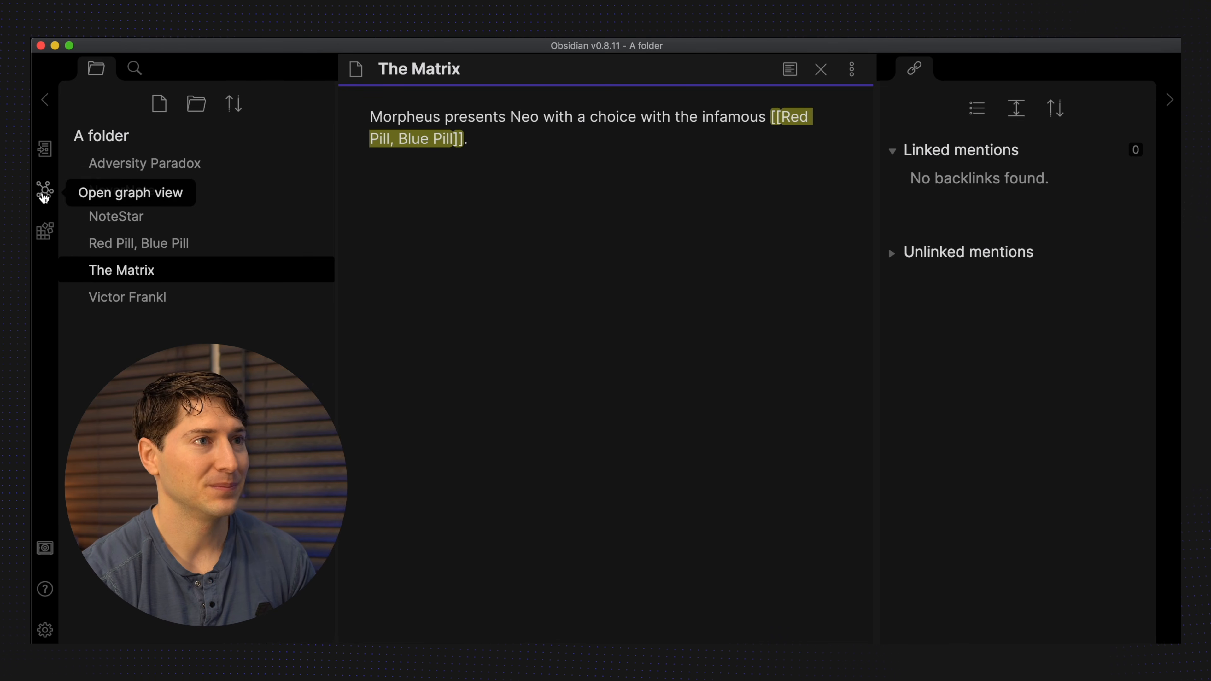
# Open the graph view and examine how the notes connect, moving the Red Pill, Blue Pill node to inspect its links.
pyautogui.click(45, 192)
pyautogui.scroll(10, 578, 395)
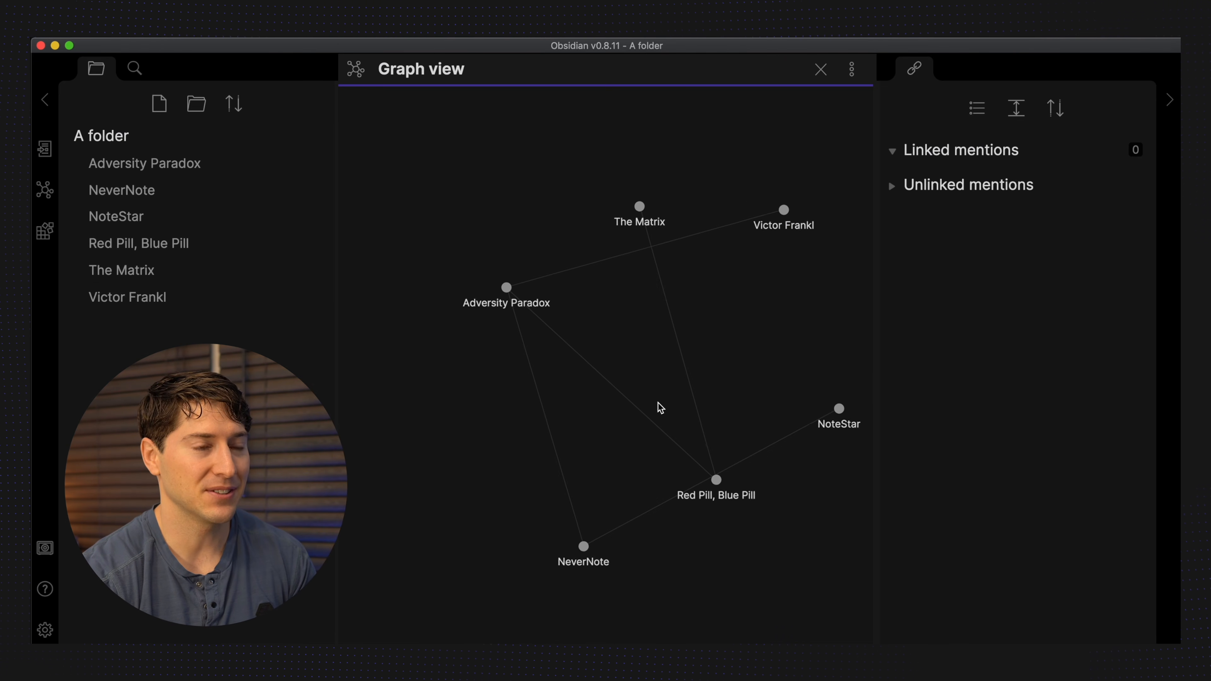
pyautogui.moveTo(724, 151); pyautogui.dragTo(640, 141)
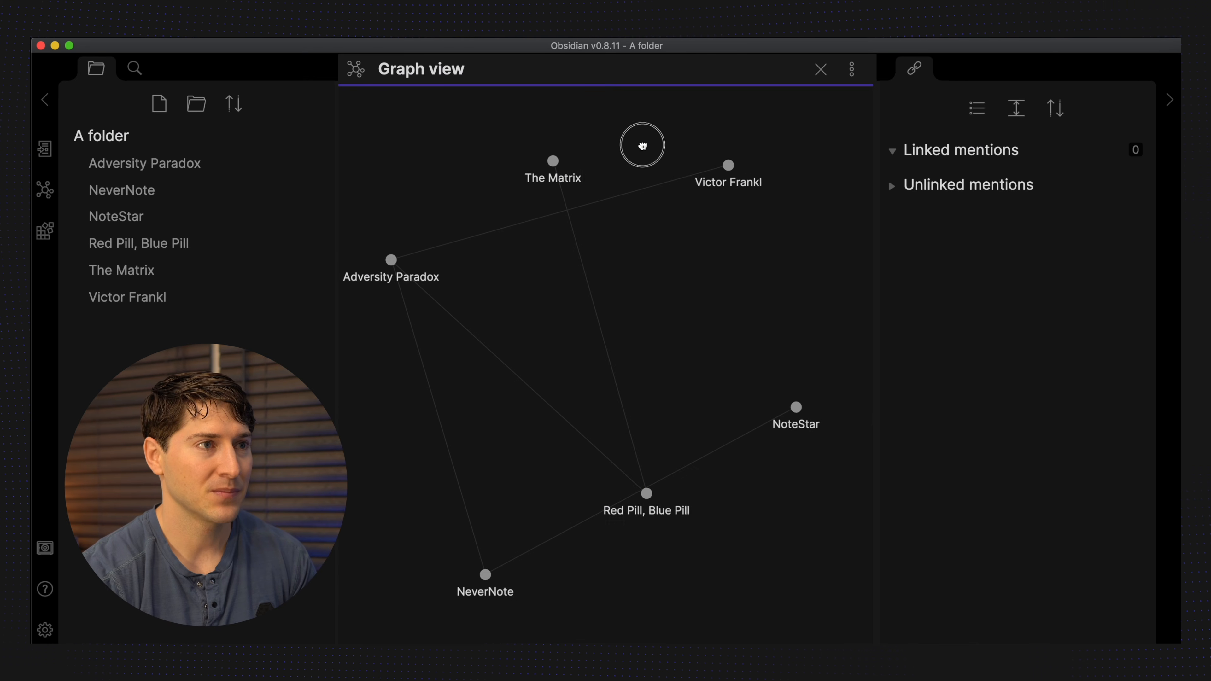
pyautogui.scroll(-2, 649, 160)
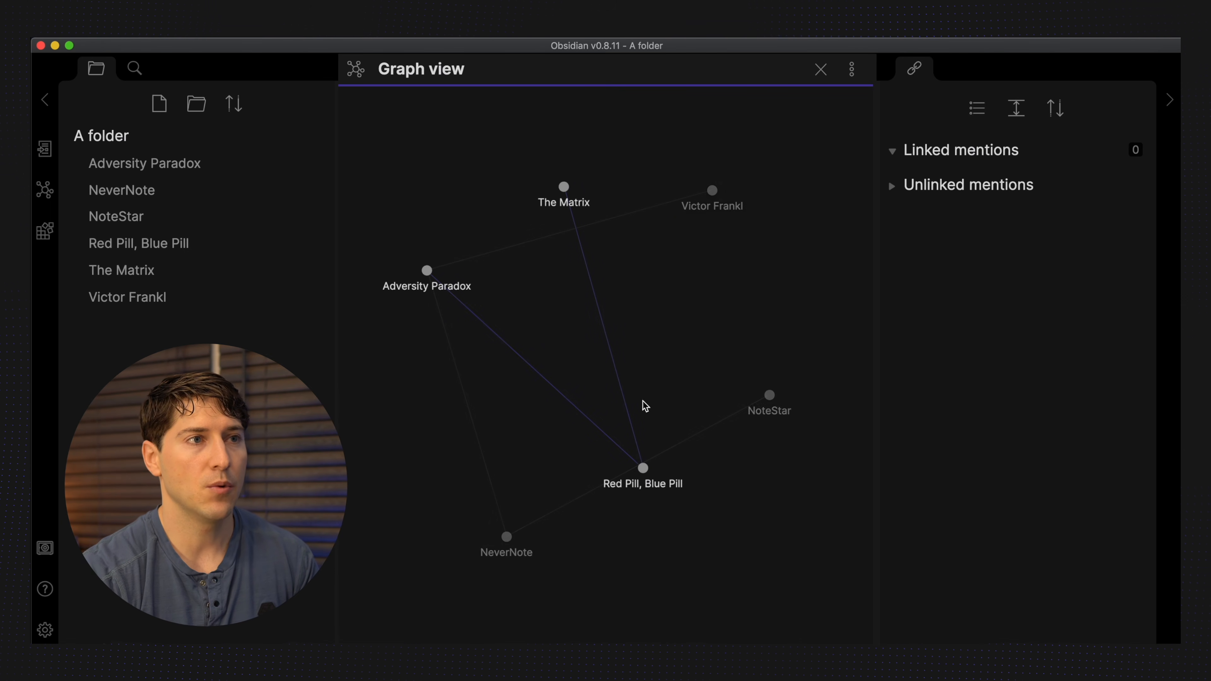
pyautogui.moveTo(643, 470); pyautogui.dragTo(633, 390)
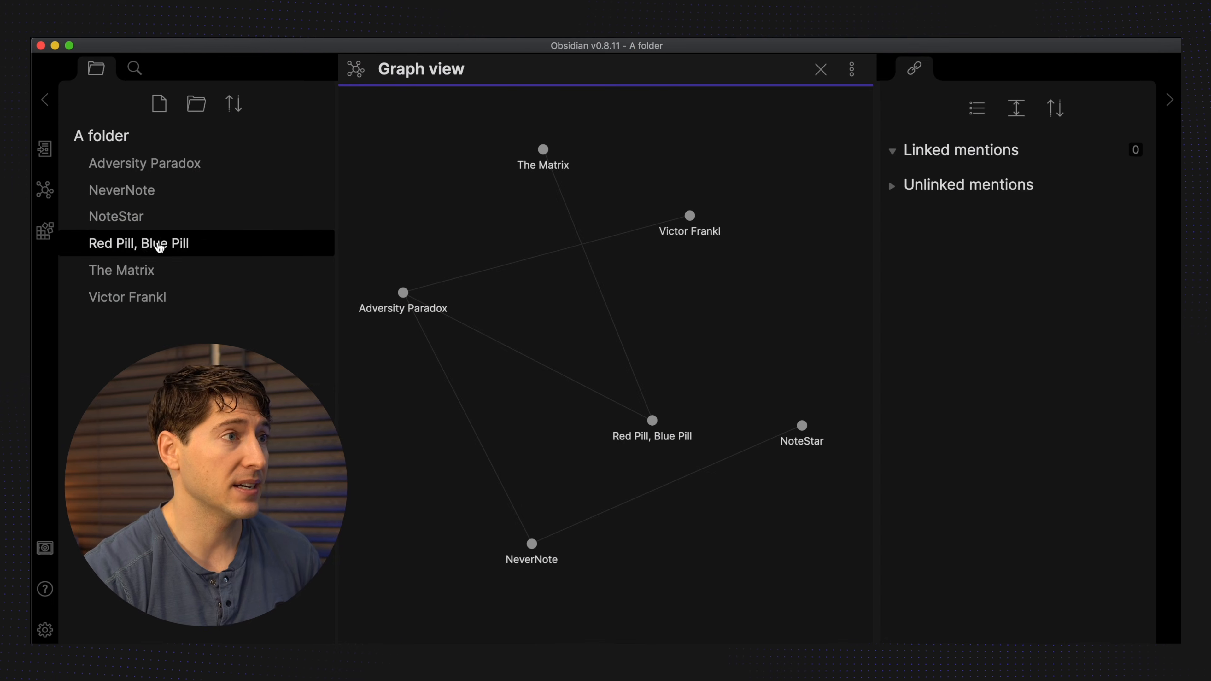
# Open the Red Pill, Blue Pill note and add the paragraph "This reminds me of something that just happened........." above the Related line.
pyautogui.click(190, 224)
pyautogui.click(148, 246)
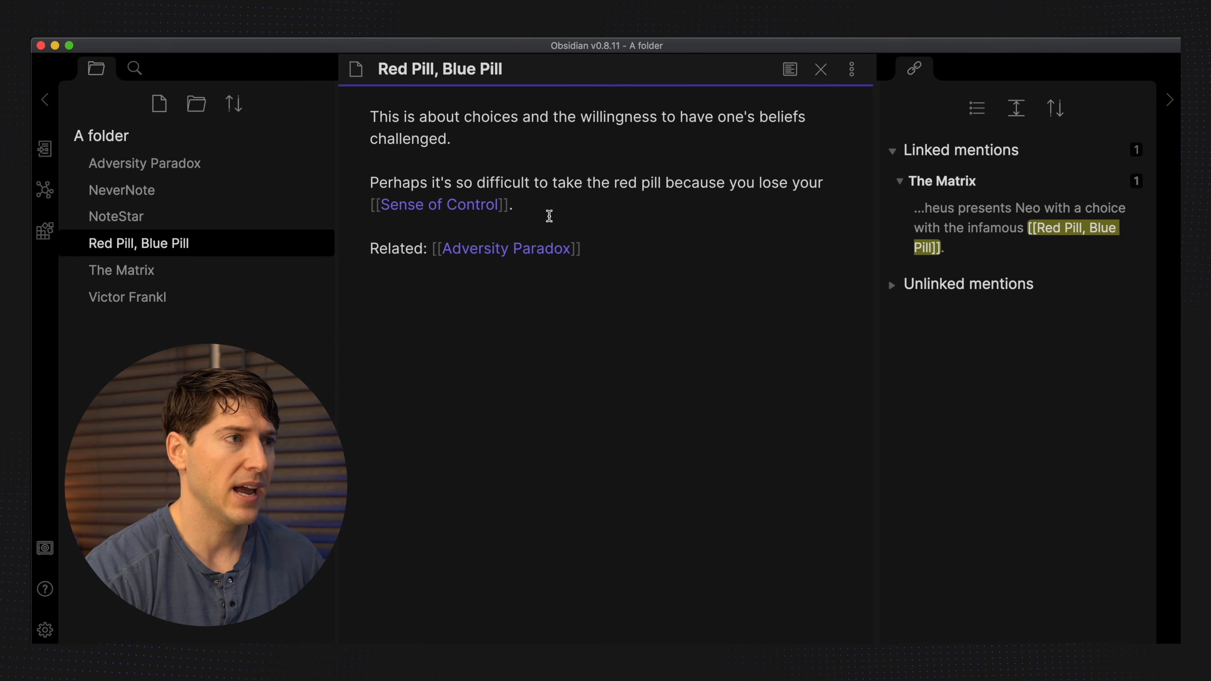
pyautogui.press('Left')
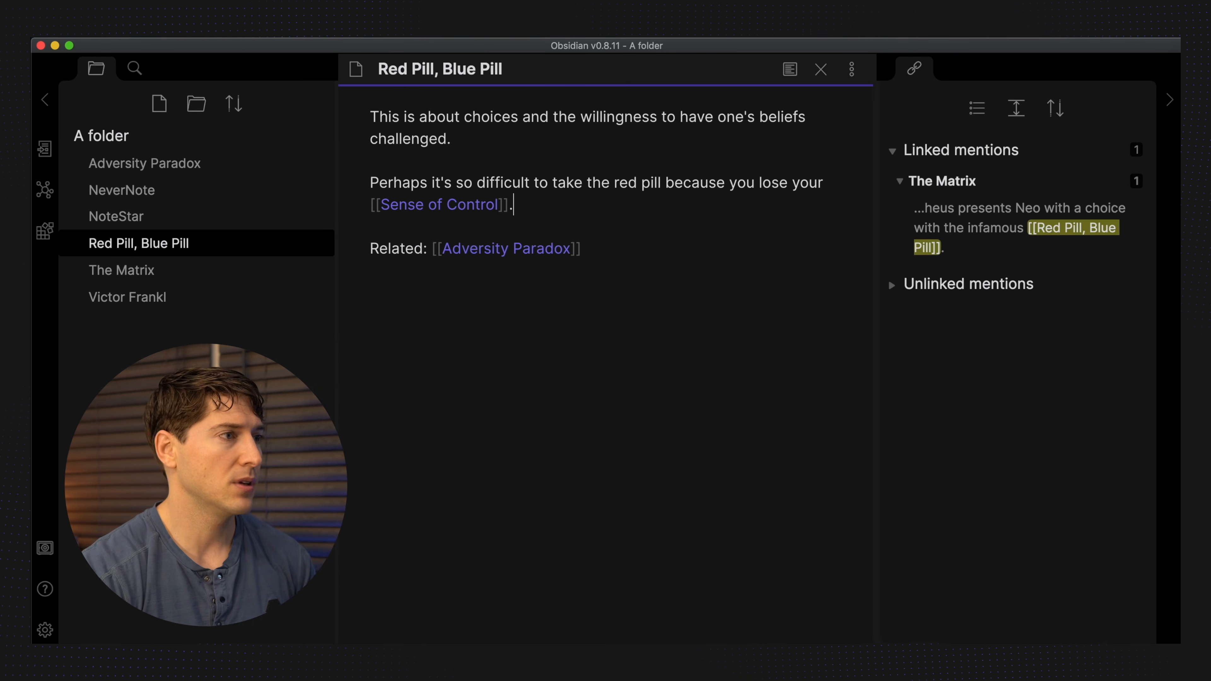
pyautogui.press('Return')
pyautogui.press('Return')
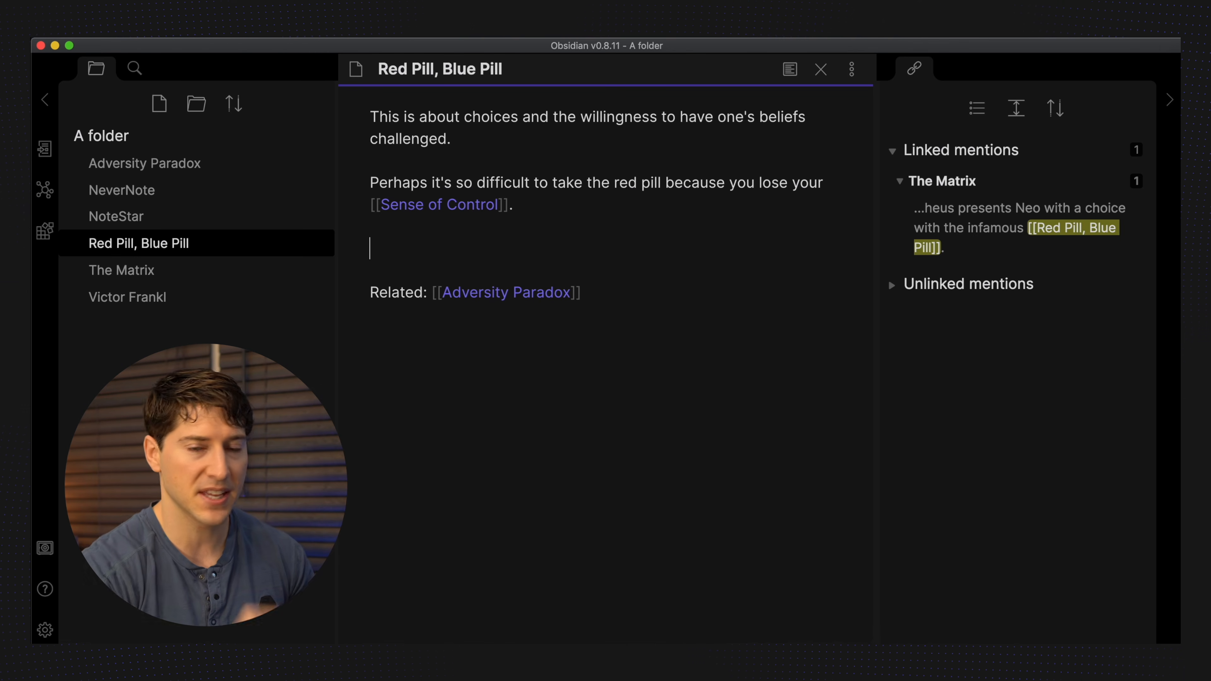
pyautogui.write('T')
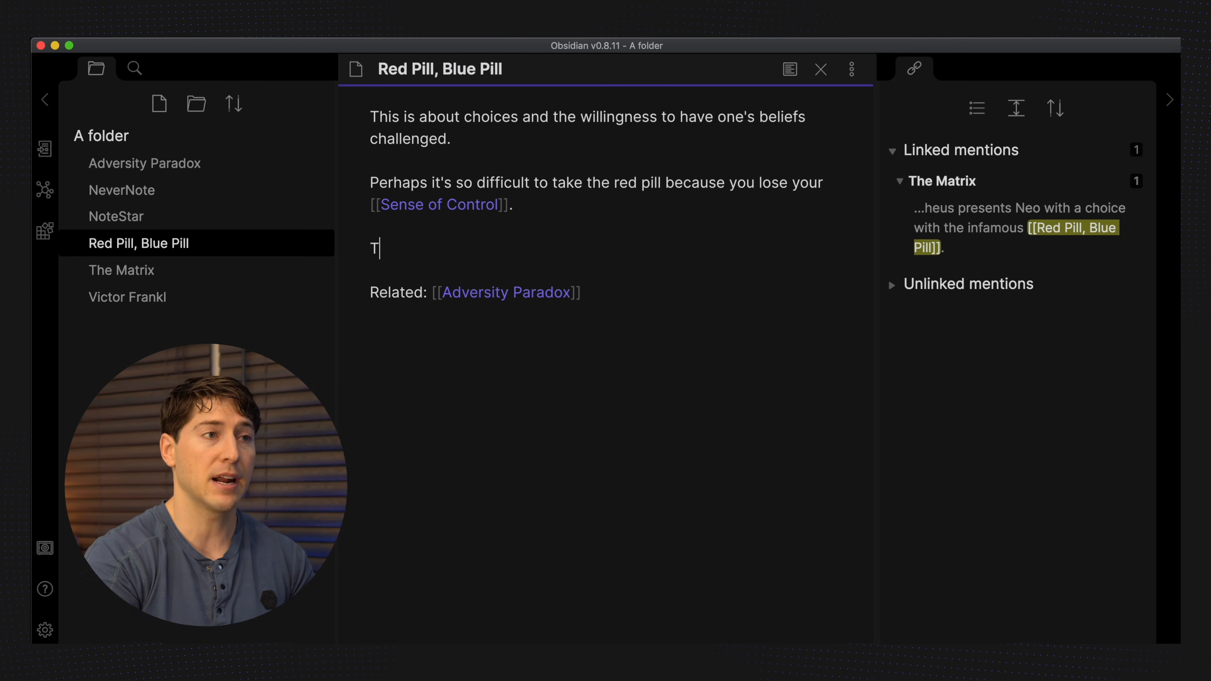
pyautogui.write('his remi')
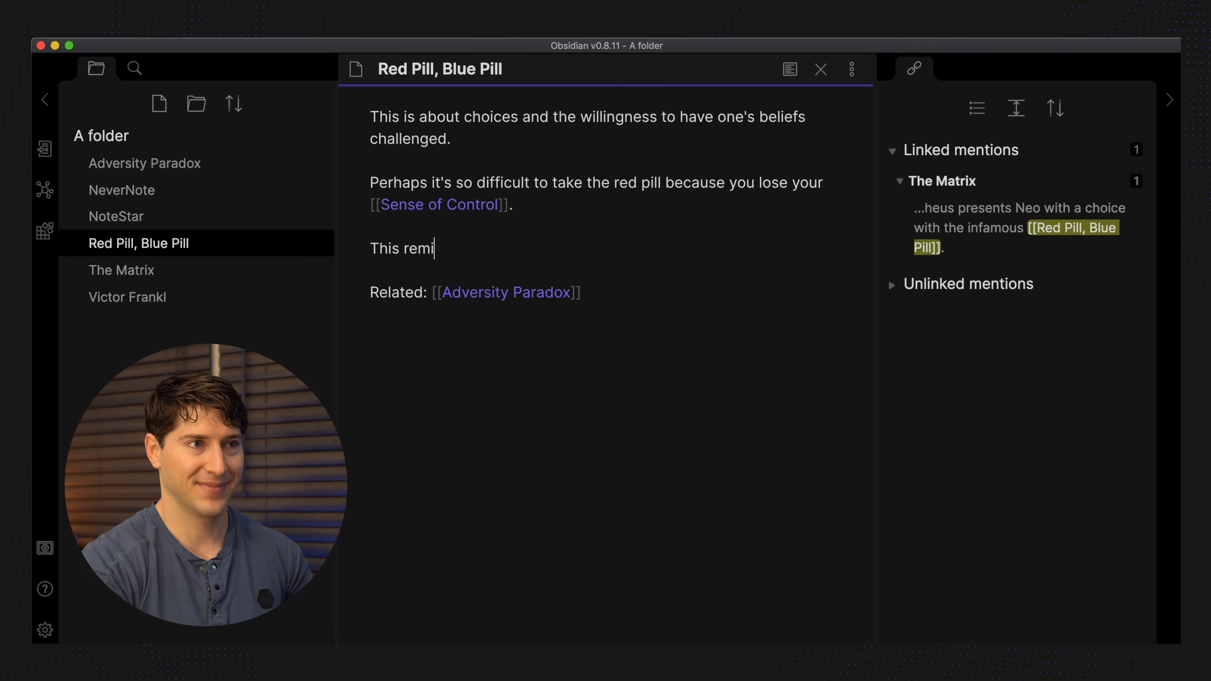
pyautogui.write('nds me of ')
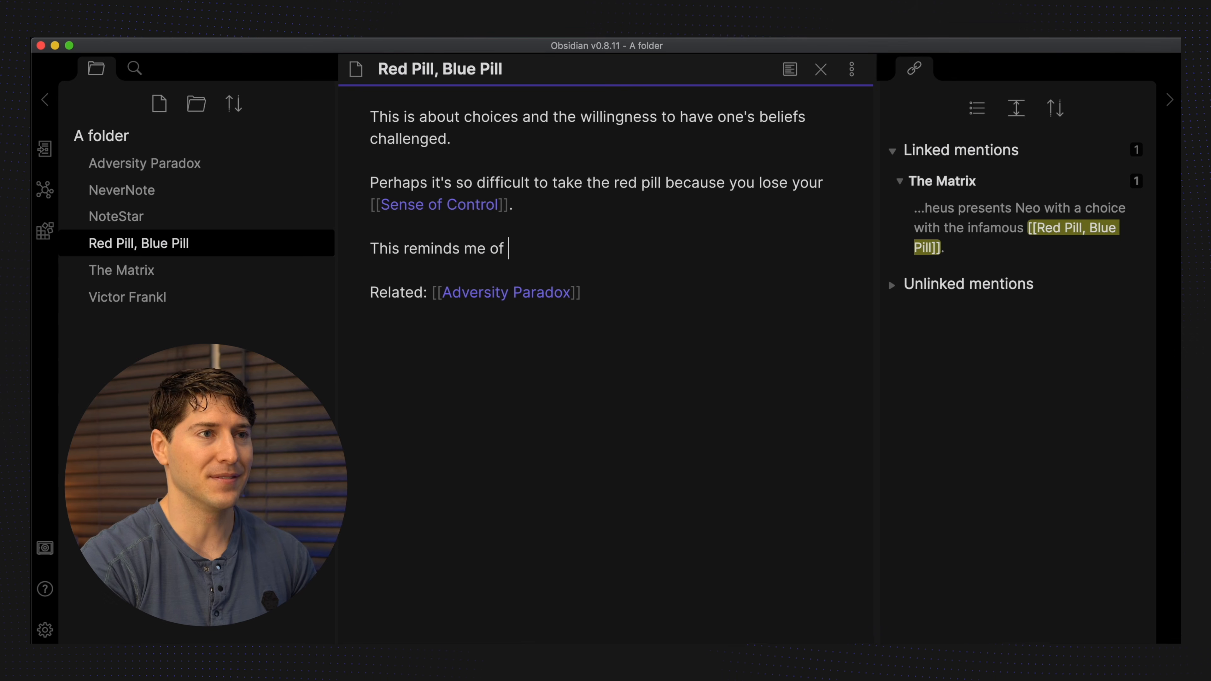
pyautogui.write('something that ')
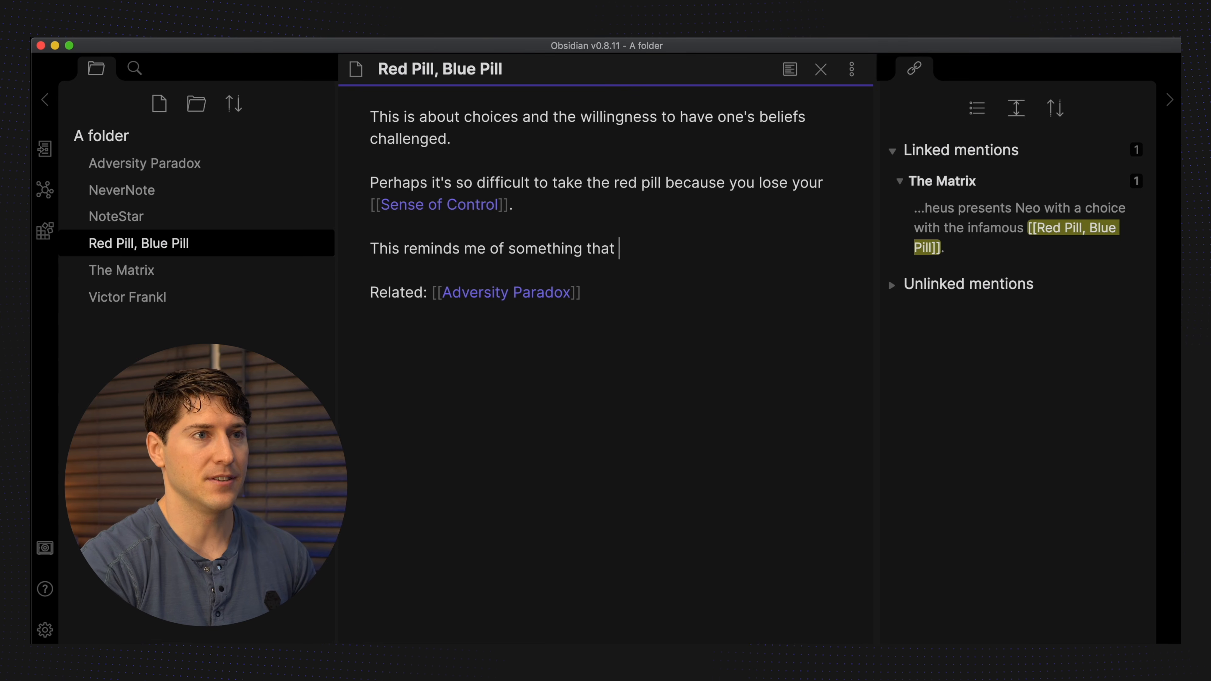
pyautogui.write('just happene')
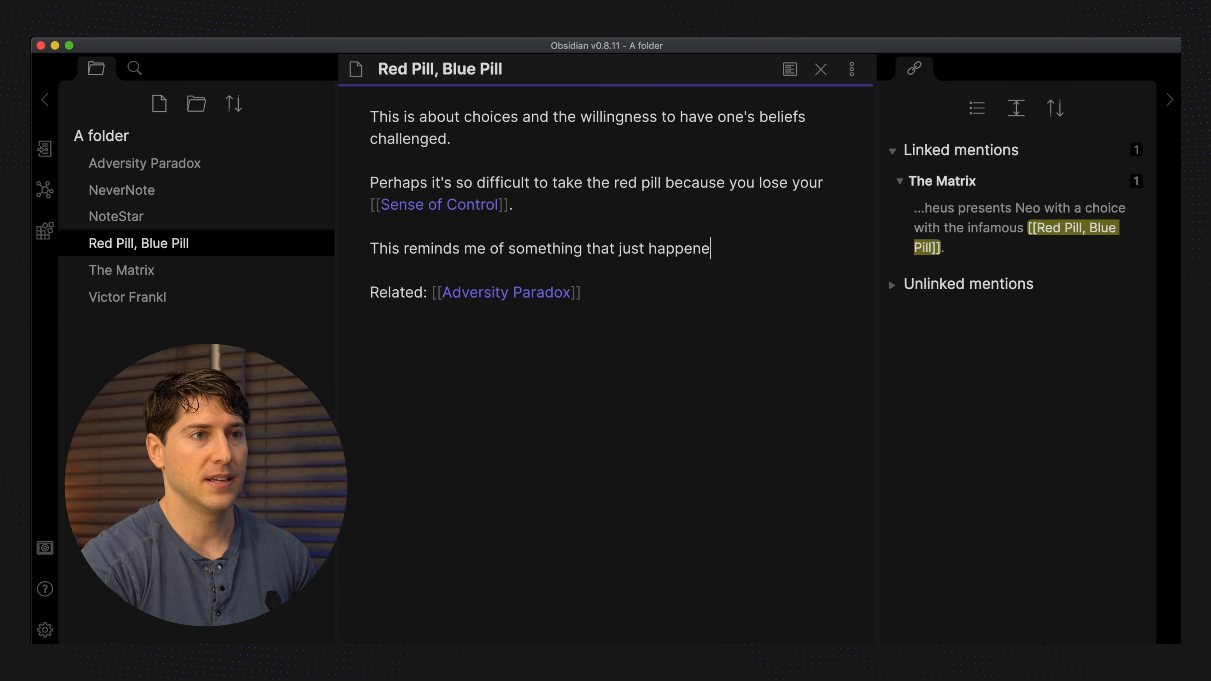
pyautogui.write('d........')
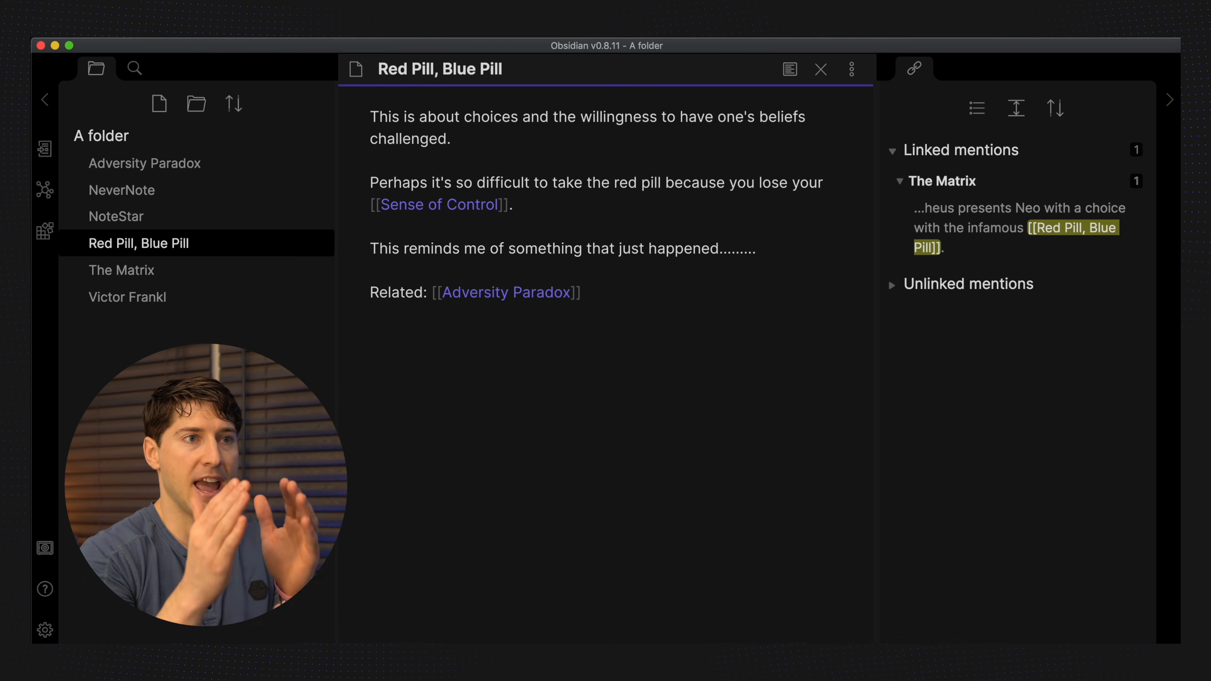
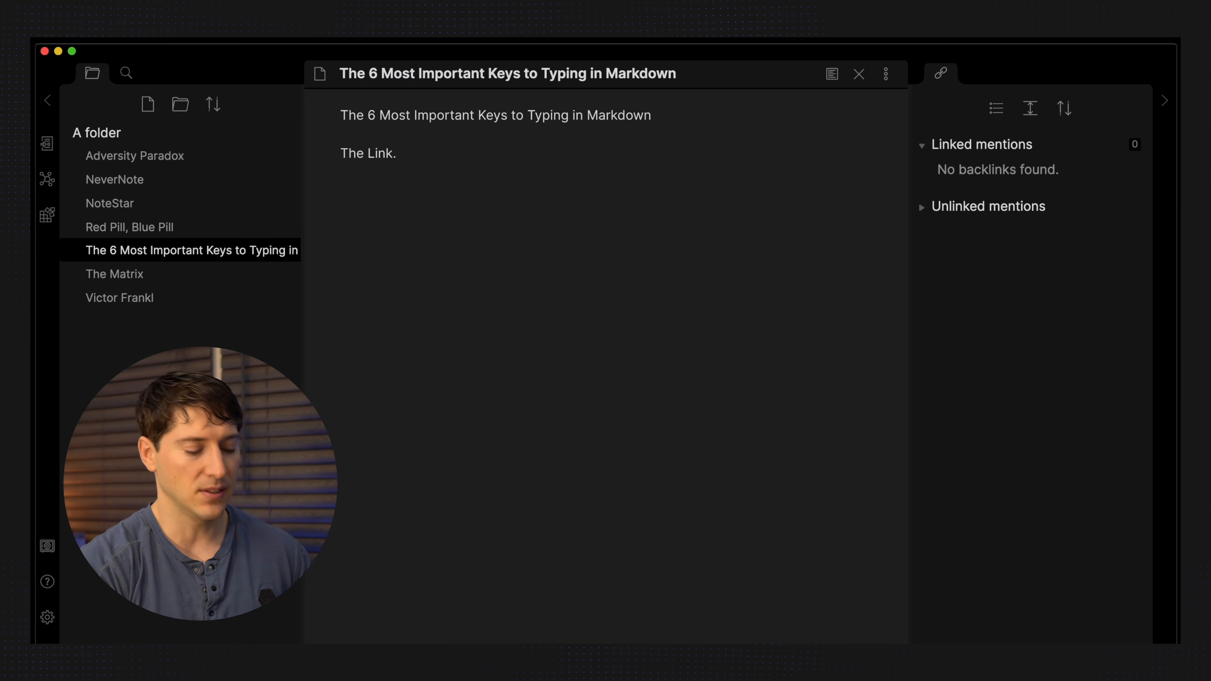
# Insert an internal link to the NoteStar note after "The Link." and end it with a period.
pyautogui.write('[')
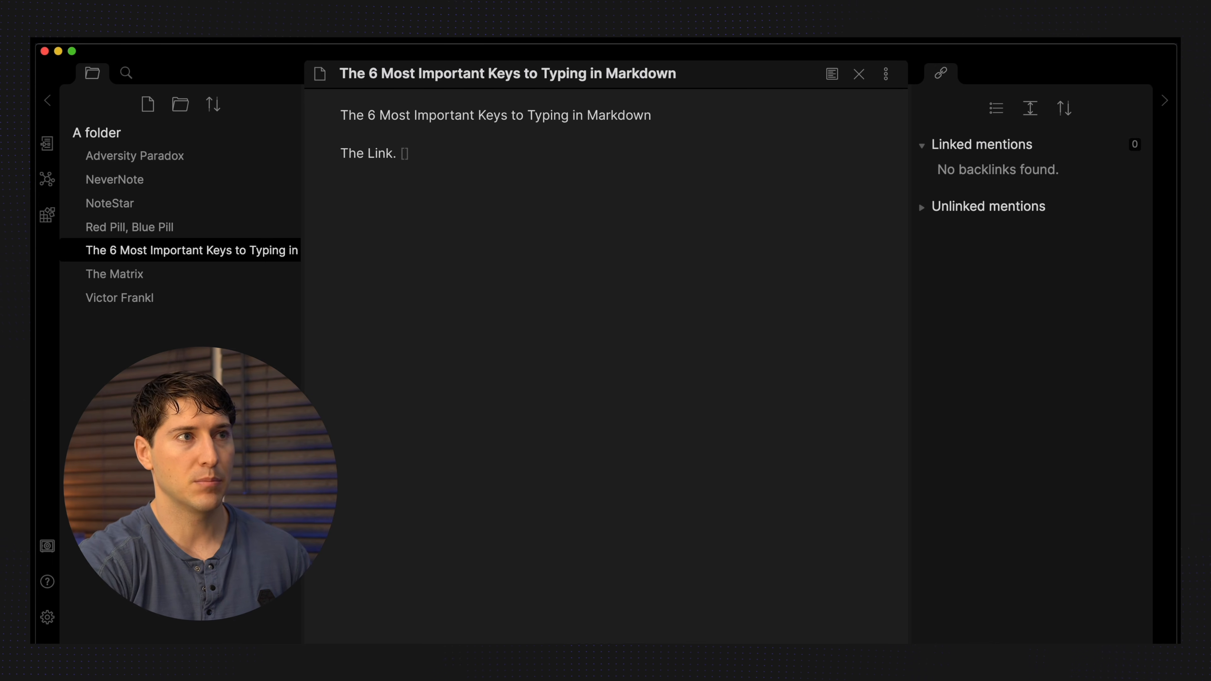
pyautogui.write('[')
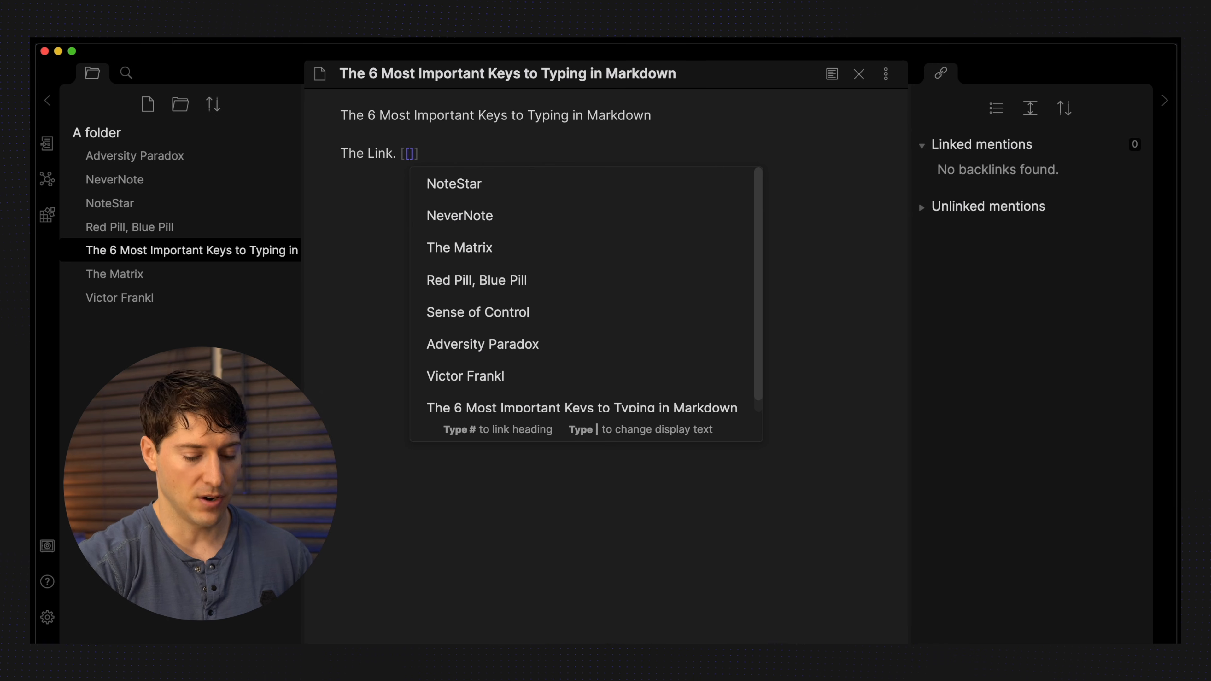
pyautogui.press('Down')
pyautogui.press('Down')
pyautogui.press('Down')
pyautogui.press('Up')
pyautogui.press('Up')
pyautogui.press('Up')
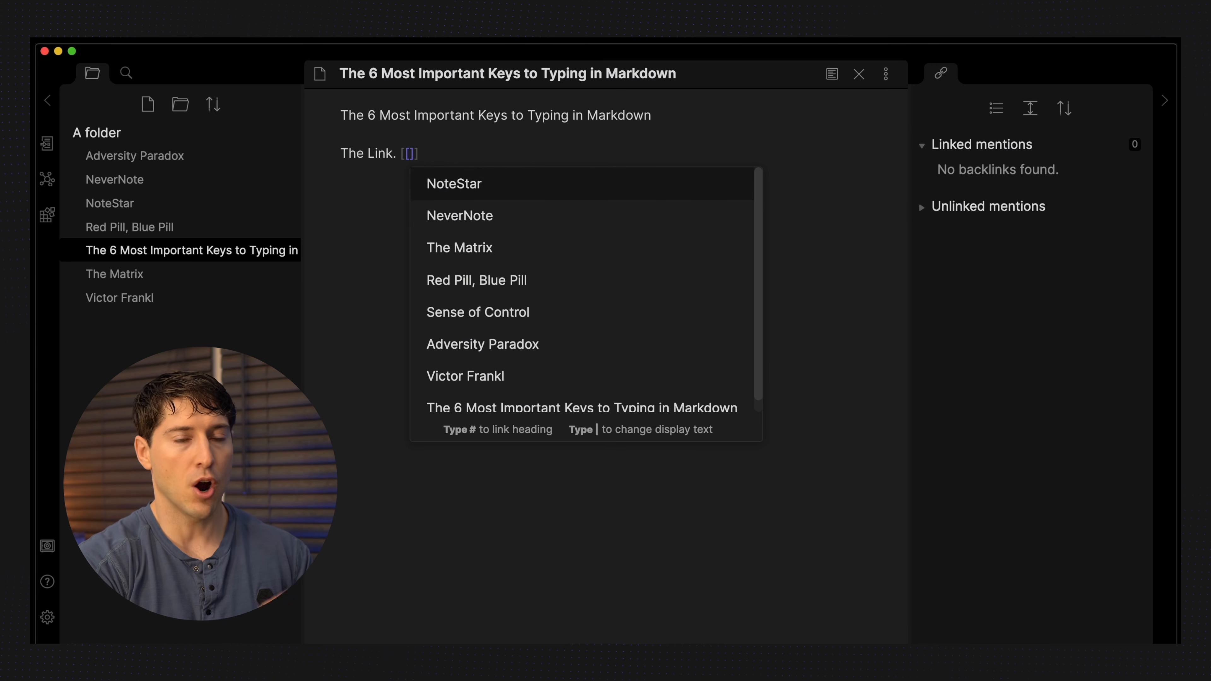
pyautogui.write('no')
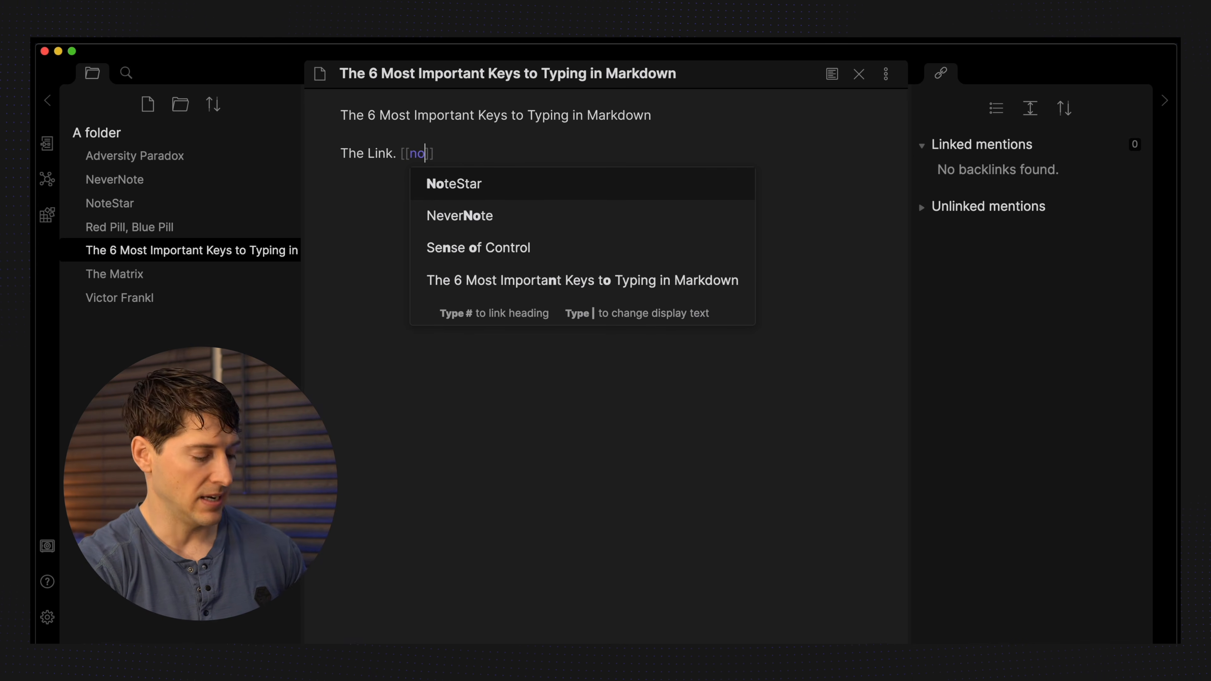
pyautogui.write('s')
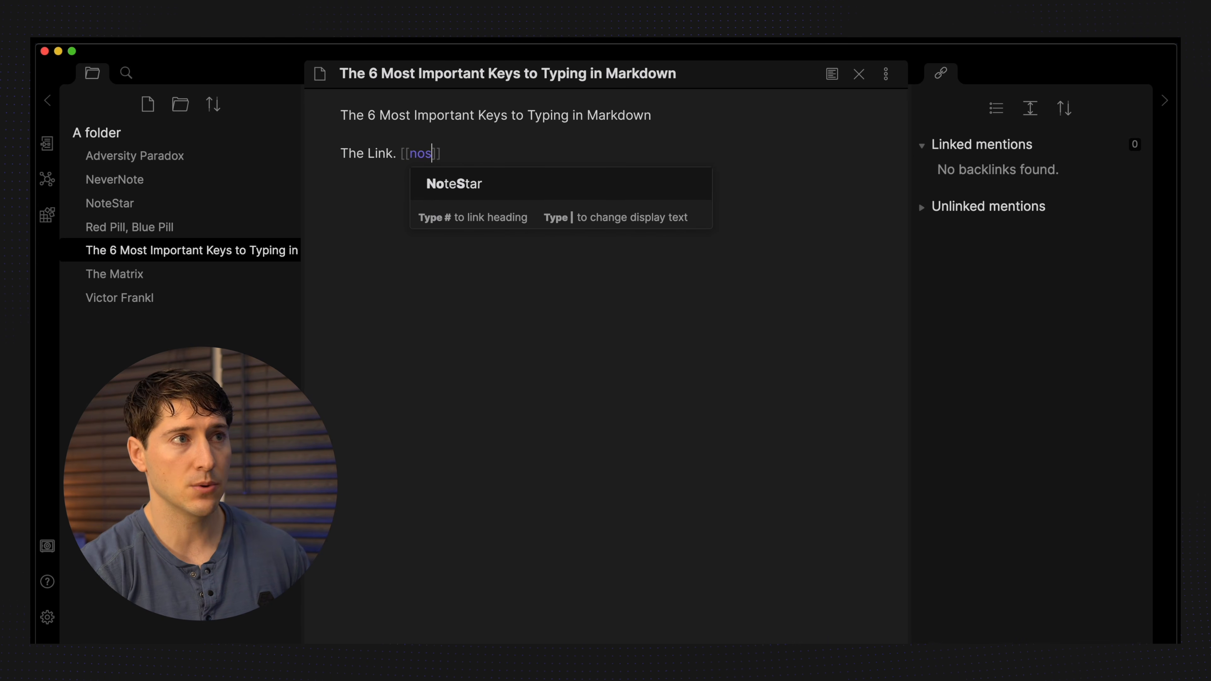
pyautogui.press('Return')
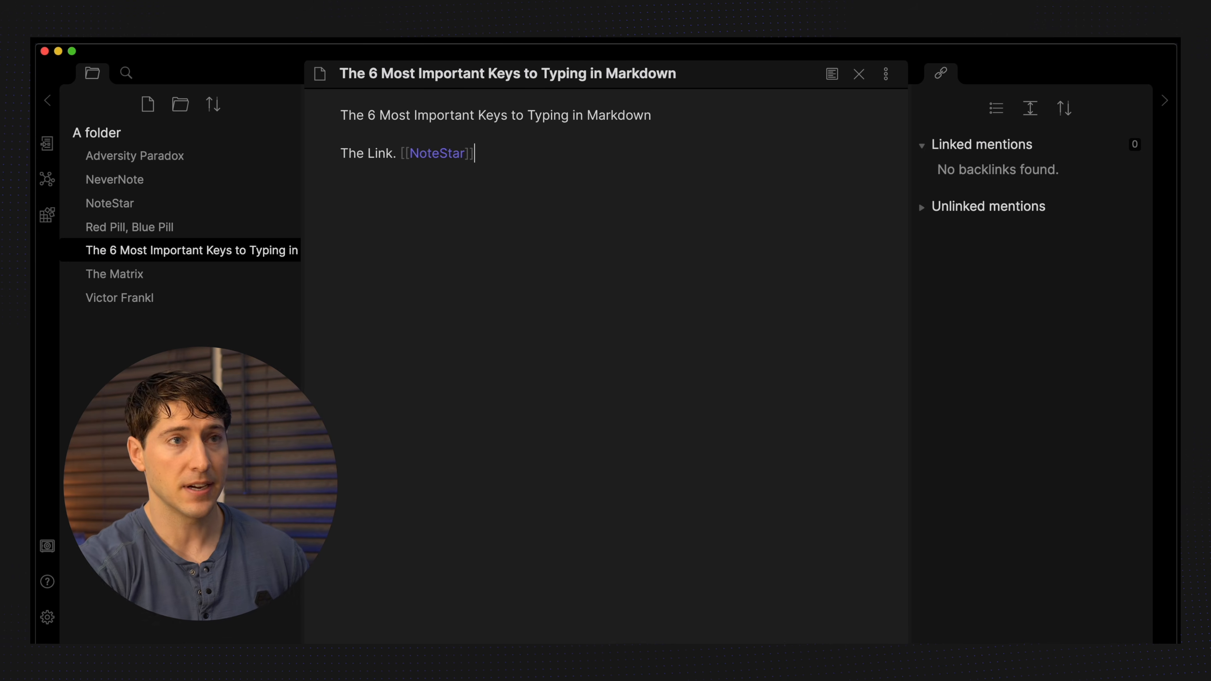
pyautogui.write('.')
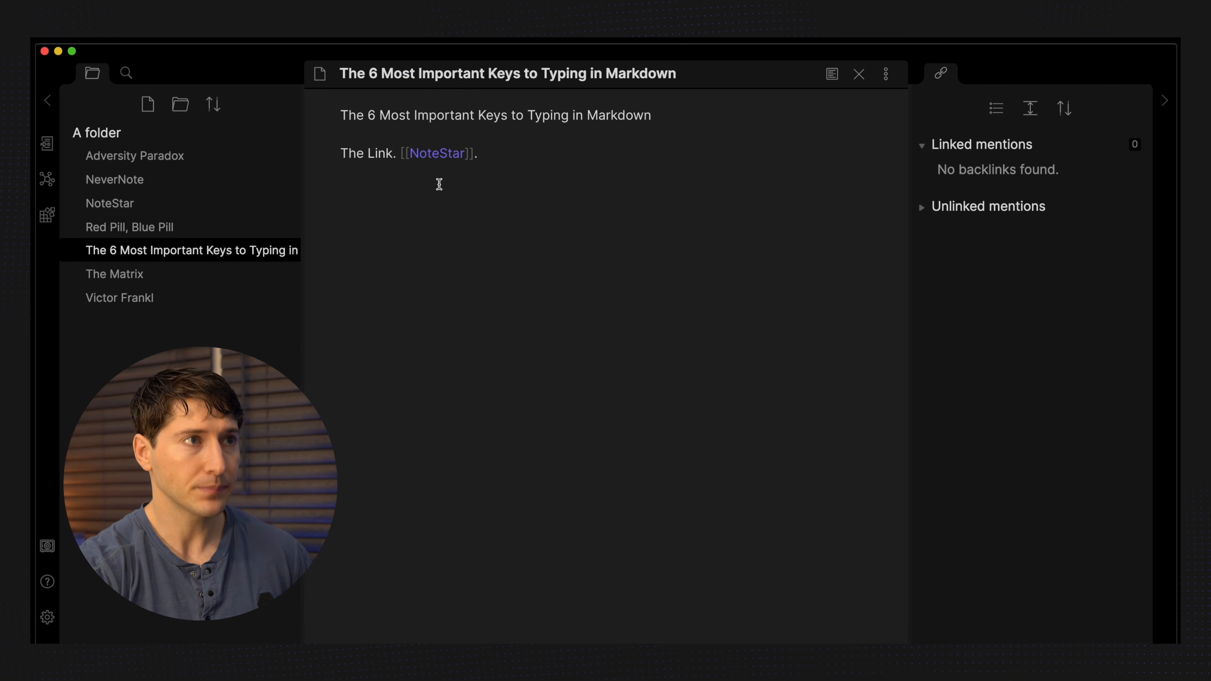
# Preview the Markdown keys note, then open the graph view and inspect the links of the NoteStar node.
pyautogui.press('super+e')
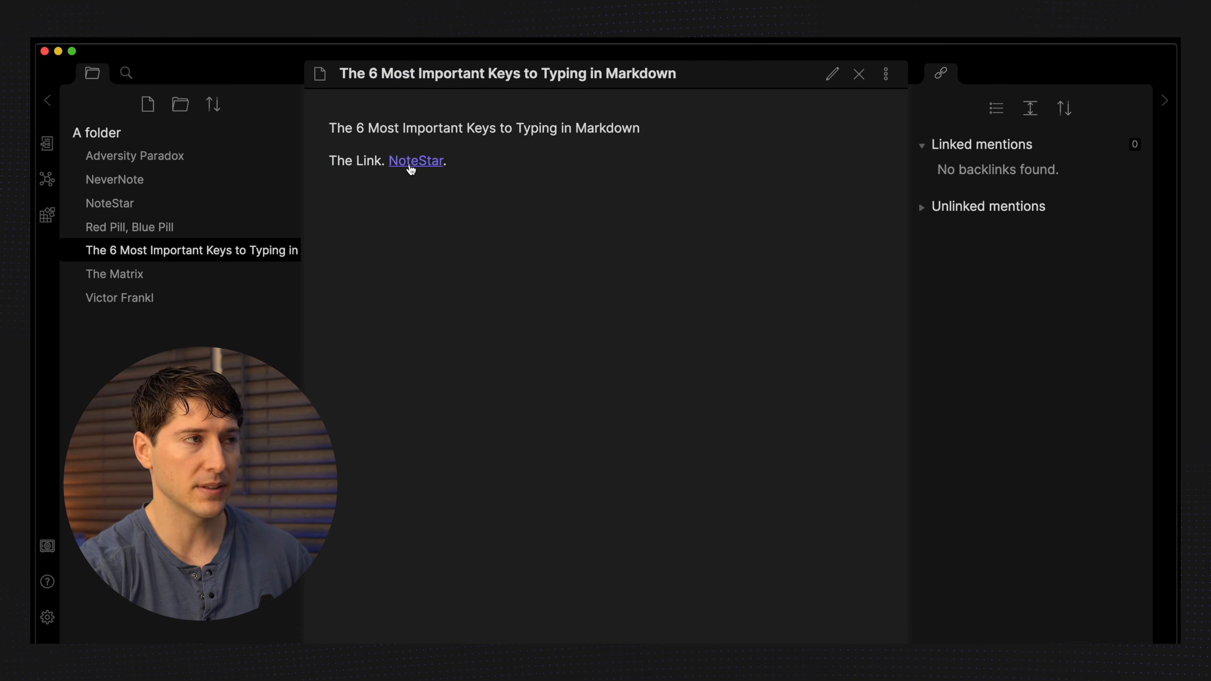
pyautogui.click(46, 179)
pyautogui.scroll(10, 572, 408)
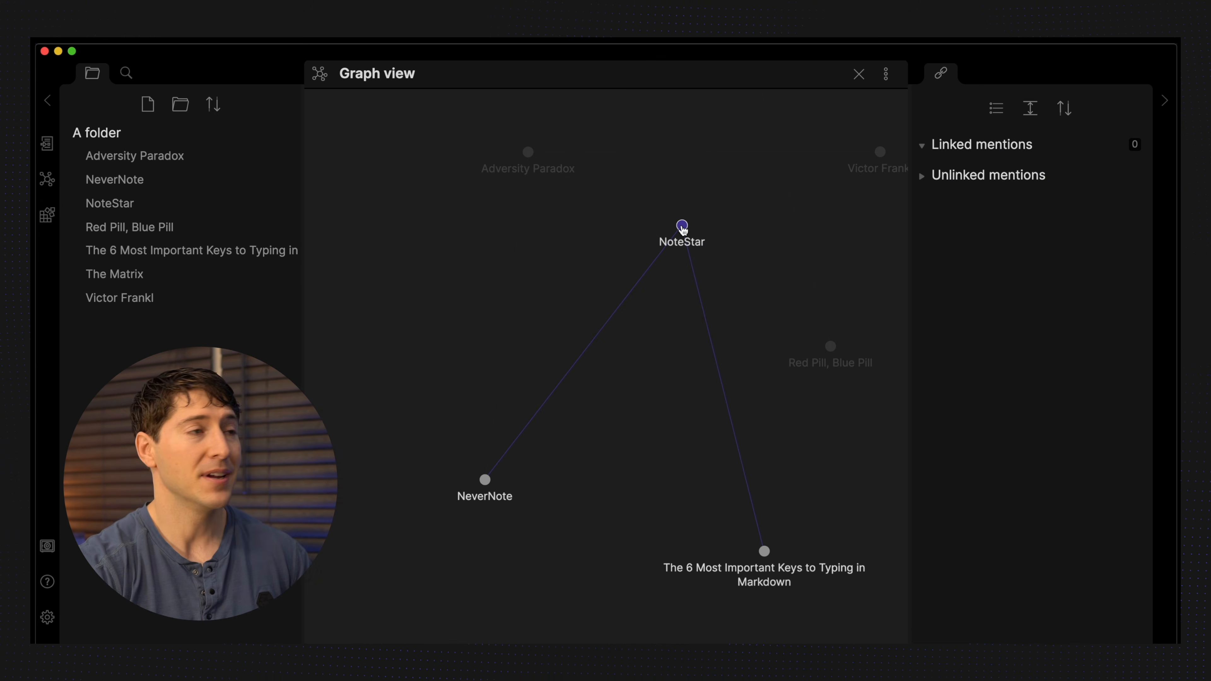
# Return to the Markdown keys note and add a new paragraph reading "The tag. Let's use #concept" below the link line.
pyautogui.click(146, 253)
pyautogui.click(523, 150)
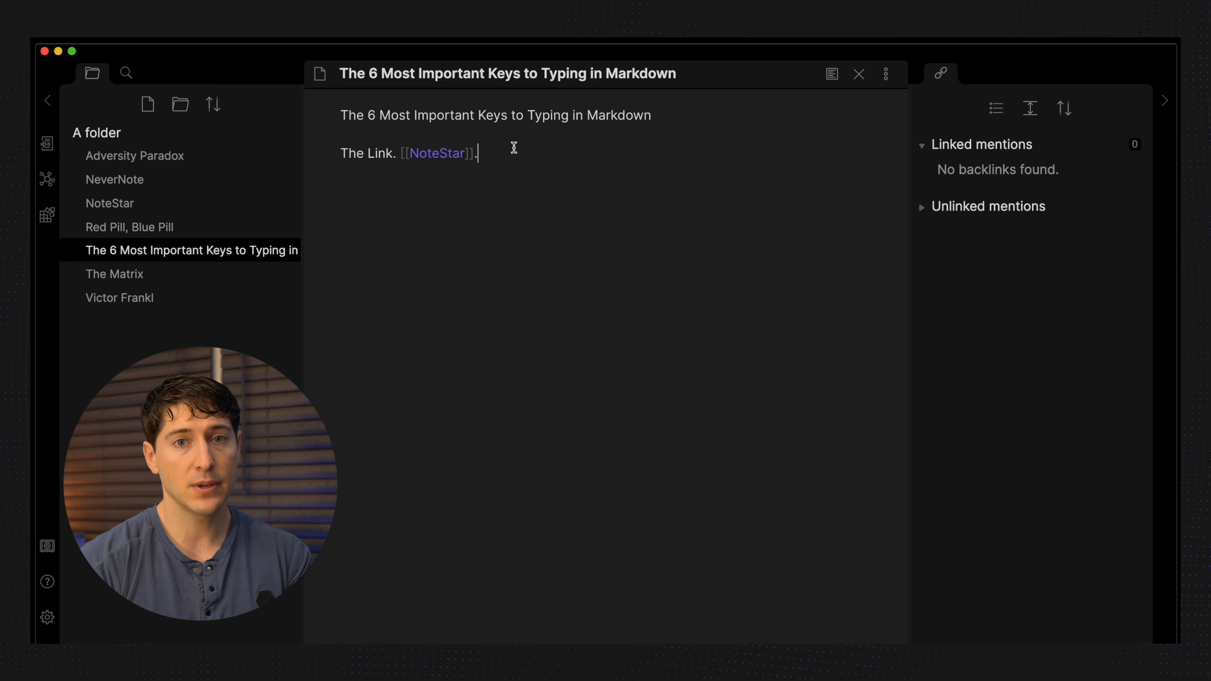
pyautogui.press('Return')
pyautogui.press('Return')
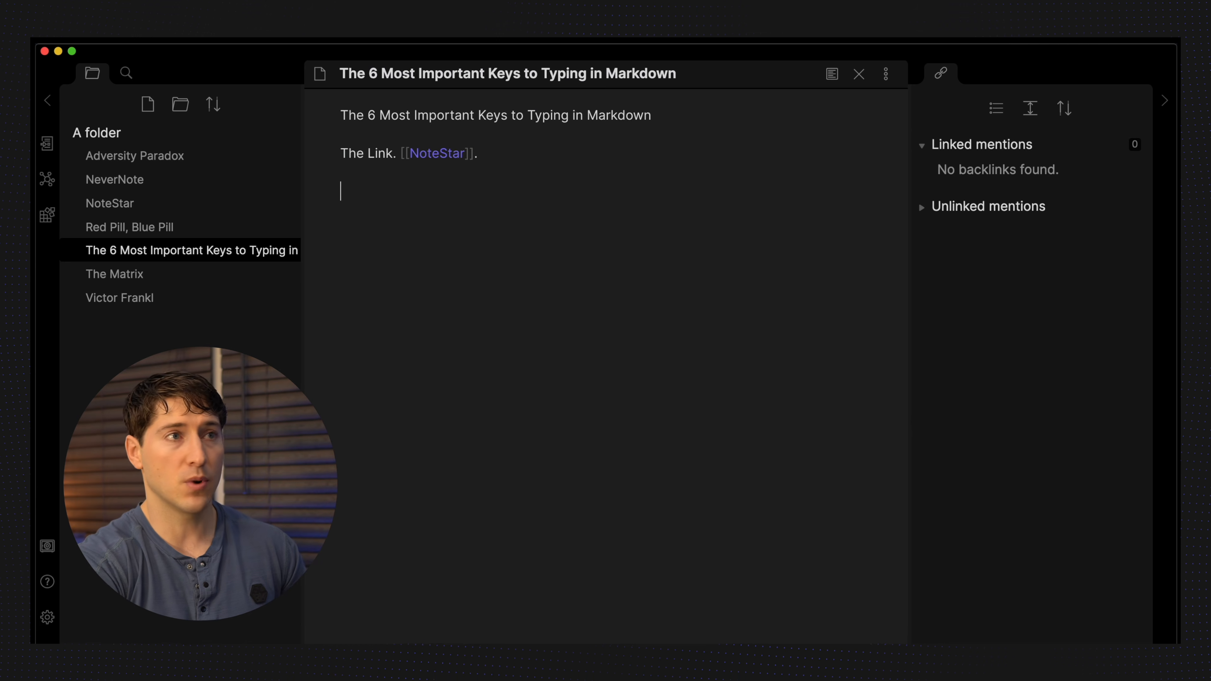
pyautogui.write('The tag.')
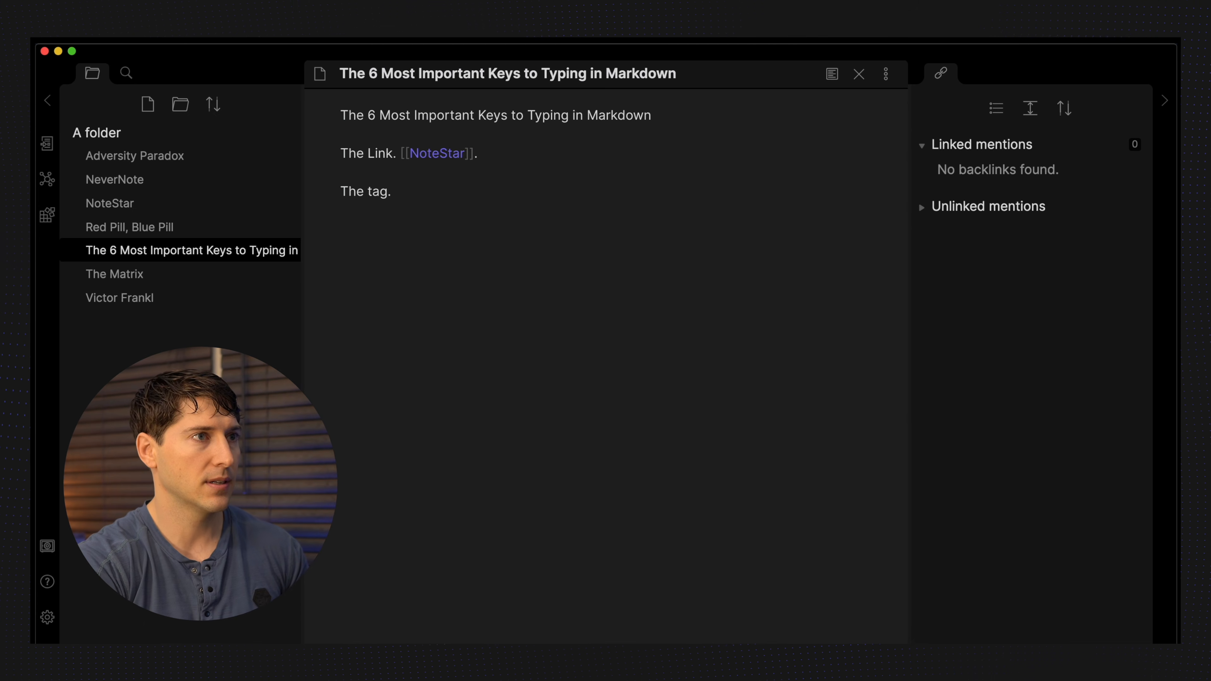
pyautogui.write("Le's")
pyautogui.press('BackSpace')
pyautogui.press('BackSpace')
pyautogui.write("t's")
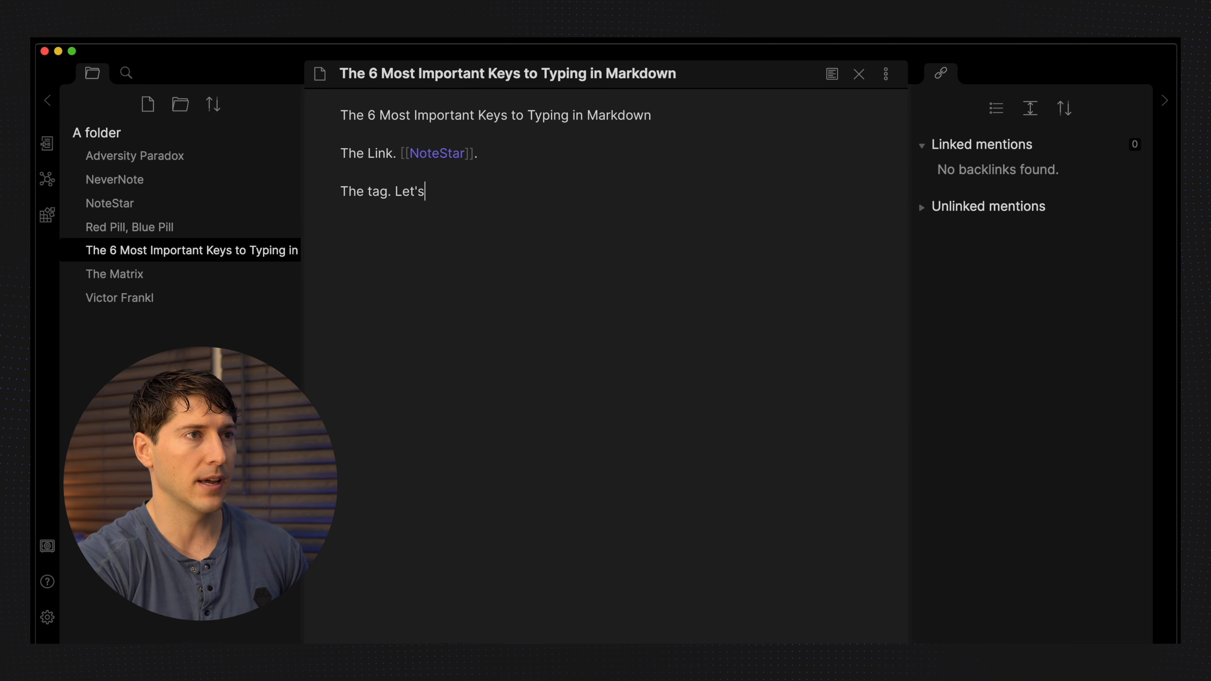
pyautogui.write(' use ')
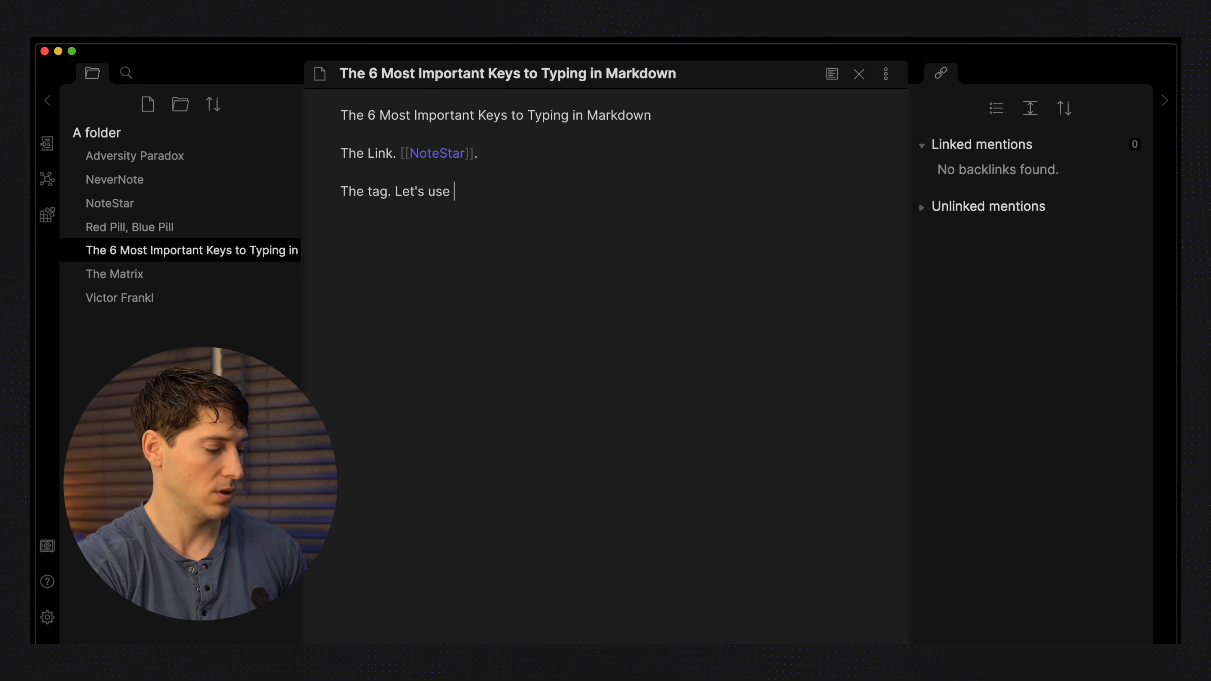
pyautogui.write('#concept')
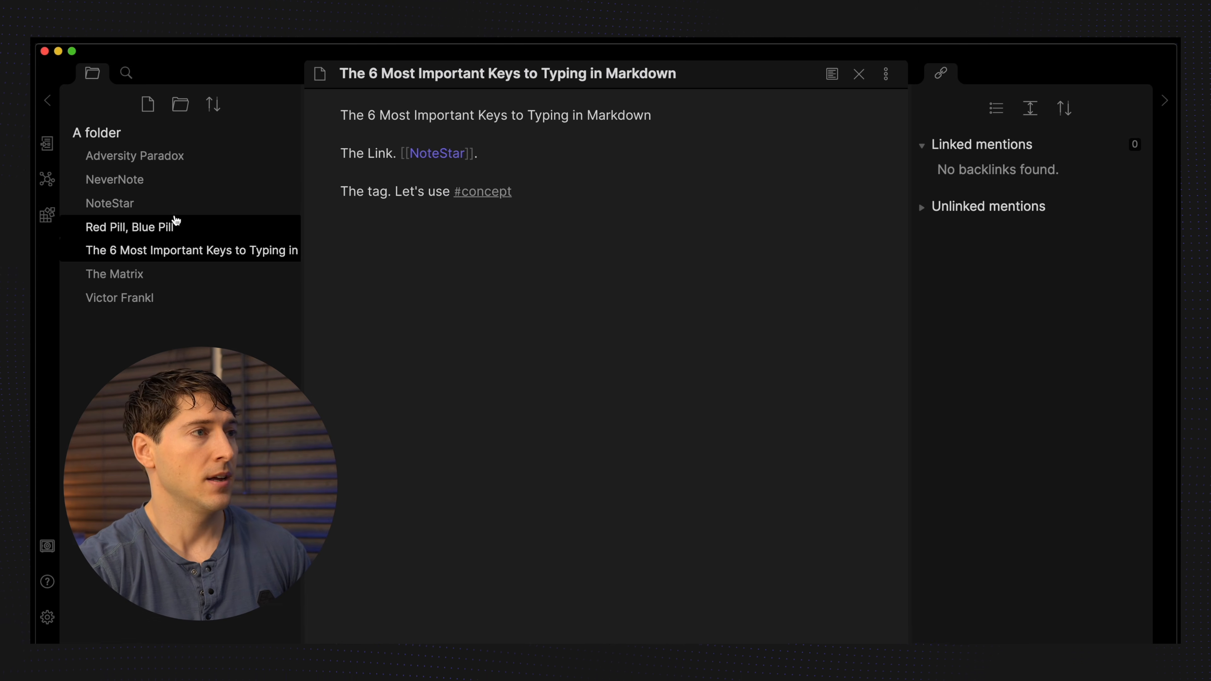
# Open the Adversity Paradox note and add the tag #concept on the line below its last paragraph.
pyautogui.click(126, 157)
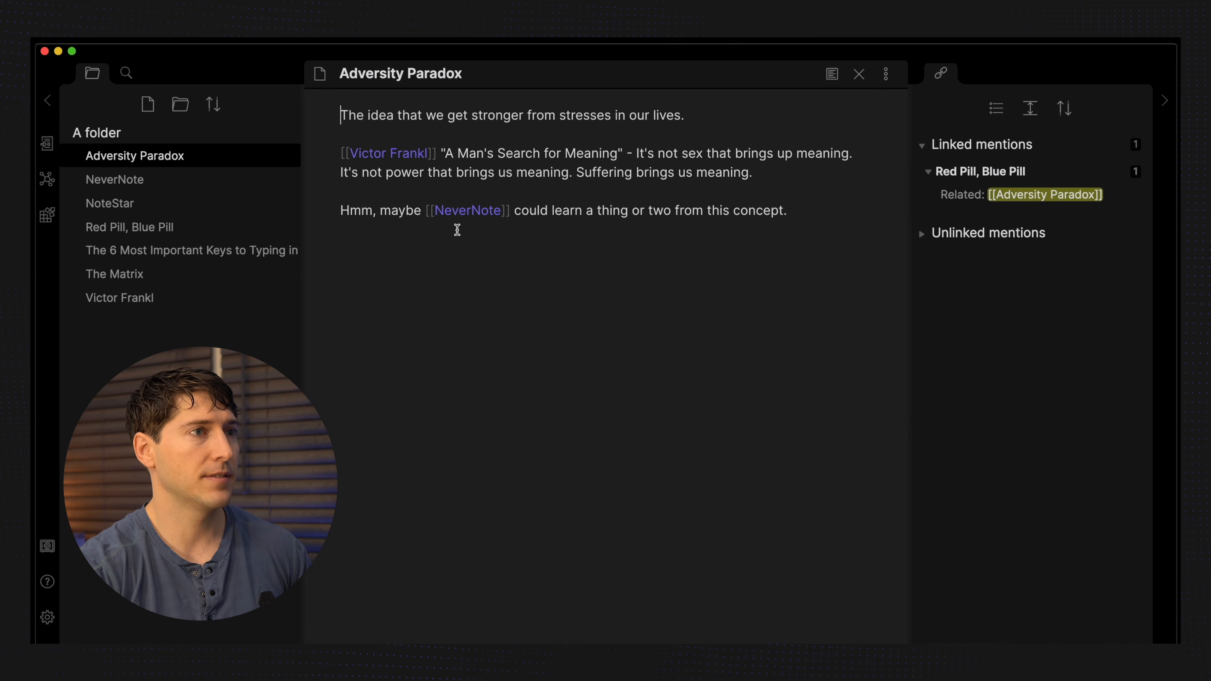
pyautogui.click(555, 243)
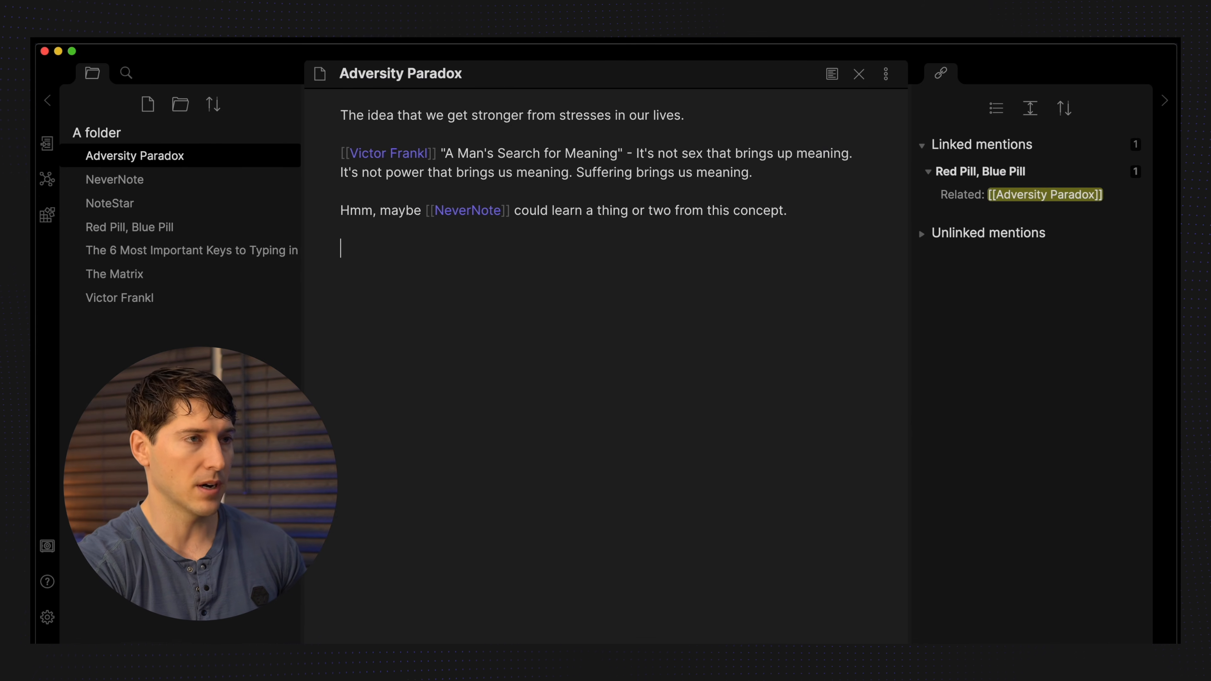
pyautogui.write('#concept')
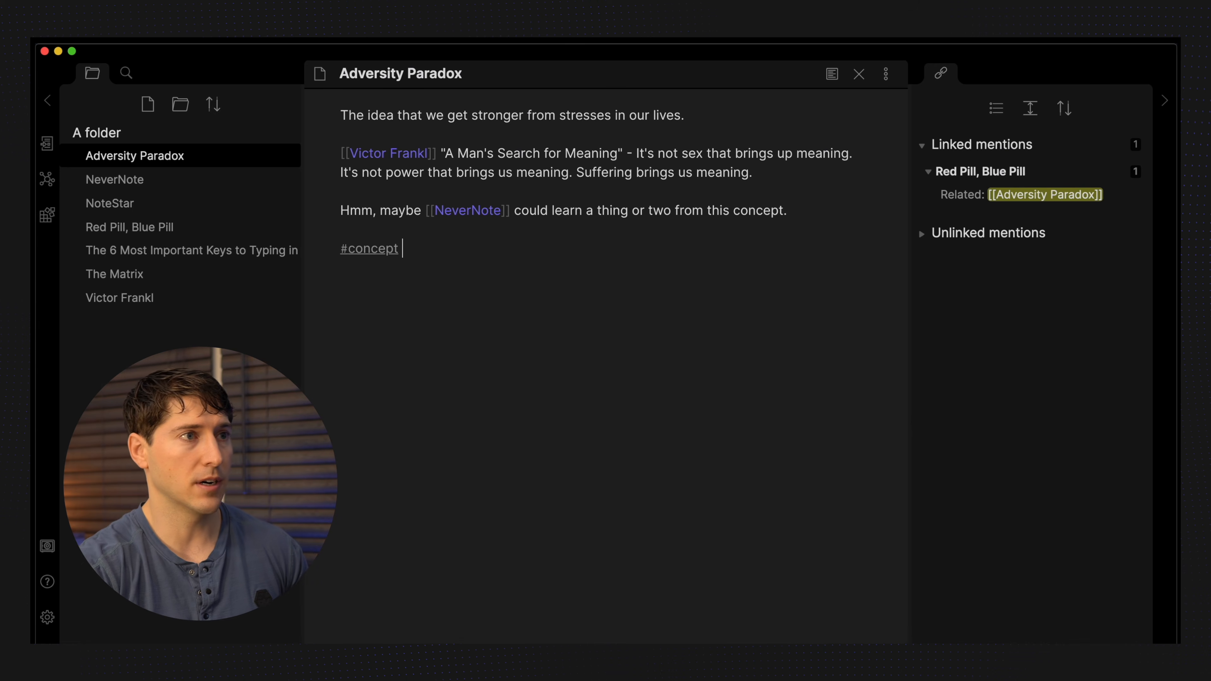
# Open the Red Pill, Blue Pill note and add the tag #concept in a new paragraph below the Related line.
pyautogui.click(126, 229)
pyautogui.click(594, 303)
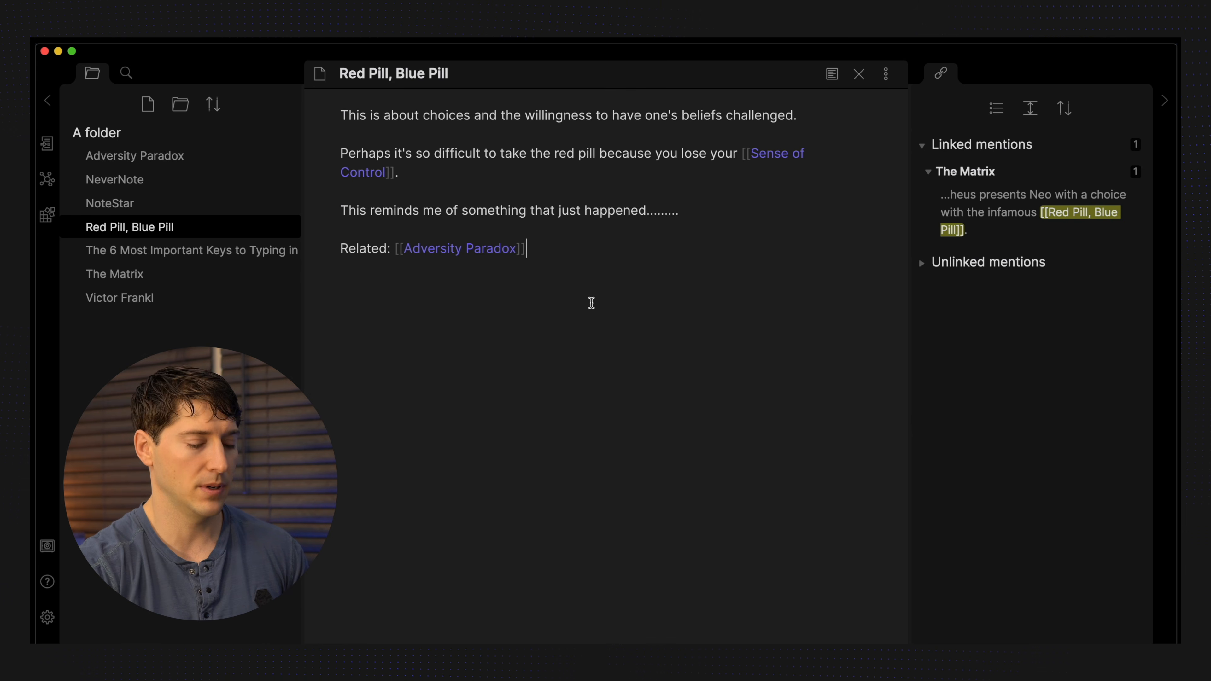
pyautogui.press('Return')
pyautogui.press('Return')
pyautogui.write('#')
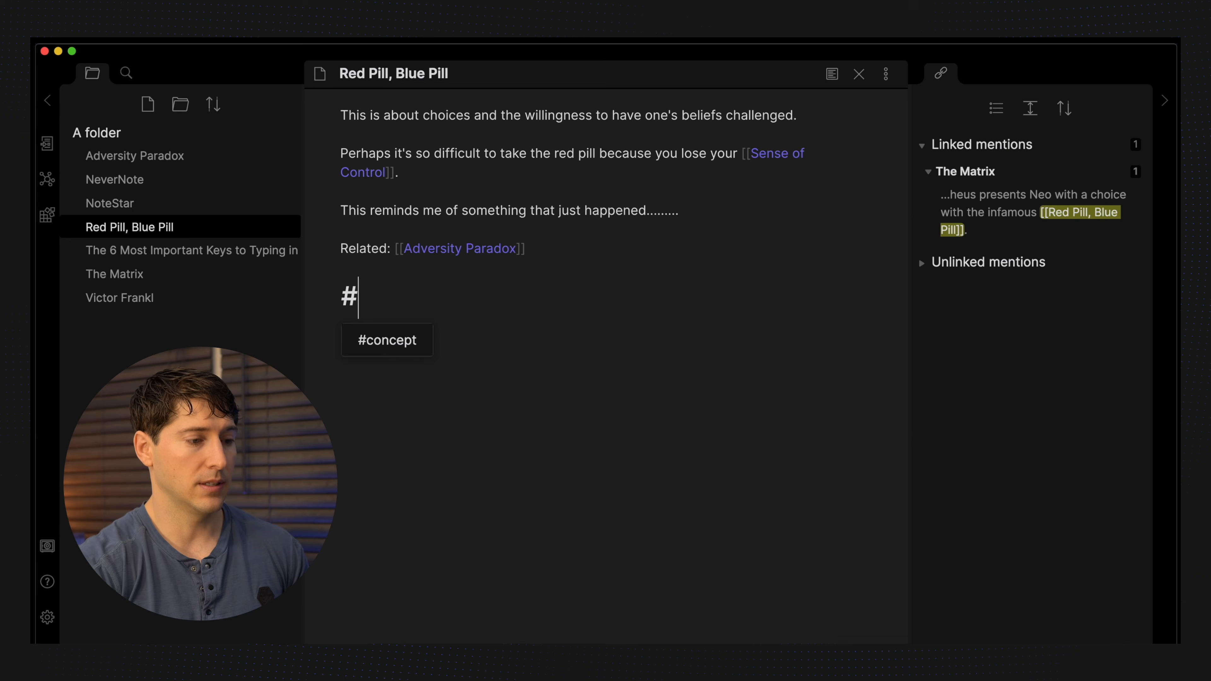
pyautogui.write('c')
pyautogui.press('Return')
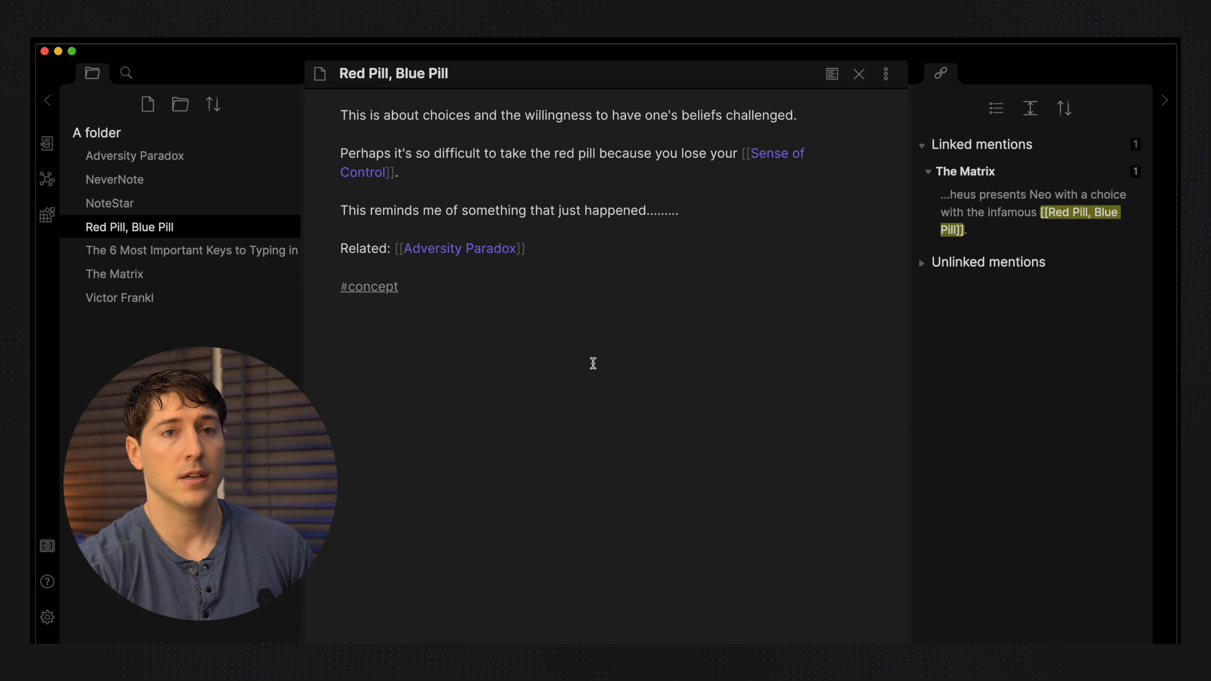
# Search the vault for notes tagged #concept from the tag itself, and collapse and re-expand the result details.
pyautogui.click(372, 284)
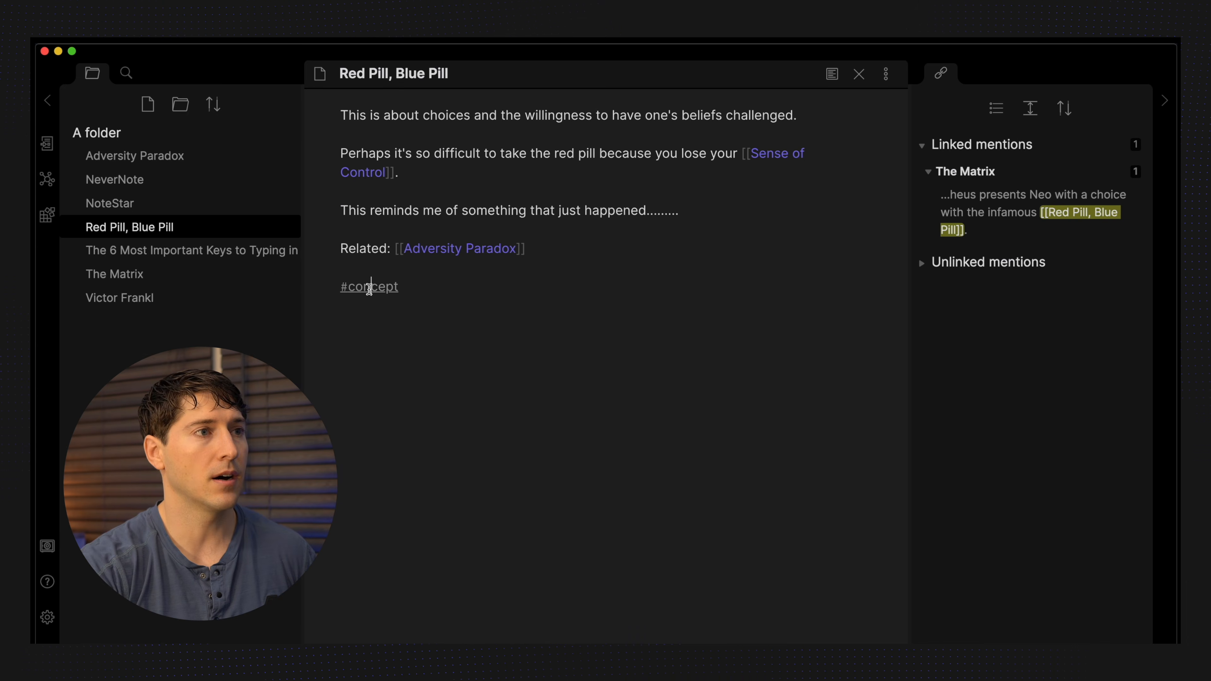
pyautogui.click(369, 288)
pyautogui.click(126, 74)
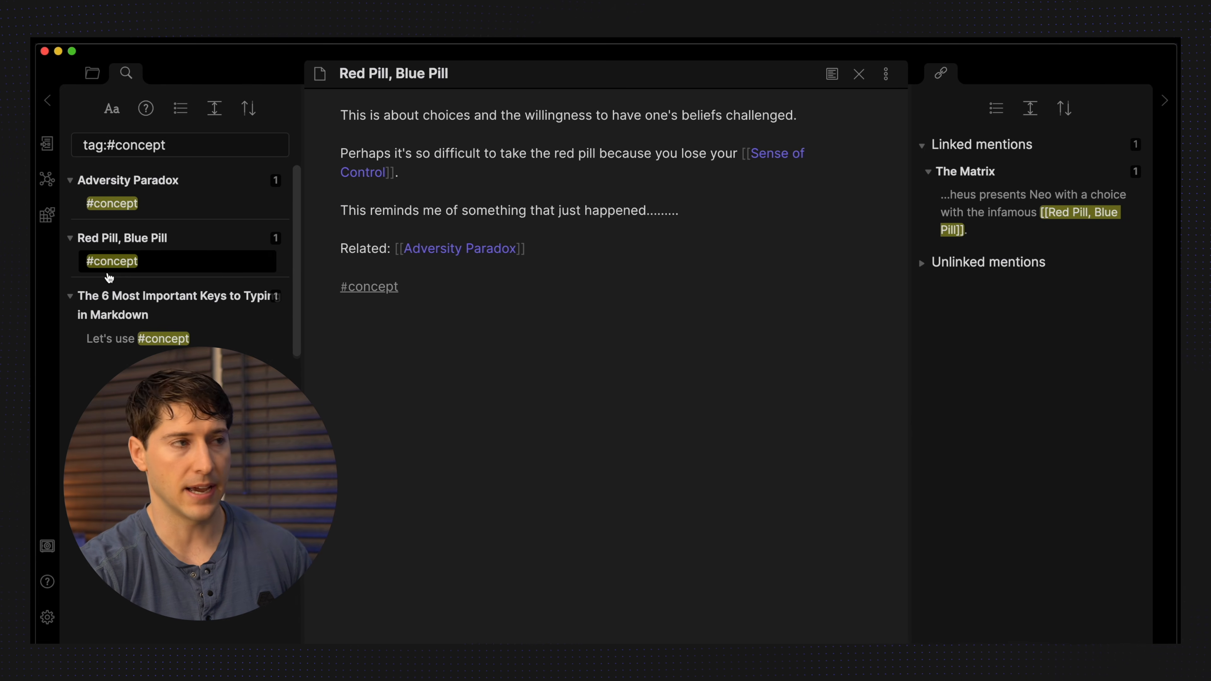
pyautogui.click(179, 110)
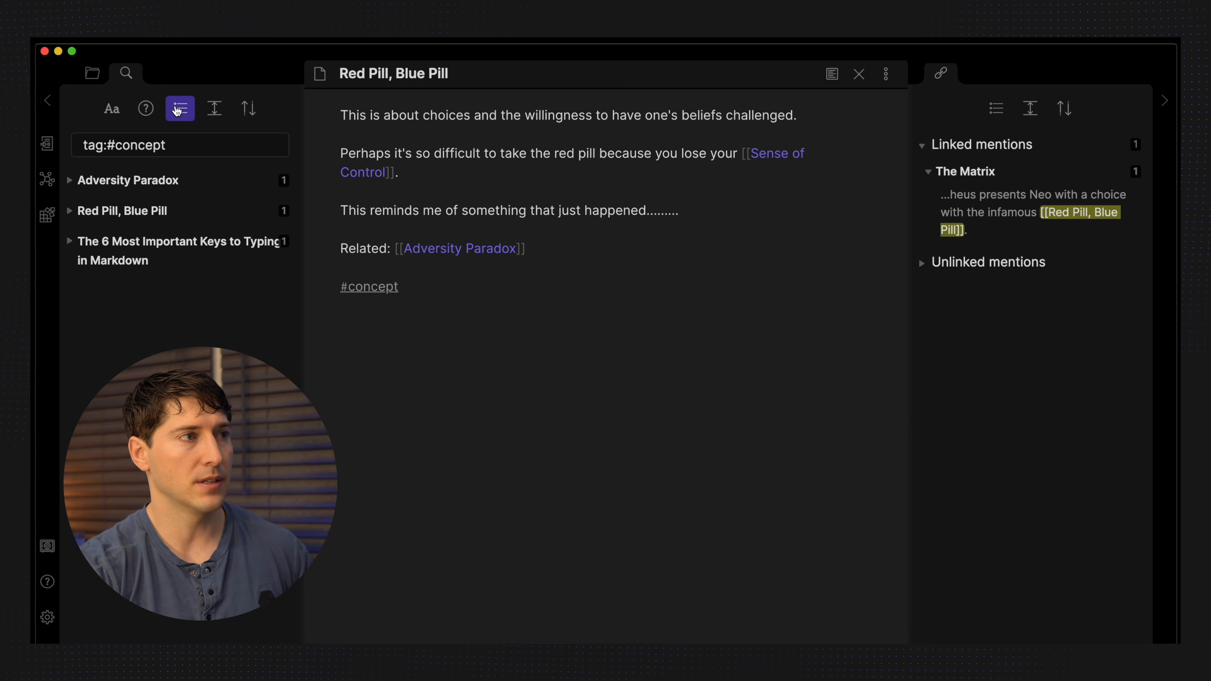
pyautogui.click(179, 109)
pyautogui.click(518, 334)
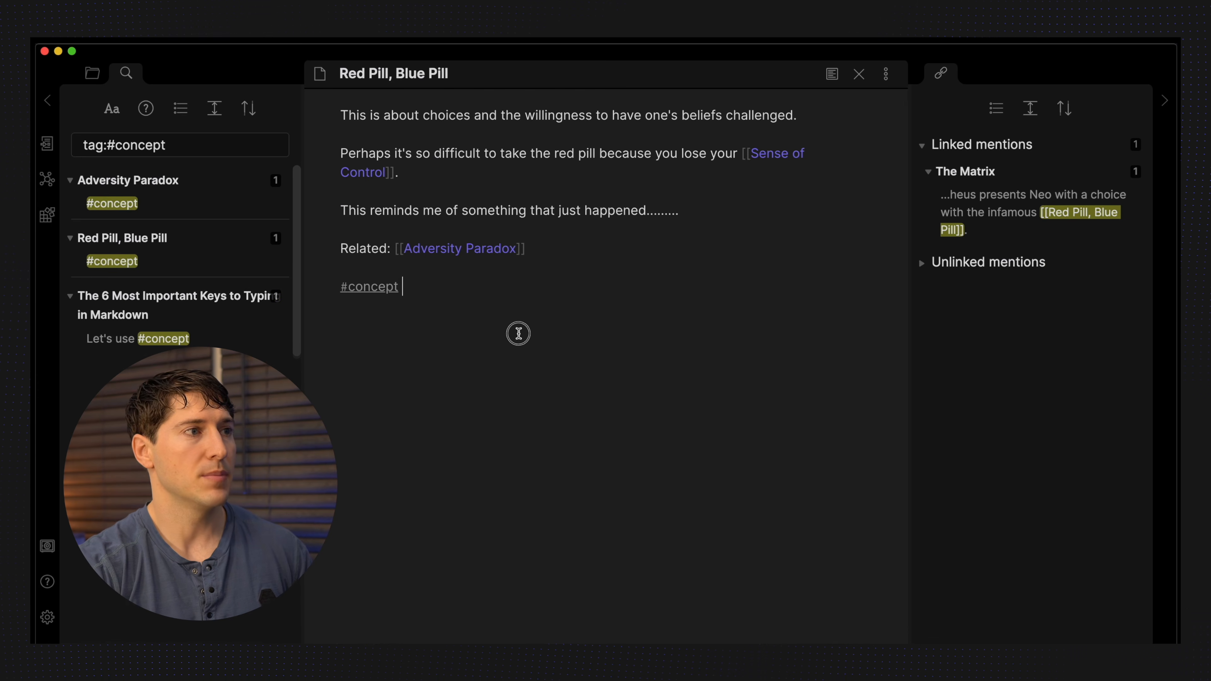
# Return to the Markdown keys note, show the vault's file list, and start a new paragraph reading "Italic." below the tag line.
pyautogui.click(211, 303)
pyautogui.click(89, 78)
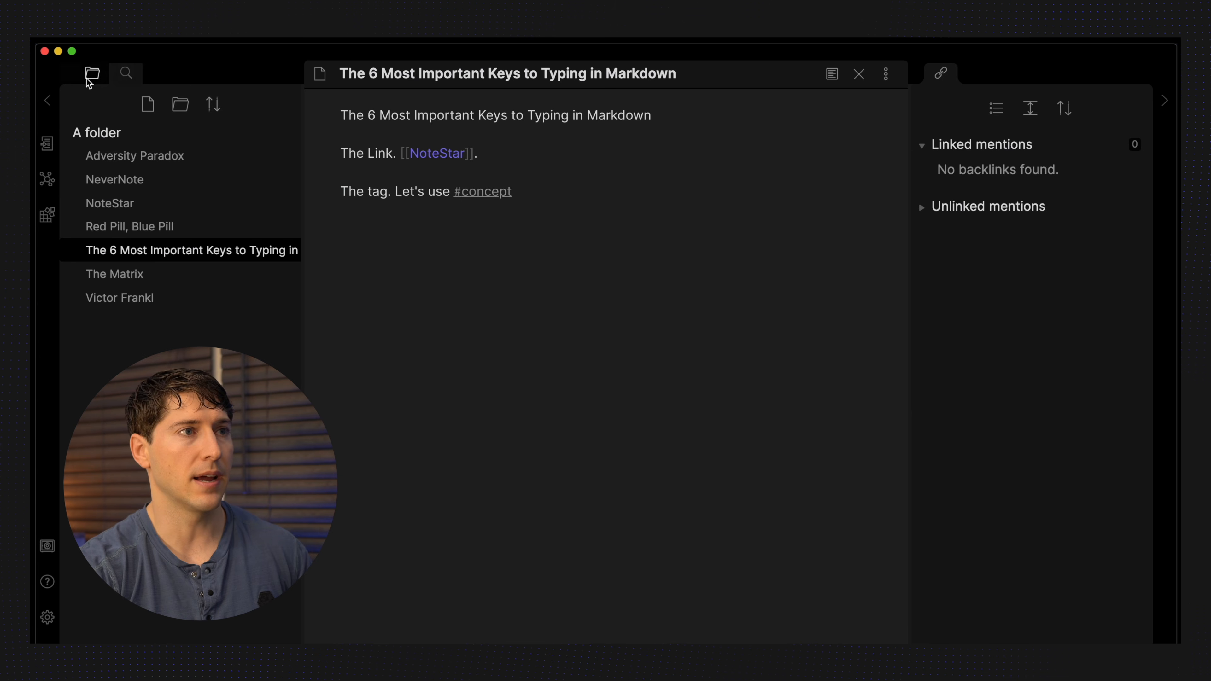
pyautogui.click(568, 199)
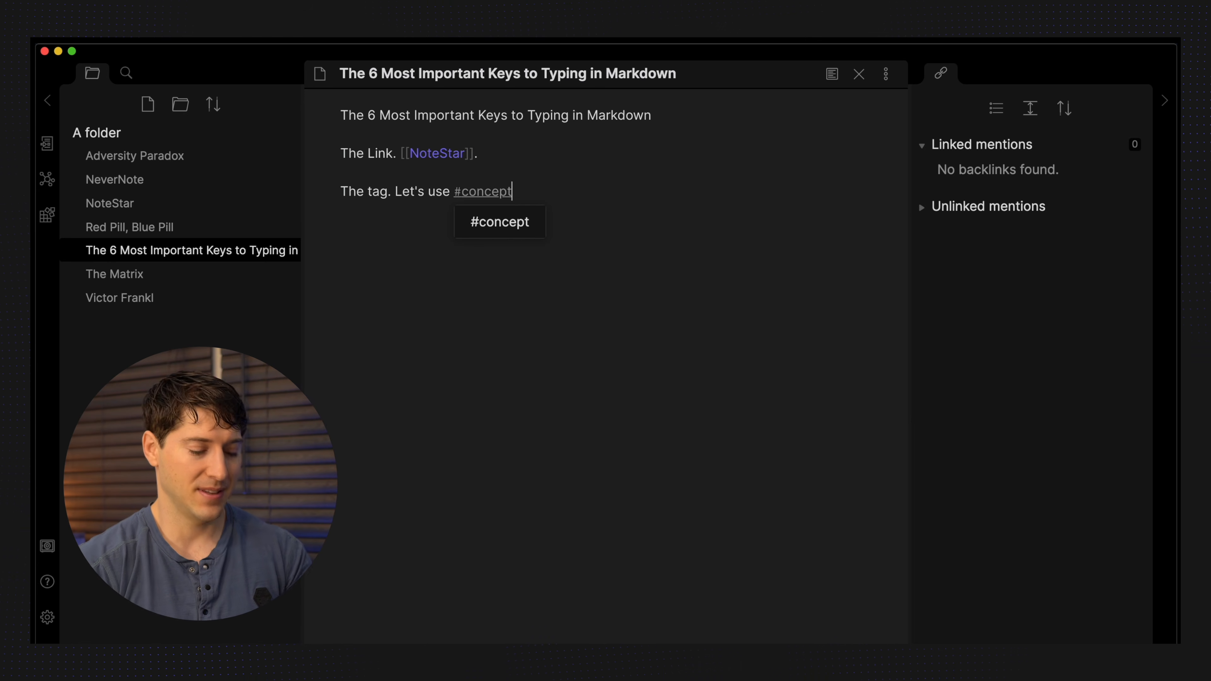
pyautogui.write('It')
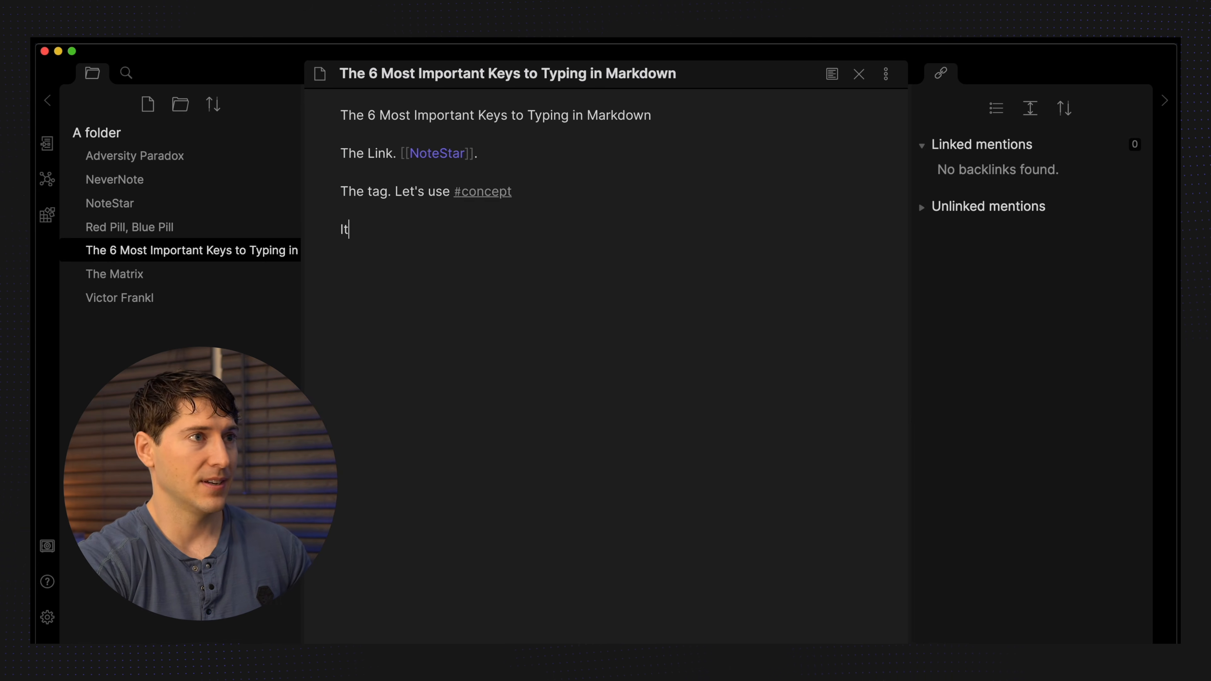
pyautogui.write('alic. ')
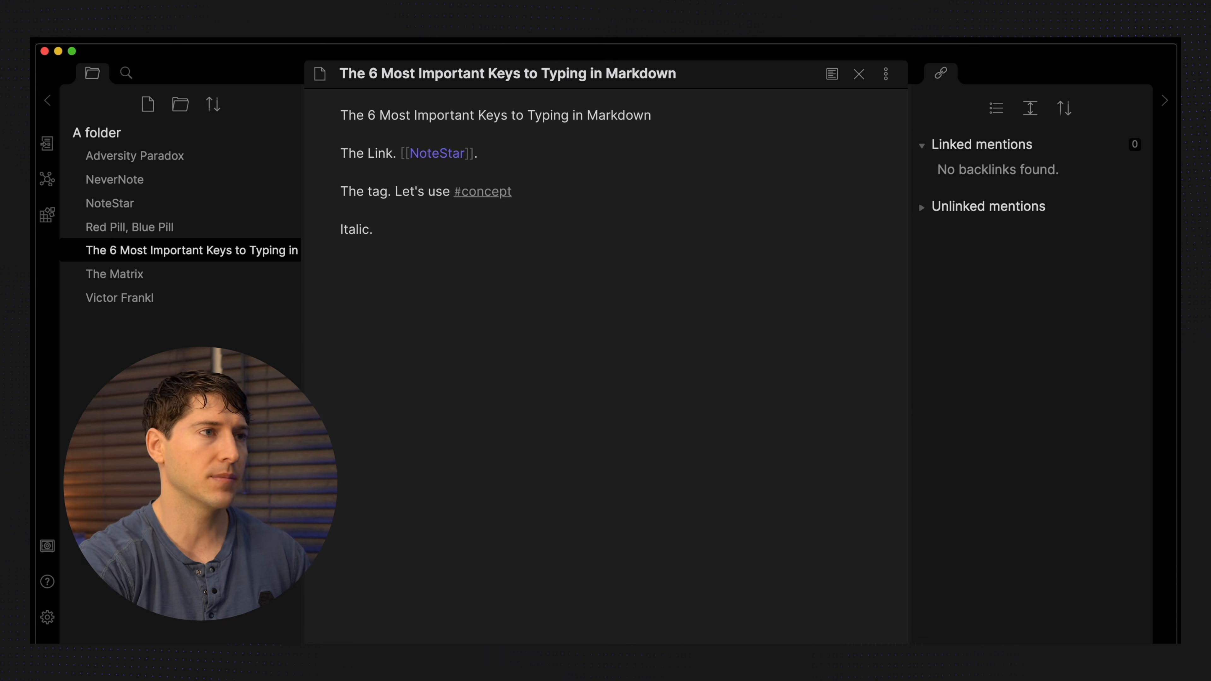
# Continue the Italic paragraph with "As you're typing and you want to *emphasize something*", using asterisks for the italic words.
pyautogui.write("As you're")
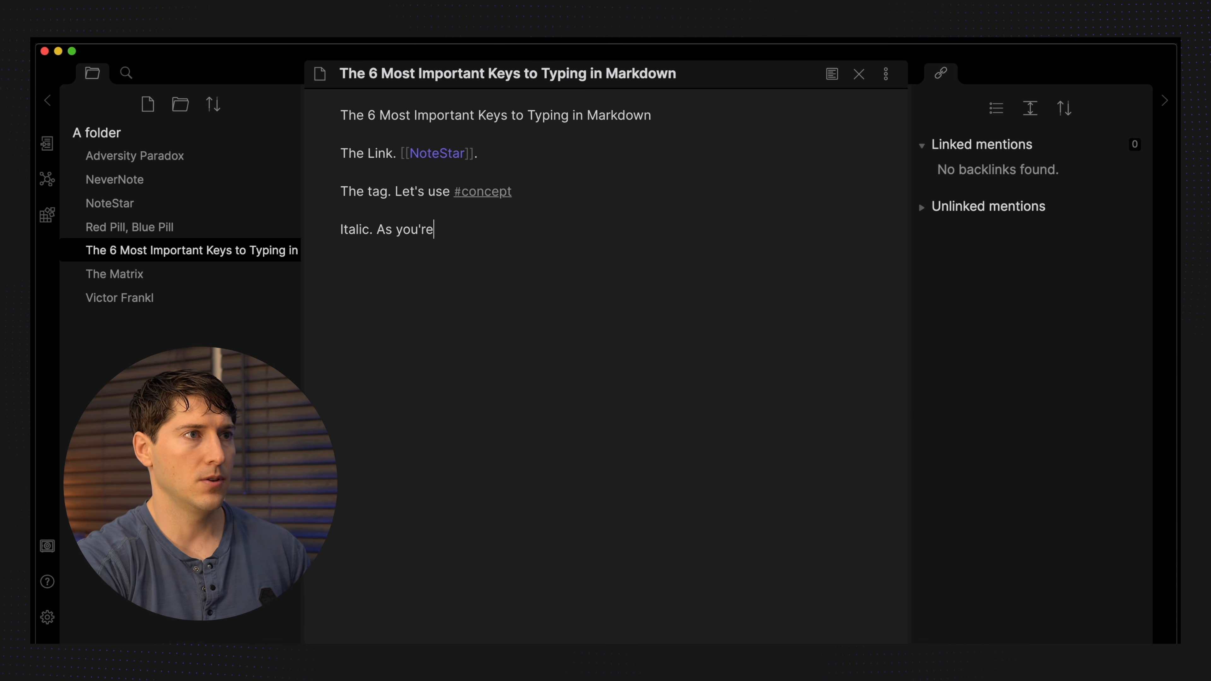
pyautogui.write(' typing an')
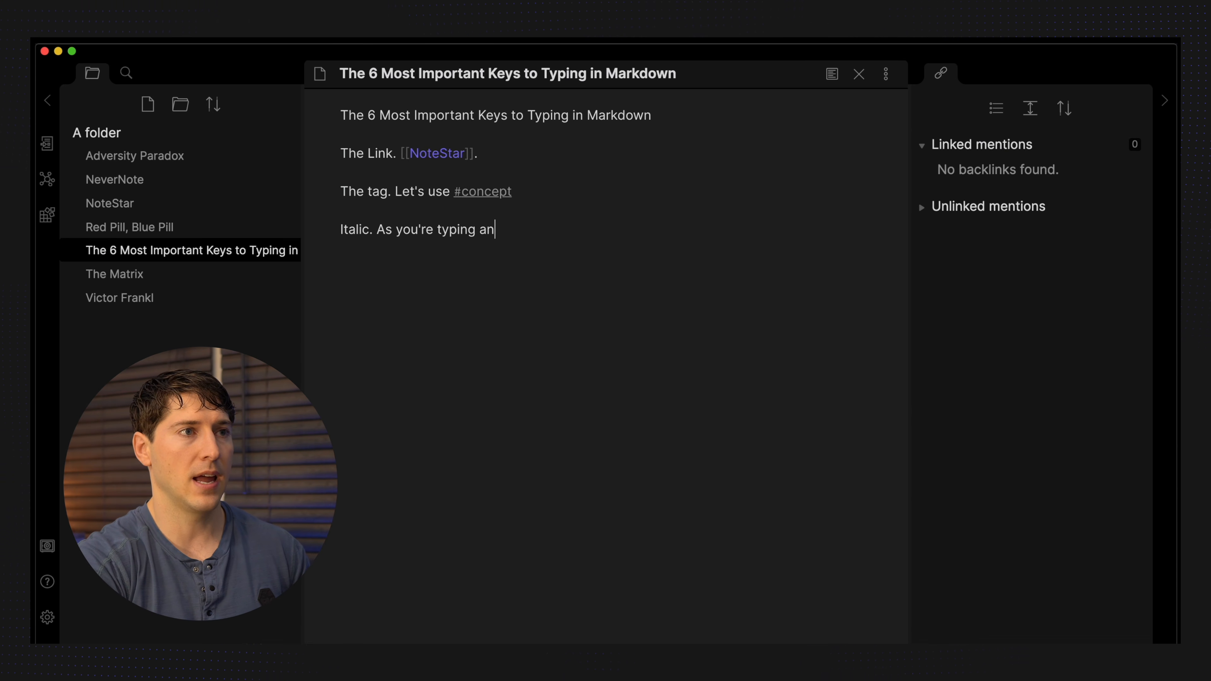
pyautogui.write('d you want ')
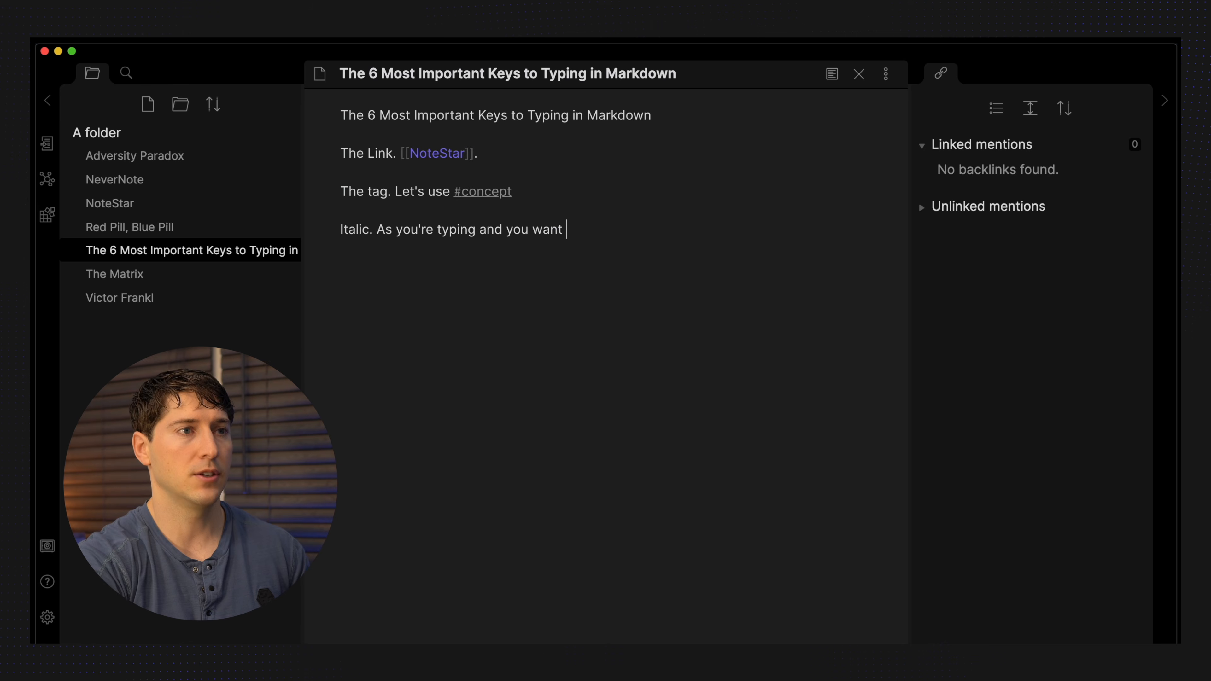
pyautogui.write('to *emphaisz')
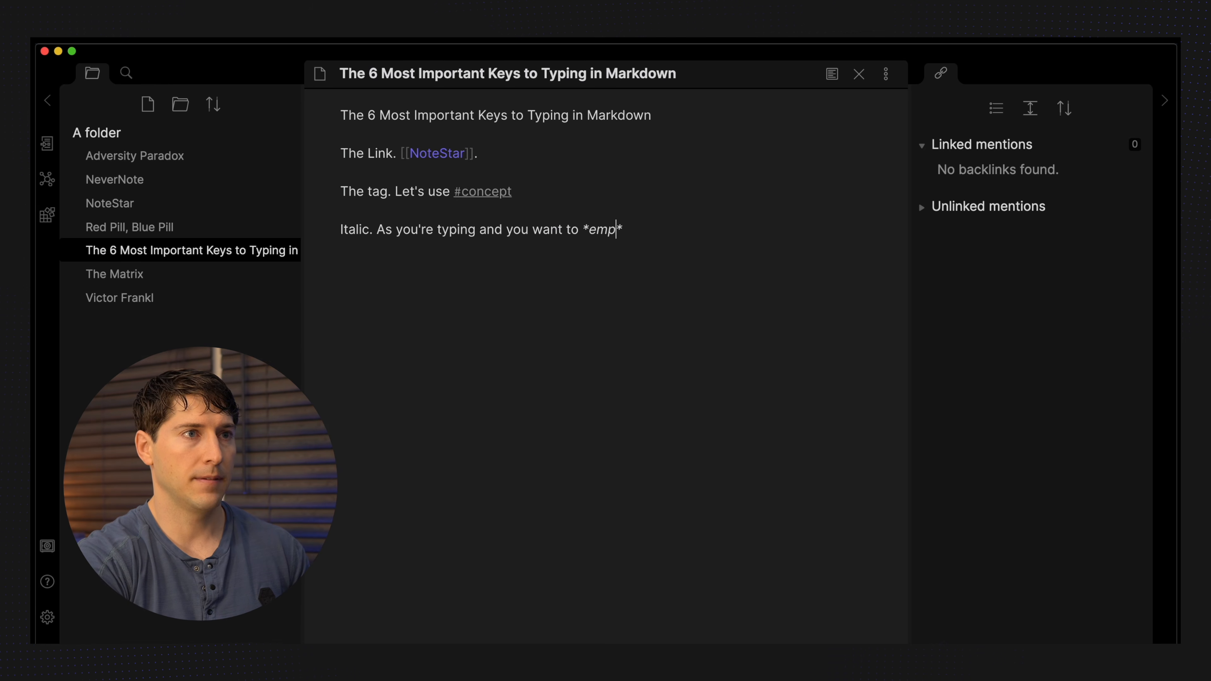
pyautogui.press('BackSpace')
pyautogui.press('BackSpace')
pyautogui.press('BackSpace')
pyautogui.write('size ')
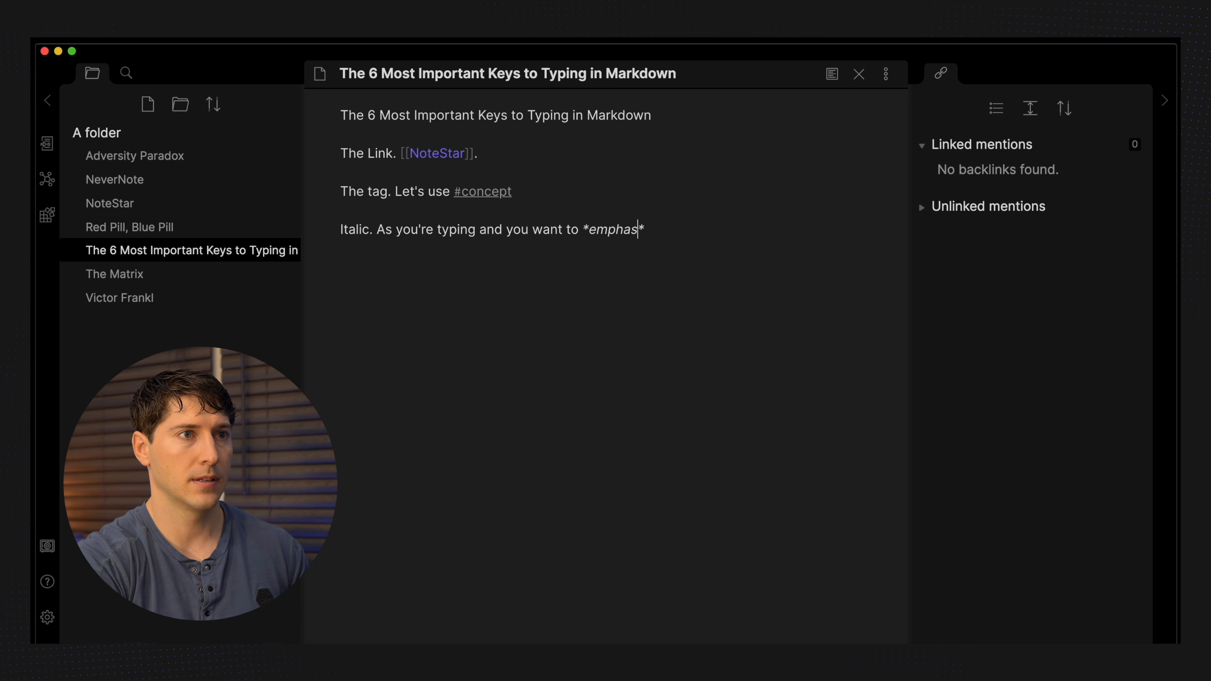
pyautogui.write('some')
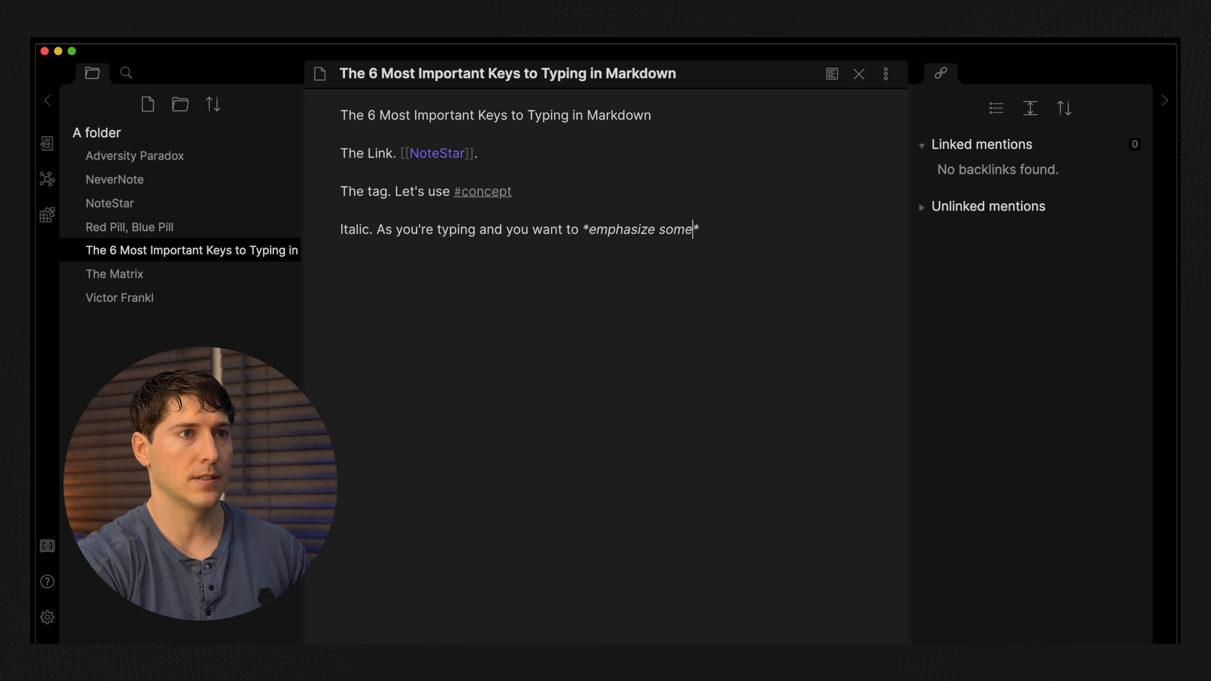
pyautogui.write('thine')
pyautogui.press('BackSpace')
pyautogui.write('ng')
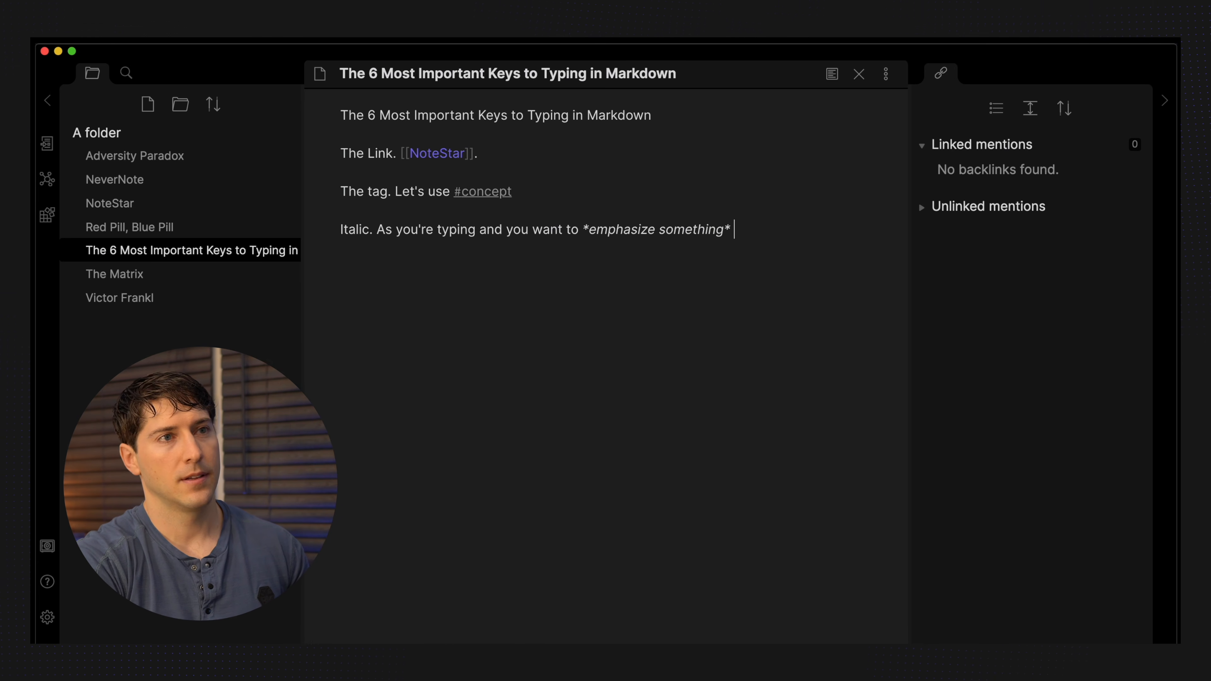
# Finish the Italic sentence with "you add asterisks." after the emphasized words.
pyautogui.write(' you ')
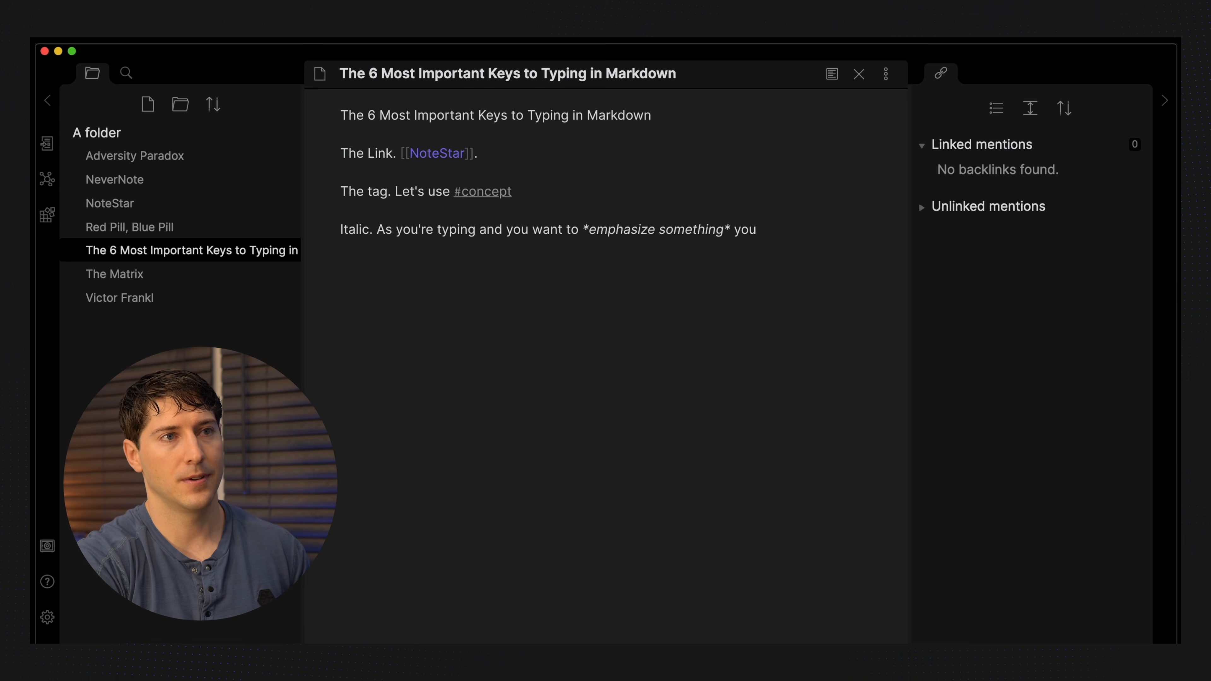
pyautogui.write('ha')
pyautogui.press('BackSpace')
pyautogui.press('BackSpace')
pyautogui.write('add')
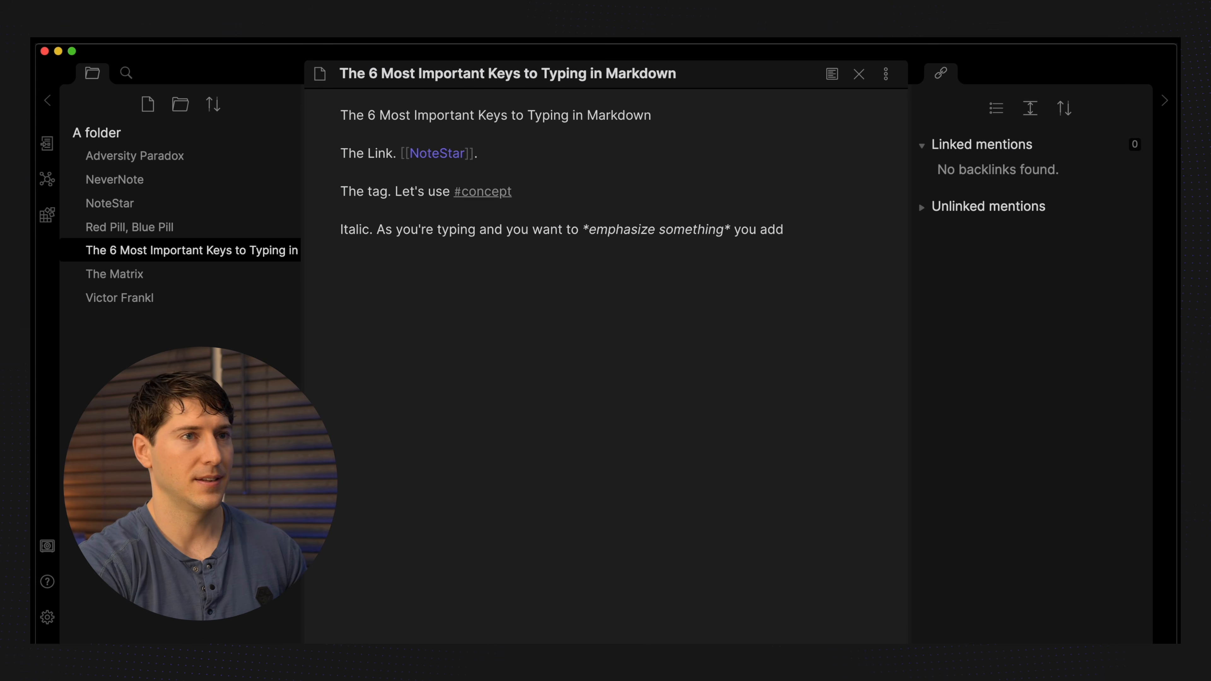
pyautogui.write(' asterisks')
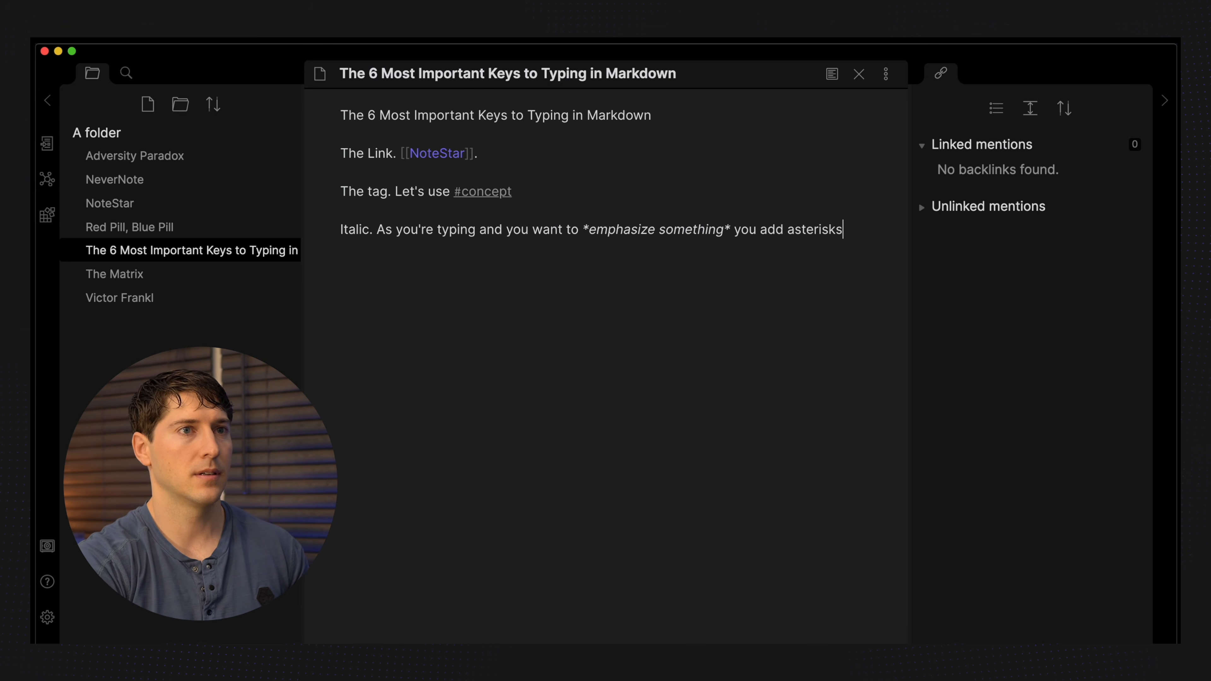
pyautogui.write('.')
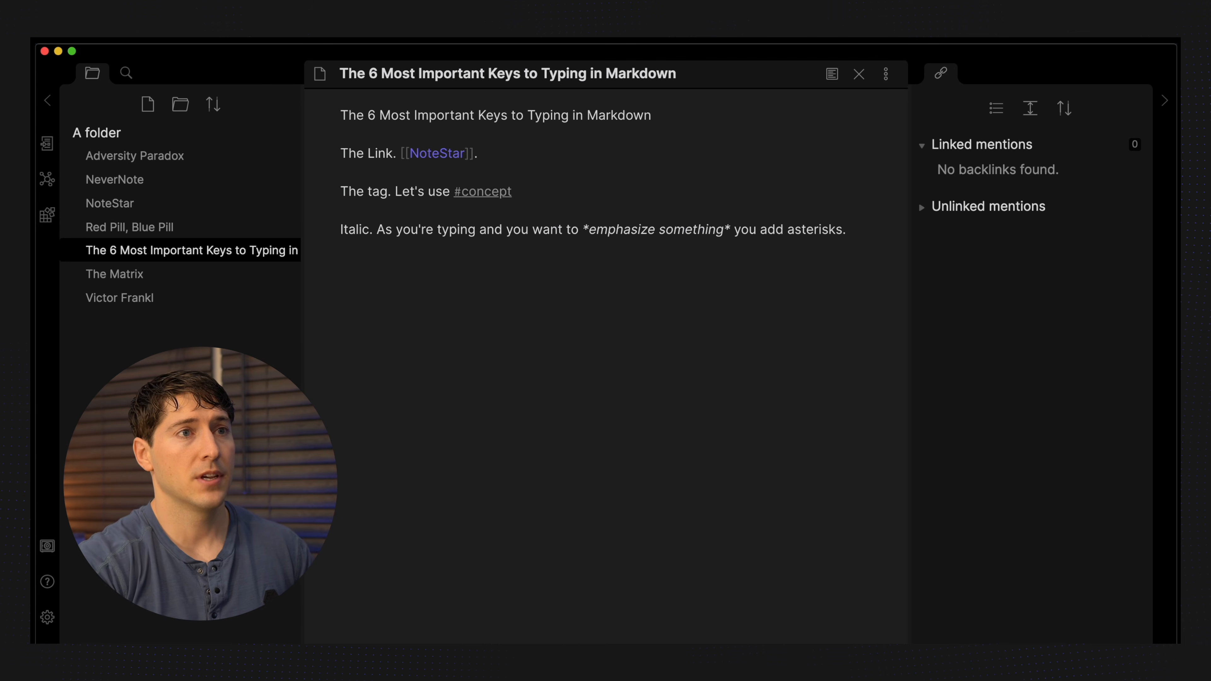
pyautogui.click(624, 231)
pyautogui.moveTo(623, 231); pyautogui.dragTo(715, 230)
pyautogui.click(716, 229)
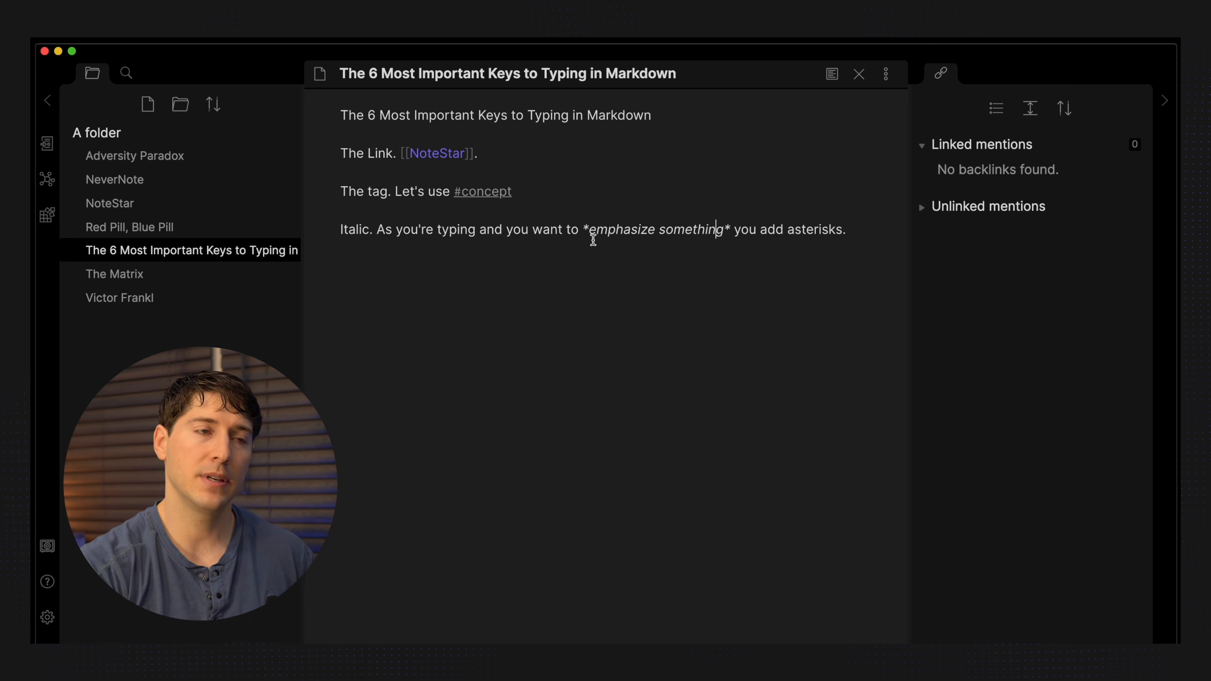
pyautogui.click(589, 230)
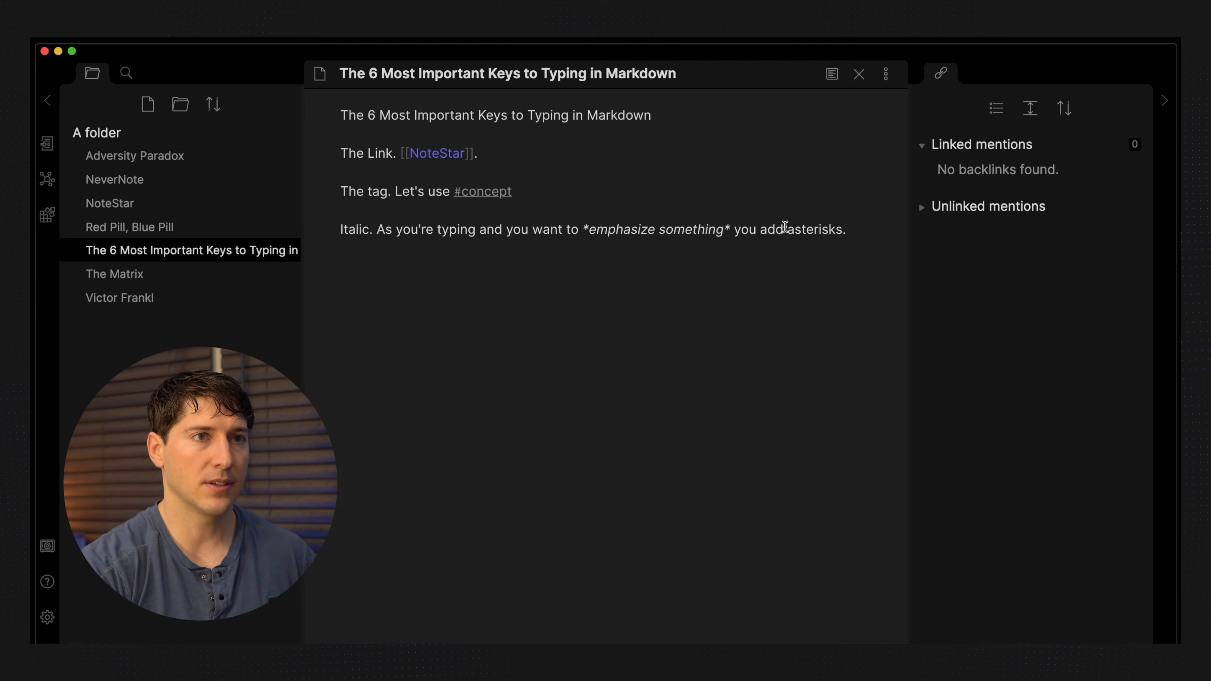
# Add a new paragraph below the Italic line reading "Bold. Typically, I'll use this when I want to bring attention to".
pyautogui.click(849, 231)
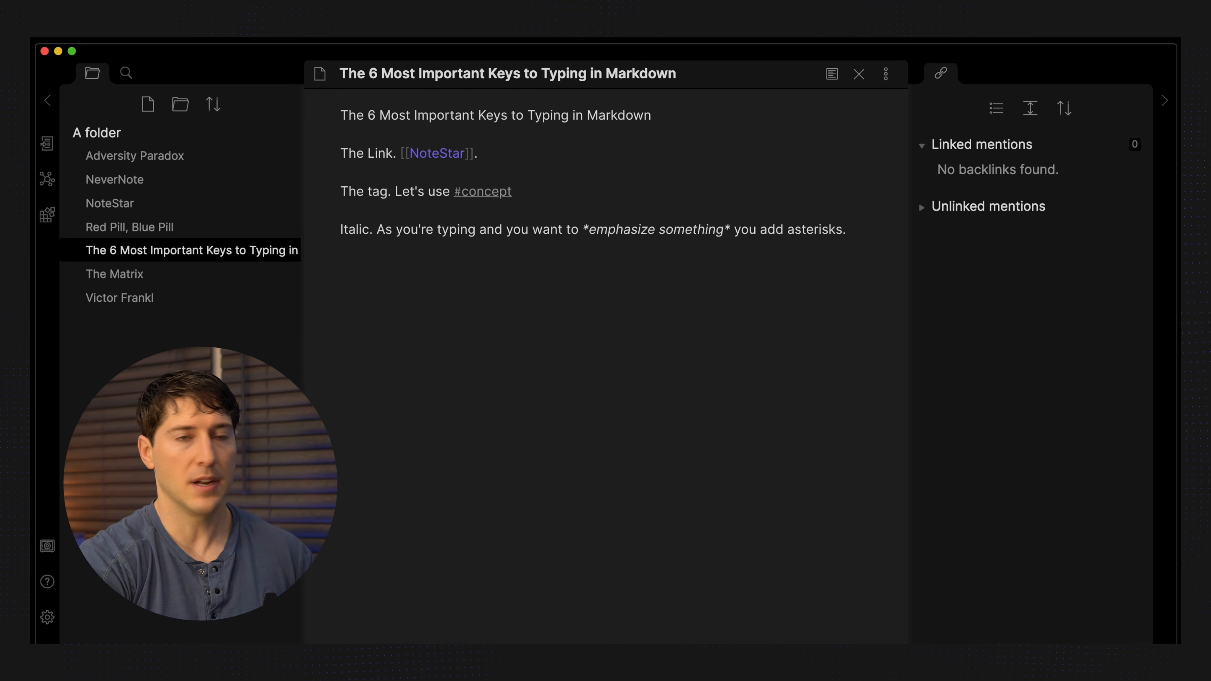
pyautogui.press('Return')
pyautogui.press('Return')
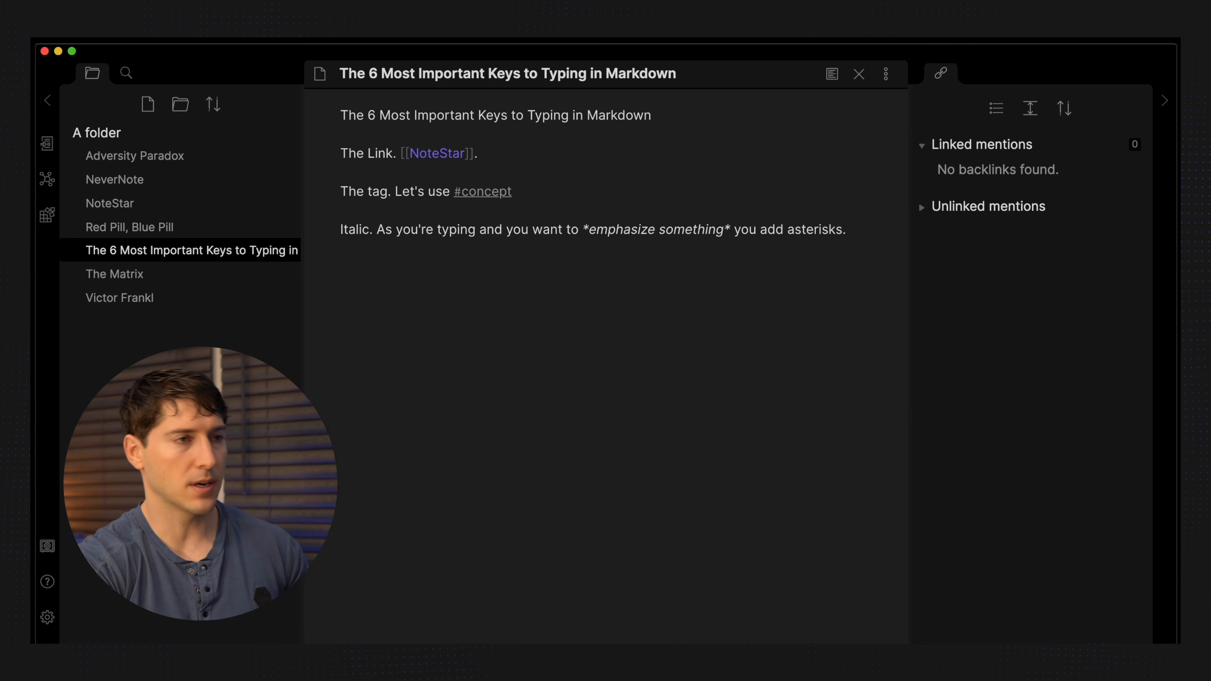
pyautogui.write('Bold')
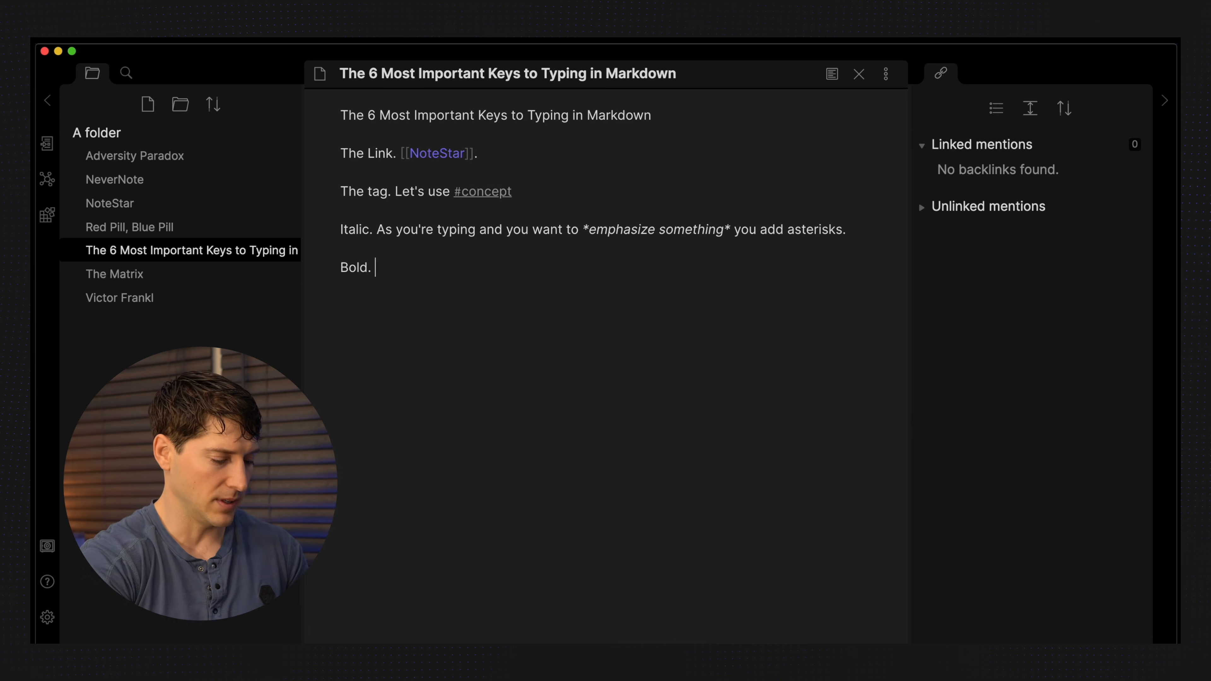
pyautogui.write('. Typically')
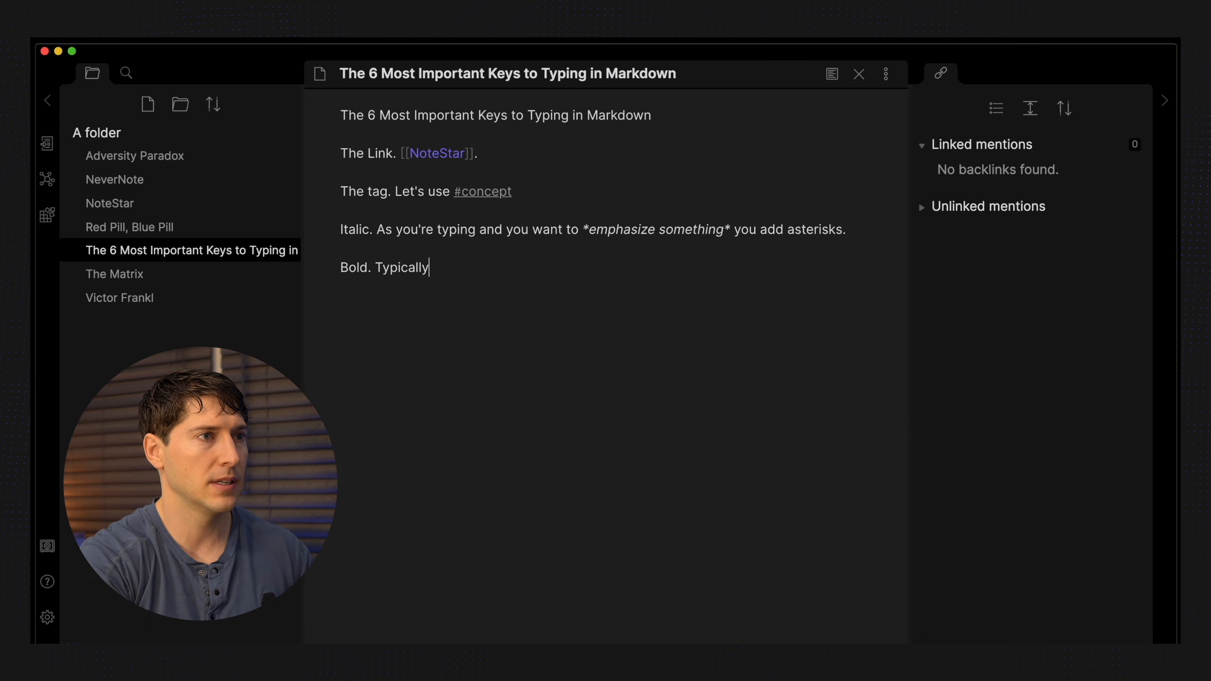
pyautogui.write(", I'll")
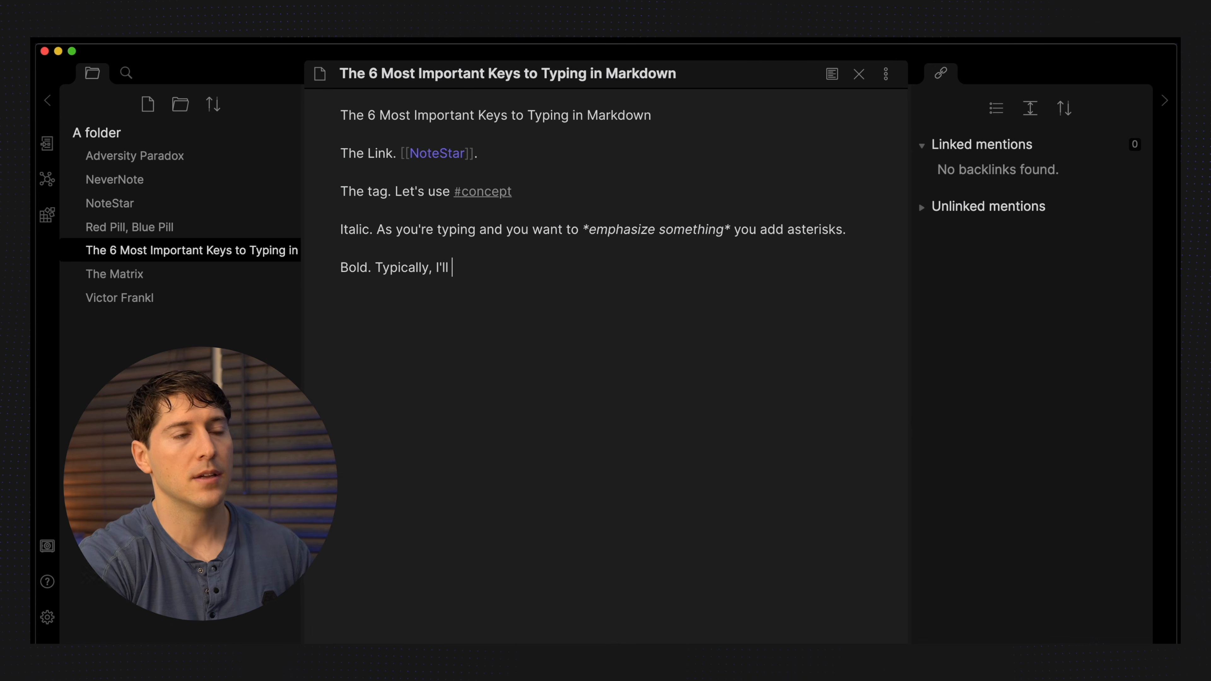
pyautogui.write(' use t')
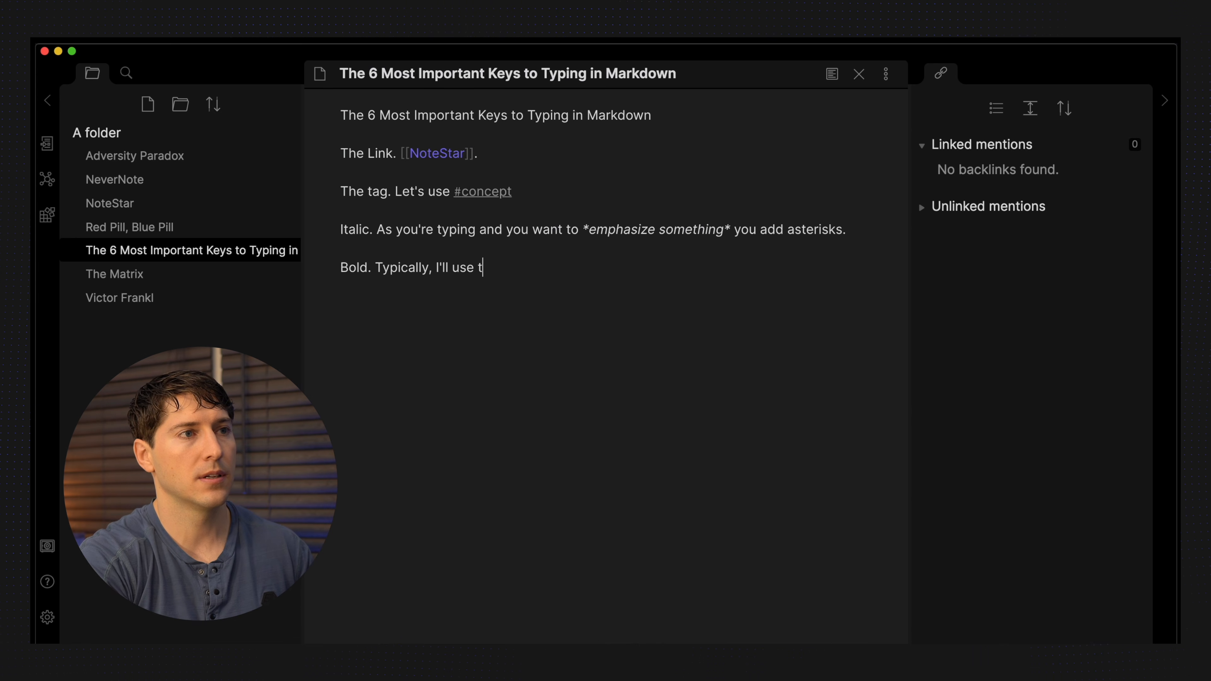
pyautogui.write('his when ')
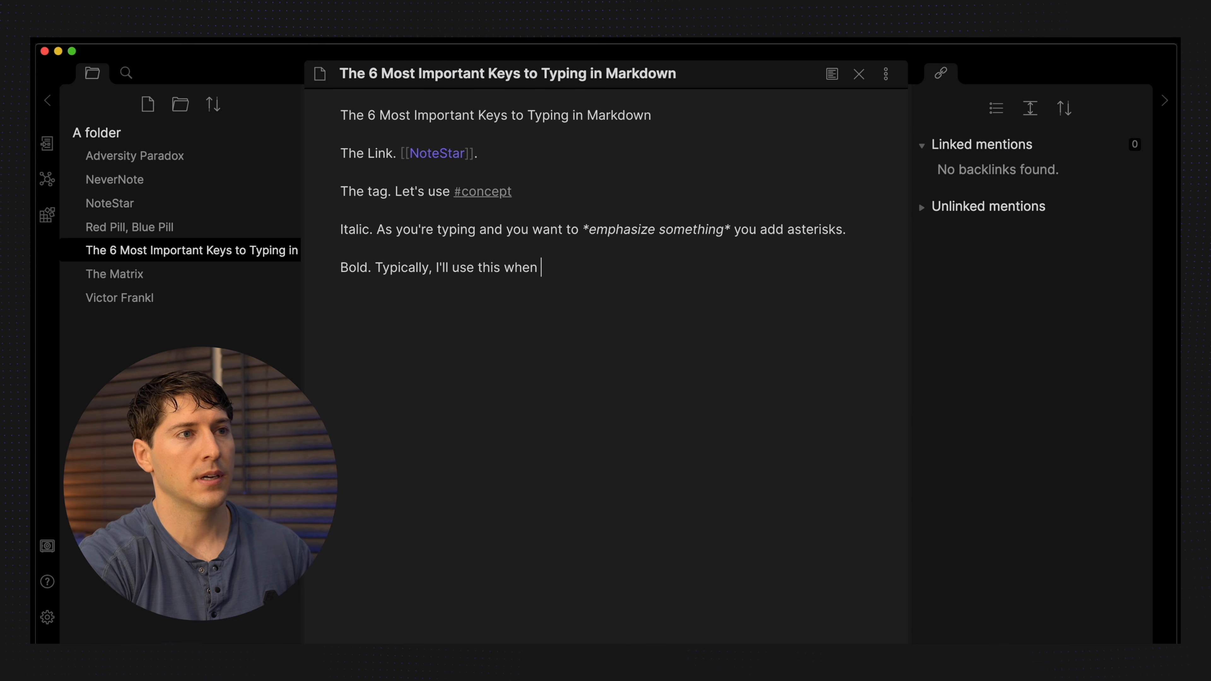
pyautogui.write('I wan')
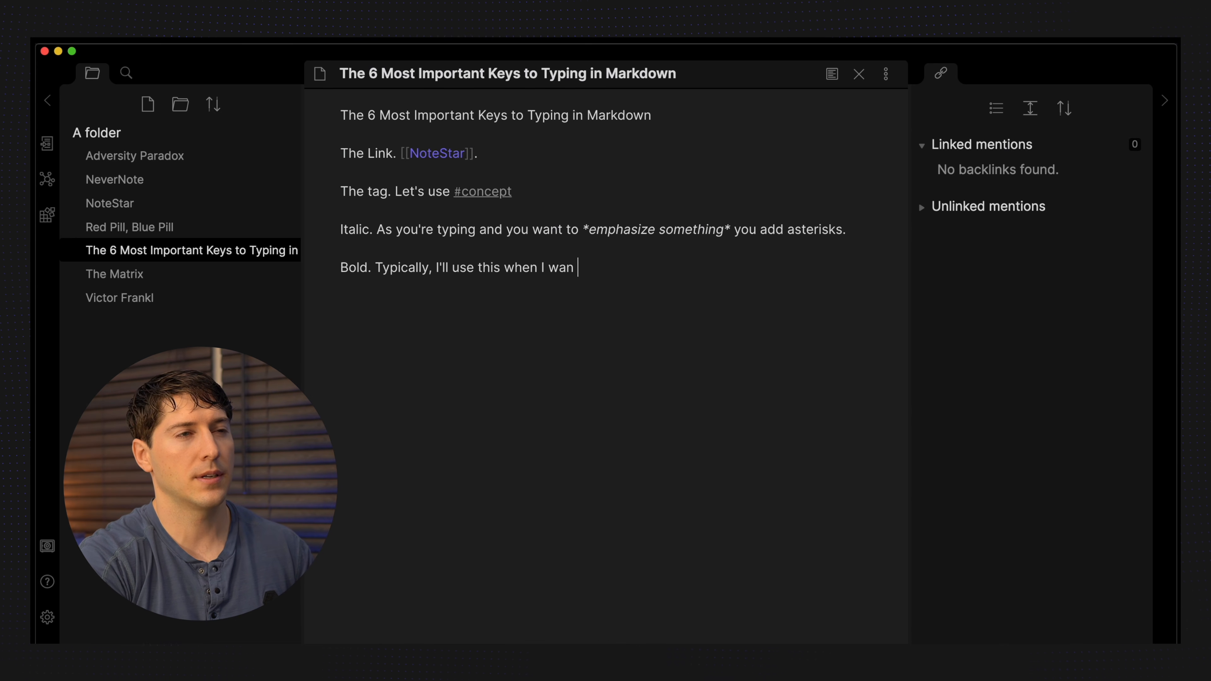
pyautogui.write('t to ')
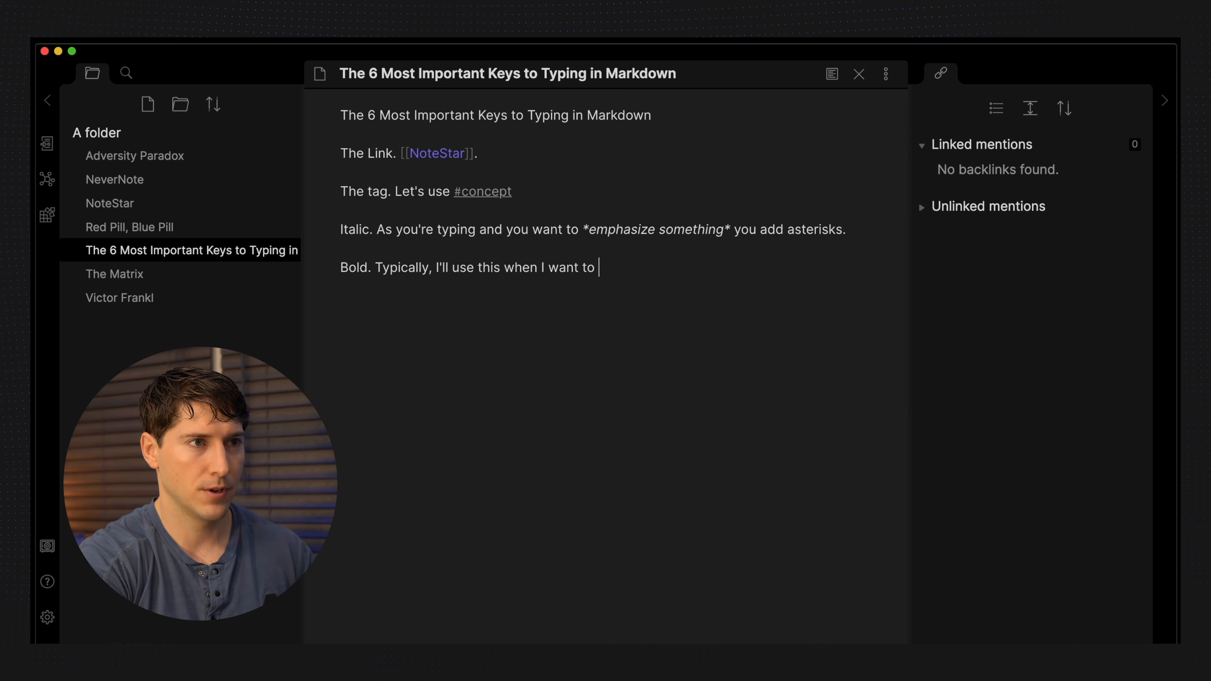
pyautogui.write('bring atte')
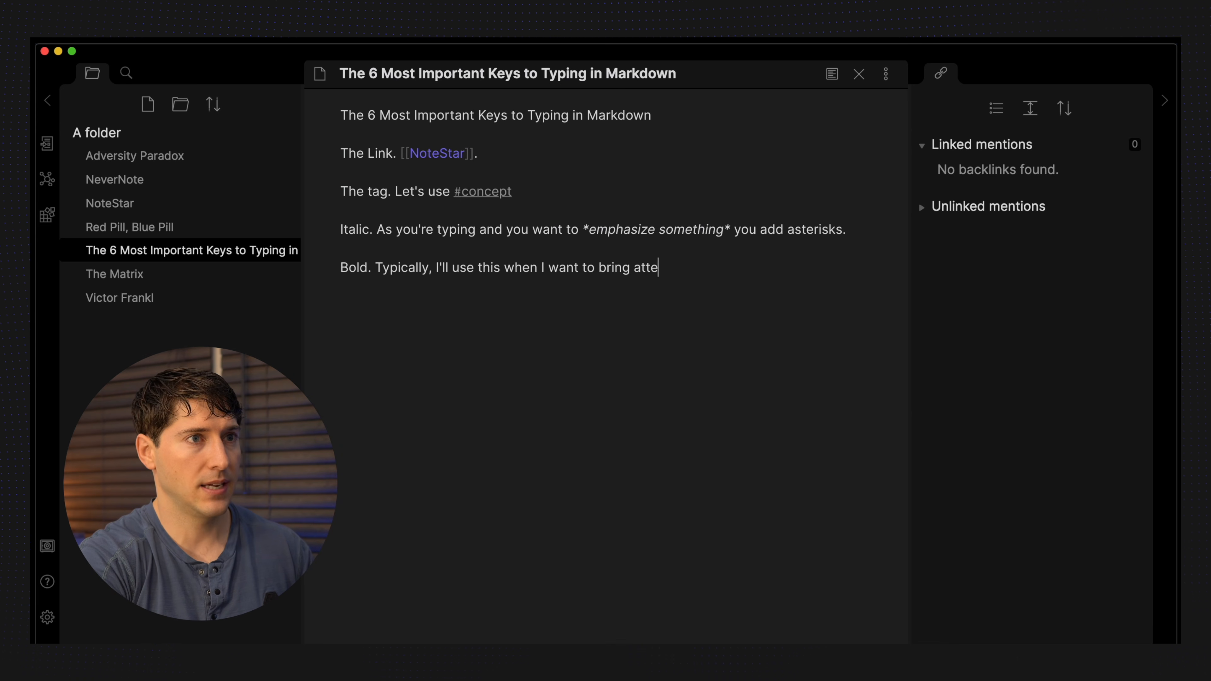
pyautogui.write('ntion to')
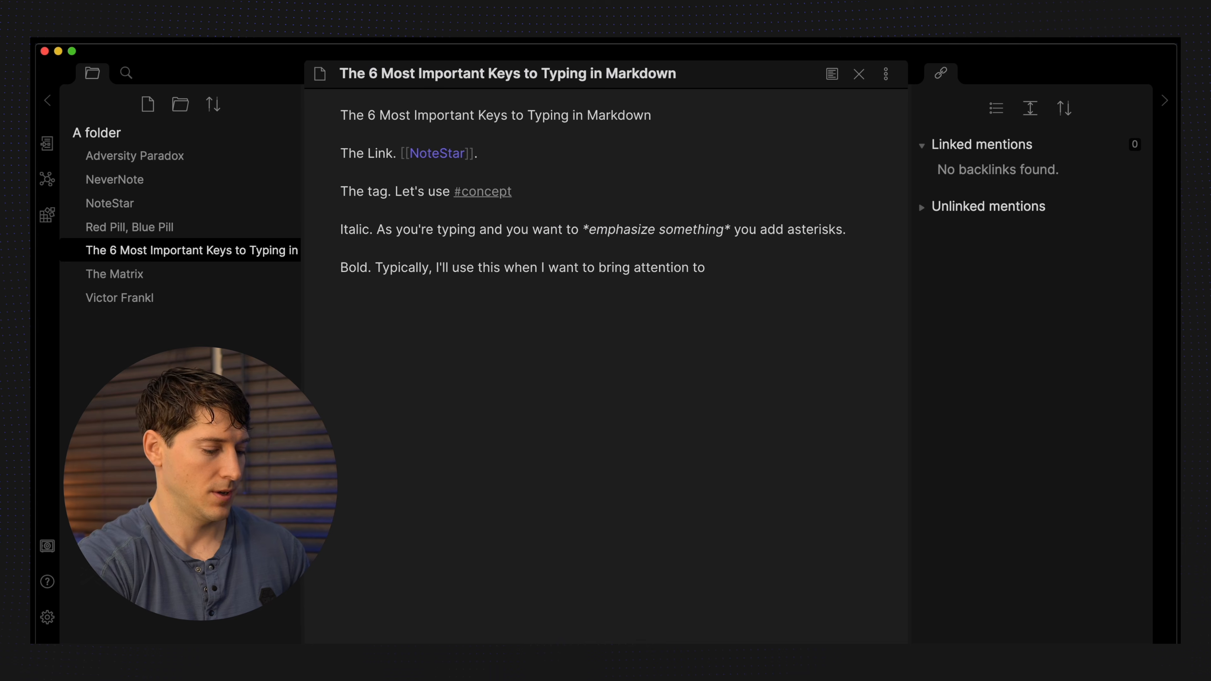
# Complete the Bold sentence with the bold words "**Big Nouns**" followed by a period.
pyautogui.write(' **Big ')
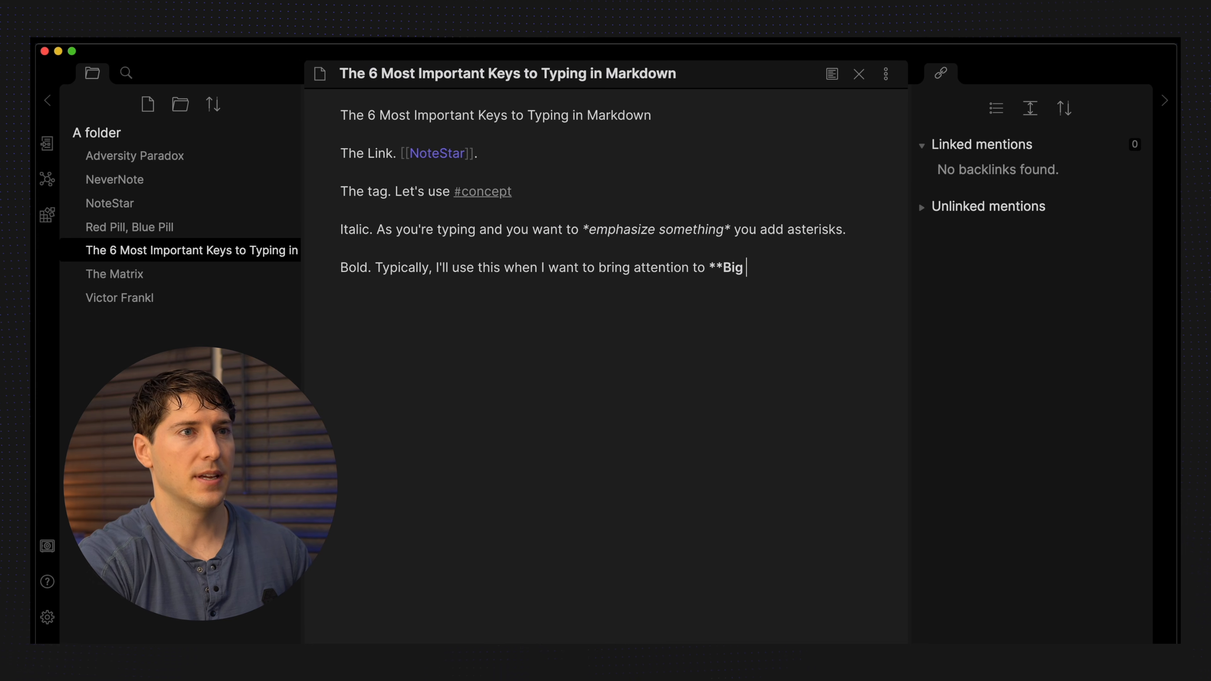
pyautogui.write('Nound')
pyautogui.press('BackSpace')
pyautogui.write('s')
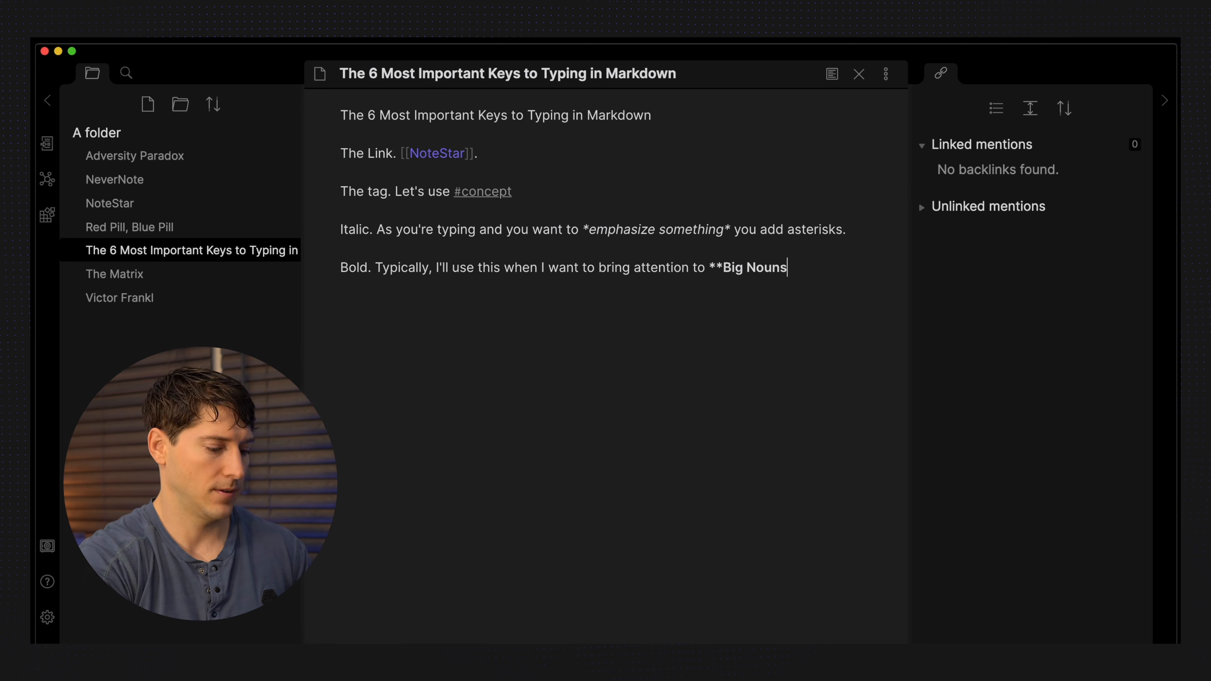
pyautogui.write('**.')
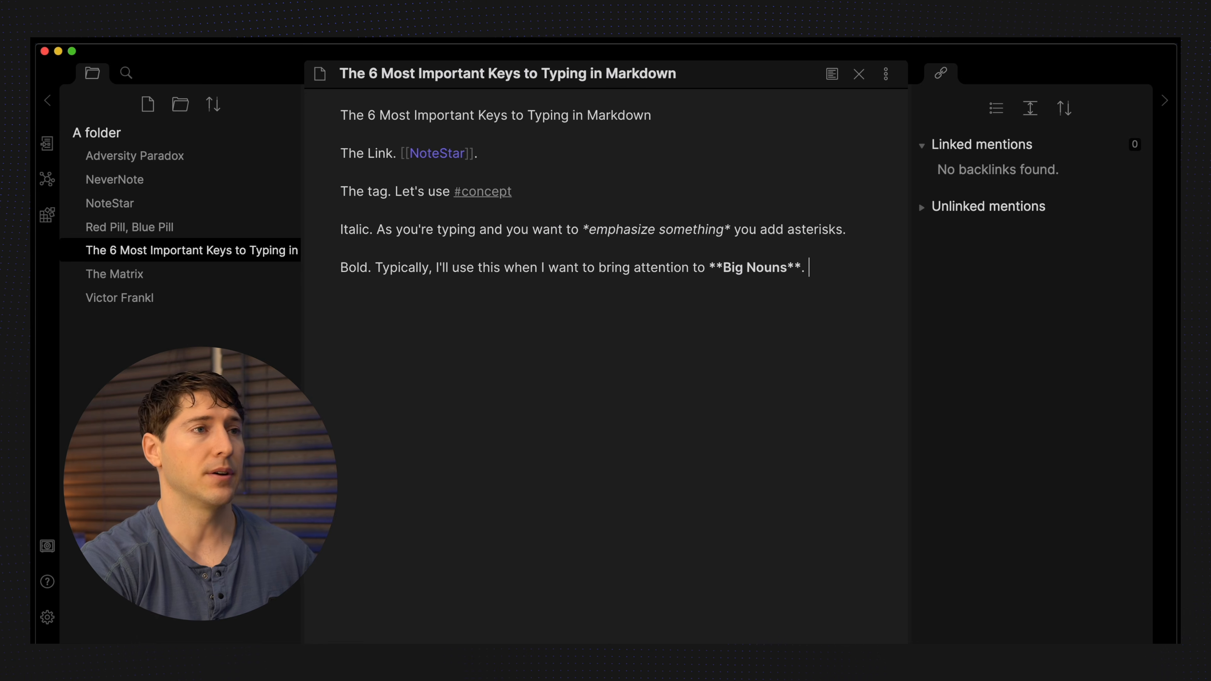
# Start a new paragraph reading "Lists." below the Bold line.
pyautogui.press('Return')
pyautogui.press('Return')
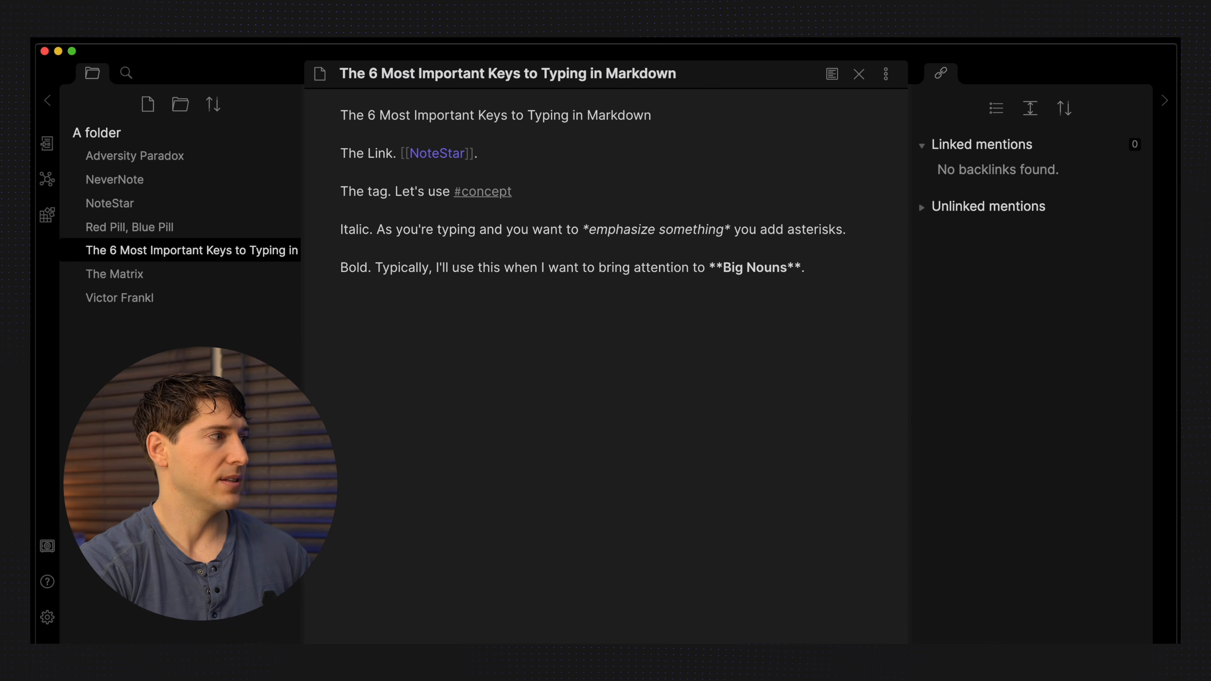
pyautogui.write('Lists. ')
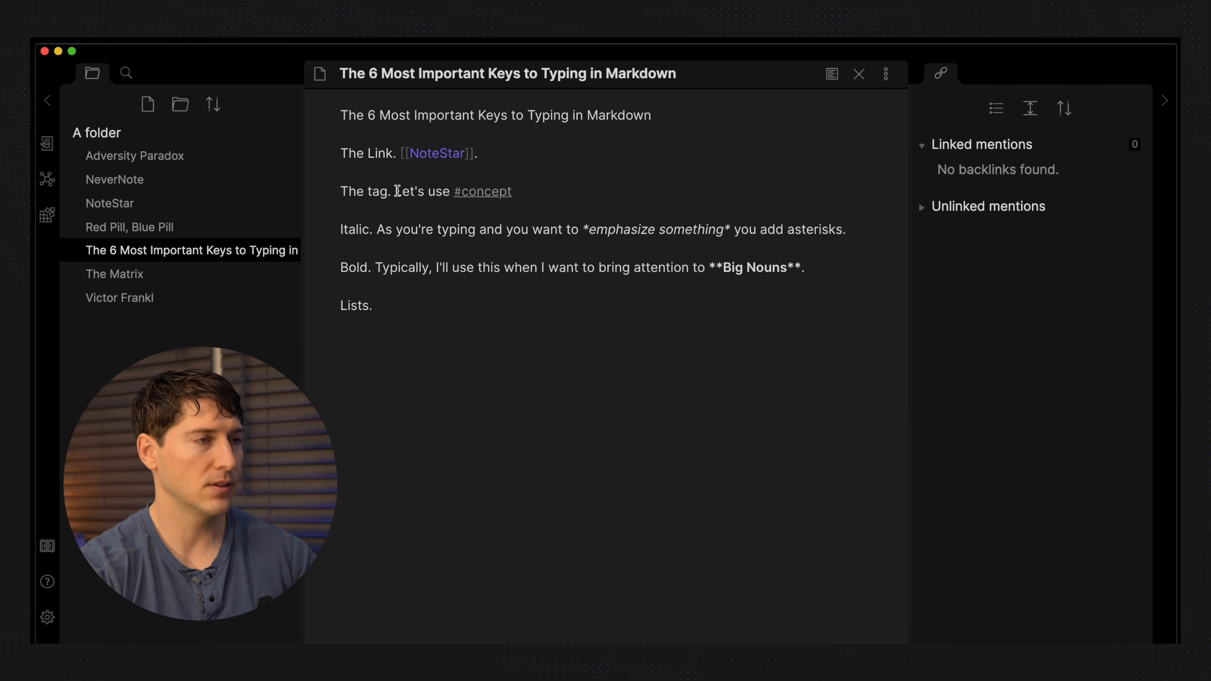
# Turn the Link and tag paragraphs into consecutive dash list items, removing the blank line between them.
pyautogui.write('-')
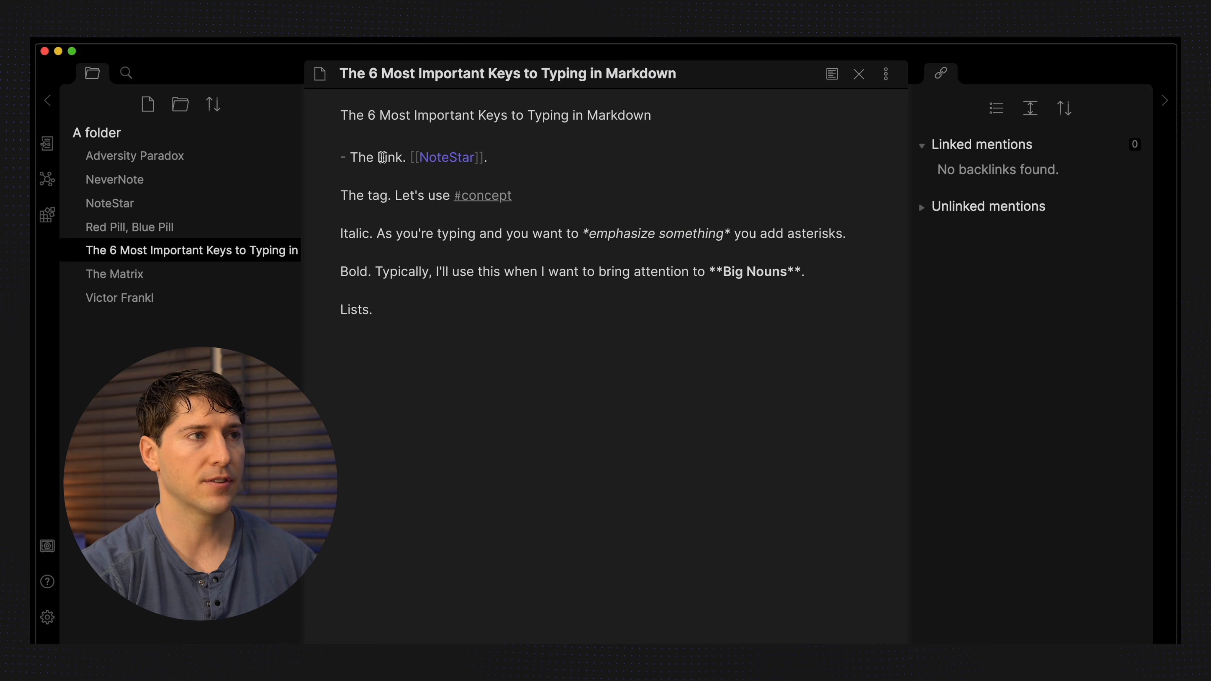
pyautogui.click(340, 195)
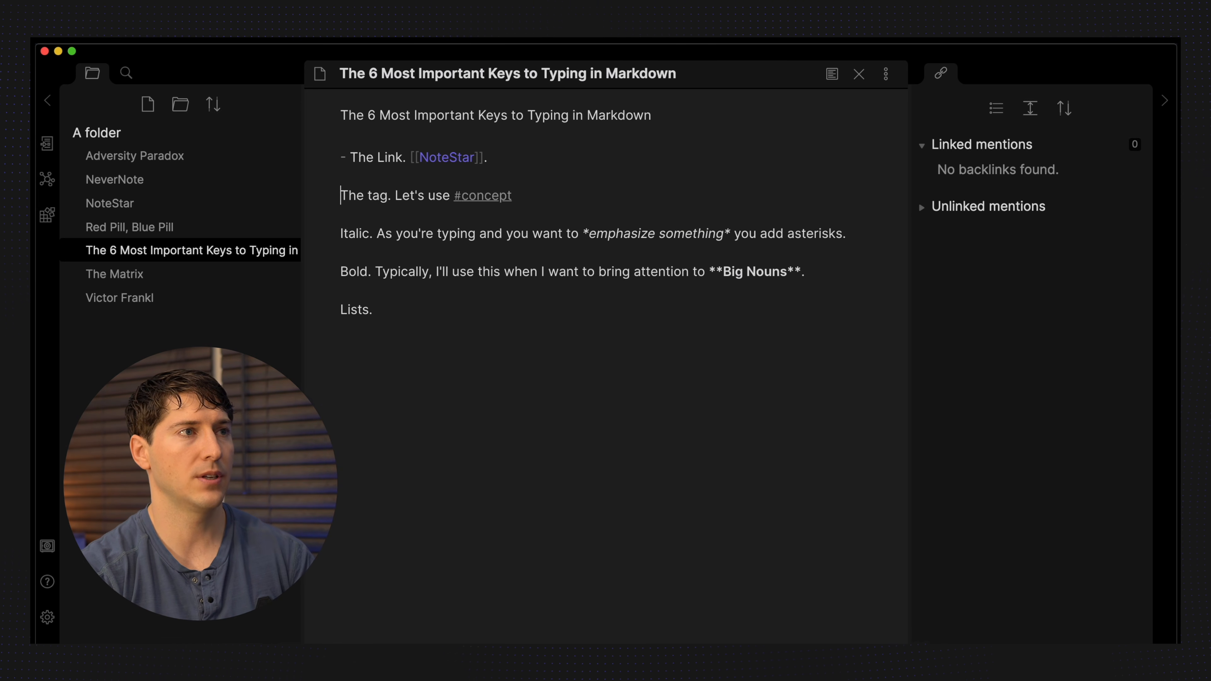
pyautogui.press('BackSpace')
pyautogui.press('BackSpace')
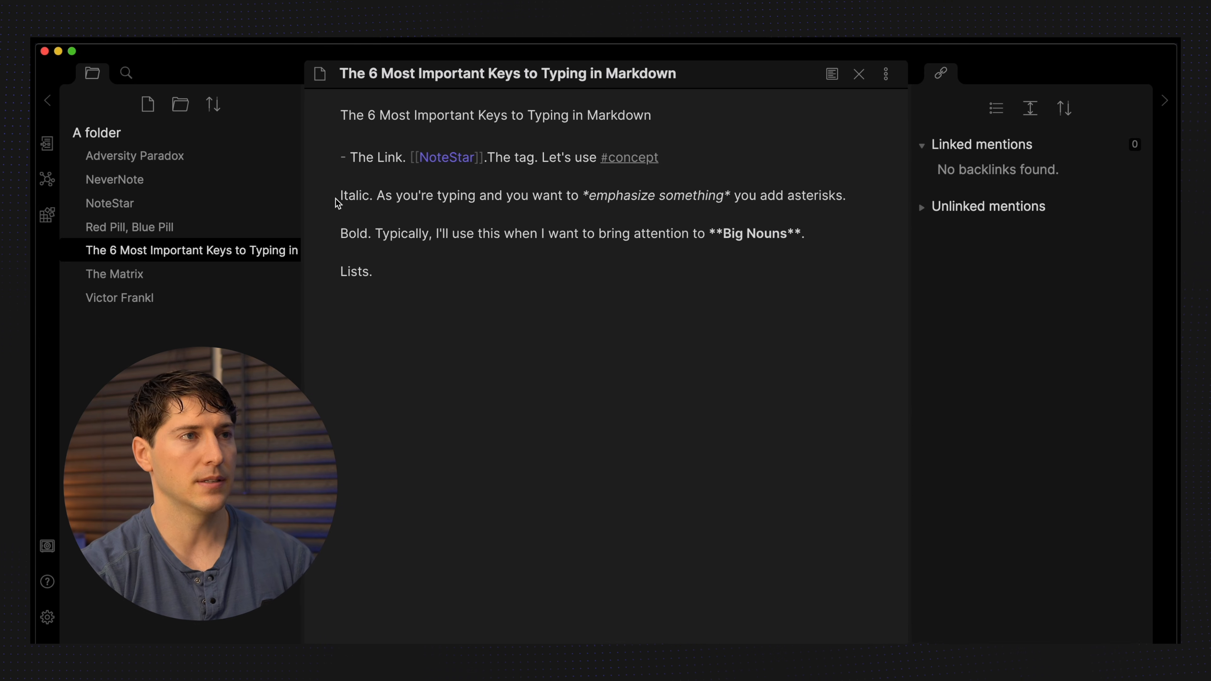
pyautogui.press('Return')
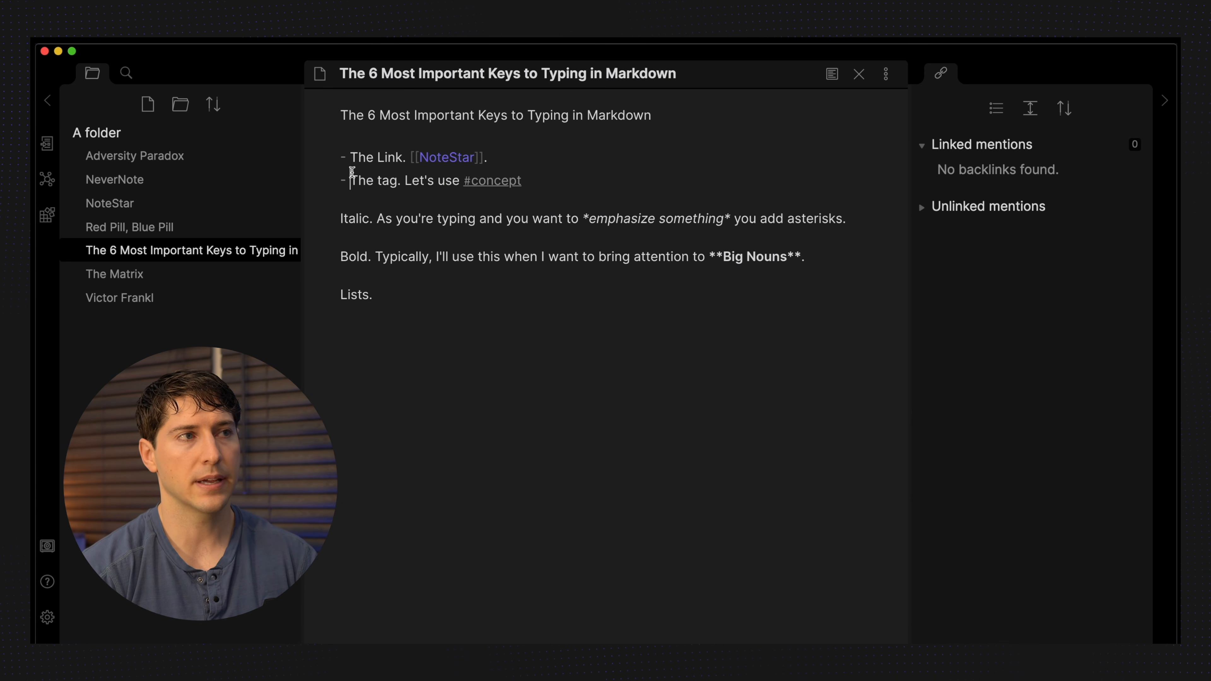
# Make the Italic paragraph the third dash item, directly below the tag item.
pyautogui.click(339, 218)
pyautogui.press('BackSpace')
pyautogui.press('BackSpace')
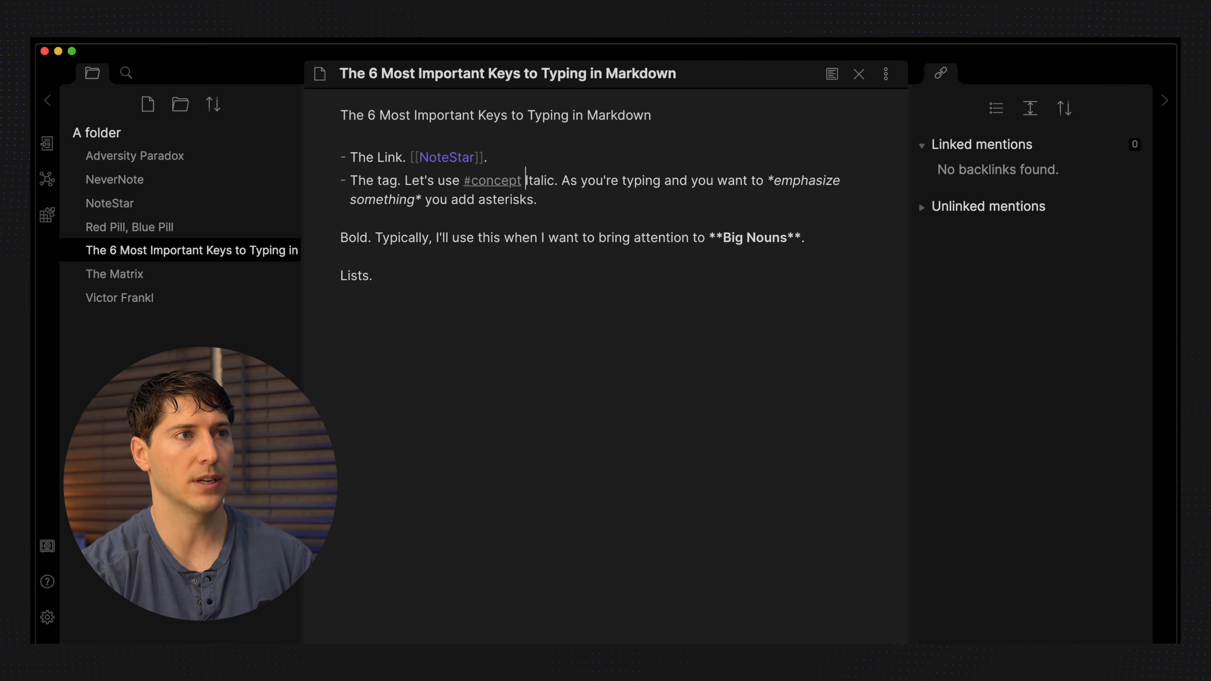
pyautogui.press('Return')
# Add the Bold and Lists paragraphs to the list as dash items, removing the blank lines before them.
pyautogui.click(337, 242)
pyautogui.press('BackSpace')
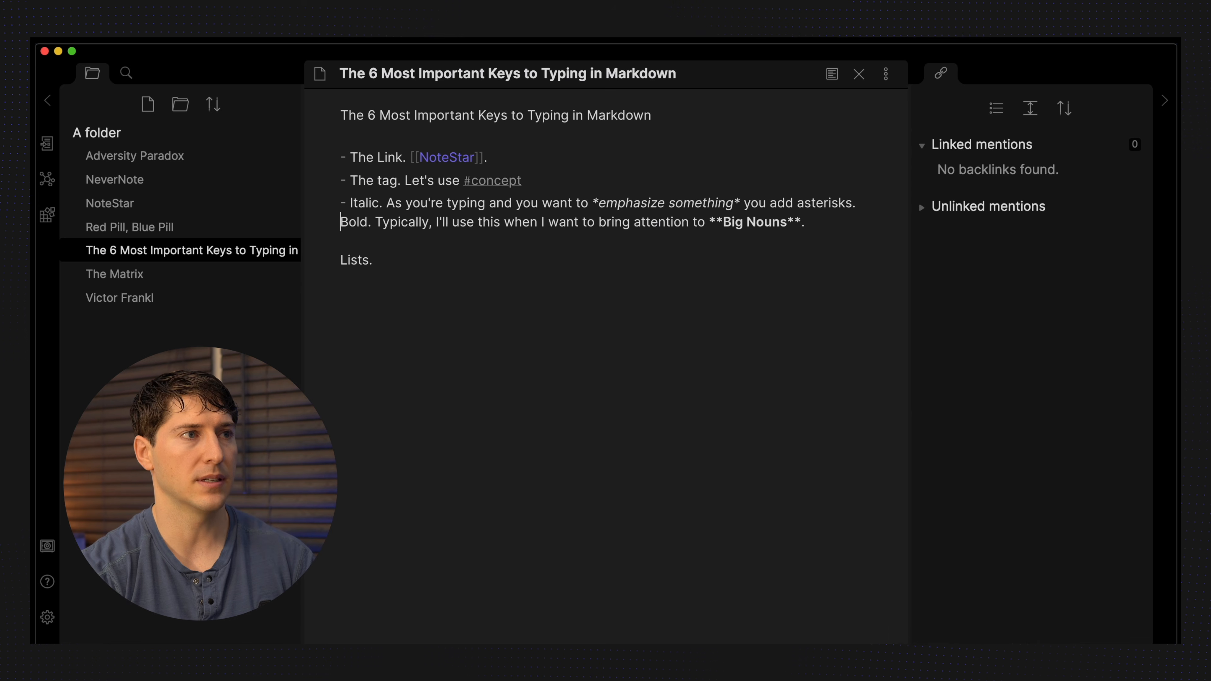
pyautogui.press('BackSpace')
pyautogui.press('Return')
pyautogui.click(338, 262)
pyautogui.press('BackSpace')
pyautogui.press('BackSpace')
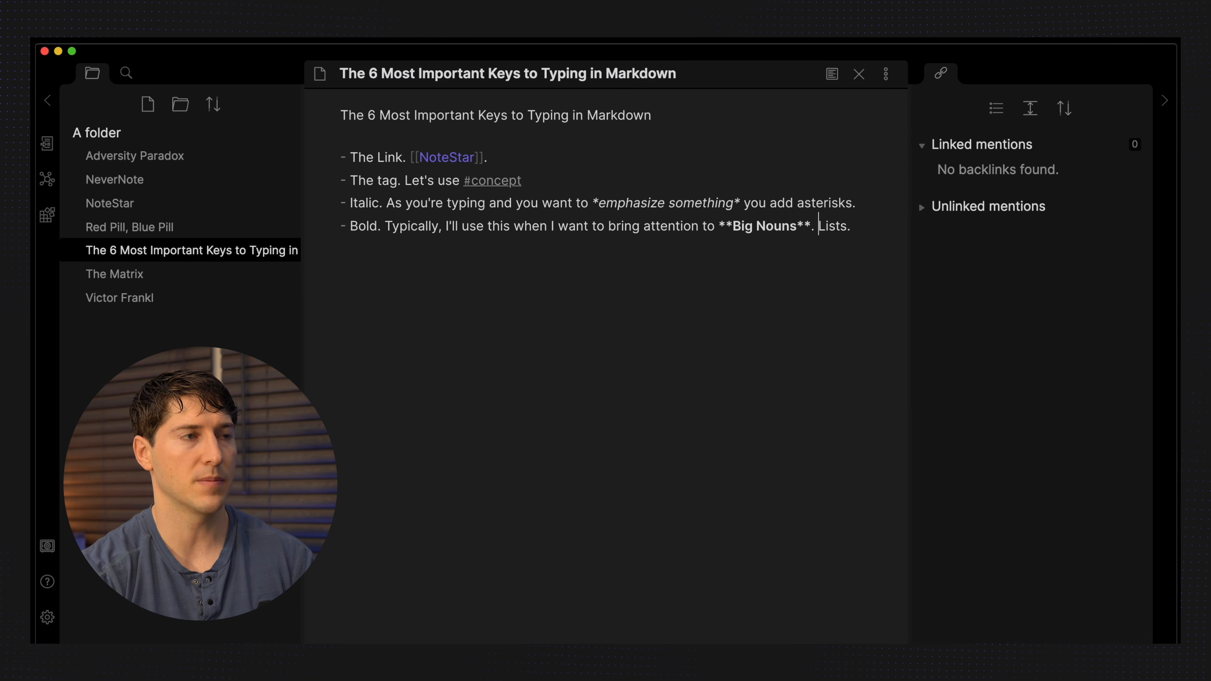
pyautogui.press('Return')
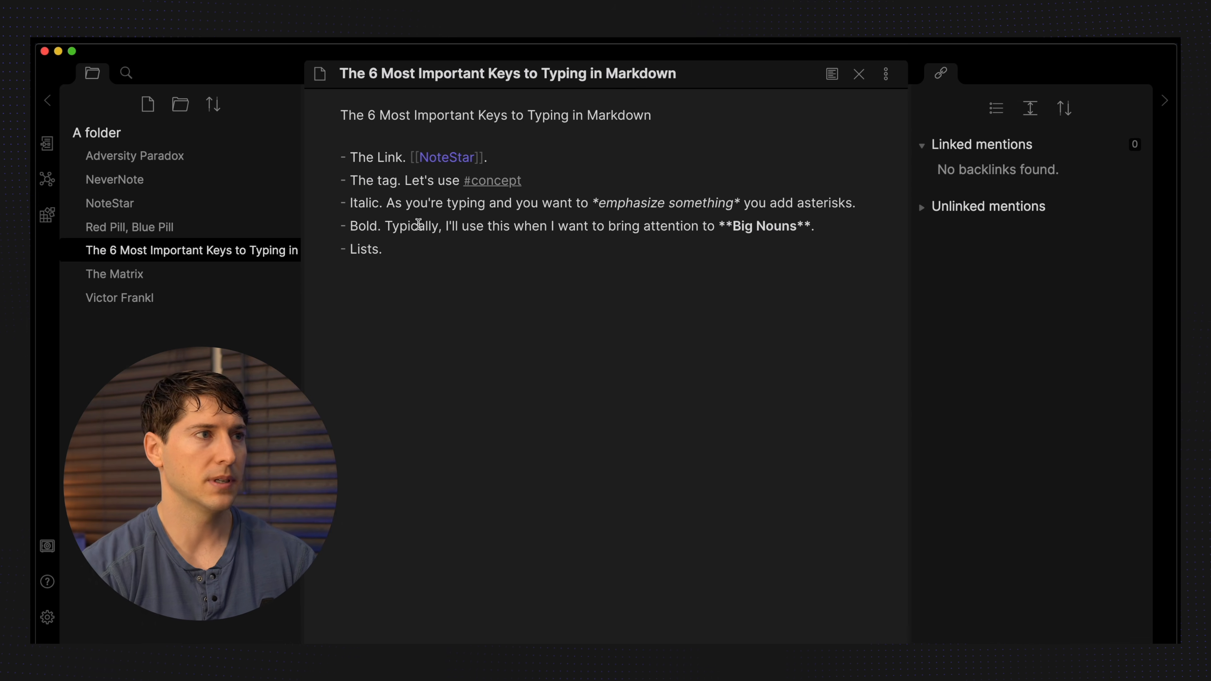
# Add a new list item reading "Headers." below the Lists item.
pyautogui.click(407, 252)
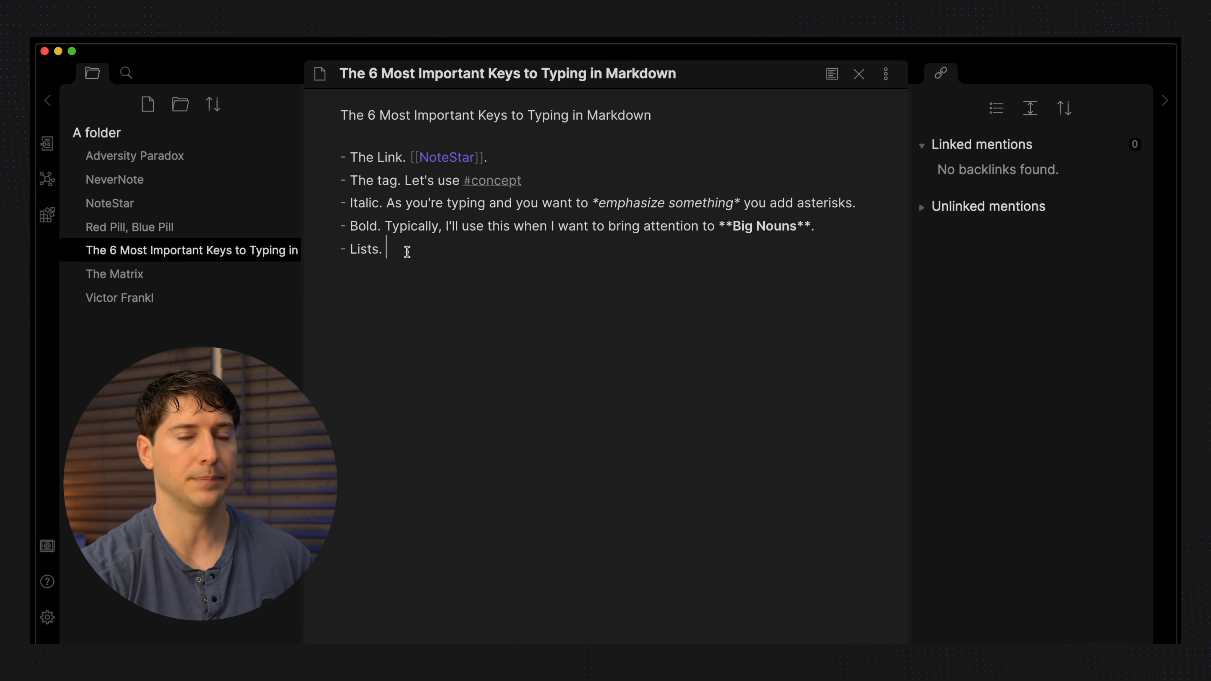
pyautogui.press('Return')
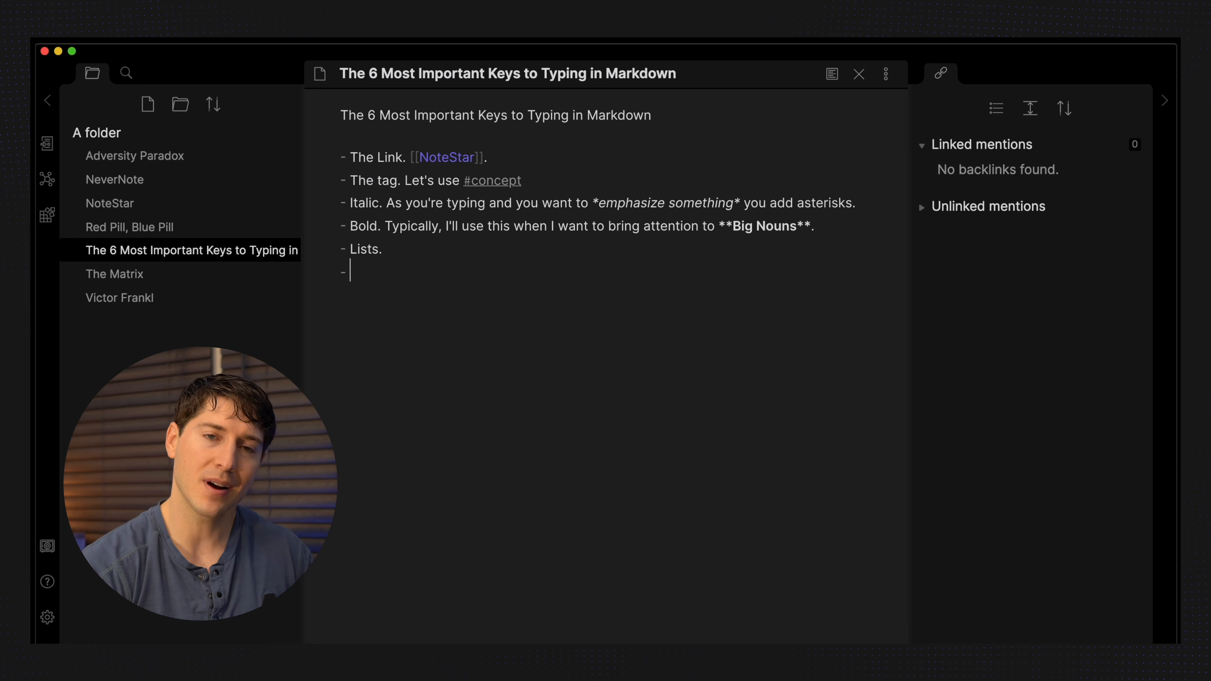
pyautogui.write('Headers')
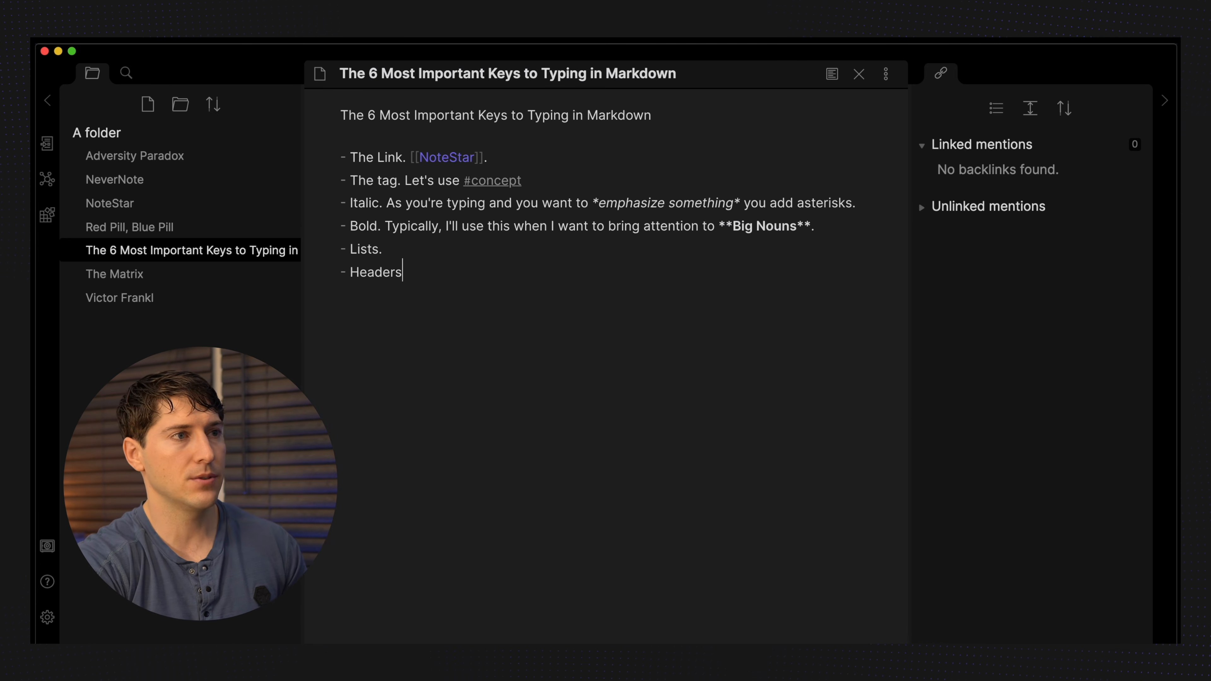
pyautogui.write('.')
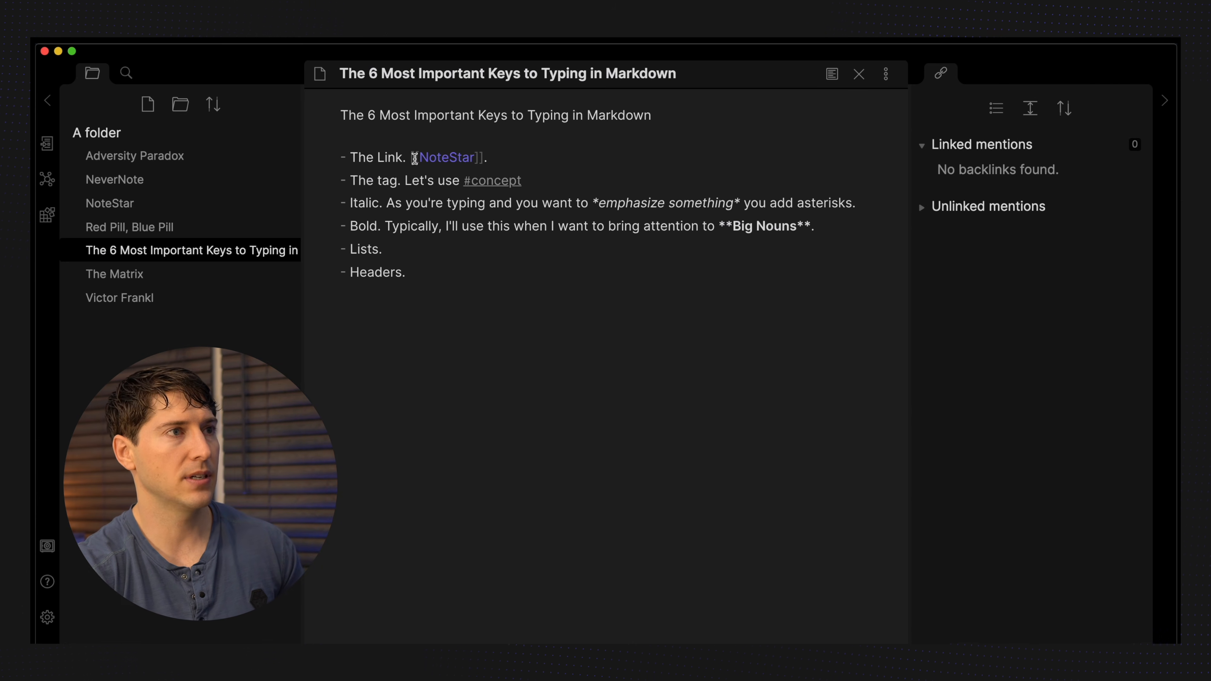
# Turn the first line, "The 6 Most Important Keys to Typing in Markdown", into a level-one heading with "# ".
pyautogui.press('super+Up')
pyautogui.write('#')
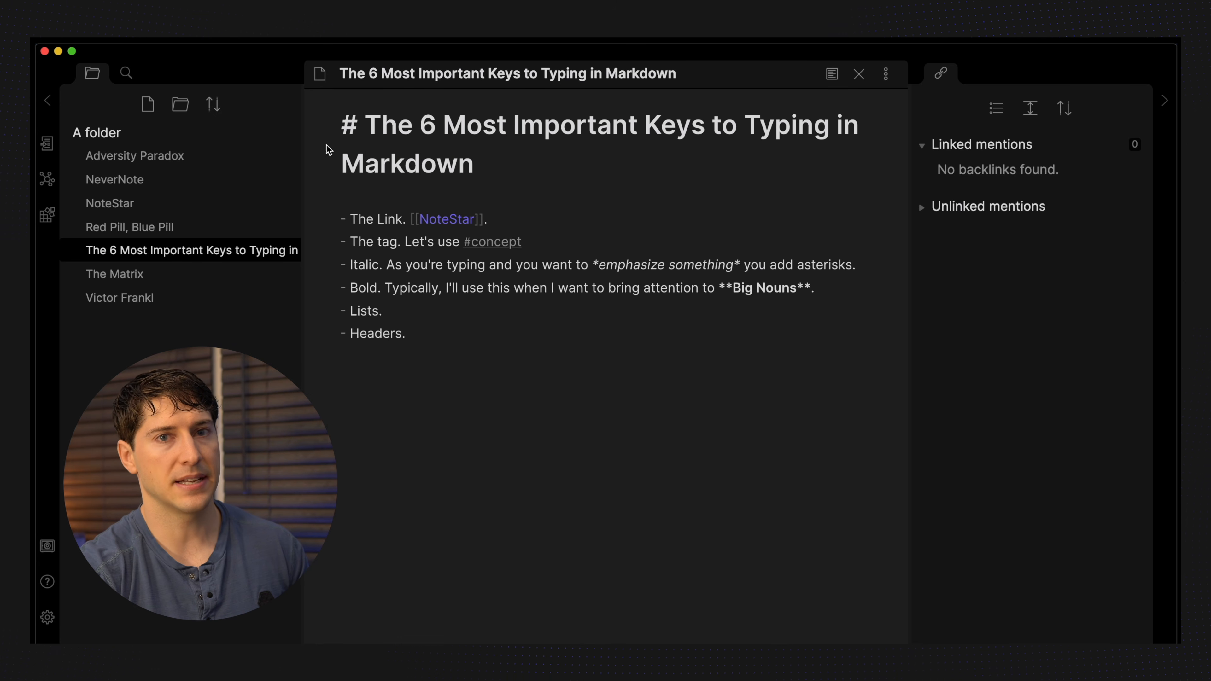
pyautogui.click(489, 162)
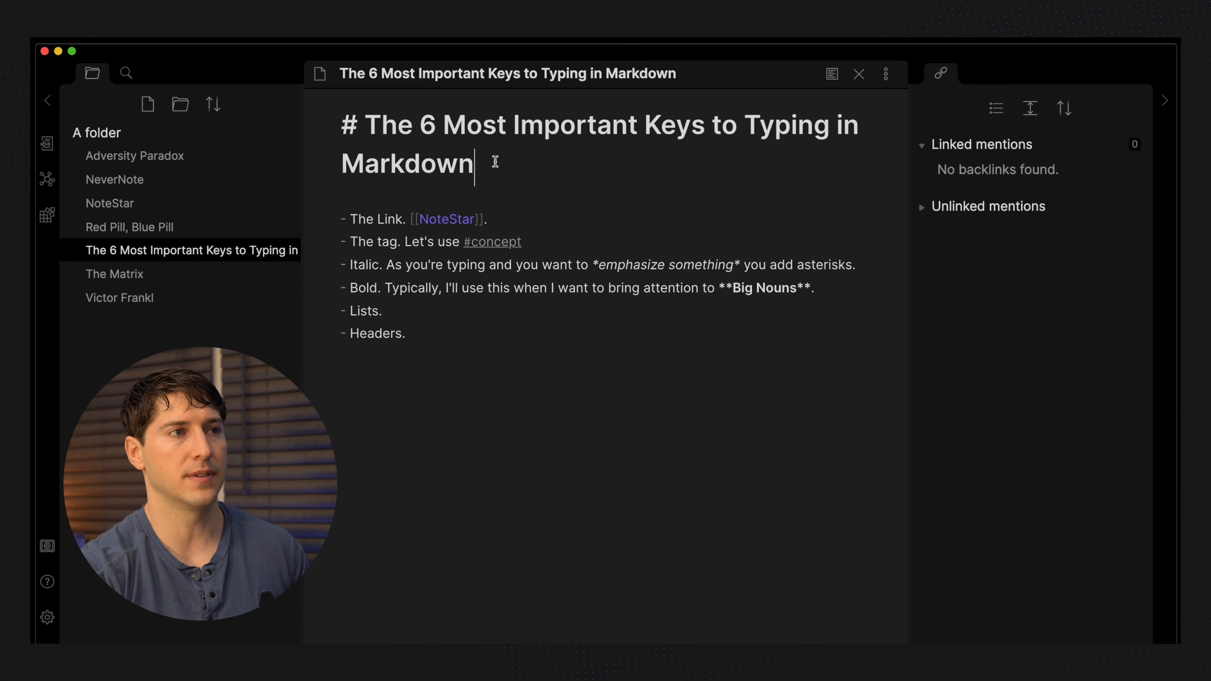
# Open the Adversity Paradox note and add its title above the first sentence as the heading "# Adversity Paradox".
pyautogui.click(197, 160)
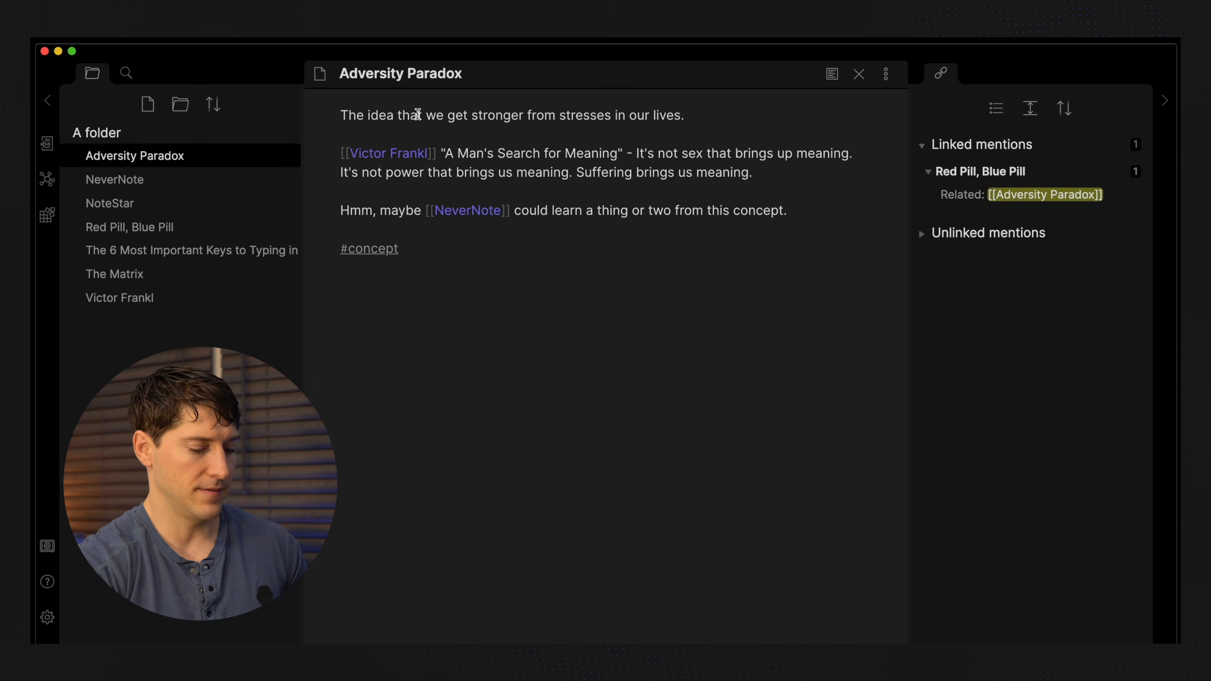
pyautogui.press('Return')
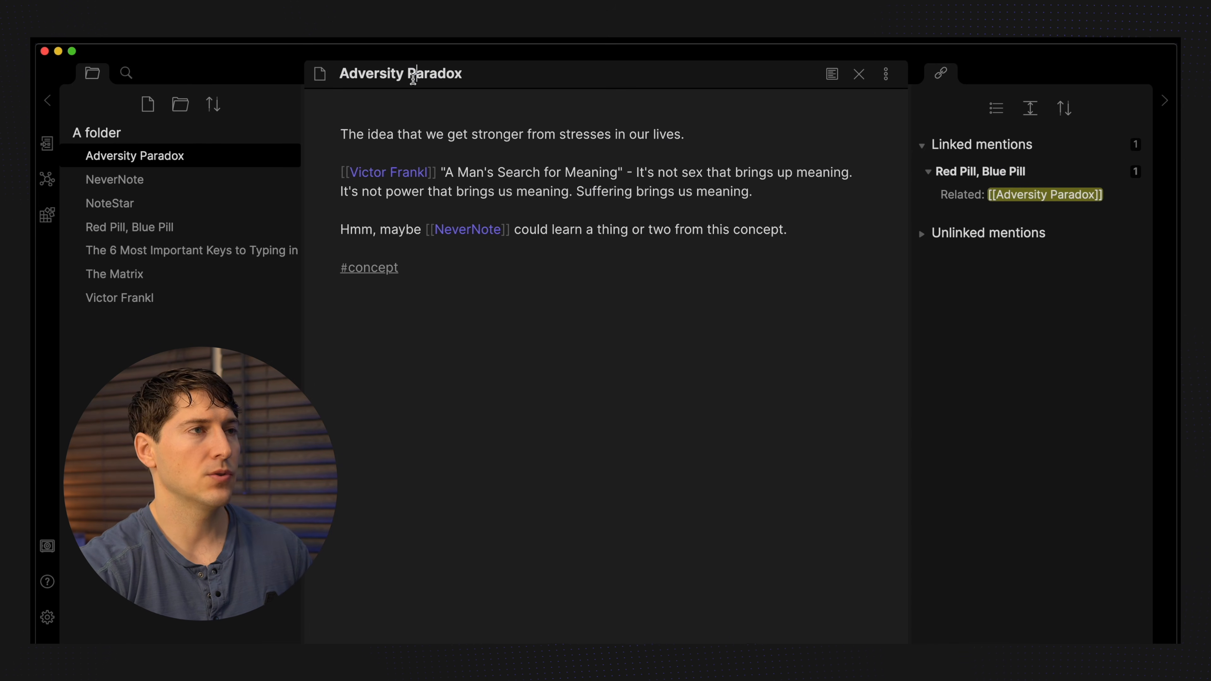
pyautogui.click(413, 76)
pyautogui.press('super+c')
pyautogui.click(392, 101)
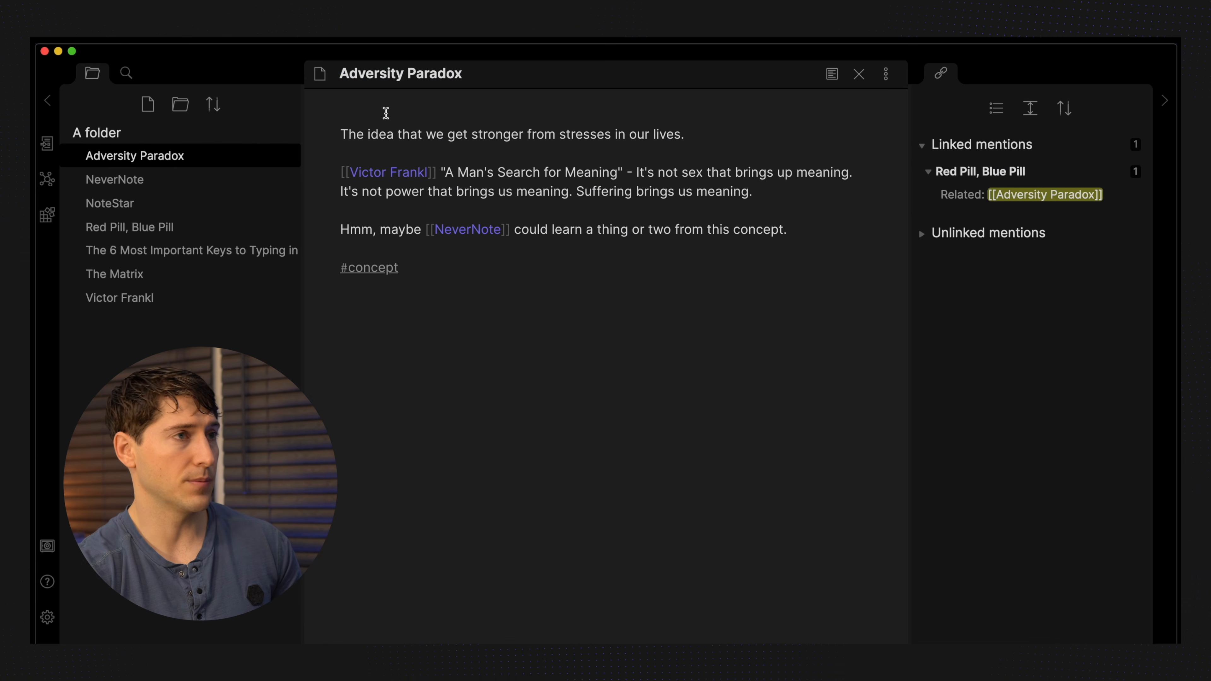
pyautogui.write('#')
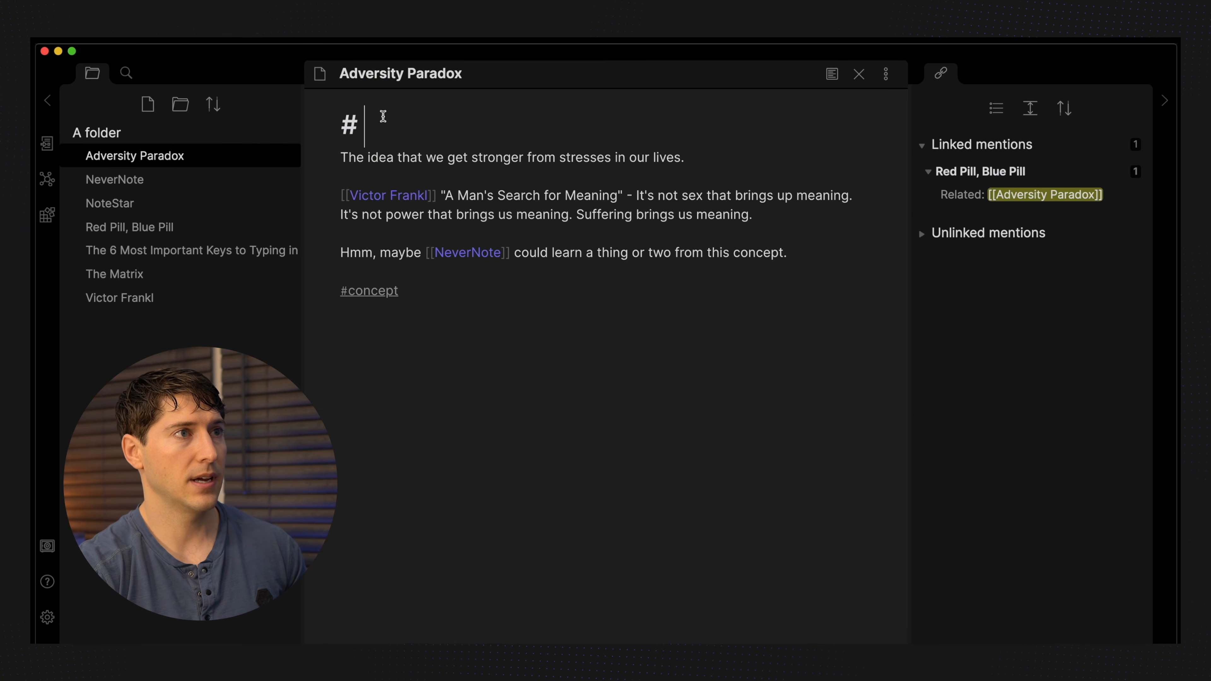
pyautogui.press('super+v')
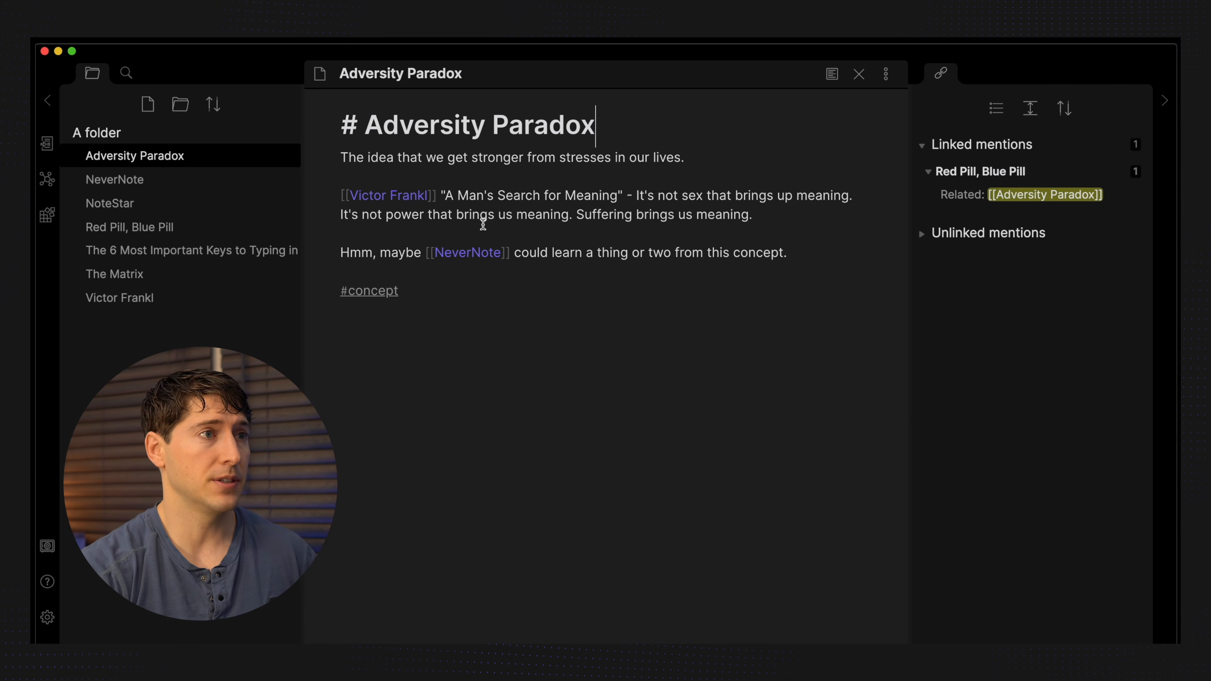
# Insert the level-three heading "### Related" directly above the "A Man's Search for Meaning" paragraph.
pyautogui.click(541, 177)
pyautogui.press('Return')
pyautogui.write('Related')
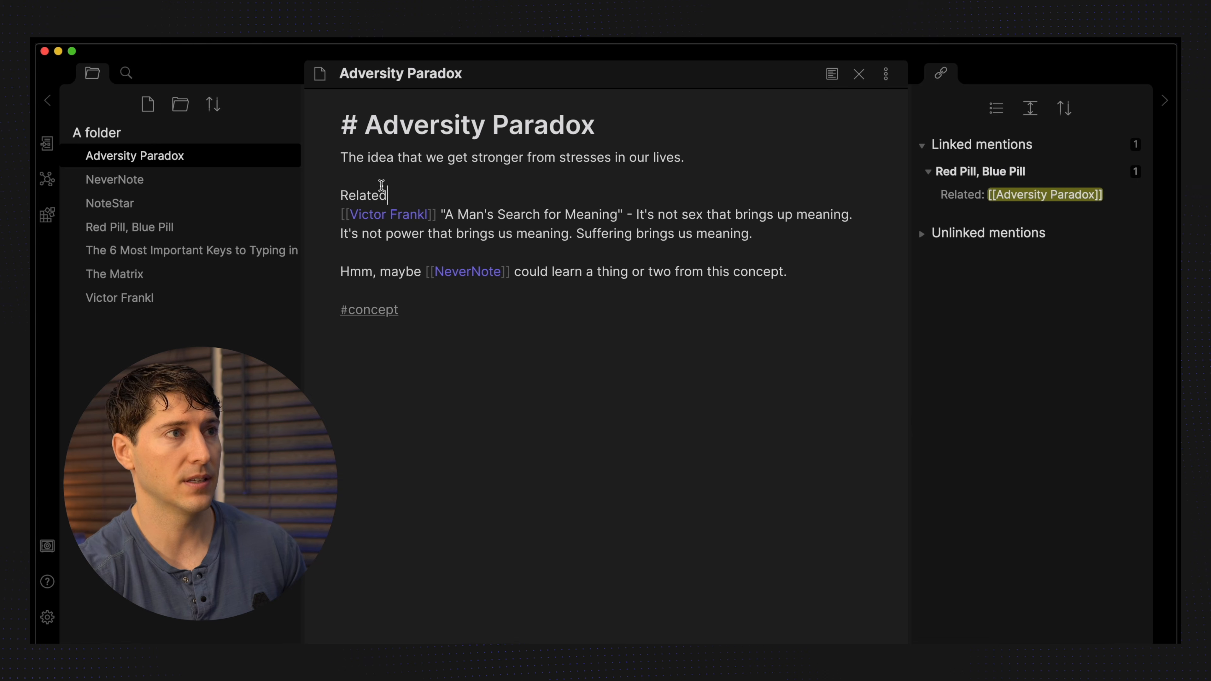
pyautogui.click(340, 195)
pyautogui.write('###')
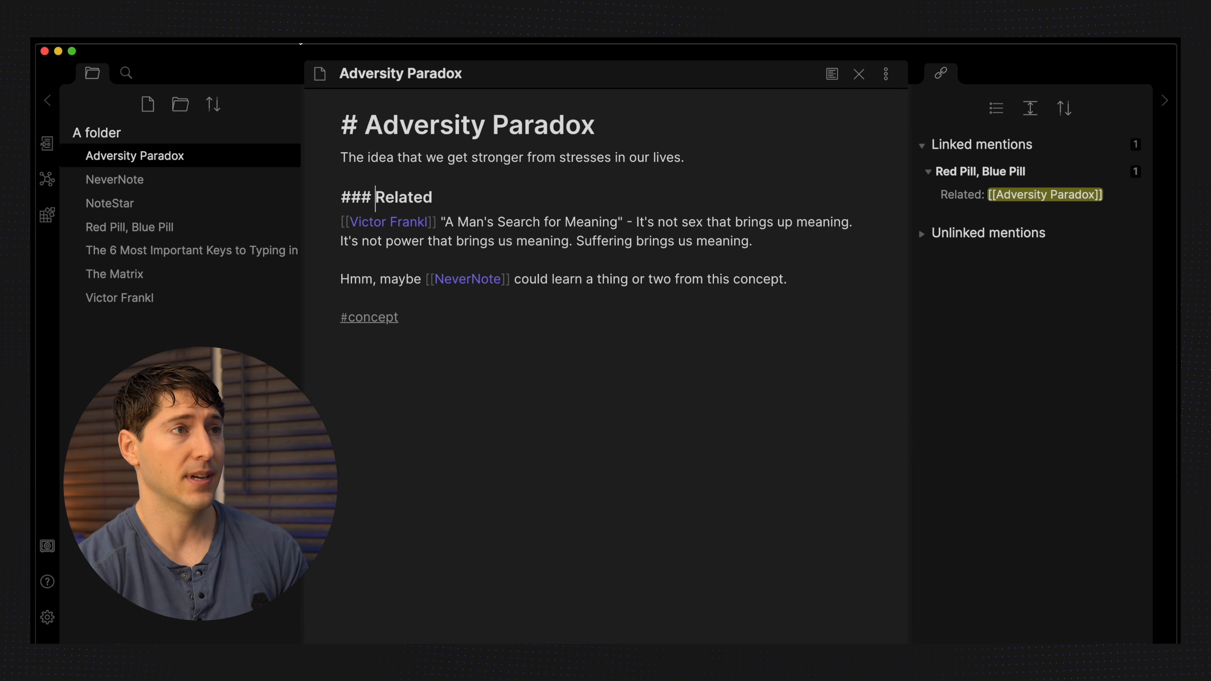
# Open the NeverNote note and add its title above the text as the heading "# NeverNote".
pyautogui.click(186, 177)
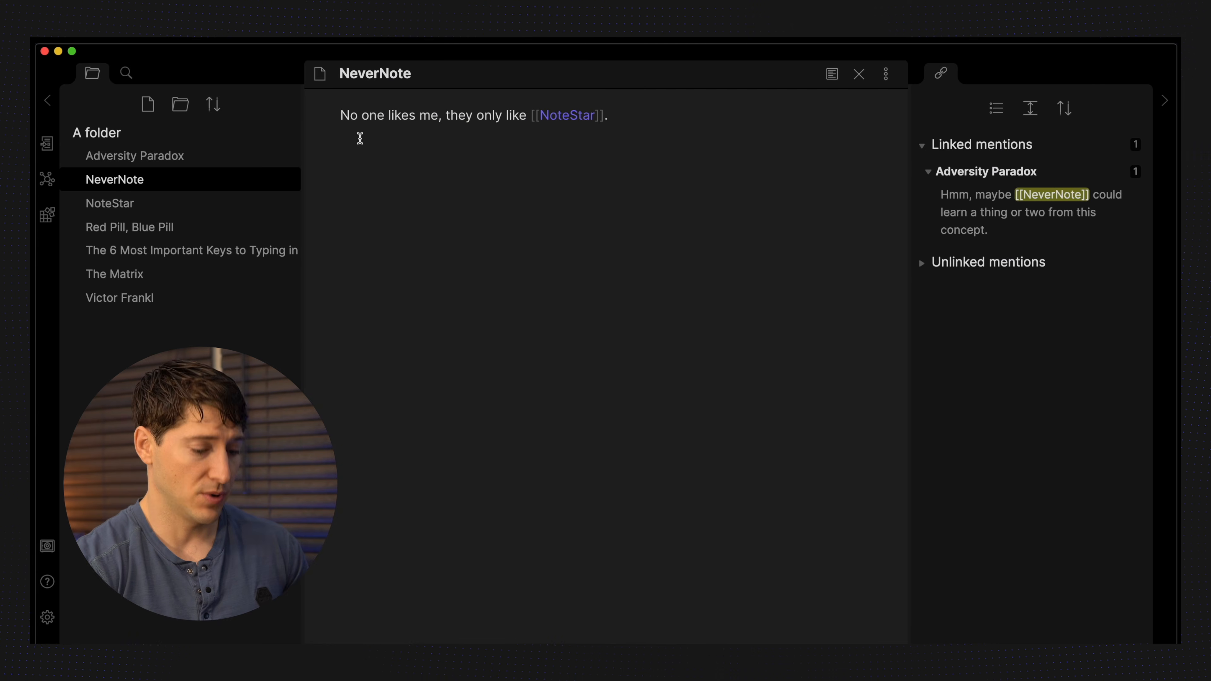
pyautogui.doubleClick(391, 79)
pyautogui.press('super+c')
pyautogui.click(372, 109)
pyautogui.write('#')
pyautogui.press('super+v')
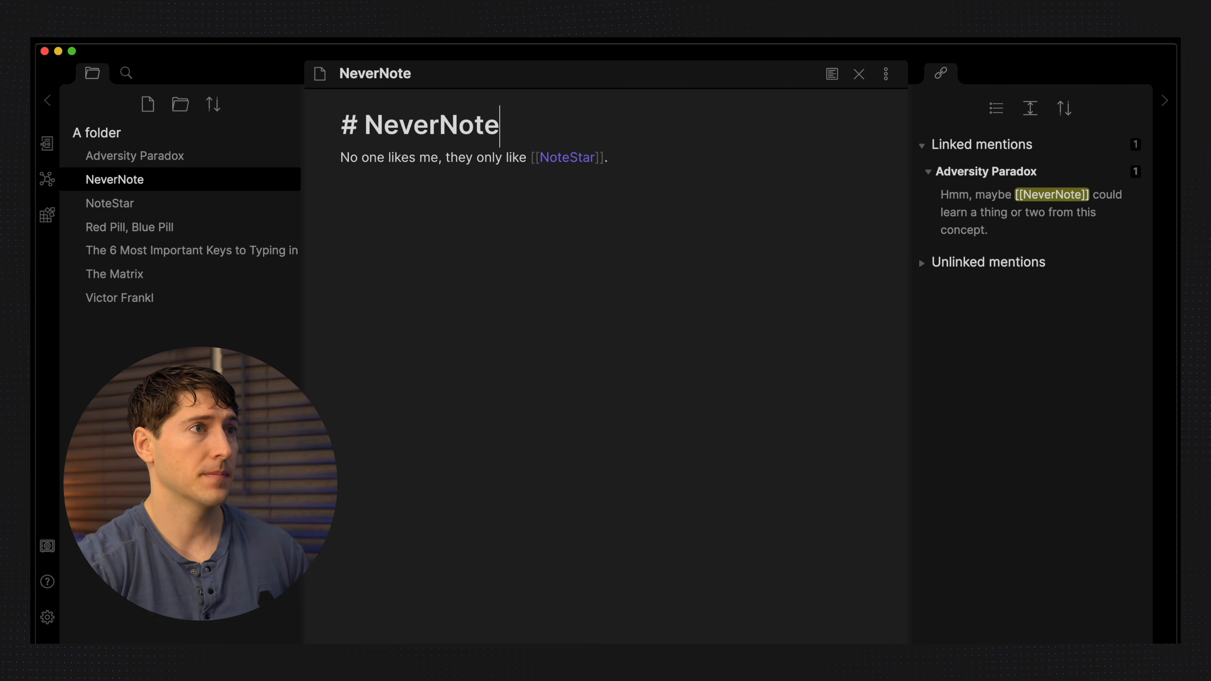
# Open the NoteStar note and add its title above "Hi, a new note." as a level-one heading.
pyautogui.click(102, 205)
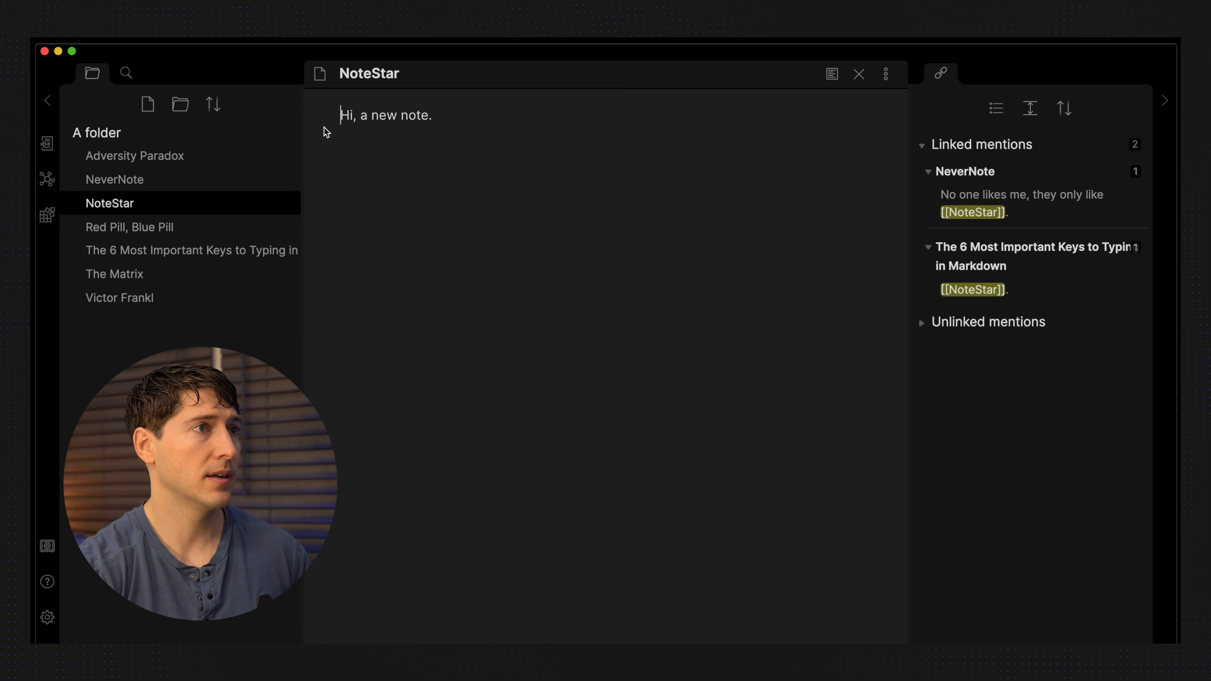
pyautogui.doubleClick(363, 72)
pyautogui.press('super+c')
pyautogui.click(341, 114)
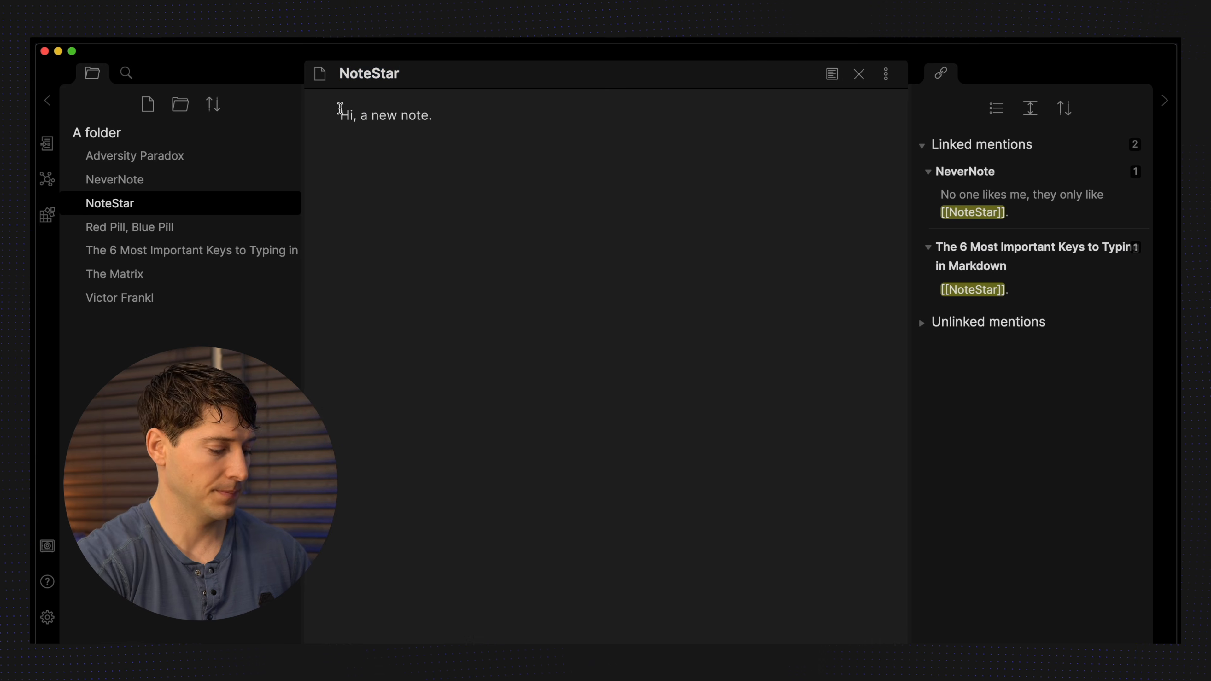
pyautogui.write('#')
pyautogui.press('super+v')
pyautogui.press('Return')
# Open the Red Pill, Blue Pill note and add its title above the text as the heading "# Red Pill, Blue Pill".
pyautogui.click(176, 237)
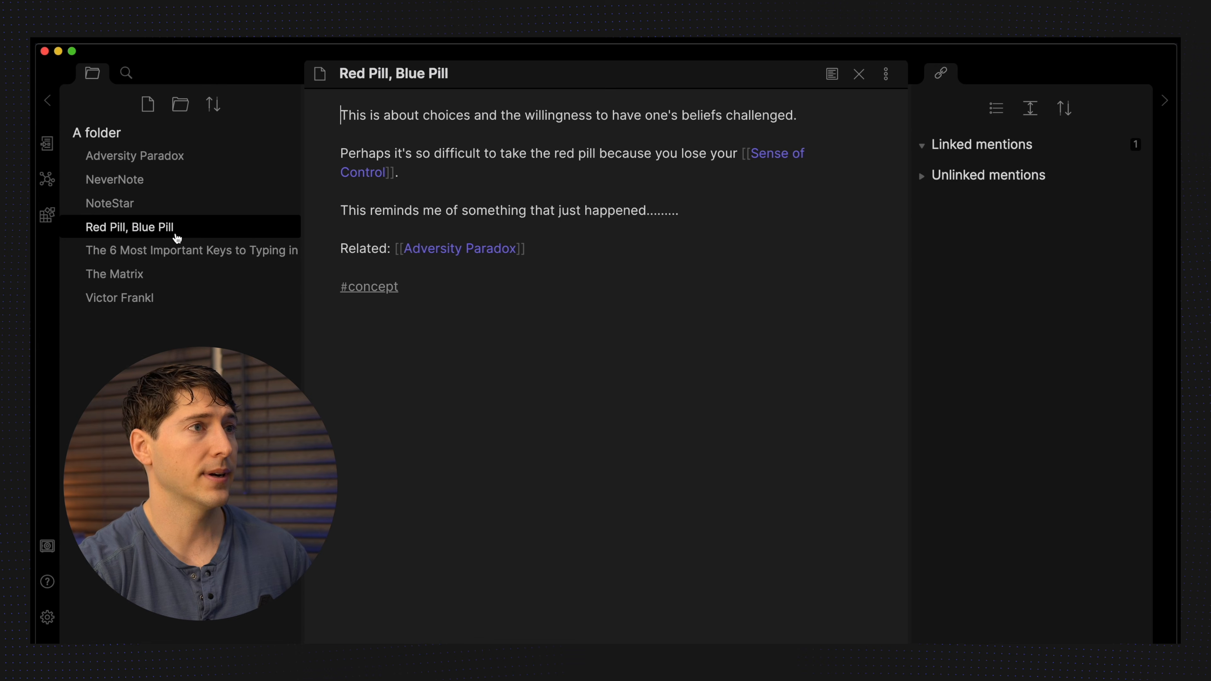
pyautogui.tripleClick(388, 73)
pyautogui.press('super+c')
pyautogui.click(341, 114)
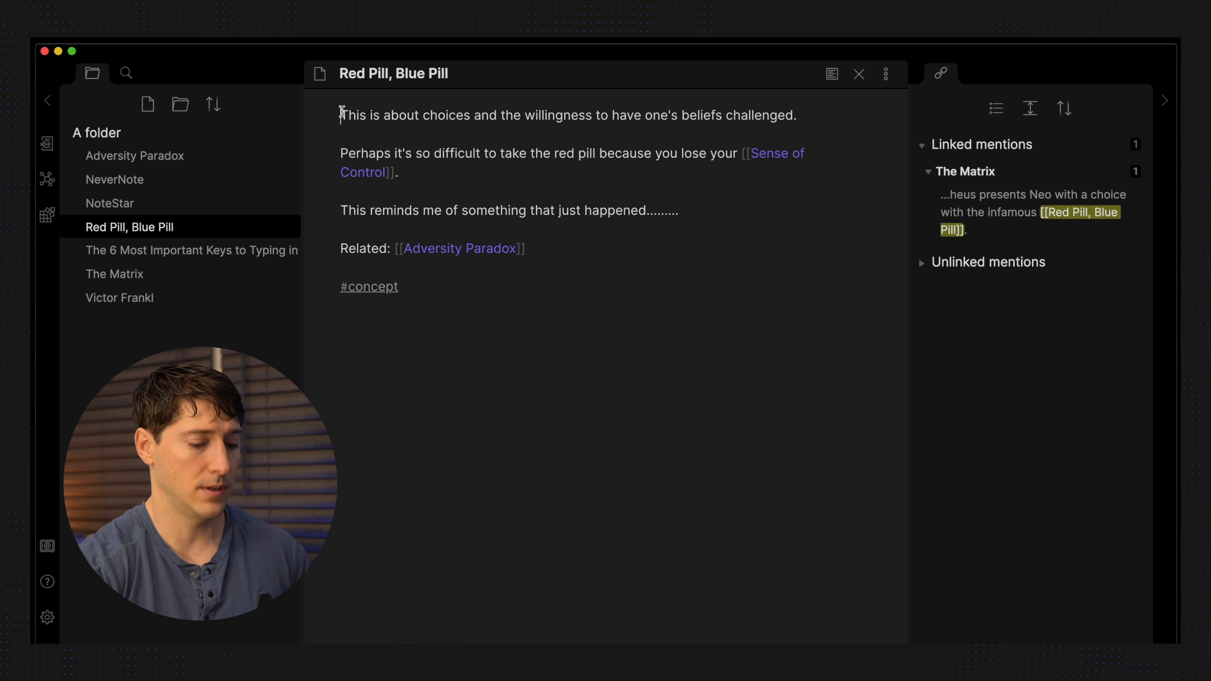
pyautogui.press('Return')
pyautogui.write('#')
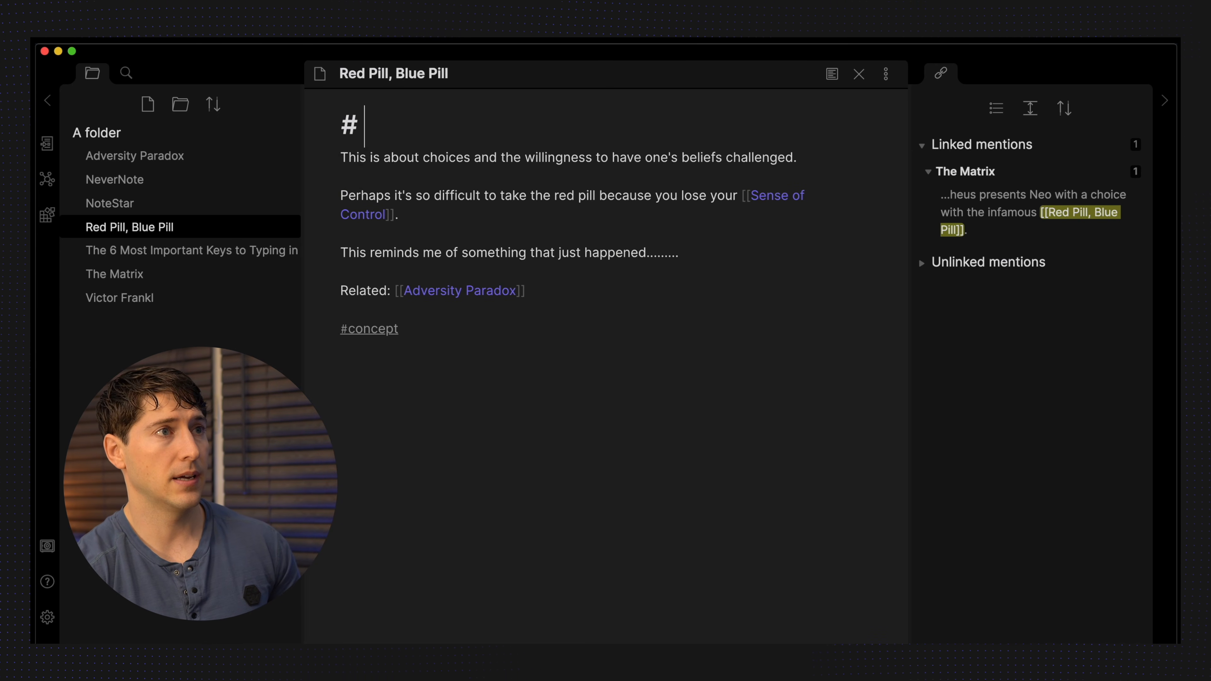
pyautogui.press('super+v')
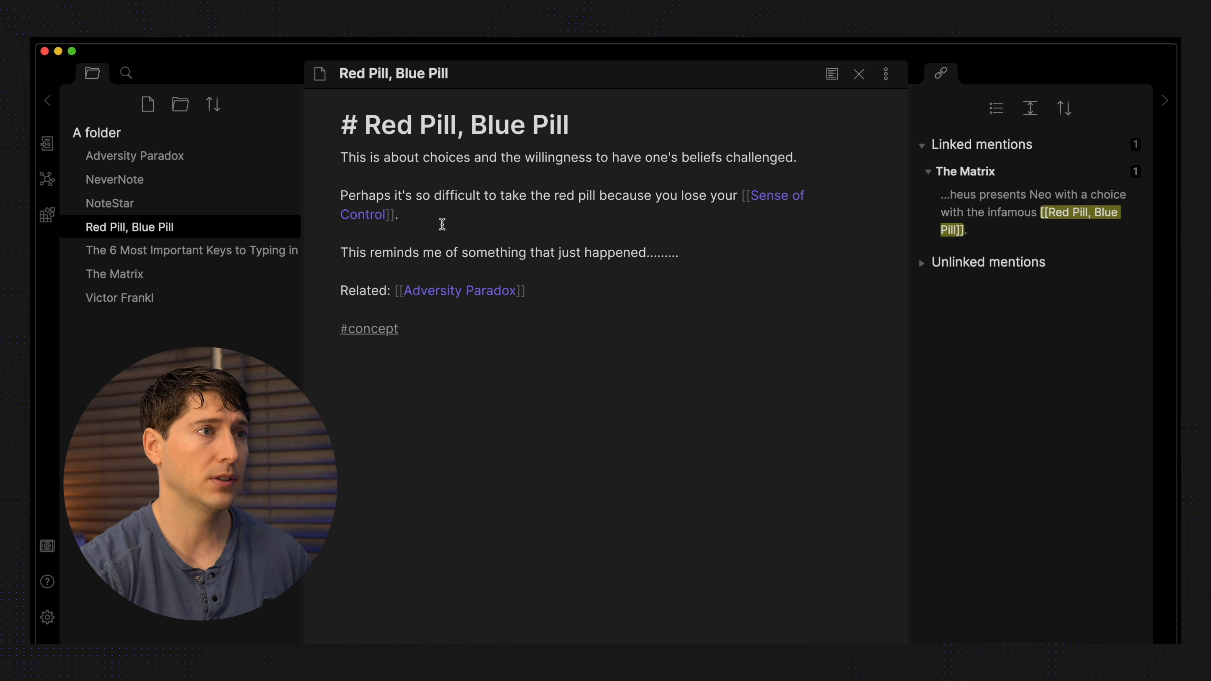
# Turn the "Related:" label into the heading "### Related" without the colon, with the Adversity Paradox link on the line below.
pyautogui.click(398, 292)
pyautogui.press('BackSpace')
pyautogui.press('BackSpace')
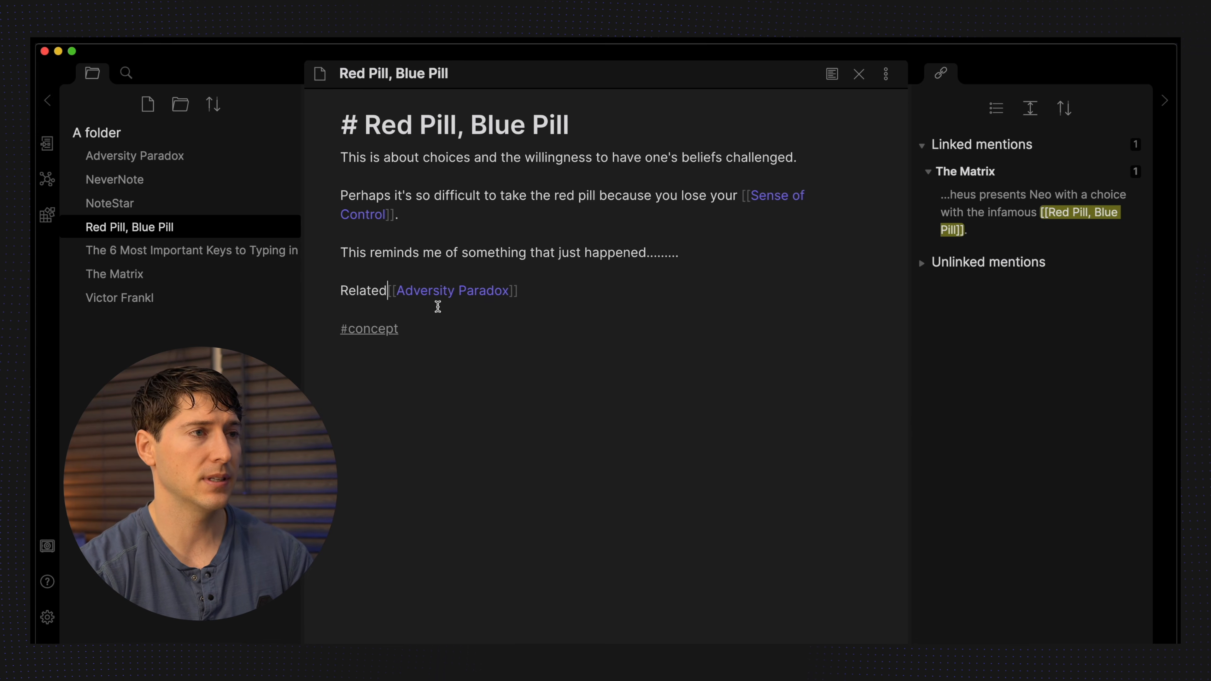
pyautogui.press('Return')
pyautogui.click(340, 290)
pyautogui.write('#Related')
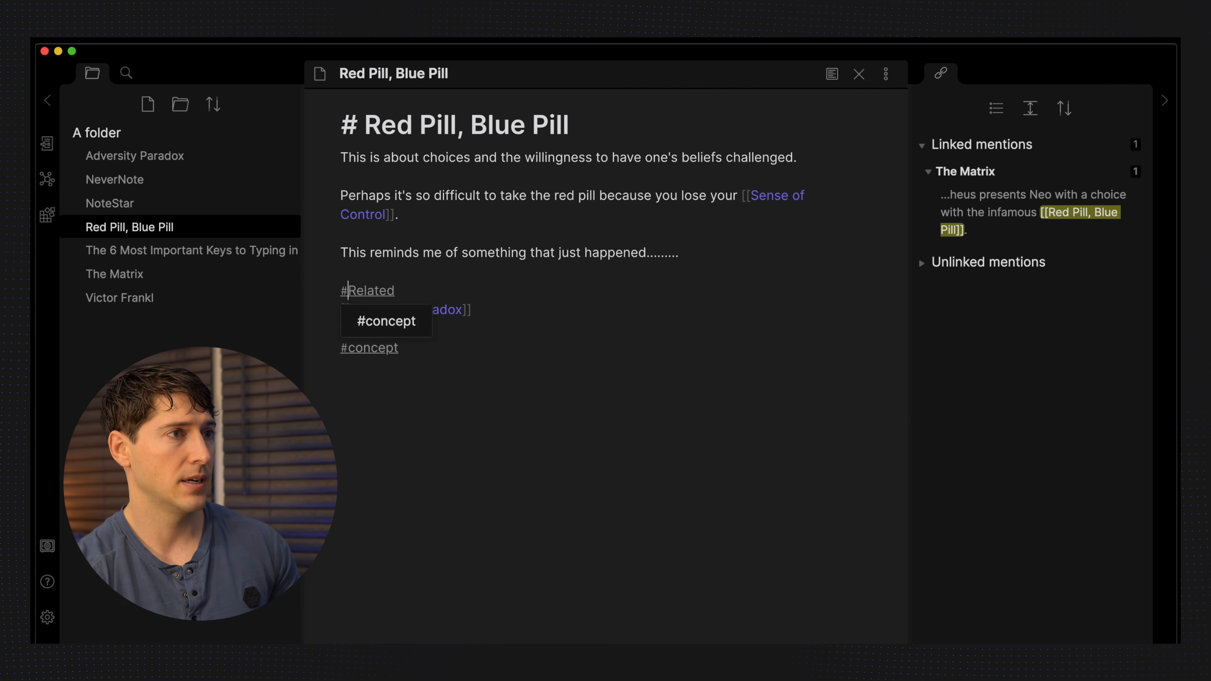
pyautogui.write('##')
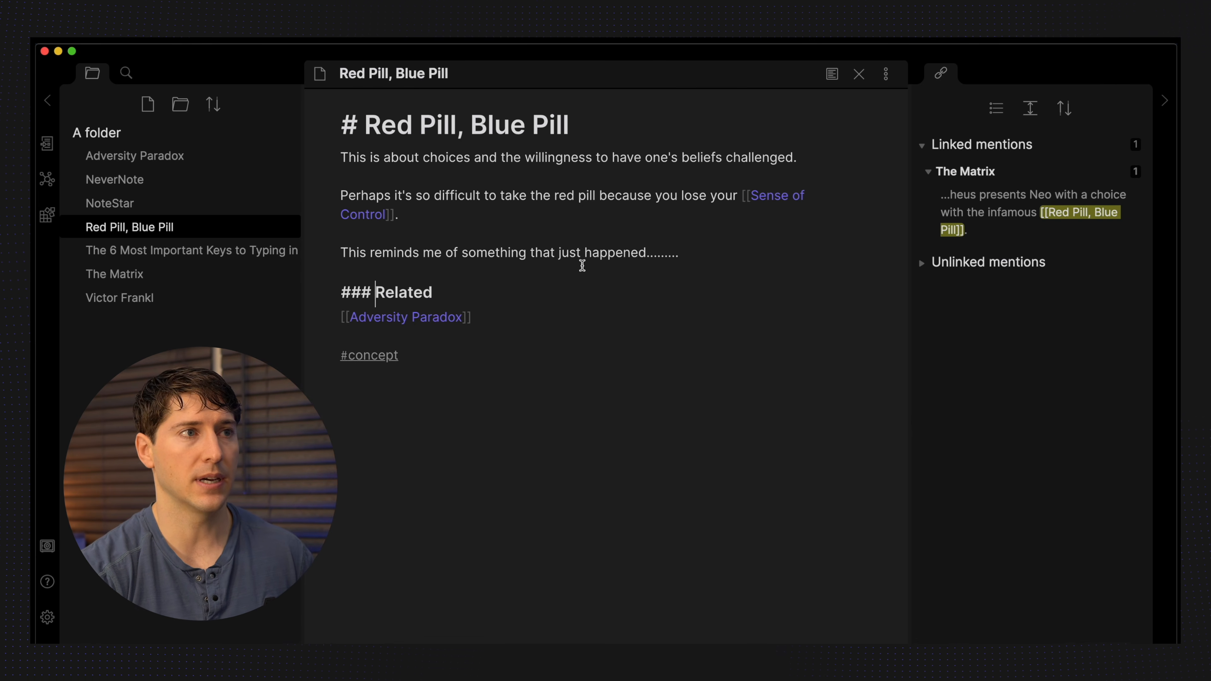
# Try the Related heading with six hash marks, and cut it back to "## Related".
pyautogui.click(361, 292)
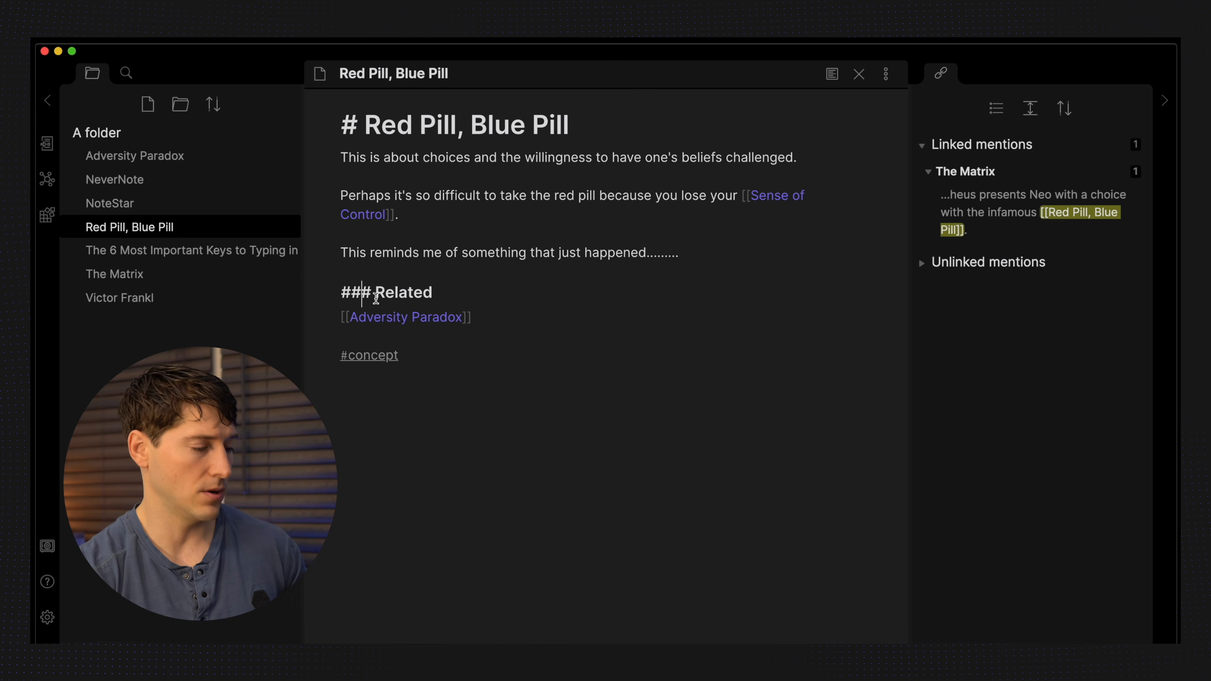
pyautogui.write('###')
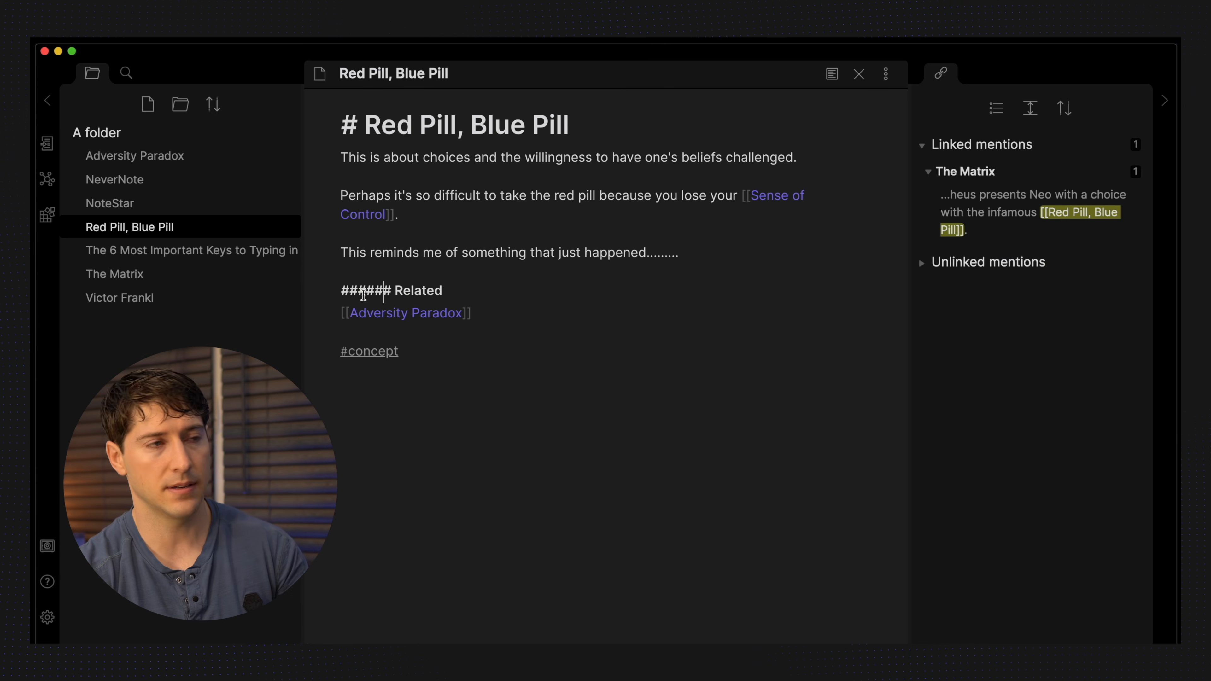
pyautogui.press('BackSpace')
pyautogui.press('BackSpace')
pyautogui.press('BackSpace')
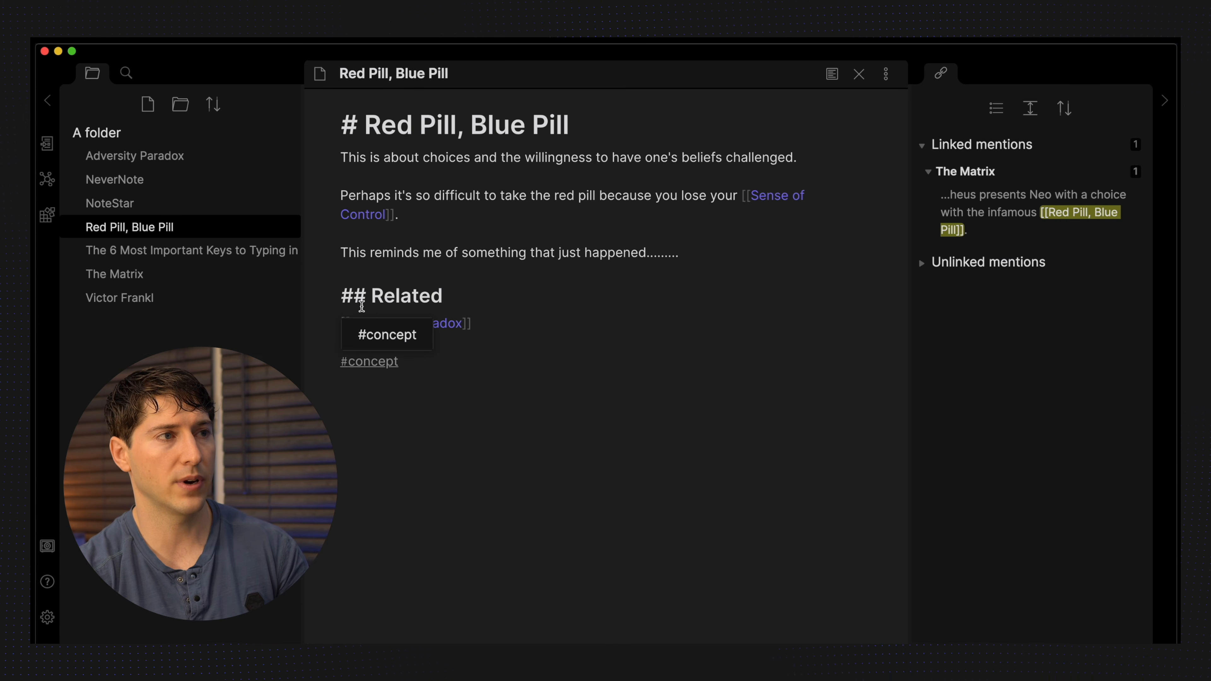
# Try the Related heading with a single hash mark, and set it to "### Related".
pyautogui.press('BackSpace')
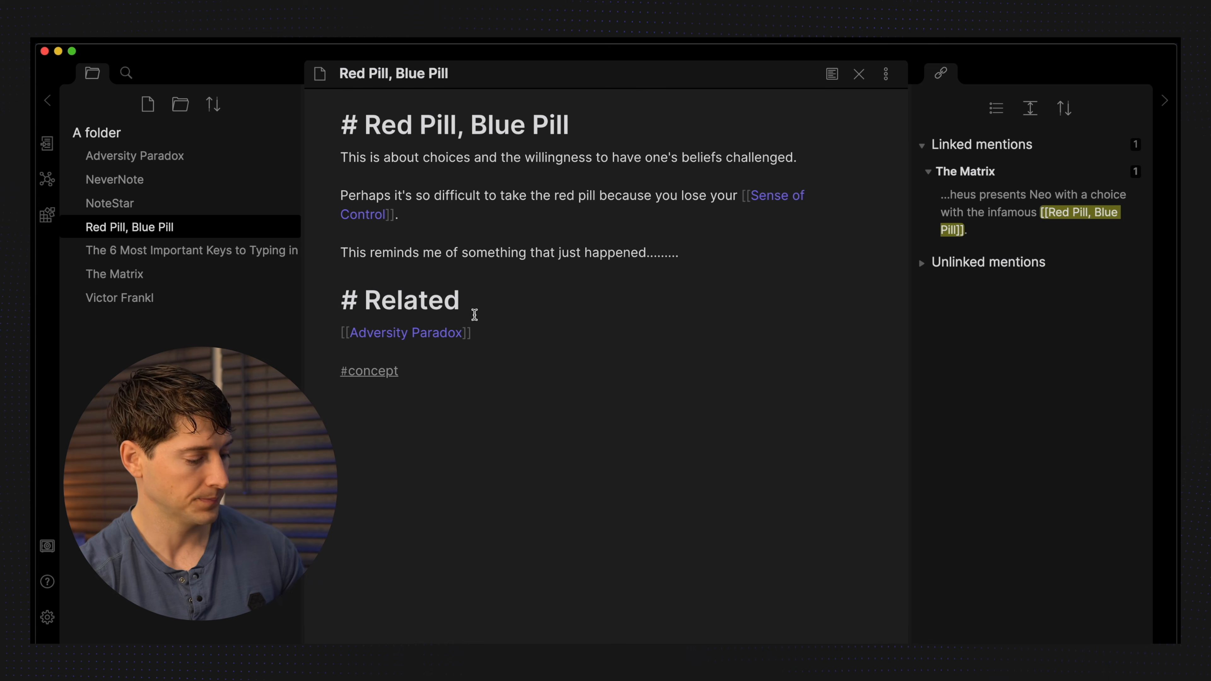
pyautogui.write('##')
pyautogui.click(462, 291)
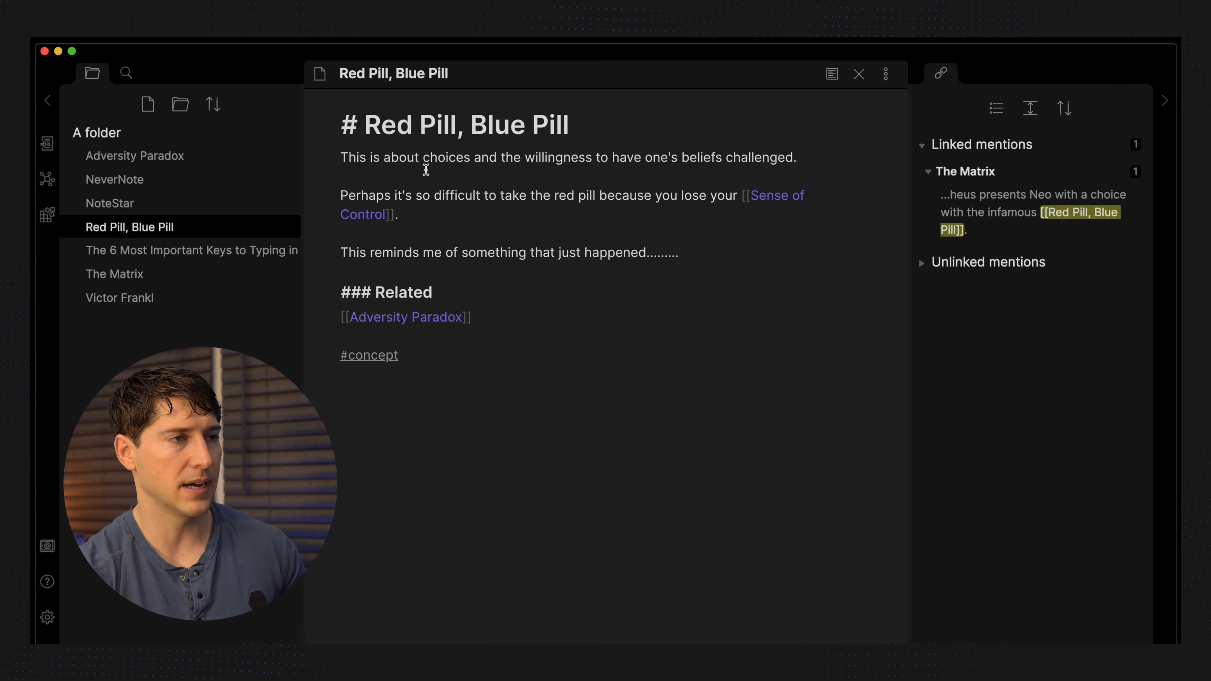
pyautogui.click(487, 288)
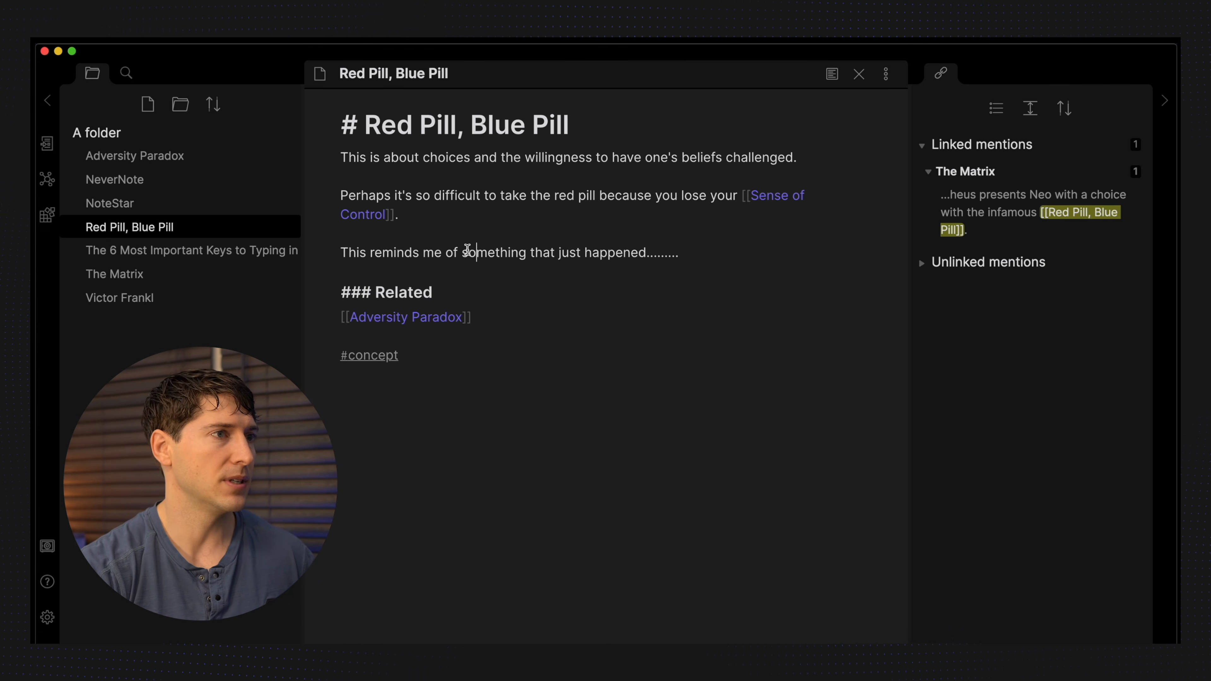
# Open The Matrix note and add its title above the Morpheus sentence as the heading "# The Matrix".
pyautogui.click(229, 251)
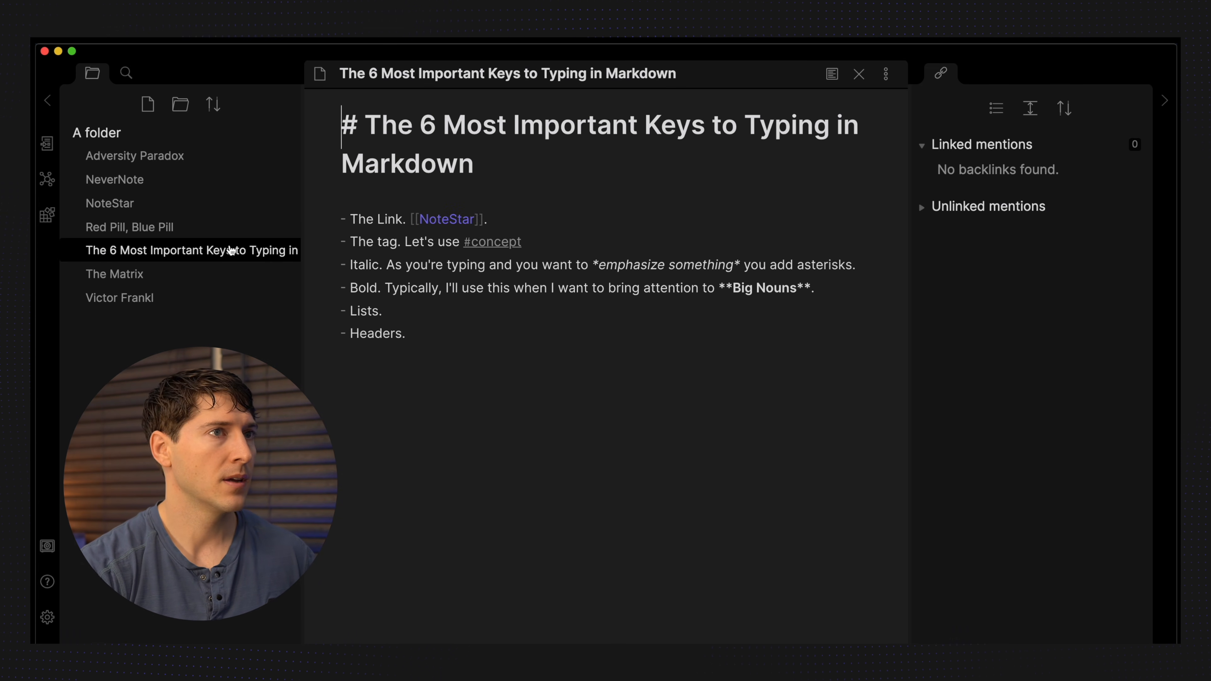
pyautogui.click(165, 276)
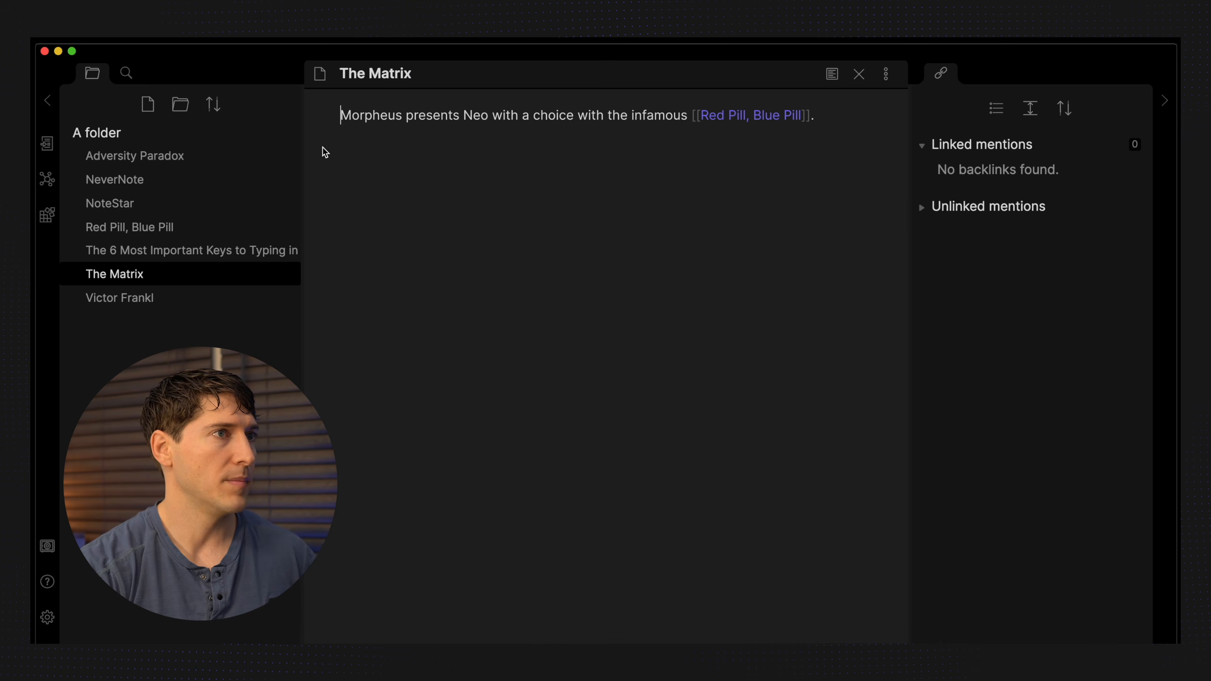
pyautogui.click(393, 65)
pyautogui.press('super+c')
pyautogui.click(342, 117)
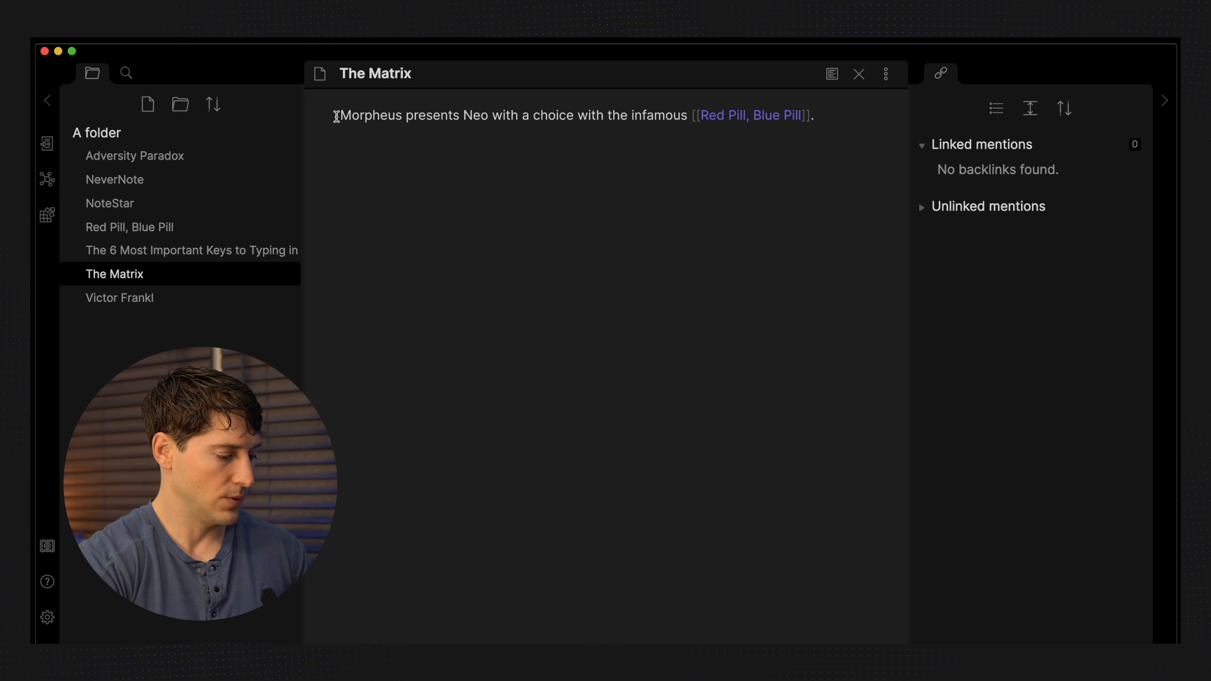
pyautogui.write('#')
pyautogui.press('super+v')
pyautogui.press('Return')
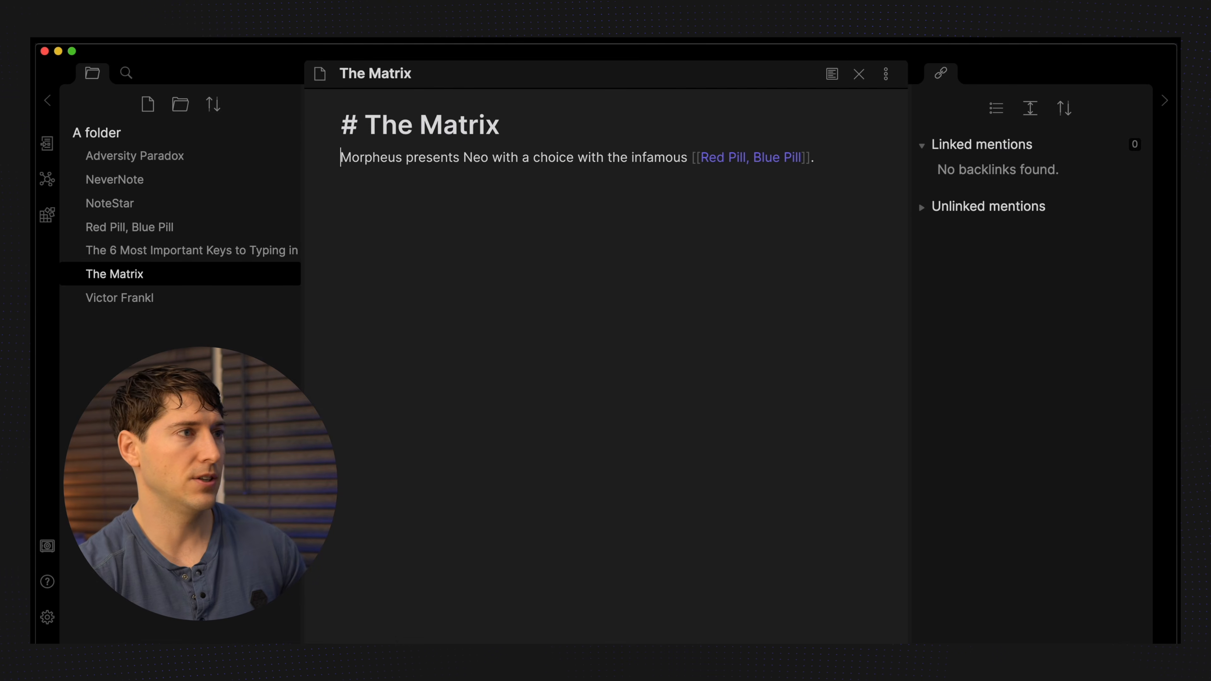
# Open the empty Victor Frankl note and add its title as the heading "# Victor Frankl".
pyautogui.click(117, 297)
pyautogui.doubleClick(389, 76)
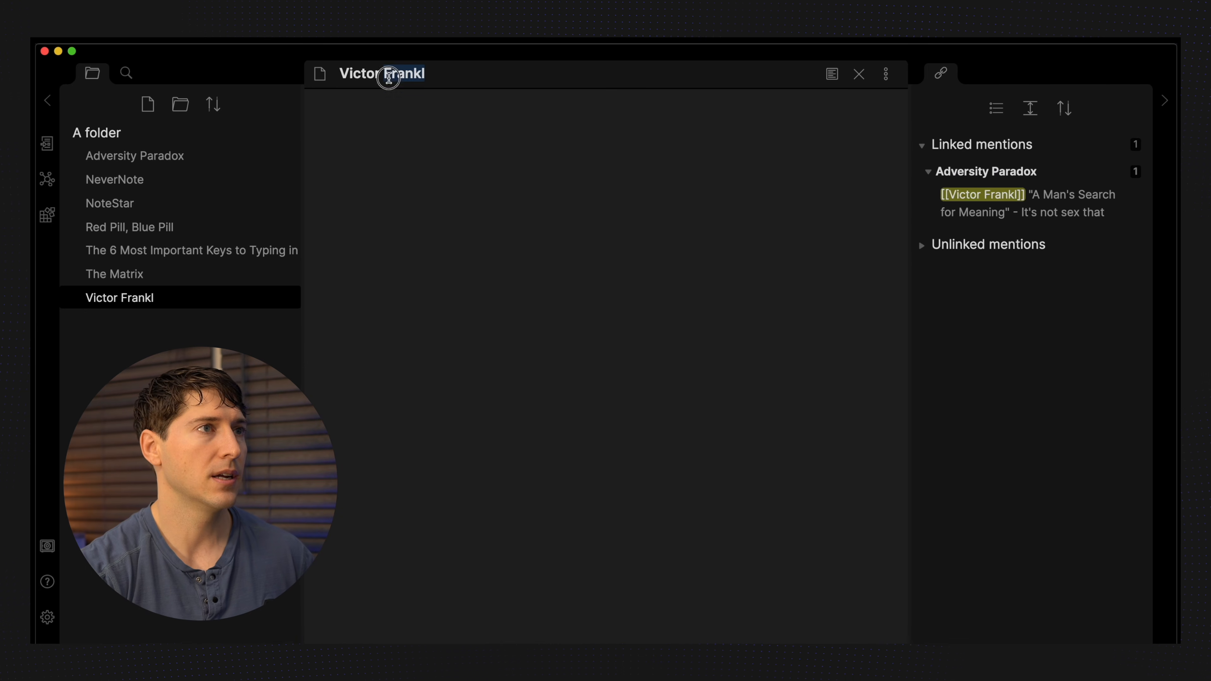
pyautogui.press('super+a')
pyautogui.press('super+c')
pyautogui.click(392, 119)
pyautogui.write('#')
pyautogui.press('super+v')
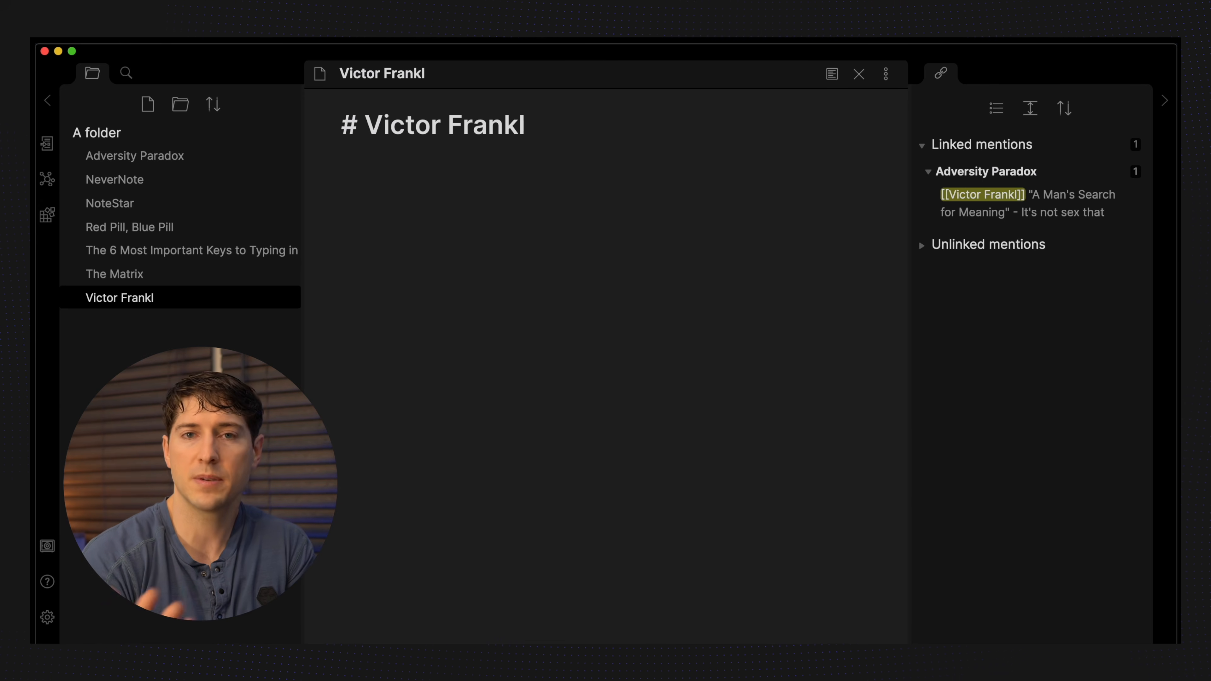
# Add the tag #people below the Victor Frankl heading, and place the cursor on the empty line above it.
pyautogui.write('#')
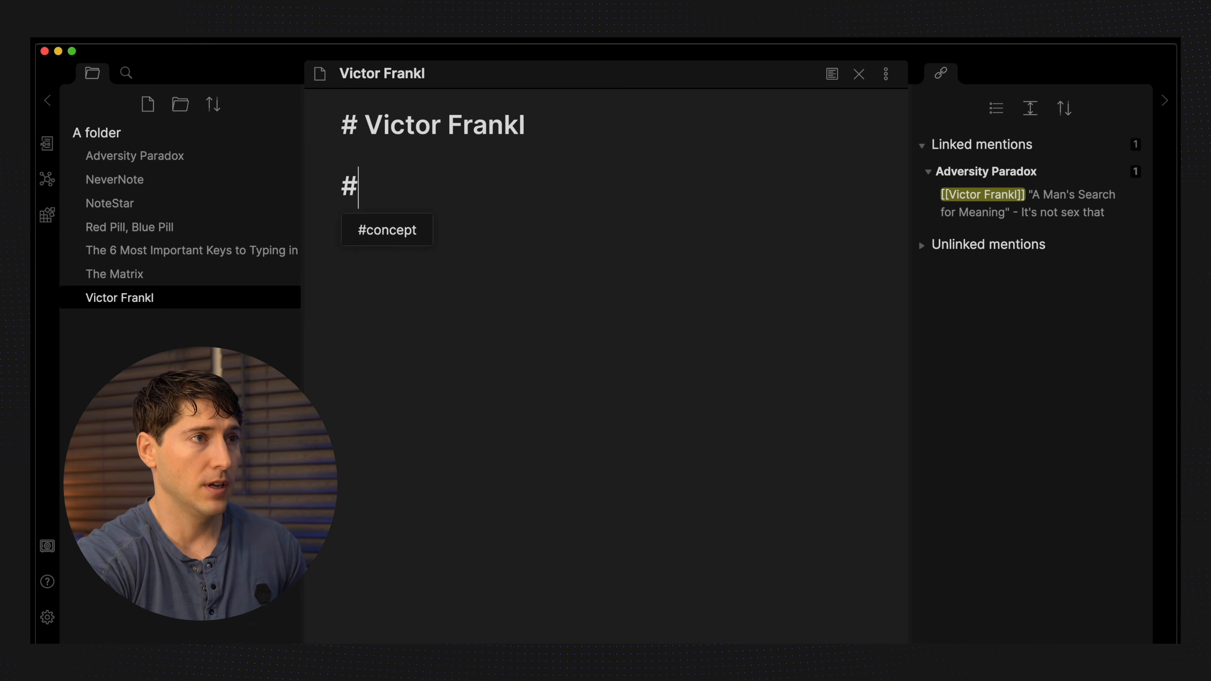
pyautogui.write('pepople')
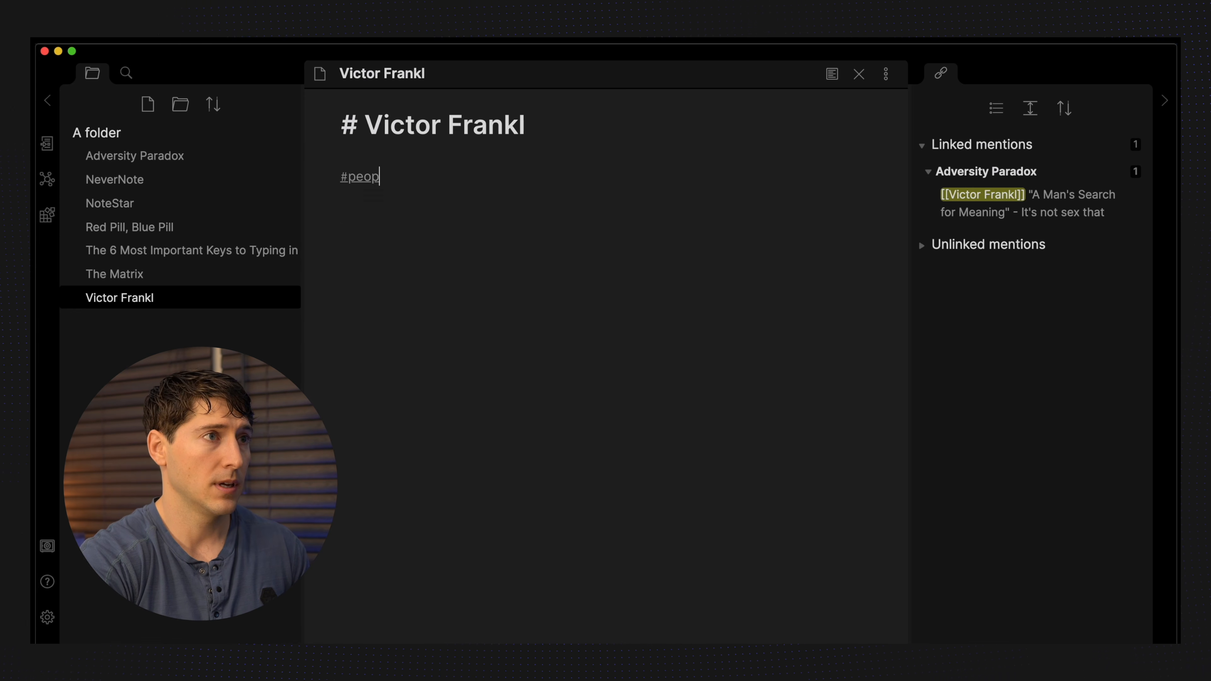
pyautogui.moveTo(414, 172); pyautogui.dragTo(413, 156)
pyautogui.click(414, 158)
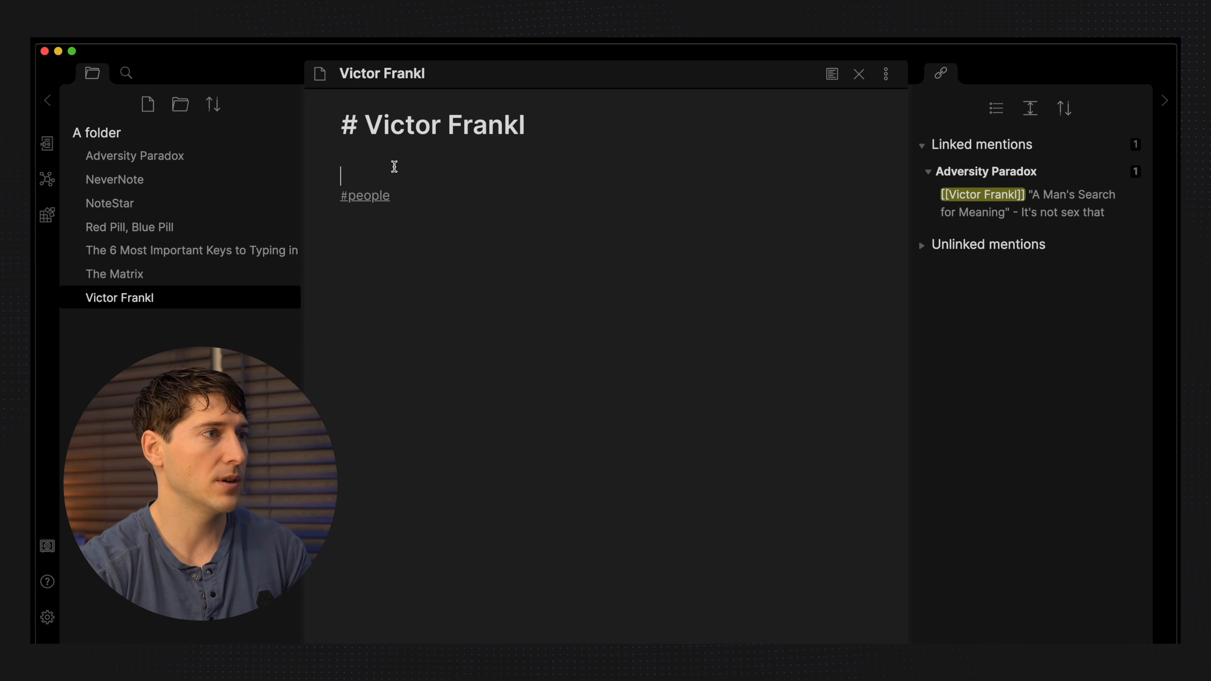
# Open The Matrix note and add the tag #movie below its text.
pyautogui.click(154, 273)
pyautogui.press('Return')
pyautogui.press('Return')
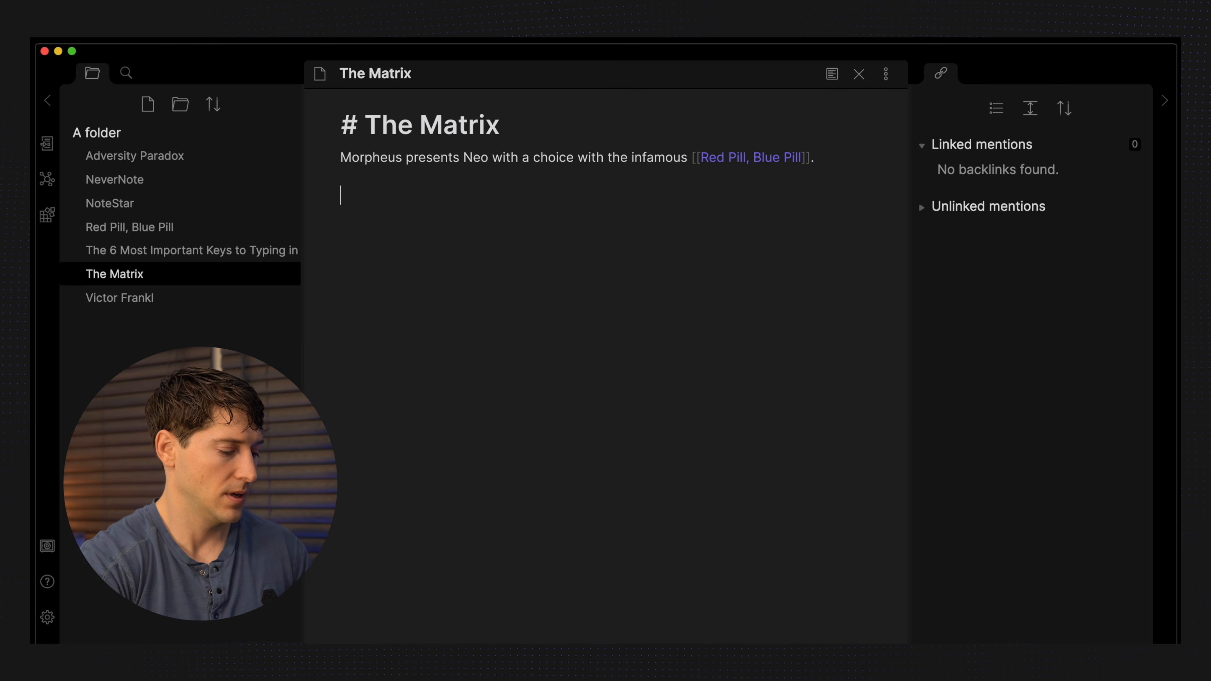
pyautogui.write('#movie')
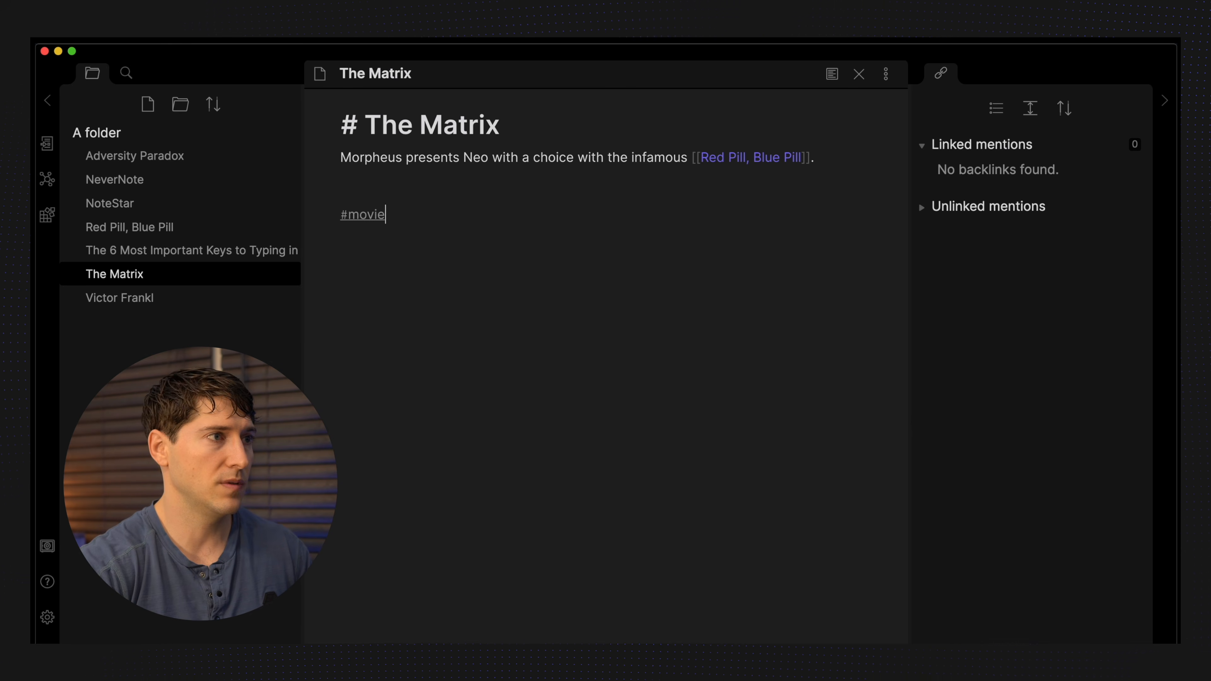
# Open The 6 Most Important Keys to Typing in Markdown note and add the tag #PKM below the bullet list.
pyautogui.click(248, 252)
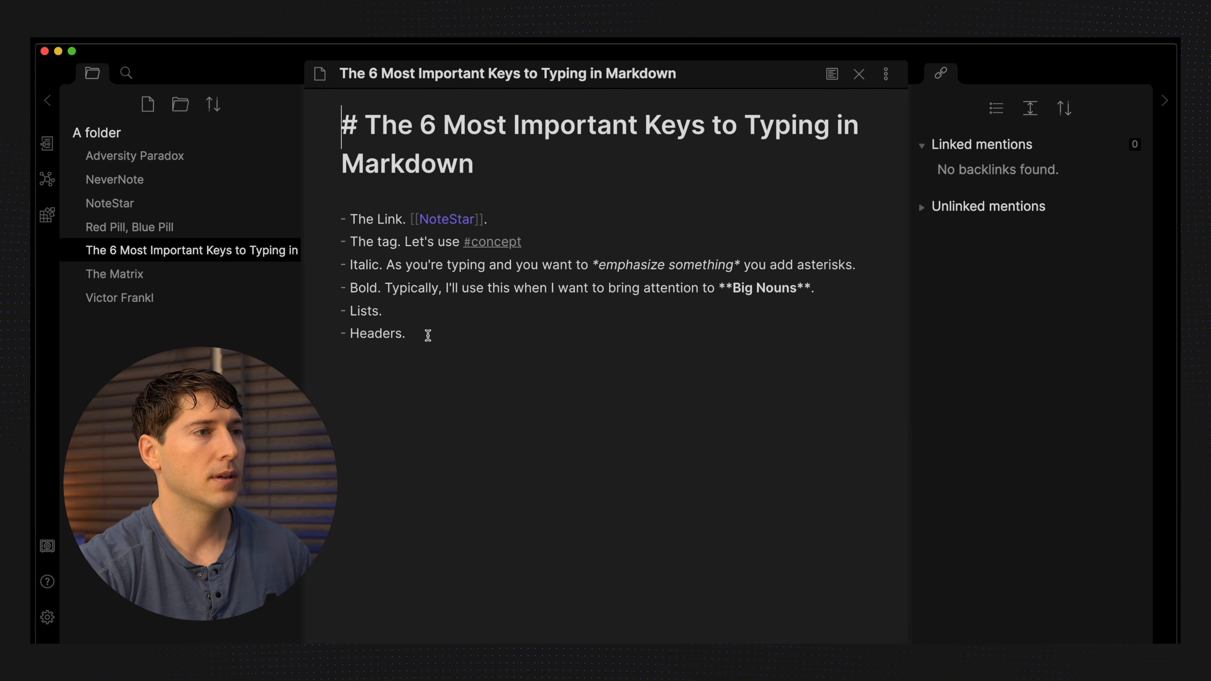
pyautogui.click(419, 387)
pyautogui.press('Return')
pyautogui.press('Return')
pyautogui.press('Return')
pyautogui.write('#PKM')
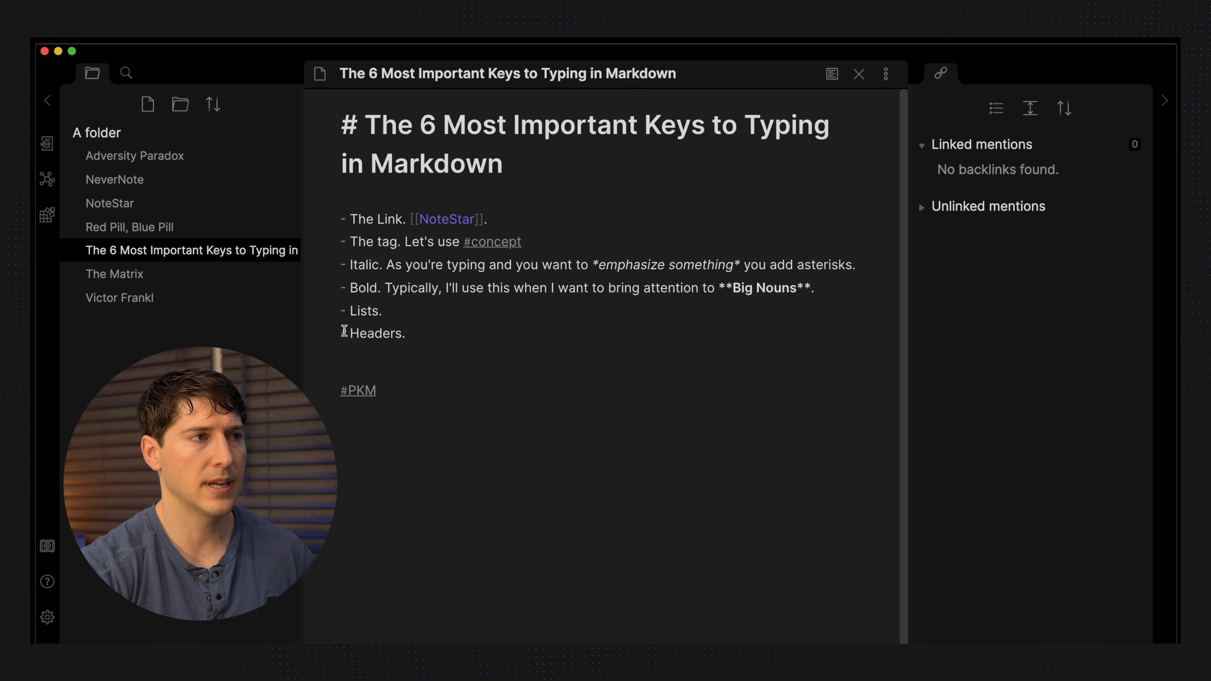
pyautogui.click(188, 227)
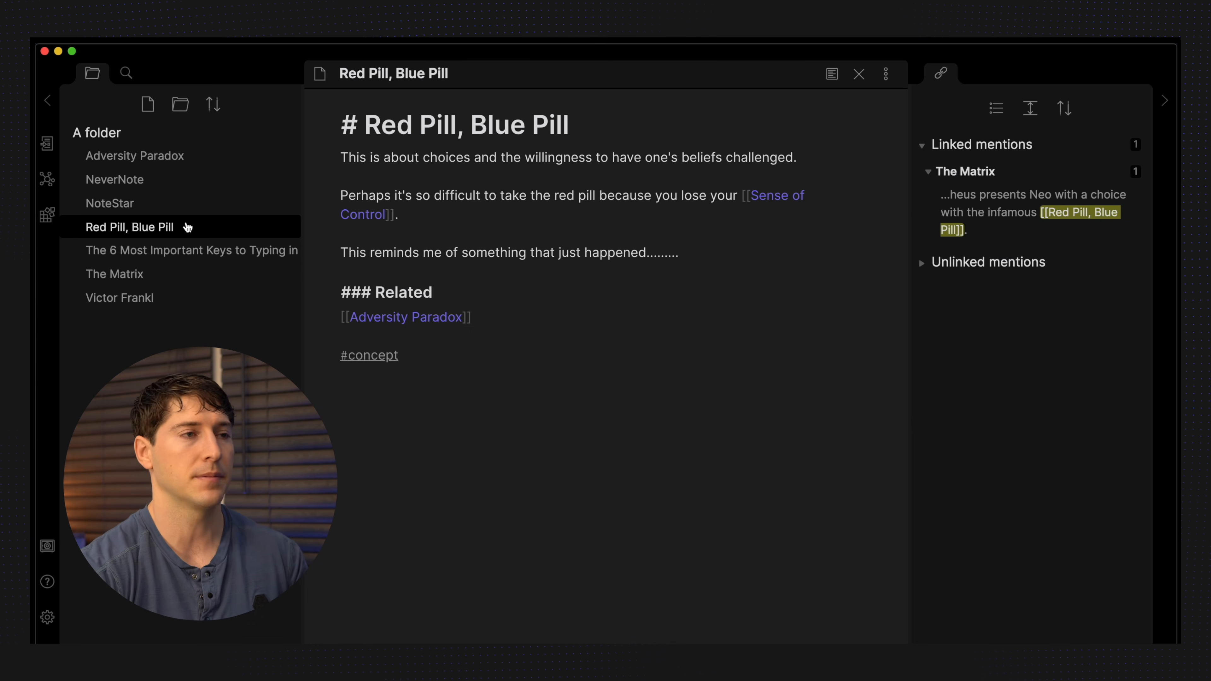
pyautogui.click(195, 257)
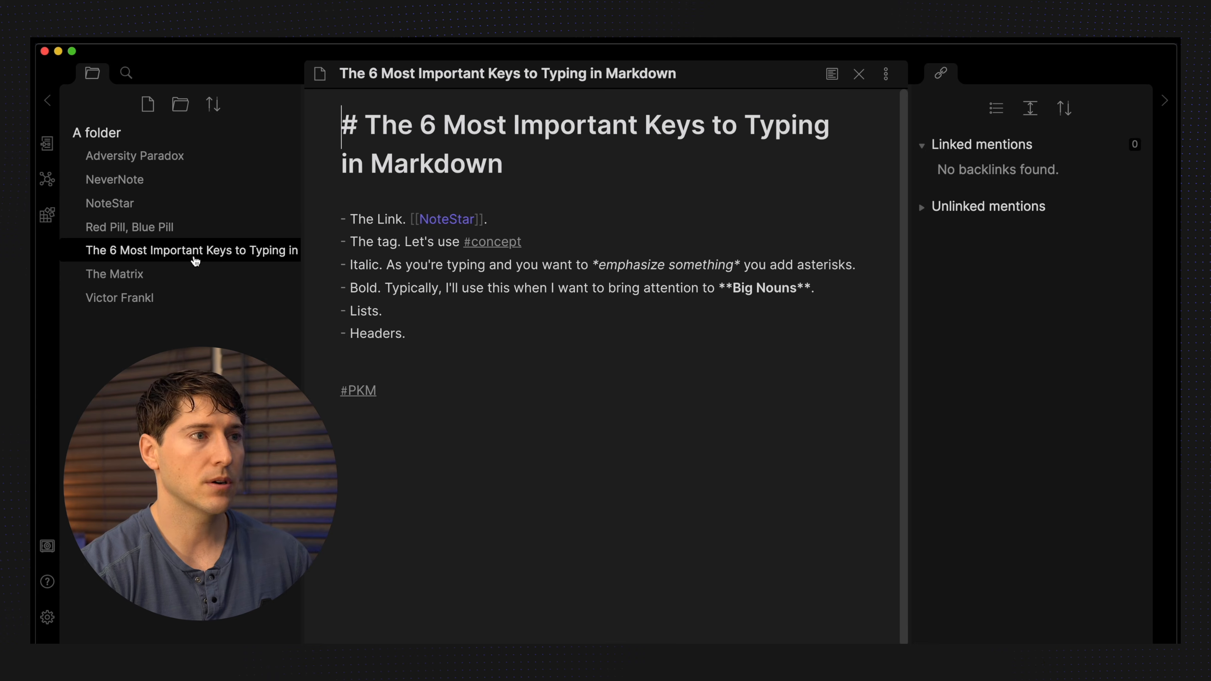
pyautogui.click(122, 274)
pyautogui.click(117, 298)
pyautogui.click(126, 227)
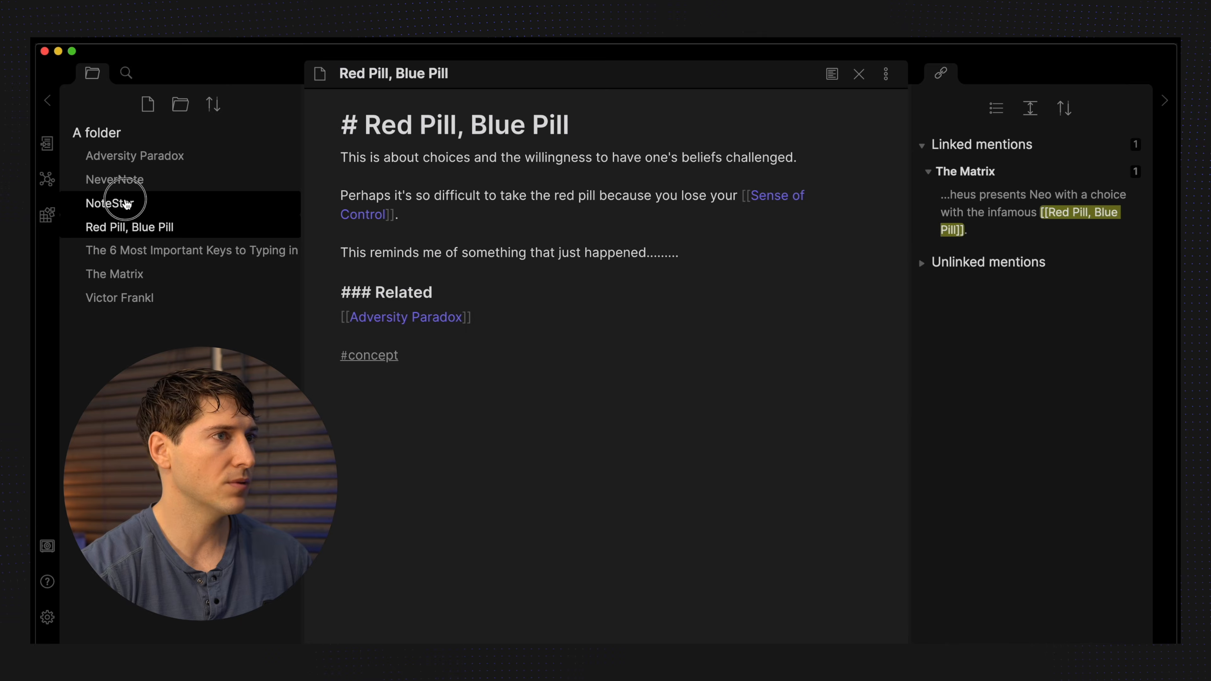
# Open the NoteStar note and add the tag #people below "Hi, a new note.".
pyautogui.click(127, 204)
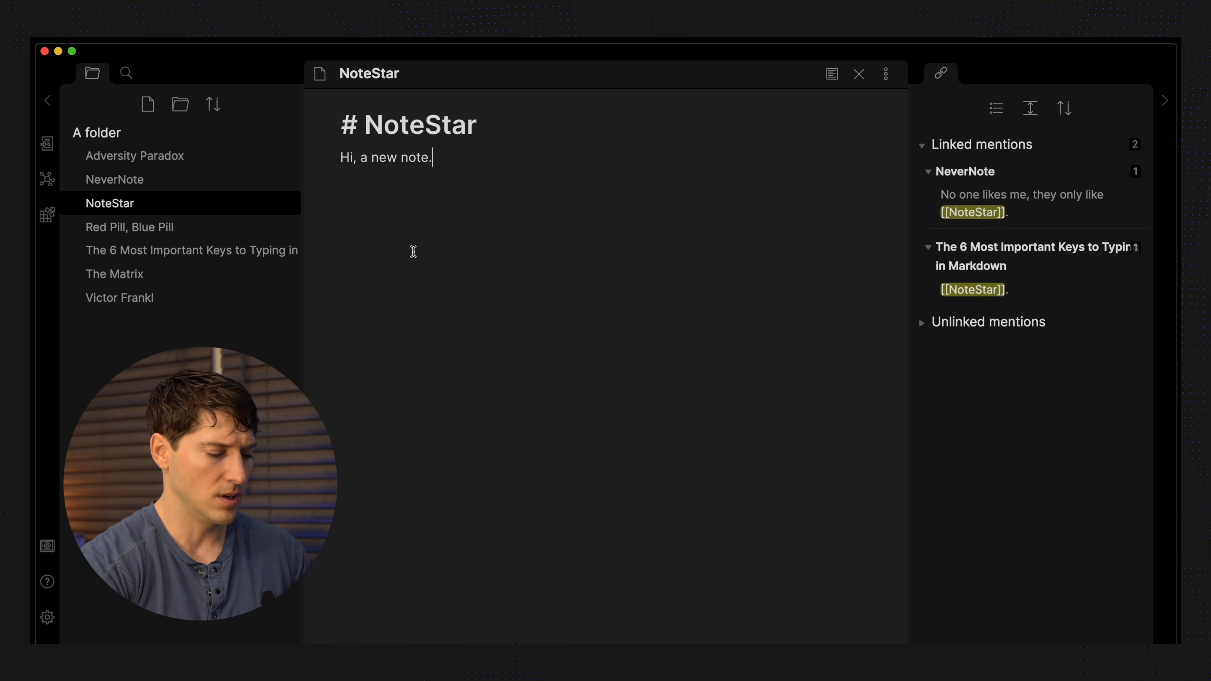
pyautogui.press('Return')
pyautogui.press('Return')
pyautogui.write('#people')
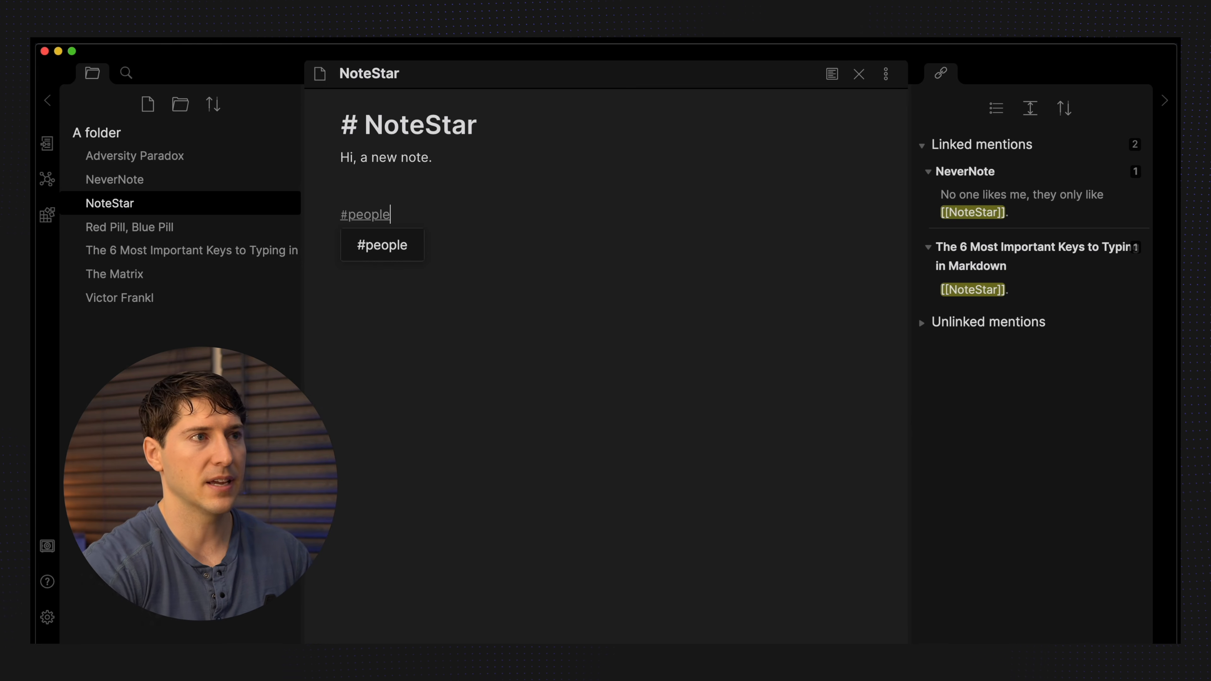
pyautogui.press('Escape')
# Open the NeverNote note and add the tag #people below its text.
pyautogui.click(143, 180)
pyautogui.click(350, 262)
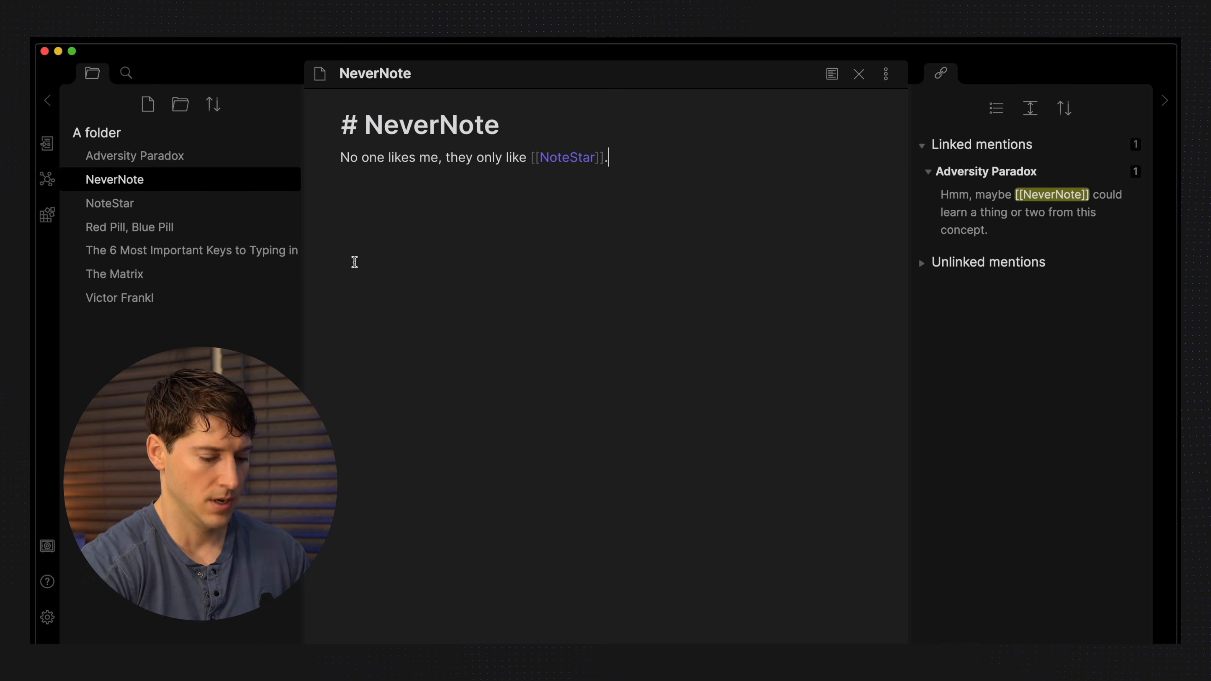
pyautogui.press('Return')
pyautogui.write('#people')
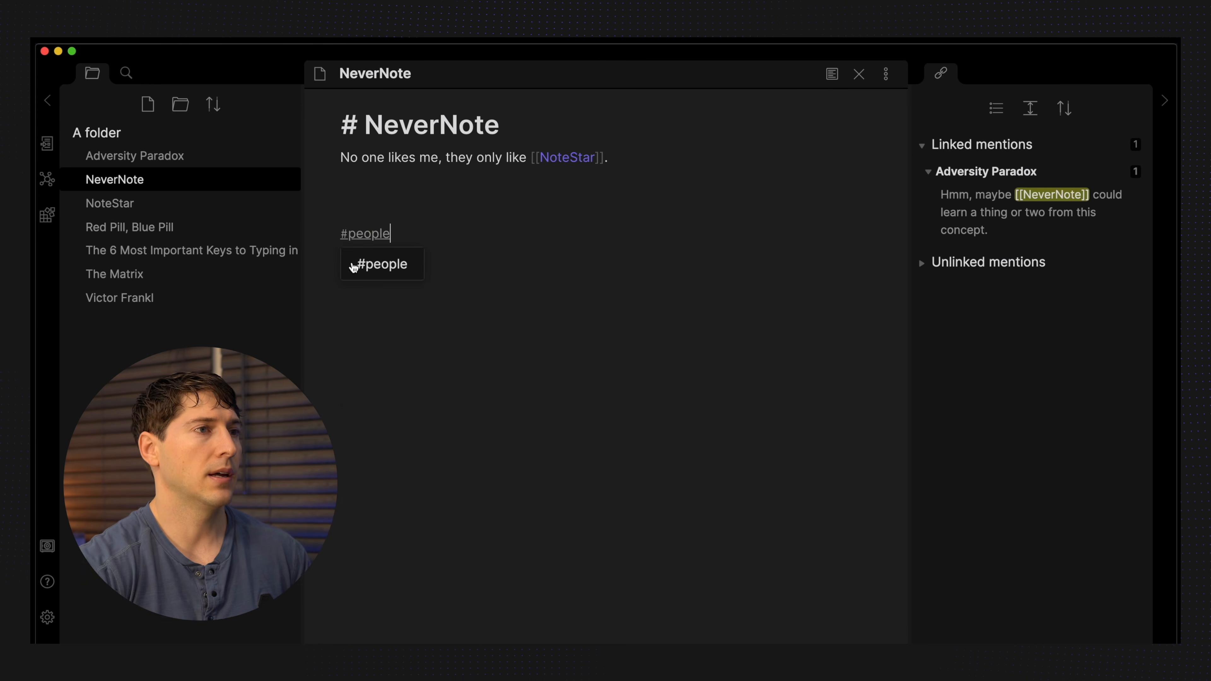
pyautogui.press('Escape')
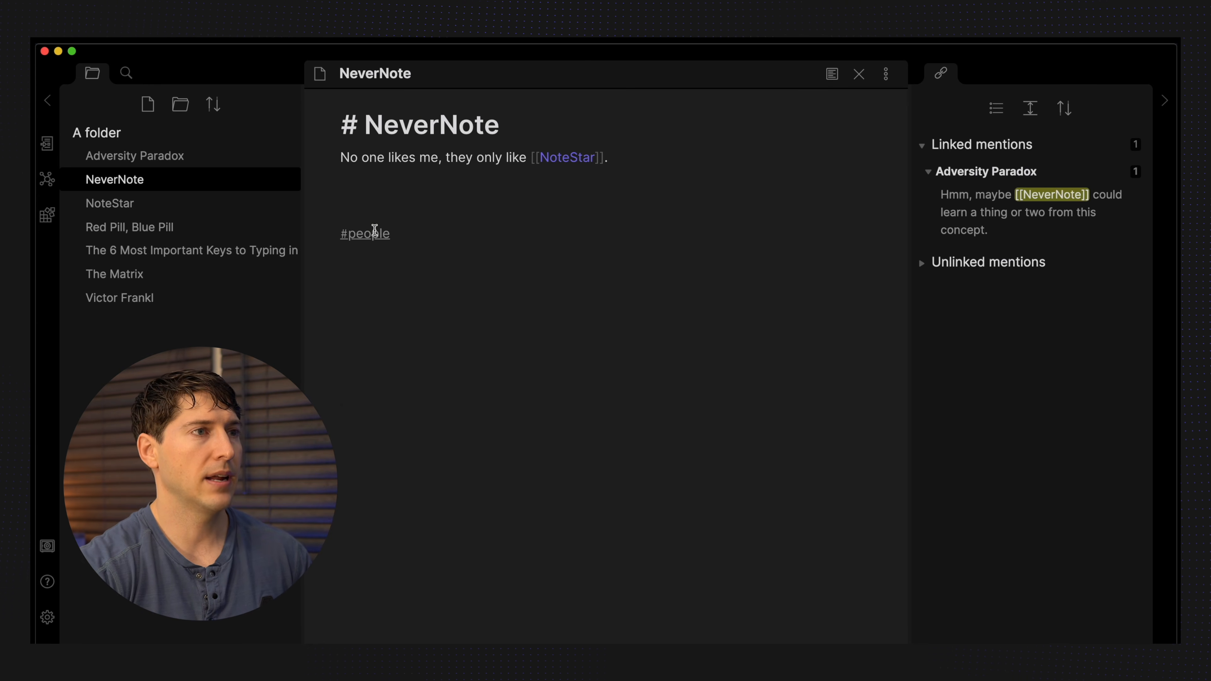
# Search the vault for notes tagged #people, and delete that tag from the NeverNote note.
pyautogui.click(372, 233)
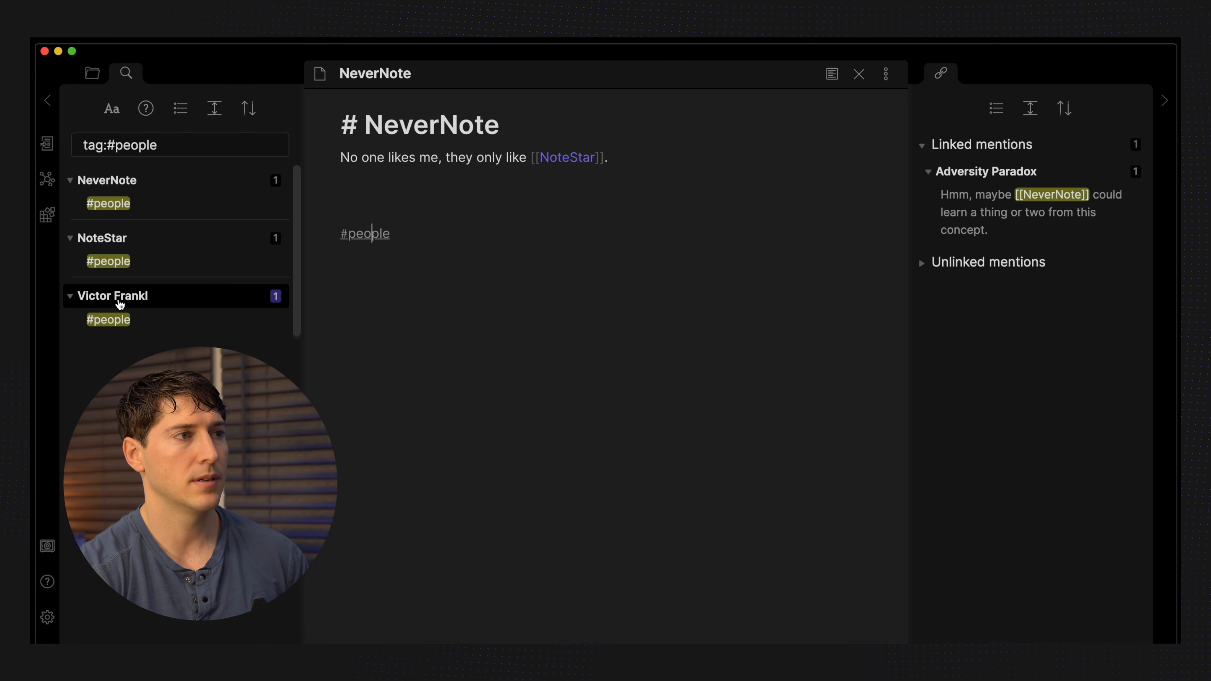
pyautogui.click(93, 74)
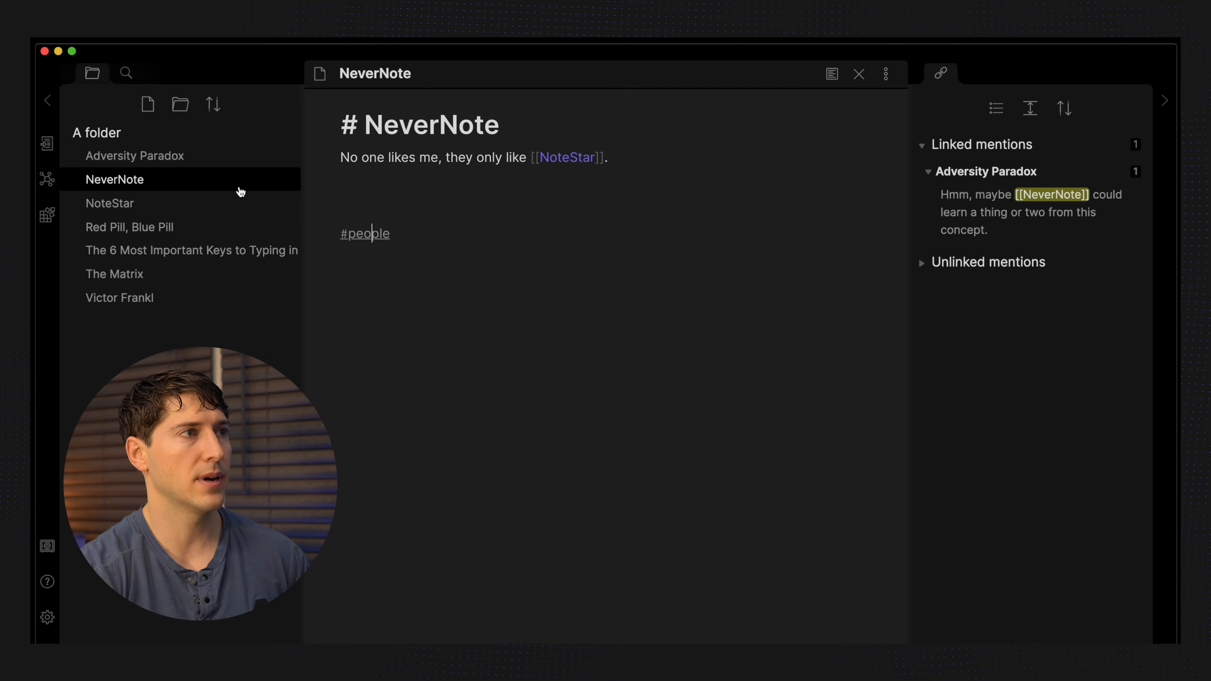
pyautogui.moveTo(443, 232); pyautogui.dragTo(335, 234)
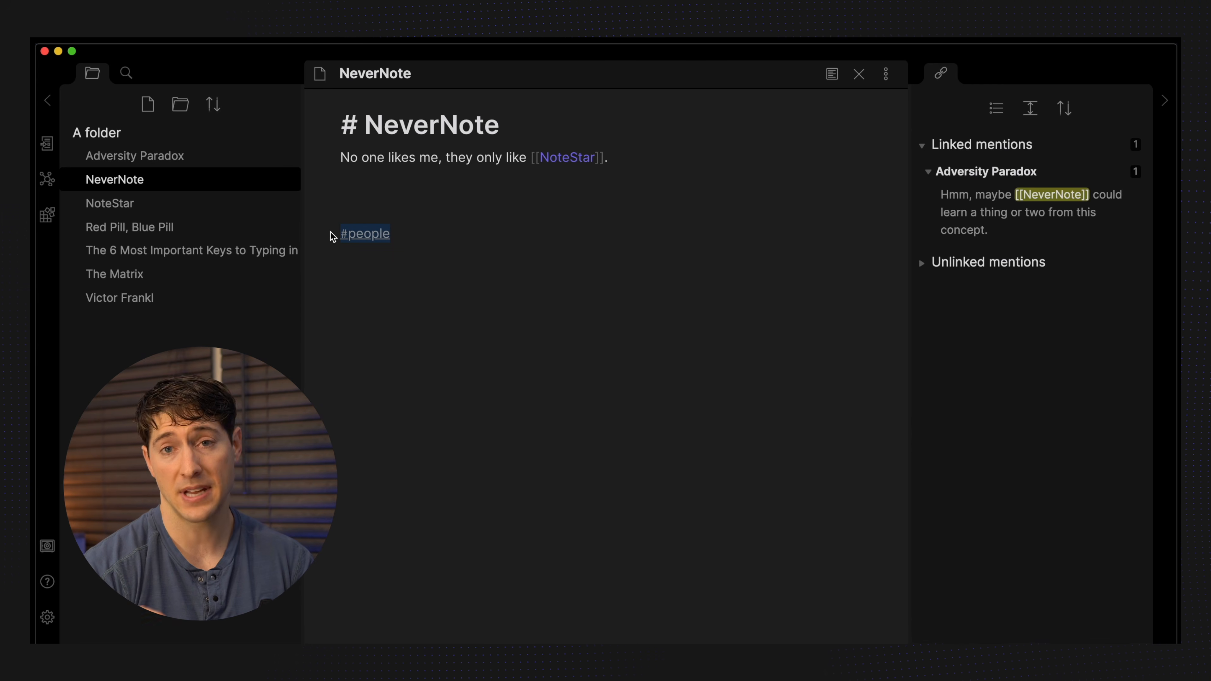
pyautogui.press('BackSpace')
# Duplicate the whole bullet list in The 6 Most Important Keys to Typing in Markdown note, placing the copy below the original.
pyautogui.click(281, 250)
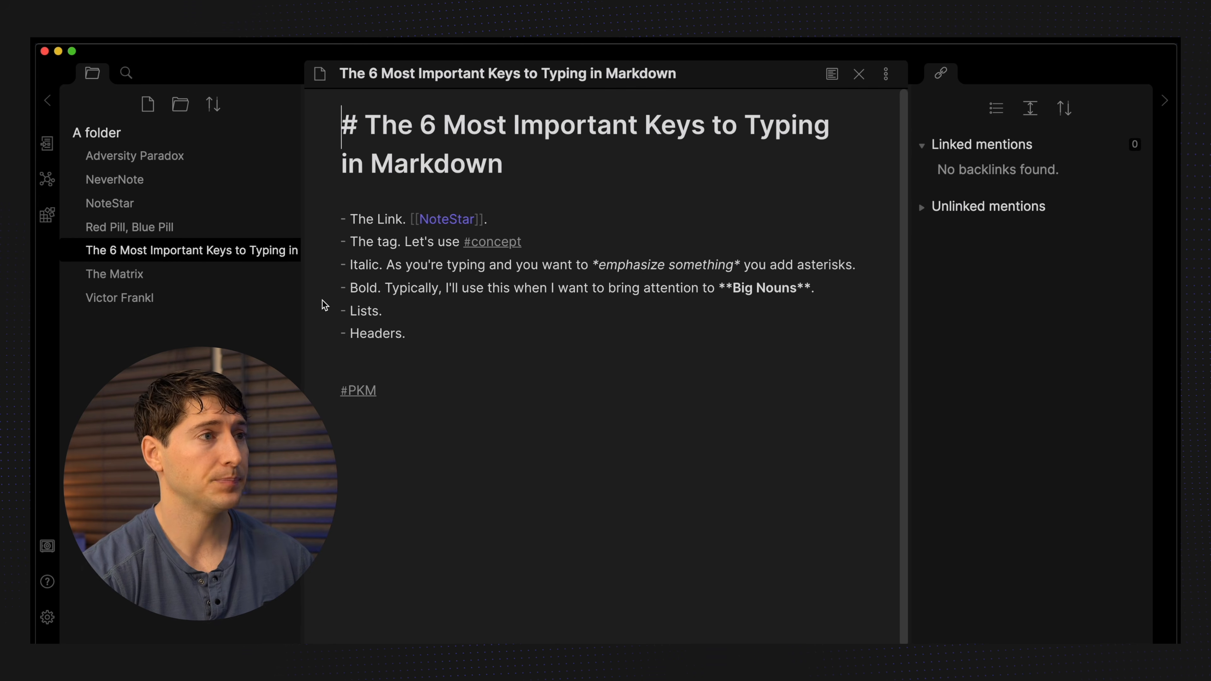
pyautogui.moveTo(422, 336); pyautogui.dragTo(330, 225)
pyautogui.press('super+c')
pyautogui.click(439, 338)
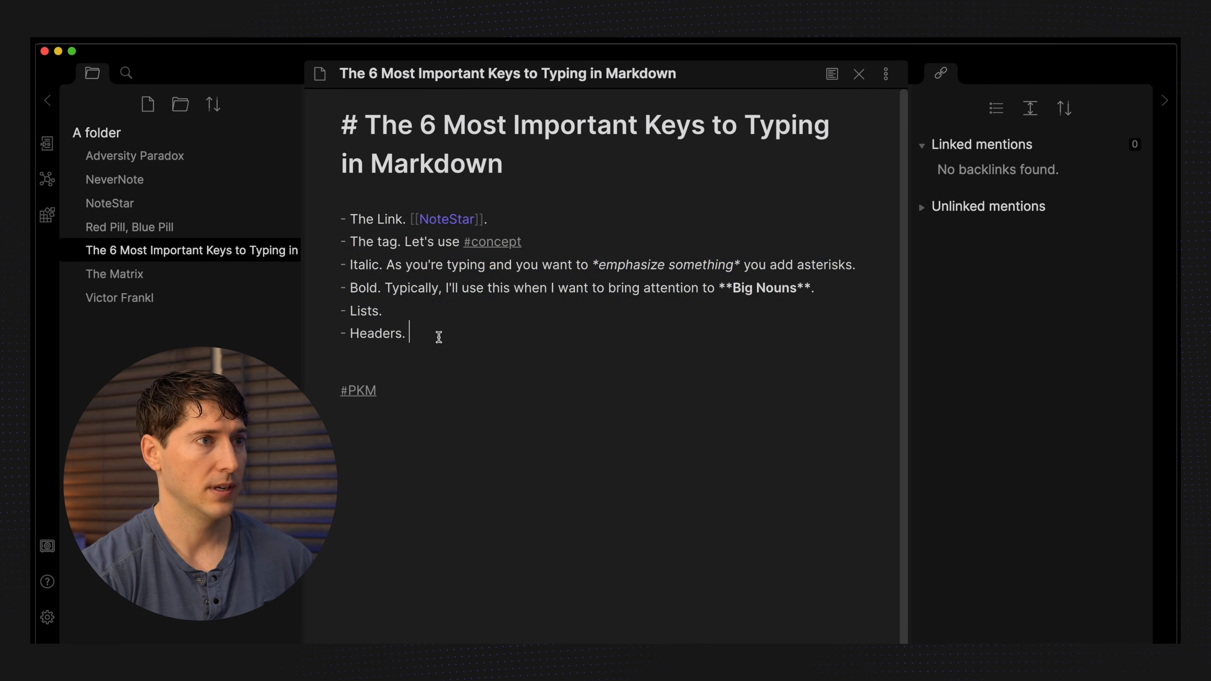
pyautogui.press('Return')
pyautogui.press('Return')
pyautogui.press('super+v')
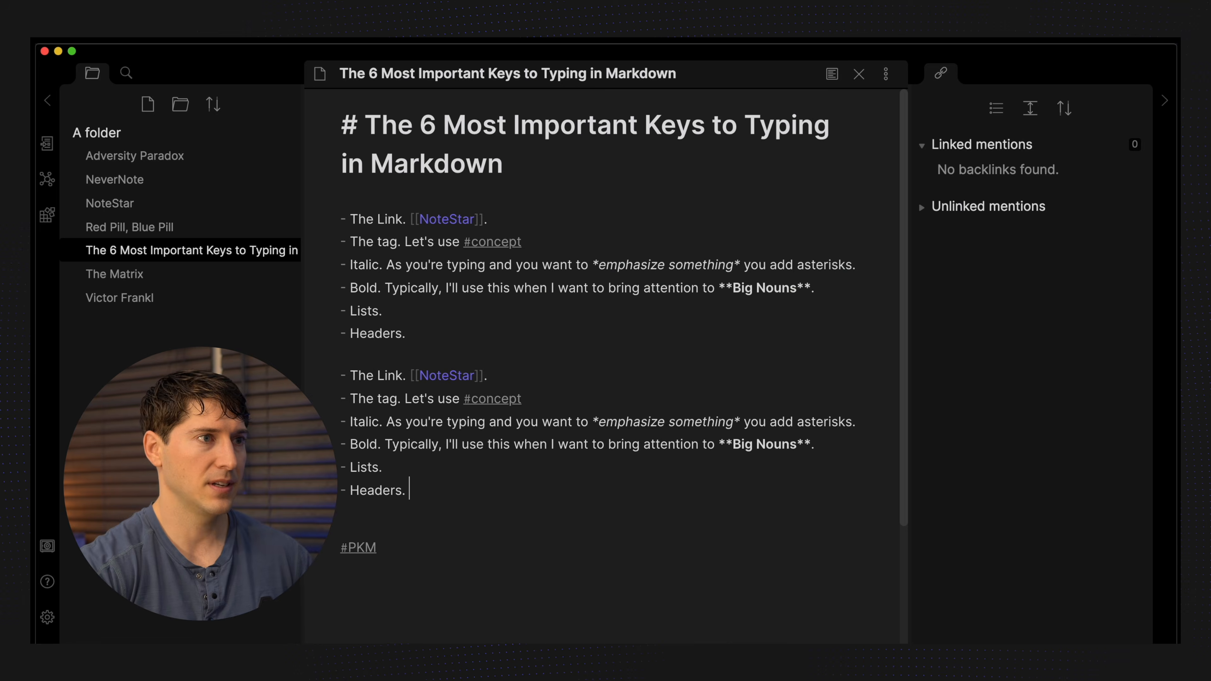
# Replace the dashes of the Link and tag items in the duplicated list with the numbers 1. and 2.
pyautogui.click(342, 374)
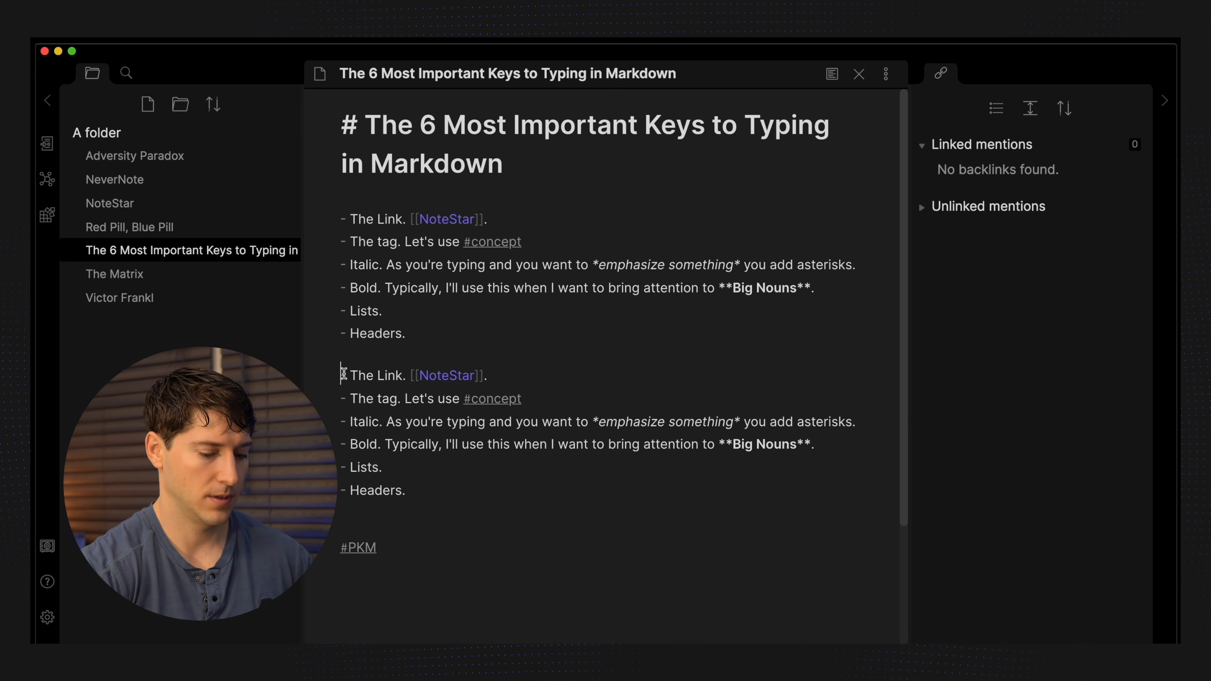
pyautogui.press('Delete')
pyautogui.press('Delete')
pyautogui.write('1.')
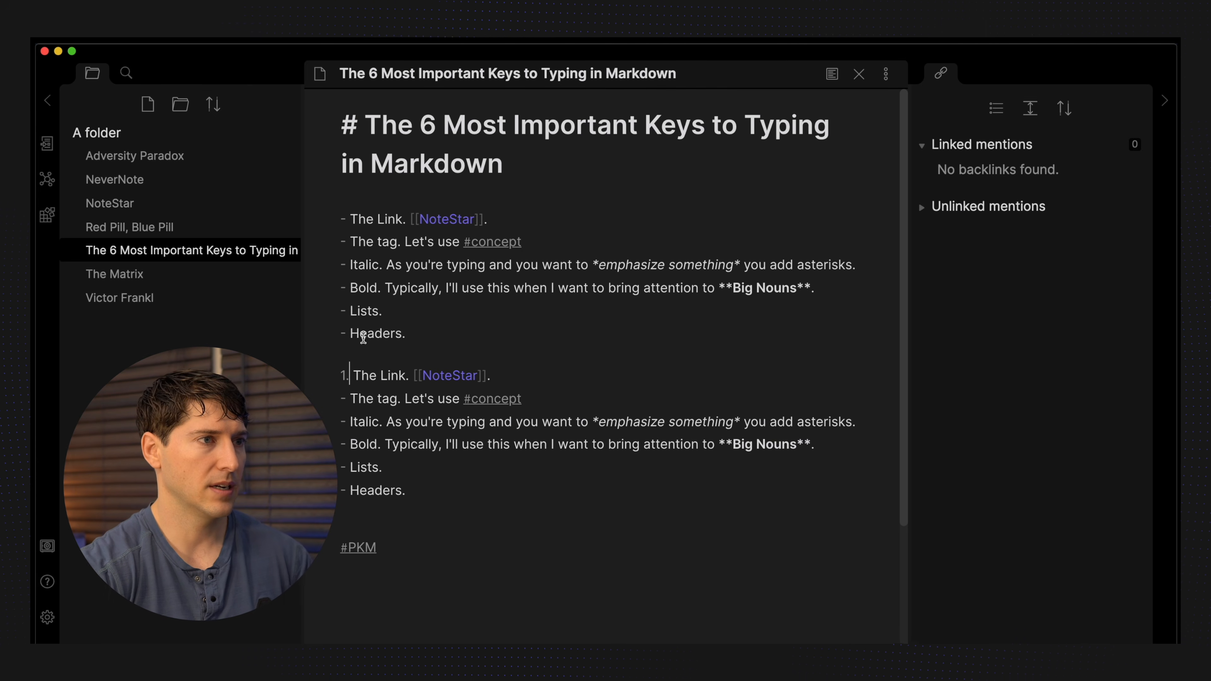
pyautogui.click(341, 395)
pyautogui.press('Delete')
pyautogui.press('Delete')
pyautogui.write('2.')
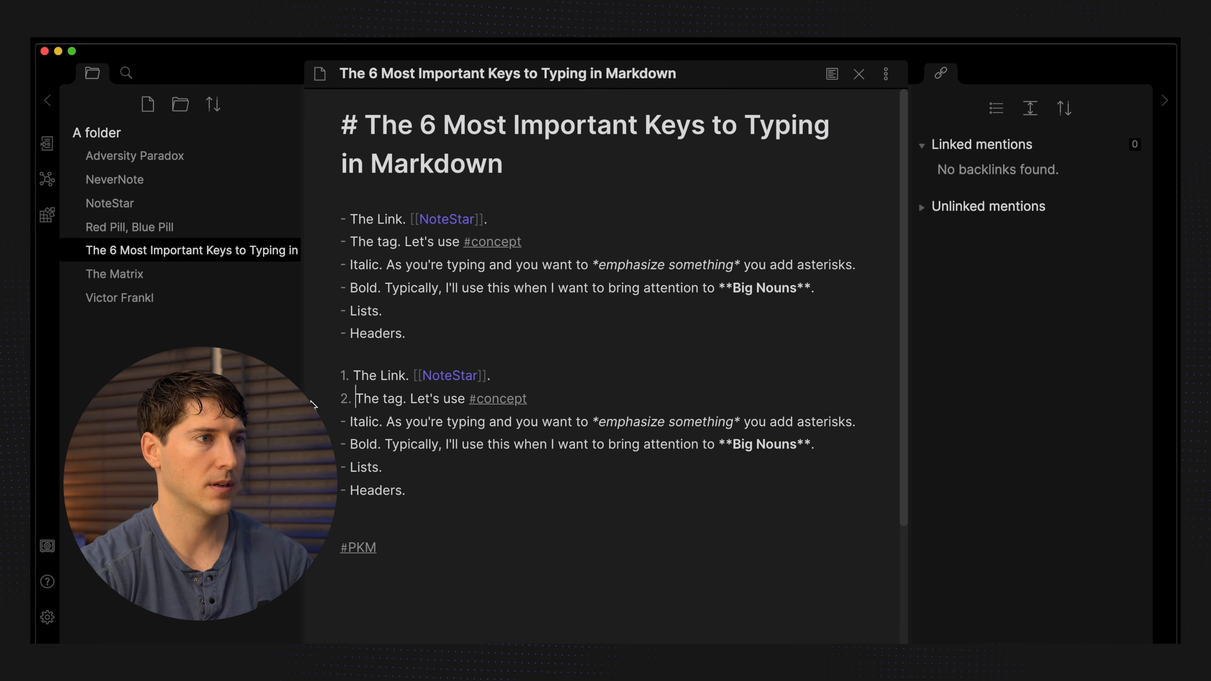
# Replace the dashes of the Italic and Bold items in the duplicated list with the numbers 3. and 4.
pyautogui.click(336, 418)
pyautogui.press('Delete')
pyautogui.press('Delete')
pyautogui.write('3.')
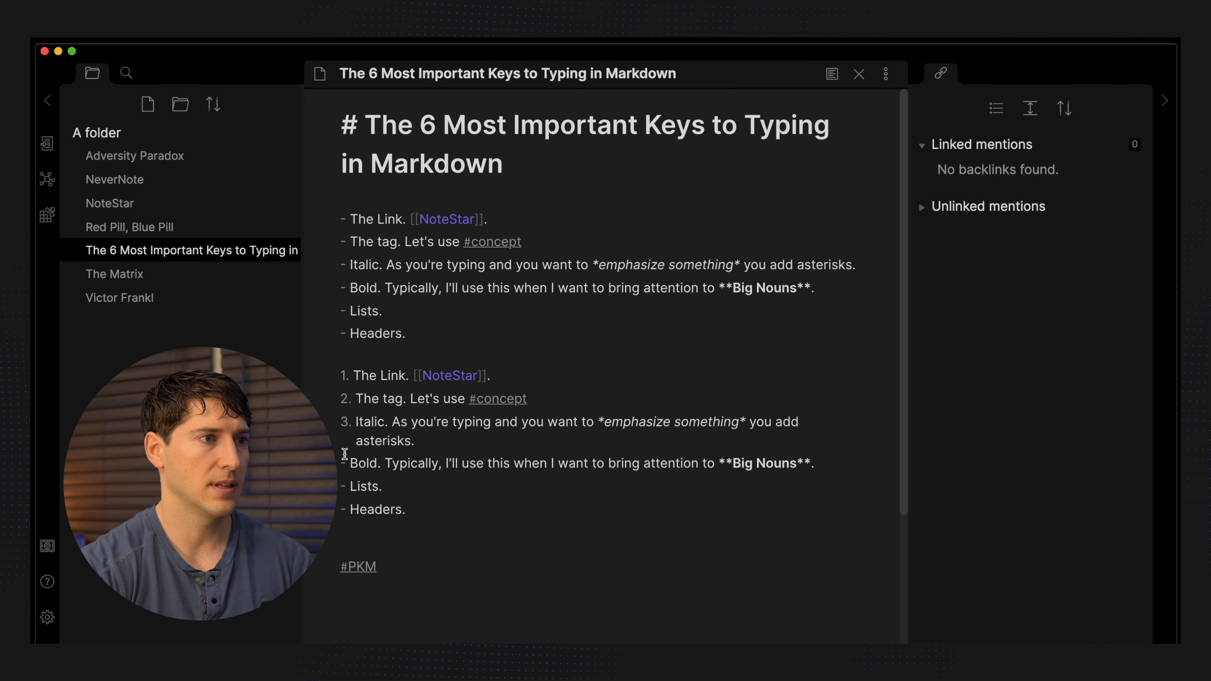
pyautogui.click(339, 462)
pyautogui.press('Delete')
pyautogui.press('Delete')
pyautogui.write('4.')
# Replace the dashes of the Lists and Headers items in the duplicated list with the numbers 5. and 6.
pyautogui.click(337, 496)
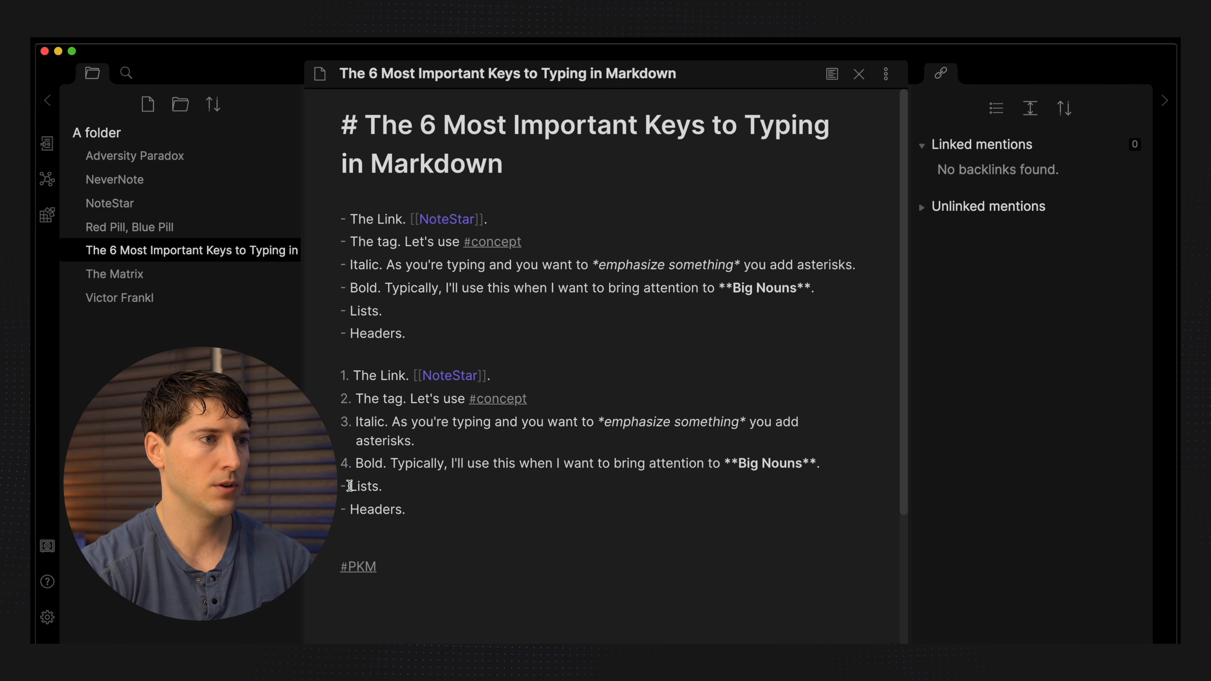
pyautogui.press('Delete')
pyautogui.press('Delete')
pyautogui.write('5.')
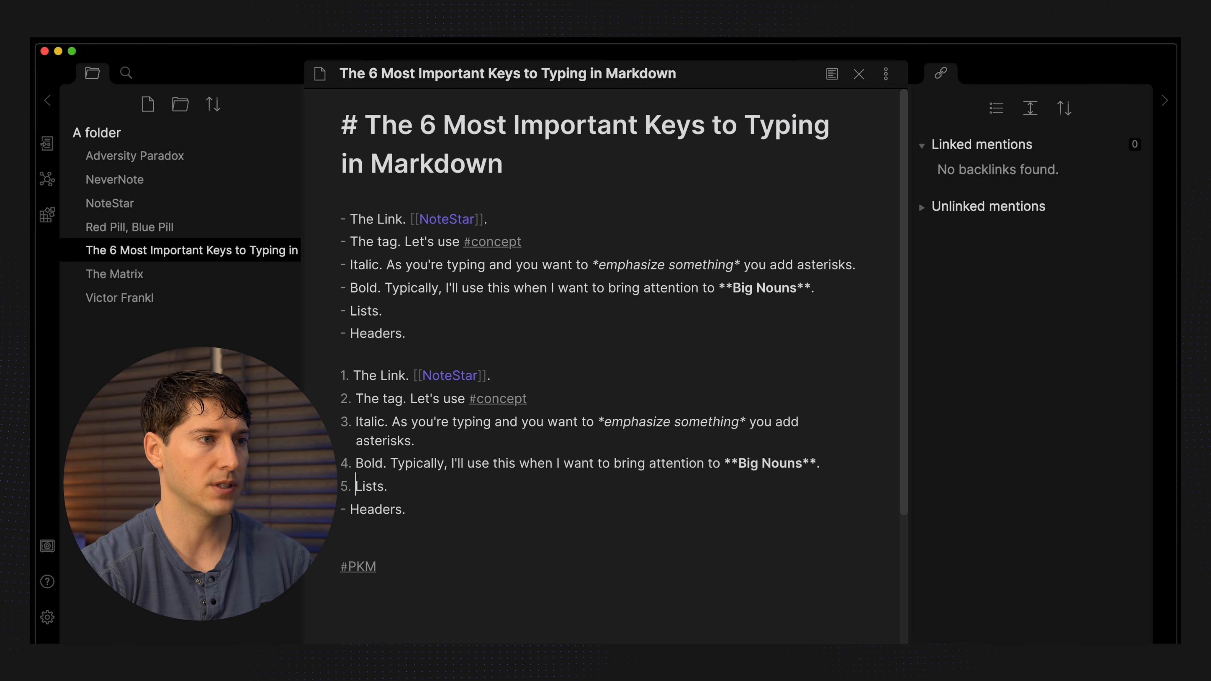
pyautogui.click(349, 507)
pyautogui.press('BackSpace')
pyautogui.press('BackSpace')
pyautogui.press('BackSpace')
pyautogui.press('Return')
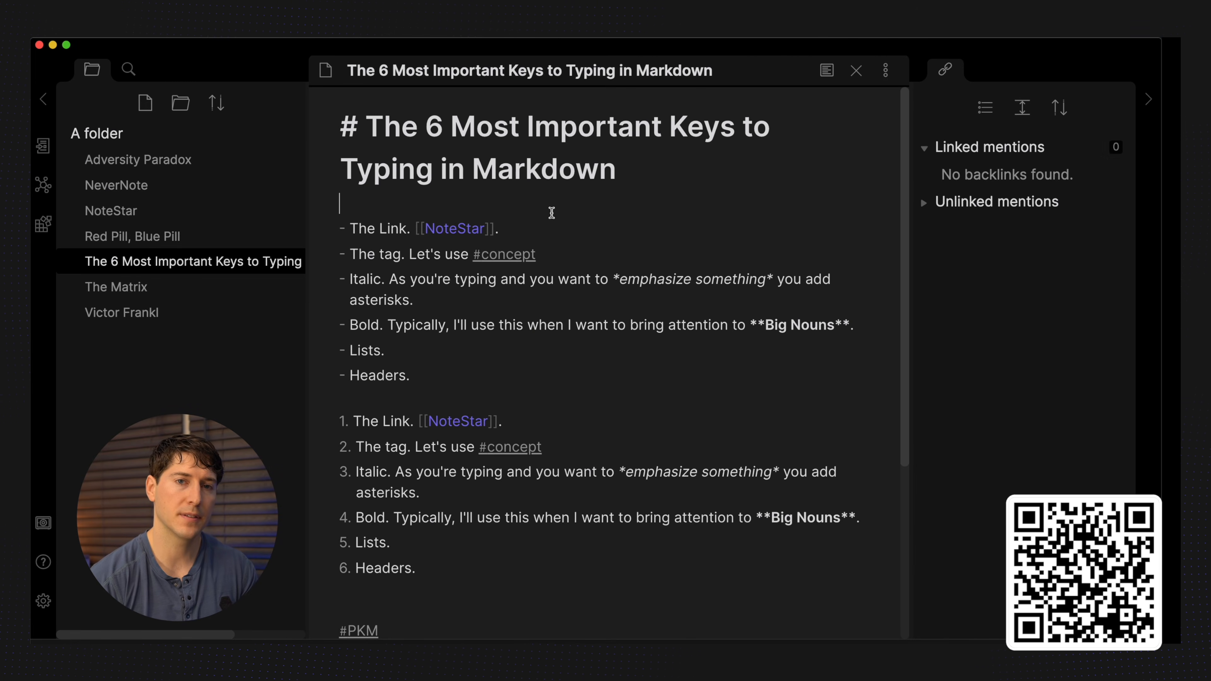
# Create a note containing the heading # The 8 Most Important Settings in Obsidian and setting lists under Editor, Plugin, File, Appearance and Hotkeys.
pyautogui.click(145, 102)
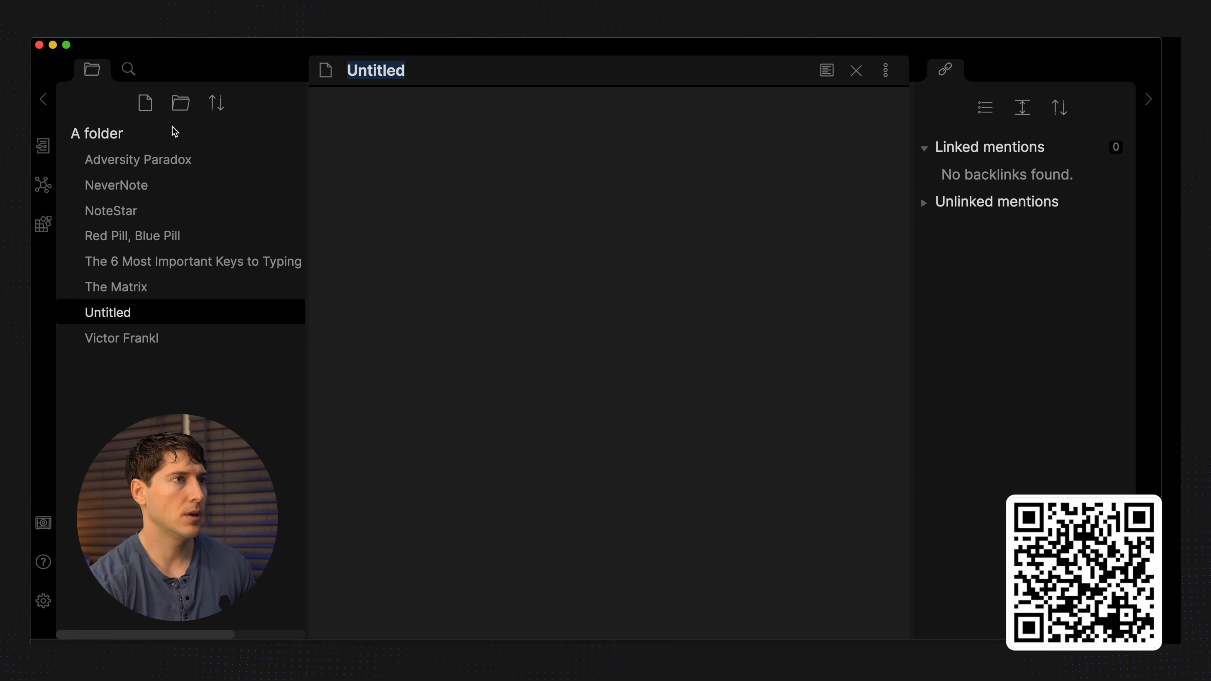
pyautogui.click(392, 139)
pyautogui.write('# The 8 Most Important Settings in Obsidian  Editor 1. Spell Check  Plugin 1. Tag Pane 2. Page Preview 3. Starred  File 1. Deleted Files 2. **Always Update Internal Links**  Appearance 1. Dark Mode / Light Mode 2. Custom CSS (upcoming video)  Hotkeys - upcoming video')
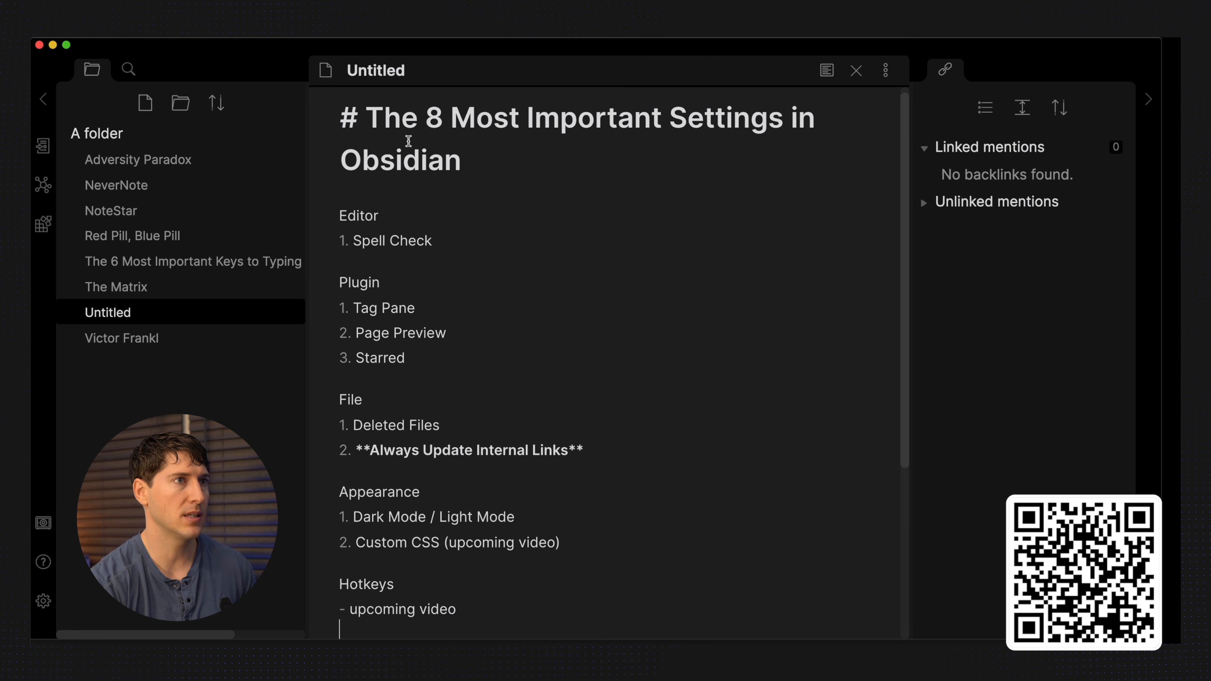
# Title the untitled note The 8 Most Important Settings in Obsidian, copying the text from its heading.
pyautogui.moveTo(488, 157); pyautogui.dragTo(372, 123)
pyautogui.press('super+c')
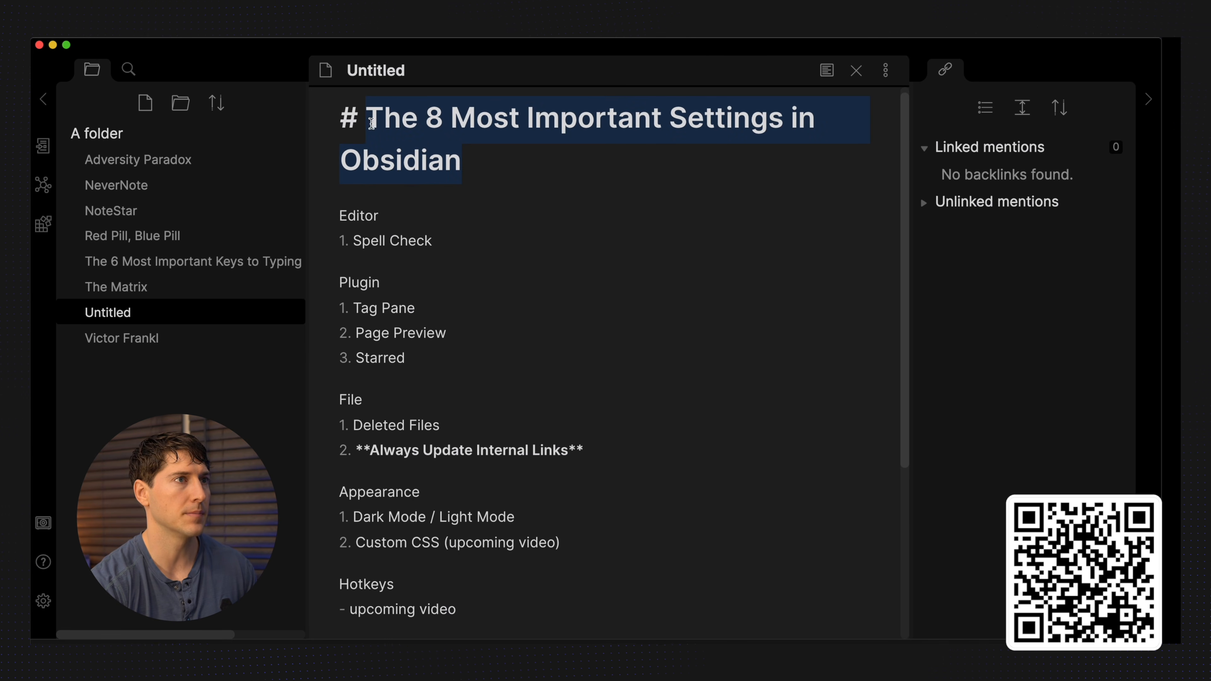
pyautogui.click(378, 77)
pyautogui.press('super+v')
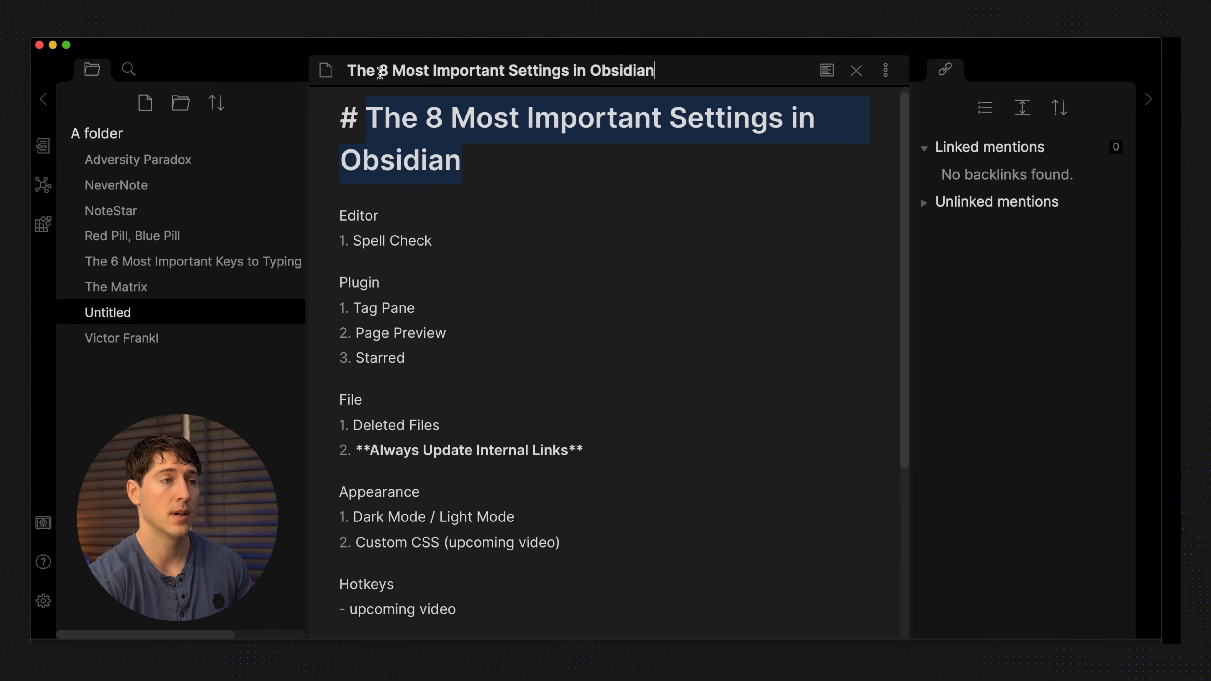
pyautogui.click(508, 274)
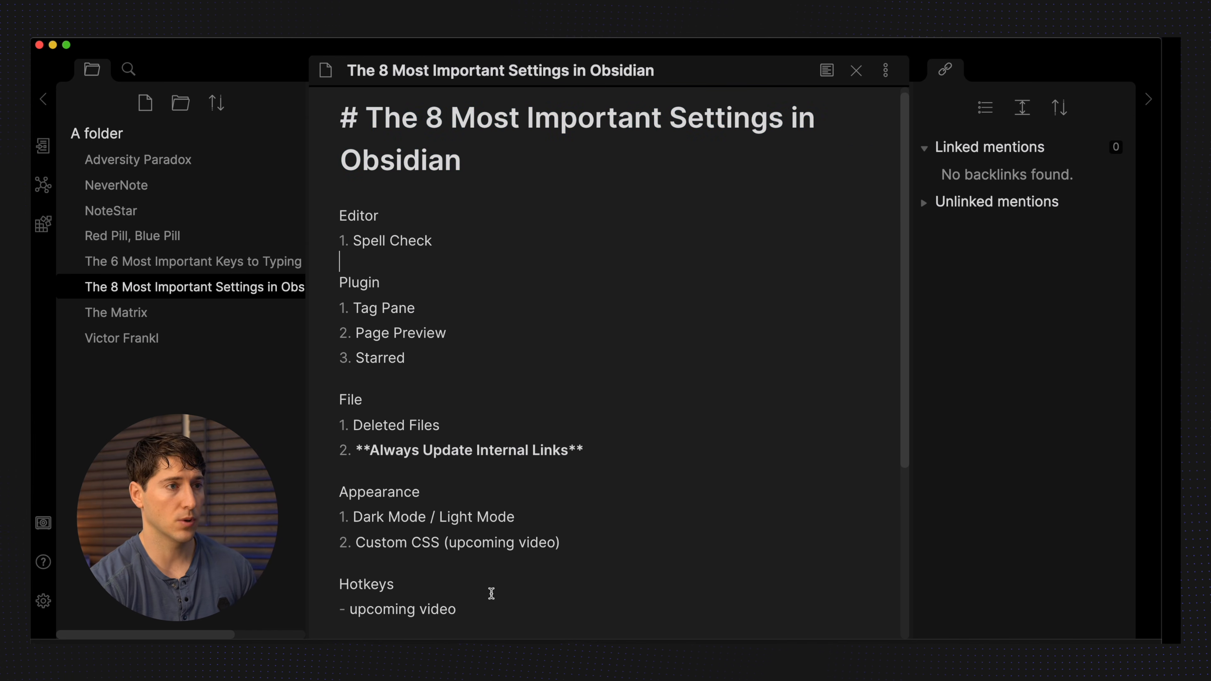
# Look over the Editor settings, close them, and review the Editor section with Spell Check in the note.
pyautogui.click(44, 603)
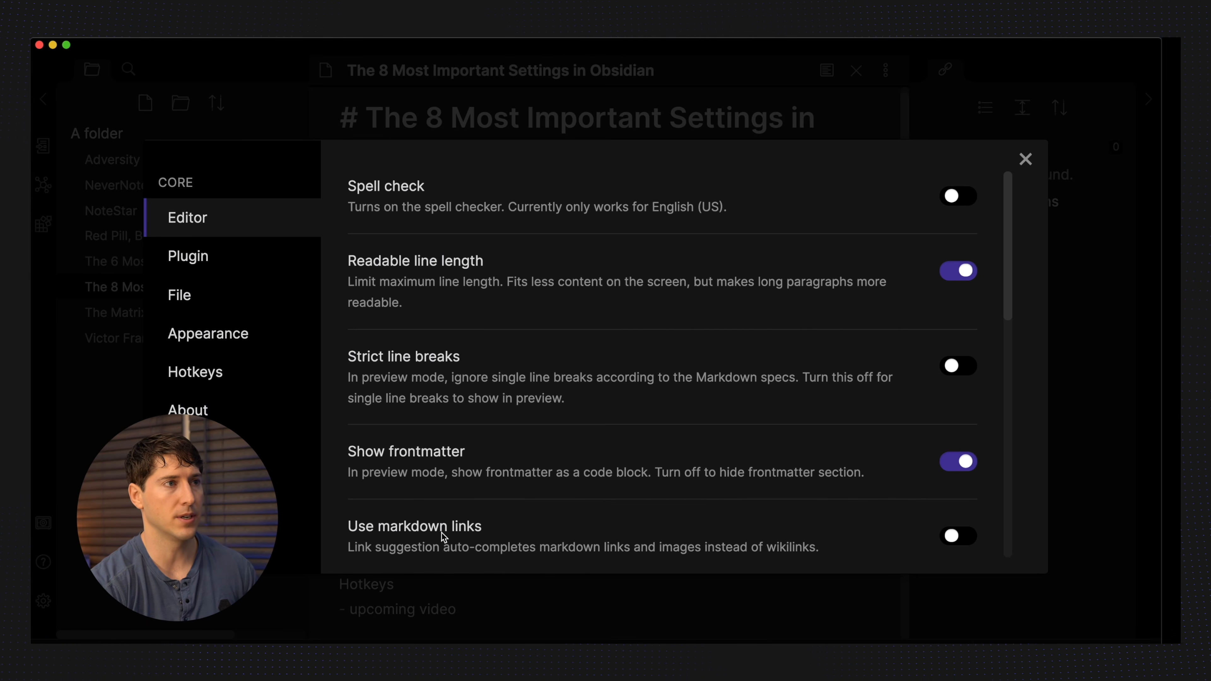
pyautogui.click(423, 119)
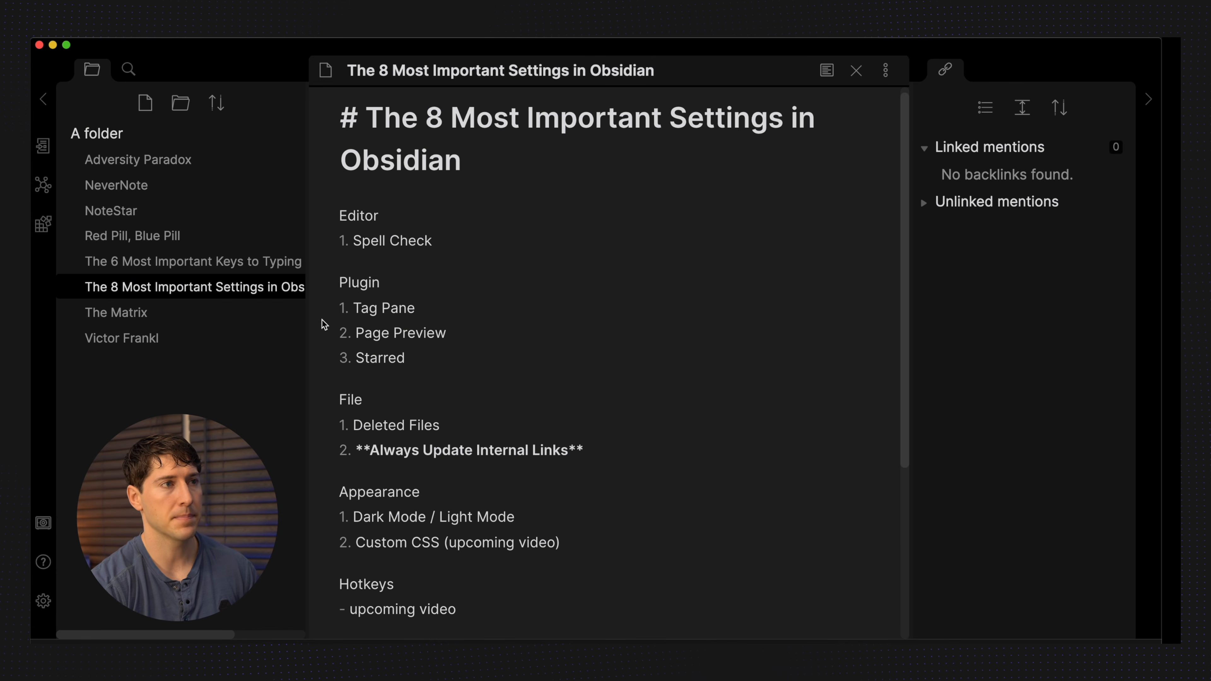
pyautogui.moveTo(446, 241); pyautogui.dragTo(337, 216)
pyautogui.press('Right')
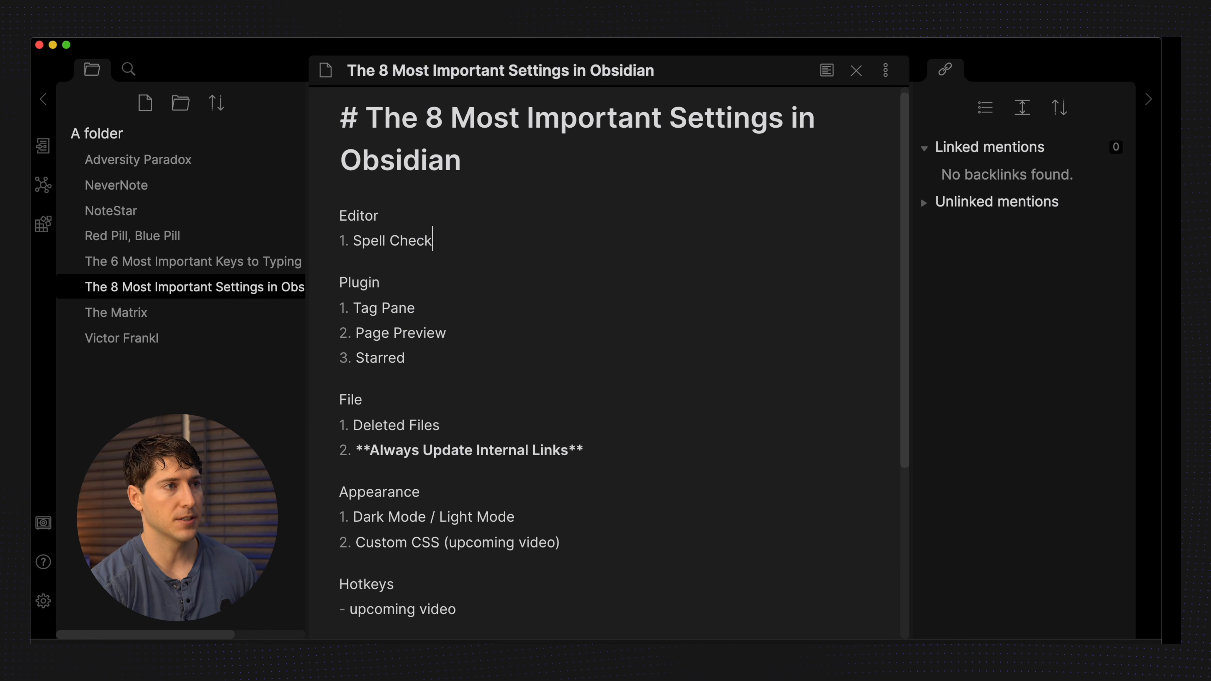
# Turn on Spell check in the Editor settings and return to the note.
pyautogui.click(43, 601)
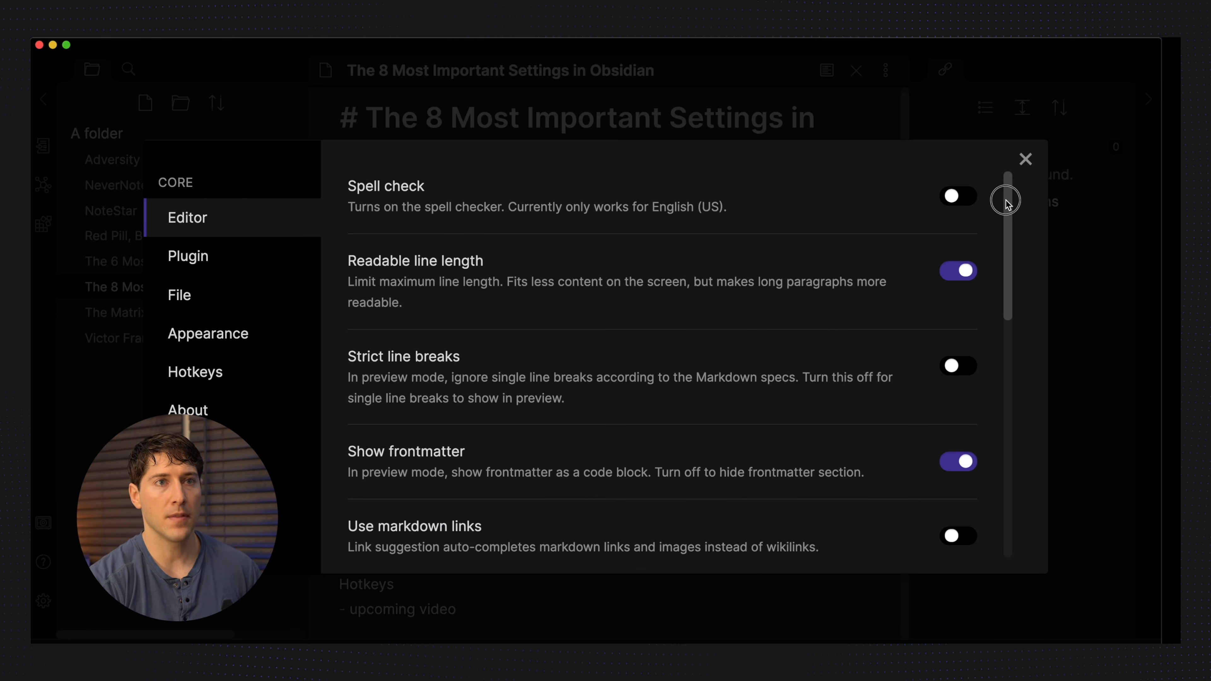
pyautogui.moveTo(1012, 200); pyautogui.dragTo(1035, 167)
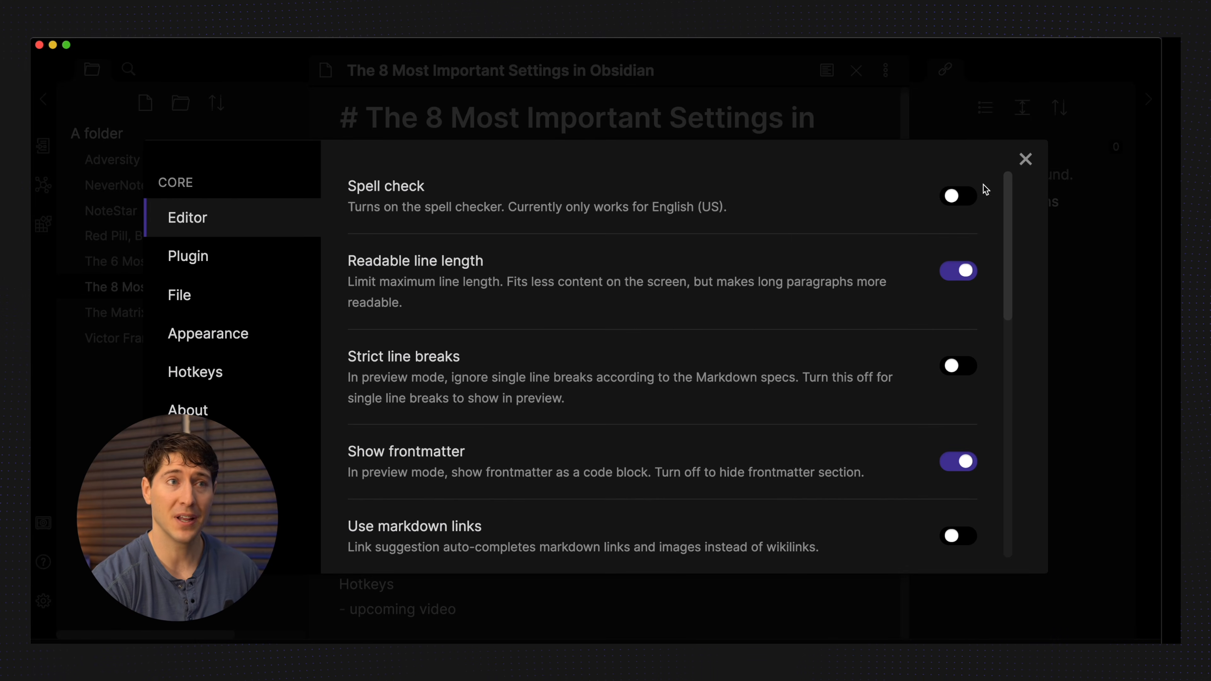
pyautogui.click(957, 199)
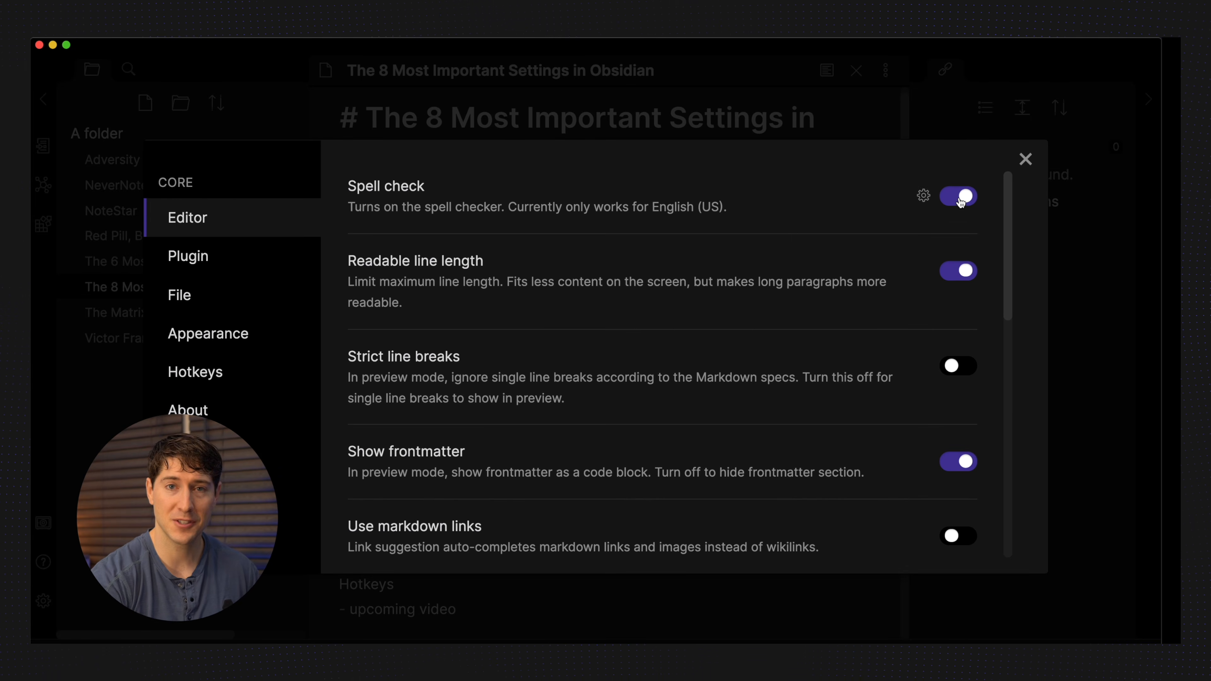
pyautogui.click(837, 115)
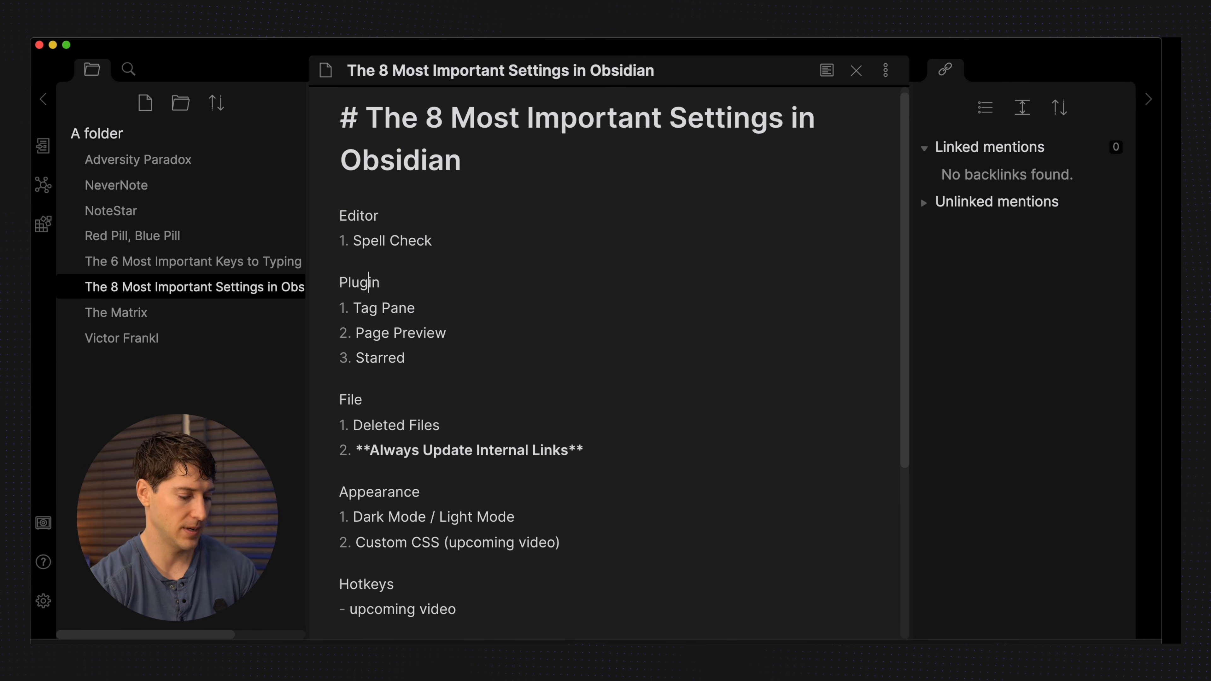
# Change the "Plugin" heading in the note to "Plug-ins".
pyautogui.write('-')
pyautogui.press('Right')
pyautogui.press('Right')
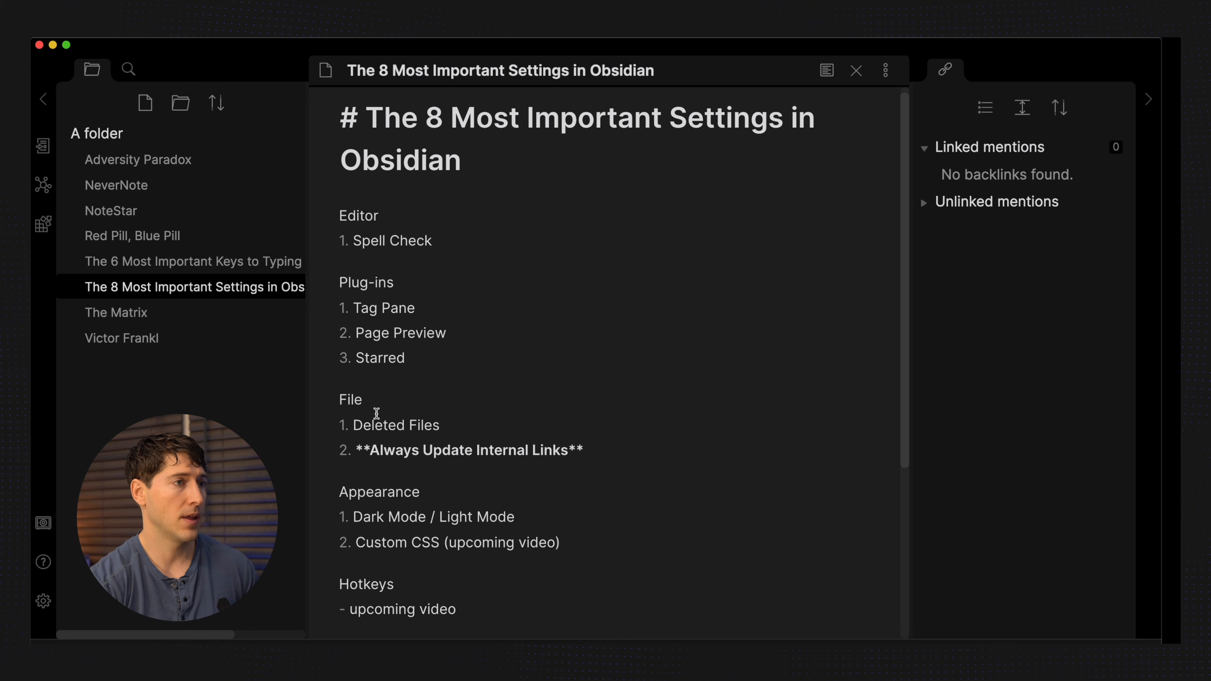
# Enable the Tag pane, Page preview and Starred core plugins in the settings, and return to the note.
pyautogui.click(43, 602)
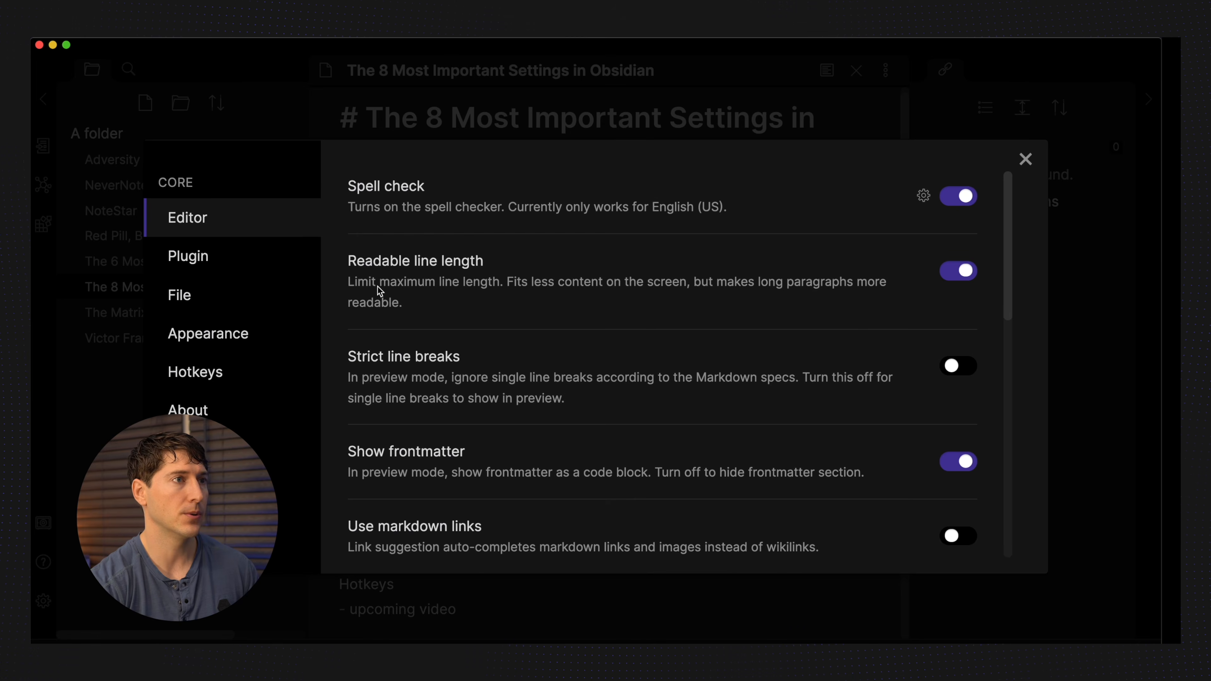
pyautogui.click(237, 257)
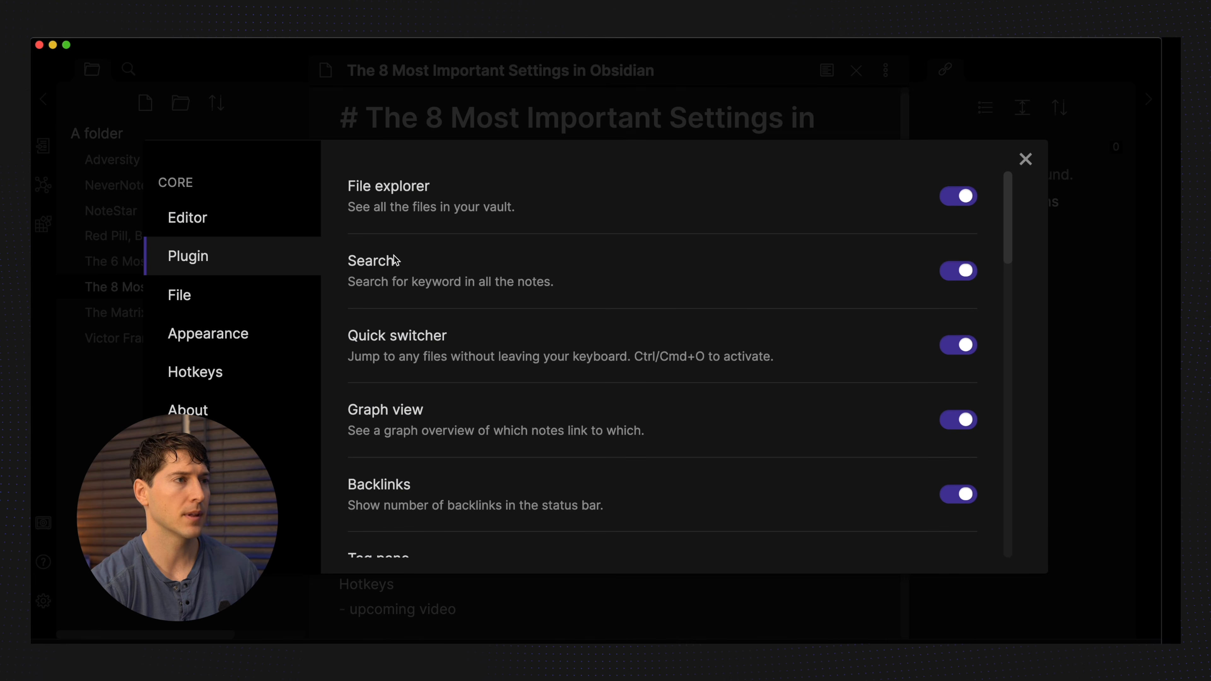
pyautogui.scroll(-4, 760, 293)
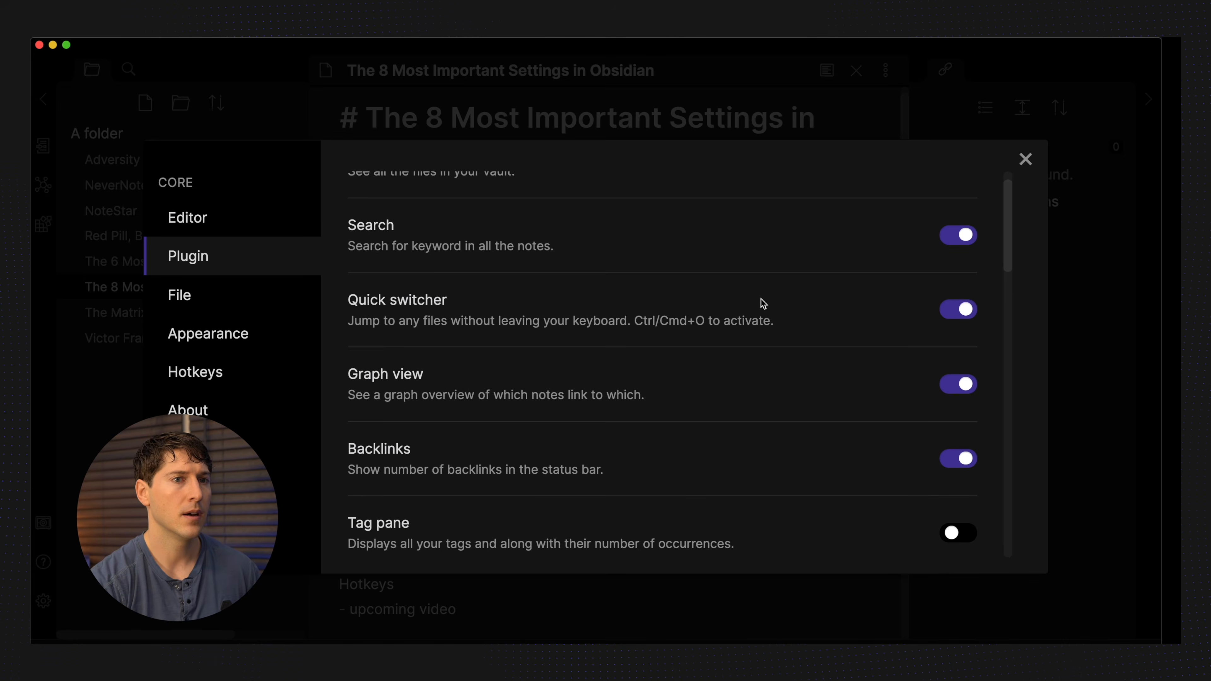
pyautogui.scroll(-2, 760, 318)
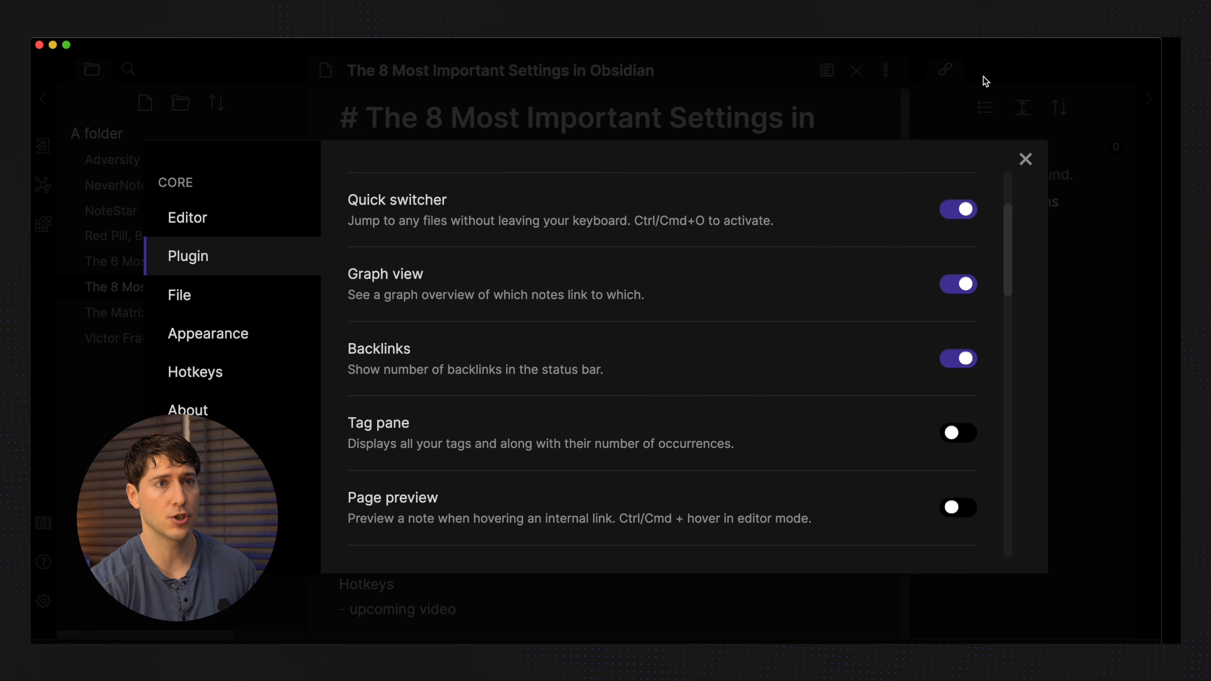
pyautogui.click(964, 434)
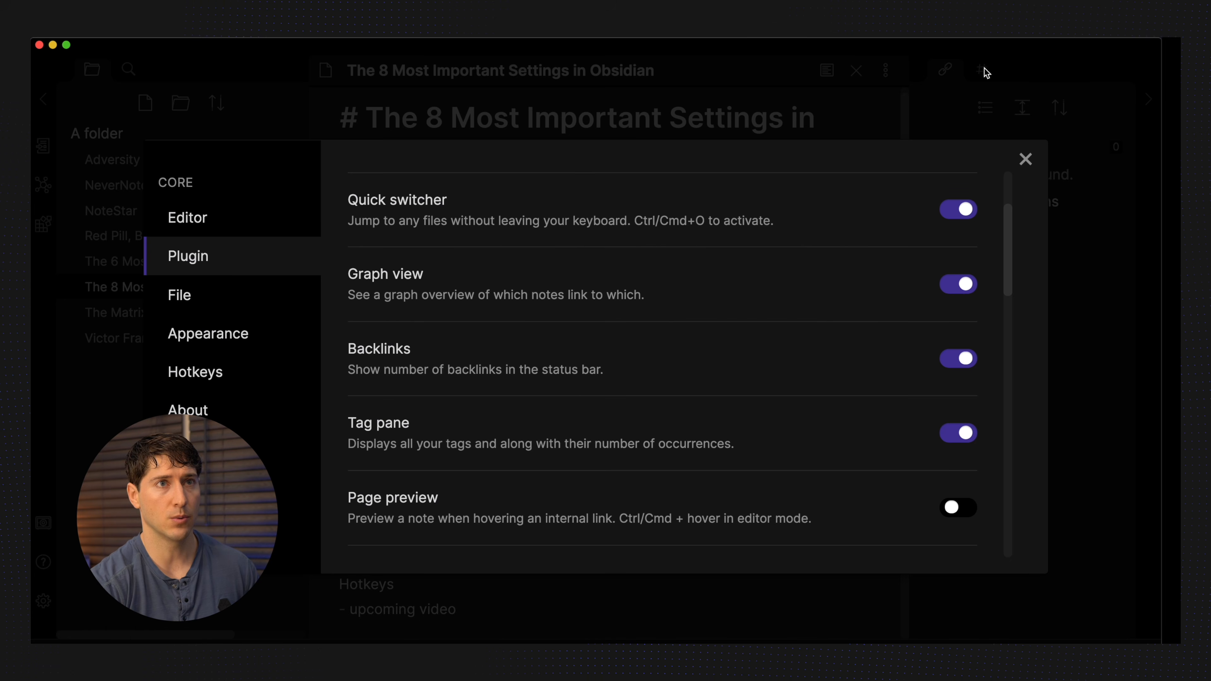
pyautogui.click(960, 508)
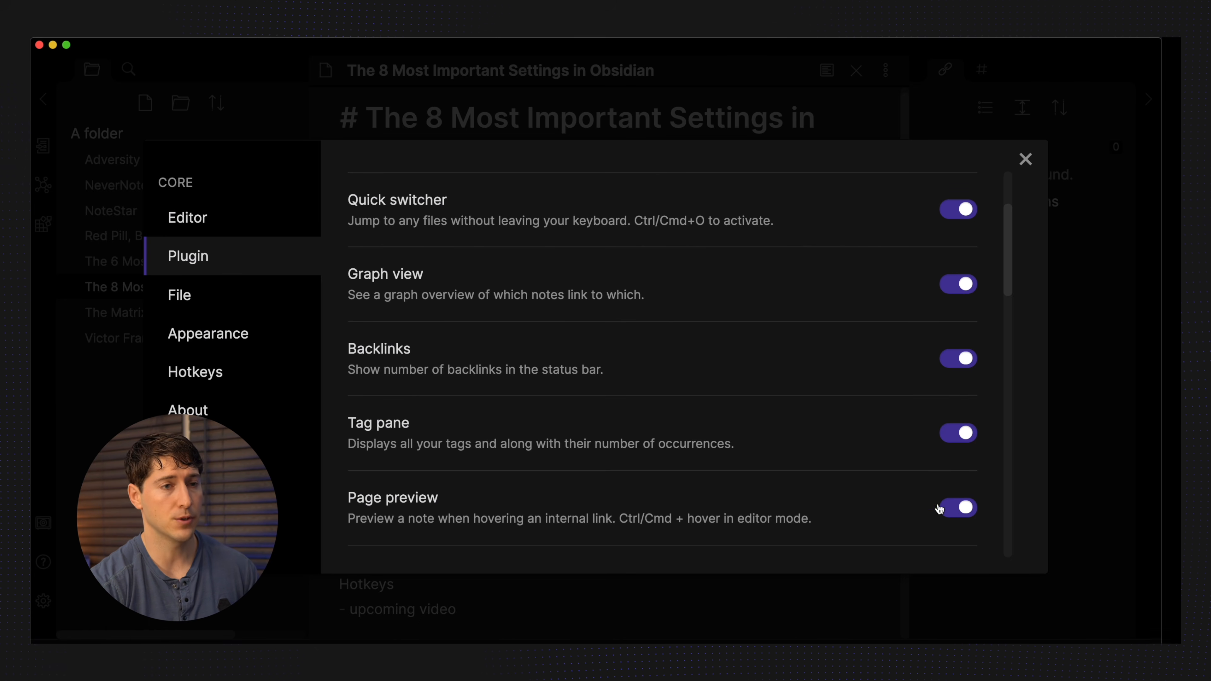
pyautogui.scroll(-5, 746, 456)
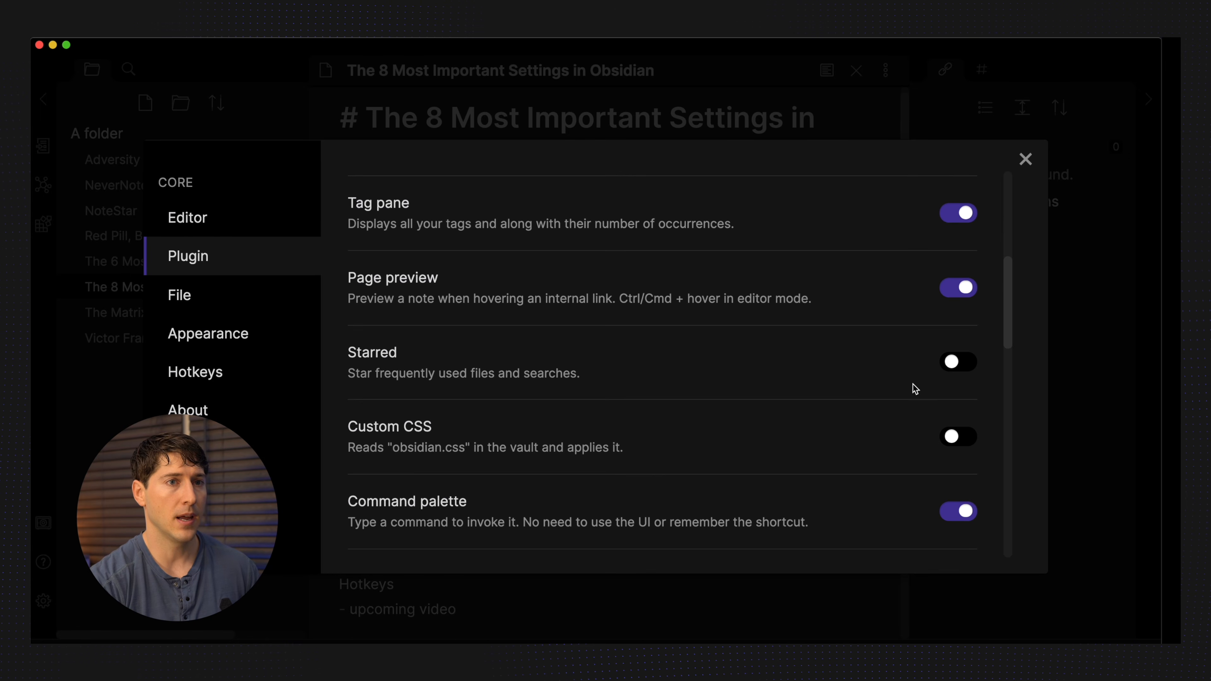
pyautogui.click(959, 368)
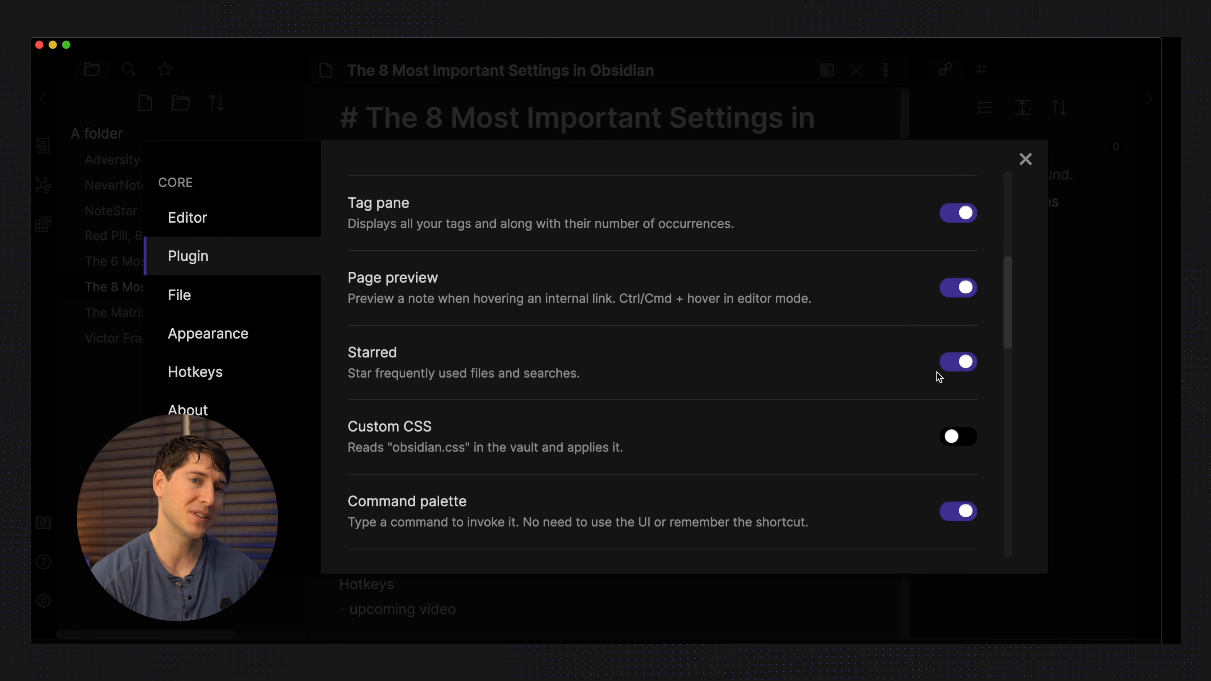
pyautogui.click(625, 114)
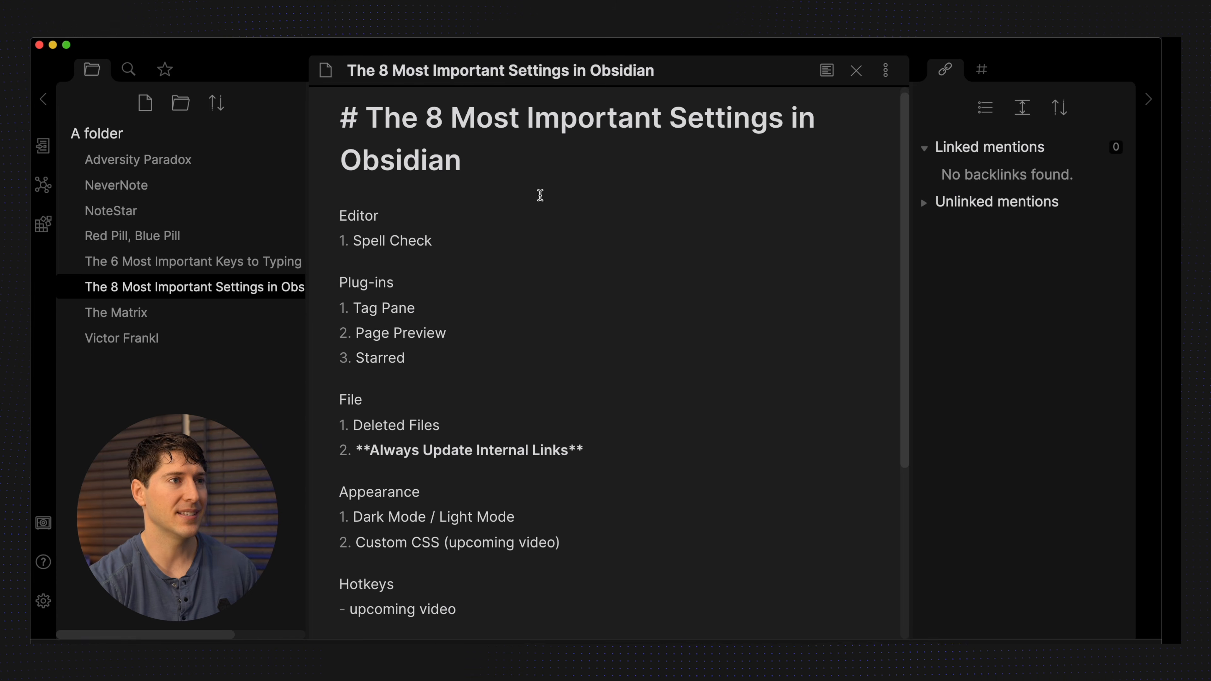
# Show the vault's tag list and search for the notes tagged #concept and #people.
pyautogui.click(400, 310)
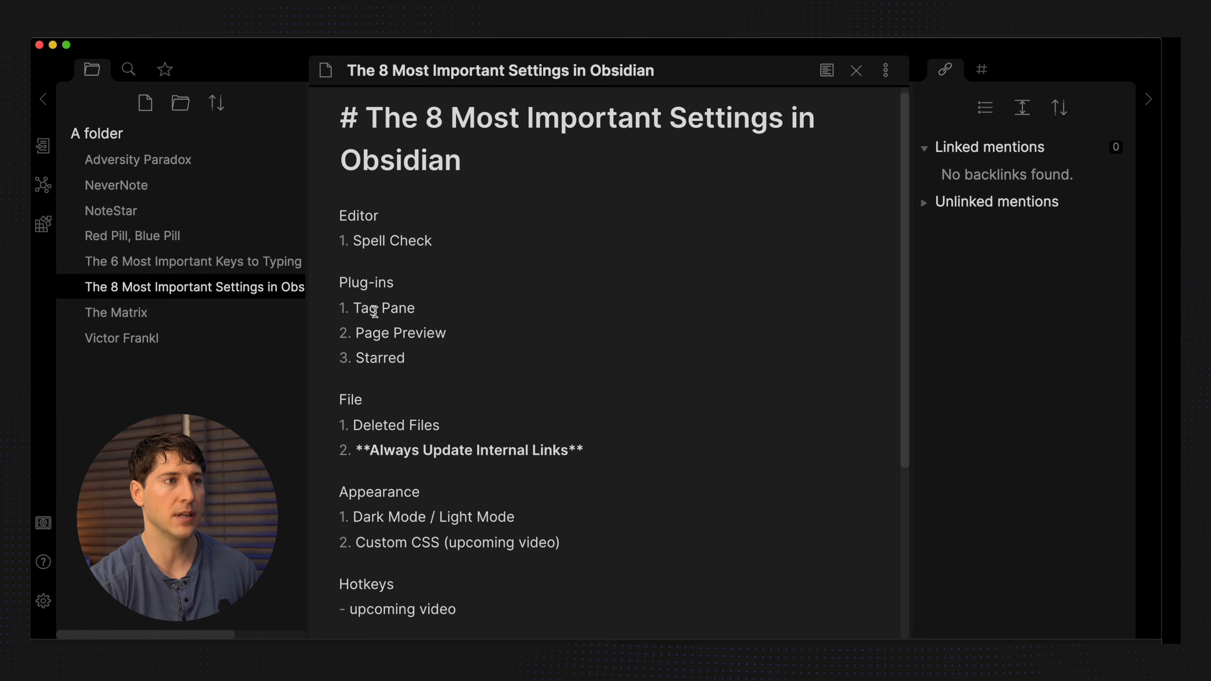
pyautogui.moveTo(378, 308); pyautogui.dragTo(409, 310)
pyautogui.click(413, 309)
pyautogui.click(982, 69)
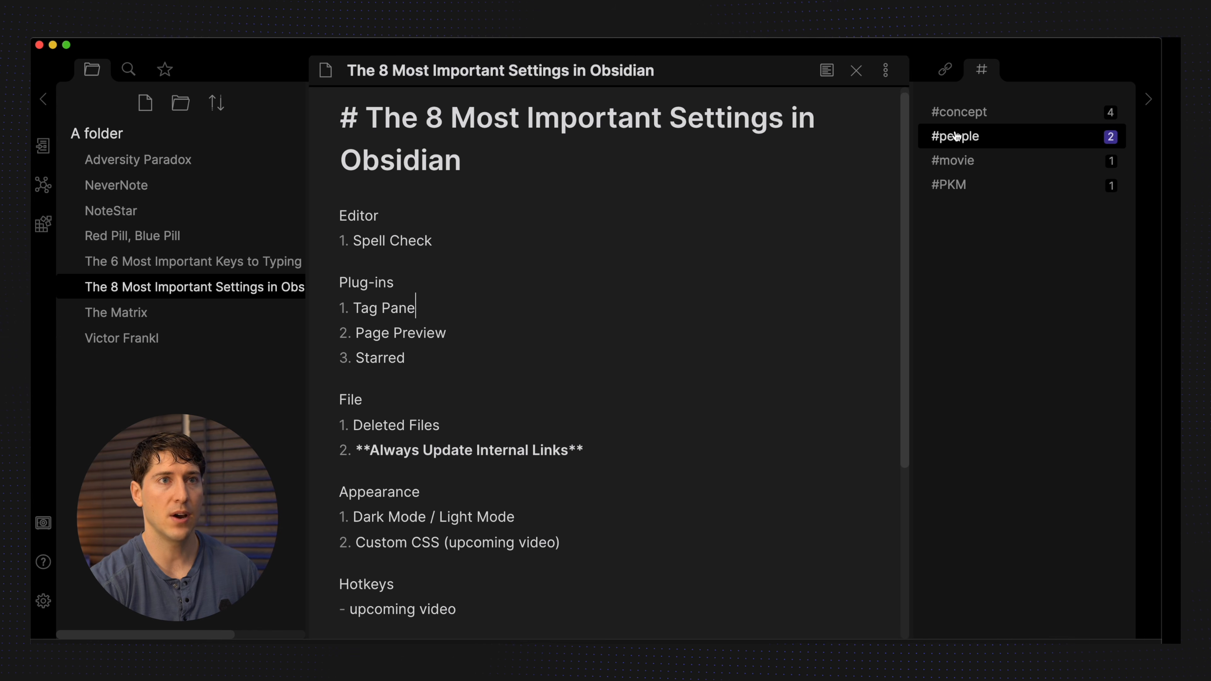
pyautogui.click(959, 113)
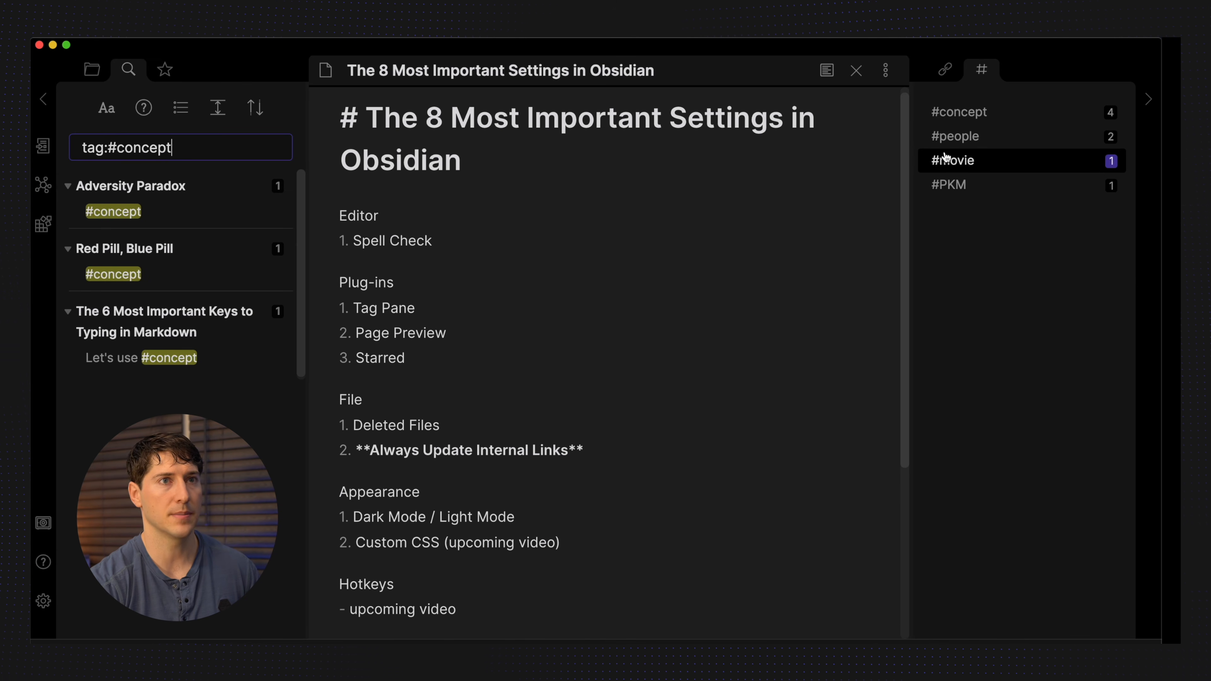
pyautogui.click(968, 138)
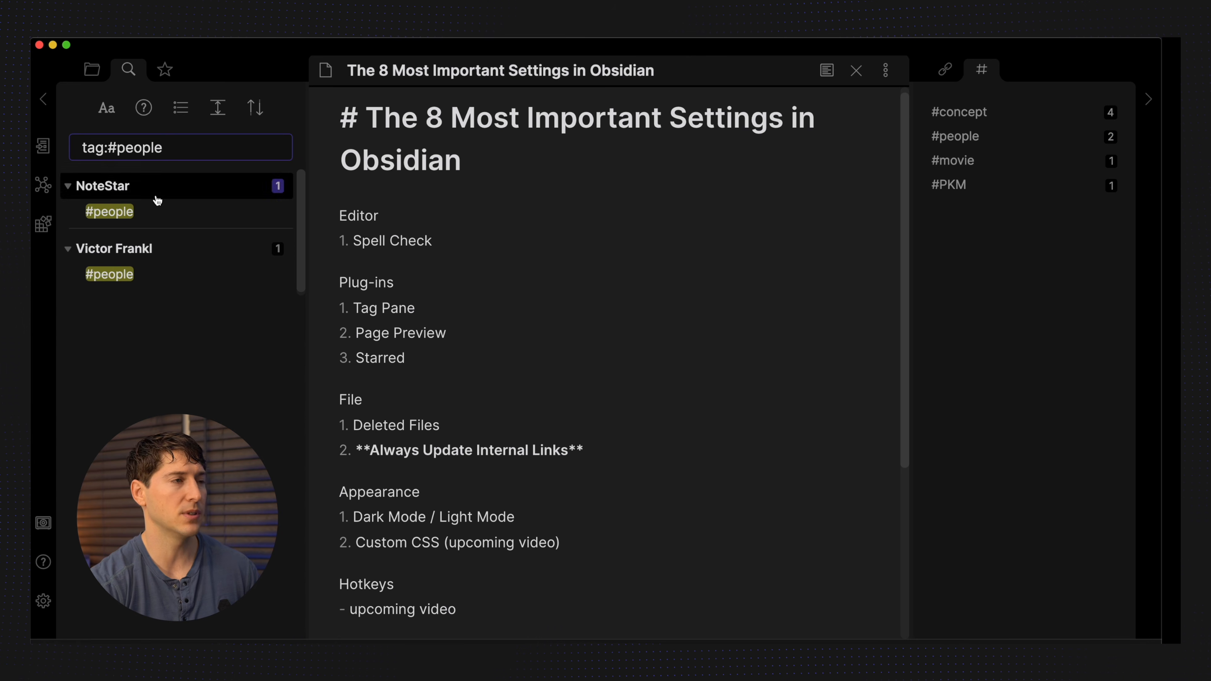
# Compare the backlinks and tag panes, ending on the backlinks, and bring back the file explorer.
pyautogui.click(945, 69)
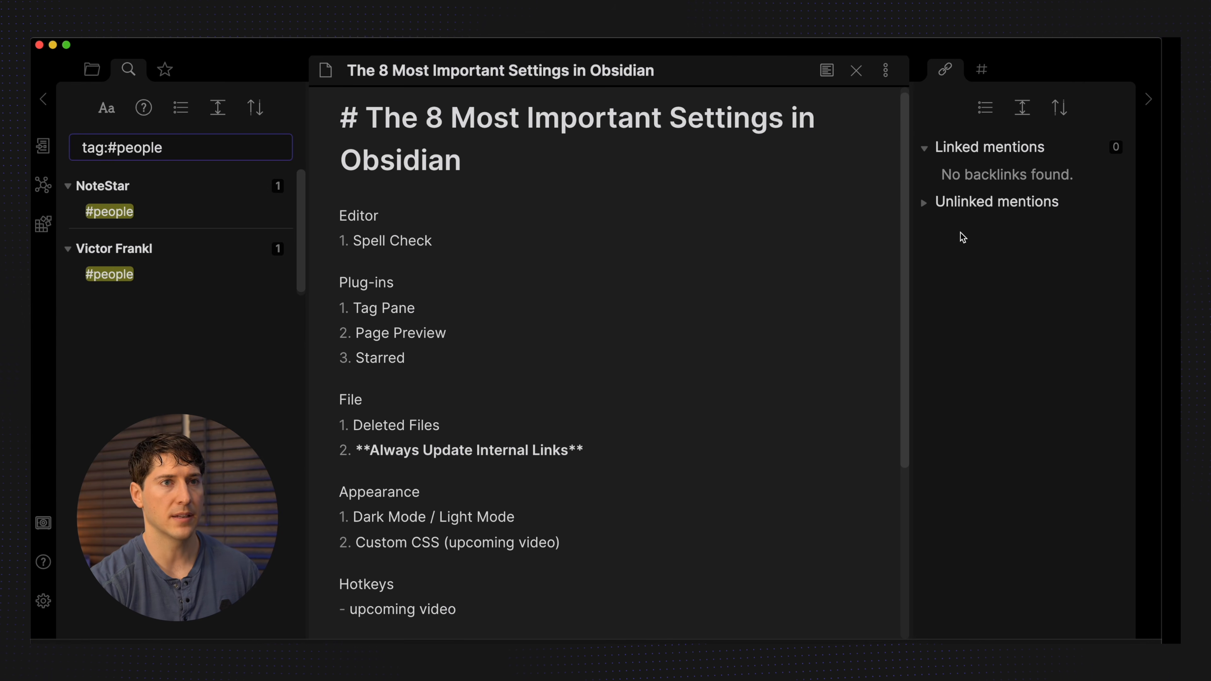
pyautogui.click(986, 73)
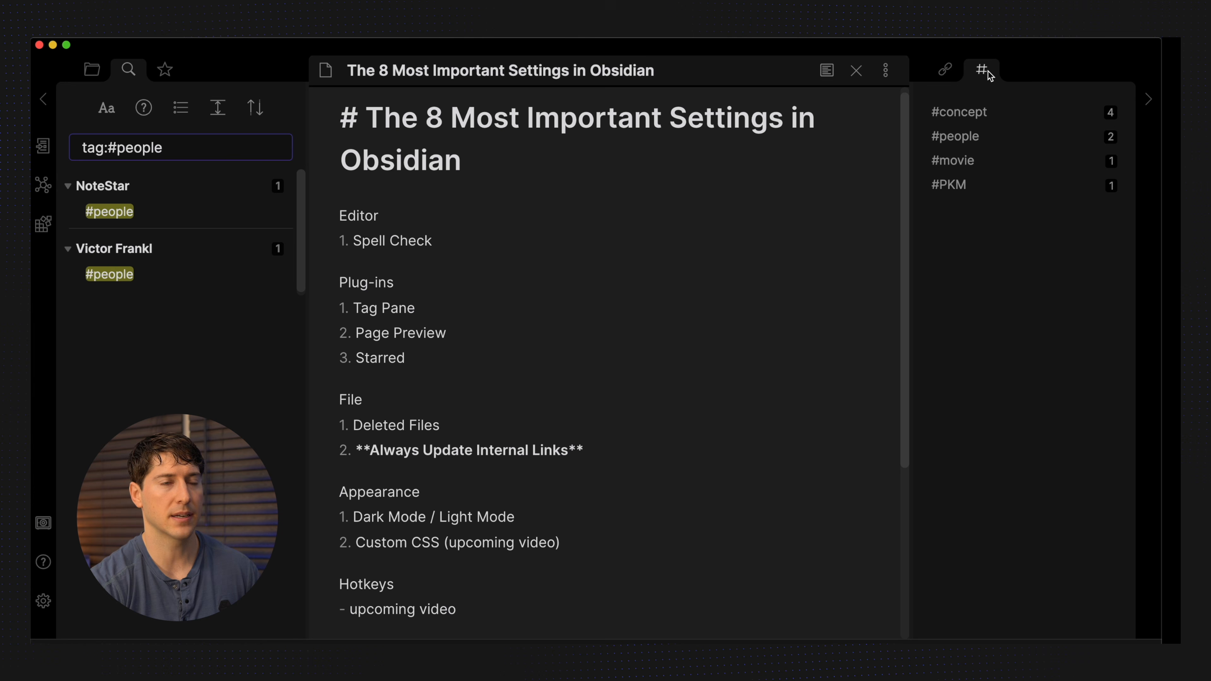
pyautogui.click(944, 69)
pyautogui.click(744, 297)
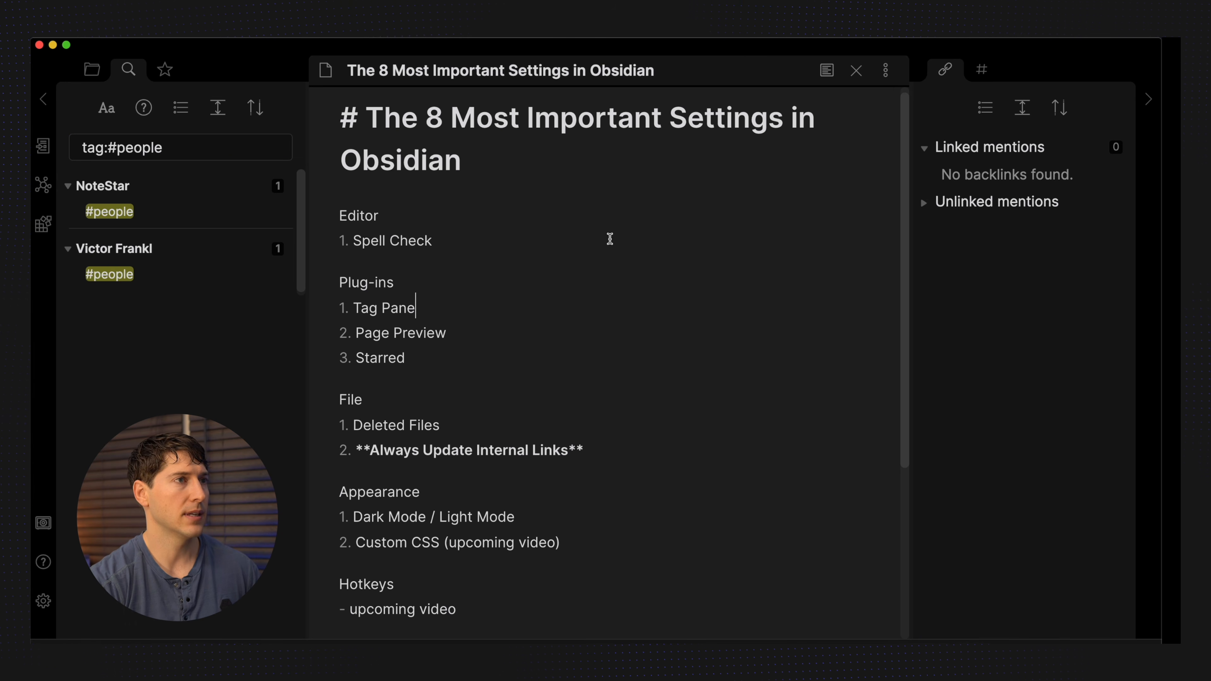
pyautogui.click(92, 69)
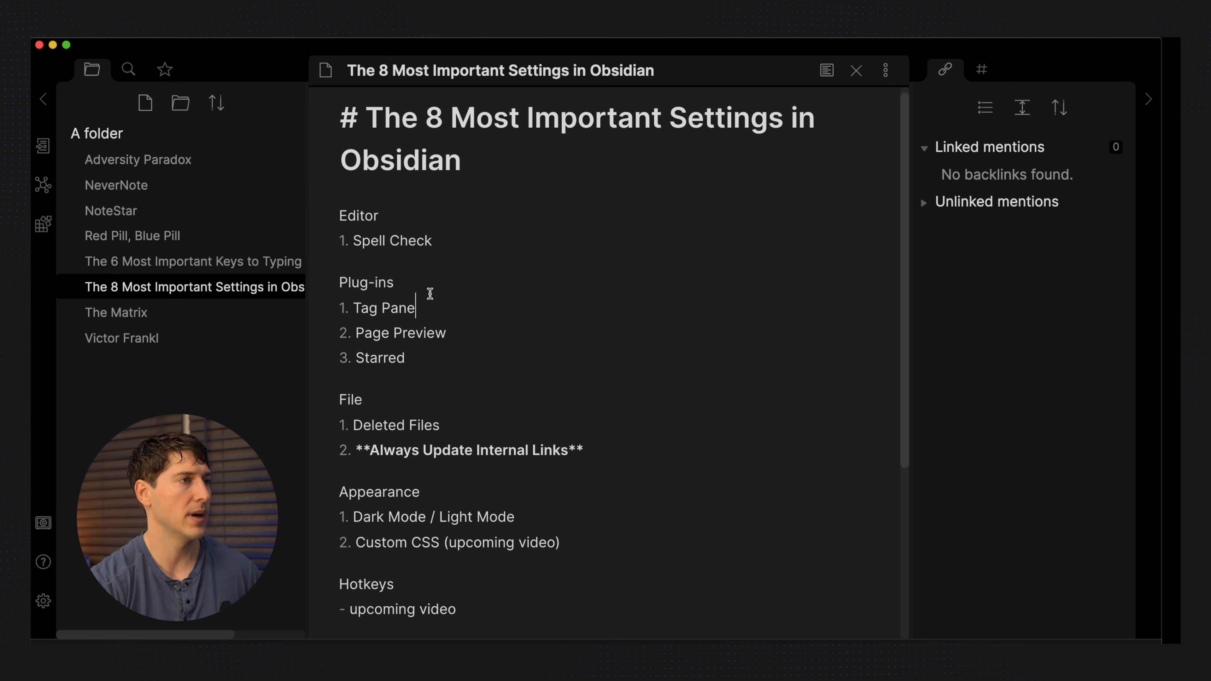
# Examine the list of starred items and return to the file explorer.
pyautogui.click(429, 334)
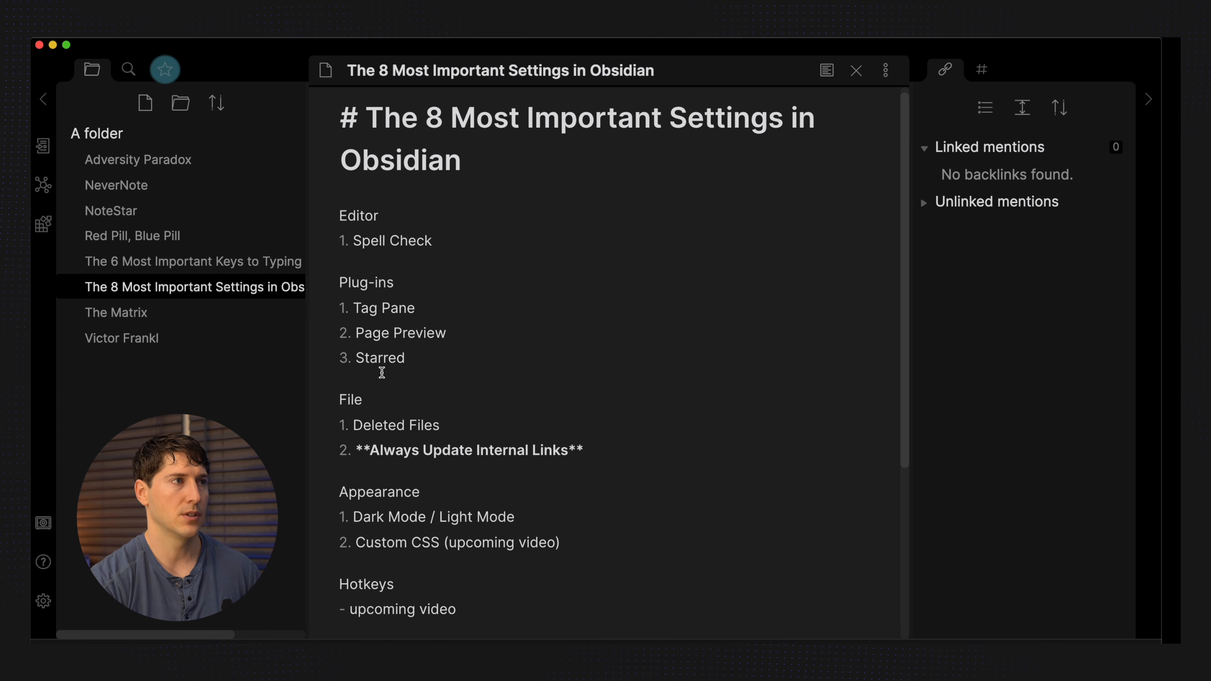
pyautogui.click(164, 70)
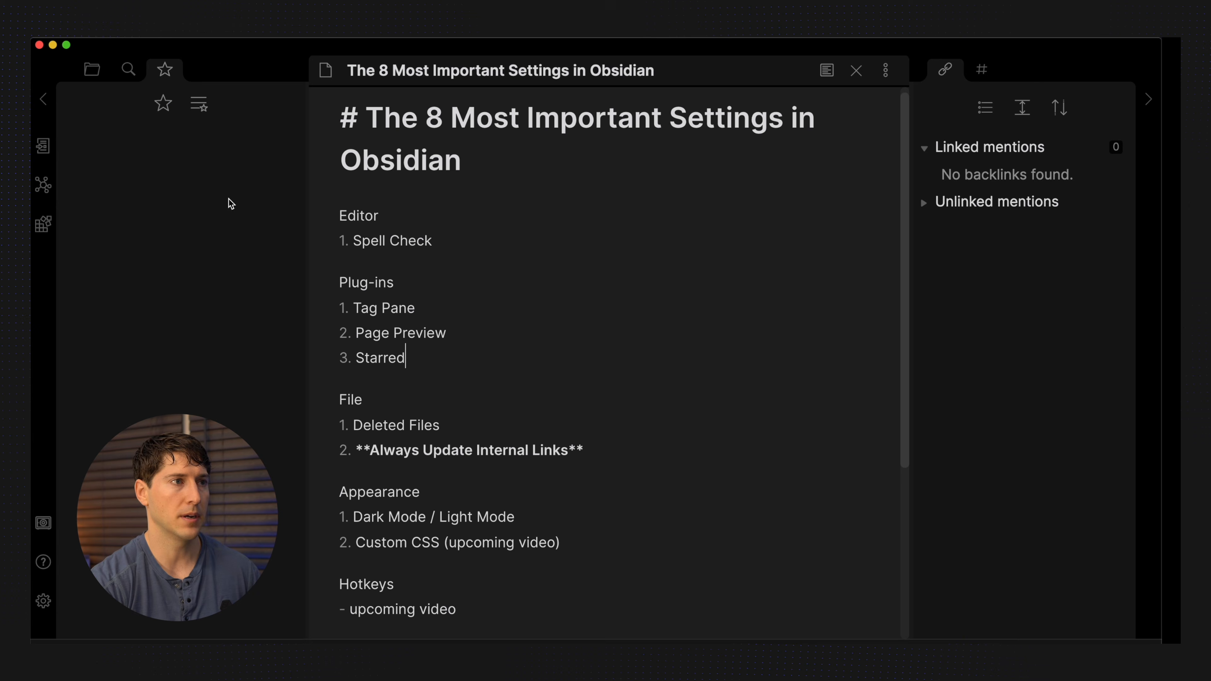
pyautogui.click(92, 69)
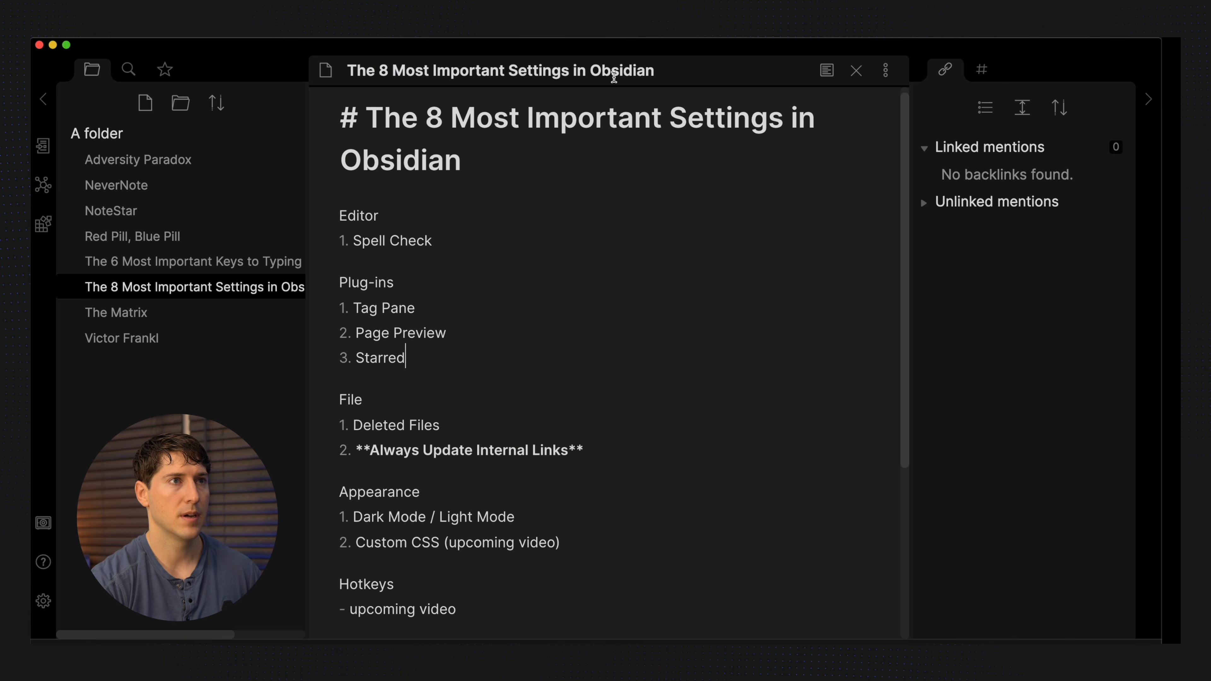
# Star the note "The 8 Most Important Settings in Obsidian" and show the list of starred items.
pyautogui.click(887, 71)
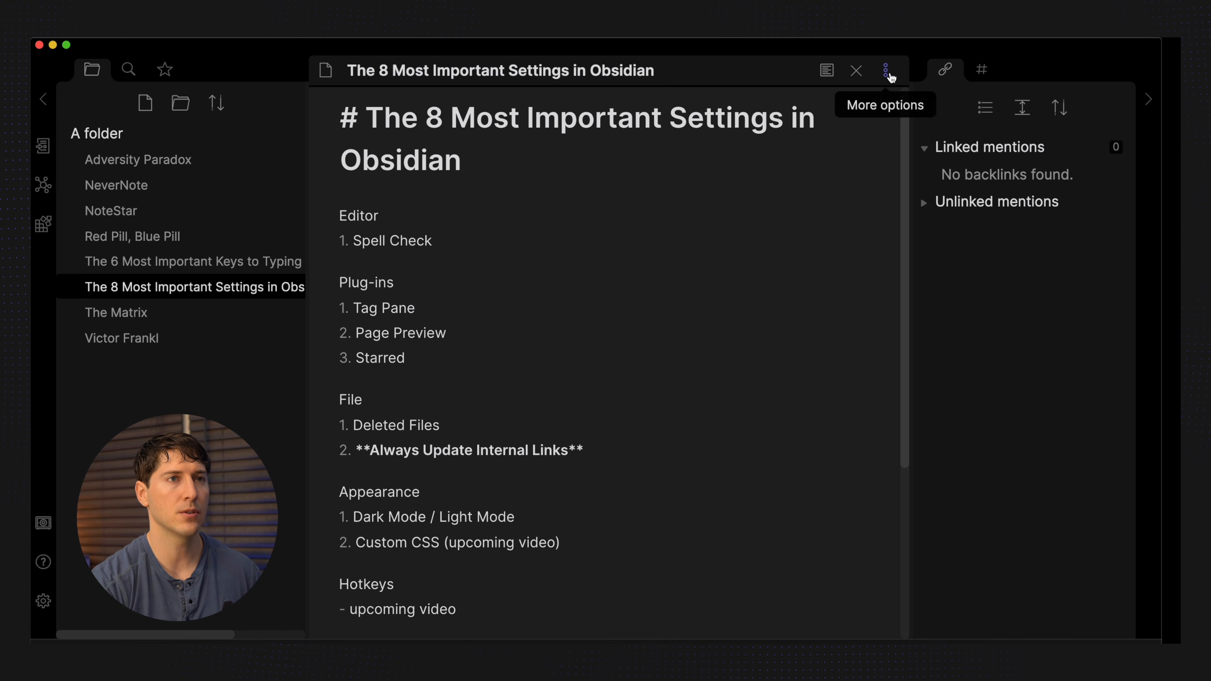
pyautogui.click(888, 72)
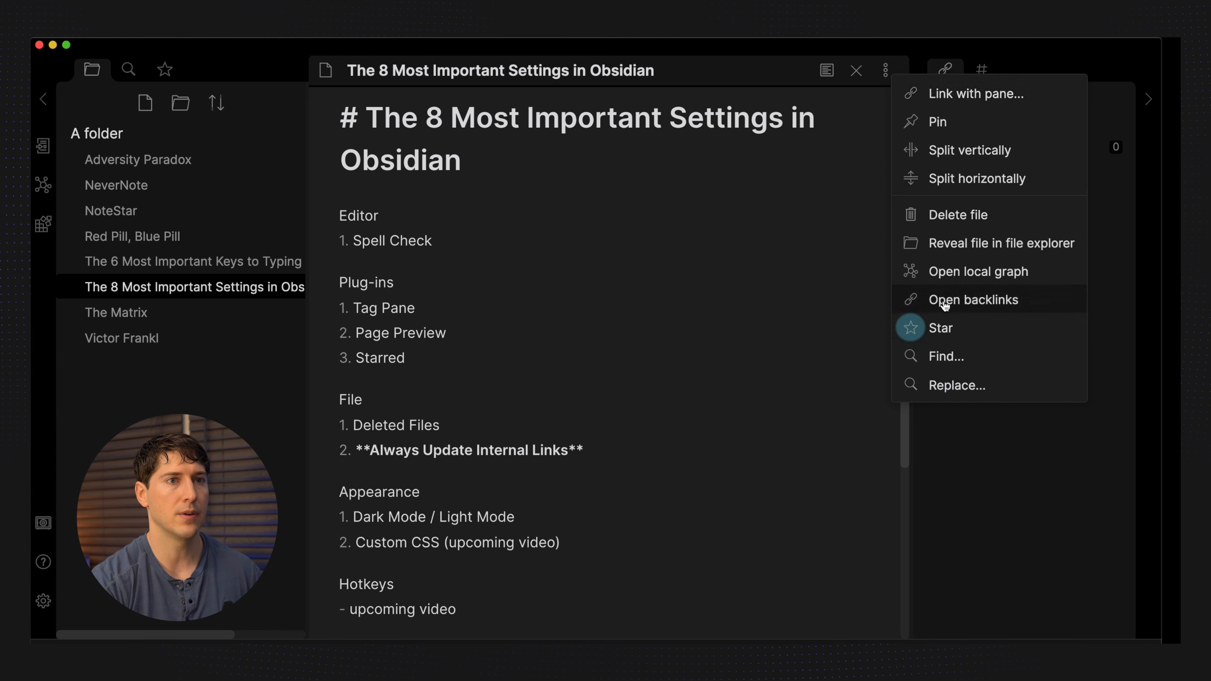
pyautogui.click(943, 328)
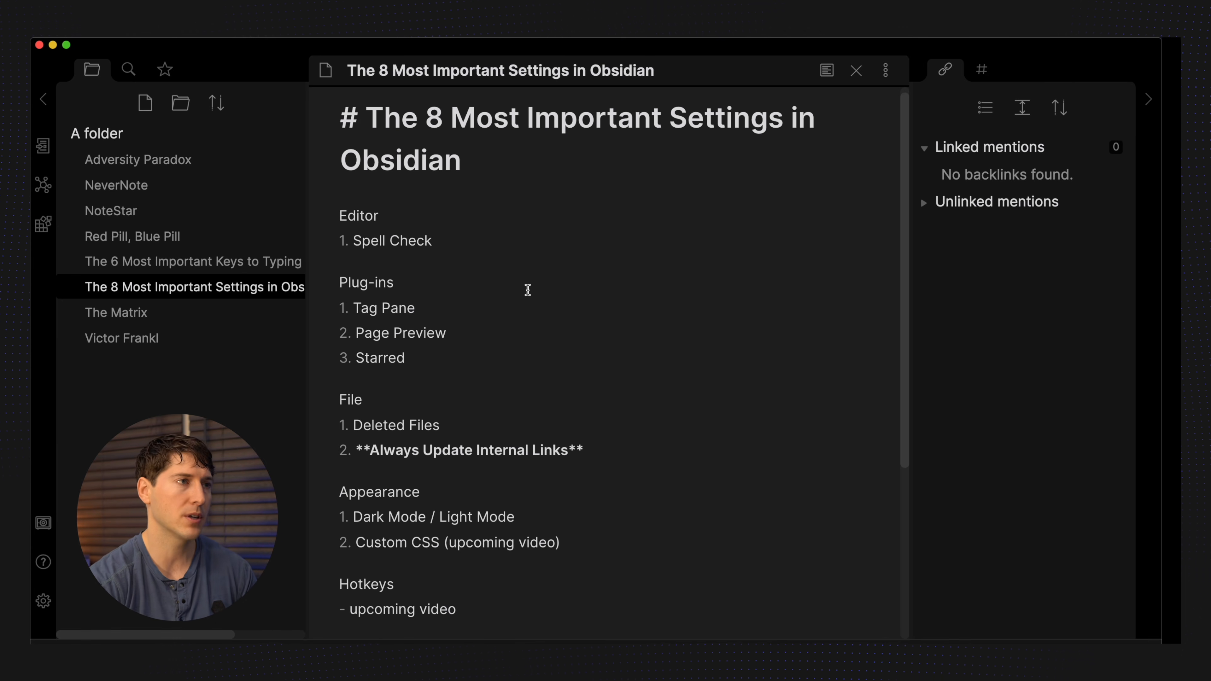
pyautogui.click(165, 69)
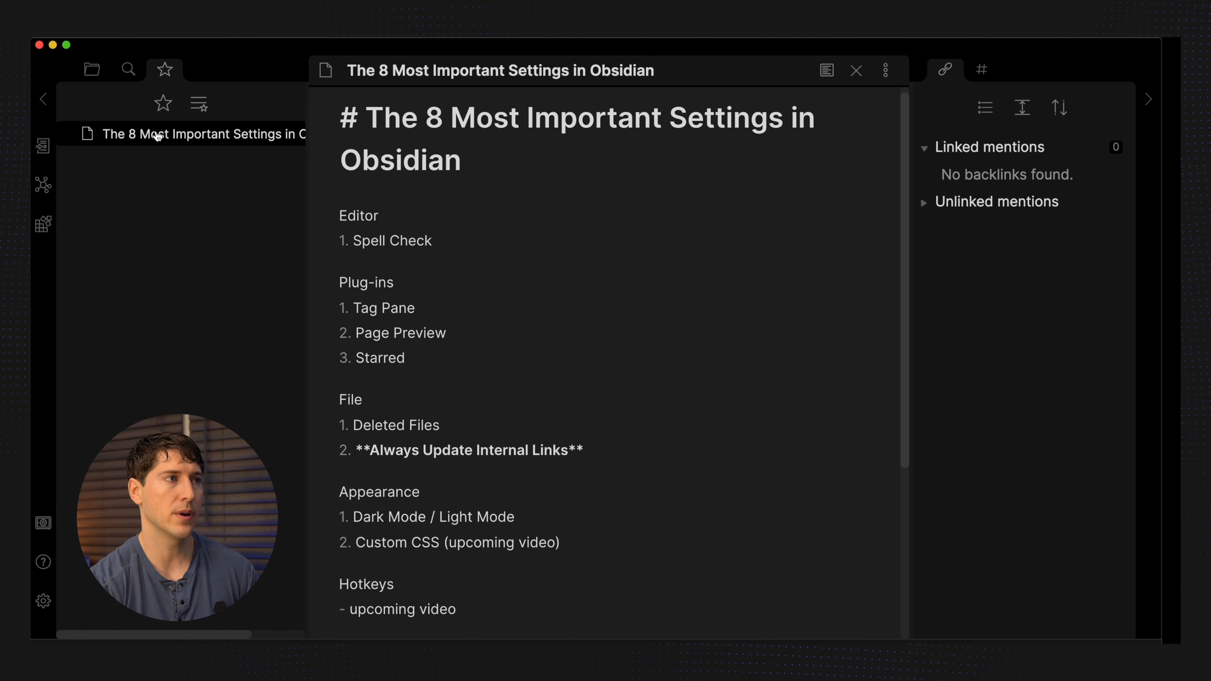
# Open NoteStar, reopen "The 8 Most Important Settings in Obsidian" from the starred items, and return to the file explorer.
pyautogui.click(92, 69)
pyautogui.click(128, 216)
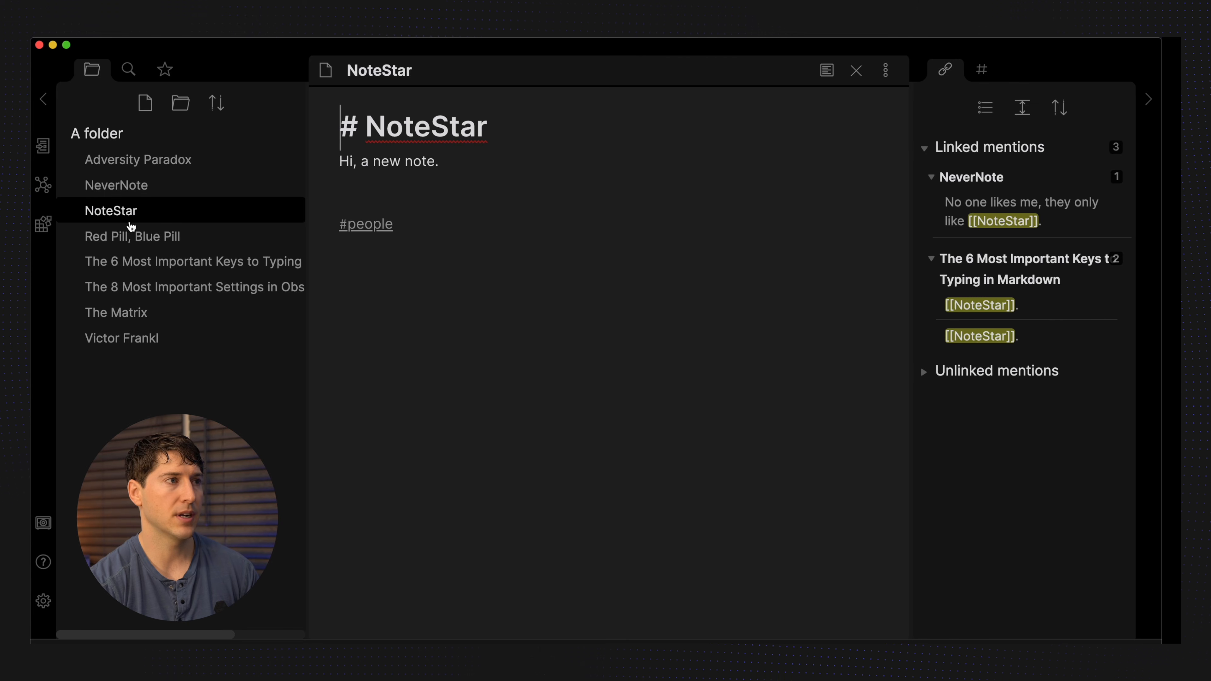
pyautogui.click(164, 70)
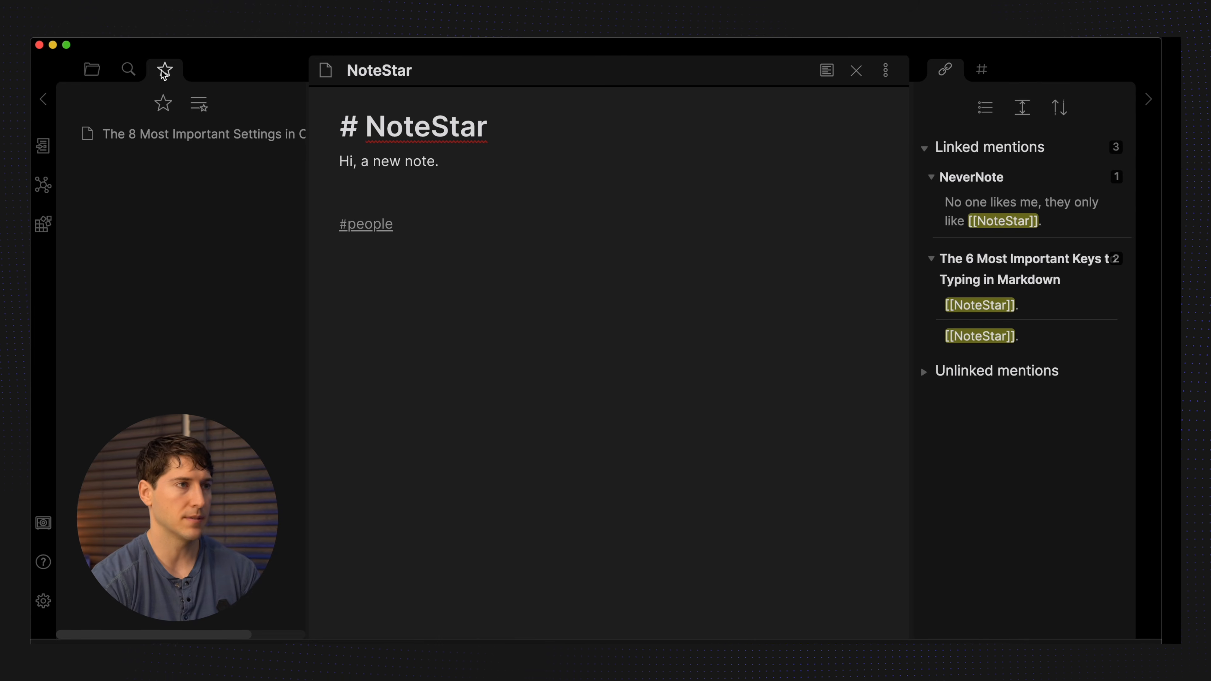
pyautogui.click(101, 135)
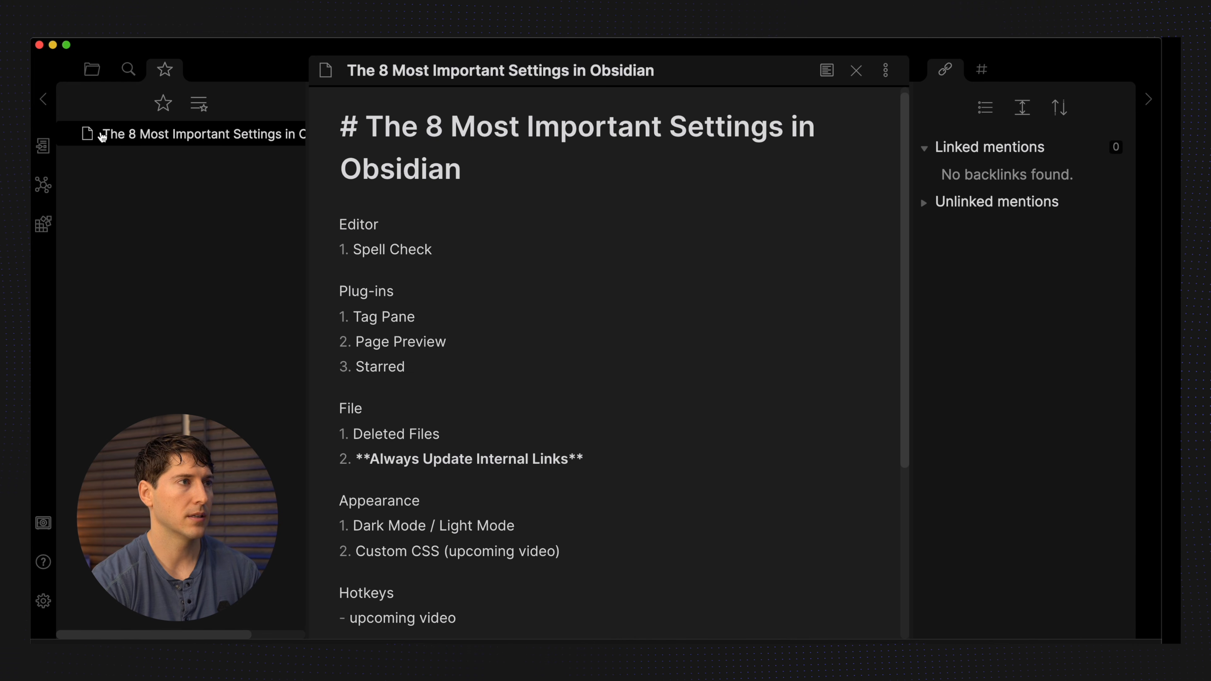
pyautogui.click(509, 322)
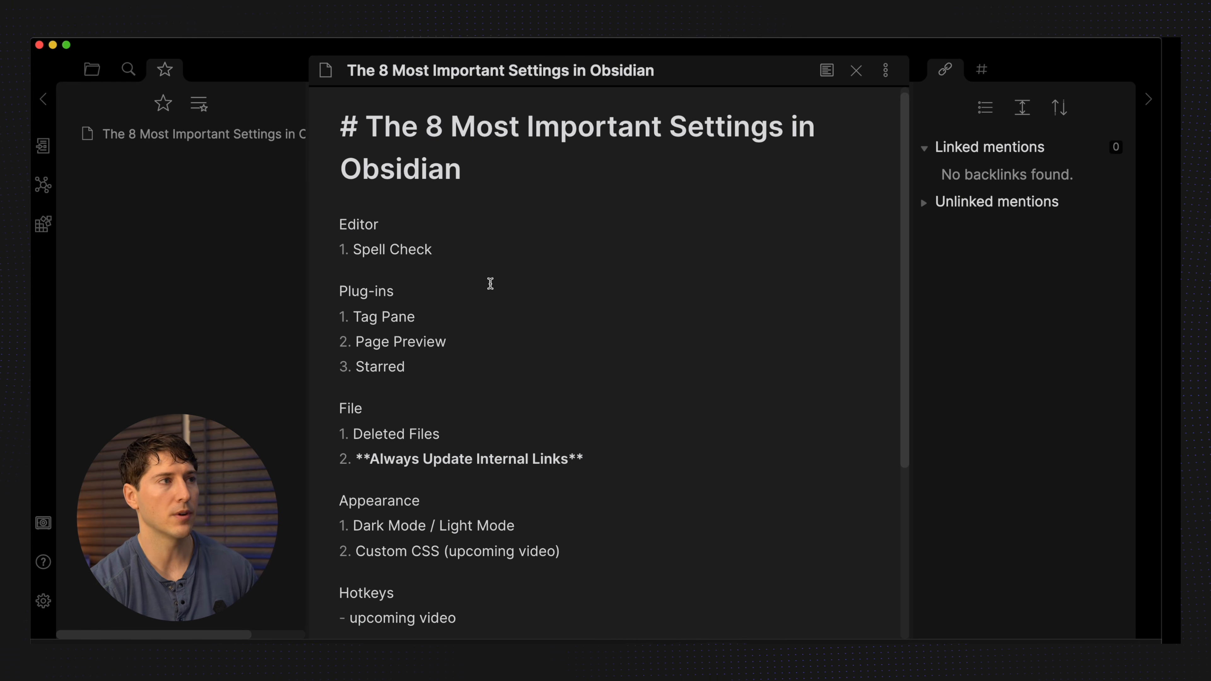
pyautogui.click(91, 69)
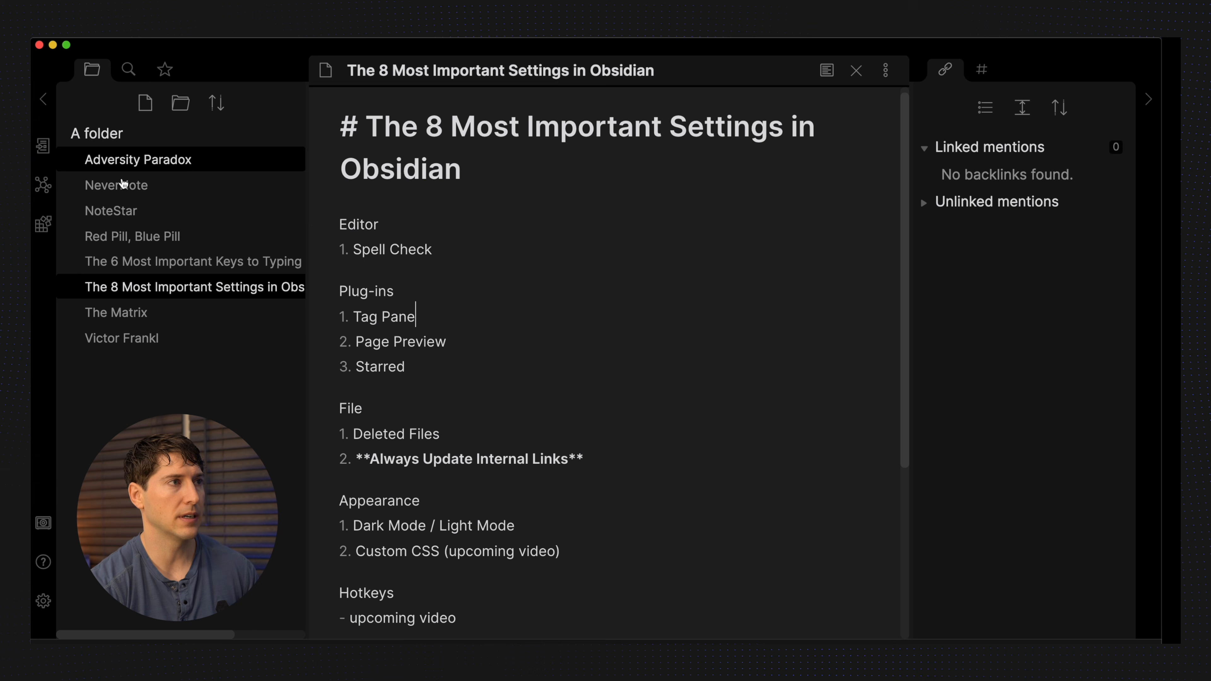
pyautogui.click(461, 422)
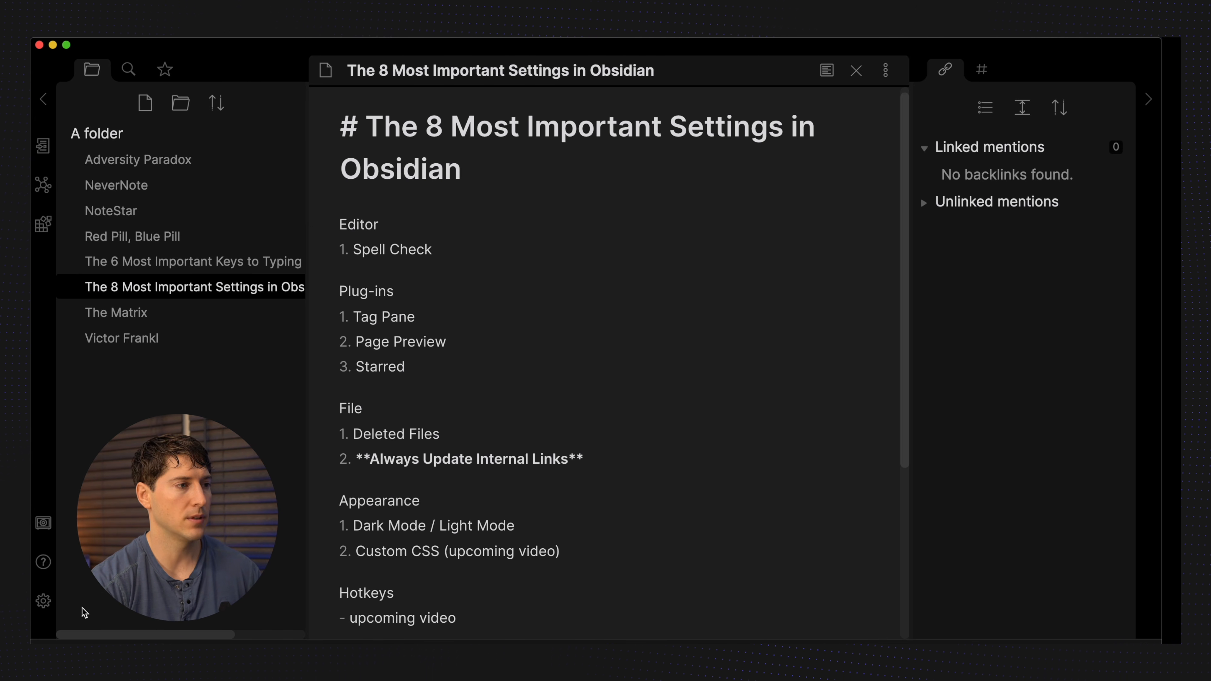
# Examine the Deleted files choices in the file settings, keeping "Move to system trash" selected.
pyautogui.click(44, 600)
pyautogui.click(188, 297)
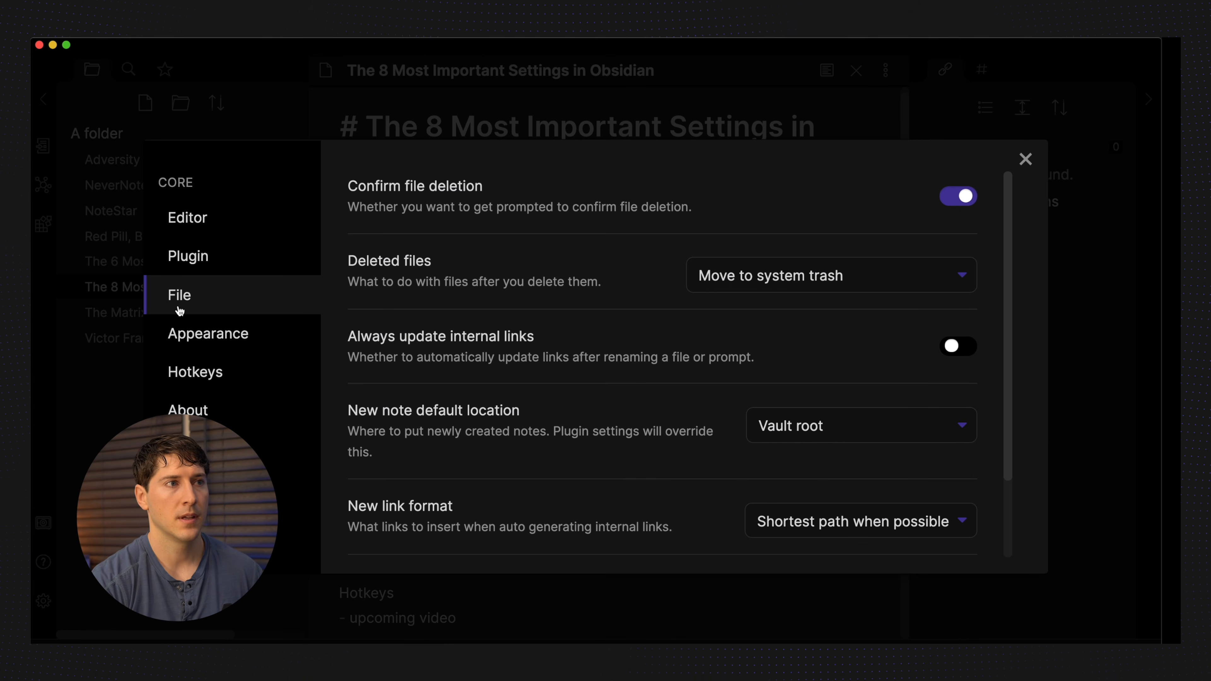
pyautogui.click(488, 120)
pyautogui.click(43, 601)
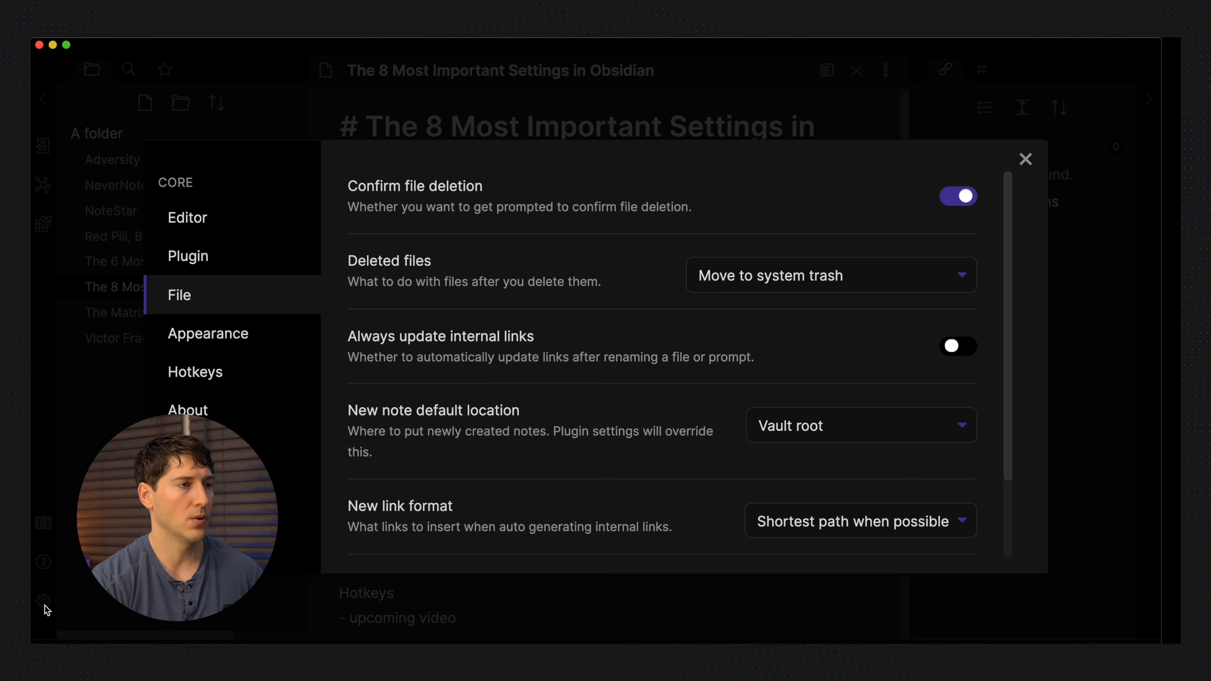
pyautogui.click(725, 290)
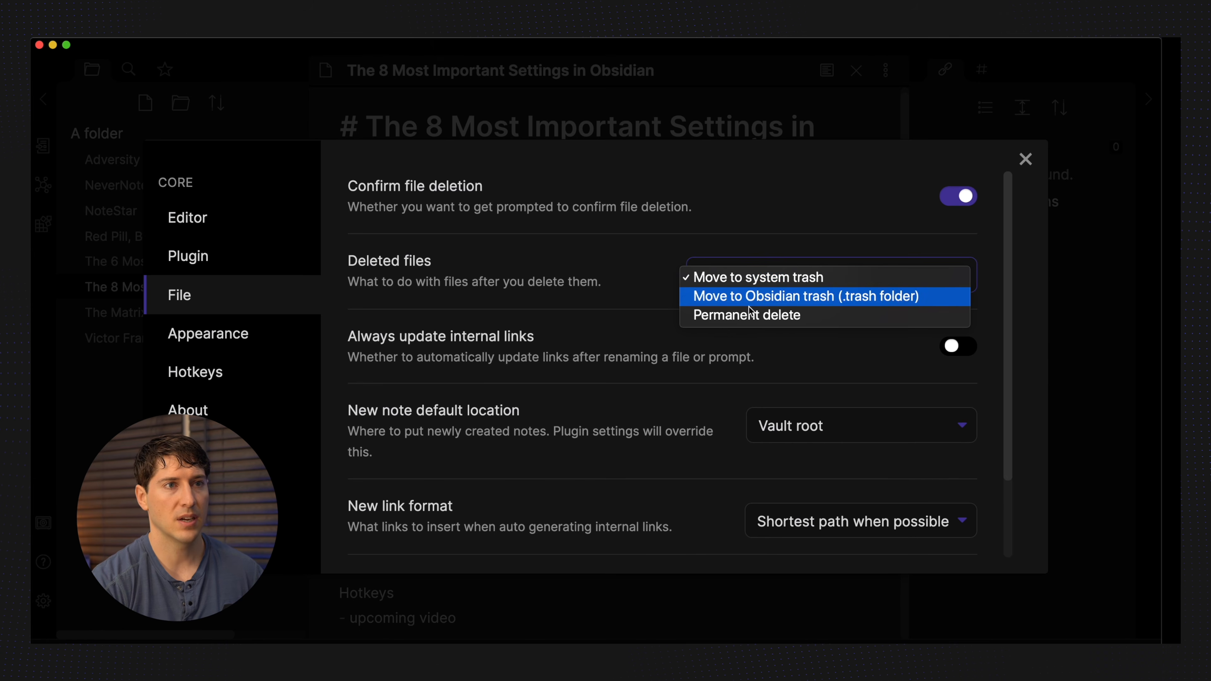
pyautogui.click(659, 285)
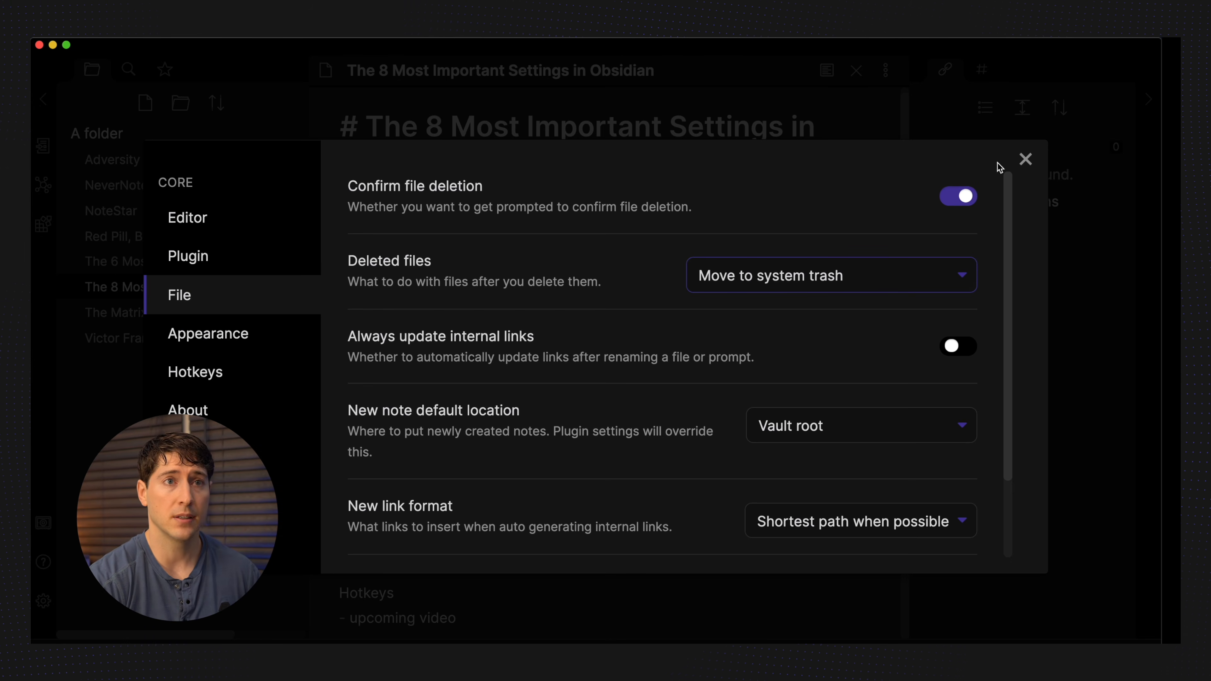
# Close the settings and create a new note titled "asdfasdfasdfasdf".
pyautogui.click(789, 102)
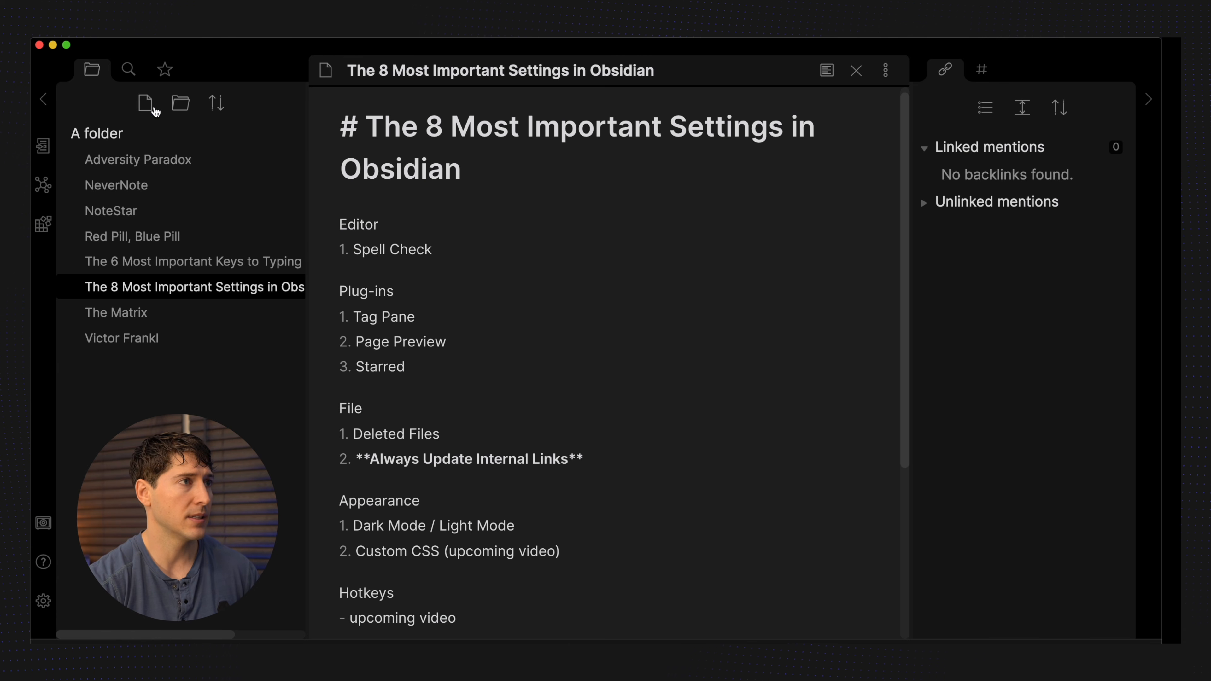
pyautogui.click(146, 102)
pyautogui.write('asdf')
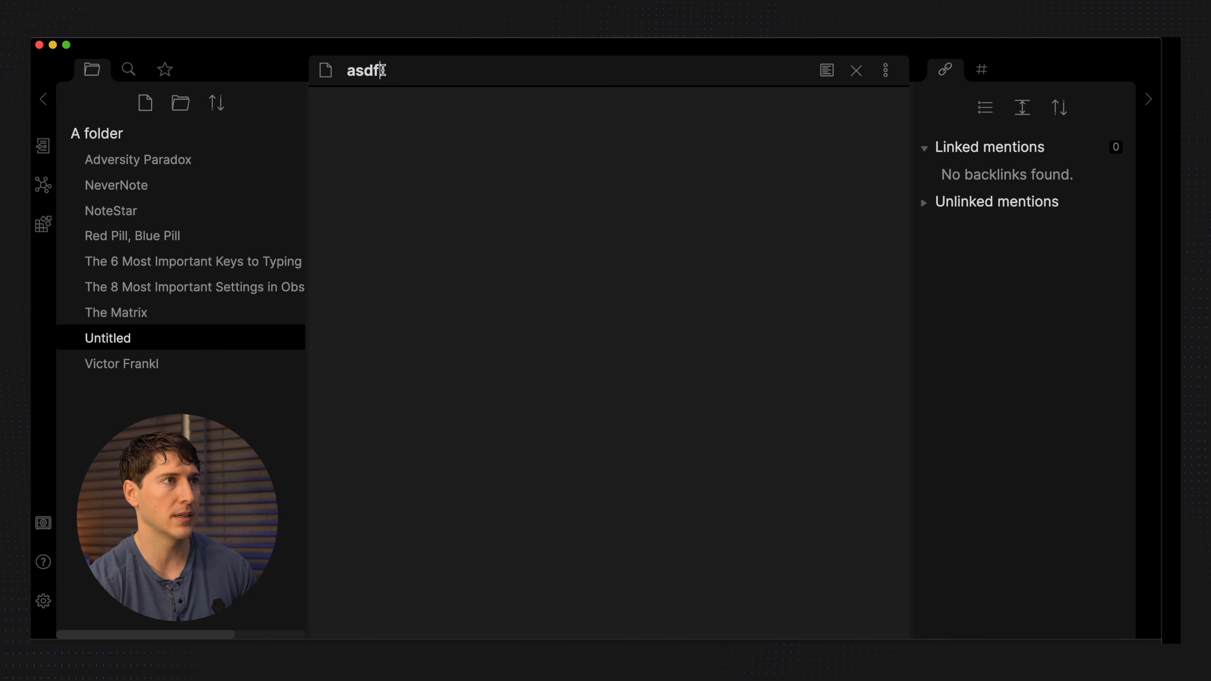
pyautogui.write('asdfasdfasdf')
pyautogui.press('Return')
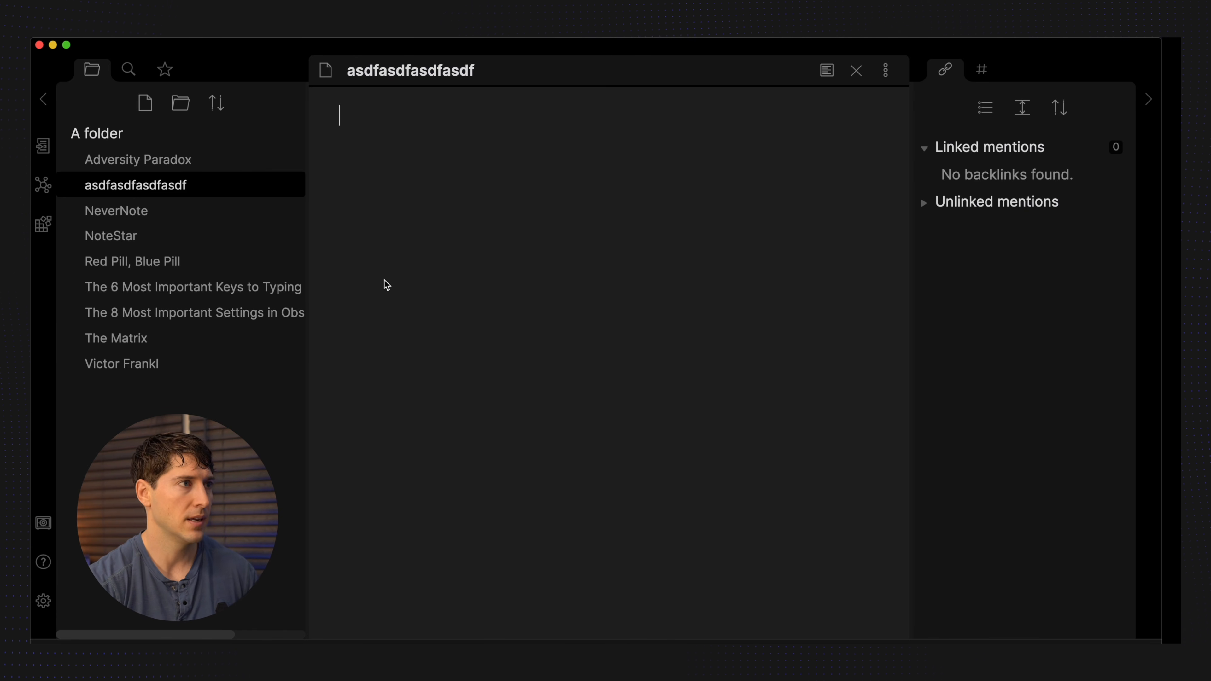
# Delete the note "asdfasdfasdfasdf" to the system trash.
pyautogui.rightClick(109, 192)
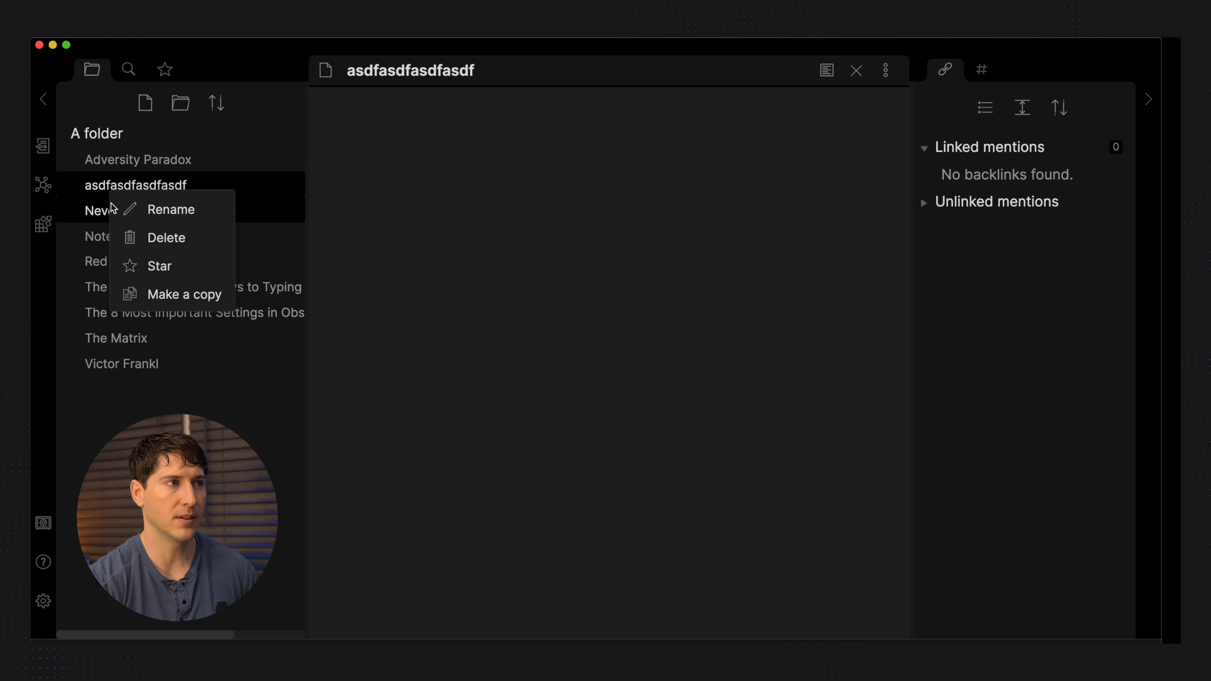
pyautogui.click(164, 239)
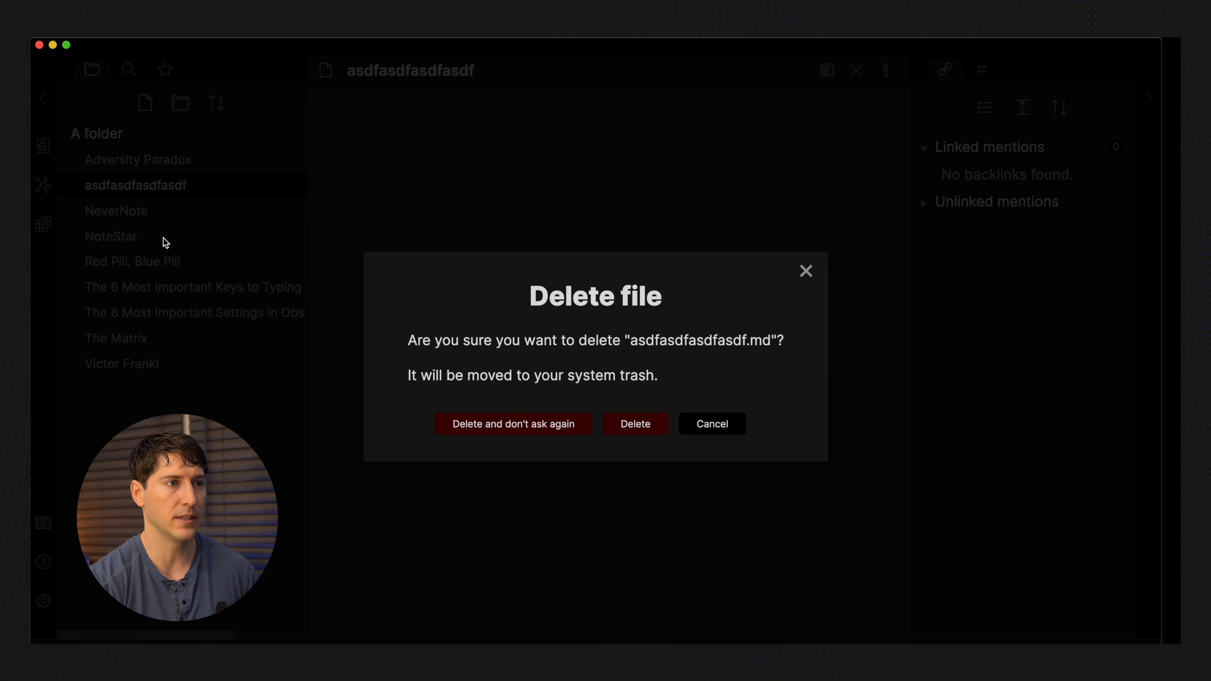
pyautogui.click(636, 426)
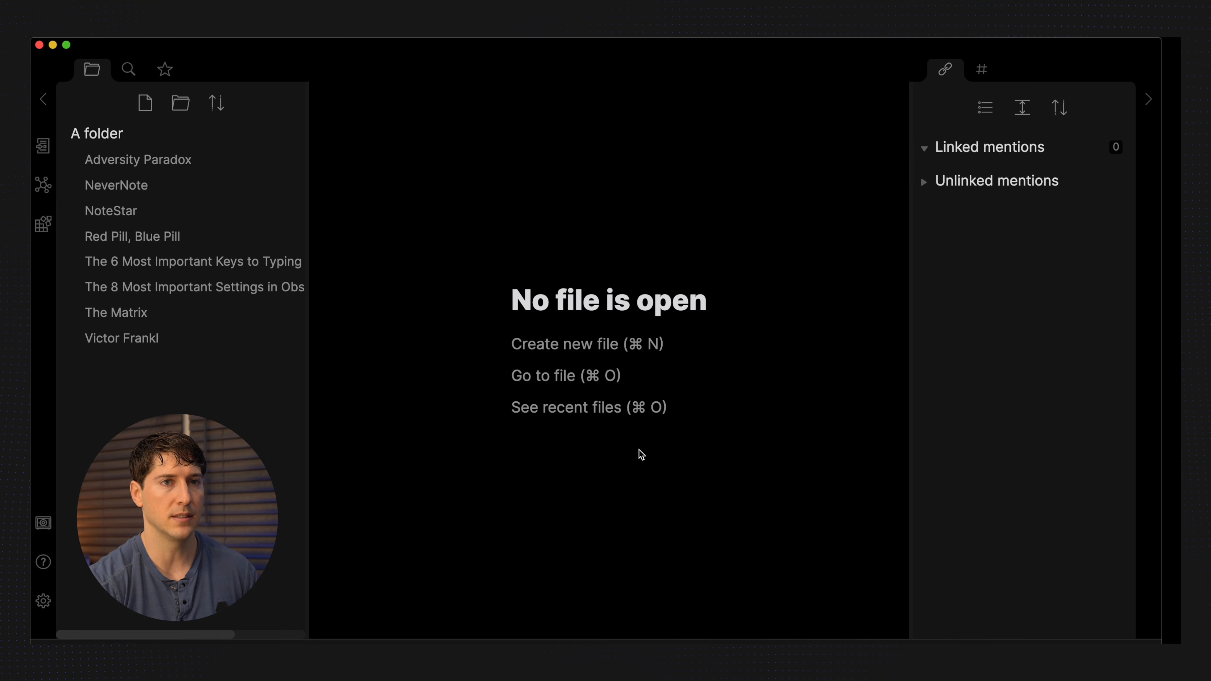
# Look in the system Trash for the deleted file "asdfasdfasdfasdf.md" and close the Trash window.
pyautogui.moveTo(1144, 594)
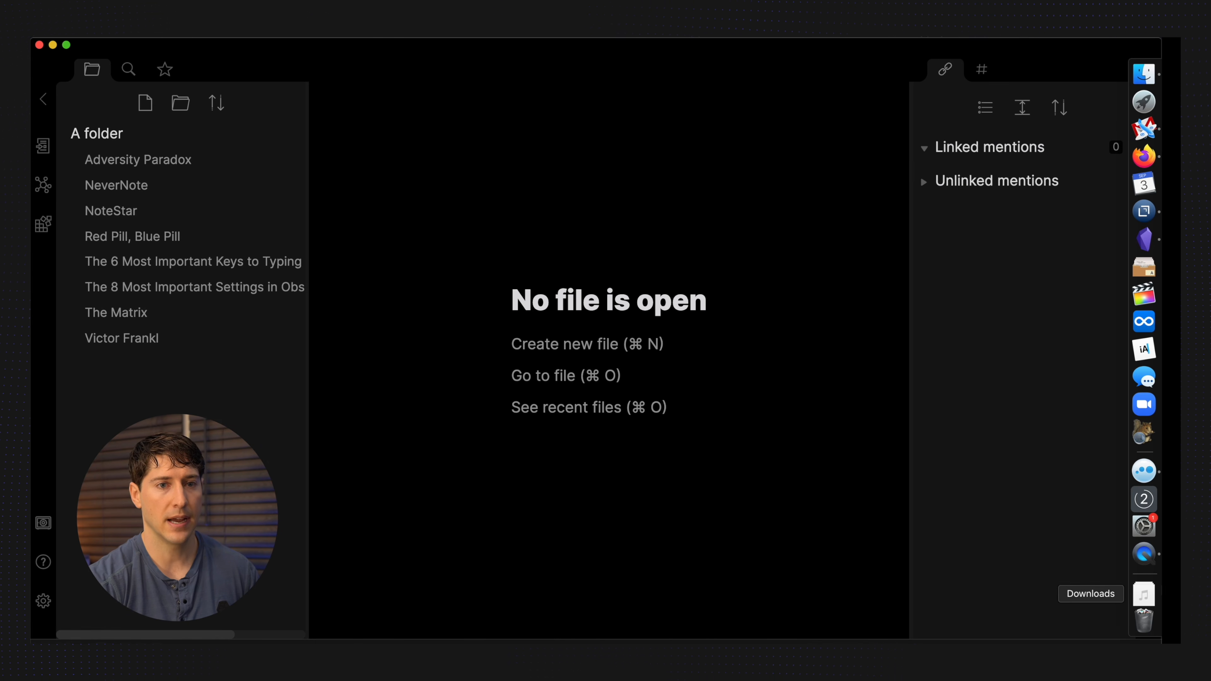
pyautogui.click(1145, 622)
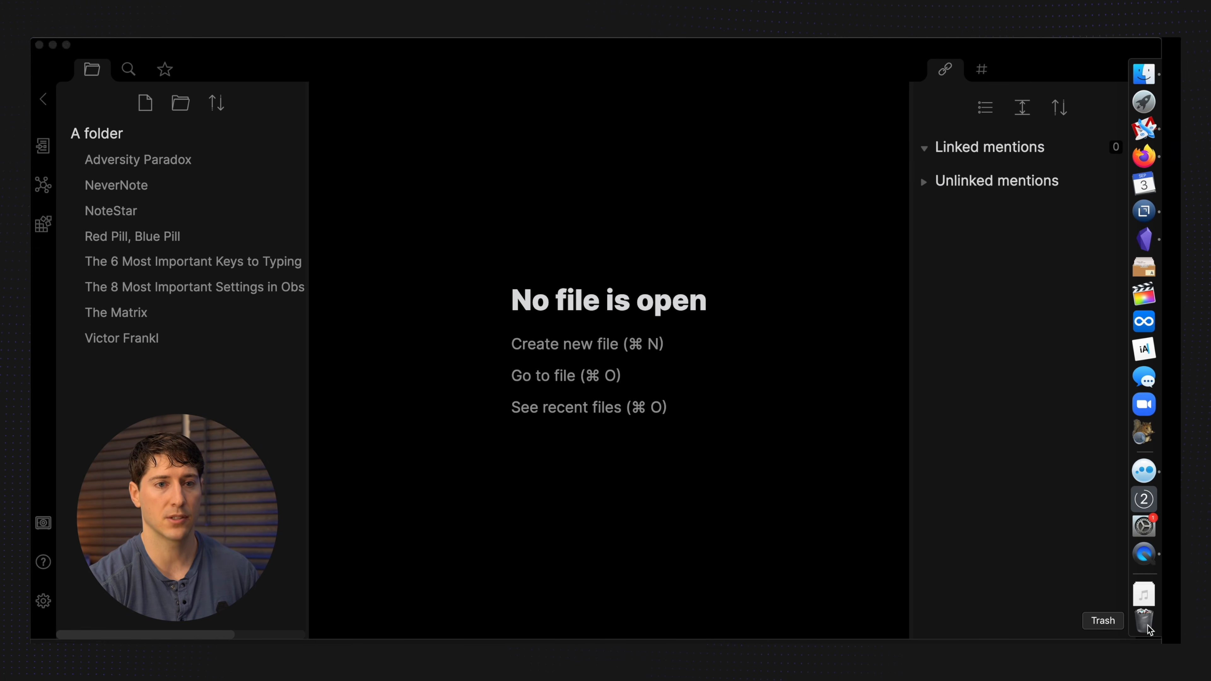
pyautogui.click(522, 218)
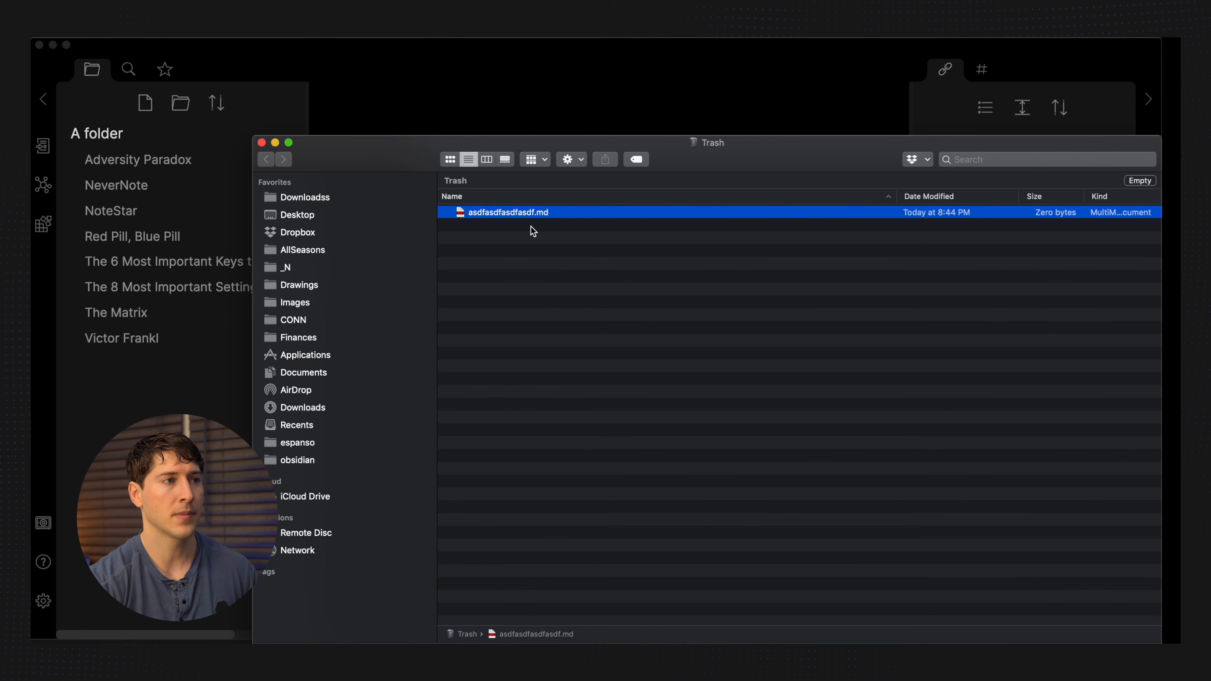
pyautogui.click(261, 142)
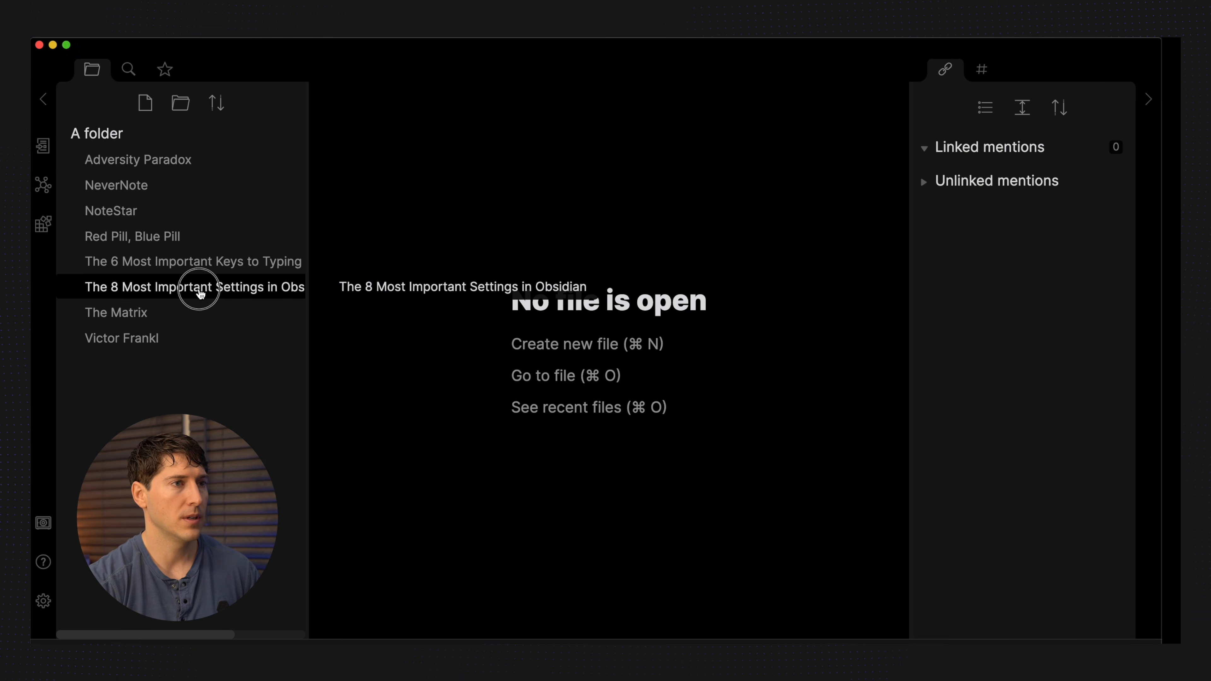
# Open "The 8 Most Important Settings in Obsidian" and highlight part of its "Always Update Internal Links" entry.
pyautogui.click(227, 292)
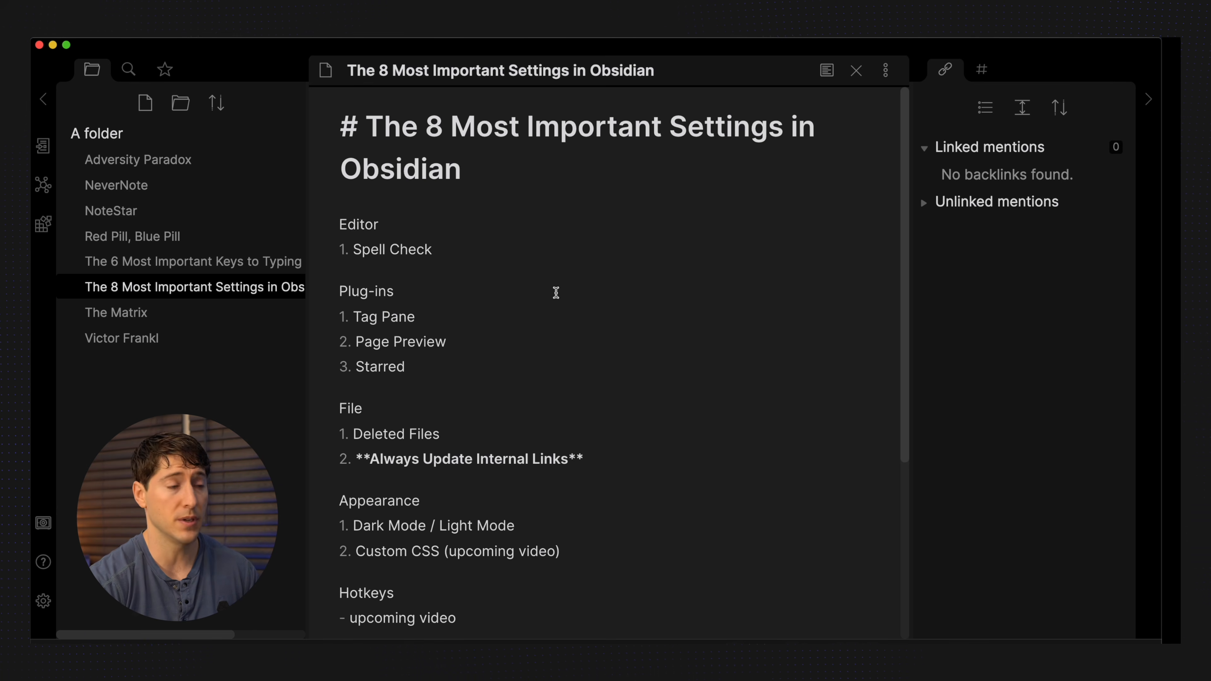
pyautogui.click(386, 459)
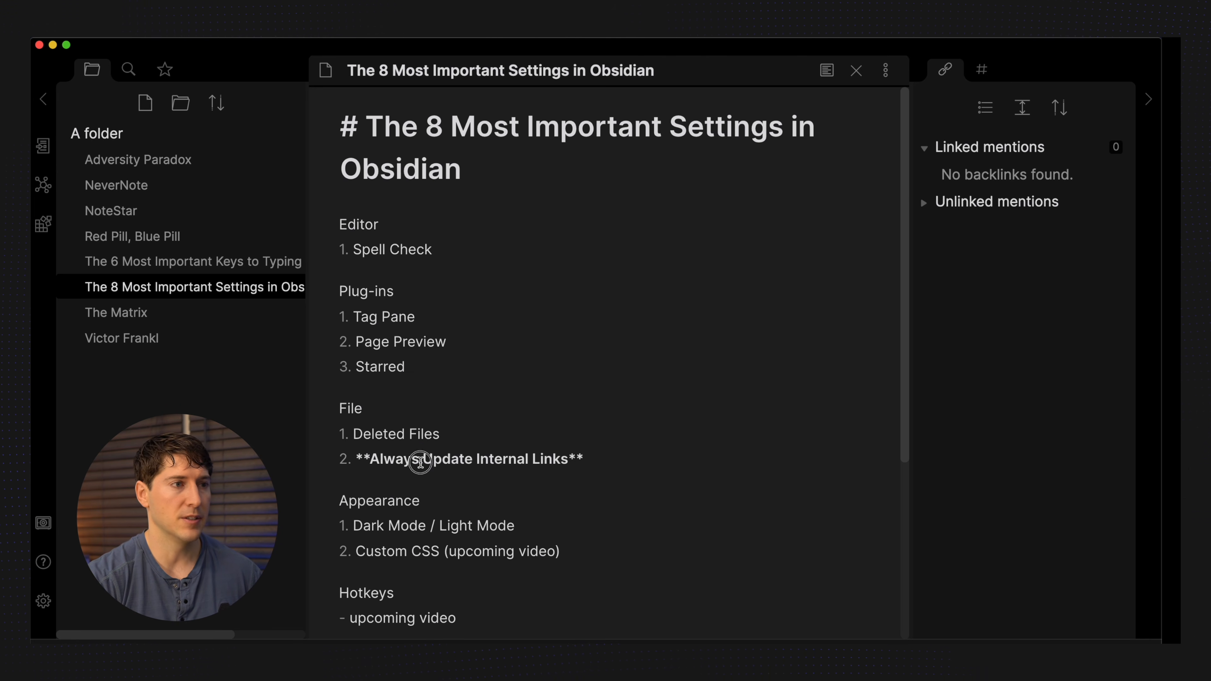
pyautogui.moveTo(419, 460); pyautogui.dragTo(489, 460)
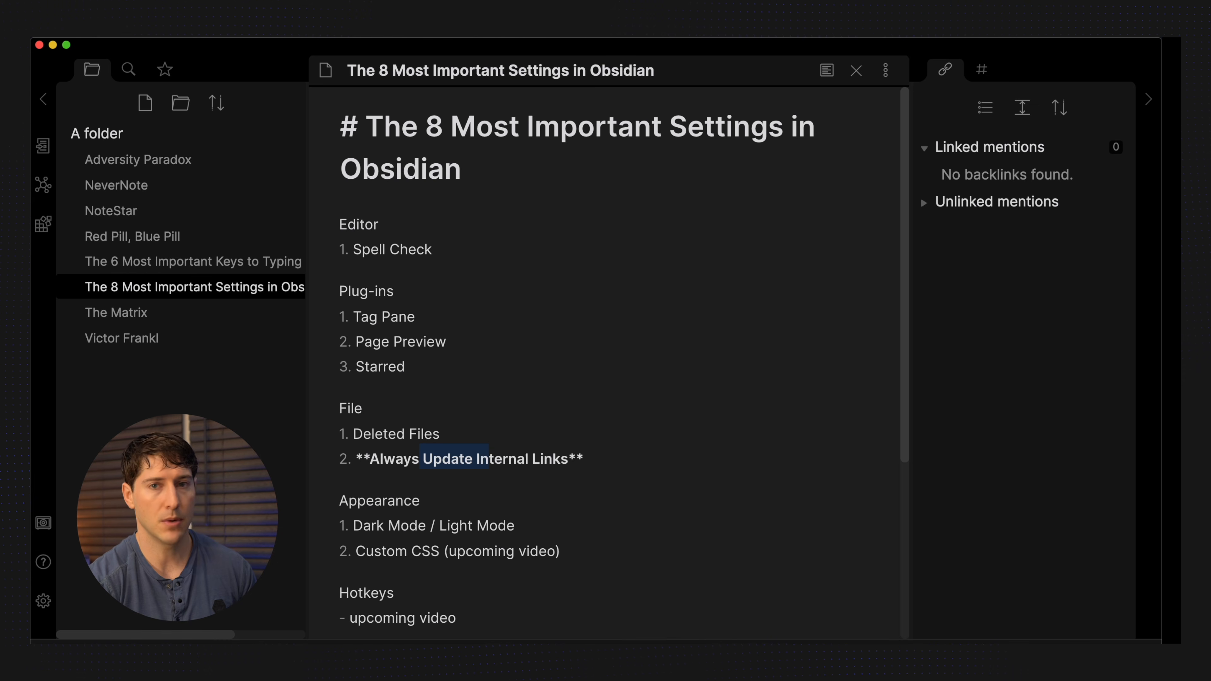
# Turn on "Always update internal links" in the file settings and close the settings.
pyautogui.click(42, 600)
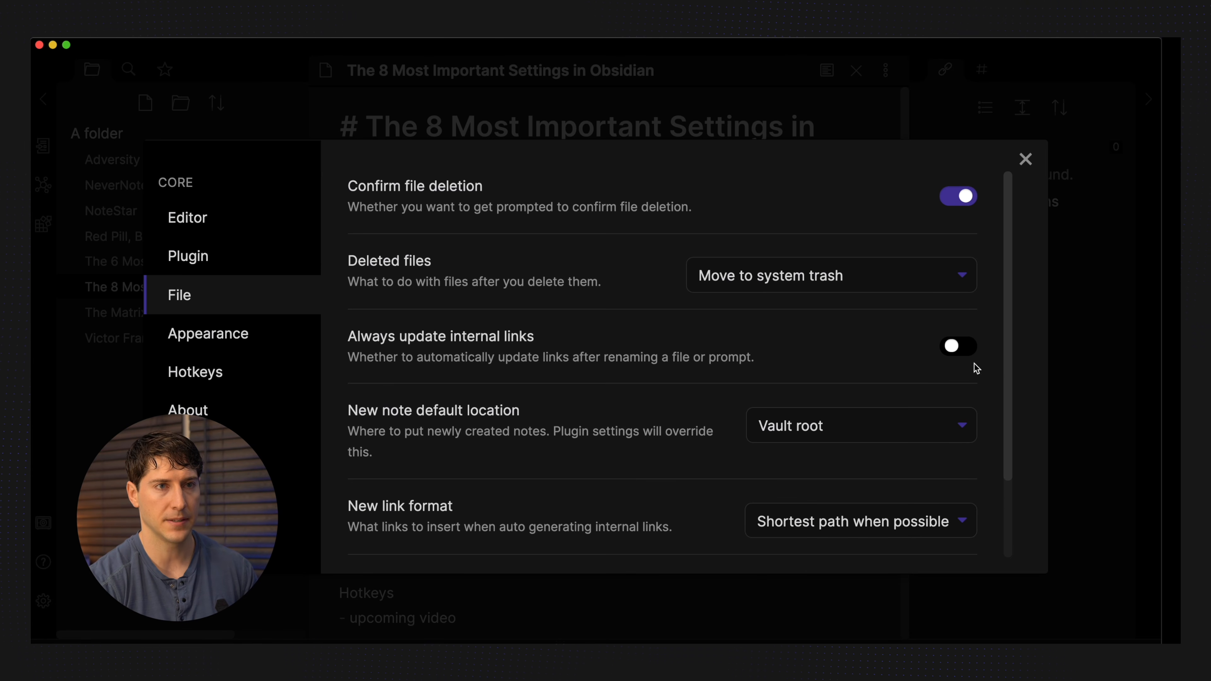
pyautogui.click(959, 354)
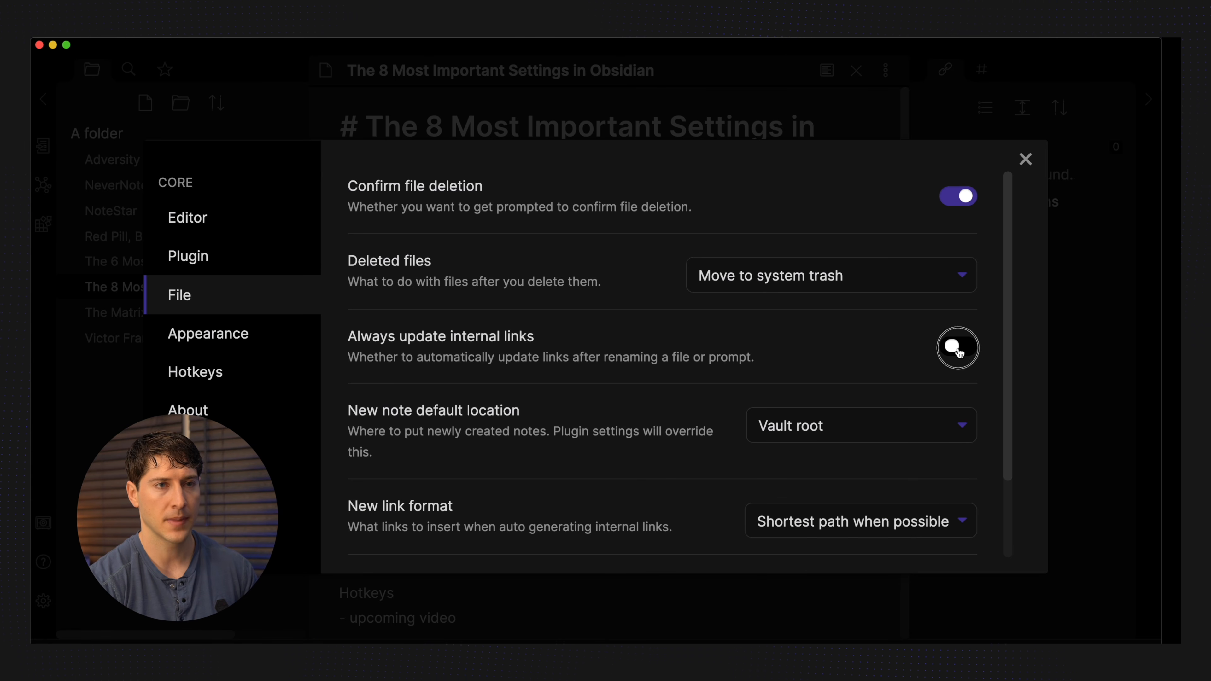
pyautogui.click(1026, 159)
pyautogui.click(575, 207)
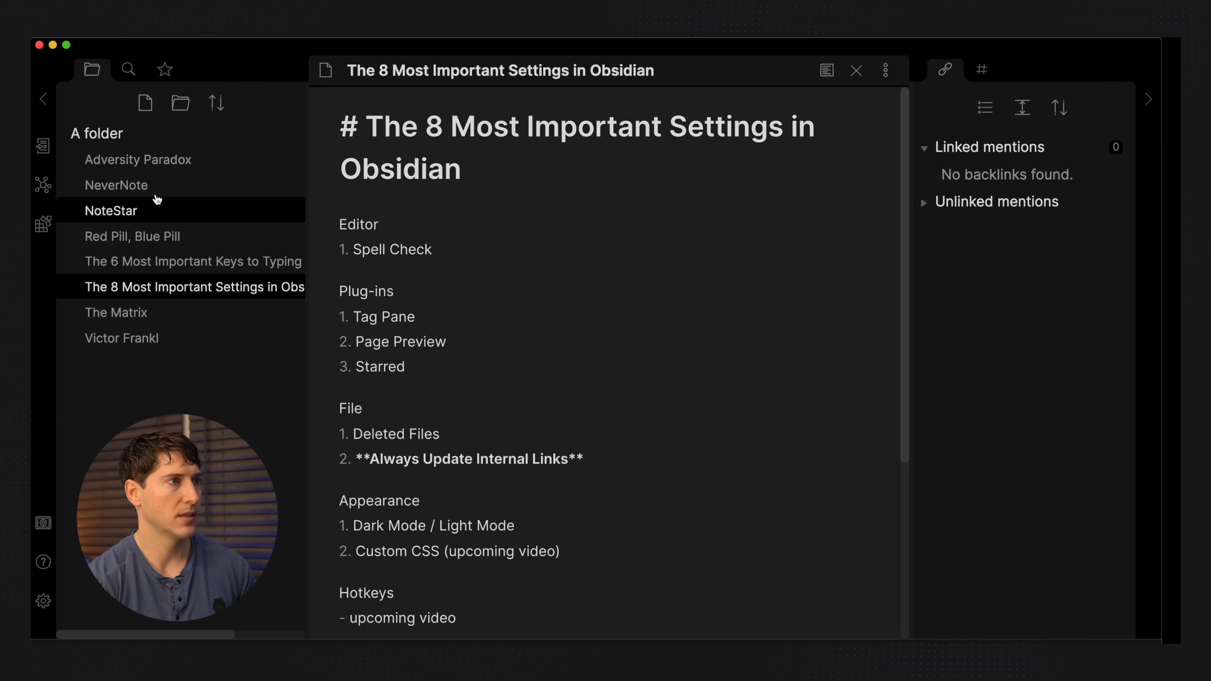
# Look at the NoteStar link in NeverNote and rename the NoteStar note to "NoteStar2".
pyautogui.click(129, 184)
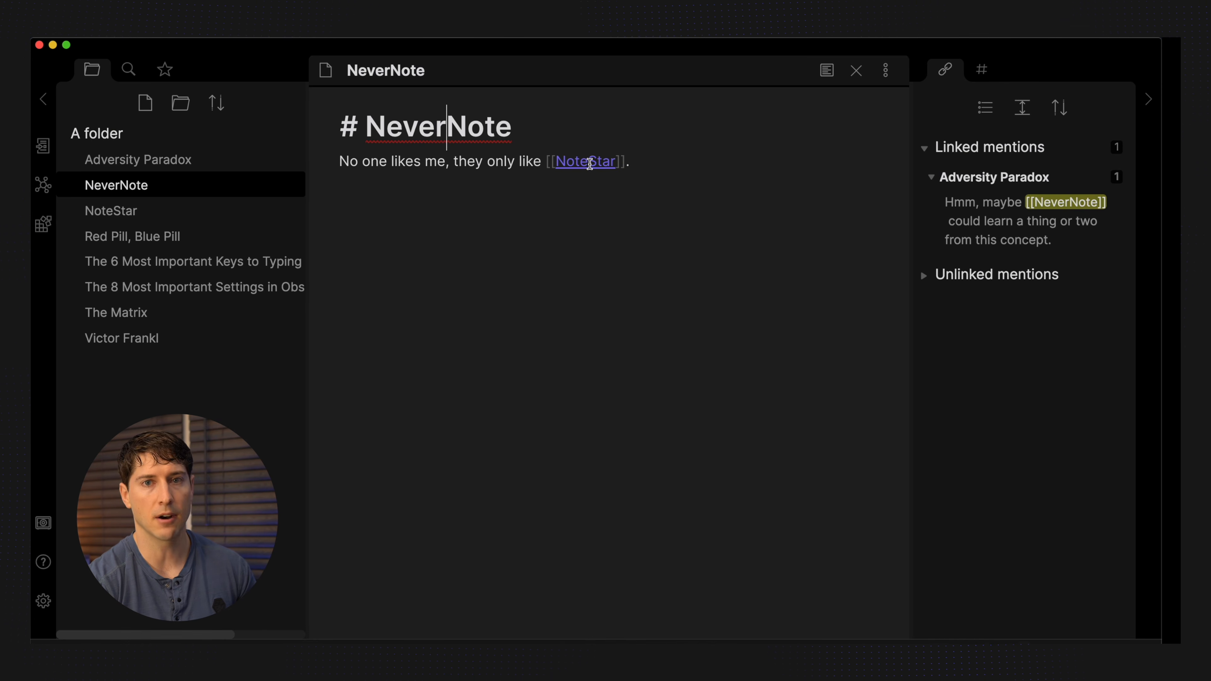
pyautogui.click(120, 209)
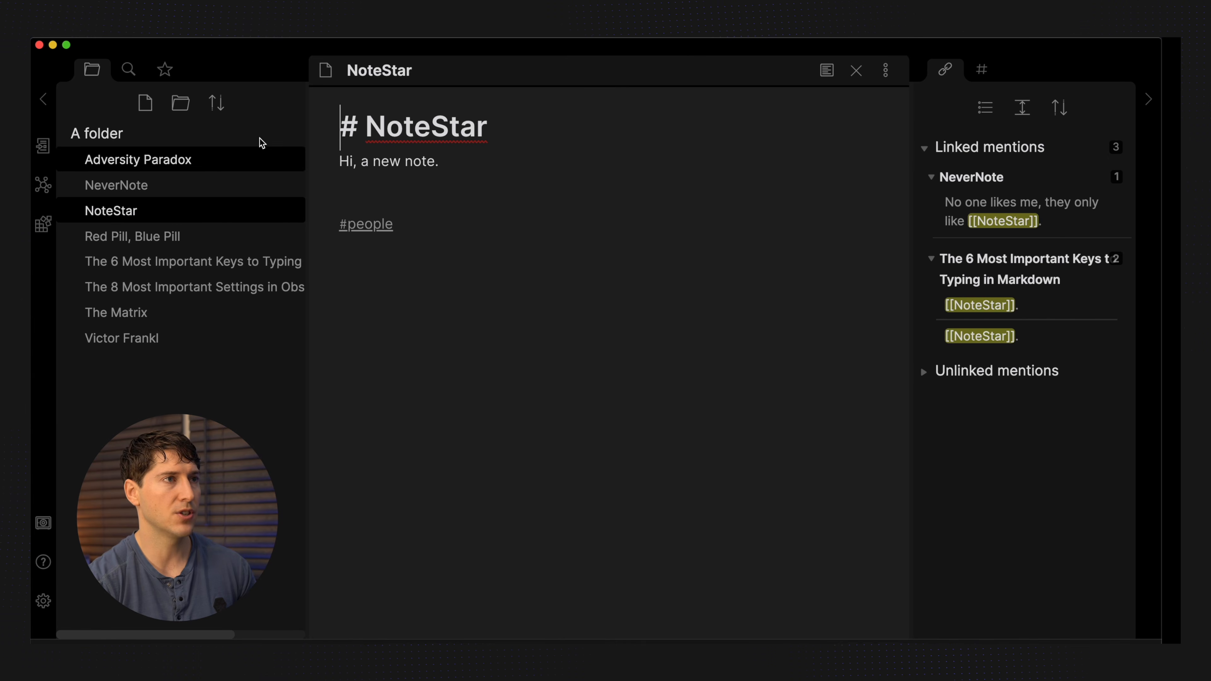
pyautogui.click(426, 73)
pyautogui.write('2')
pyautogui.click(459, 223)
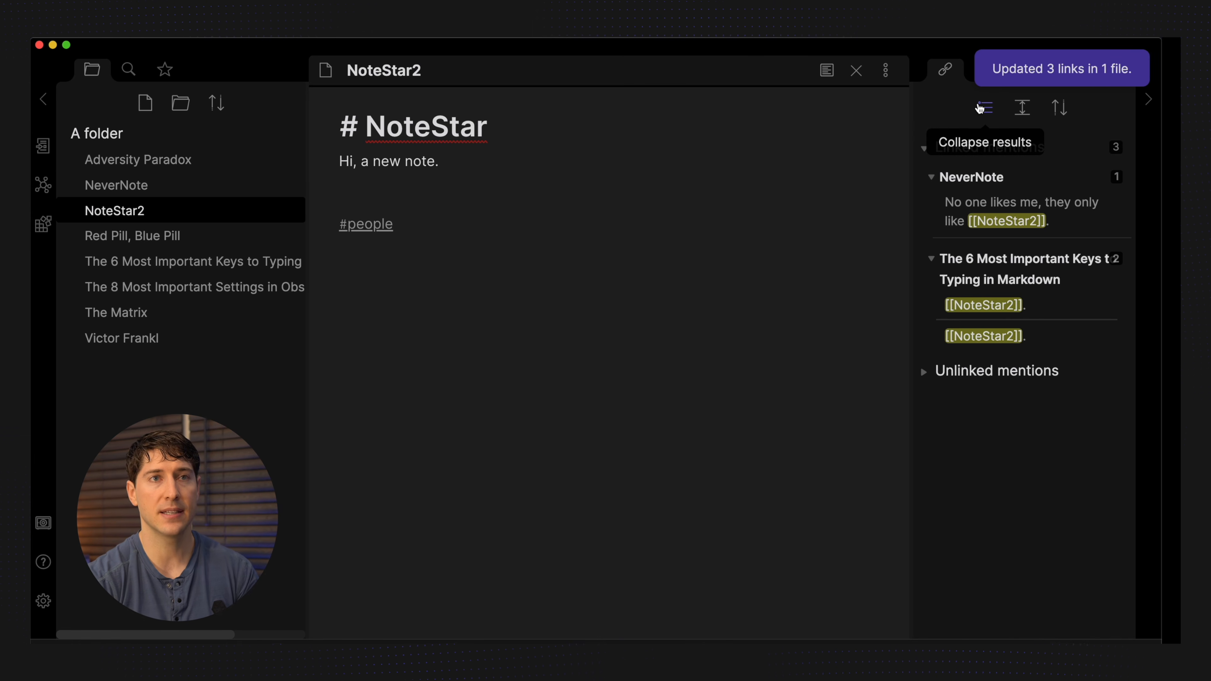
# Follow the NoteStar2 link from NeverNote and return to the "Always Update Internal Links" entry in "The 8 Most Important Settings in Obsidian".
pyautogui.click(123, 186)
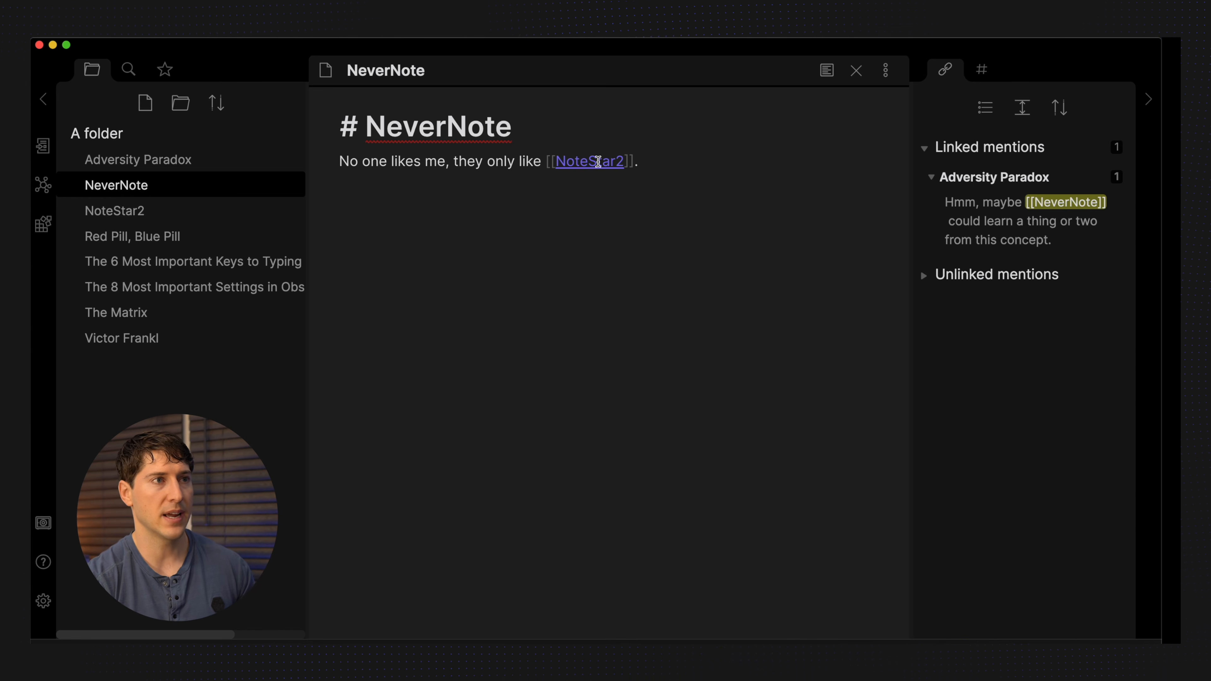
pyautogui.click(600, 163)
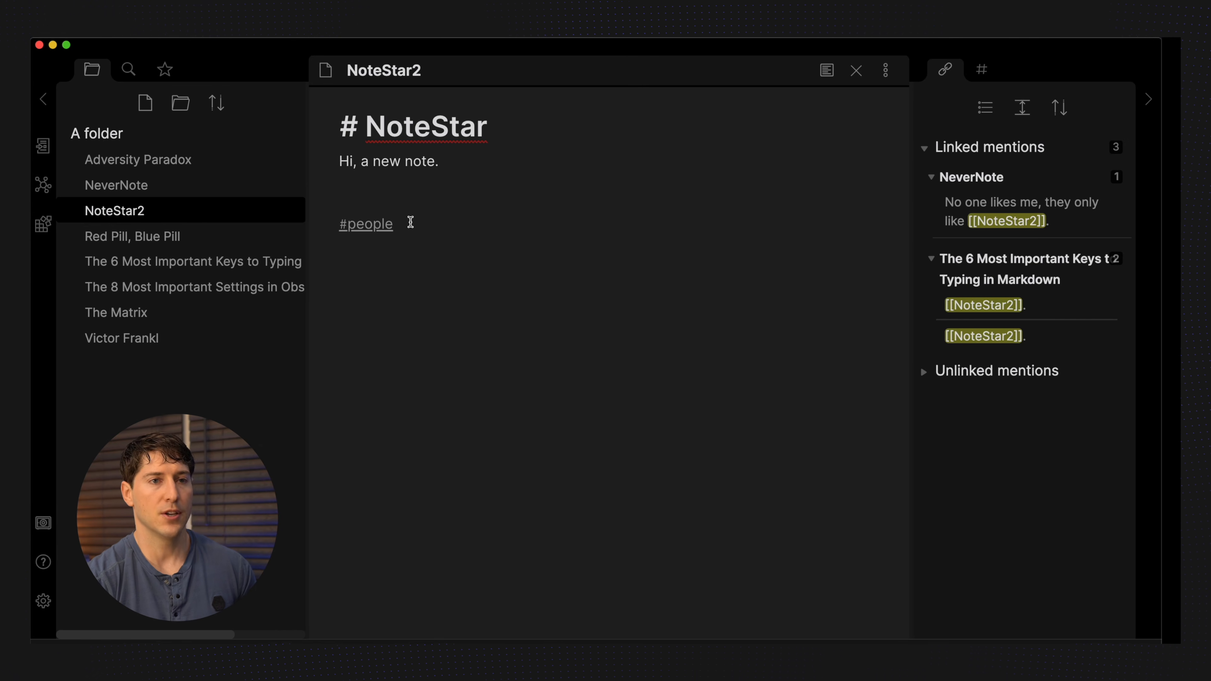
pyautogui.click(279, 287)
pyautogui.click(490, 459)
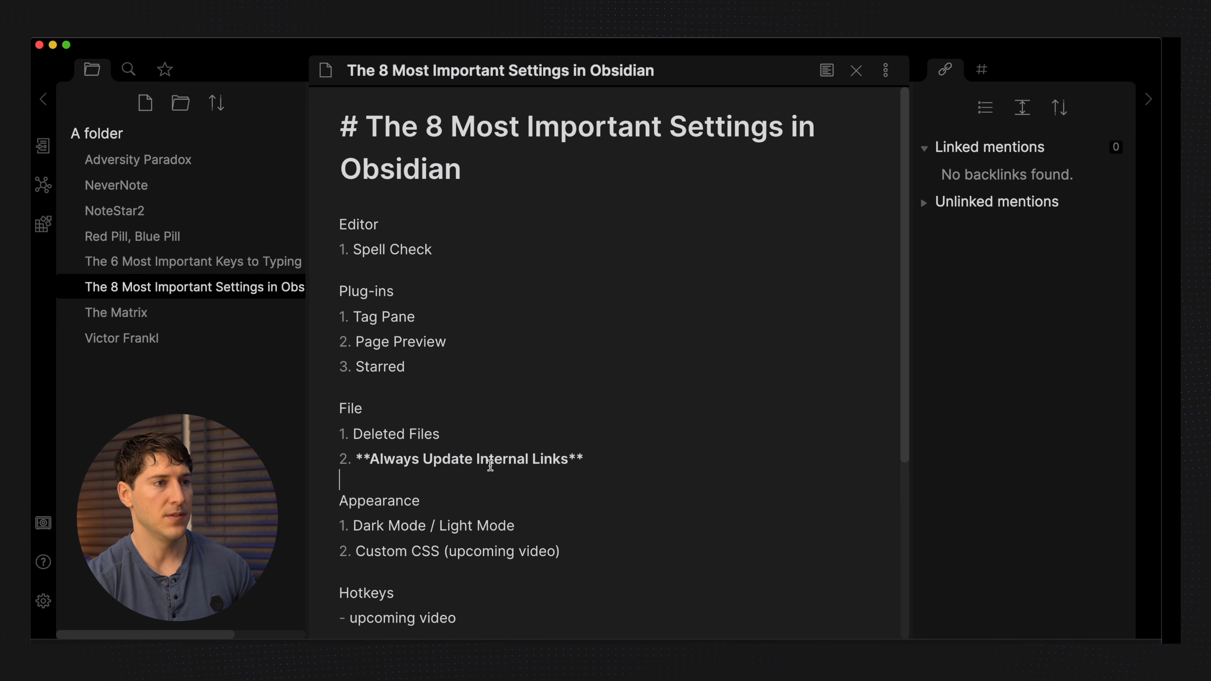
pyautogui.moveTo(360, 456); pyautogui.dragTo(590, 460)
pyautogui.click(594, 460)
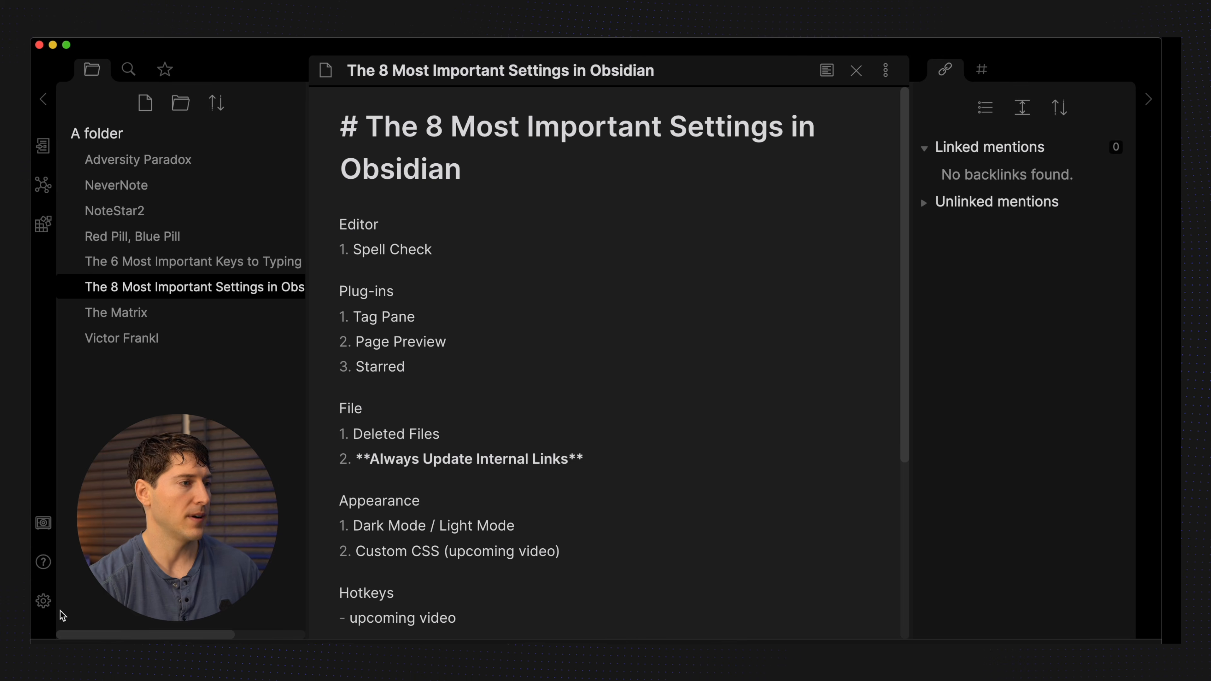
# In the Appearance settings, switch the base mode to Light mode and back to Dark mode.
pyautogui.click(44, 602)
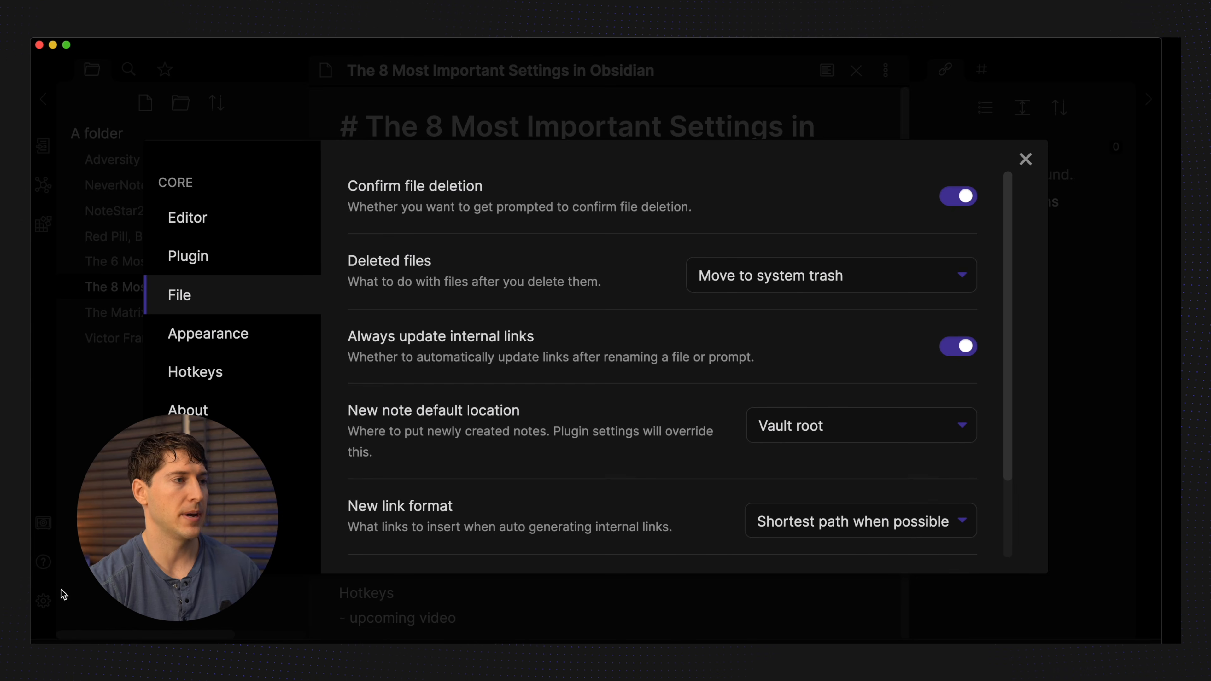
pyautogui.click(207, 336)
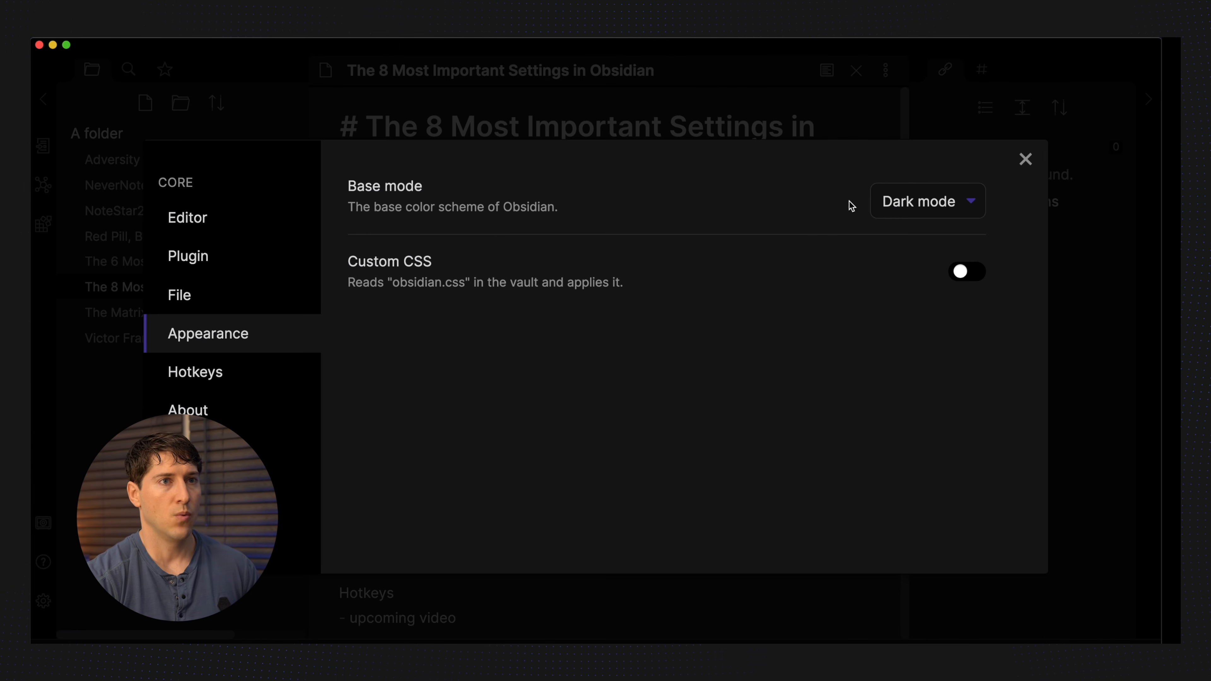
pyautogui.click(916, 205)
pyautogui.click(911, 220)
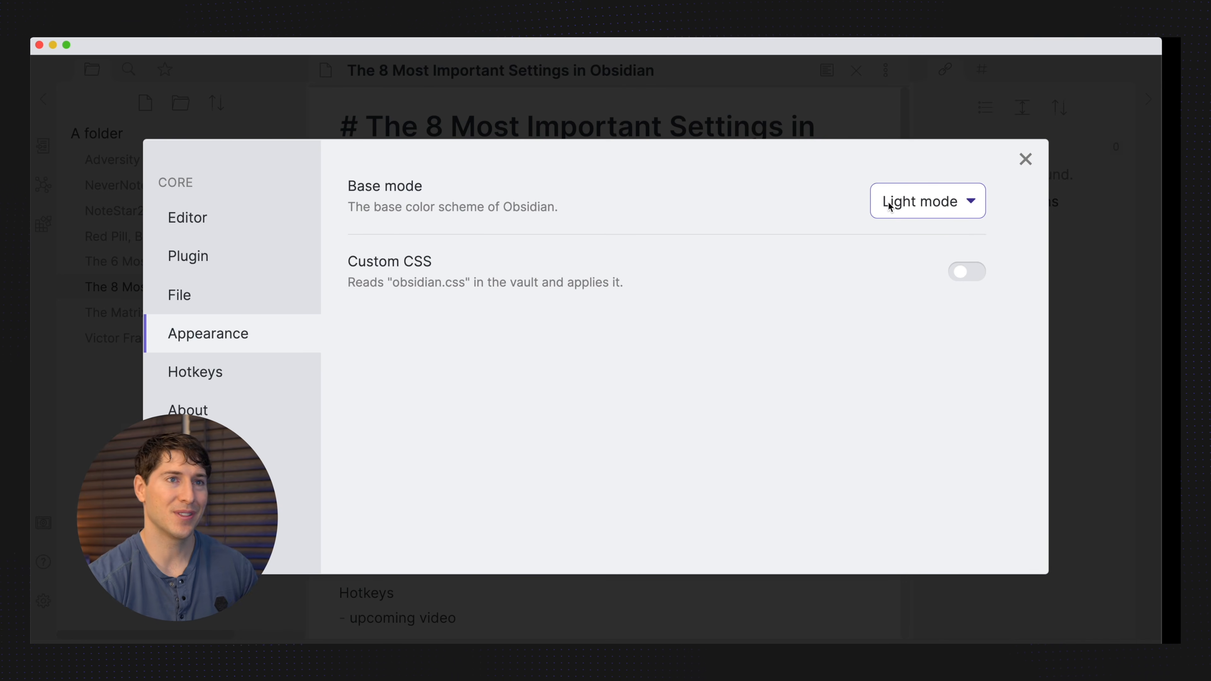
pyautogui.click(900, 204)
pyautogui.click(911, 184)
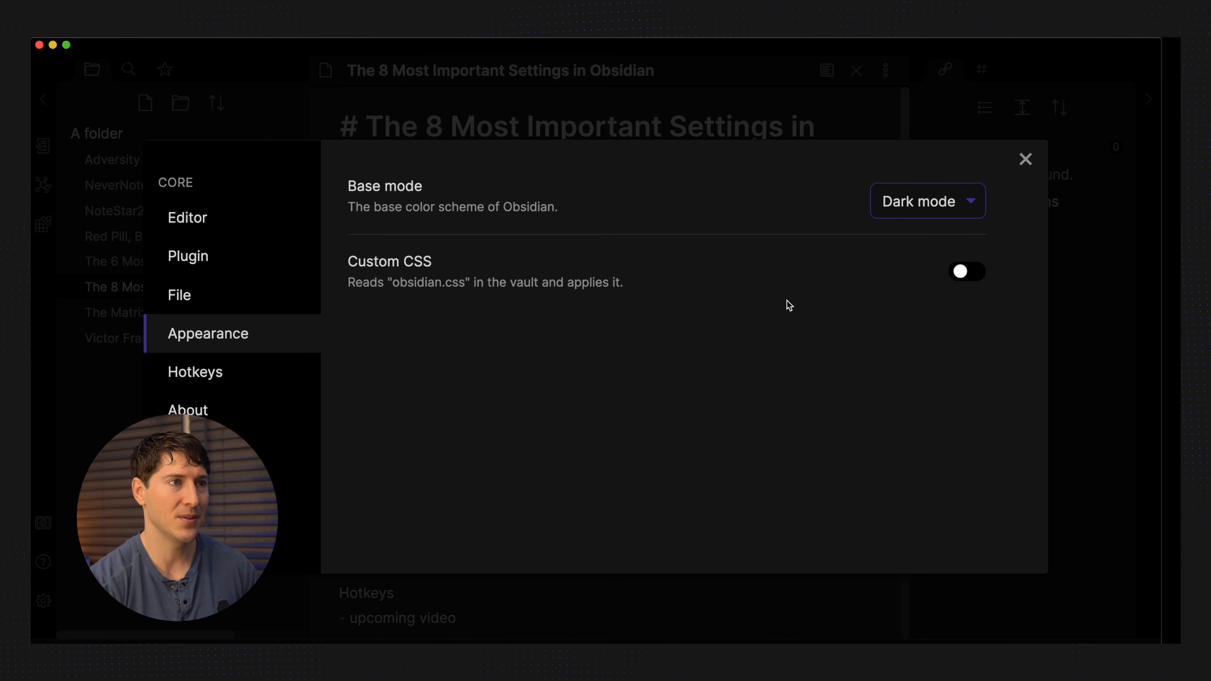
# Turn on Custom CSS in the Appearance settings and return to the open note.
pyautogui.click(972, 278)
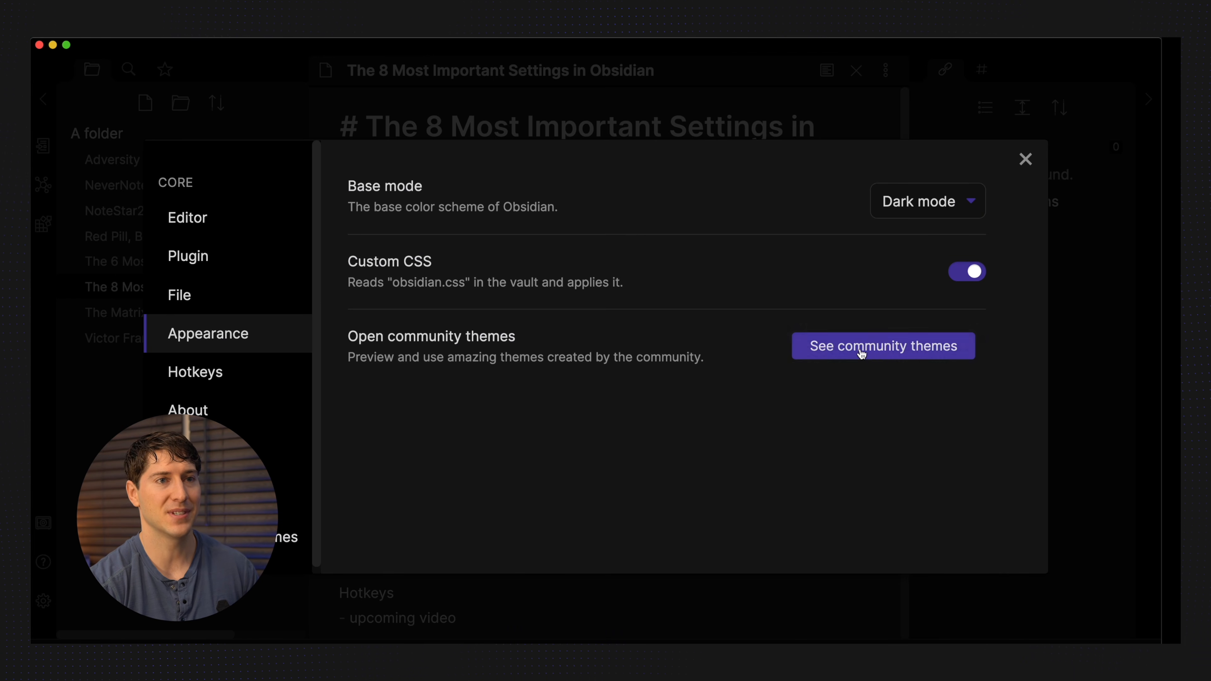
pyautogui.click(633, 125)
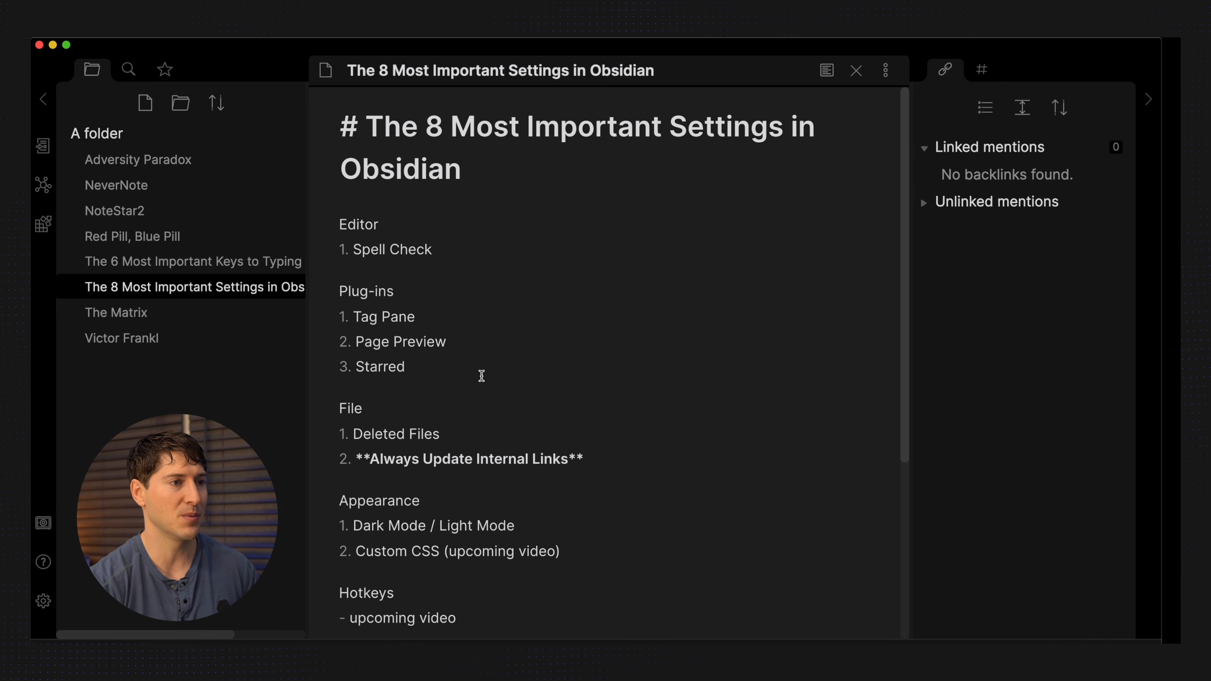
pyautogui.click(508, 392)
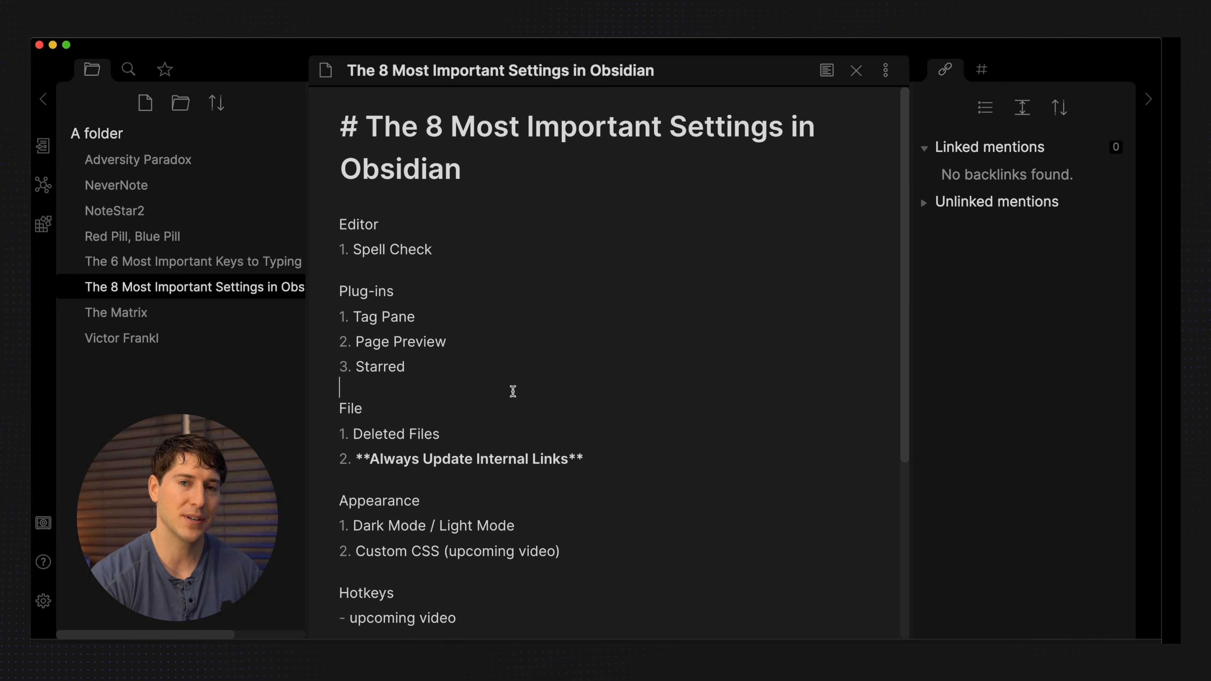
# Toggle "The 8 Most Important Settings in Obsidian" between preview and edit mode several times, ending in edit mode.
pyautogui.press('super+e')
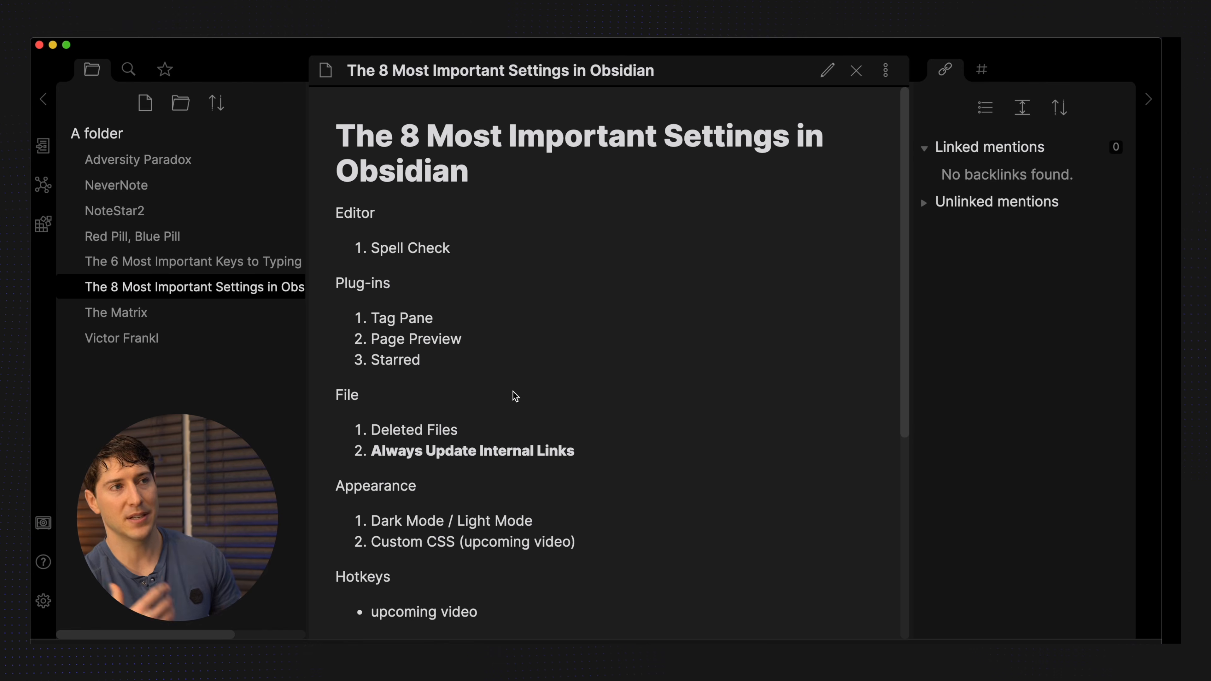
pyautogui.press('super+e')
pyautogui.press('super+e')
pyautogui.press('super+e')
pyautogui.press('super+e')
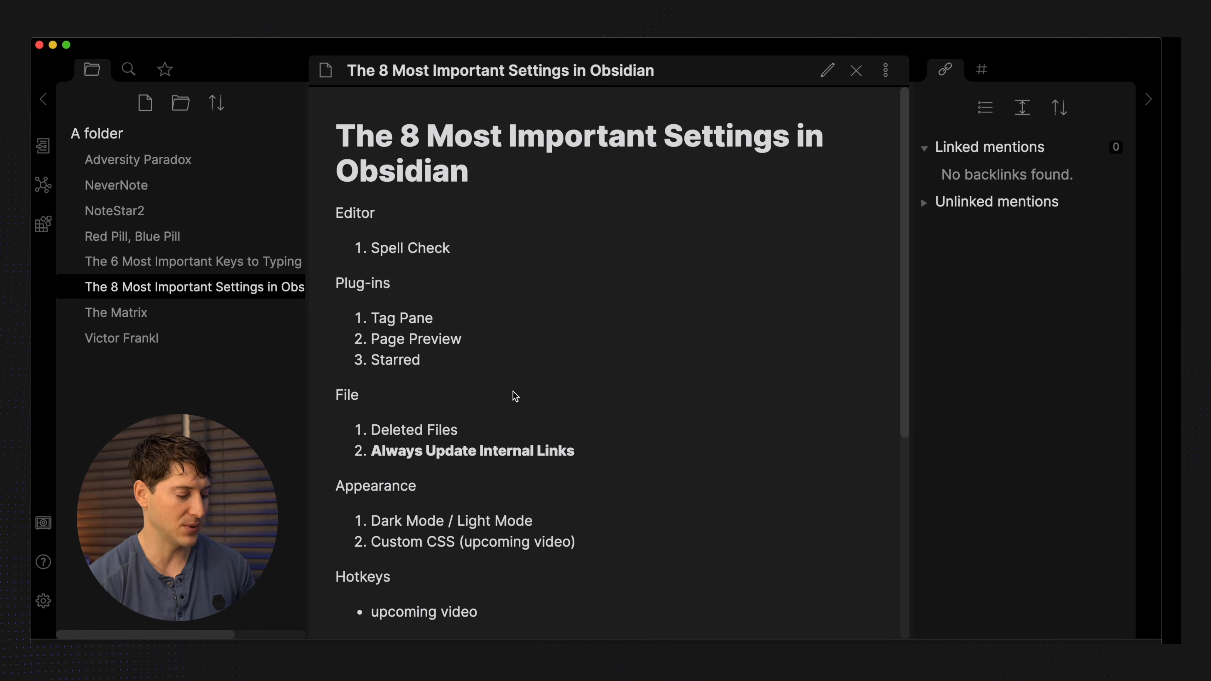
pyautogui.press('super+e')
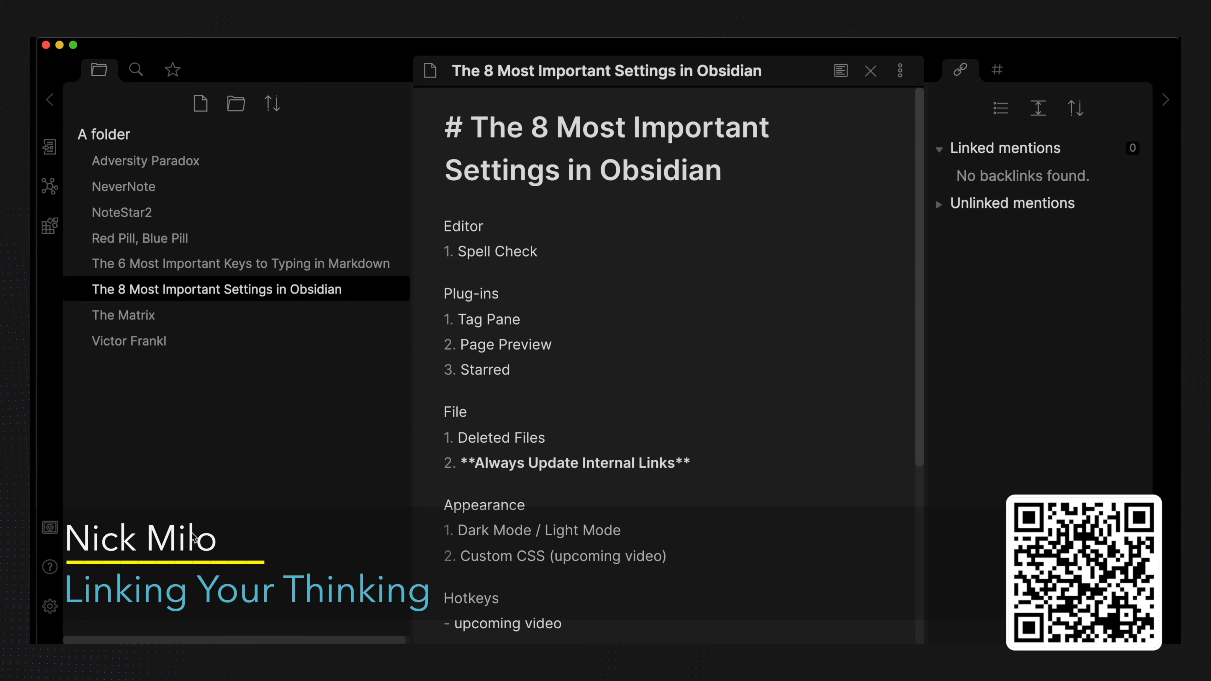
# Reopen the Appearance settings and switch Custom CSS off and back on.
pyautogui.click(49, 606)
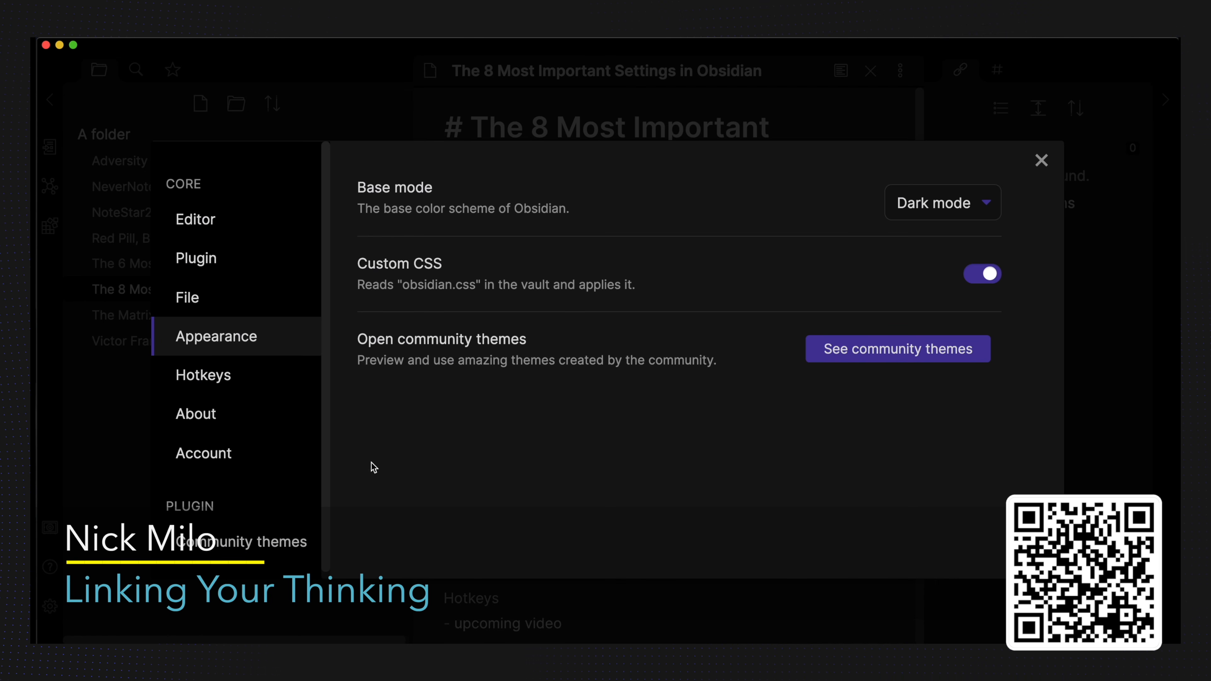
pyautogui.click(983, 274)
pyautogui.click(987, 279)
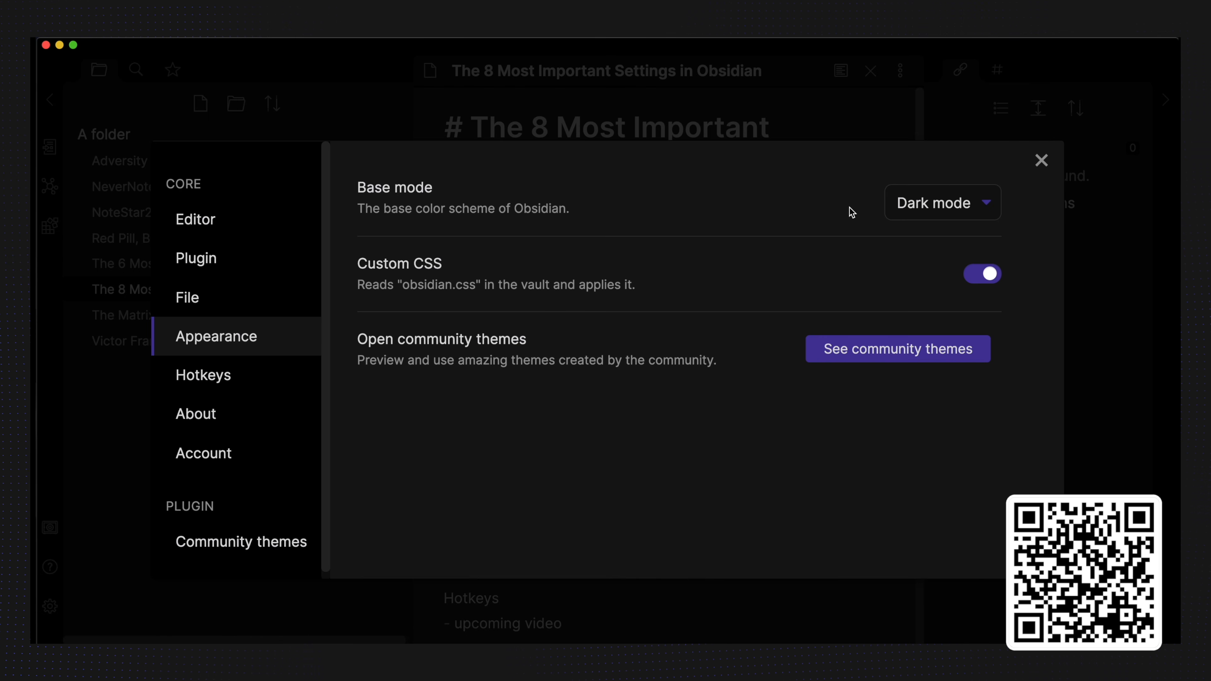
# Set the base mode to Light mode, view the open note in it, and set the base mode back to Dark mode.
pyautogui.moveTo(361, 185); pyautogui.dragTo(536, 208)
pyautogui.click(888, 202)
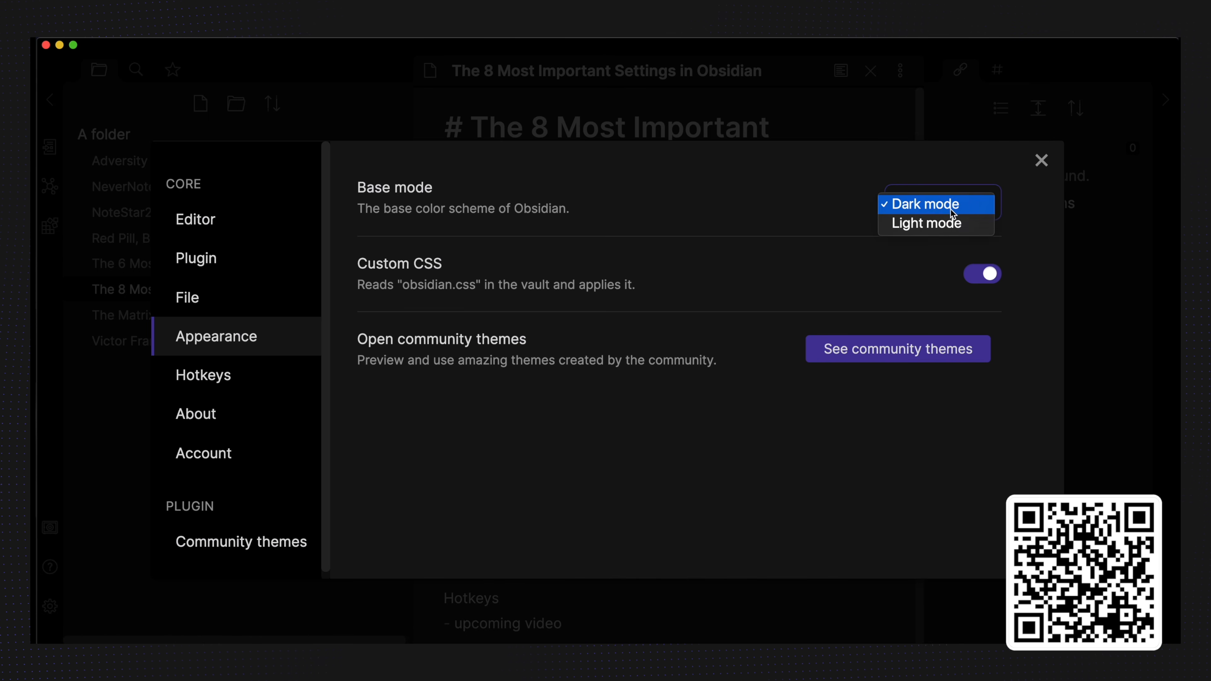
pyautogui.click(942, 224)
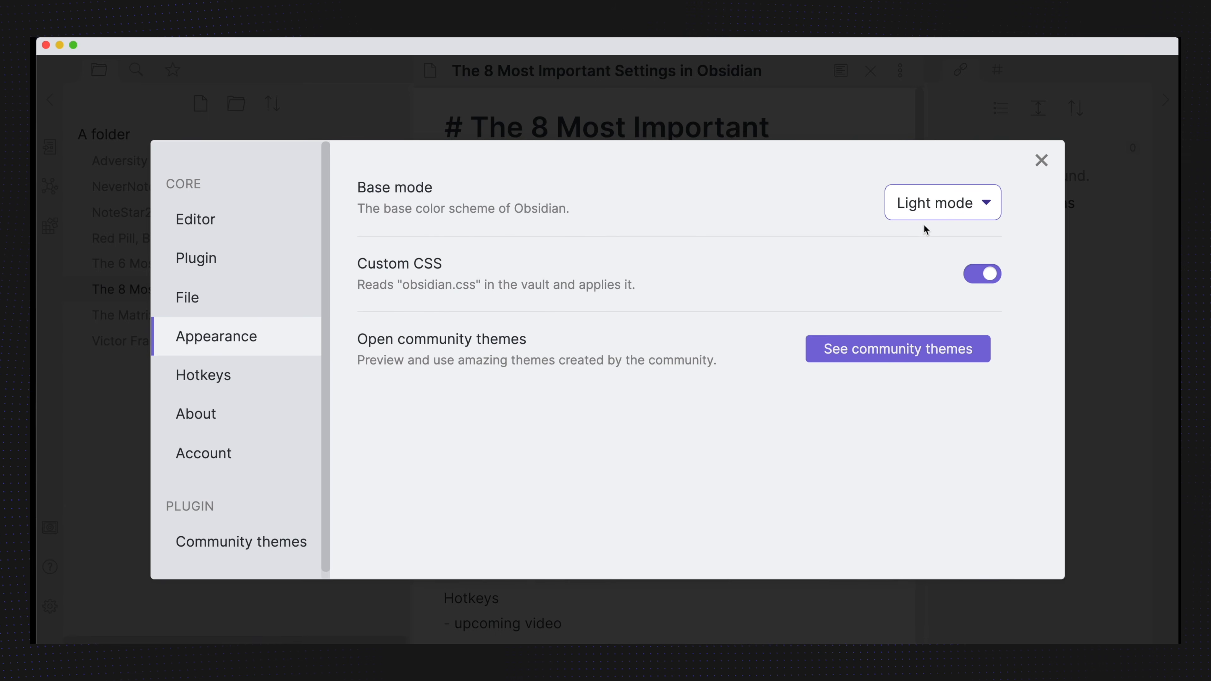
pyautogui.click(765, 125)
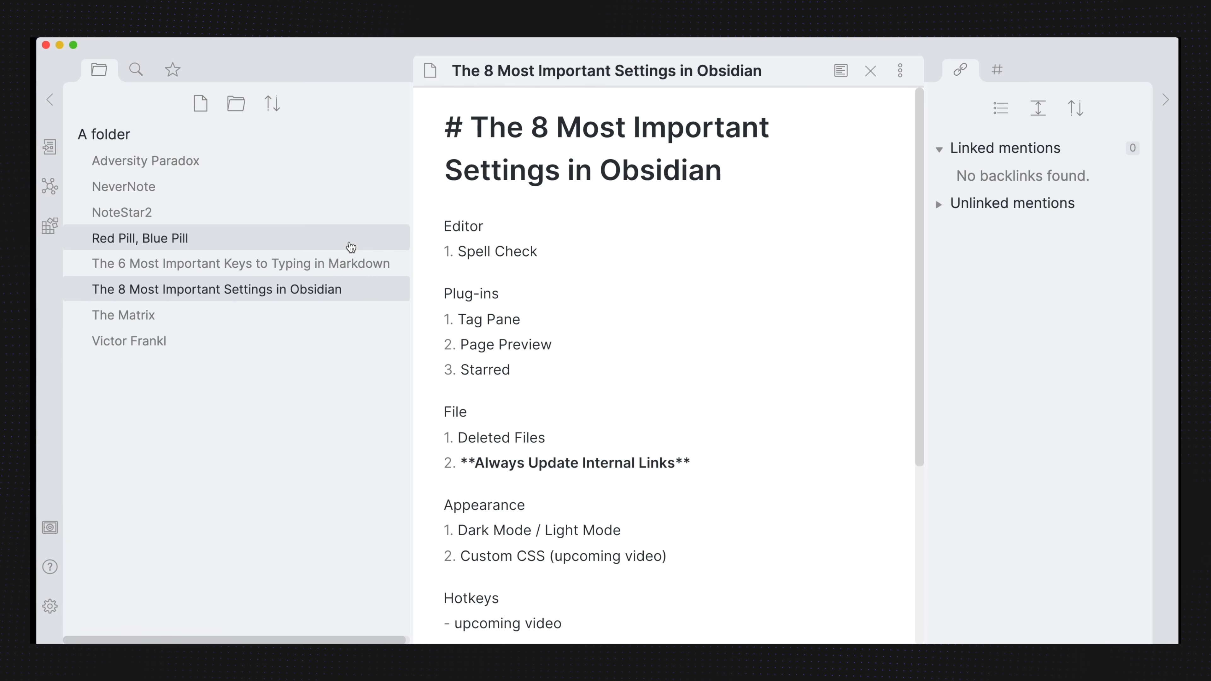
pyautogui.click(50, 607)
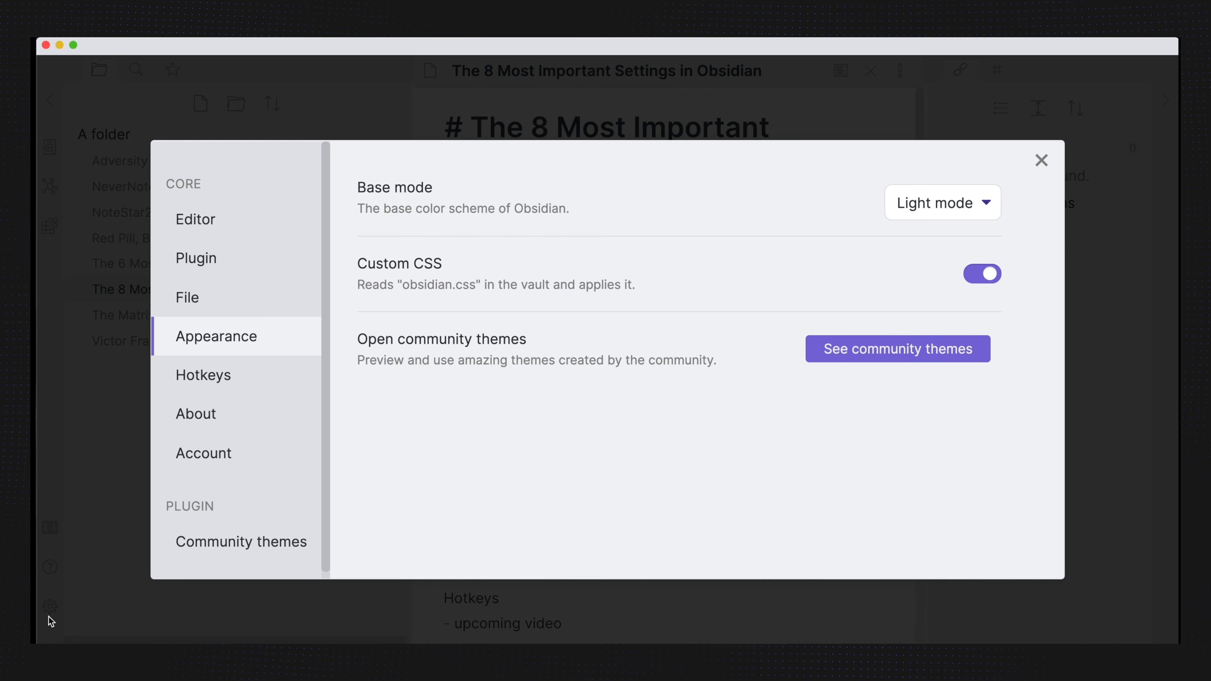
pyautogui.click(924, 204)
pyautogui.click(918, 184)
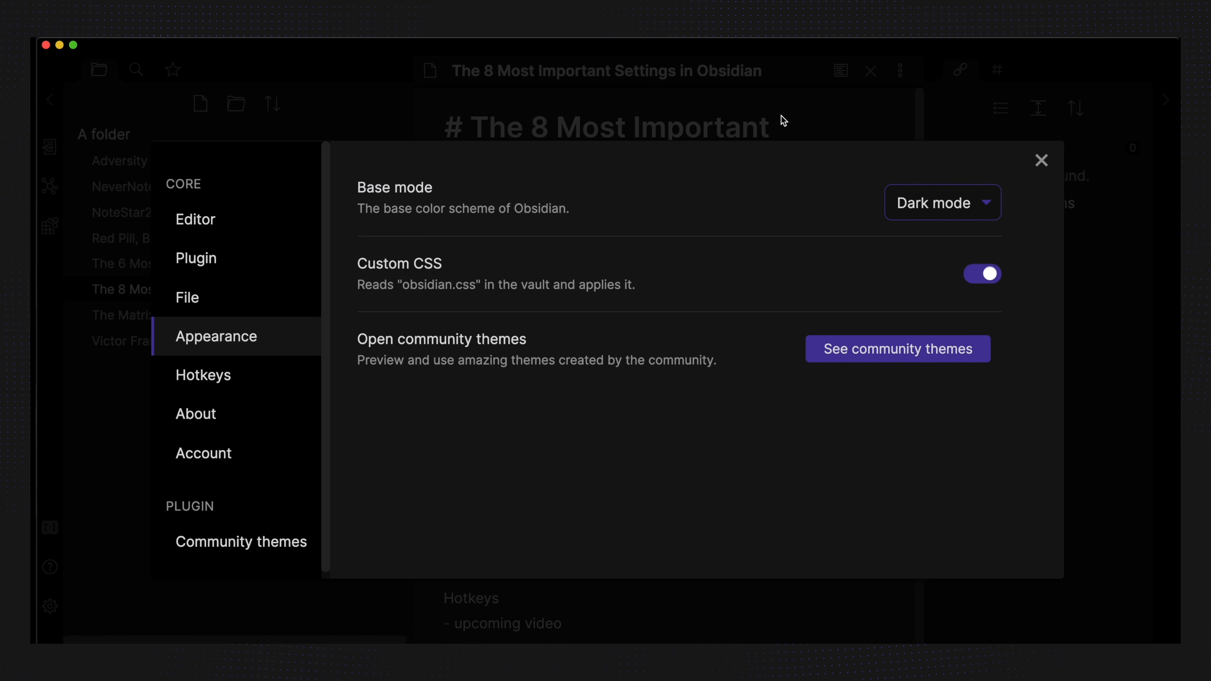
# Browse the community themes, apply the "Panic Mode" theme as the custom CSS and return to the open note.
pyautogui.click(254, 549)
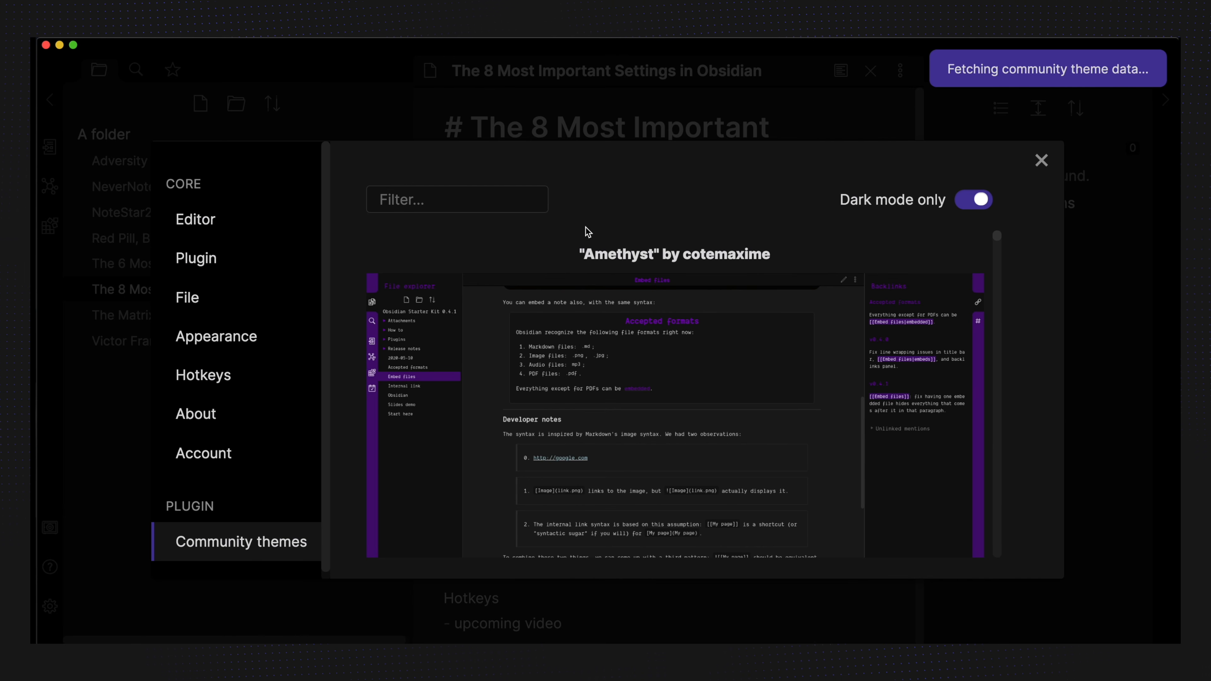
pyautogui.scroll(-3, 657, 262)
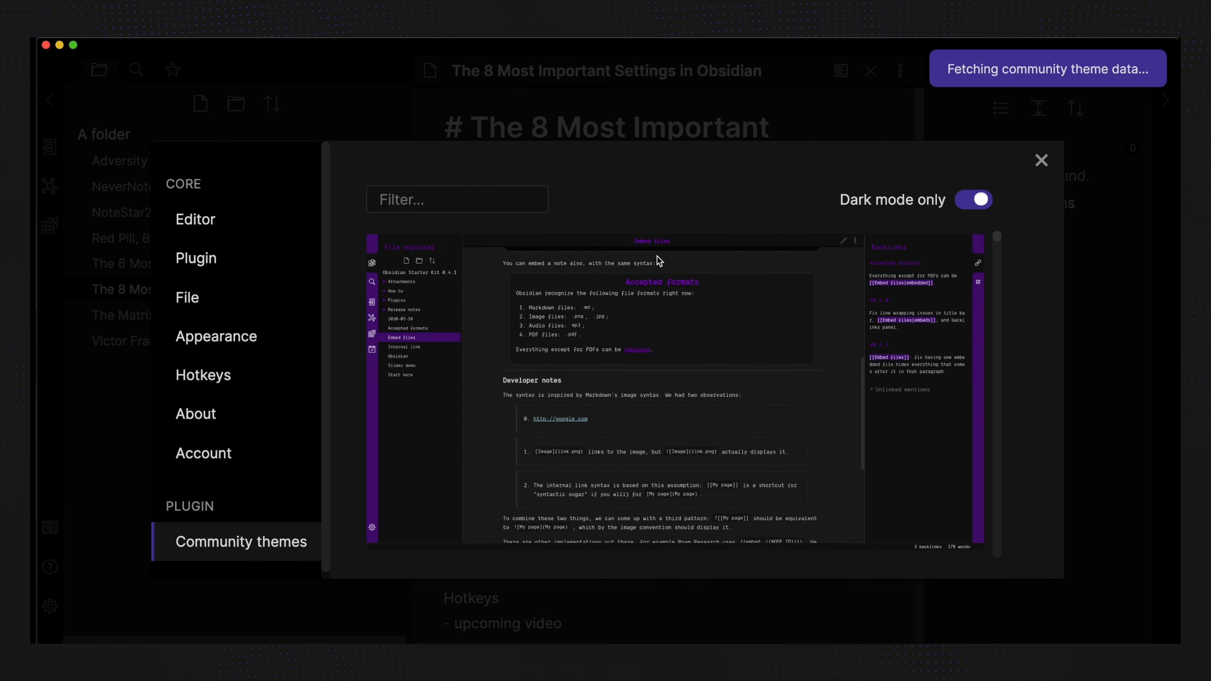
pyautogui.scroll(-5, 657, 269)
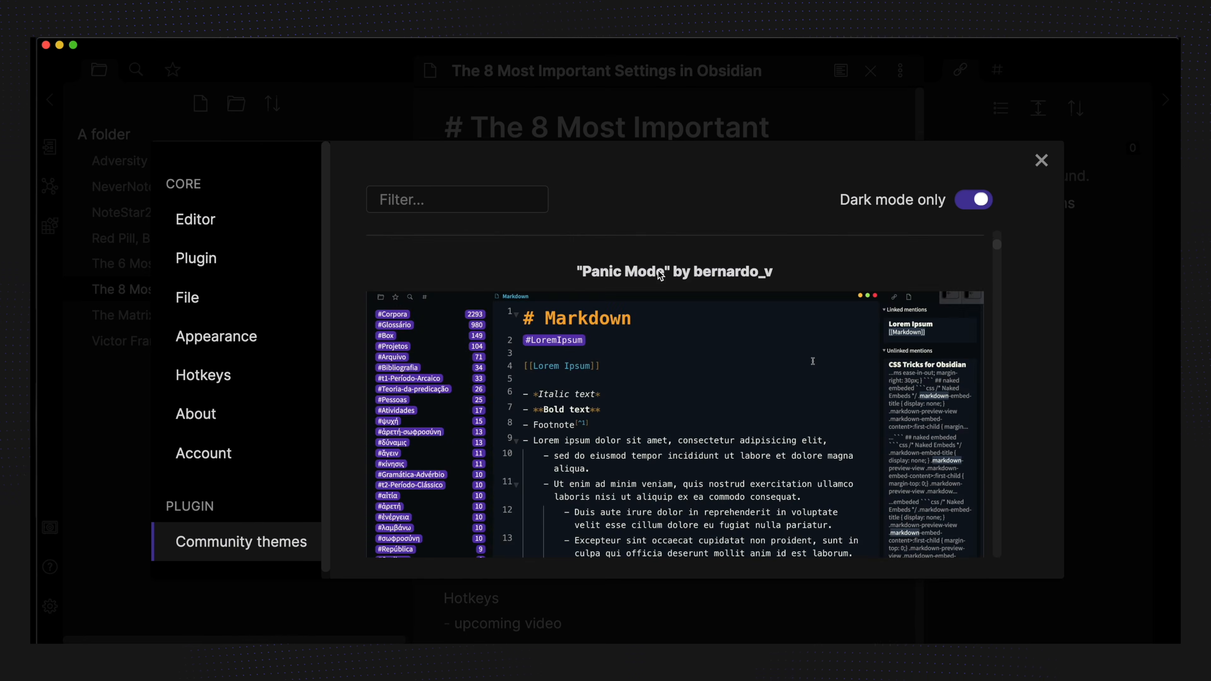
pyautogui.scroll(6, 657, 272)
pyautogui.scroll(-4, 659, 276)
pyautogui.scroll(-5, 659, 286)
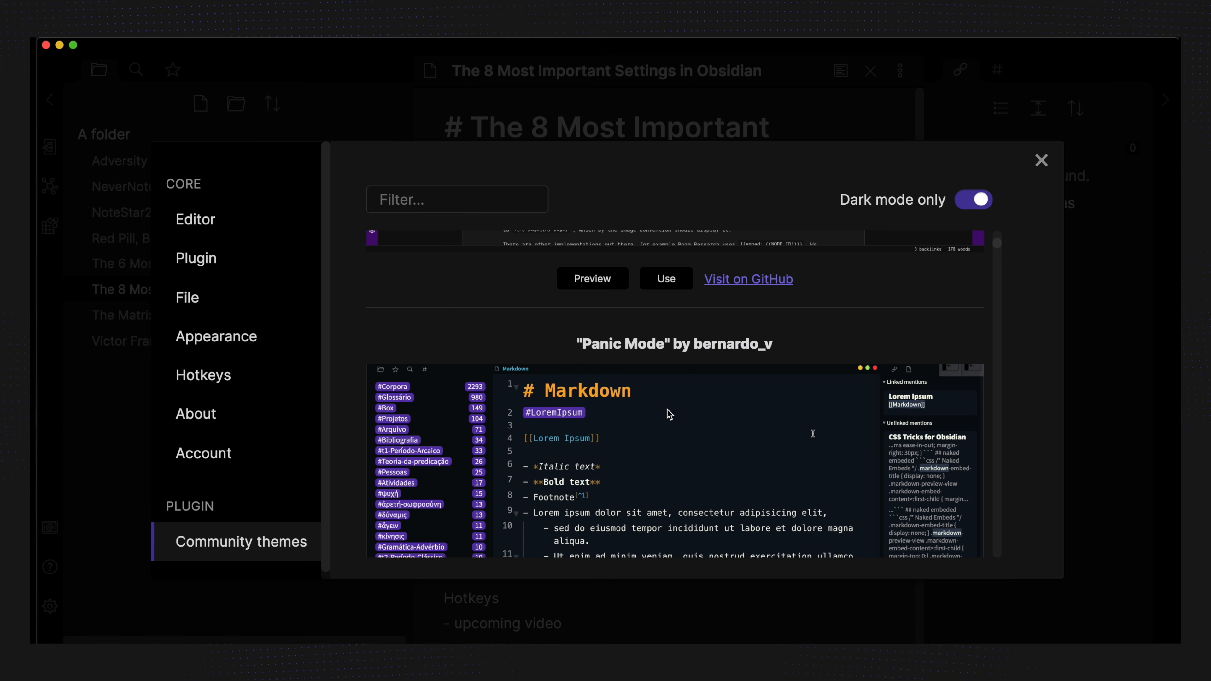
pyautogui.scroll(-8, 669, 410)
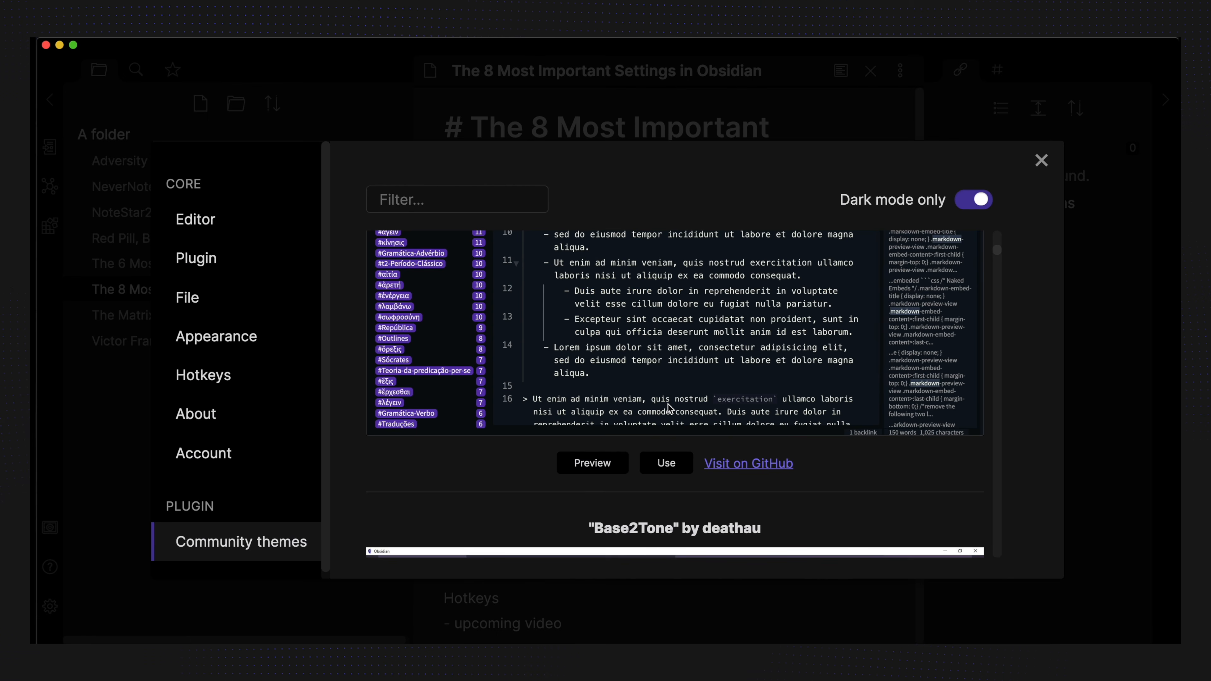
pyautogui.click(665, 461)
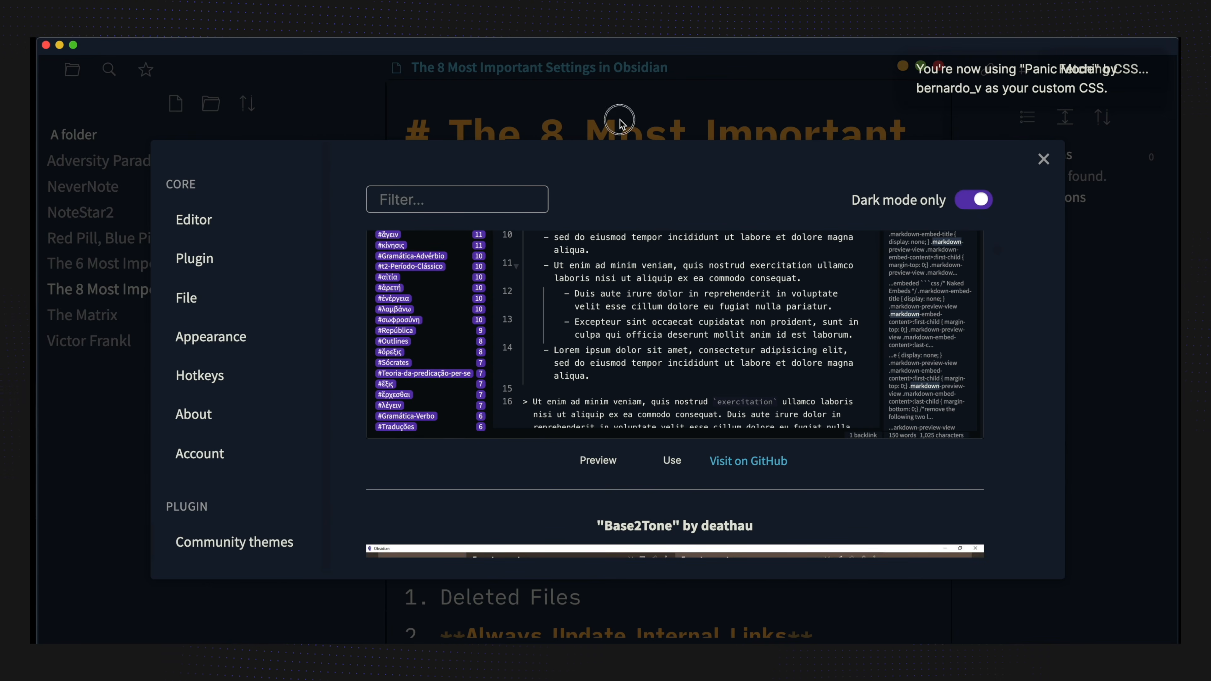
pyautogui.click(620, 122)
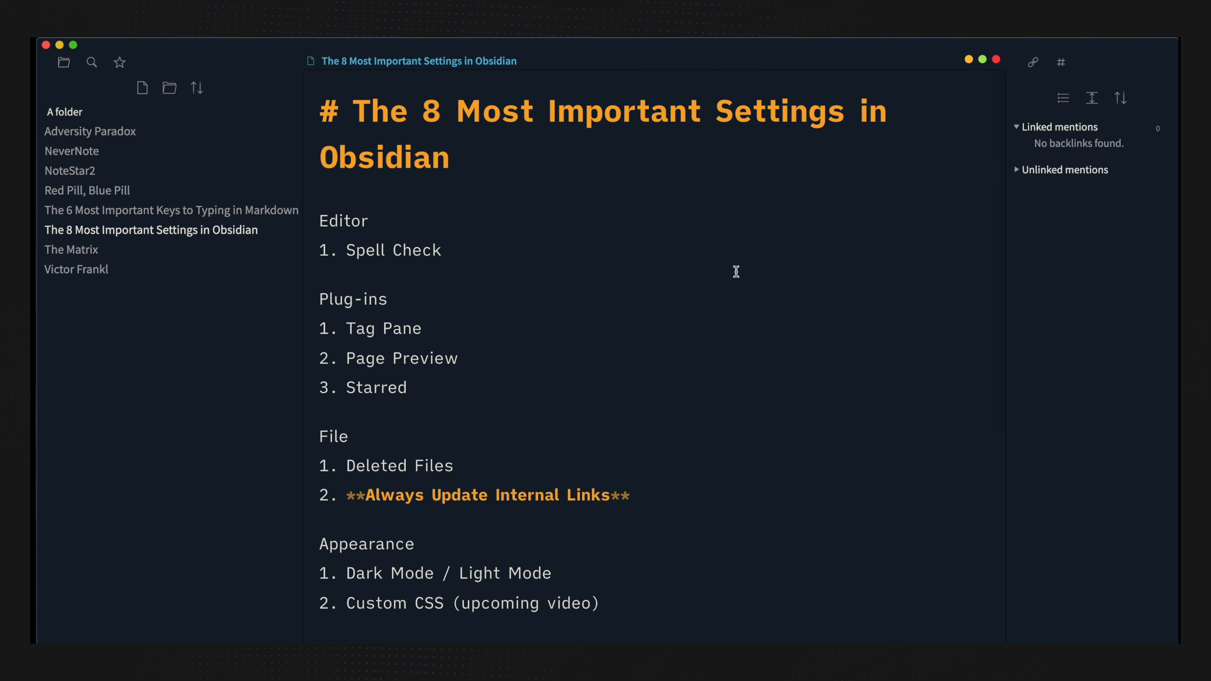
# Open "The 6 Most Important Keys to Typing in Markdown" and apply the Amethyst community theme, filtering by "cote" and overriding the current CSS.
pyautogui.click(116, 210)
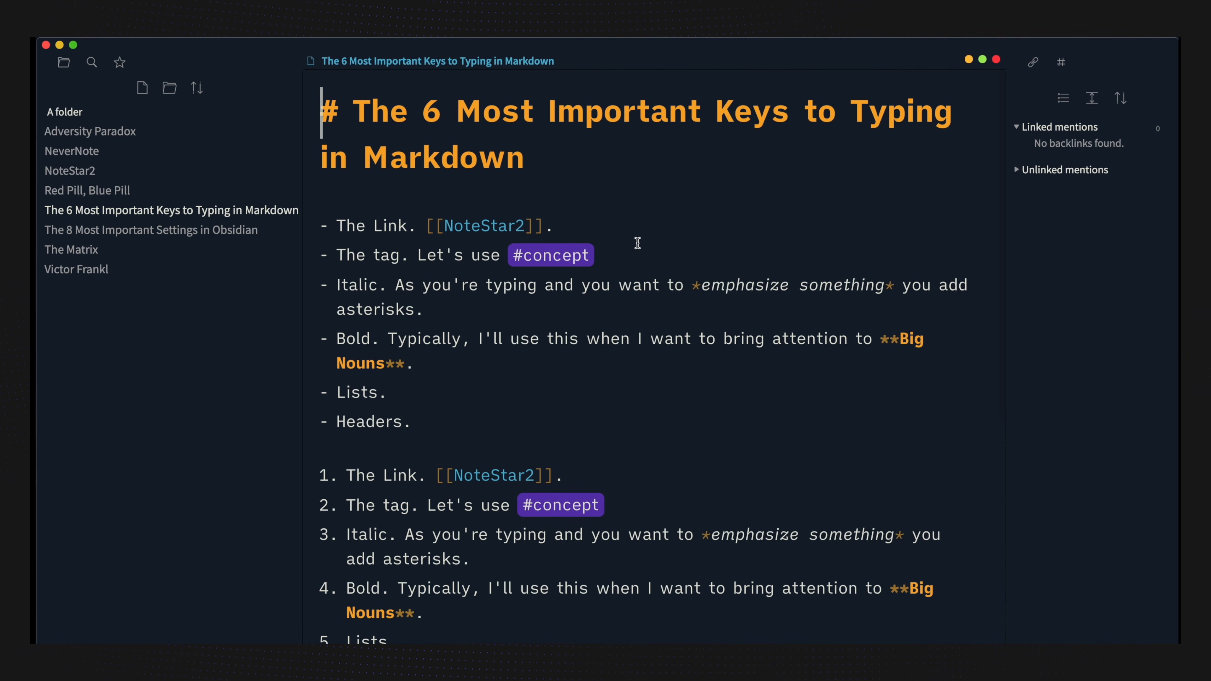
pyautogui.moveTo(44, 515)
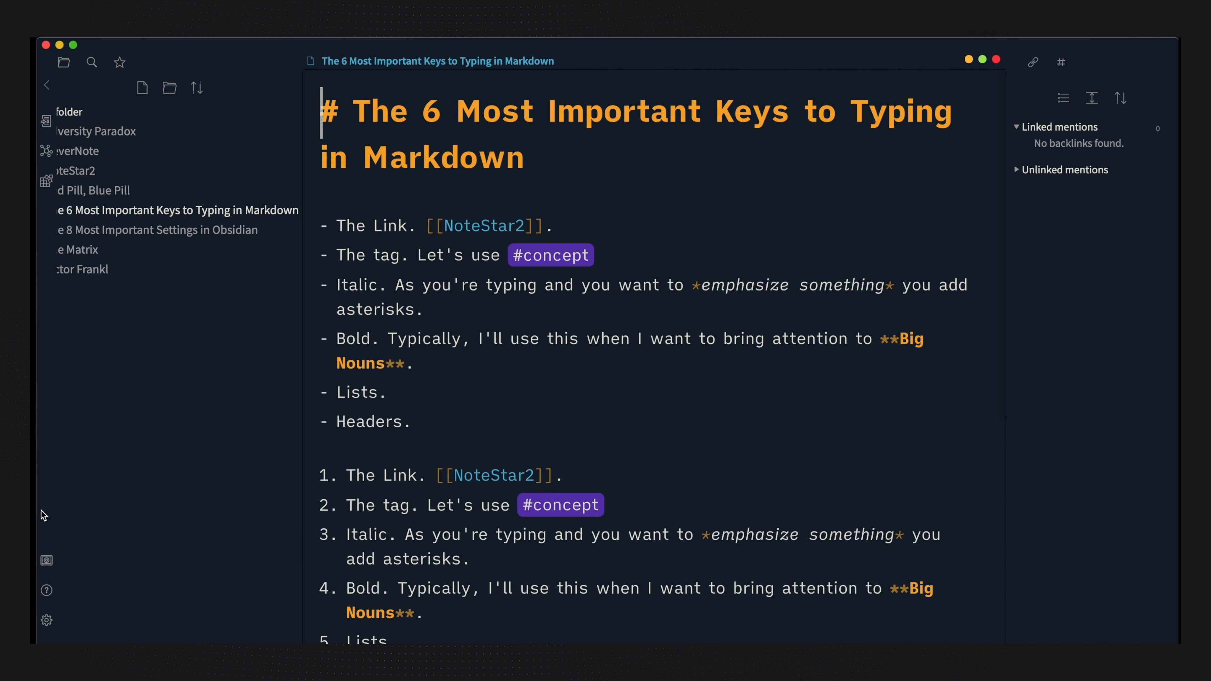
pyautogui.click(47, 620)
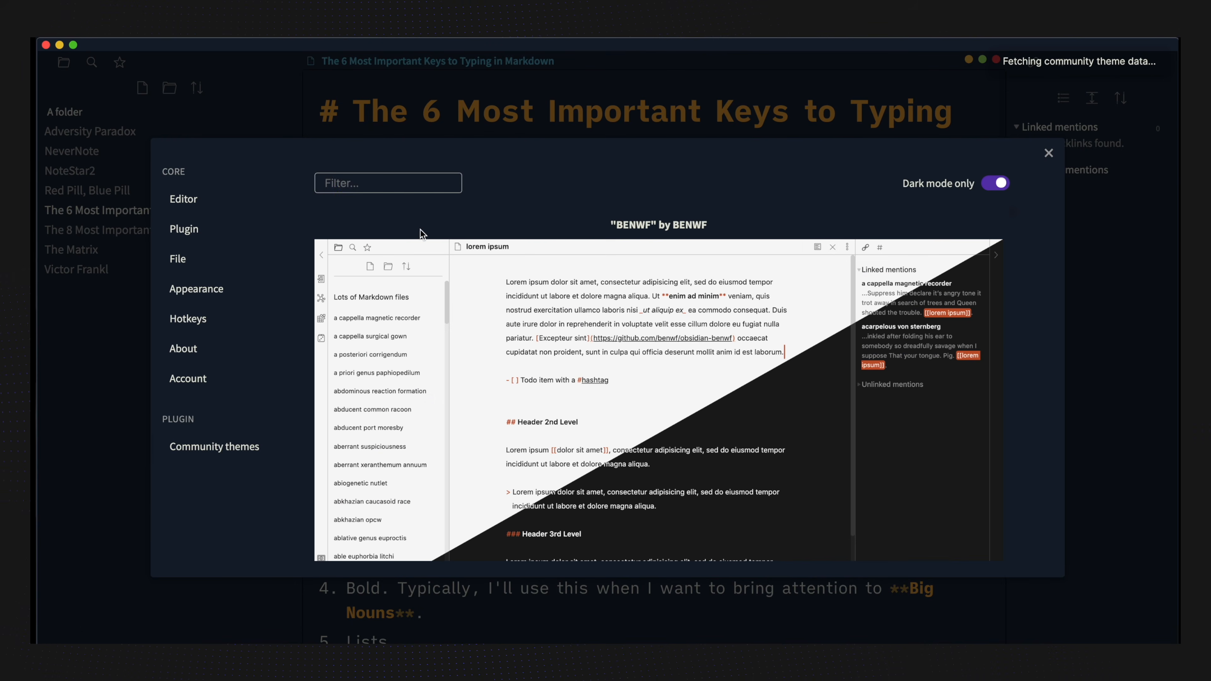
pyautogui.click(382, 174)
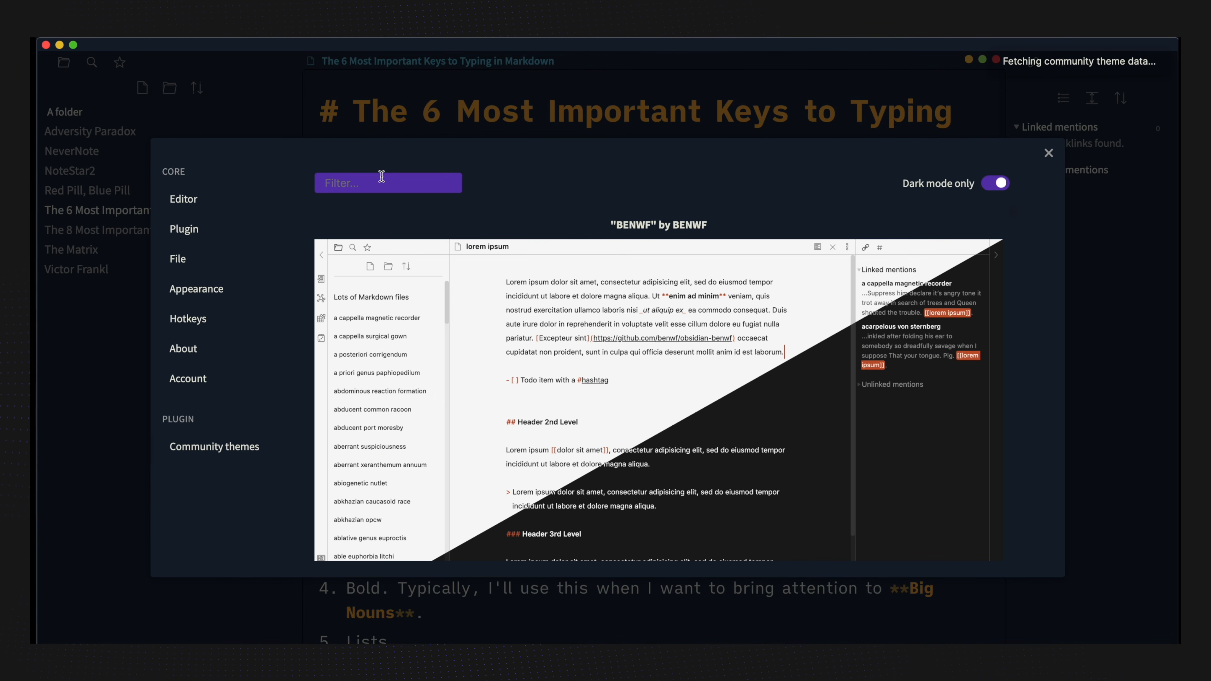
pyautogui.write('cote')
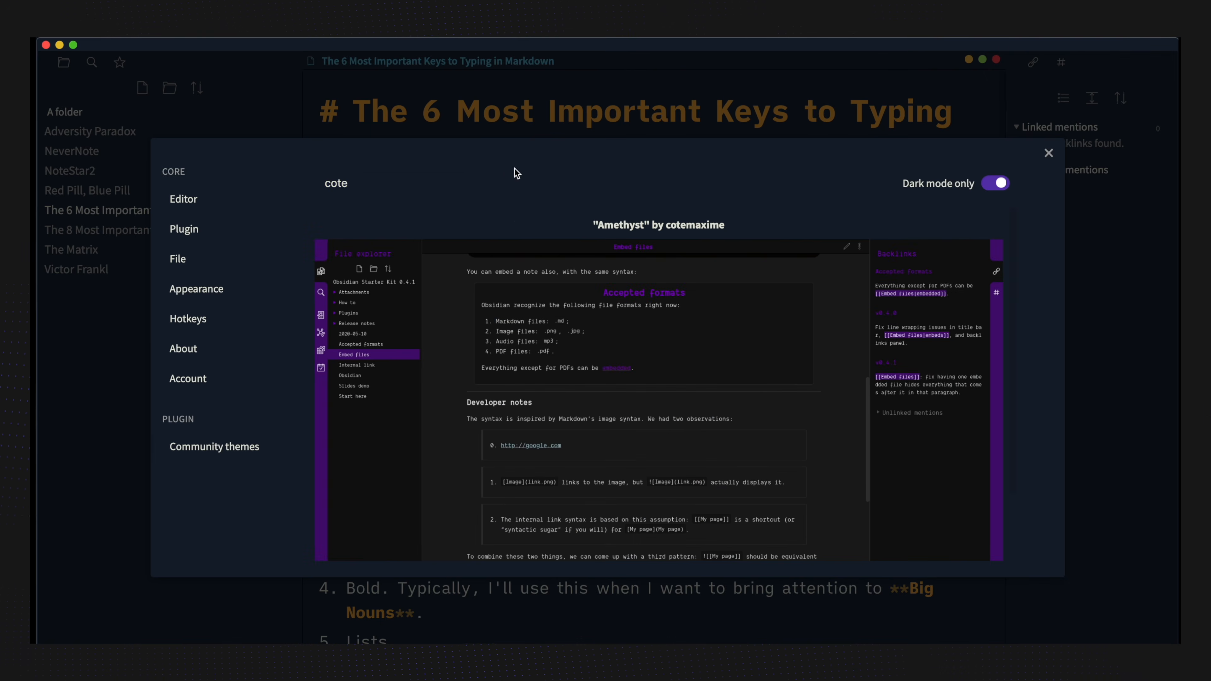
pyautogui.moveTo(554, 282)
pyautogui.click(656, 528)
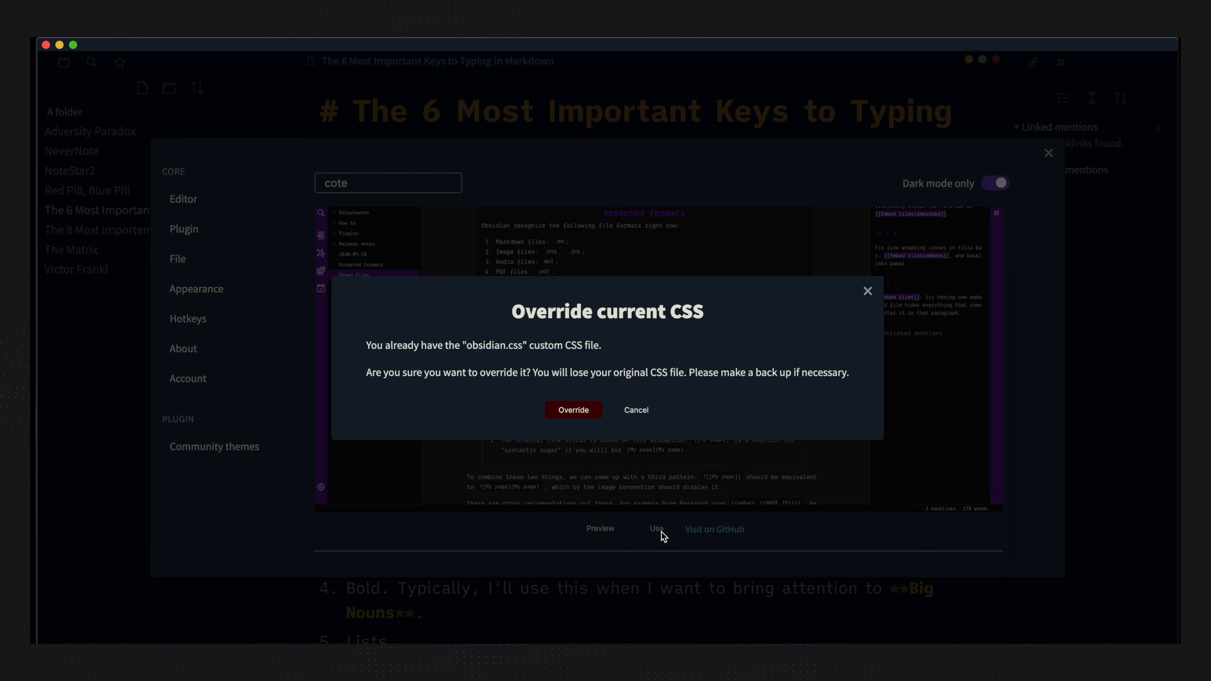
pyautogui.click(574, 411)
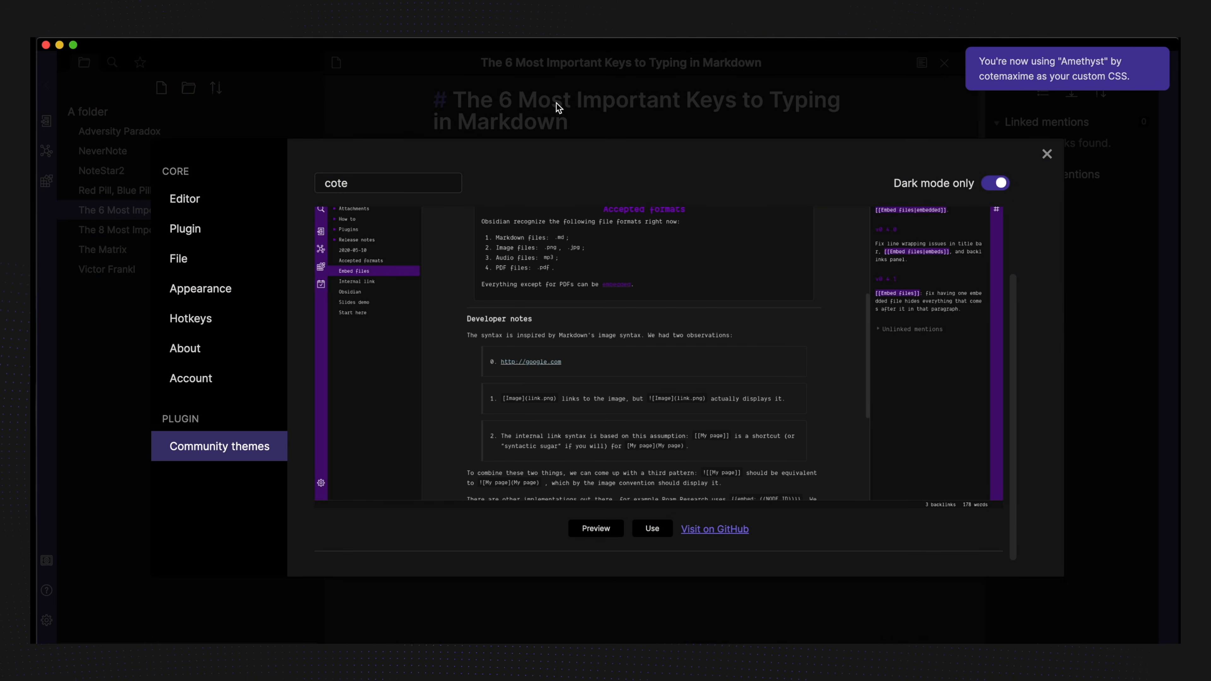
pyautogui.click(558, 109)
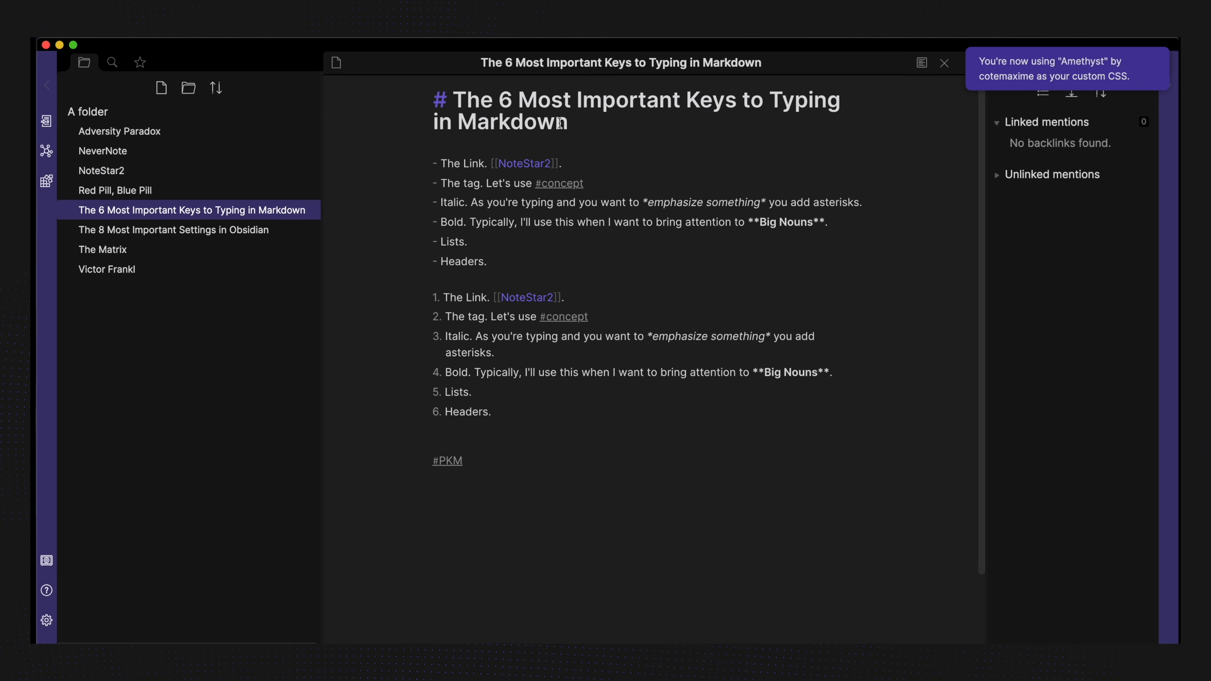
# Show the graph view of the zLYT Kit vault's window and bring its whole network of notes into view.
pyautogui.click(44, 151)
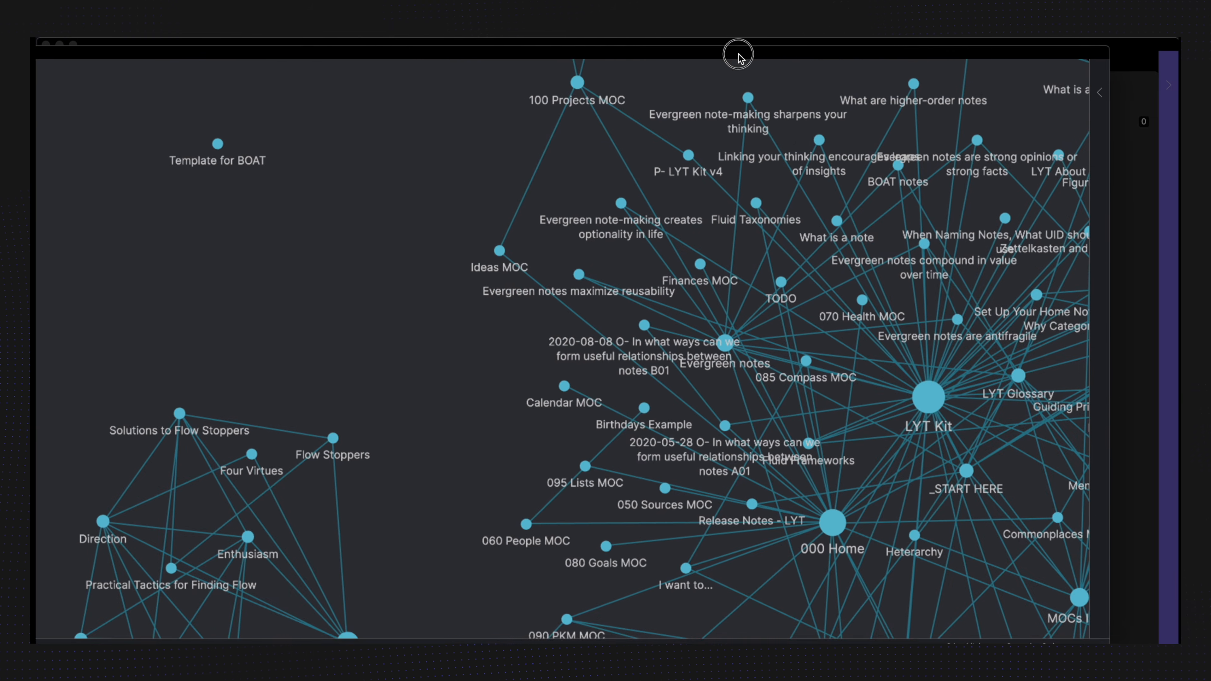
pyautogui.moveTo(738, 54); pyautogui.dragTo(752, 62)
pyautogui.scroll(-5, 697, 373)
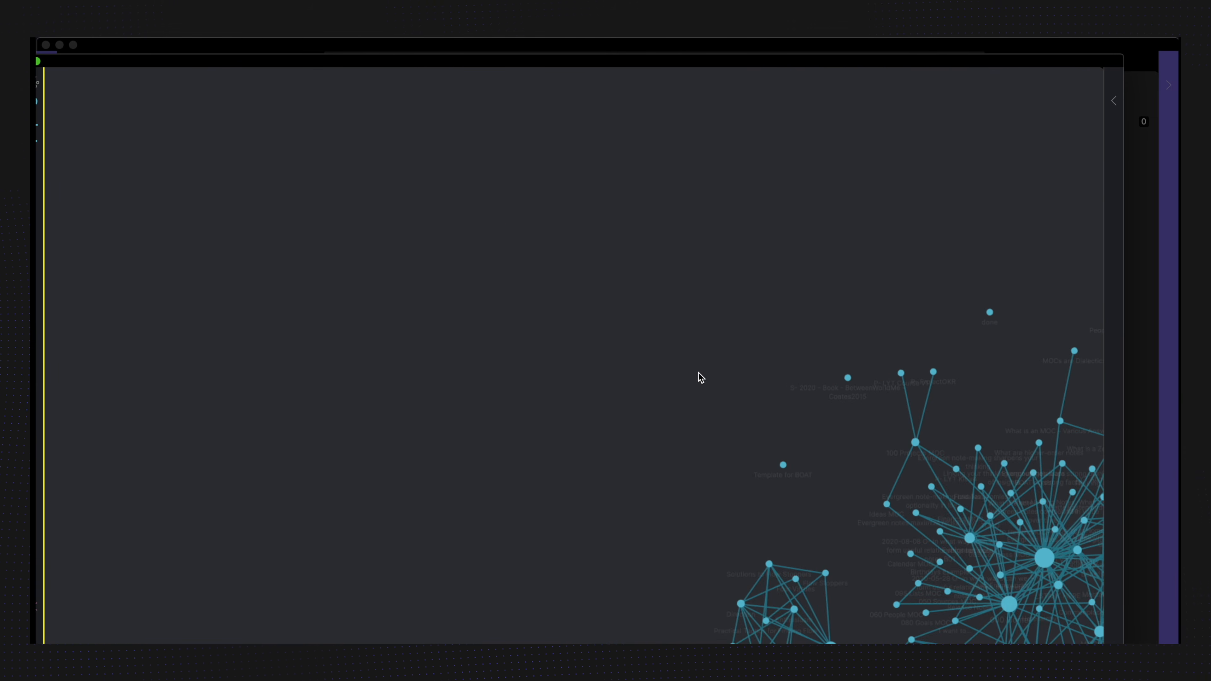
pyautogui.moveTo(937, 562); pyautogui.dragTo(566, 371)
pyautogui.scroll(-2, 566, 371)
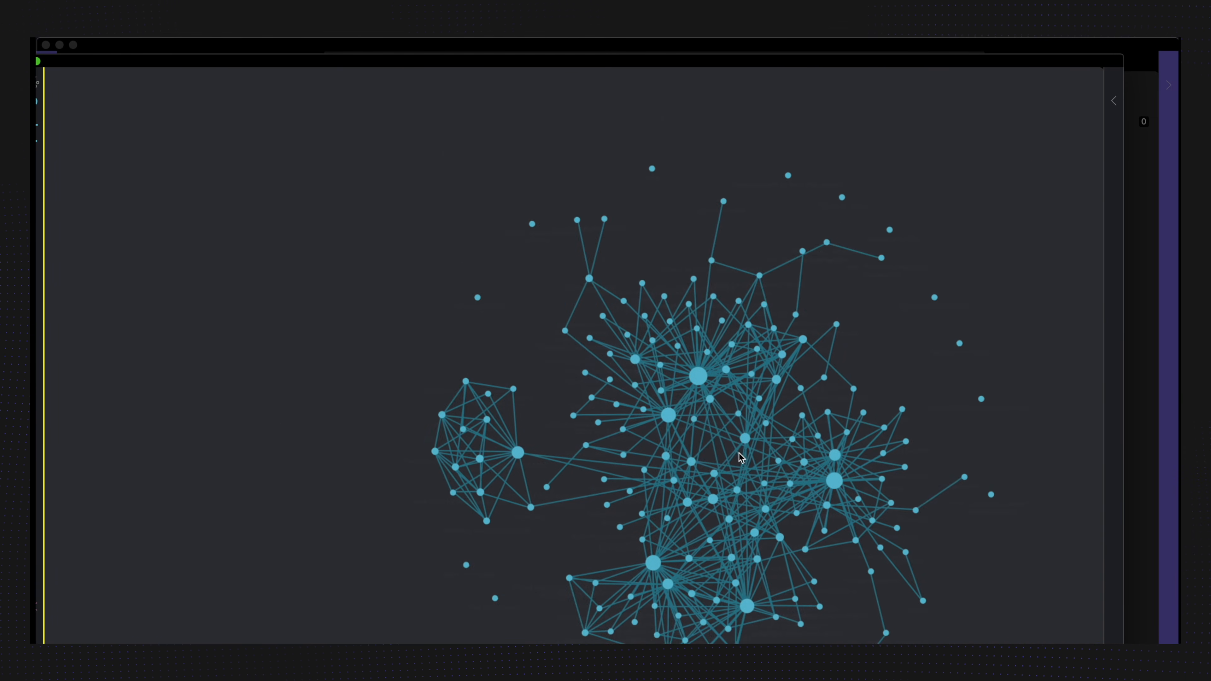
pyautogui.moveTo(729, 447); pyautogui.dragTo(618, 329)
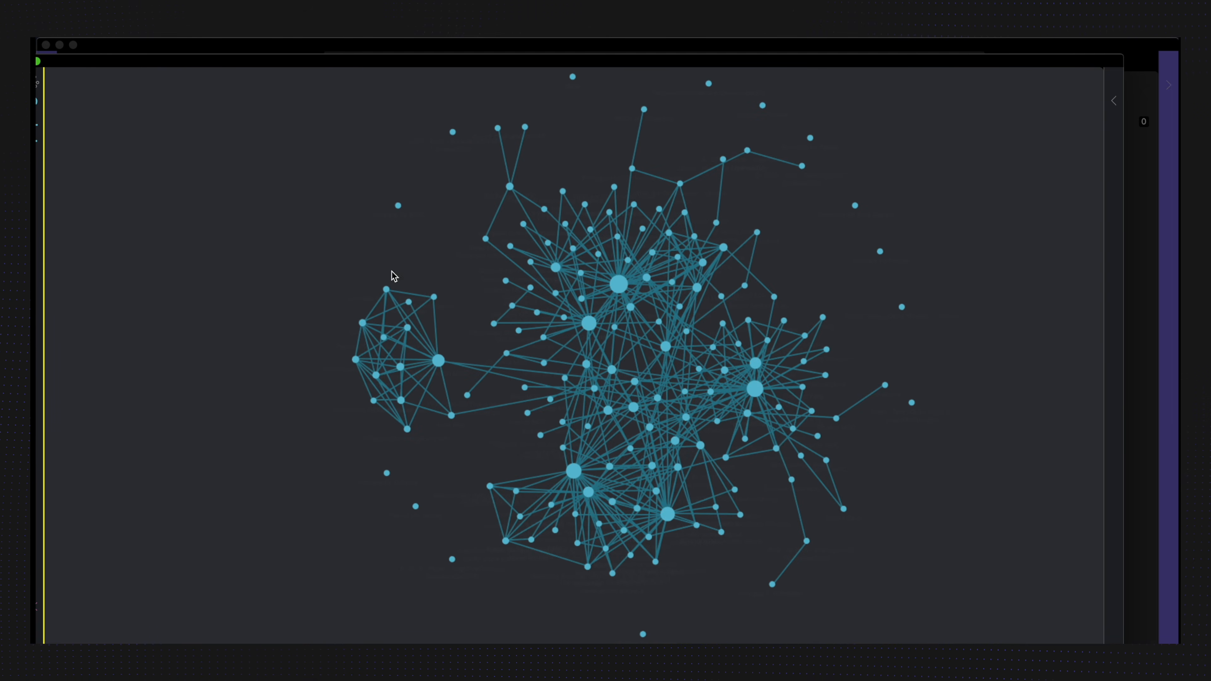
pyautogui.moveTo(222, 65); pyautogui.dragTo(278, 54)
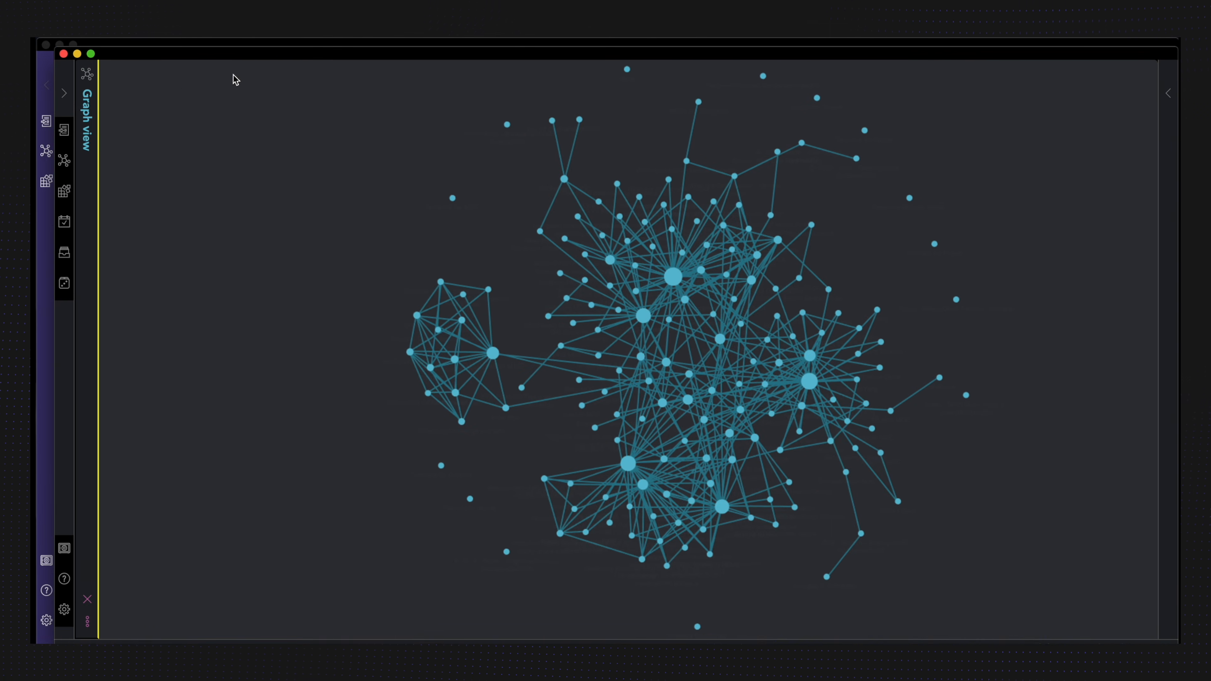
# Expand both sidebars of the zLYT Kit vault and recentre and enlarge the graph between them.
pyautogui.click(65, 98)
pyautogui.click(1168, 94)
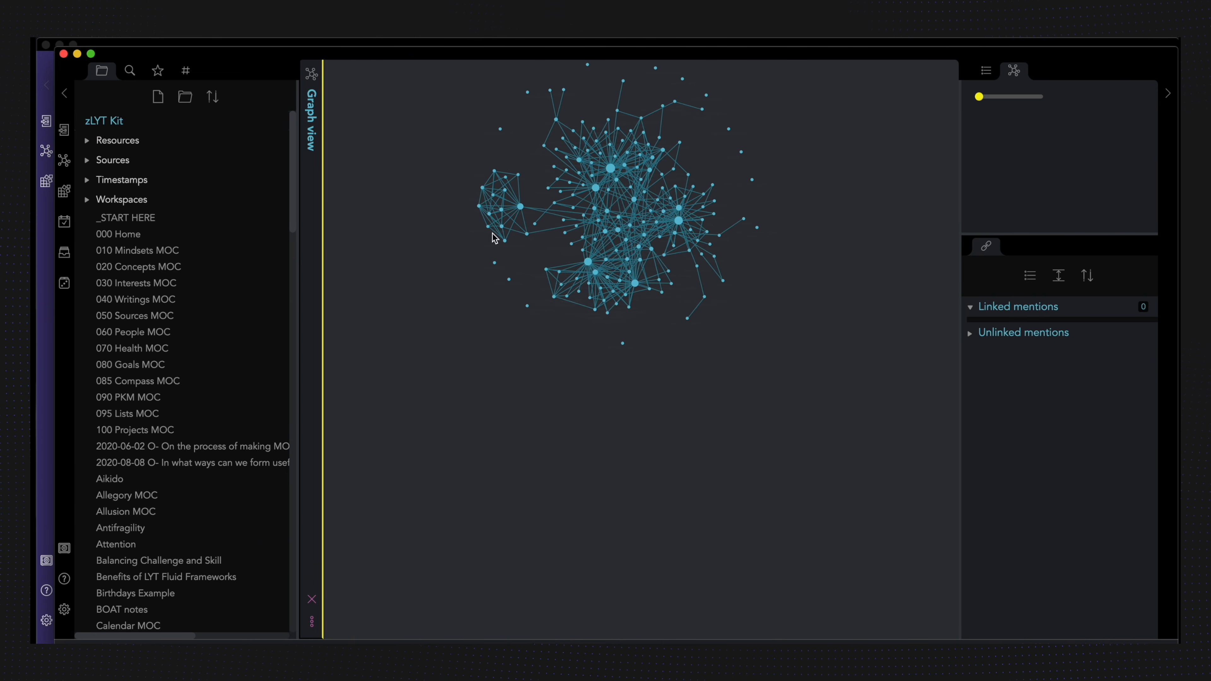
pyautogui.moveTo(524, 215); pyautogui.dragTo(564, 353)
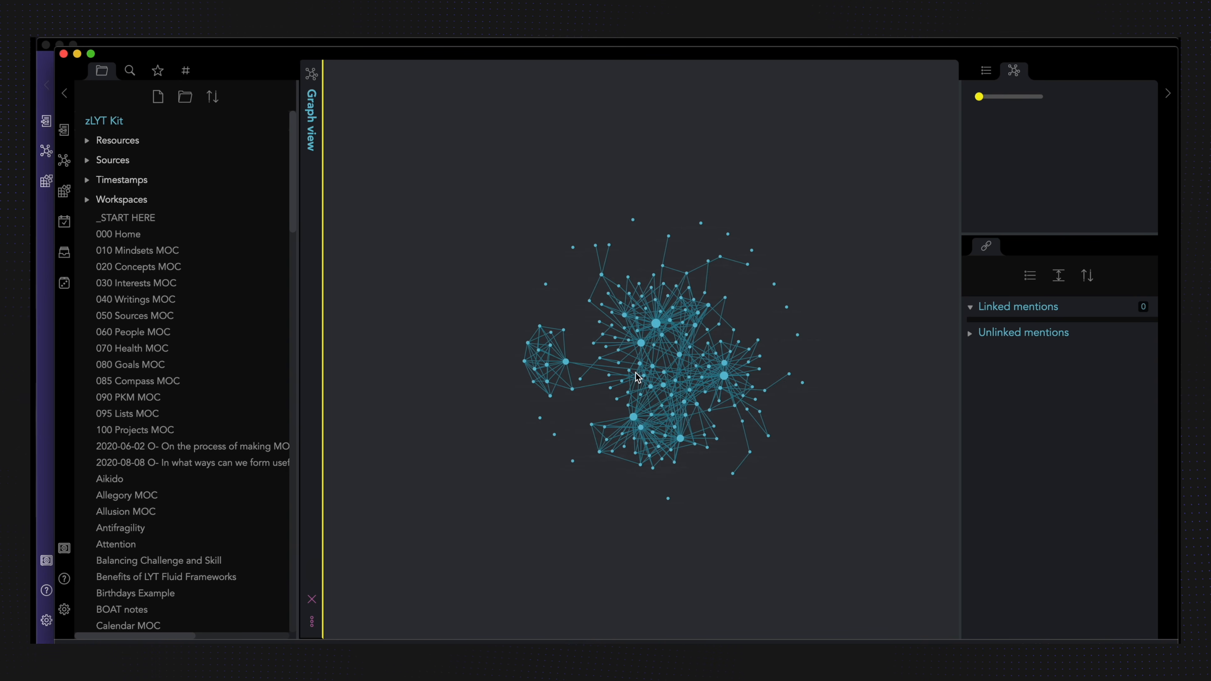
pyautogui.scroll(5, 653, 359)
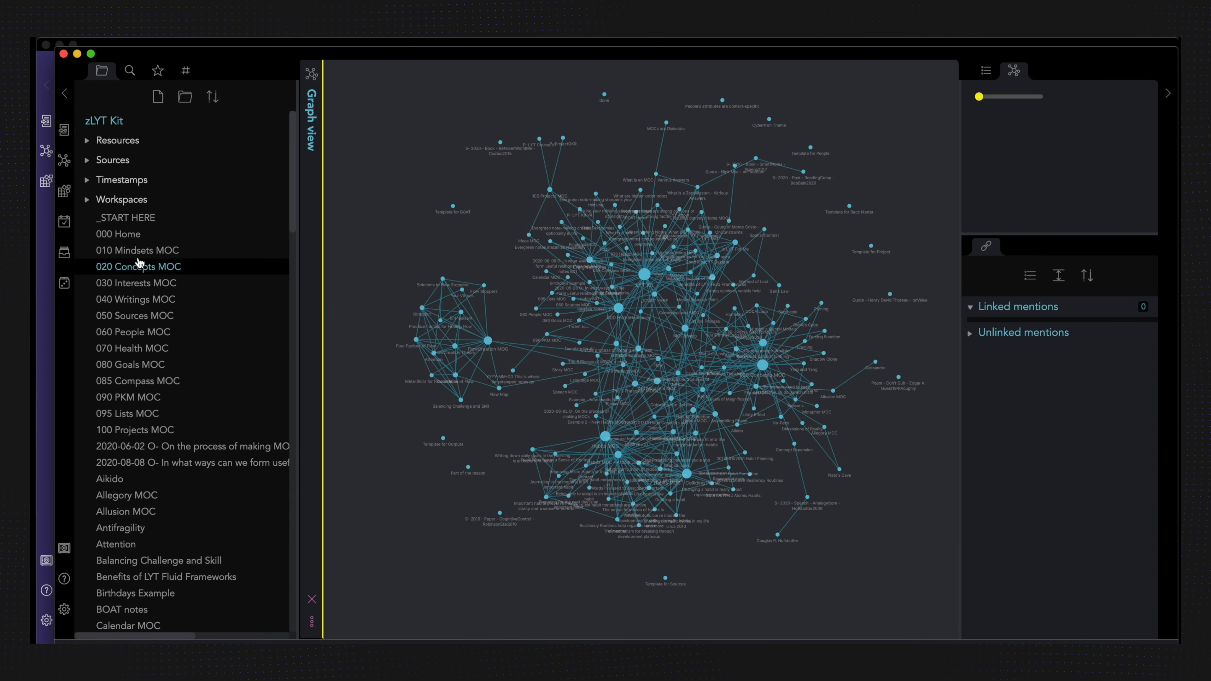
# View the "000 Home" note, open the "Attention" note and switch it to edit mode.
pyautogui.click(112, 234)
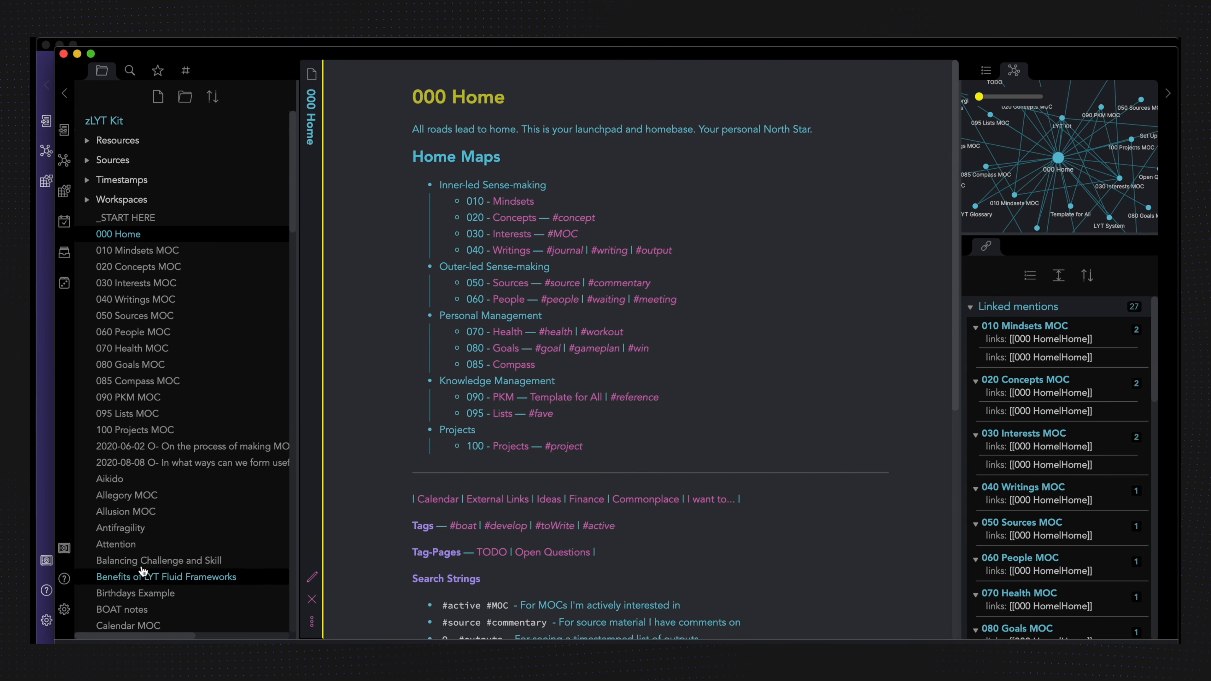
pyautogui.click(134, 546)
pyautogui.scroll(-1, 488, 415)
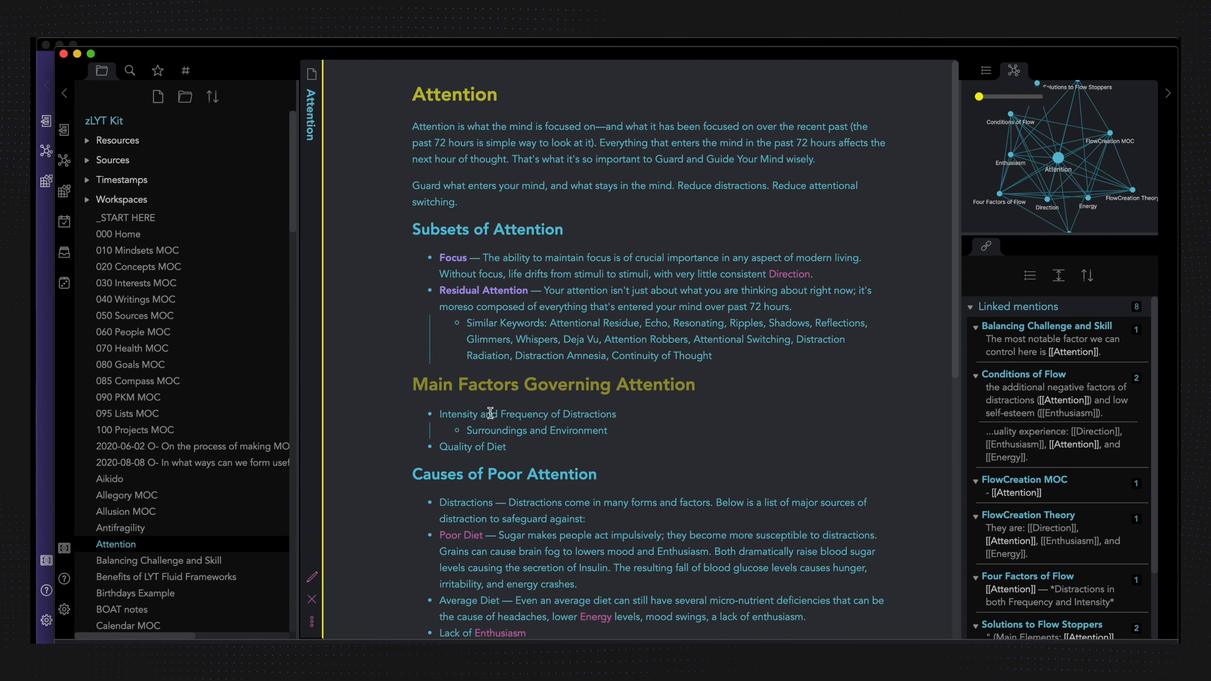
pyautogui.press('super+e')
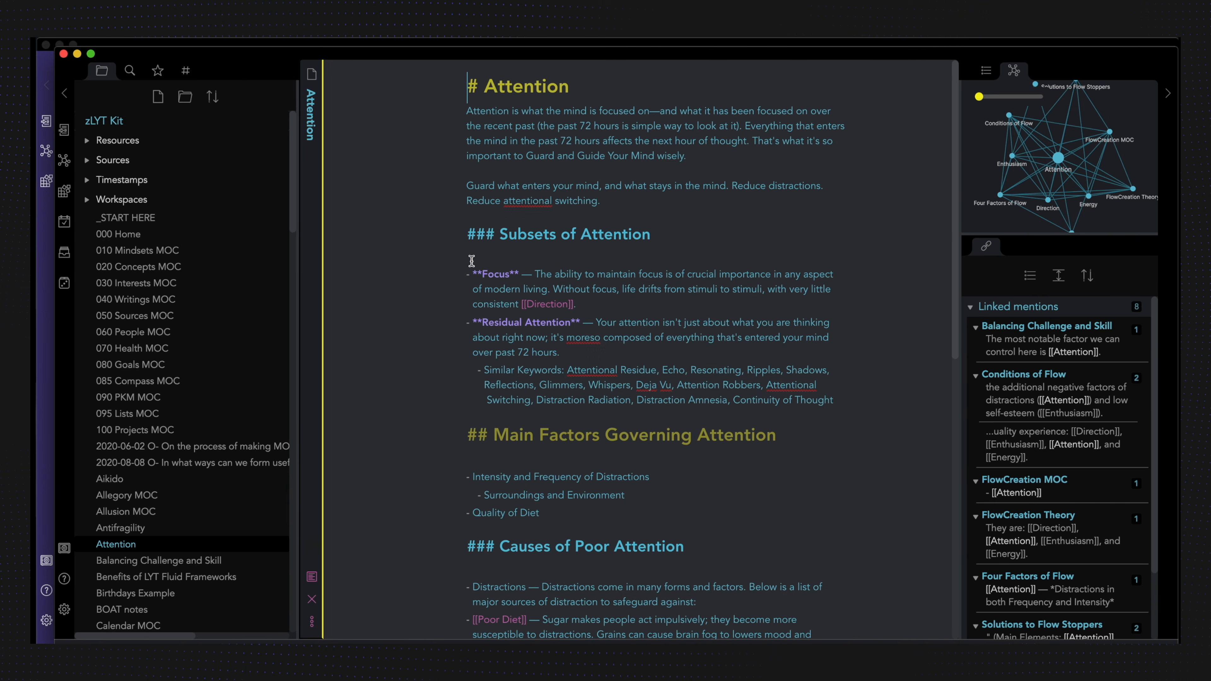
# Highlight the bold term "Focus" with its asterisks under "Subsets of Attention" to examine its formatting.
pyautogui.click(483, 276)
pyautogui.doubleClick(504, 275)
pyautogui.click(505, 275)
pyautogui.moveTo(474, 274); pyautogui.dragTo(516, 276)
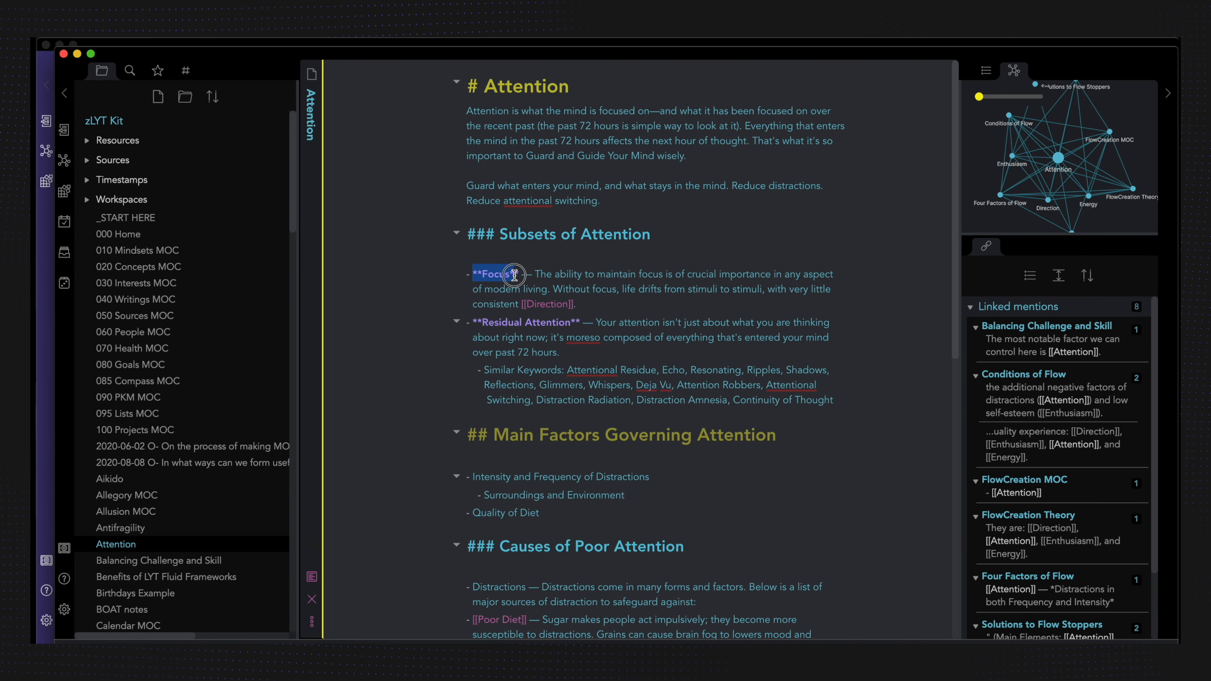
pyautogui.click(522, 284)
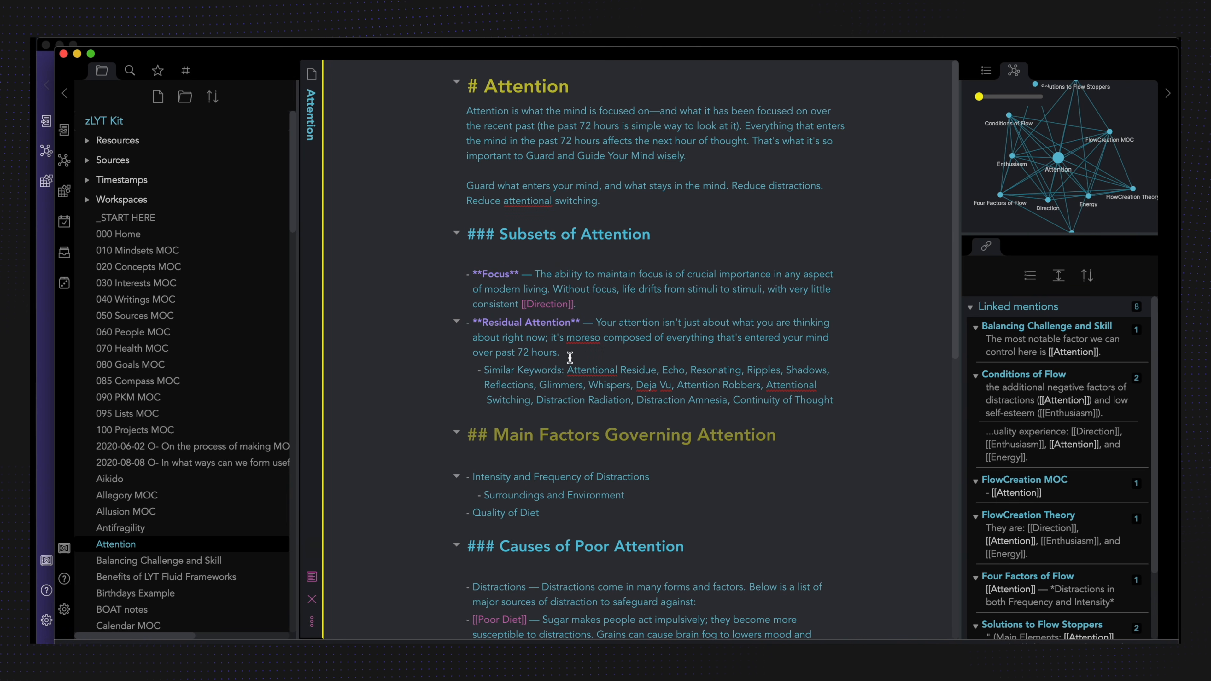
# Italicize the word "attention" in the first sentence of the "Residual Attention" bullet.
pyautogui.doubleClick(632, 321)
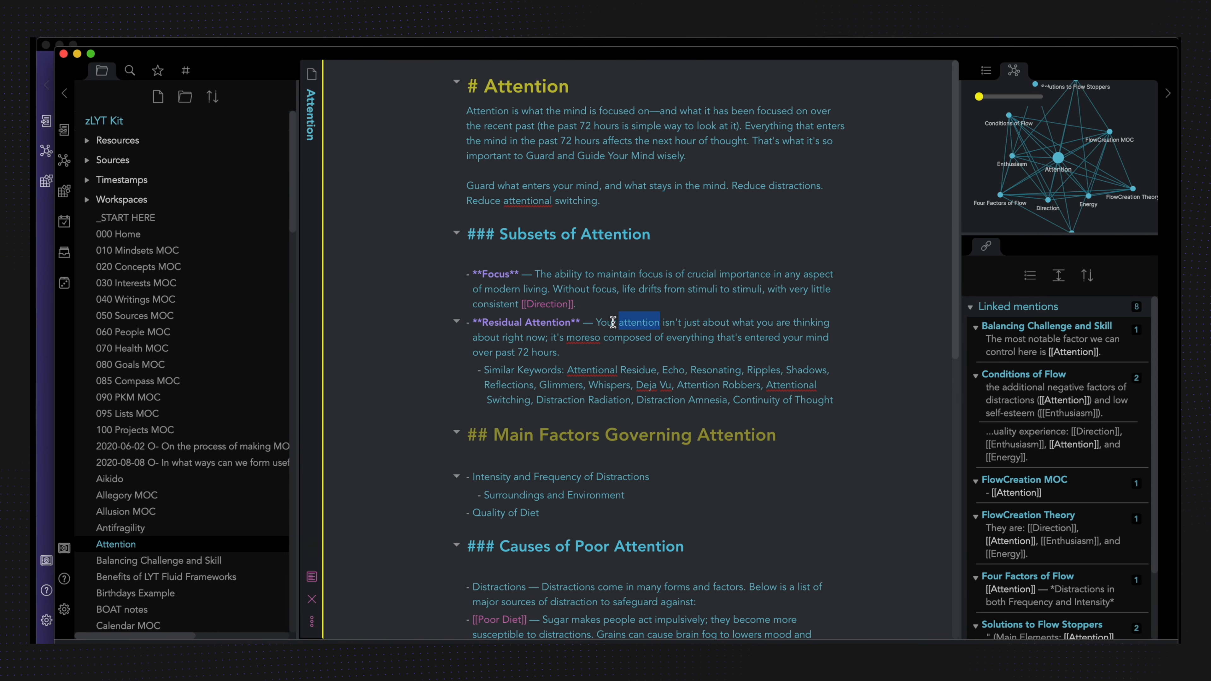
pyautogui.press('super+i')
pyautogui.click(649, 323)
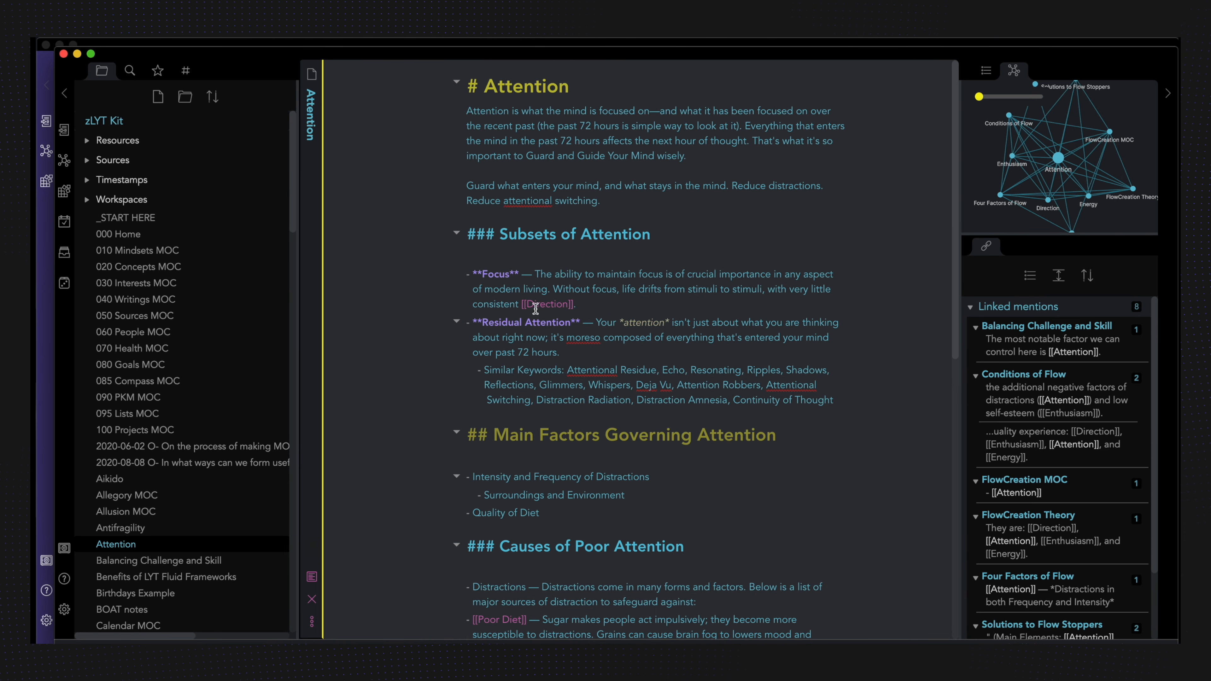
# Return the "Attention" note to preview mode and follow its link to "Direction", and from there to "Four Virtues".
pyautogui.press('super+e')
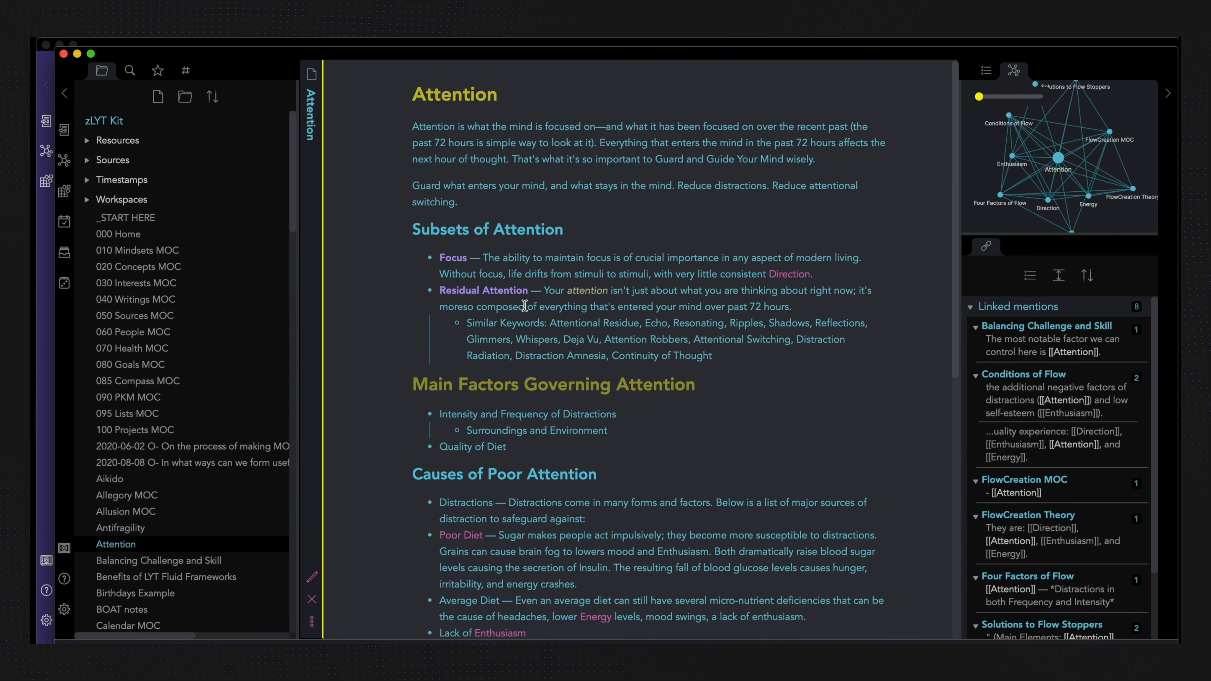
pyautogui.click(789, 276)
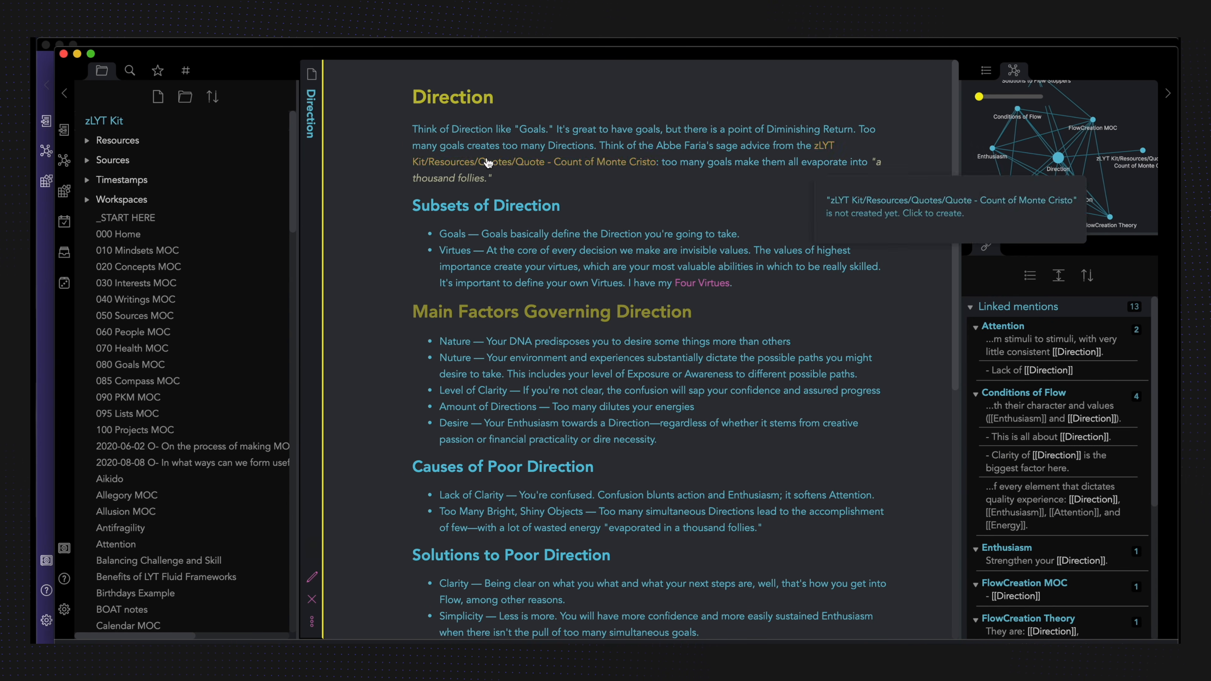
pyautogui.click(711, 284)
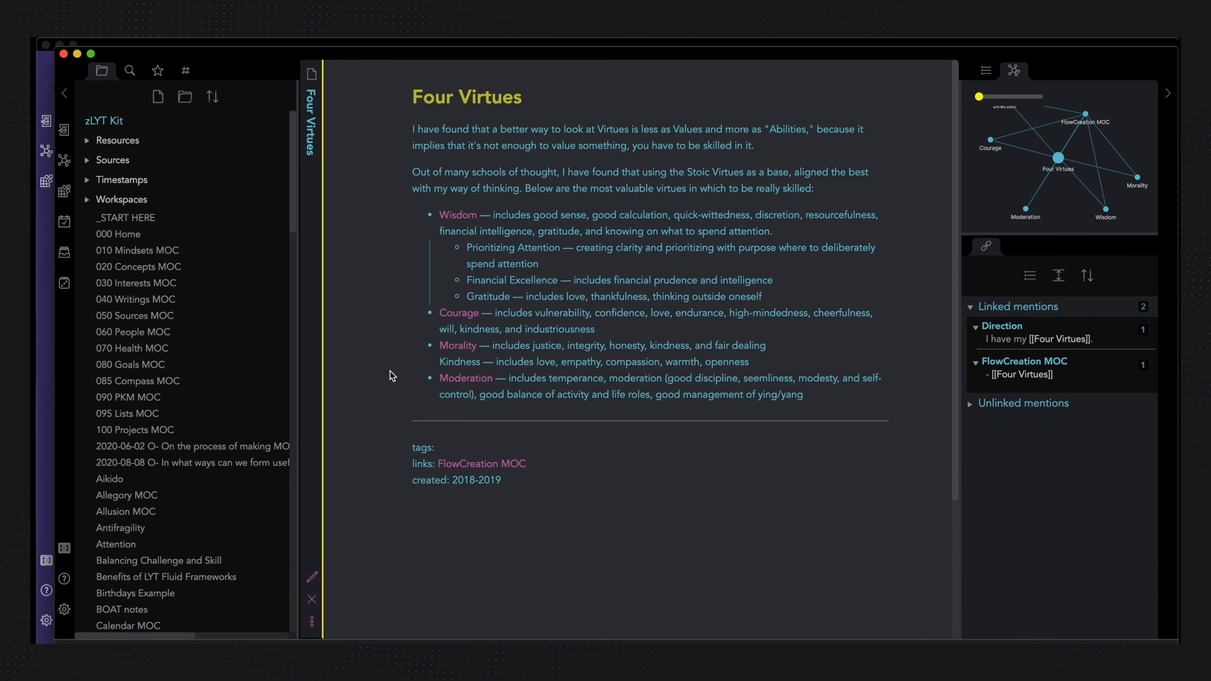
# Filter the community themes by "cote" and apply the Amethyst theme, overriding the current CSS.
pyautogui.click(66, 613)
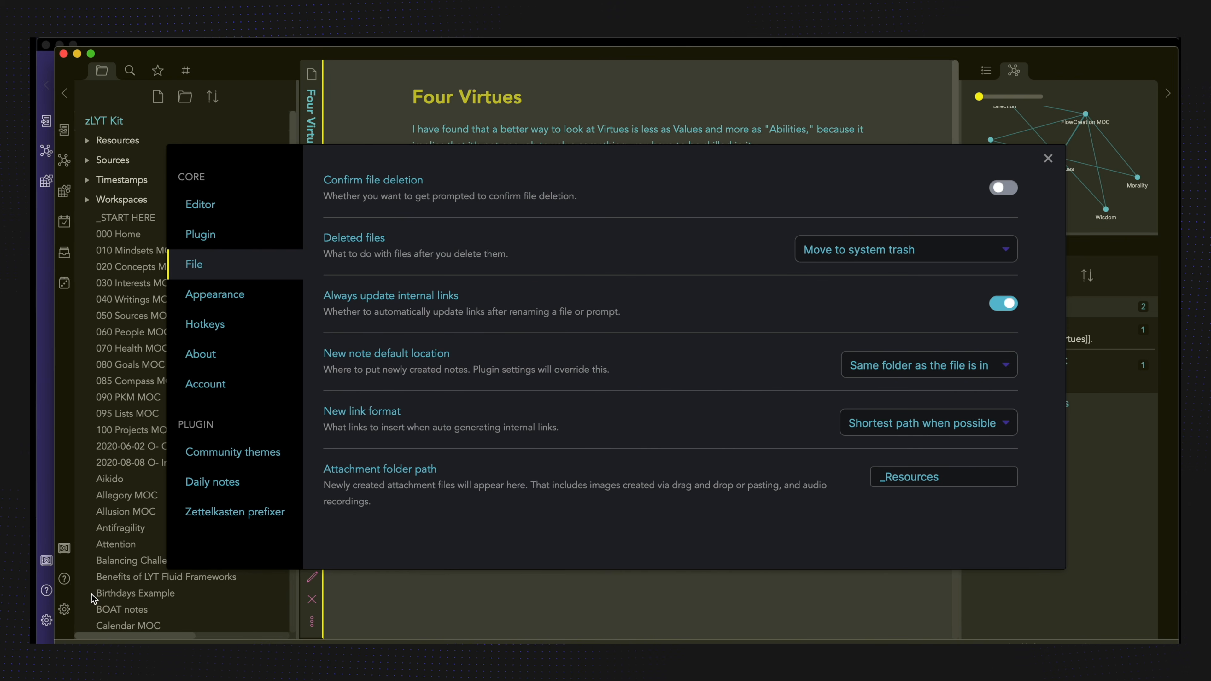
pyautogui.click(239, 453)
pyautogui.click(385, 188)
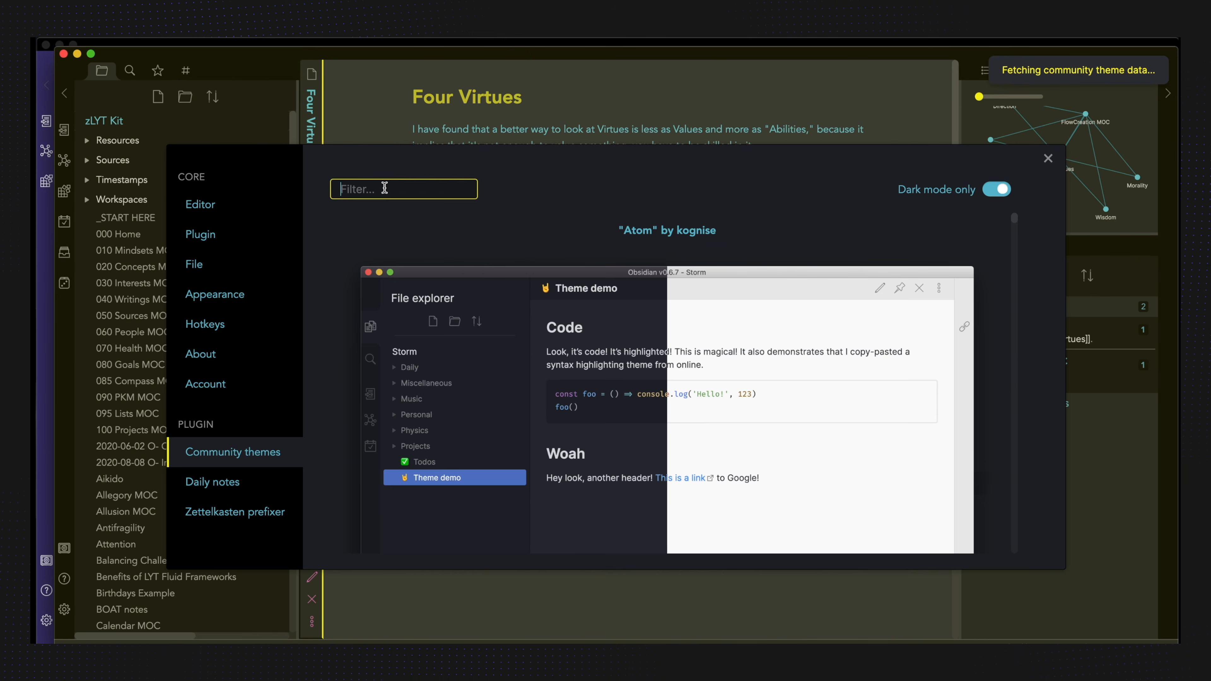
pyautogui.write('cote')
pyautogui.scroll(-3, 600, 362)
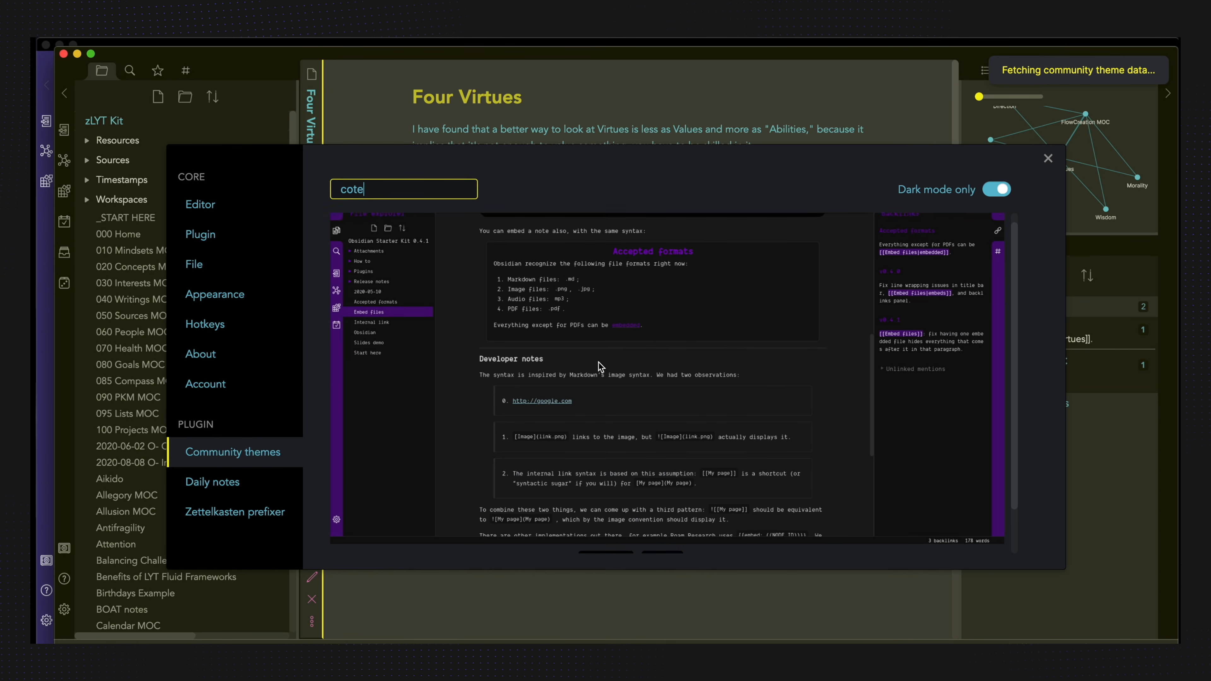
pyautogui.click(663, 542)
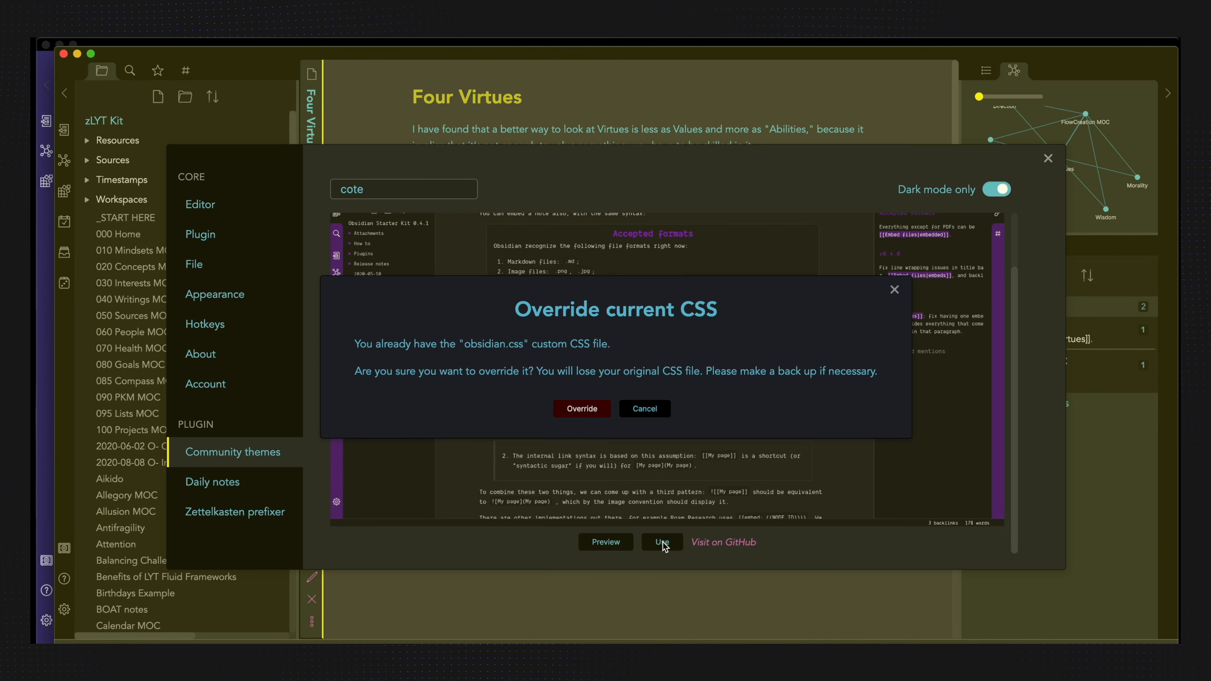
pyautogui.click(580, 411)
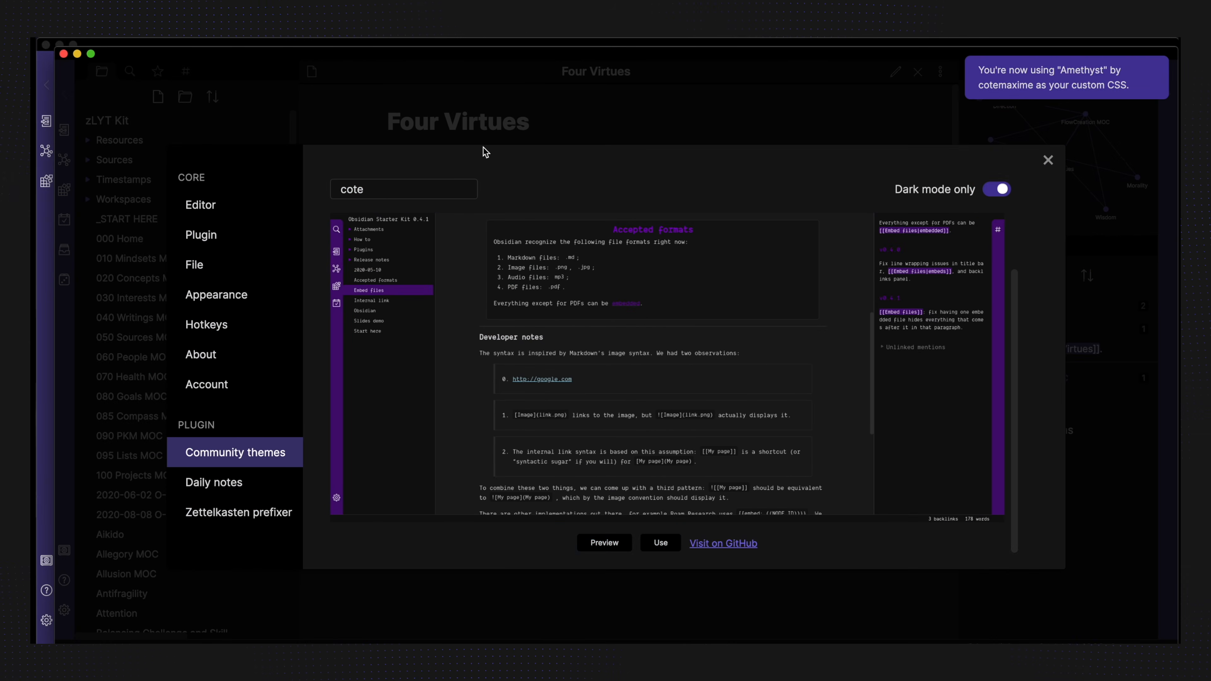
pyautogui.click(657, 116)
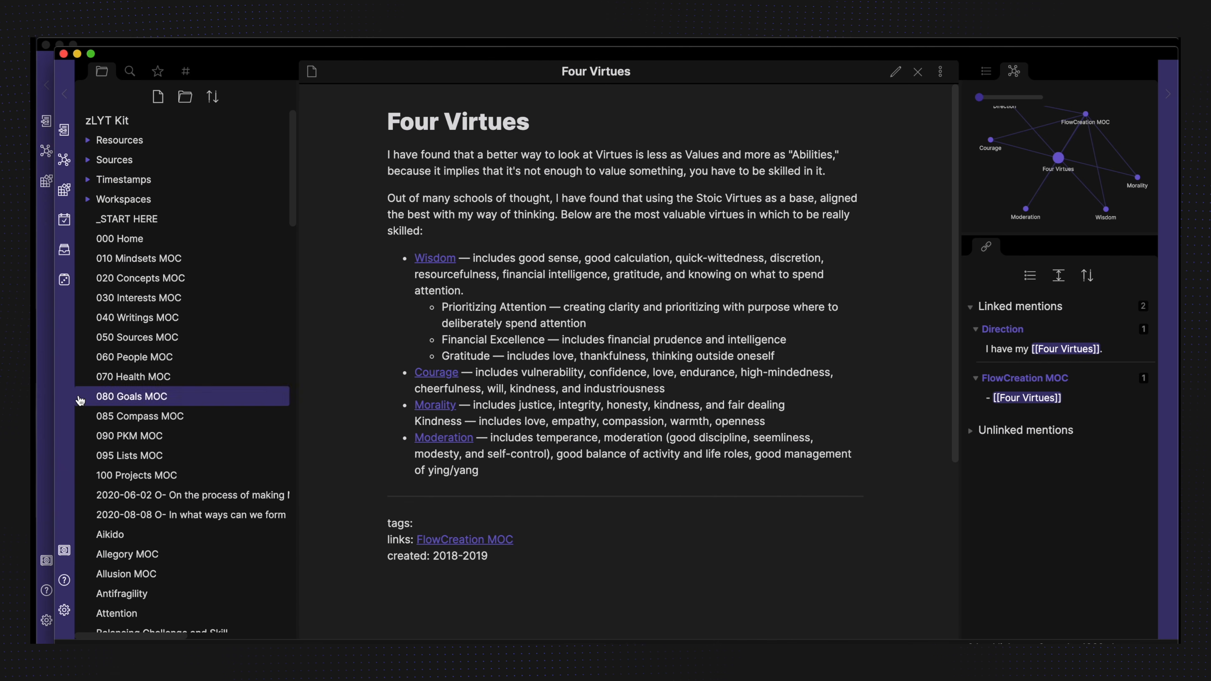
# View the vault's graph from far and near and open the "What are higher-order notes" note from it.
pyautogui.click(63, 161)
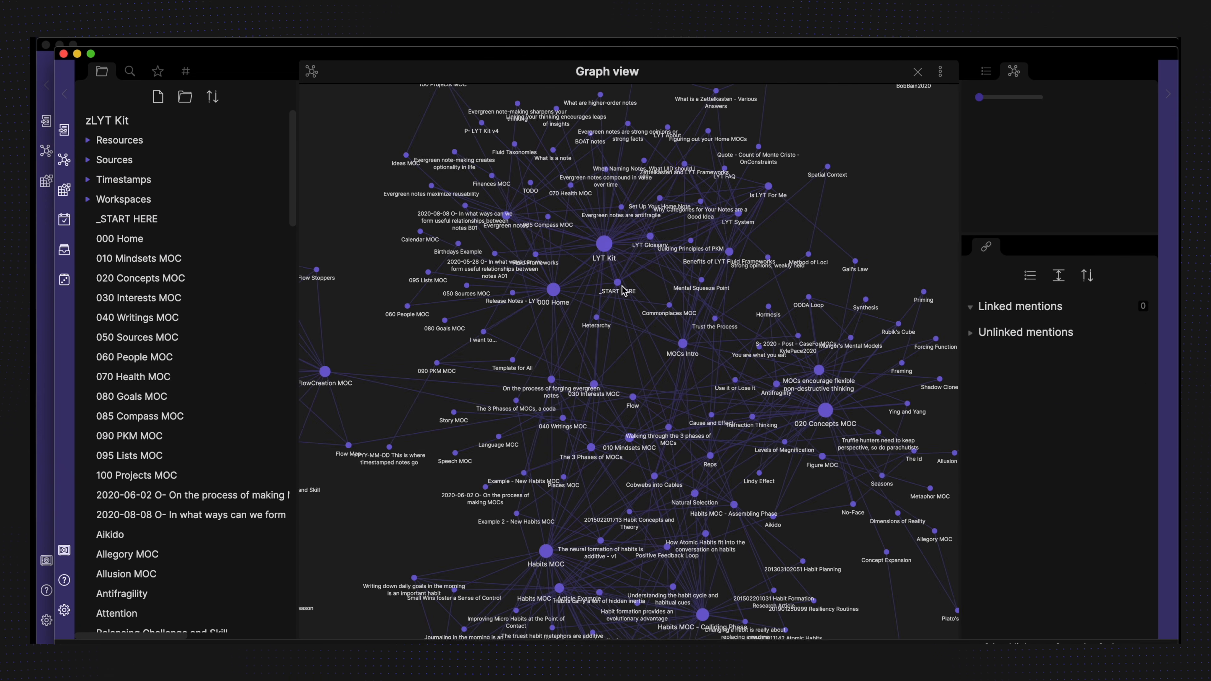
pyautogui.scroll(-6, 636, 301)
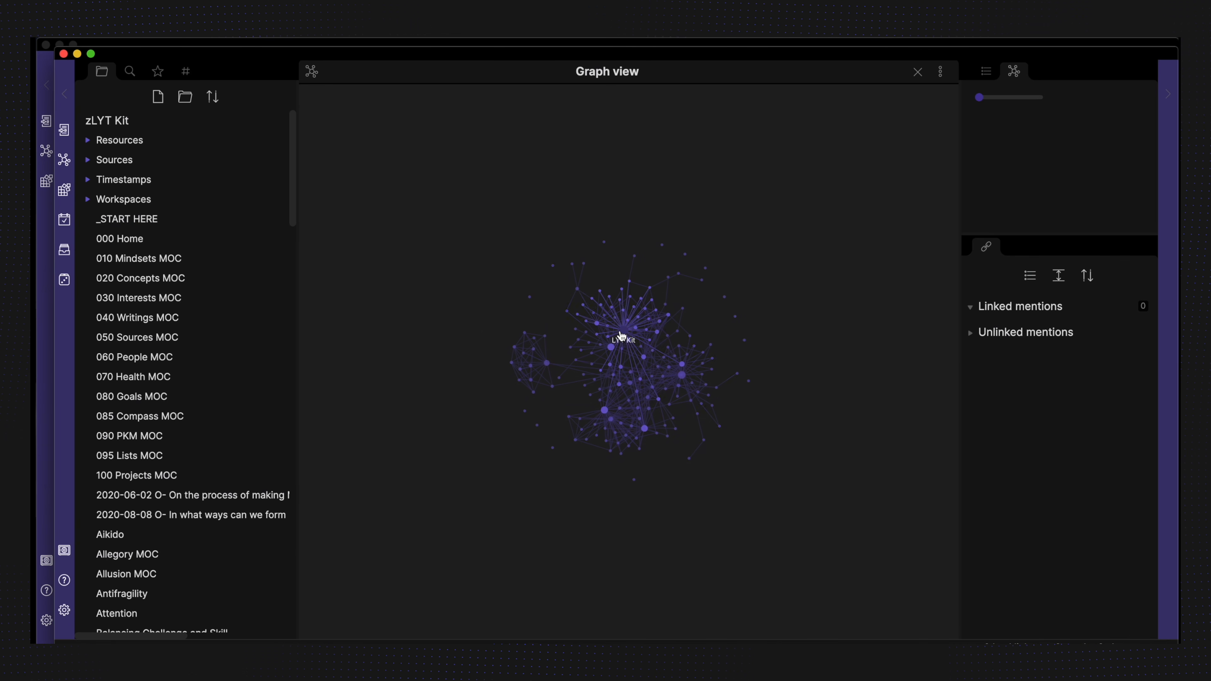
pyautogui.scroll(6, 617, 363)
pyautogui.scroll(-2, 613, 359)
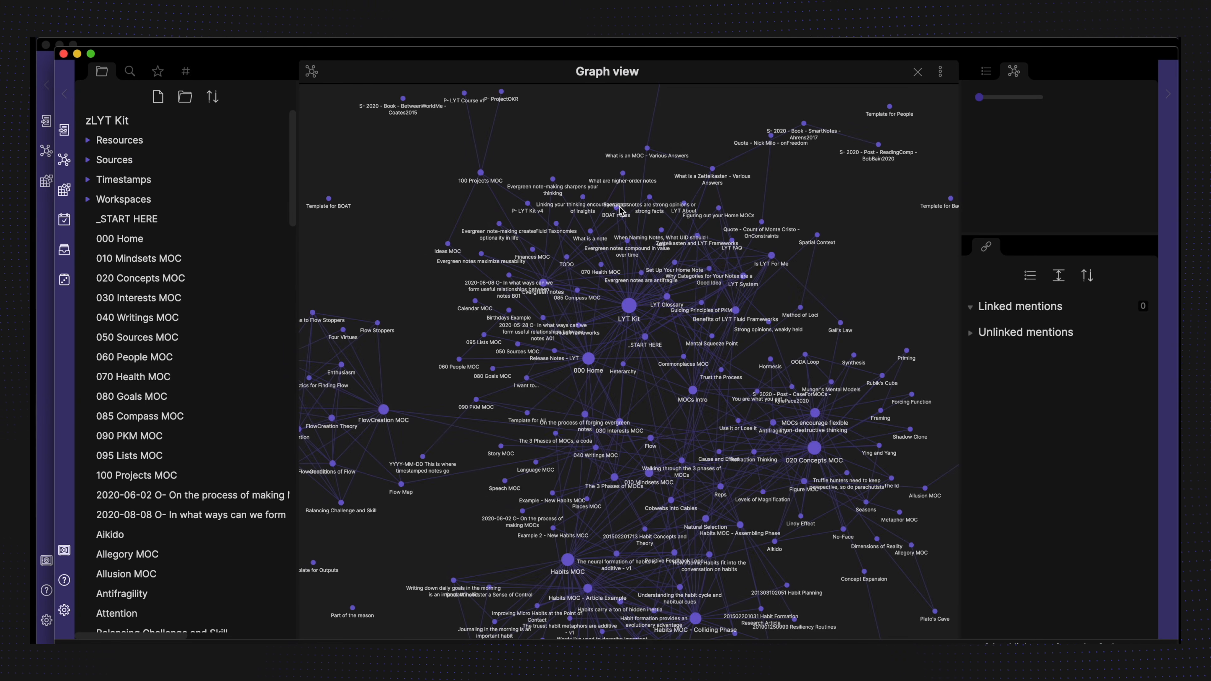
pyautogui.click(623, 173)
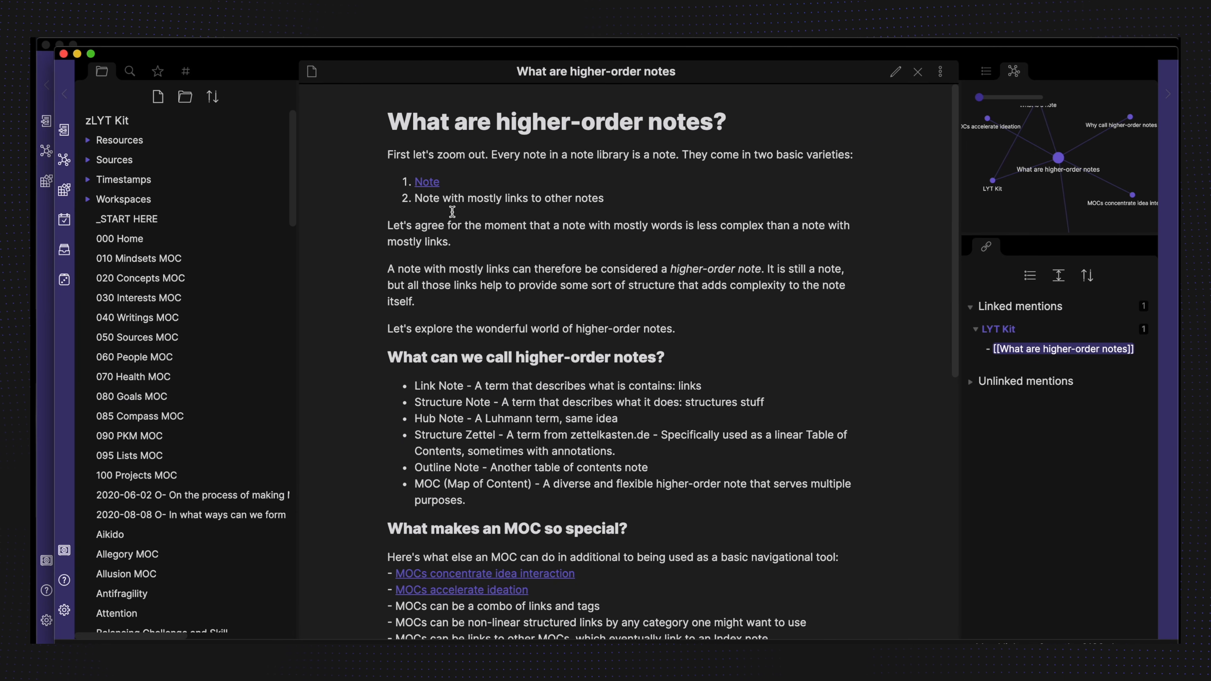
# Switch the note to edit mode, try its title as a third-level heading and restore it to first level.
pyautogui.press('super+e')
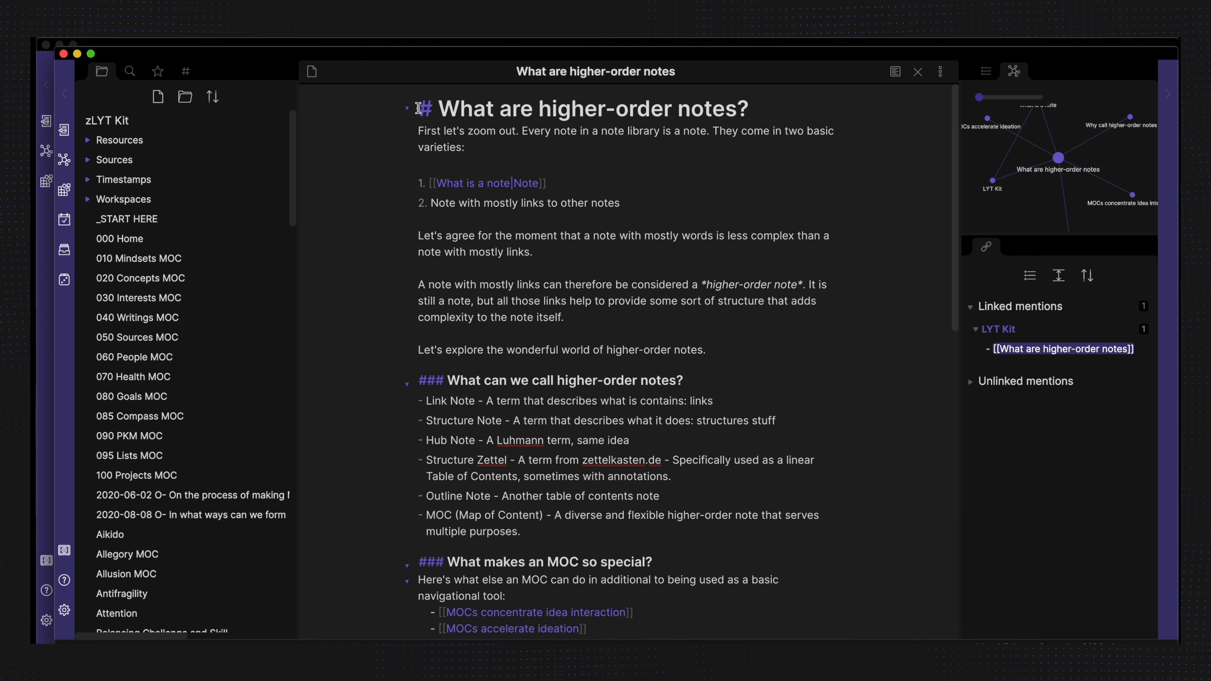
pyautogui.moveTo(418, 108); pyautogui.dragTo(499, 109)
pyautogui.click(456, 113)
pyautogui.click(428, 107)
pyautogui.write('##')
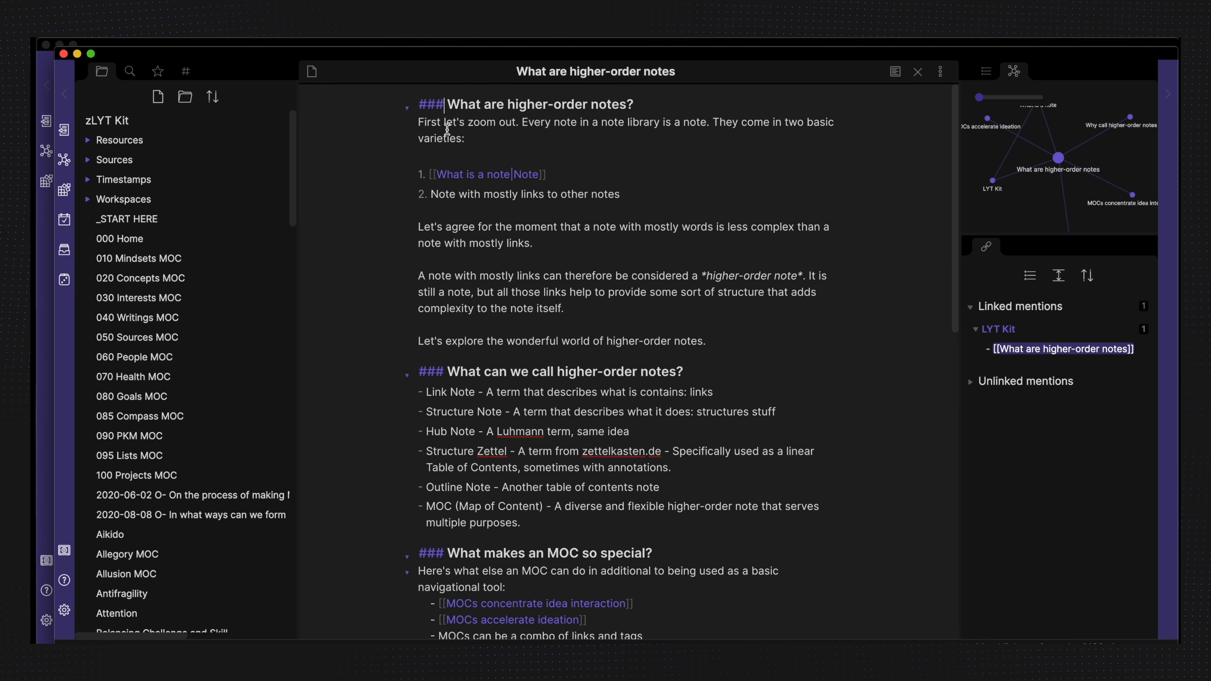
pyautogui.press('BackSpace')
pyautogui.press('BackSpace')
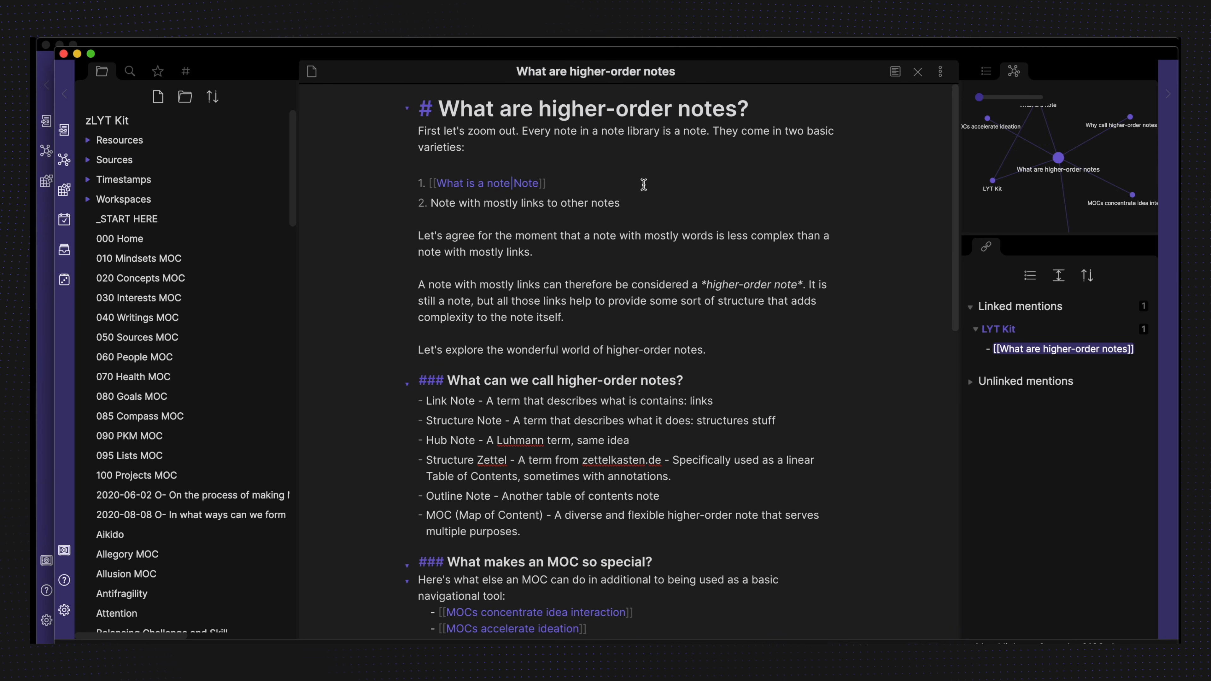
# Widen the sidebar with the local graph, make the graph pane taller and return the note to preview mode.
pyautogui.moveTo(957, 238); pyautogui.dragTo(888, 240)
pyautogui.moveTo(932, 234); pyautogui.dragTo(931, 309)
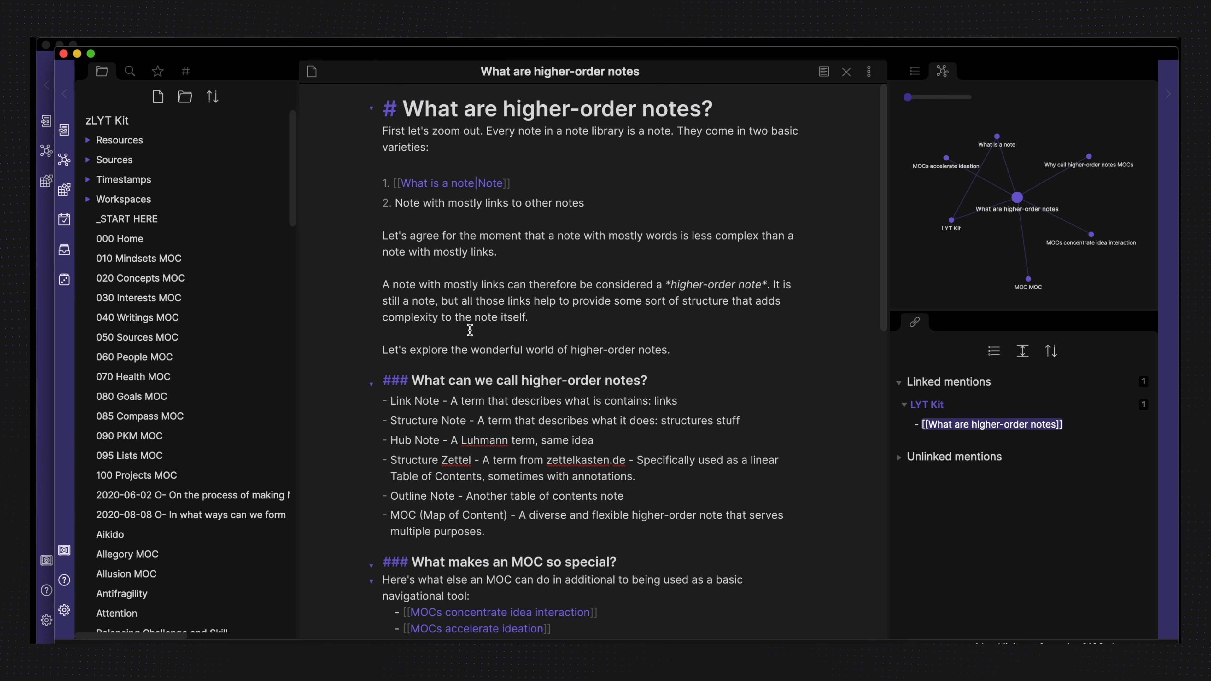
pyautogui.press('super+e')
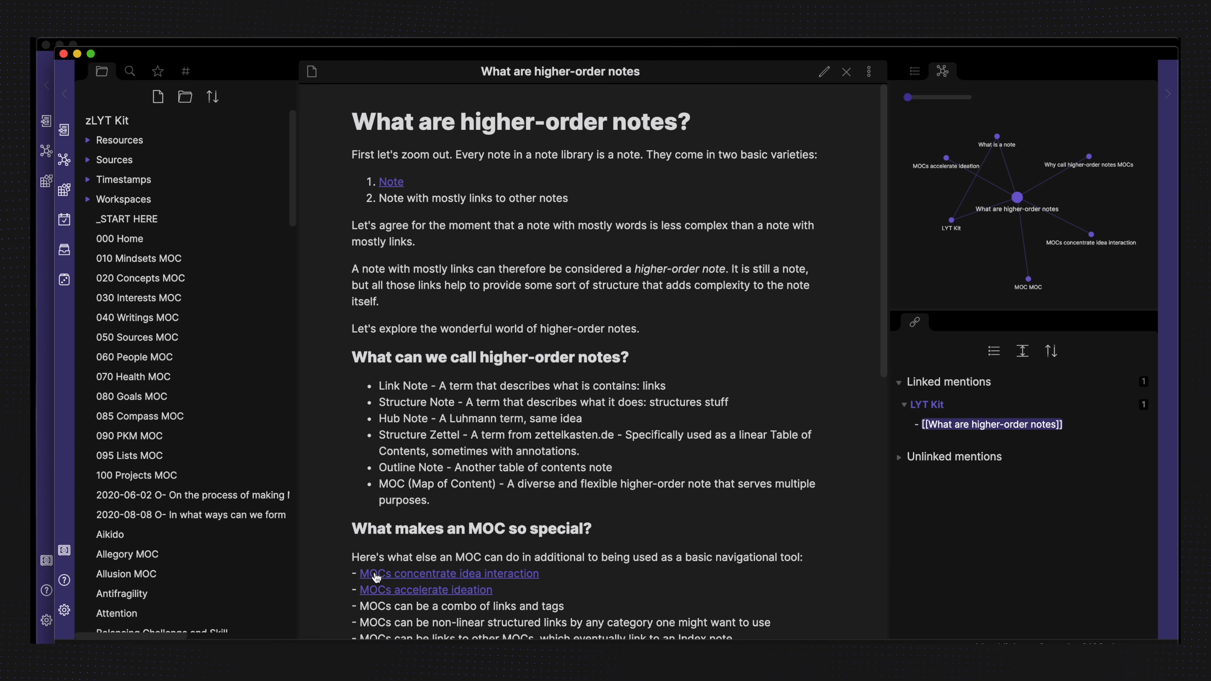
# Apply the "Dracula for Obsidian" community theme, overriding the current CSS, and close the settings.
pyautogui.click(64, 609)
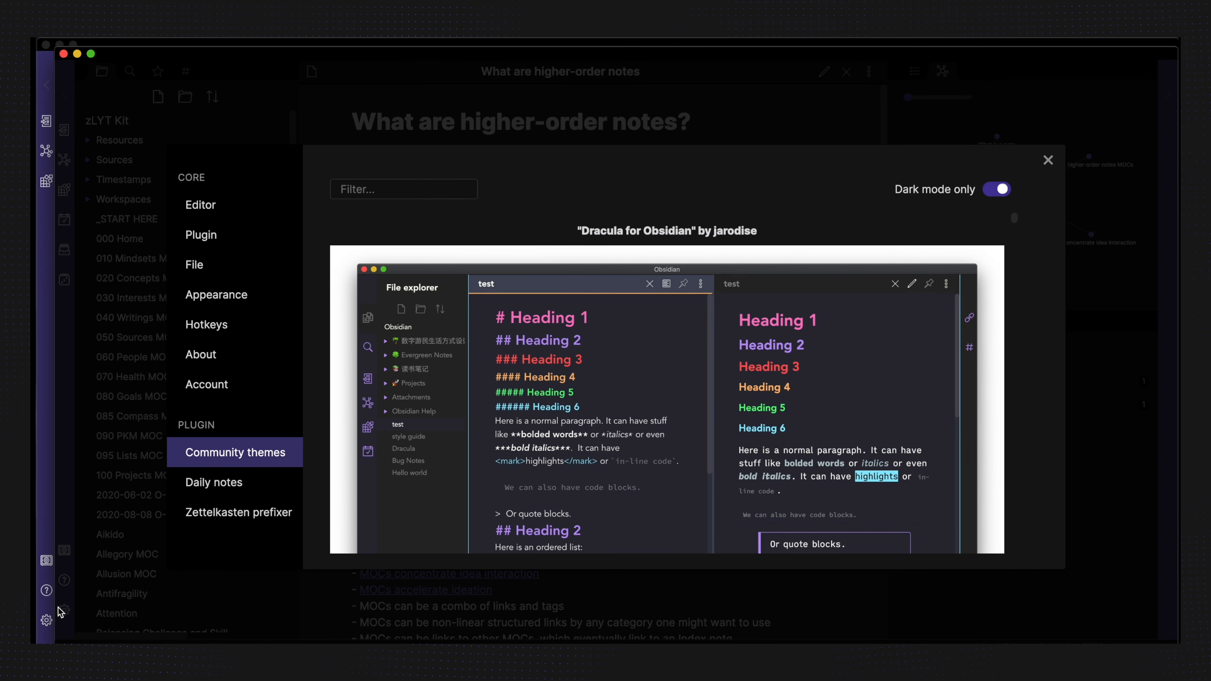
pyautogui.scroll(-2, 623, 317)
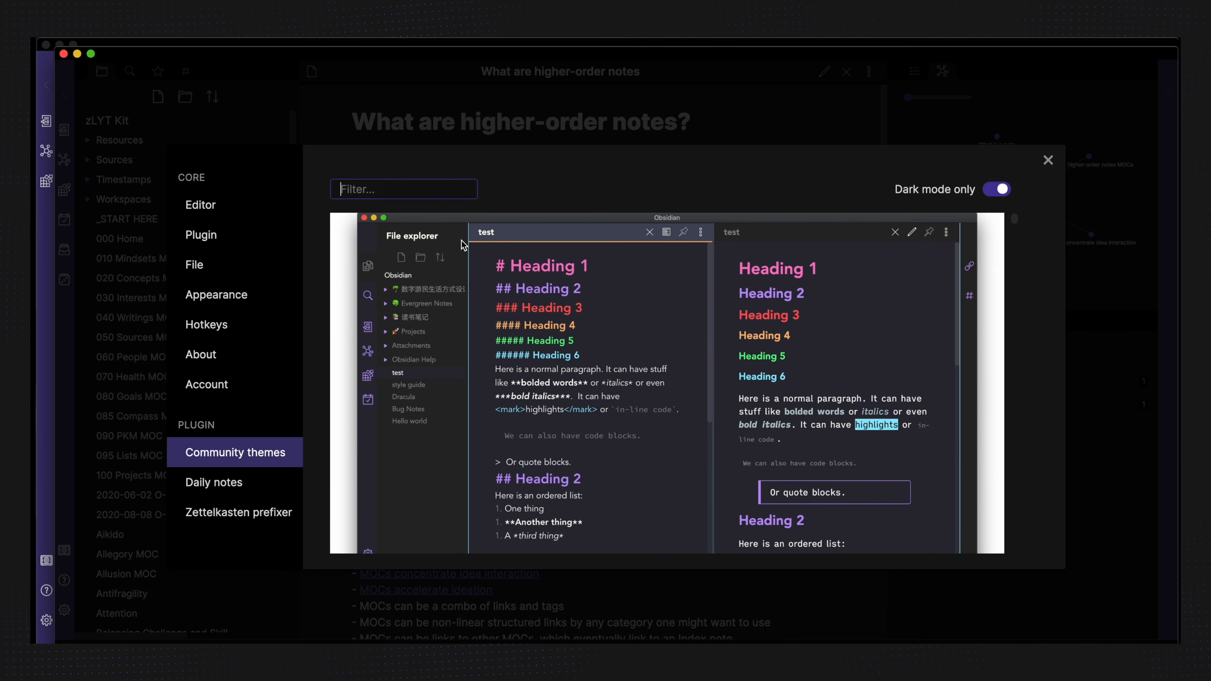
pyautogui.scroll(-3, 461, 245)
pyautogui.click(659, 501)
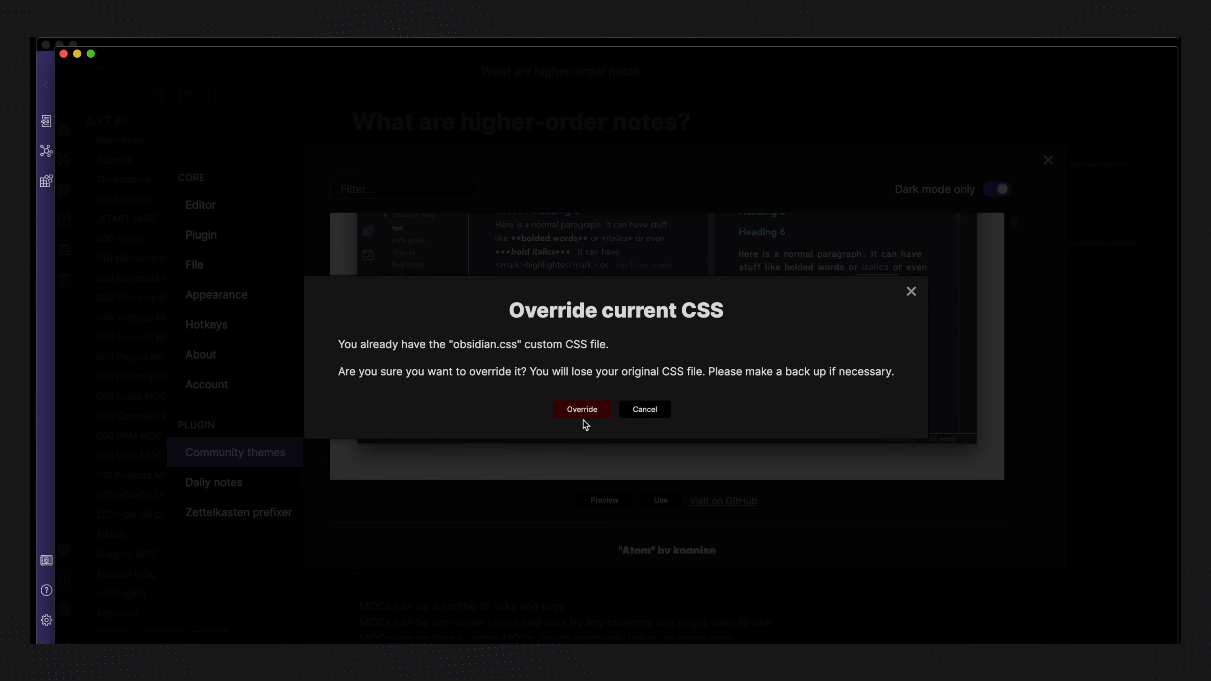
pyautogui.click(581, 412)
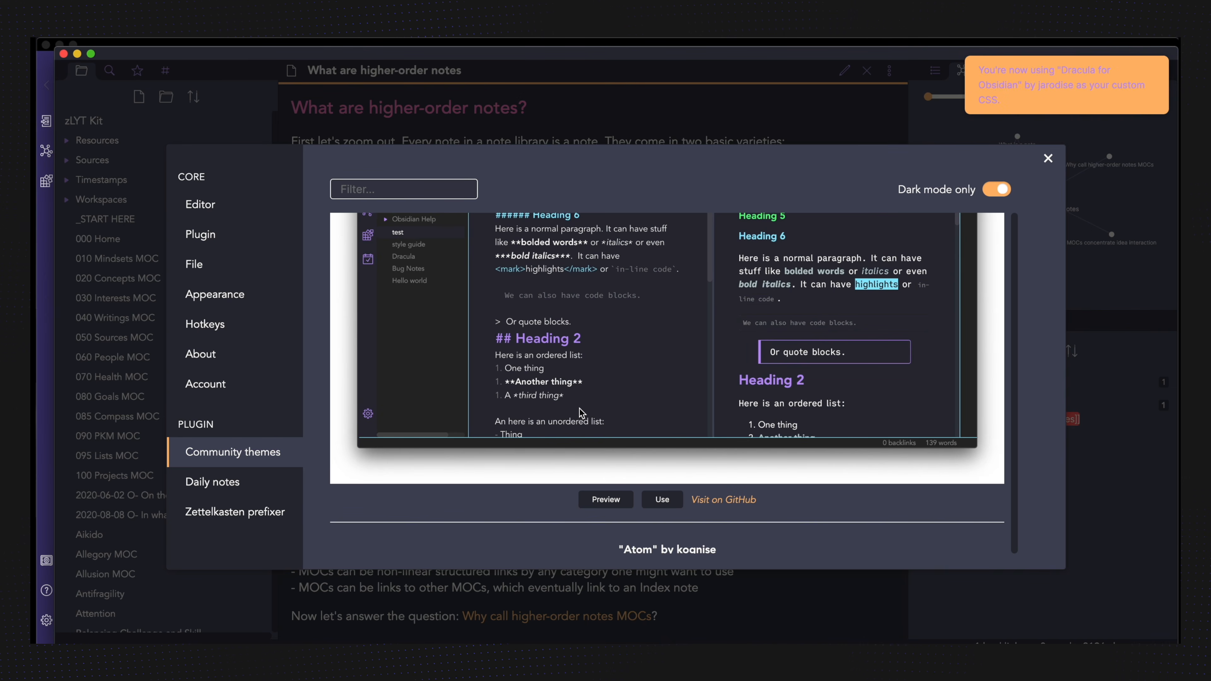
pyautogui.click(599, 134)
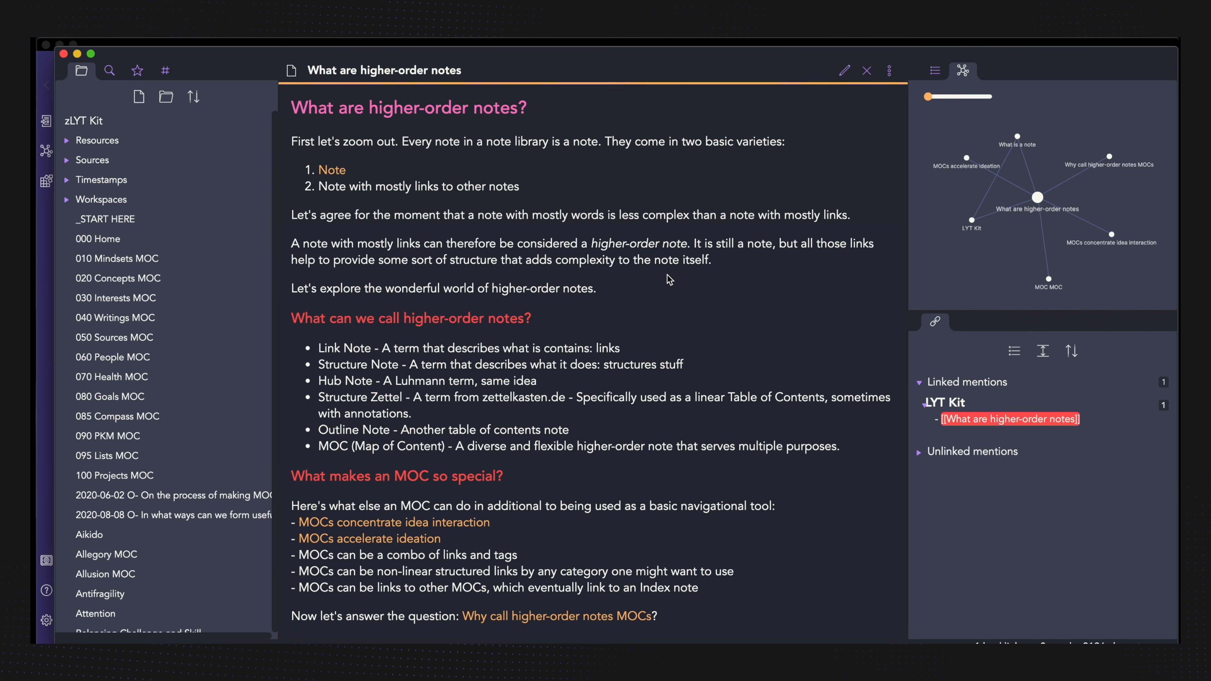
# Switch the note to edit mode and lower the heading "What can we call higher-order notes?" to level six.
pyautogui.scroll(-2, 534, 354)
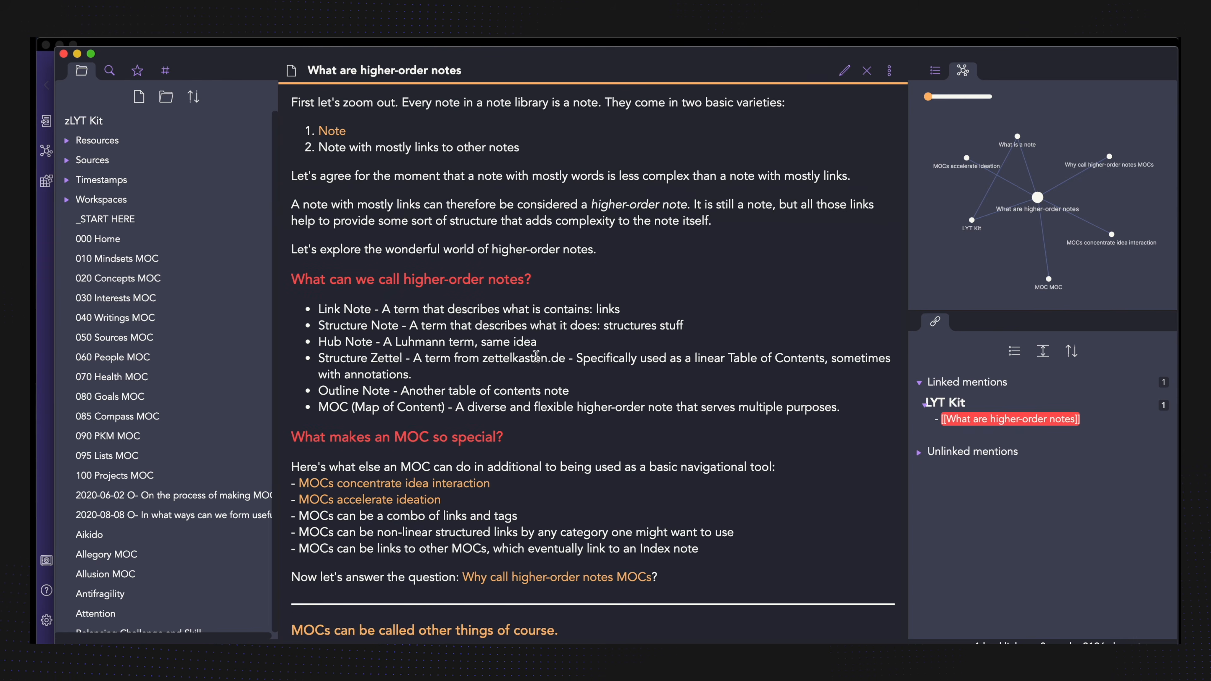
pyautogui.scroll(2, 386, 310)
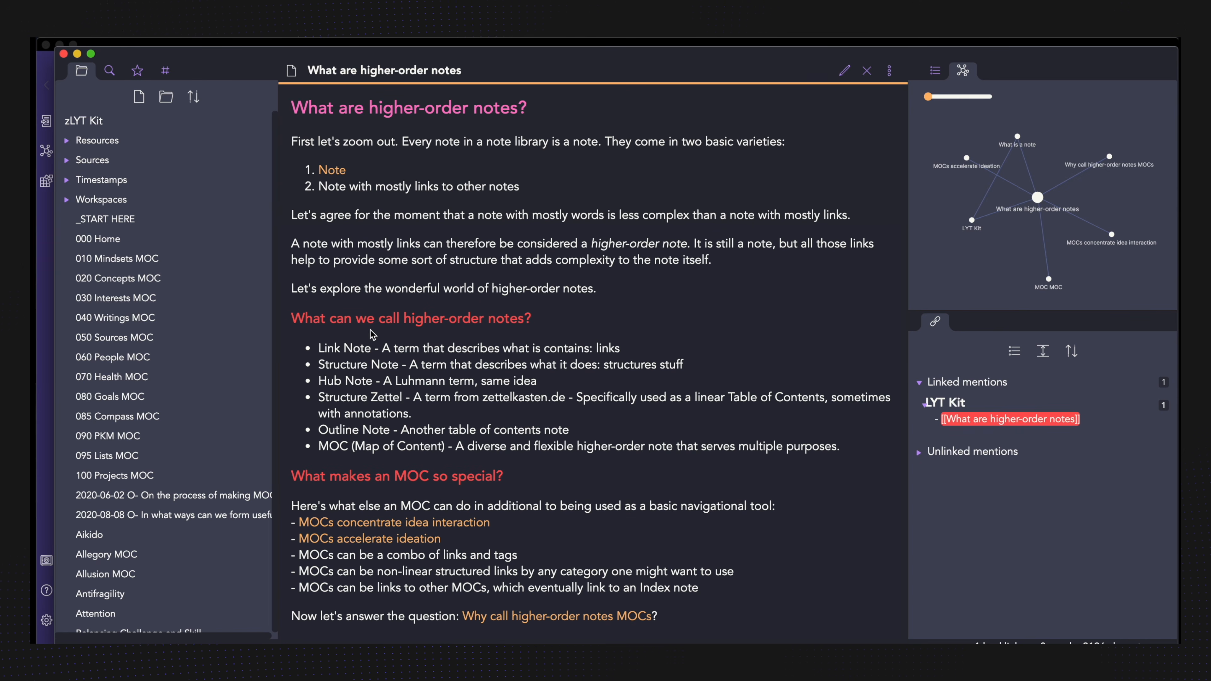
pyautogui.scroll(-1, 393, 345)
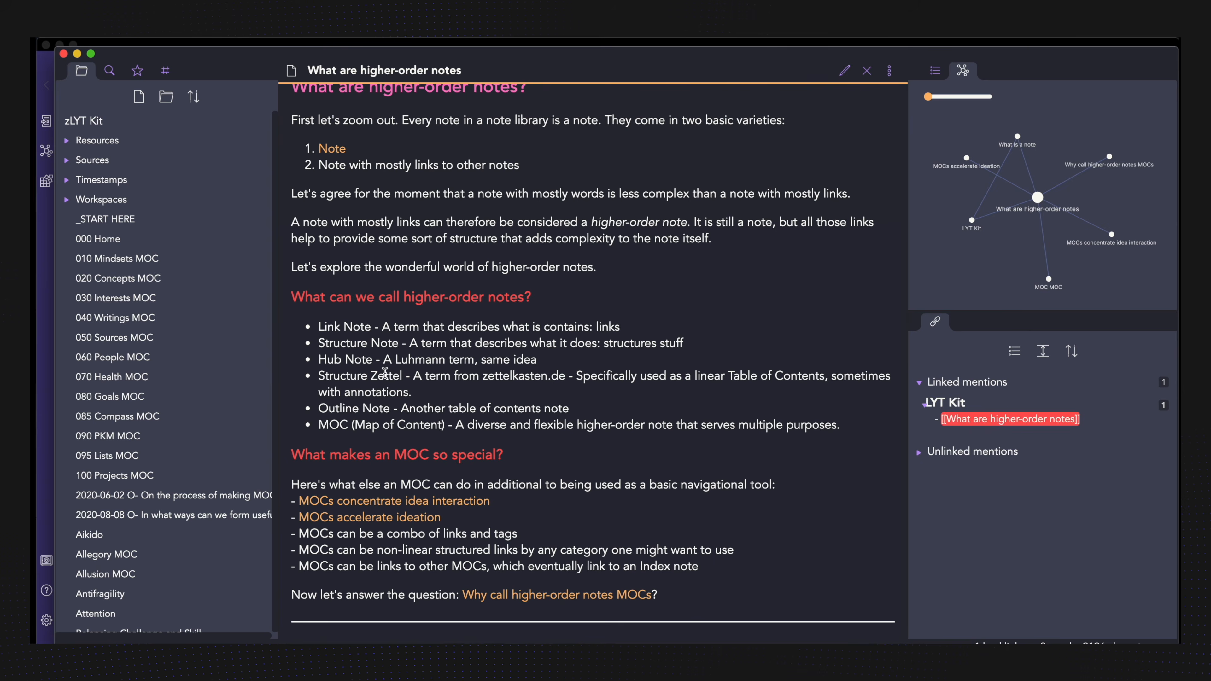
pyautogui.press('super+e')
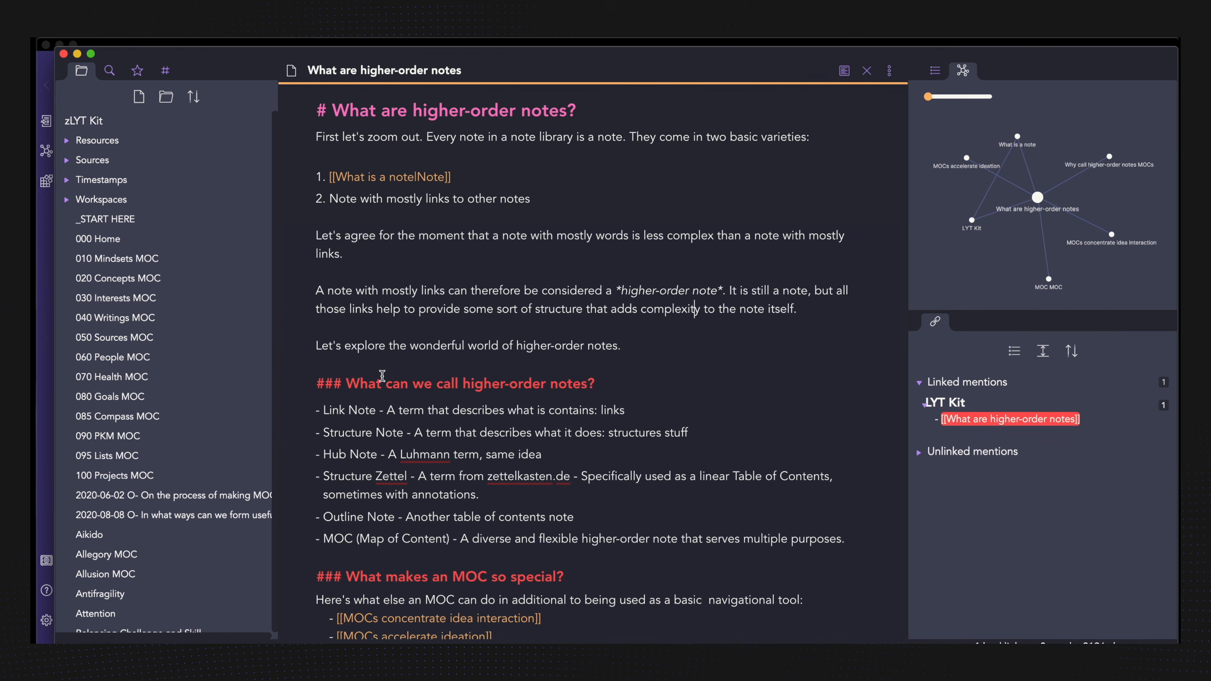
pyautogui.click(334, 384)
pyautogui.write('##')
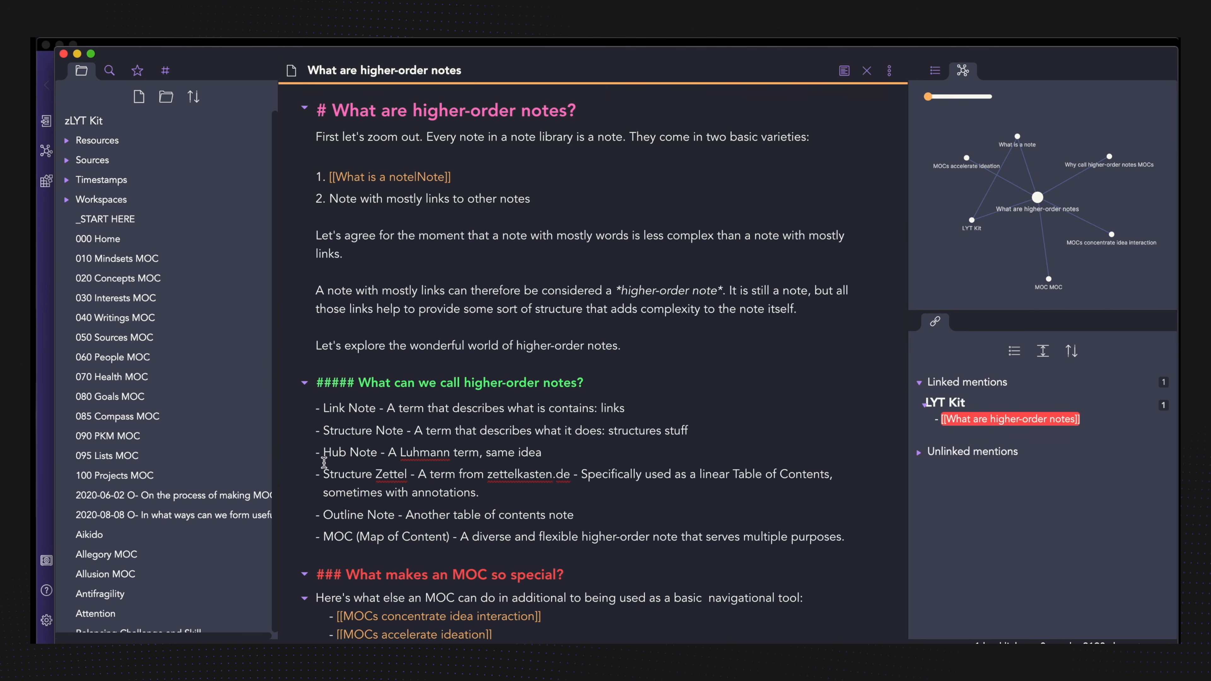
pyautogui.write('#')
# Raise the heading "What can we call higher-order notes?" to level one by removing its extra hash marks.
pyautogui.press('BackSpace')
pyautogui.press('BackSpace')
pyautogui.press('BackSpace')
pyautogui.press('BackSpace')
pyautogui.press('BackSpace')
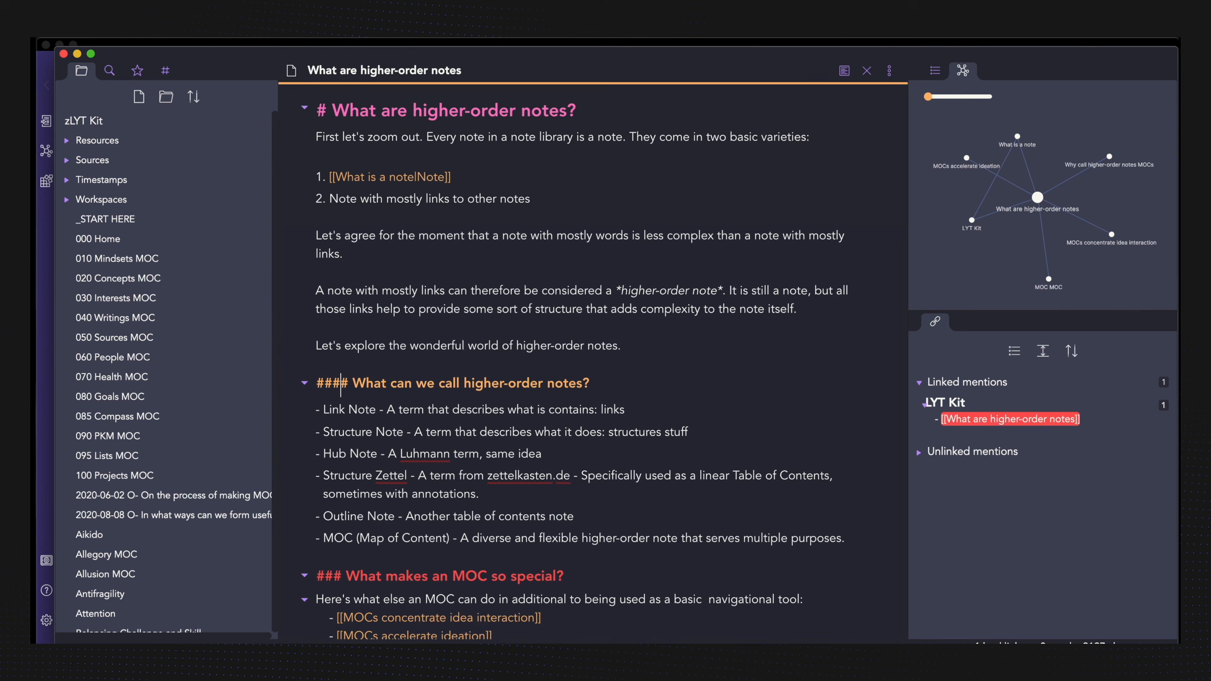
pyautogui.press('Left')
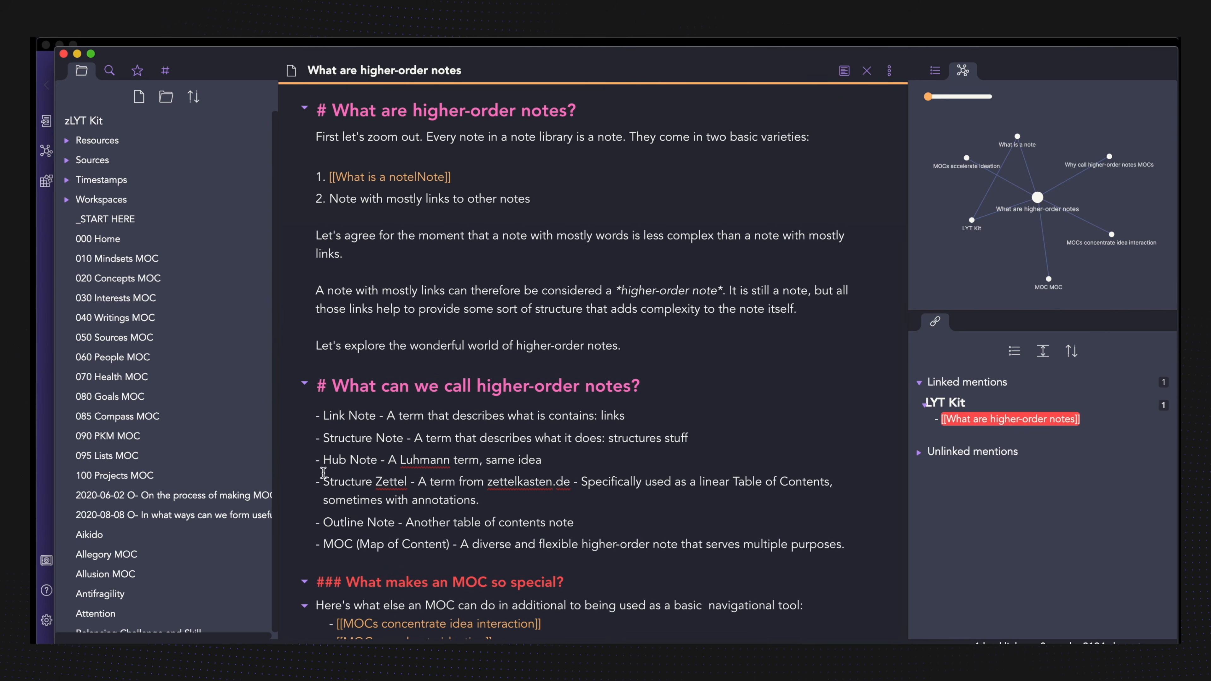
# Restore the "What can we call higher-order notes?" heading to level three and check the note in preview mode.
pyautogui.write('##')
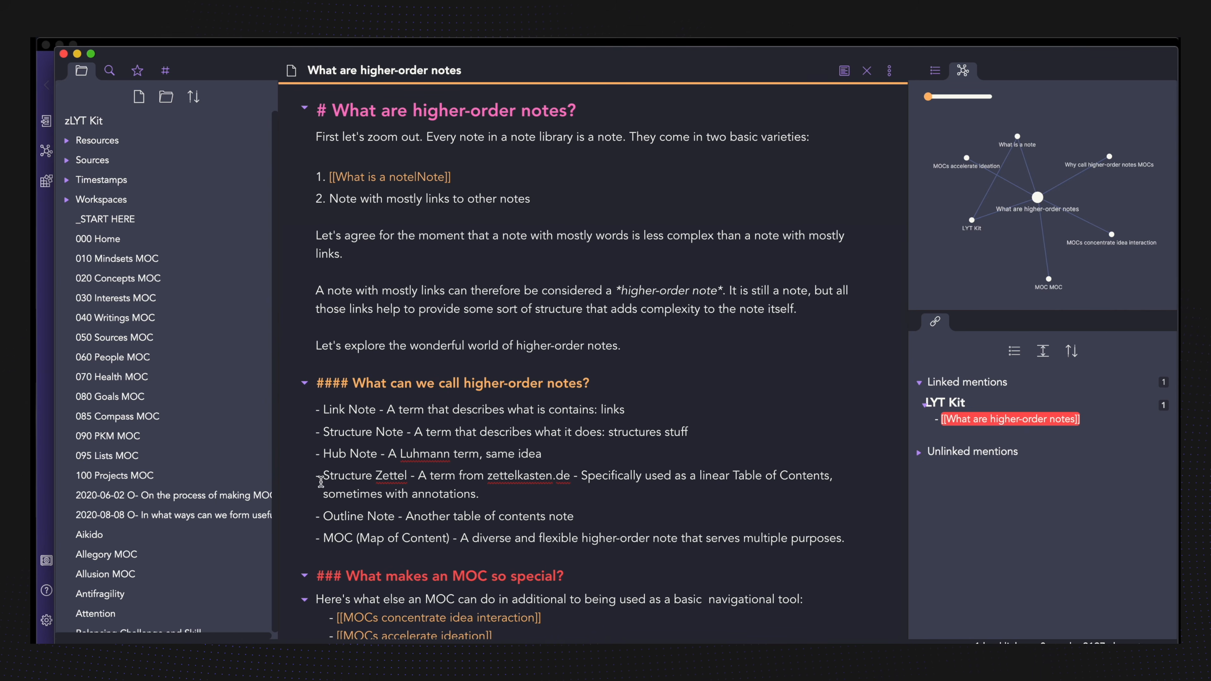
pyautogui.press('super+e')
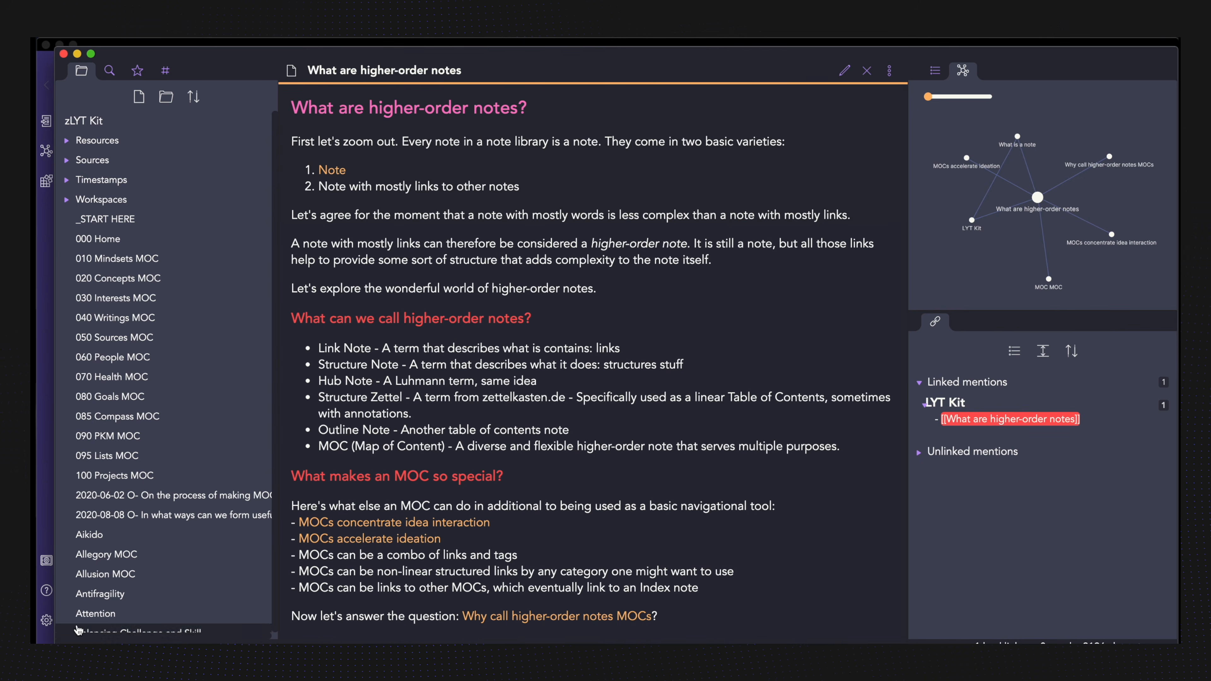
pyautogui.press('super+e')
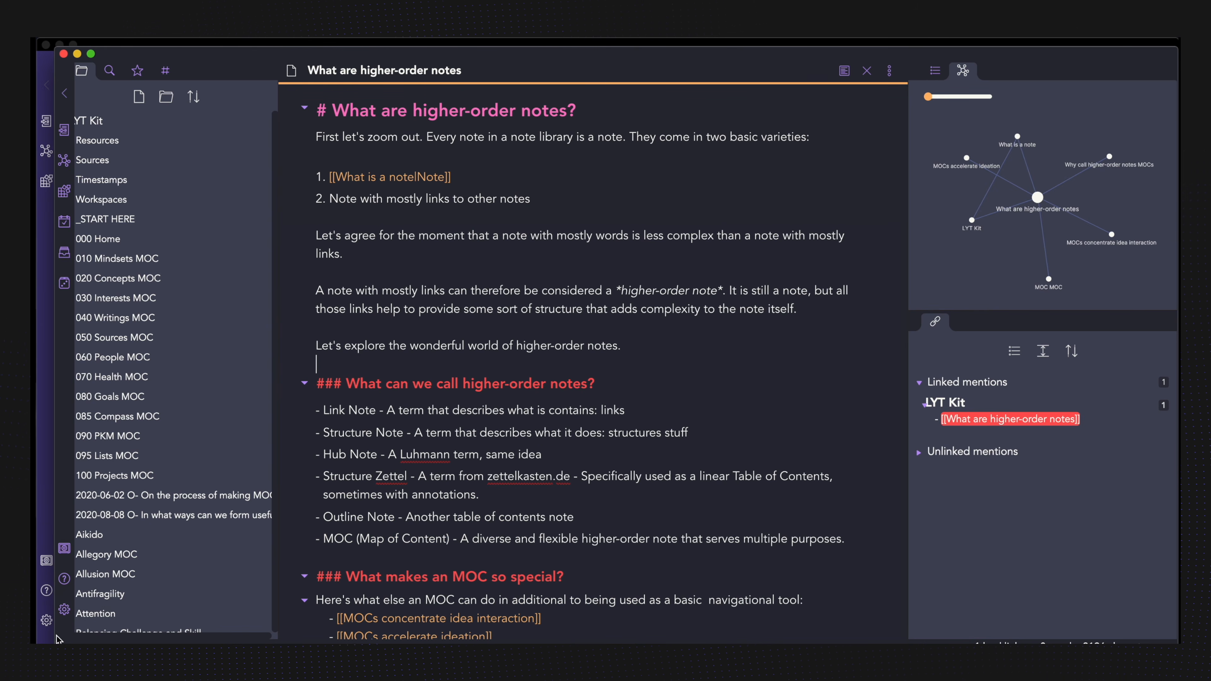
# Set the vault's base mode to Light mode in the appearance settings.
pyautogui.click(65, 611)
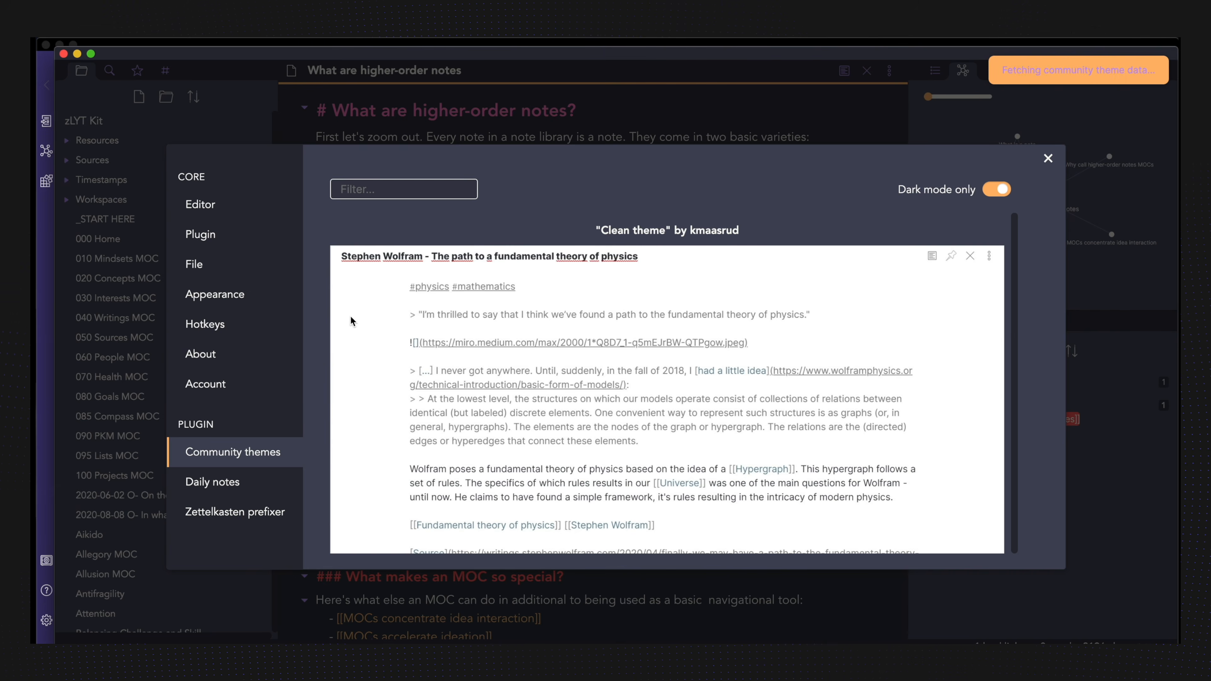
pyautogui.click(252, 305)
pyautogui.click(953, 193)
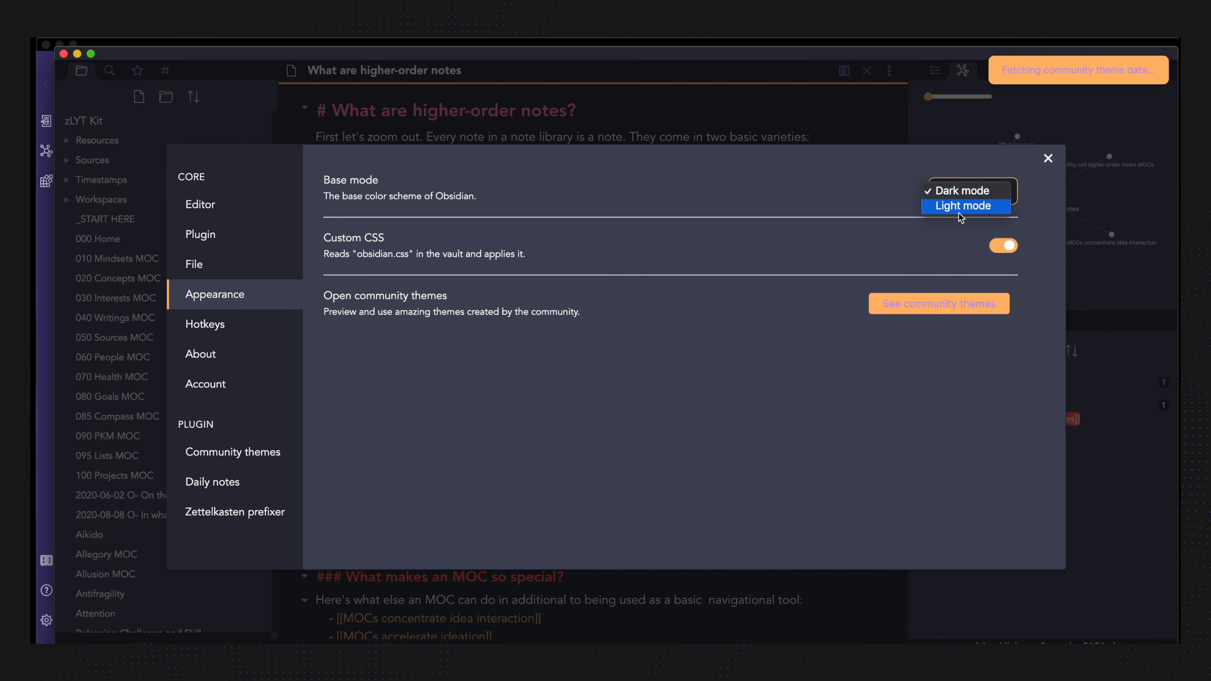
pyautogui.click(960, 211)
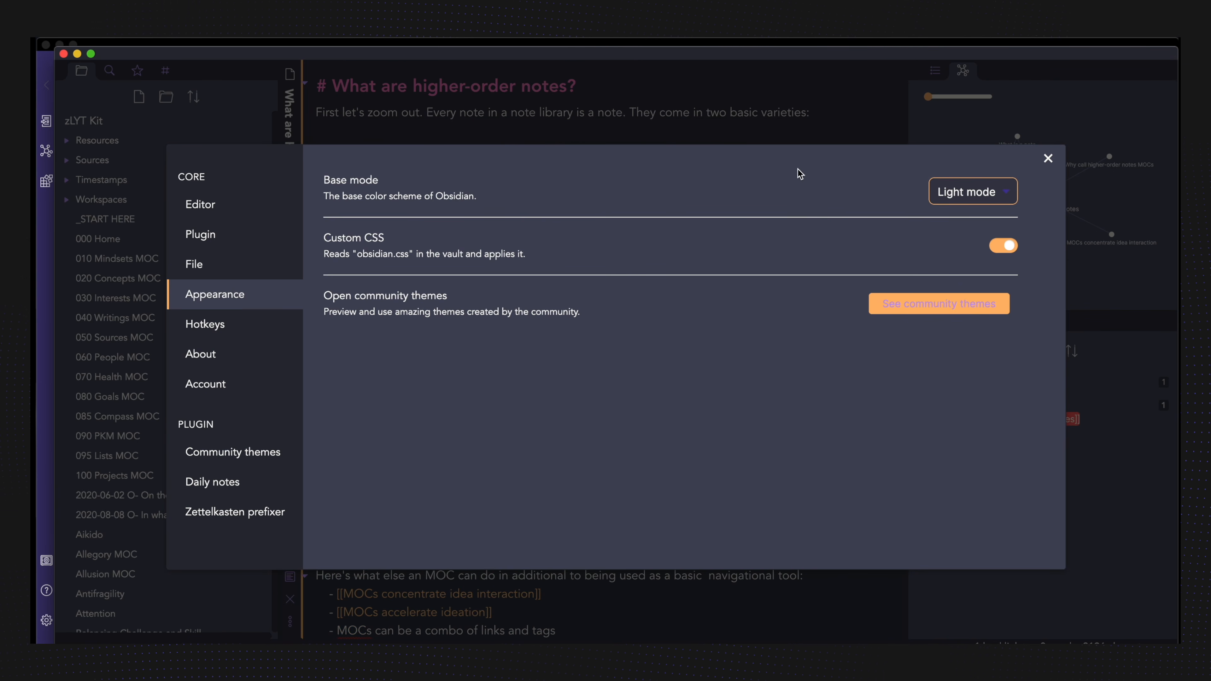
# Apply the "Clean theme" from the light-mode community themes, overriding the current CSS, and close the settings.
pyautogui.click(930, 305)
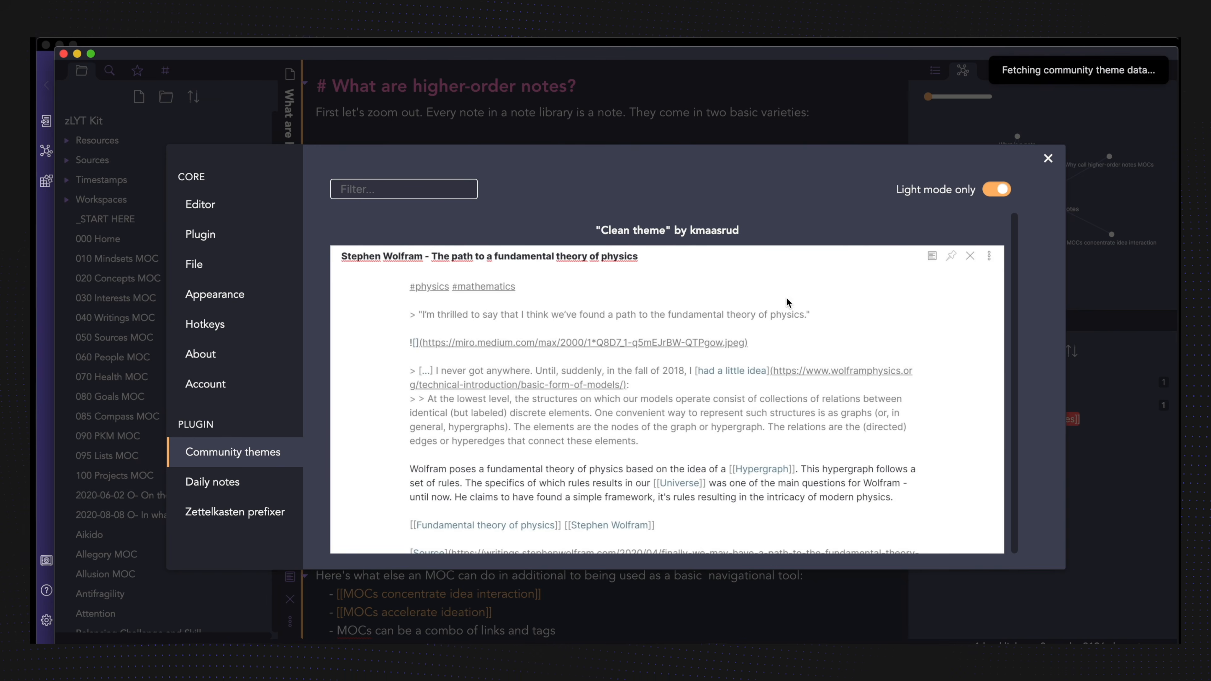
pyautogui.scroll(-4, 656, 393)
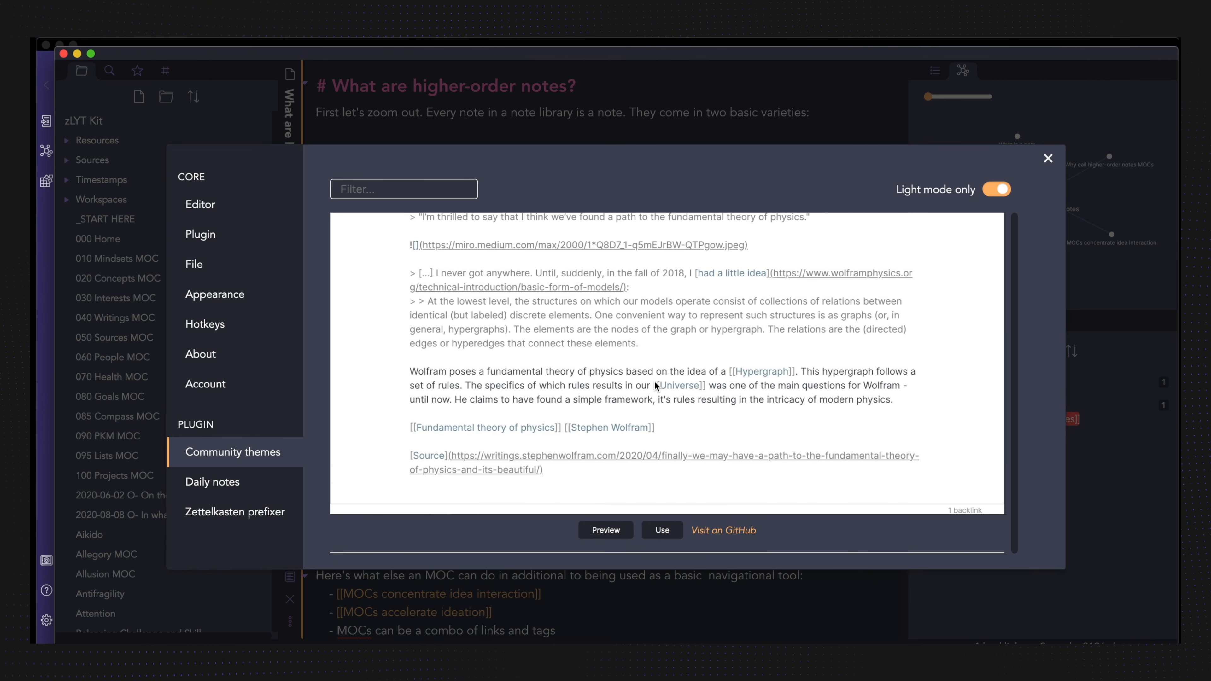
pyautogui.scroll(4, 563, 426)
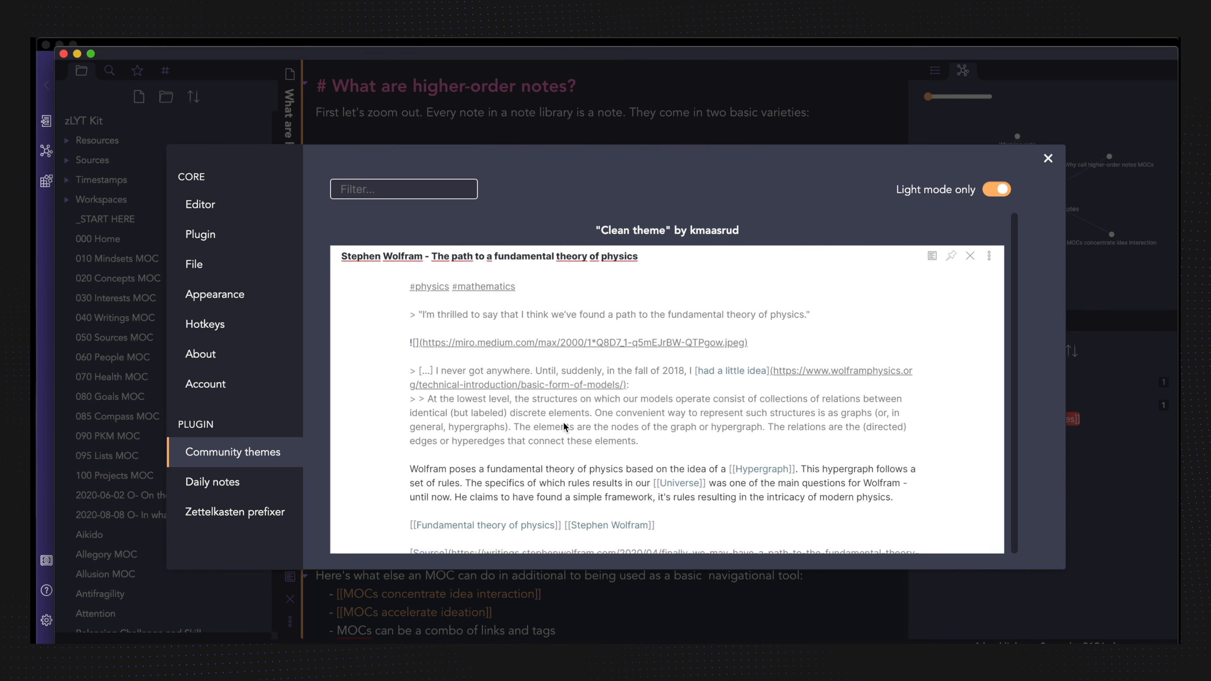
pyautogui.scroll(-10, 651, 239)
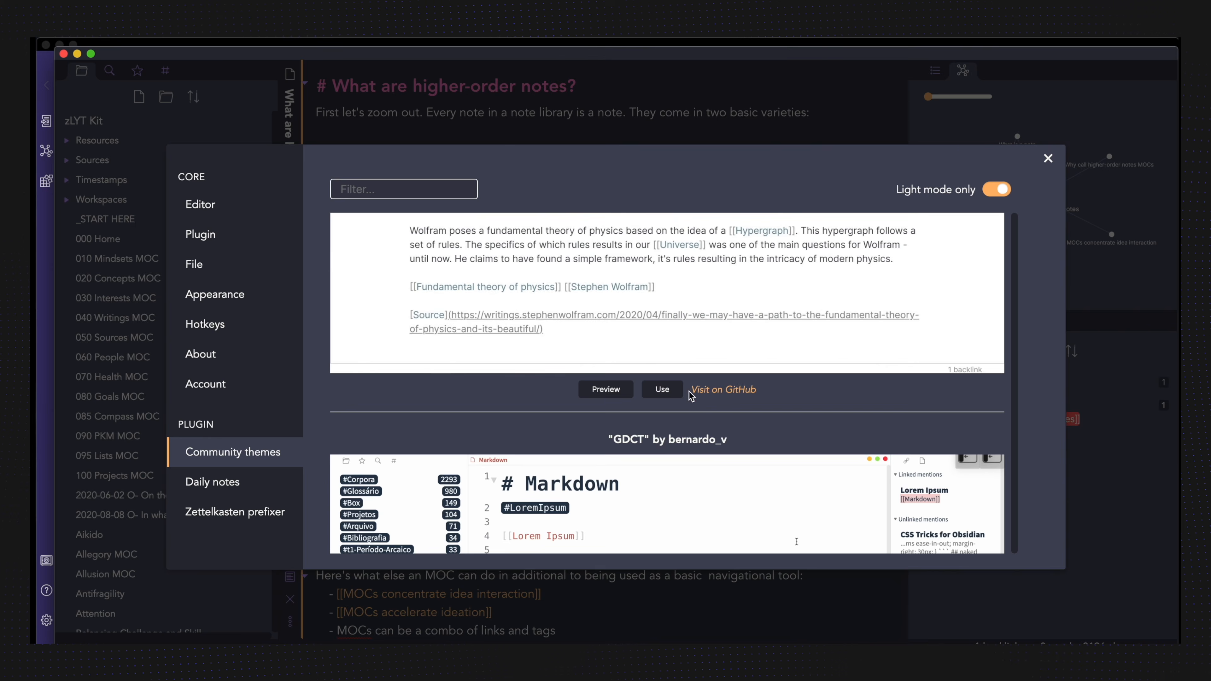
pyautogui.click(670, 391)
pyautogui.click(586, 409)
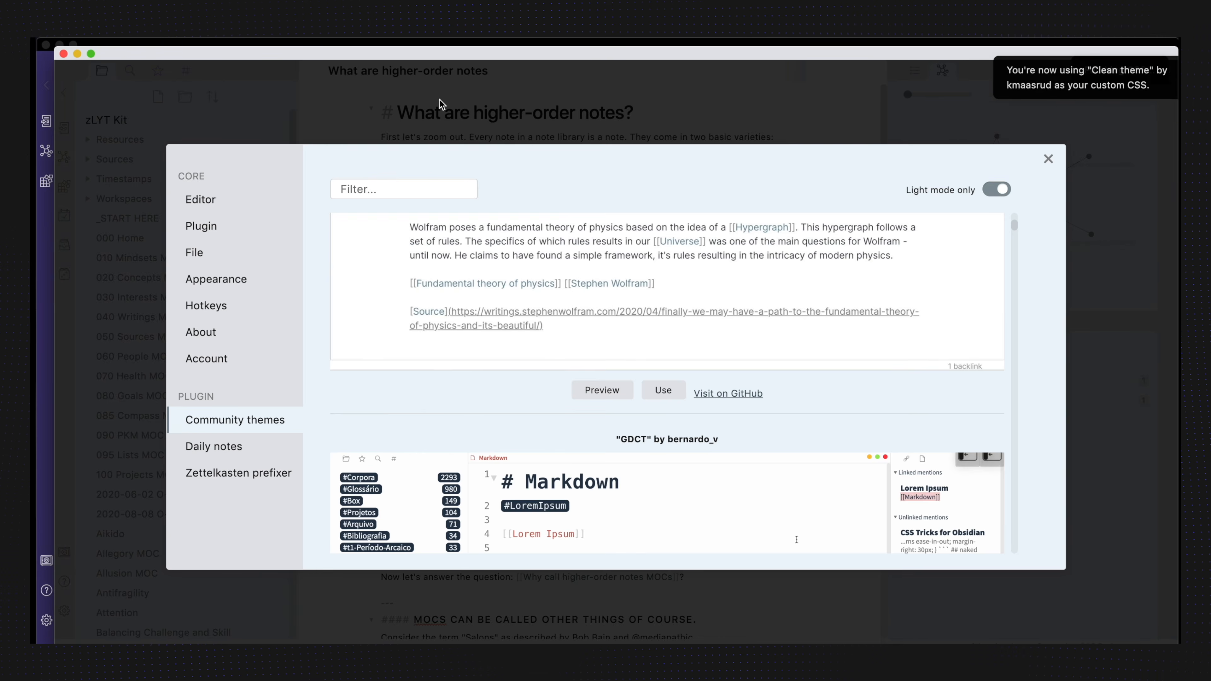
pyautogui.click(539, 121)
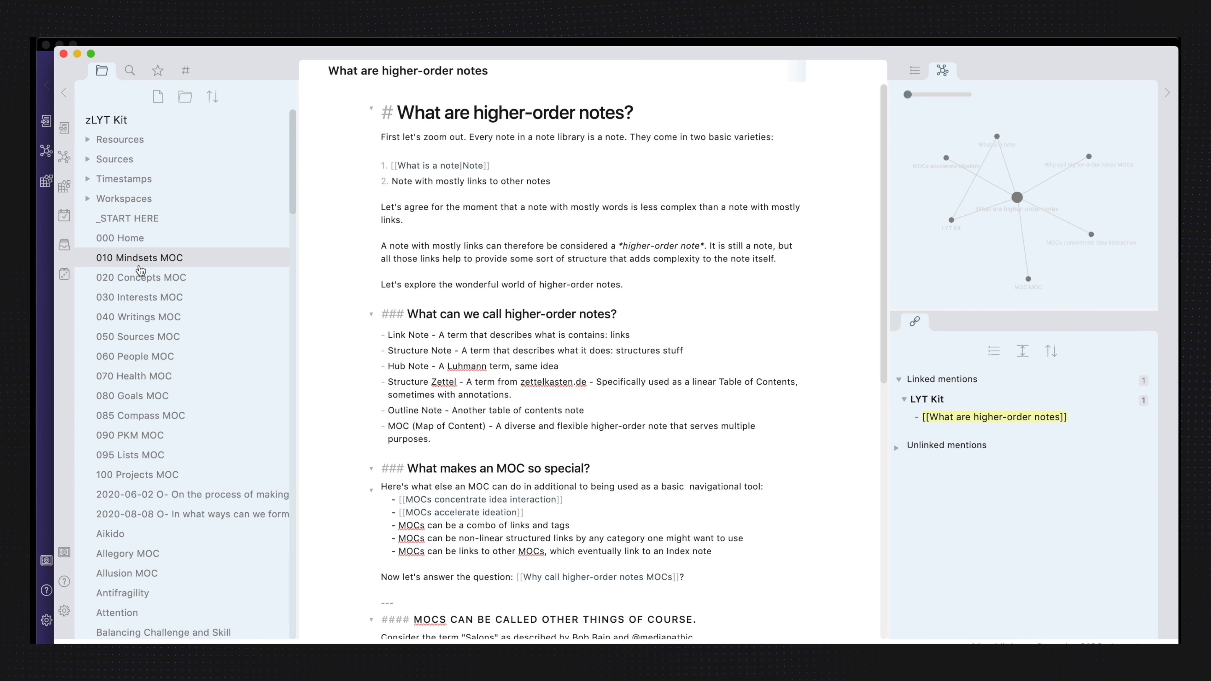
# Examine how the theme renders the notes 010 Mindsets MOC and Attention, and follow Attention's linked mention in Balancing Challenge and Skill.
pyautogui.click(140, 268)
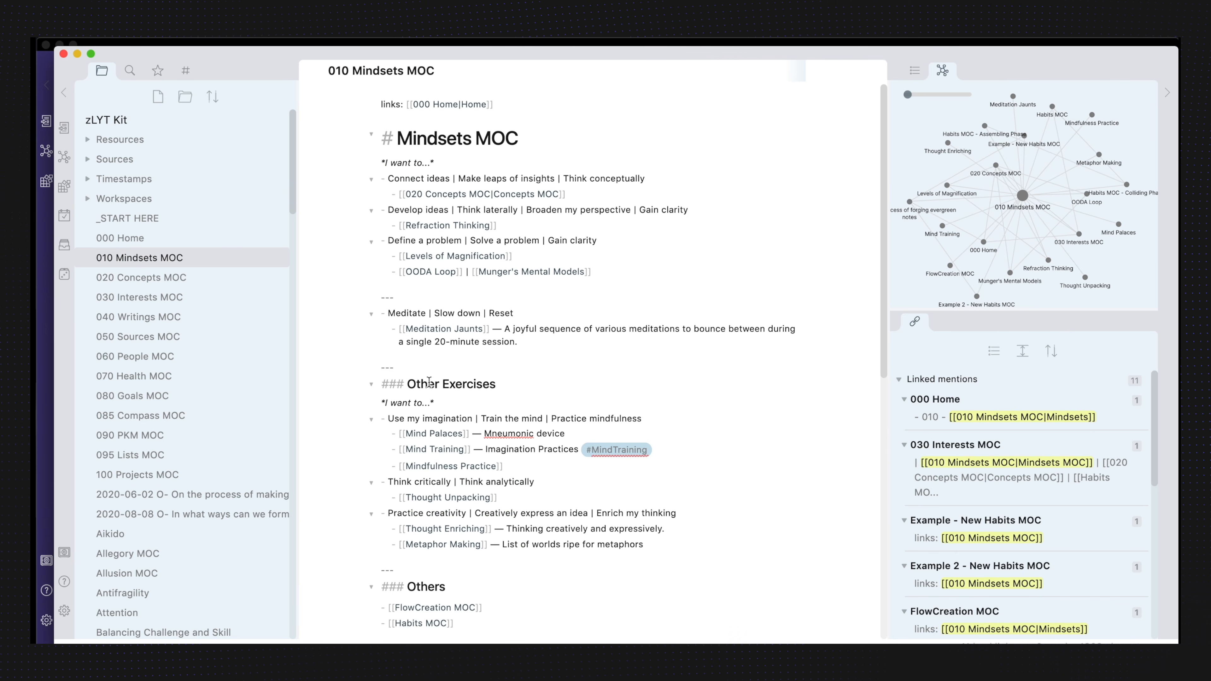
pyautogui.click(170, 593)
pyautogui.click(169, 613)
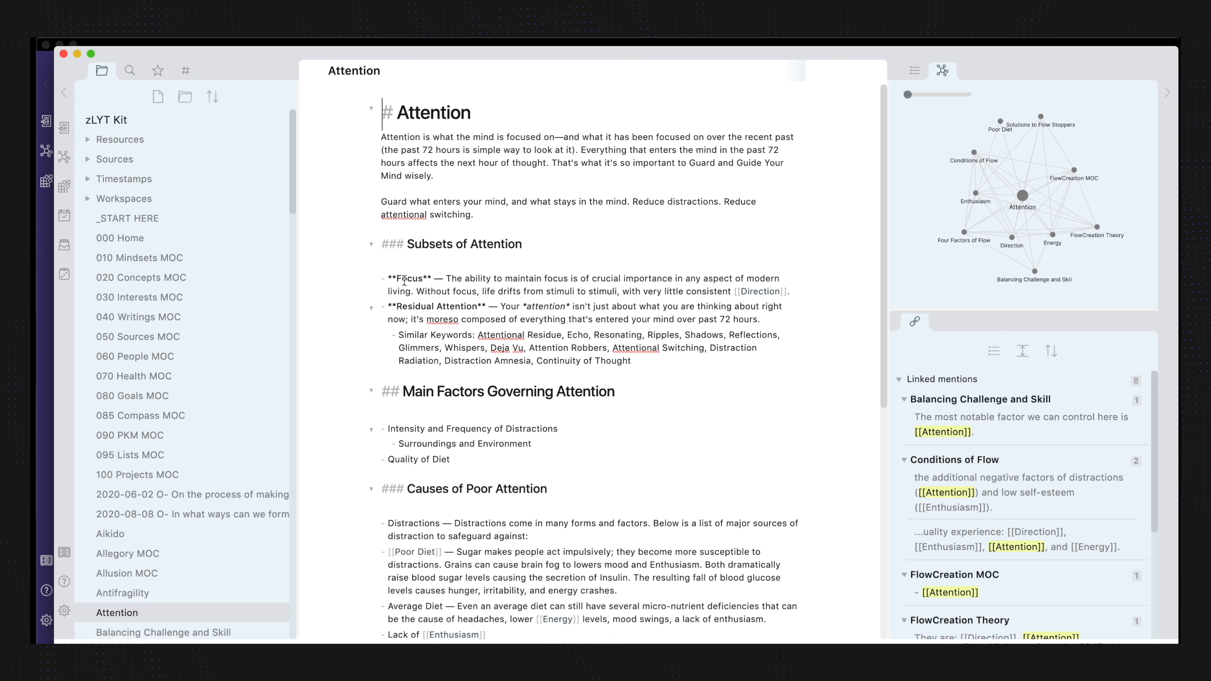
pyautogui.click(542, 307)
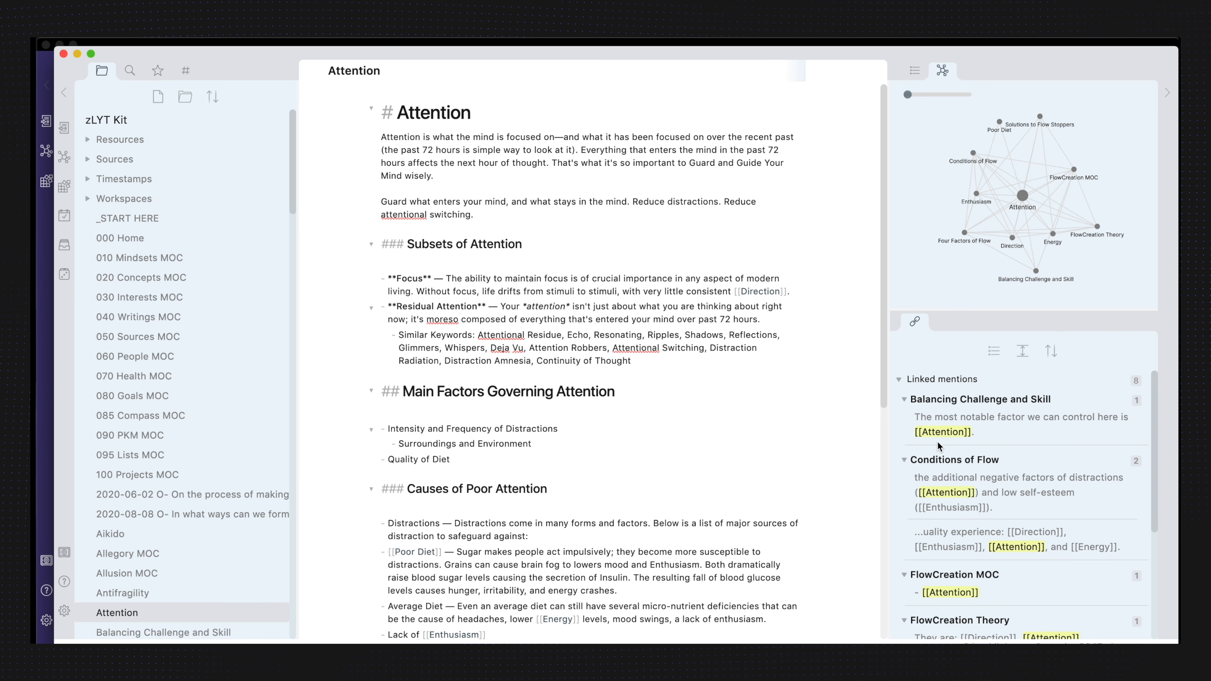
pyautogui.click(934, 425)
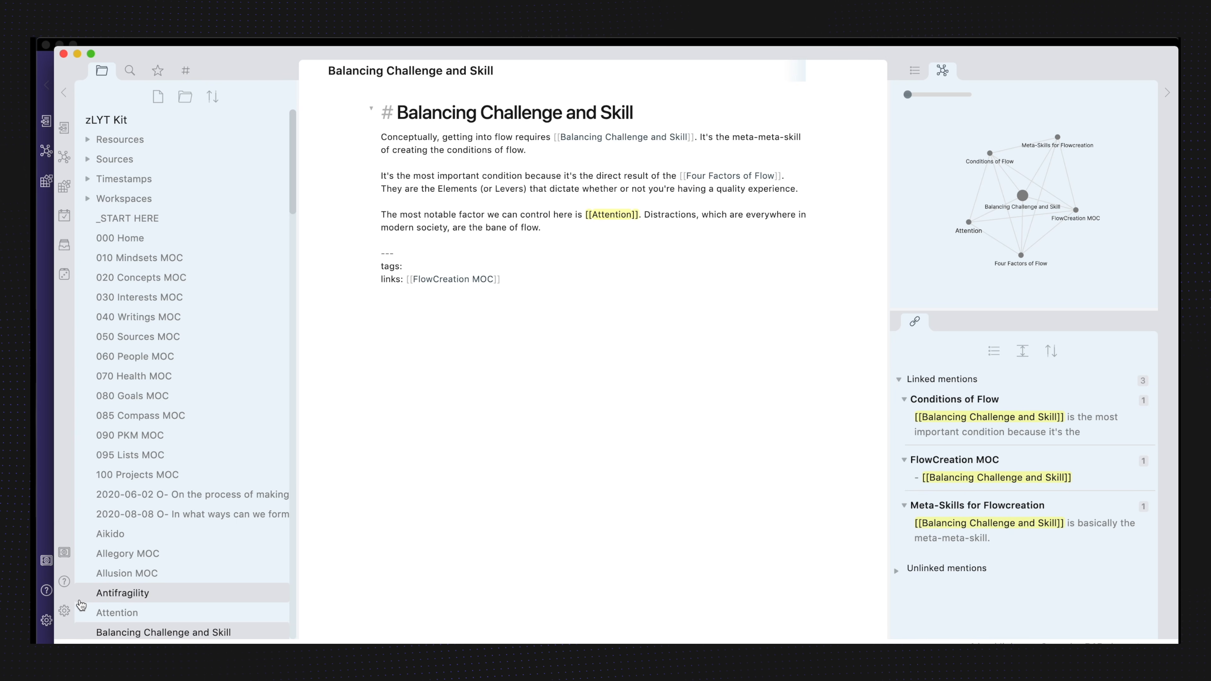
# Browse the light-mode community themes, apply "Ars Magna", overriding the current CSS, and close the settings.
pyautogui.click(64, 610)
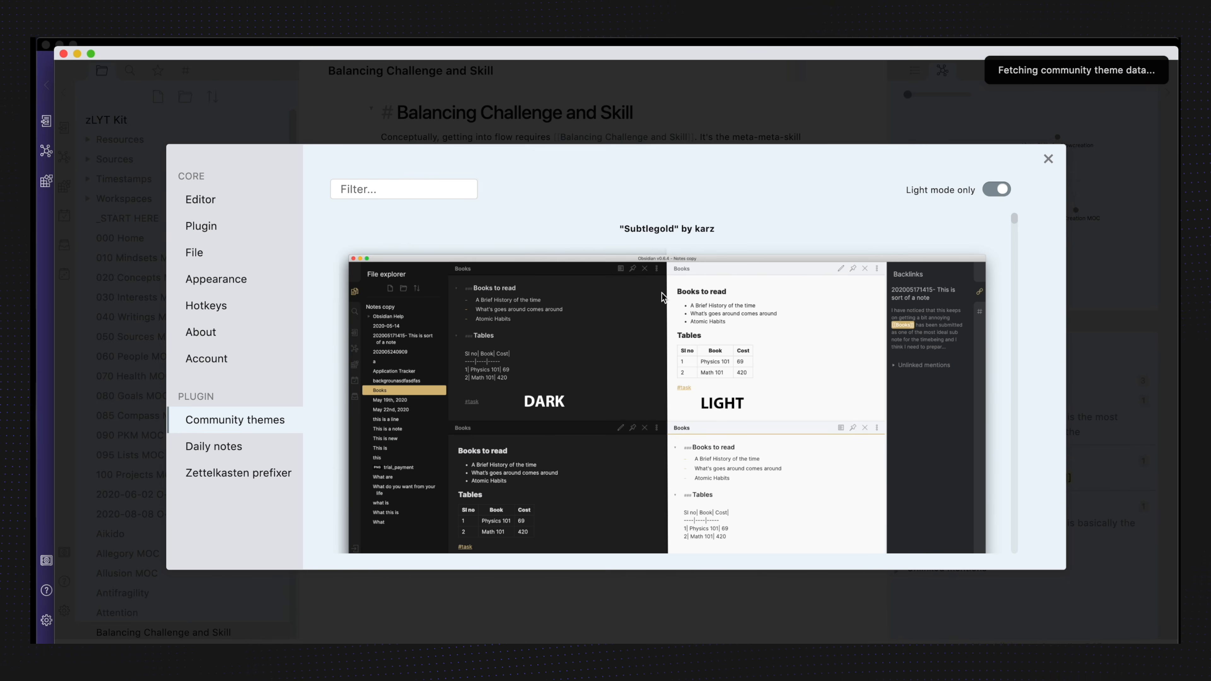
pyautogui.scroll(-3, 677, 364)
pyautogui.scroll(-15, 667, 382)
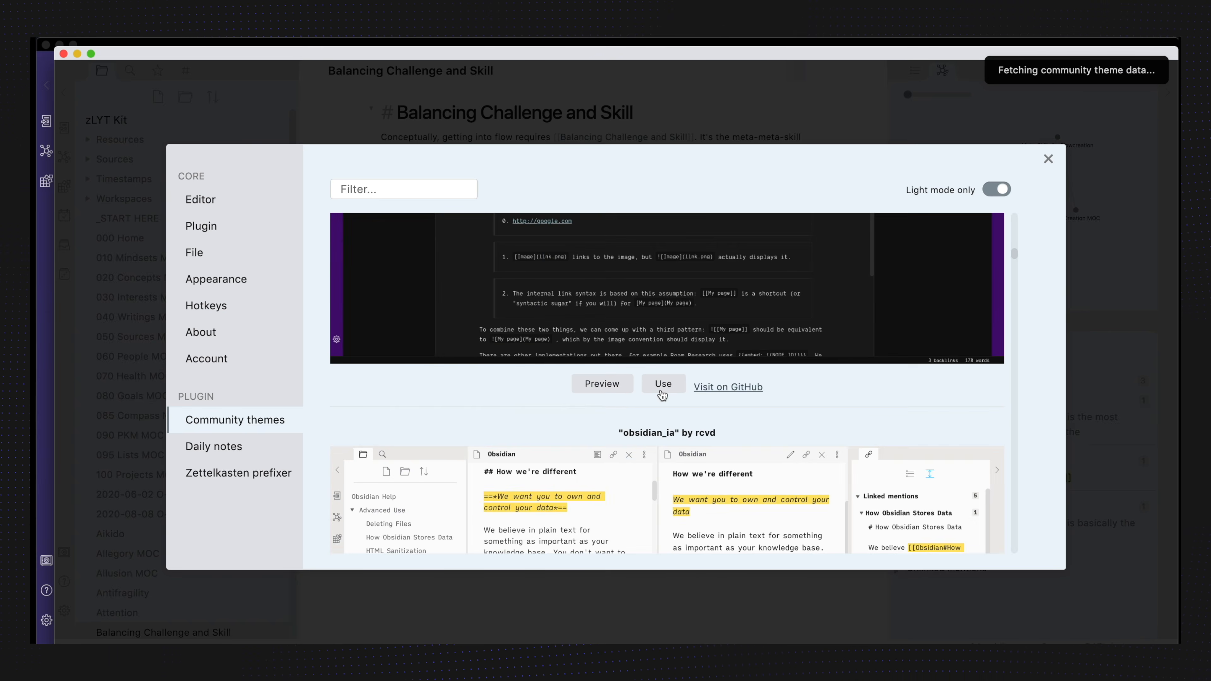
pyautogui.scroll(-10, 658, 392)
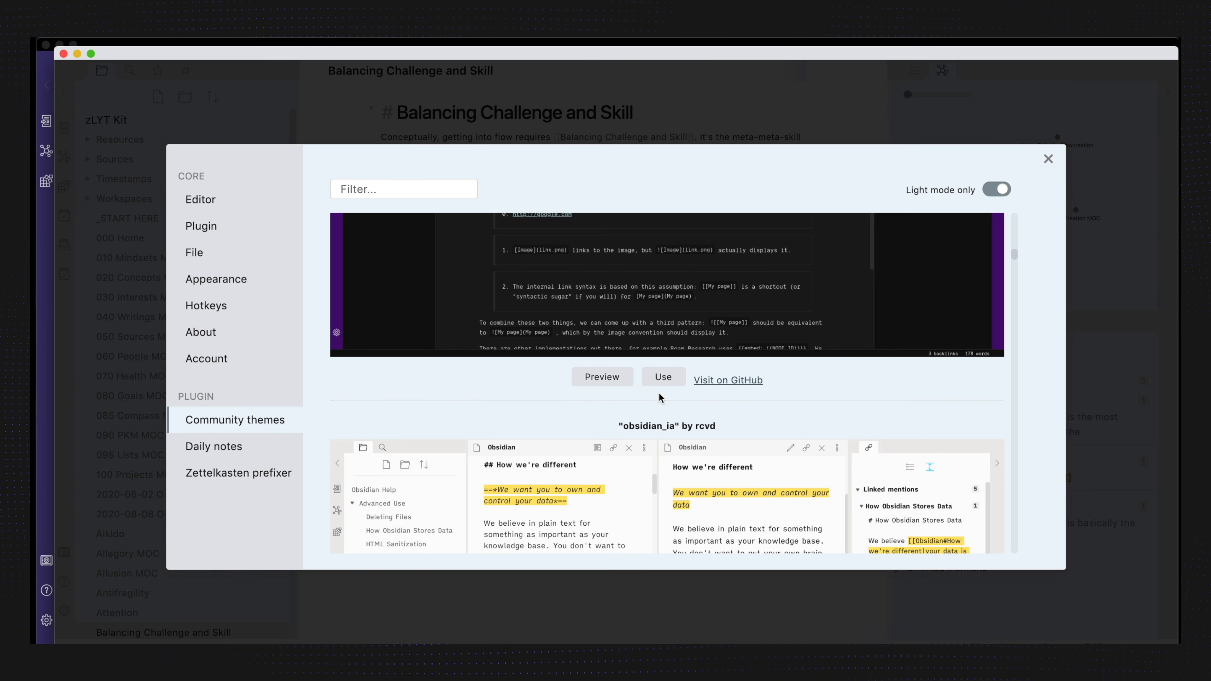
pyautogui.scroll(-12, 659, 394)
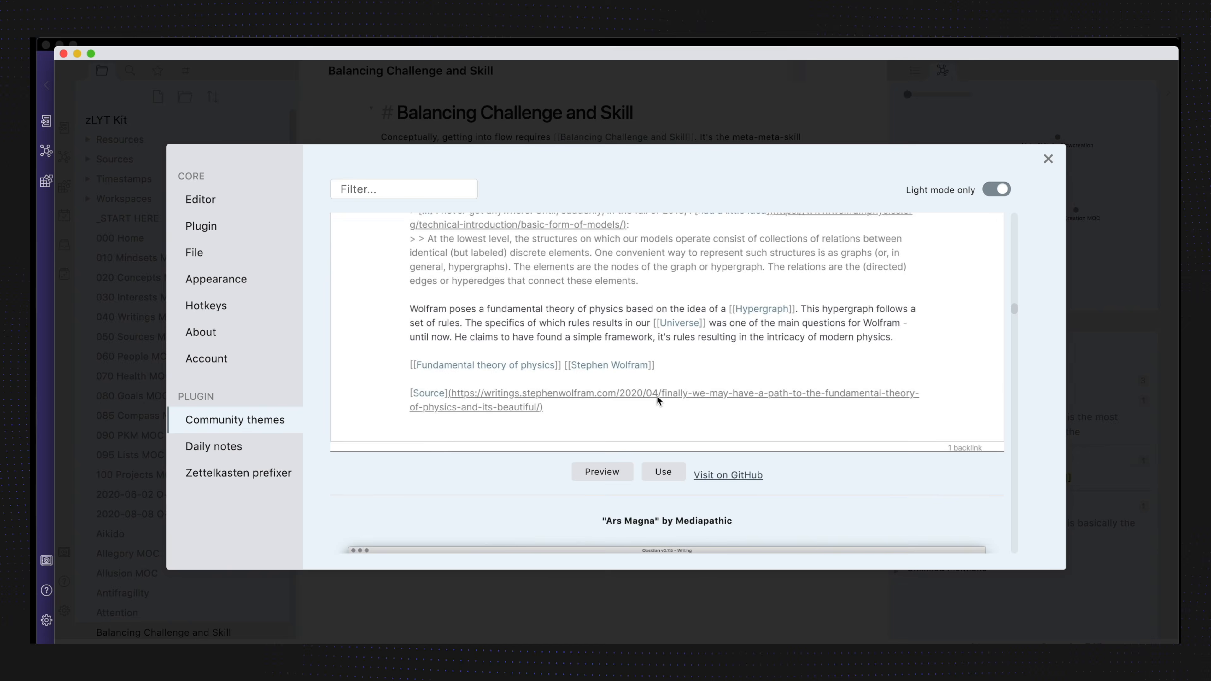
pyautogui.scroll(-5, 659, 395)
pyautogui.scroll(12, 659, 400)
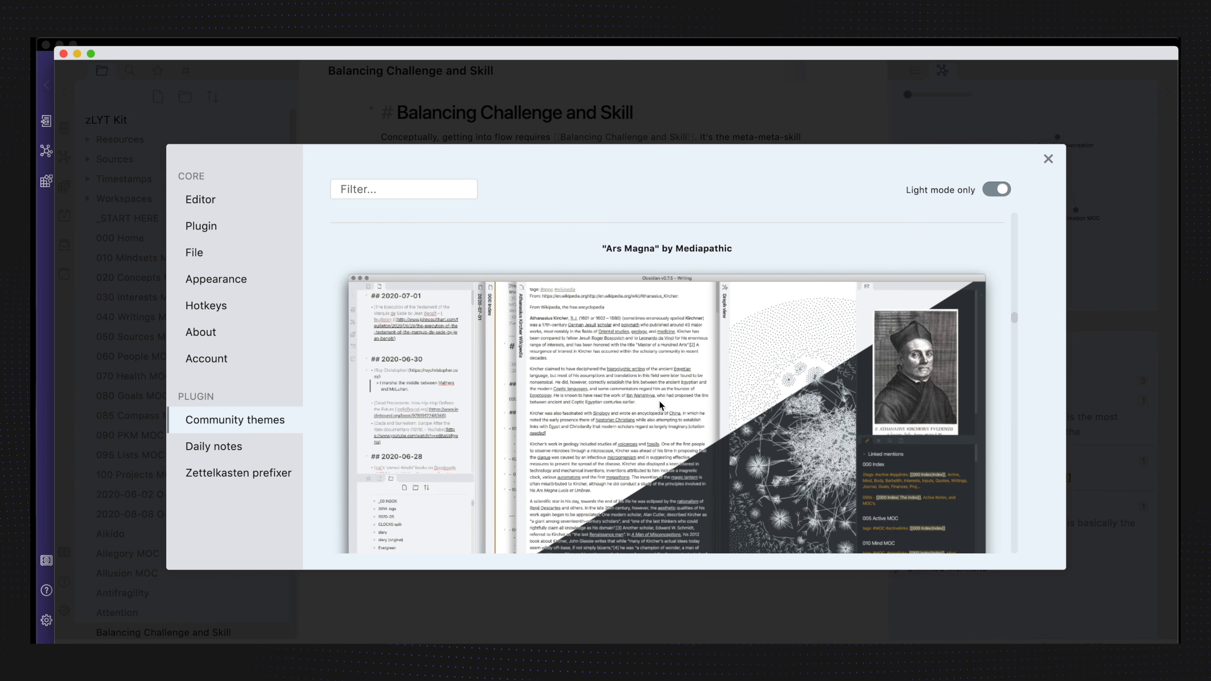
pyautogui.scroll(-6, 596, 355)
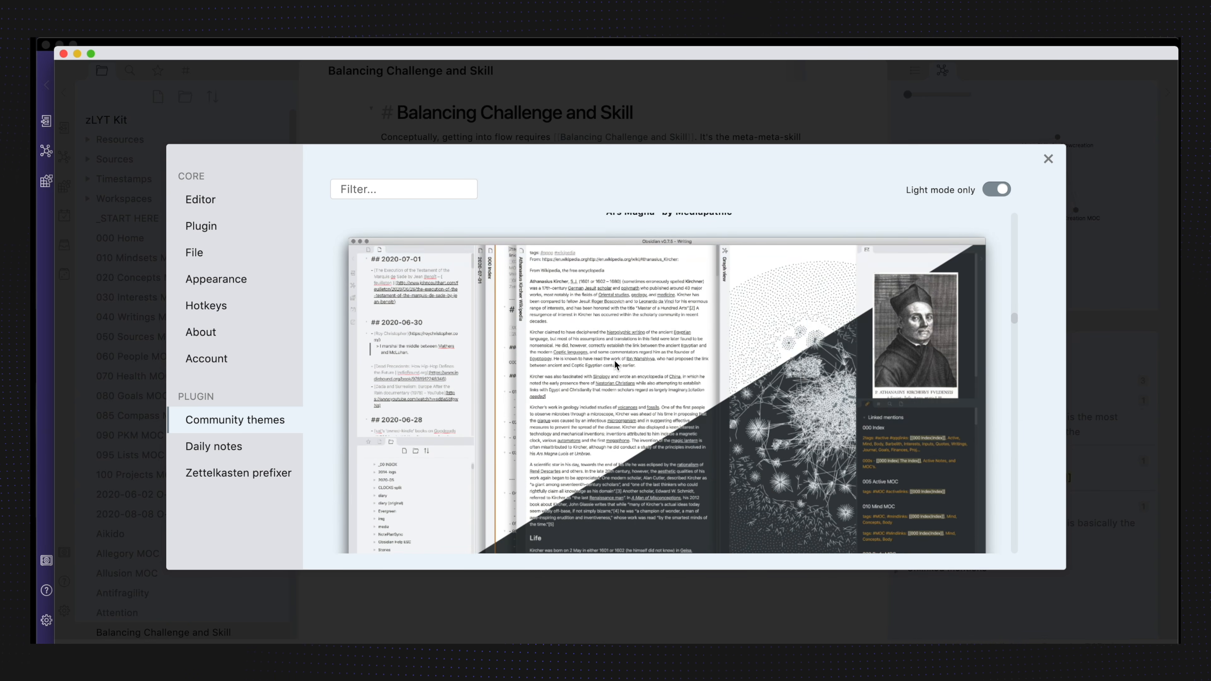
pyautogui.click(660, 399)
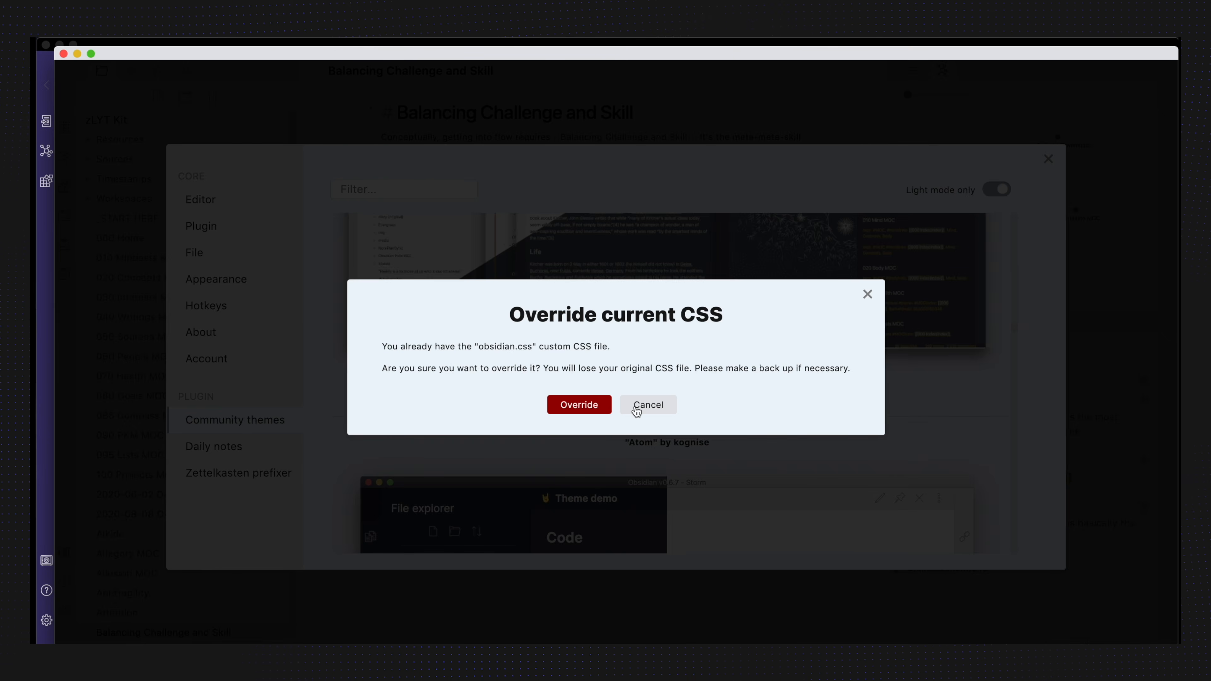
pyautogui.click(586, 408)
pyautogui.click(539, 104)
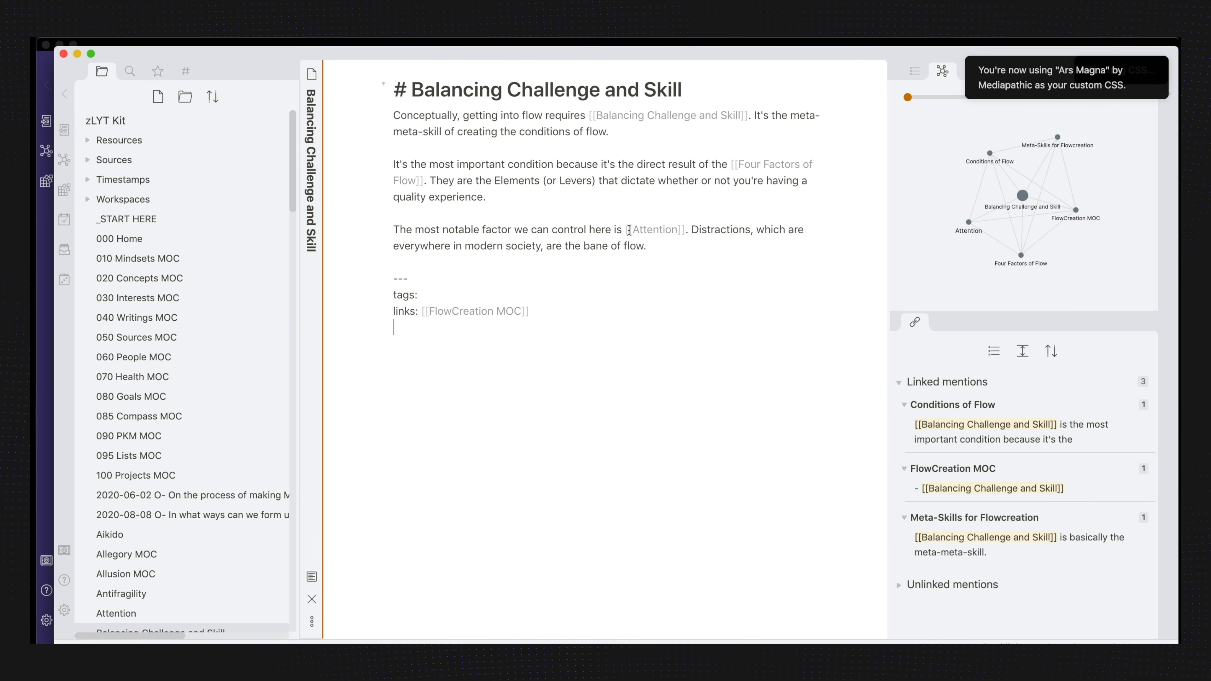
# Lower the "Balancing Challenge and Skill" heading to level six and check the note in preview mode.
pyautogui.click(423, 89)
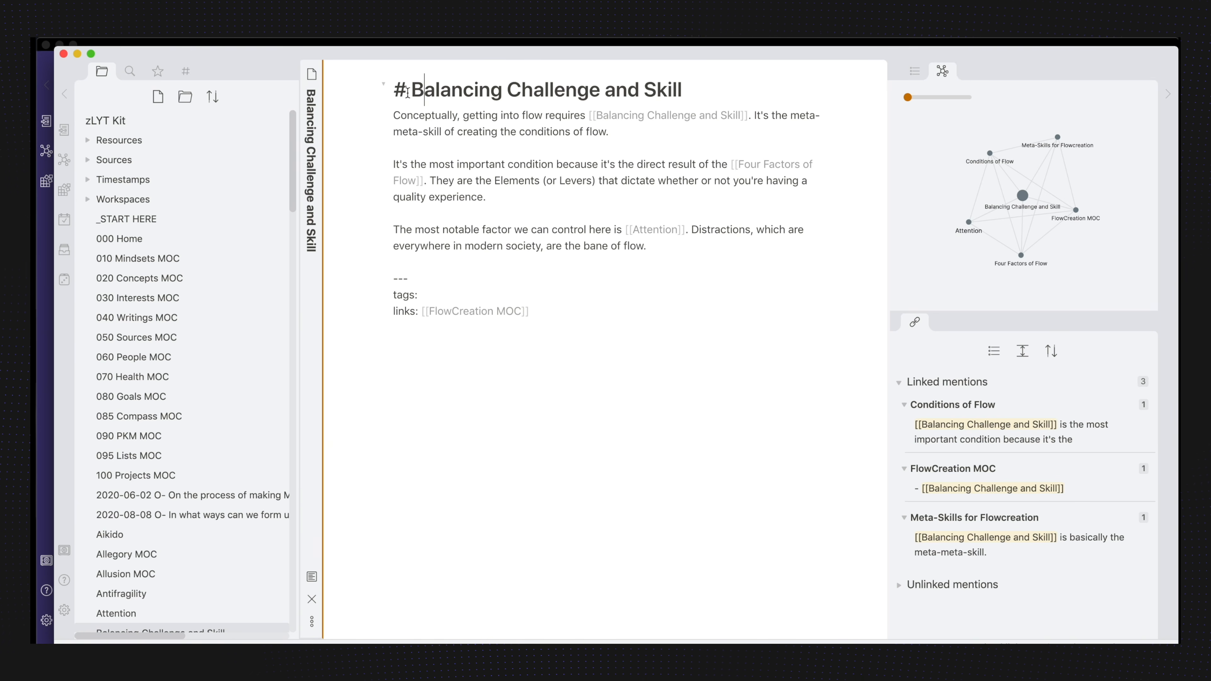
pyautogui.write('#####')
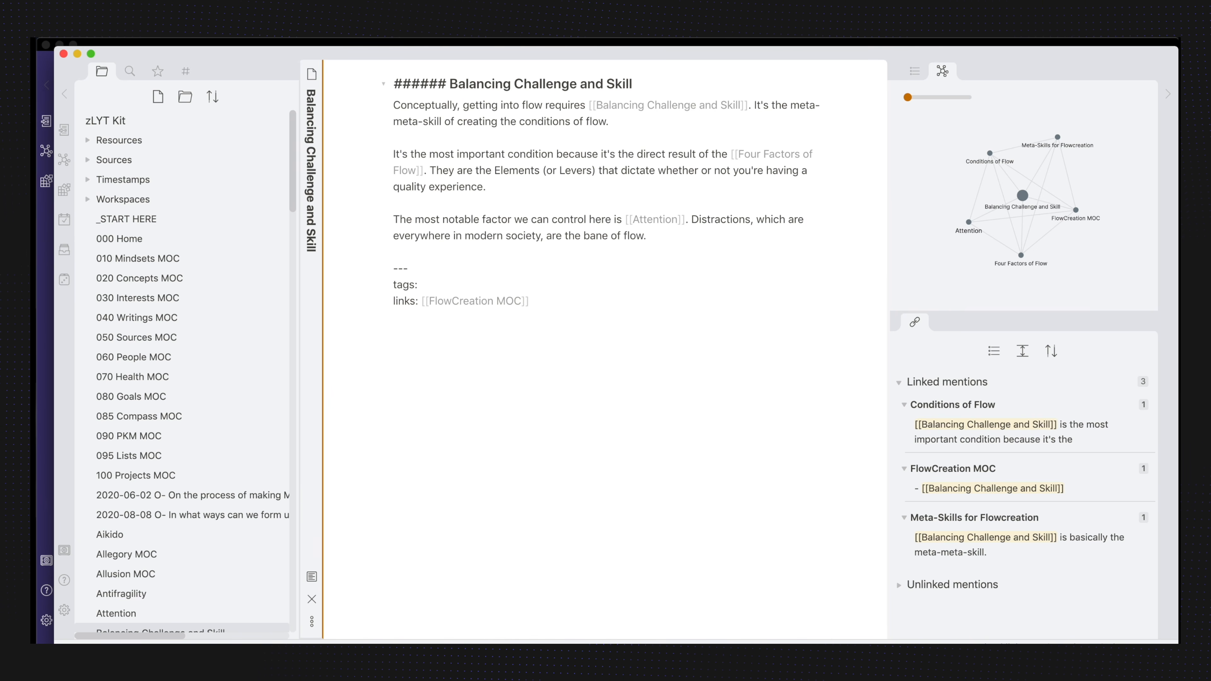
pyautogui.press('super+e')
pyautogui.press('super+e')
# Restore the "Balancing Challenge and Skill" heading to level one by deleting its extra hash marks.
pyautogui.press('BackSpace')
pyautogui.press('BackSpace')
pyautogui.press('BackSpace')
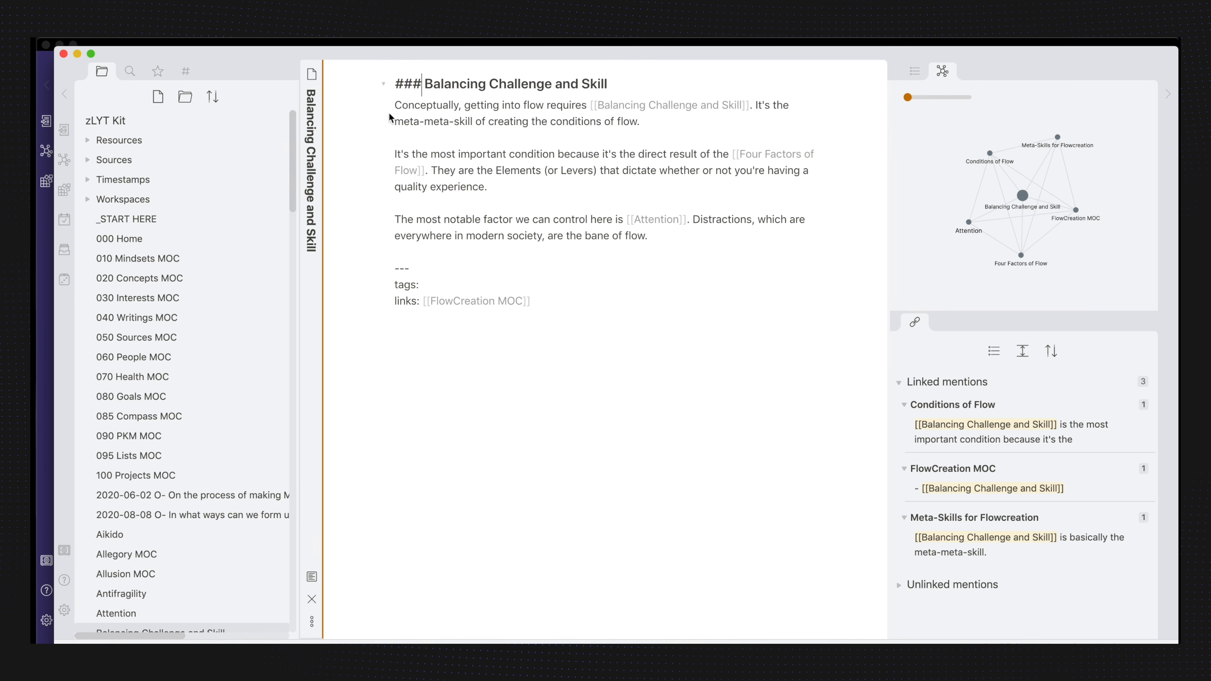
pyautogui.press('BackSpace')
pyautogui.press('BackSpace')
# Examine the heading and body text styling, follow the Attention link in the last paragraph, and look over the linked note.
pyautogui.click(453, 90)
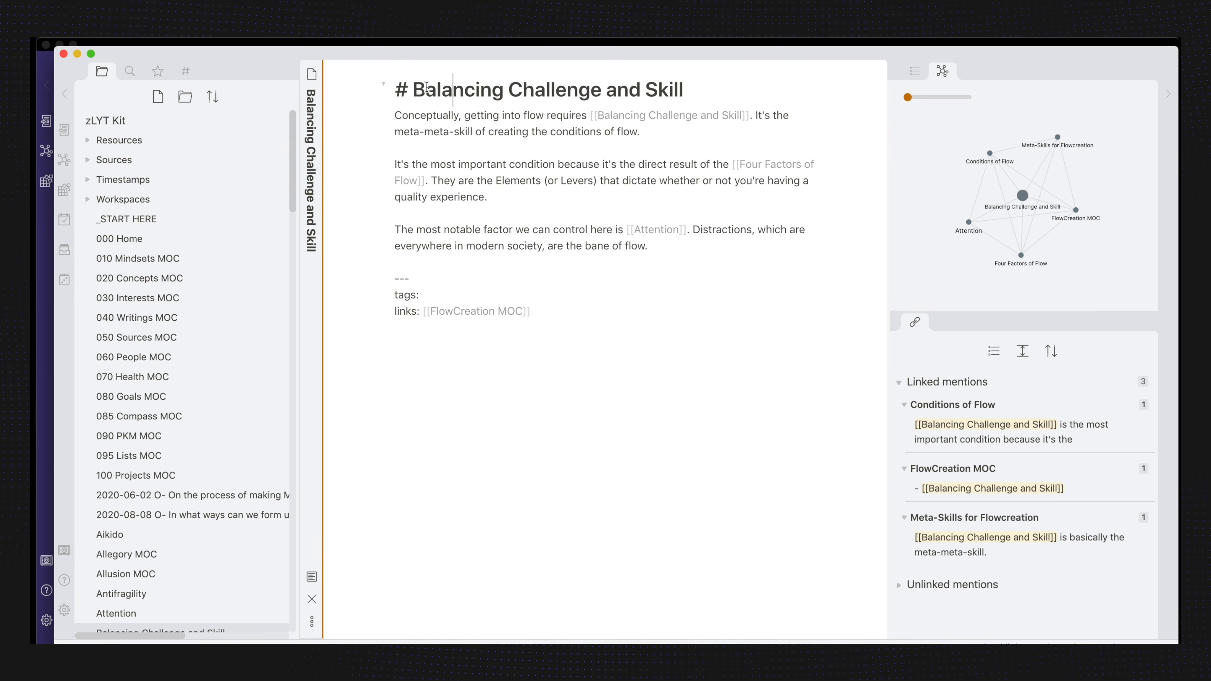
pyautogui.moveTo(400, 85); pyautogui.dragTo(687, 84)
pyautogui.click(688, 83)
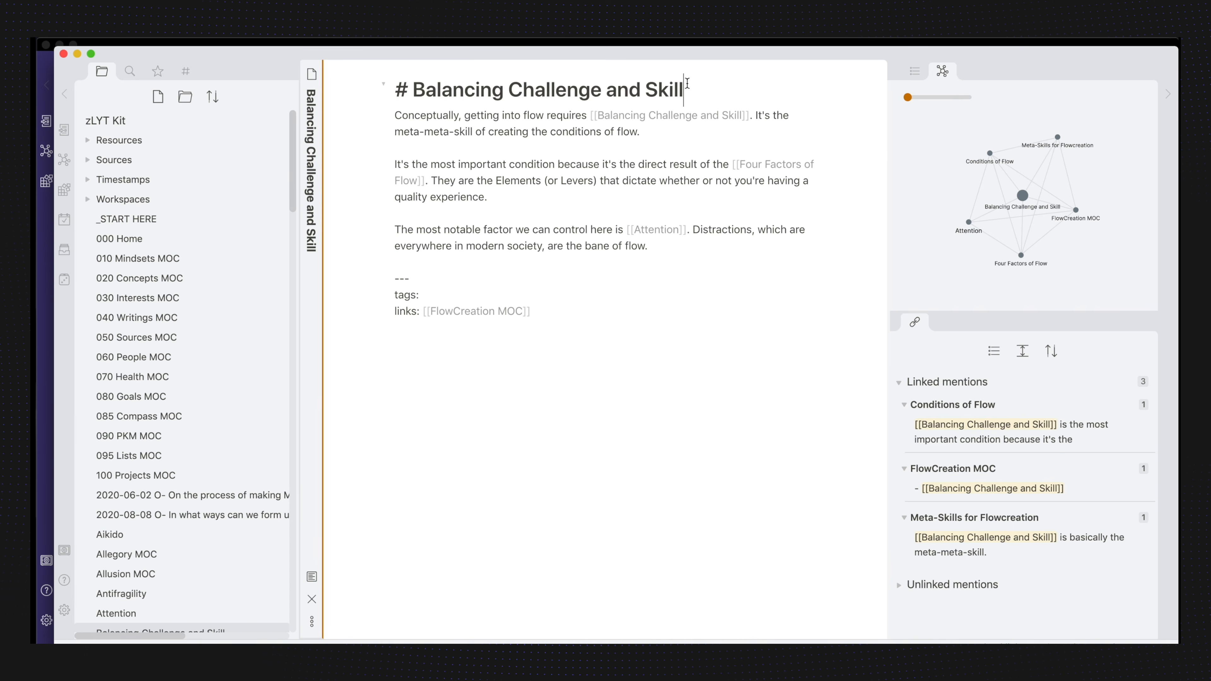
pyautogui.tripleClick(456, 111)
pyautogui.click(487, 181)
pyautogui.keyDown('super'); pyautogui.click(649, 231); pyautogui.keyUp('super')
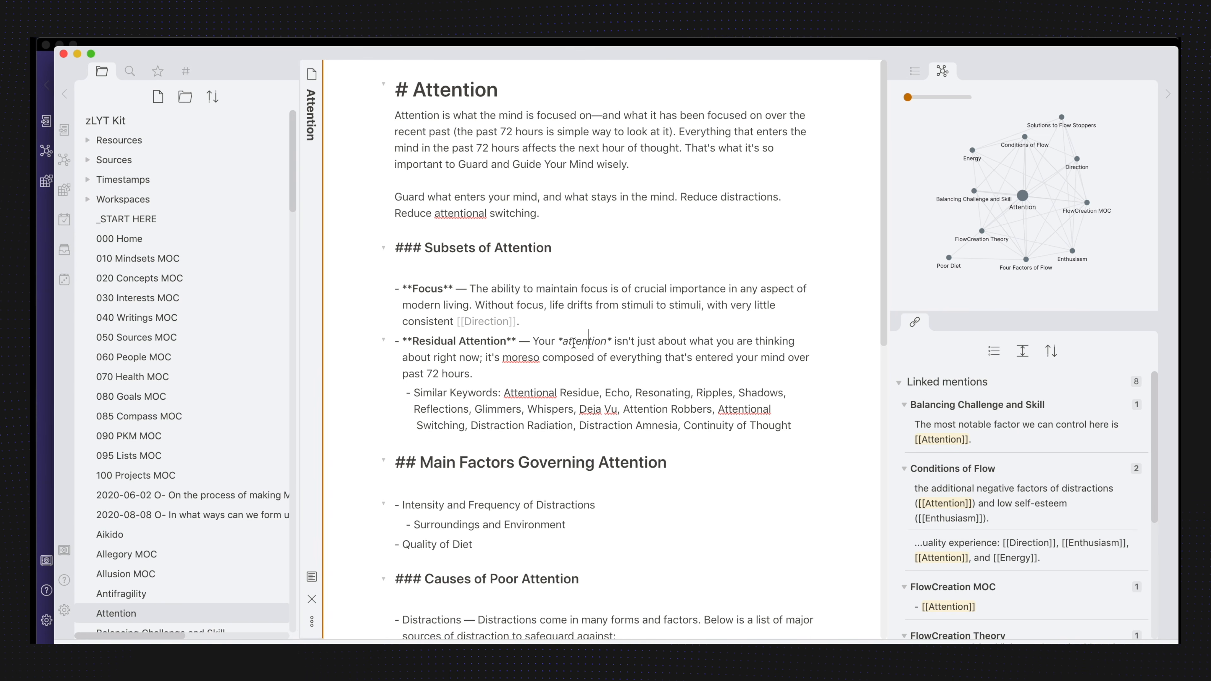
pyautogui.click(571, 392)
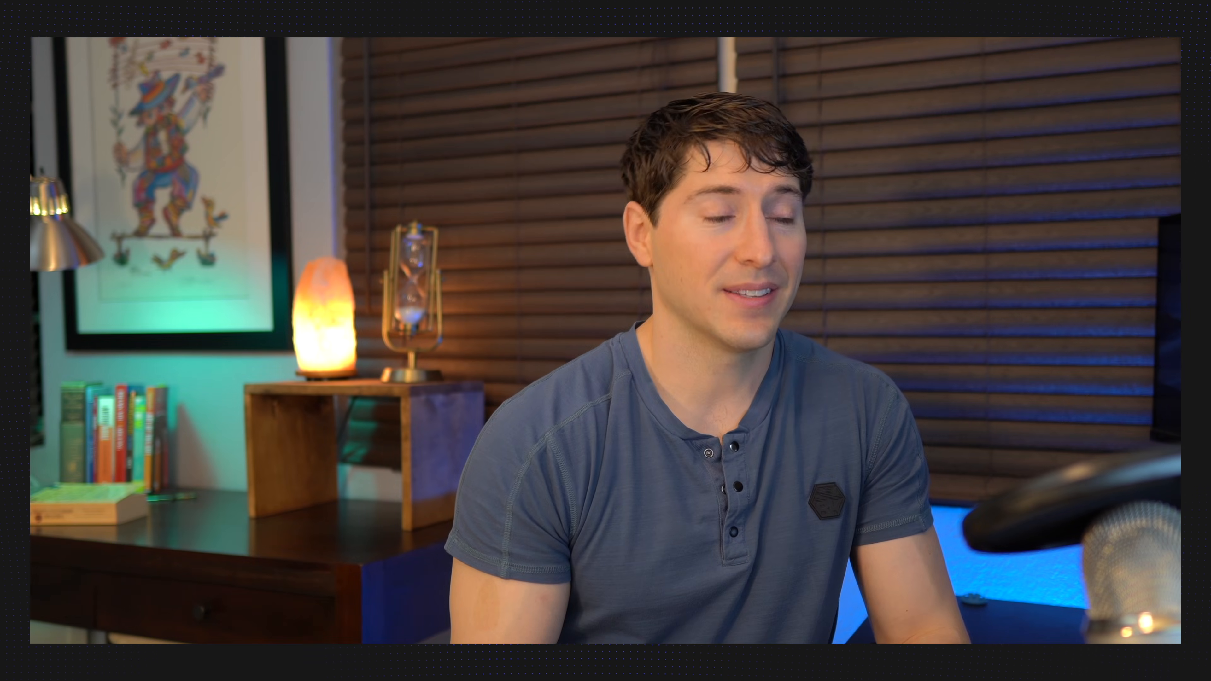
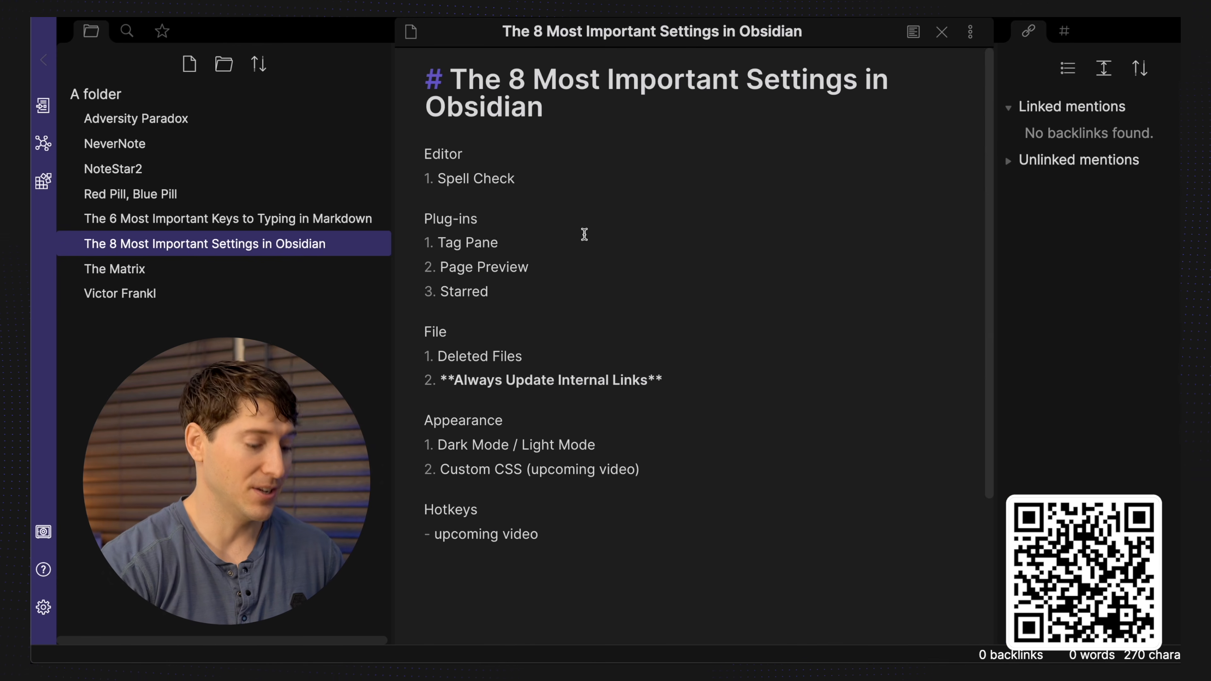
# Create a note headed "The 8 Most Important Hotkeys in Obsidian", listing open link (cmd-click on link), toggle edit/preview (cmd-e) and Quick Switcher (cmd-o).
pyautogui.press('super+n')
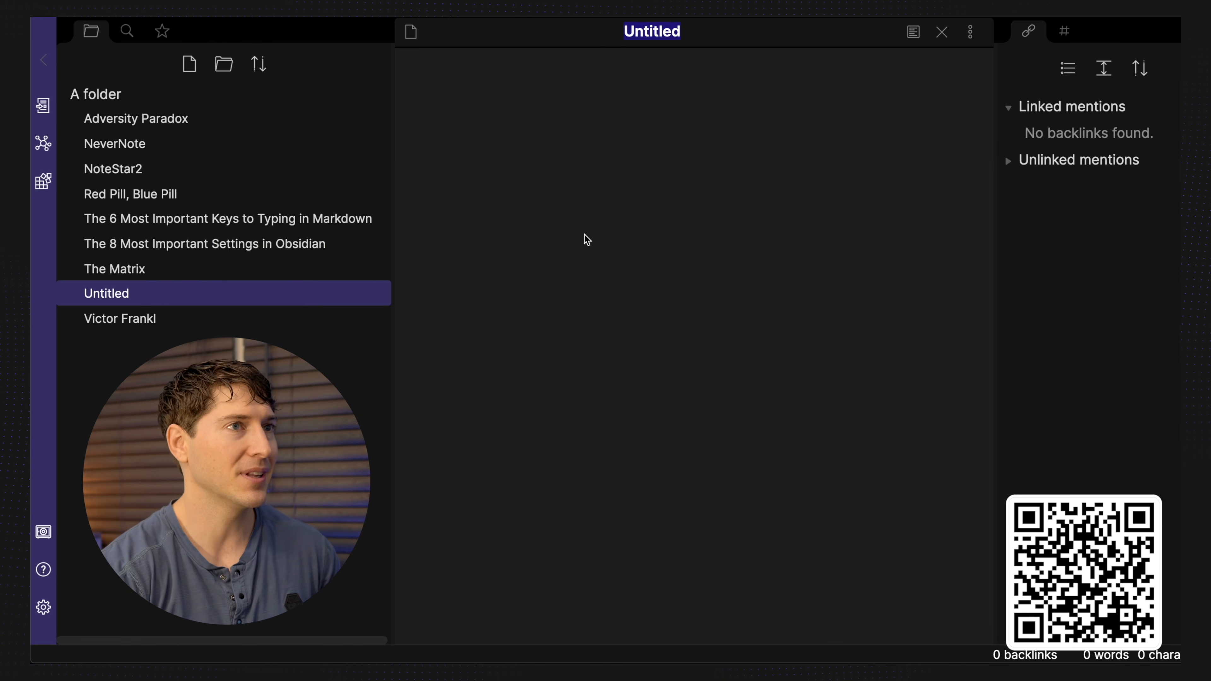
pyautogui.click(617, 121)
pyautogui.write('# The 8 Most Important Hotkeys in Obsidian  1. Open link in edit mode (cmd-click on link) 2. Toggle edit/preview (cmd-e) 3. Open Quick Switcher (cmd-o)')
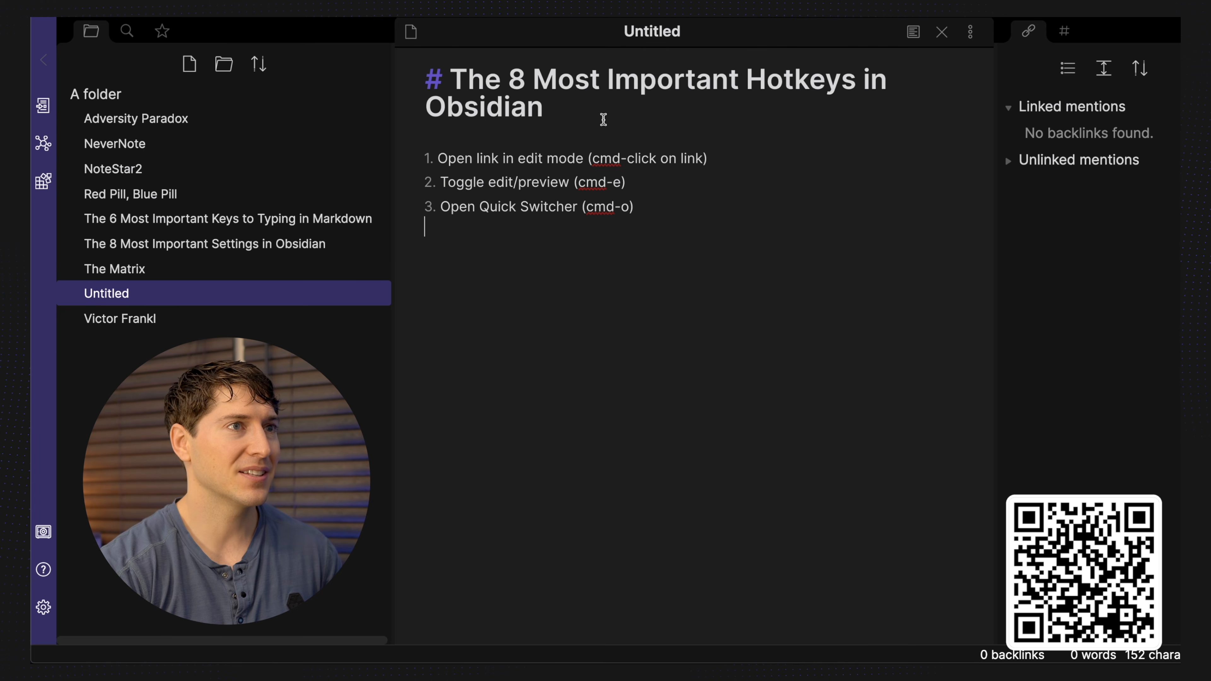
# Rename the untitled note "The 8 Most Important Hotkeys in Obsidian" by reusing its heading text.
pyautogui.moveTo(591, 112); pyautogui.dragTo(453, 96)
pyautogui.press('super+c')
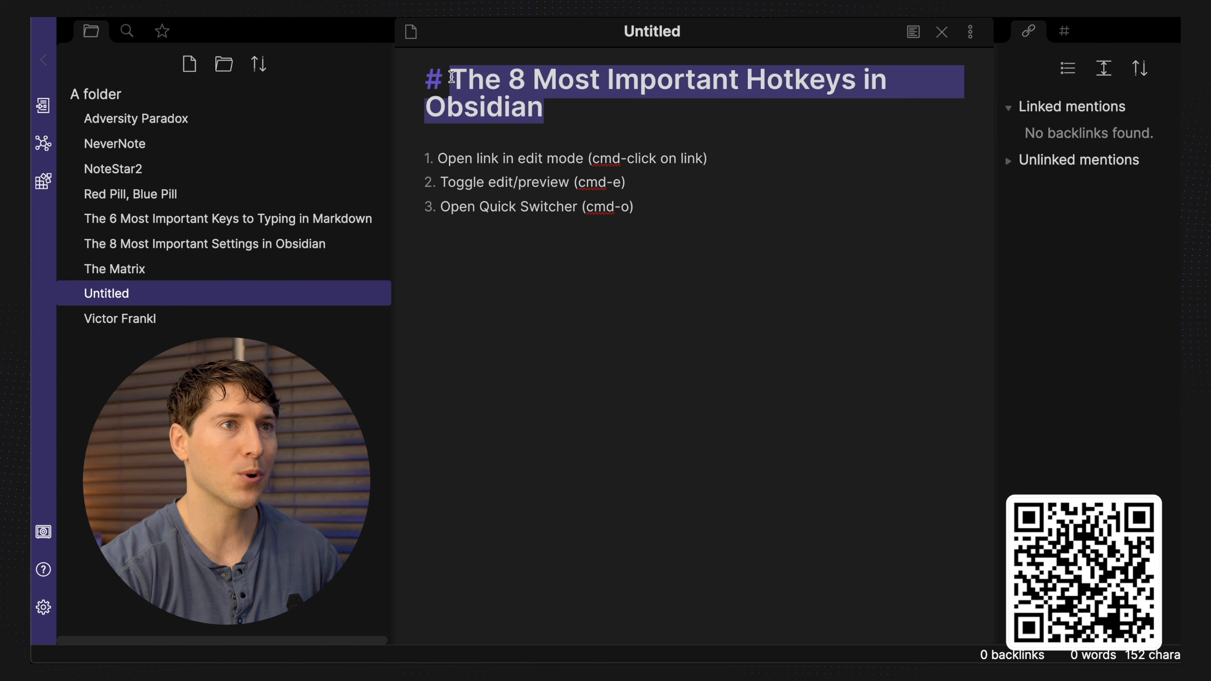
pyautogui.doubleClick(639, 33)
pyautogui.press('super+v')
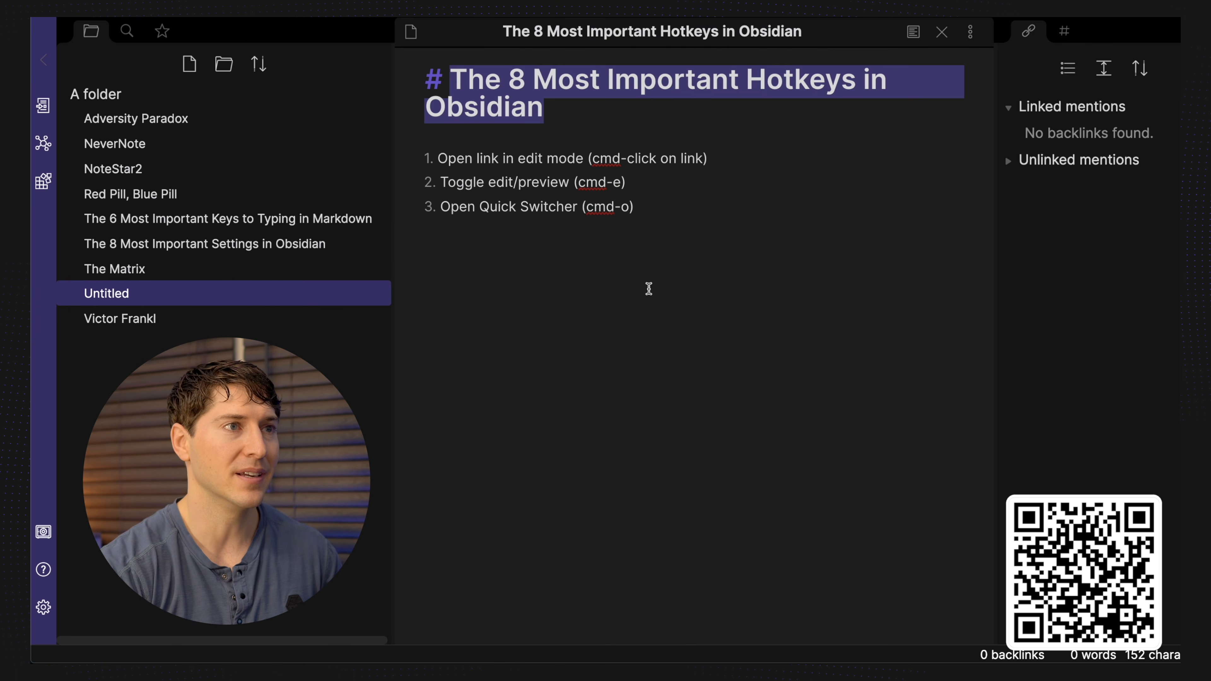
pyautogui.click(624, 331)
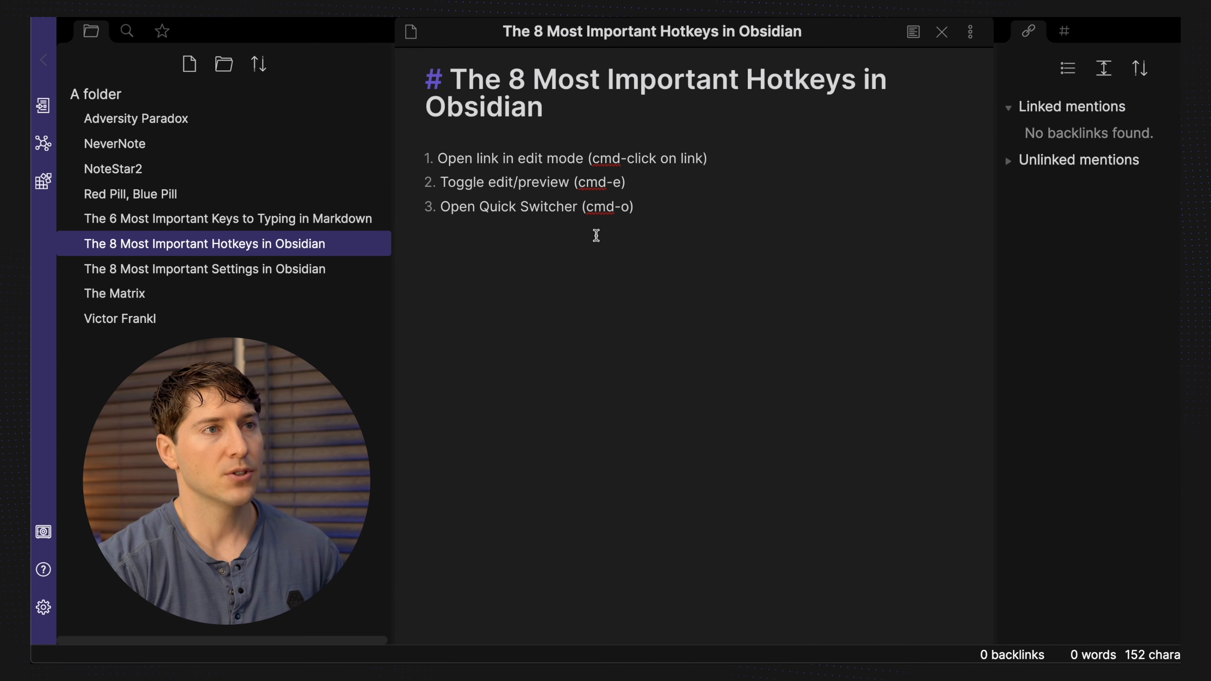
# Open the NeverNote note and toggle it to preview and back to edit mode.
pyautogui.moveTo(437, 159); pyautogui.dragTo(561, 162)
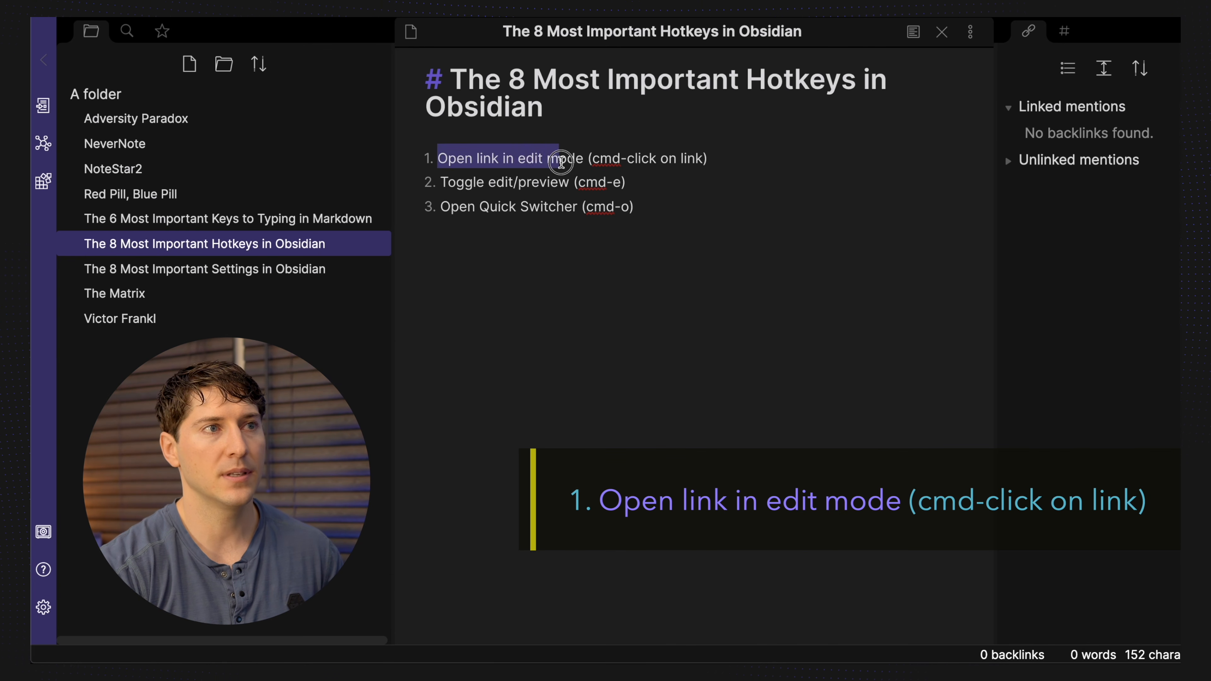
pyautogui.click(567, 162)
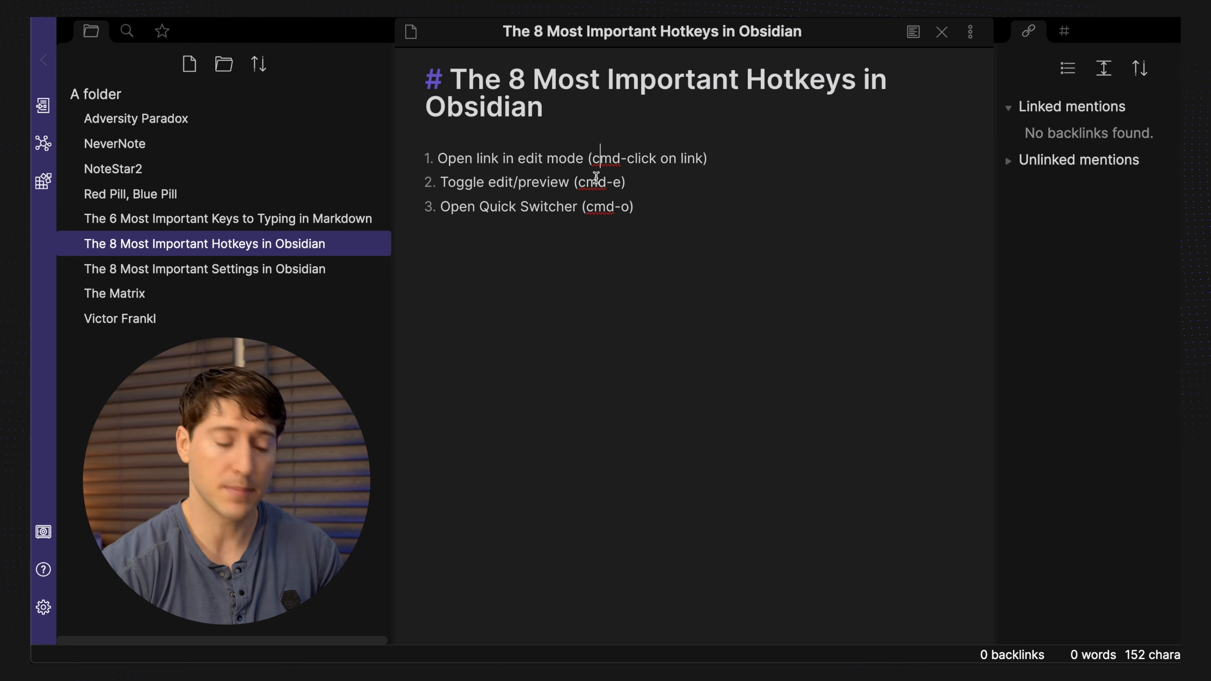
pyautogui.click(127, 144)
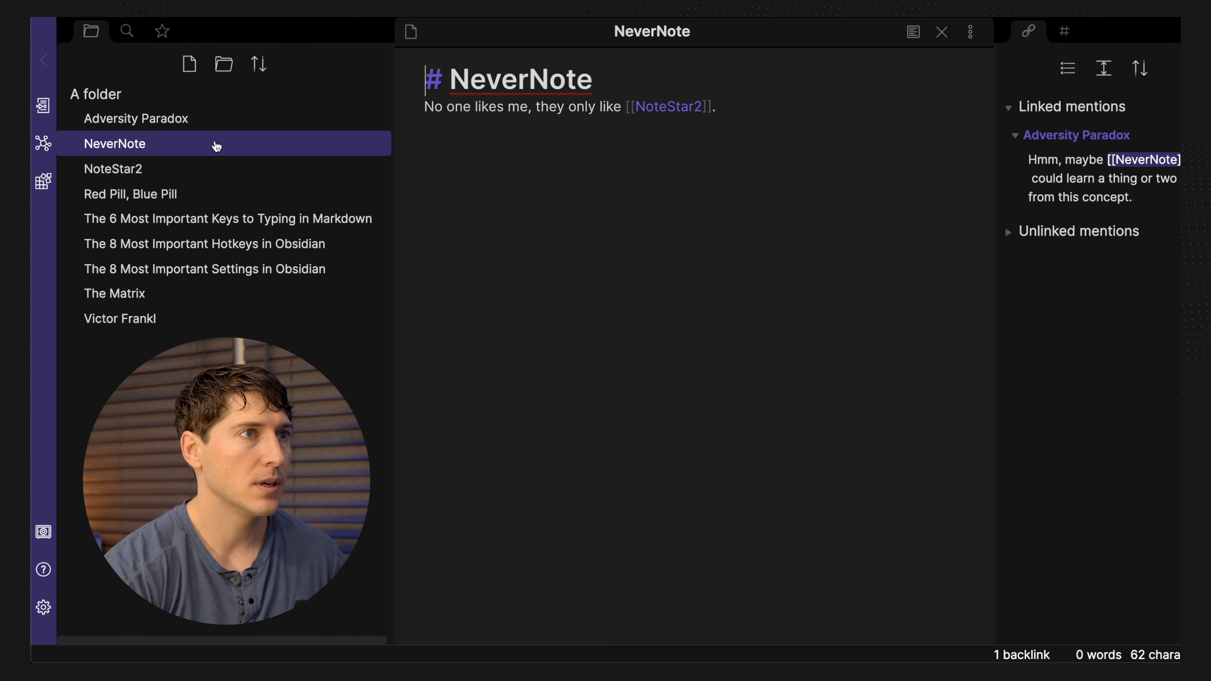
pyautogui.click(438, 80)
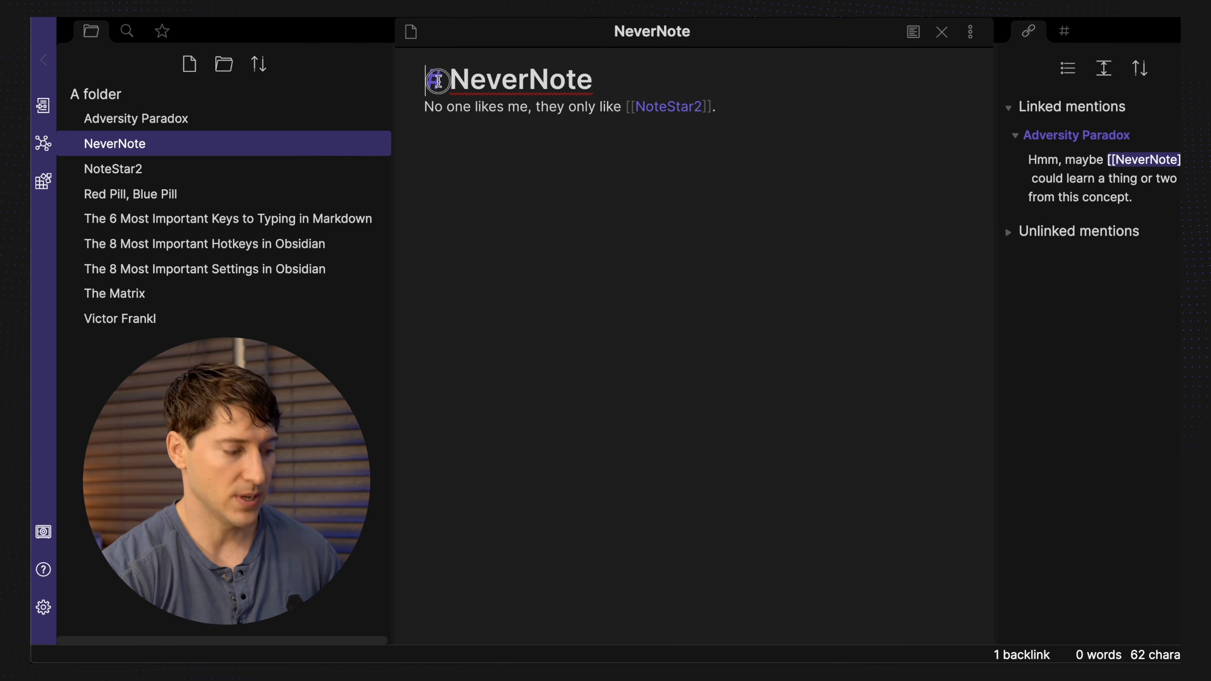
pyautogui.hotkey('ctrl', 'e')
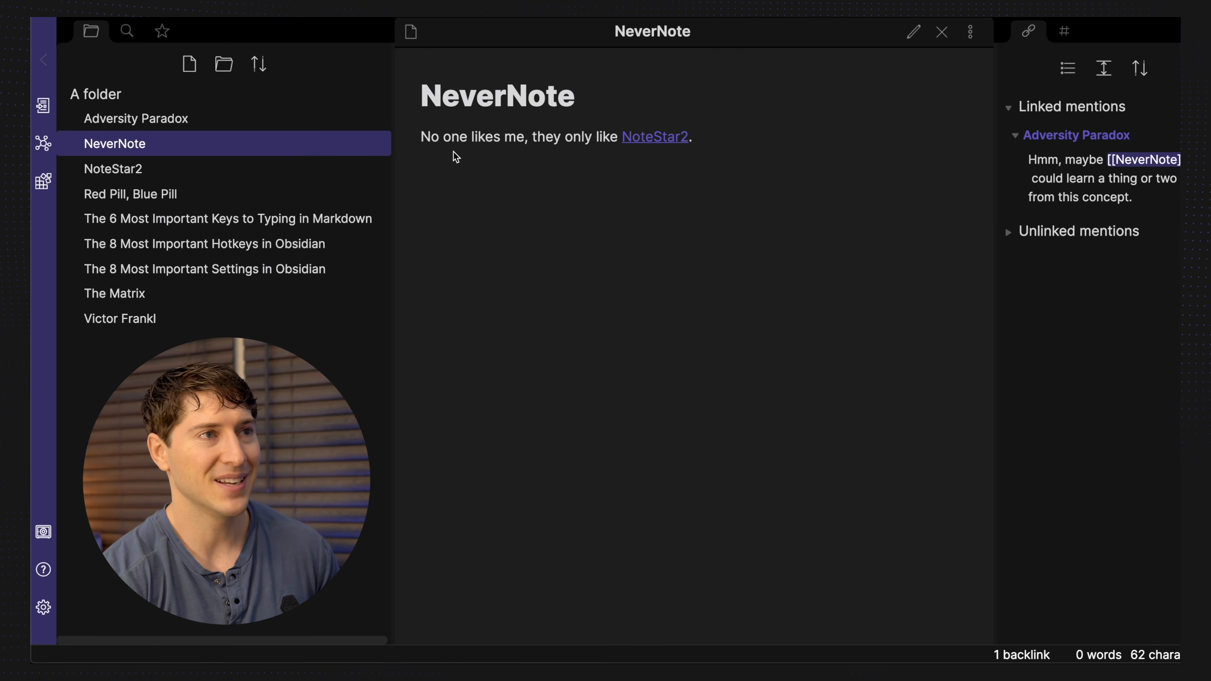
pyautogui.hotkey('ctrl', 'e')
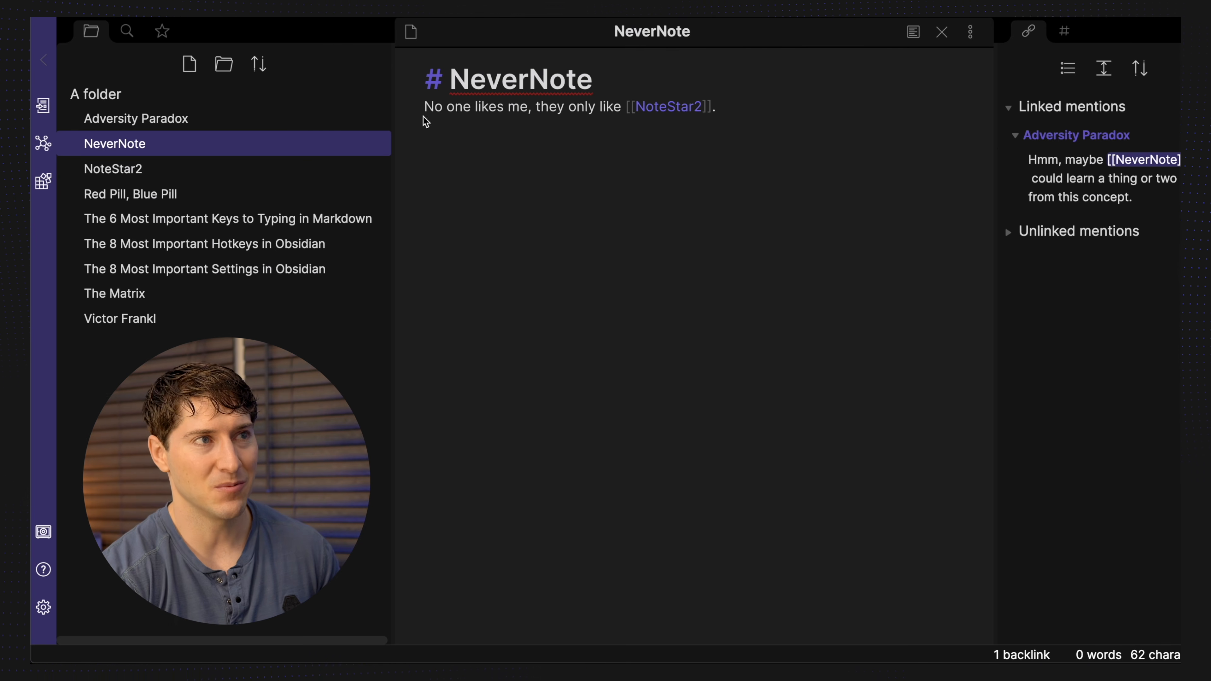
# Follow the NoteStar2 link from the NeverNote note while in edit mode.
pyautogui.doubleClick(666, 106)
pyautogui.tripleClick(666, 107)
pyautogui.click(669, 137)
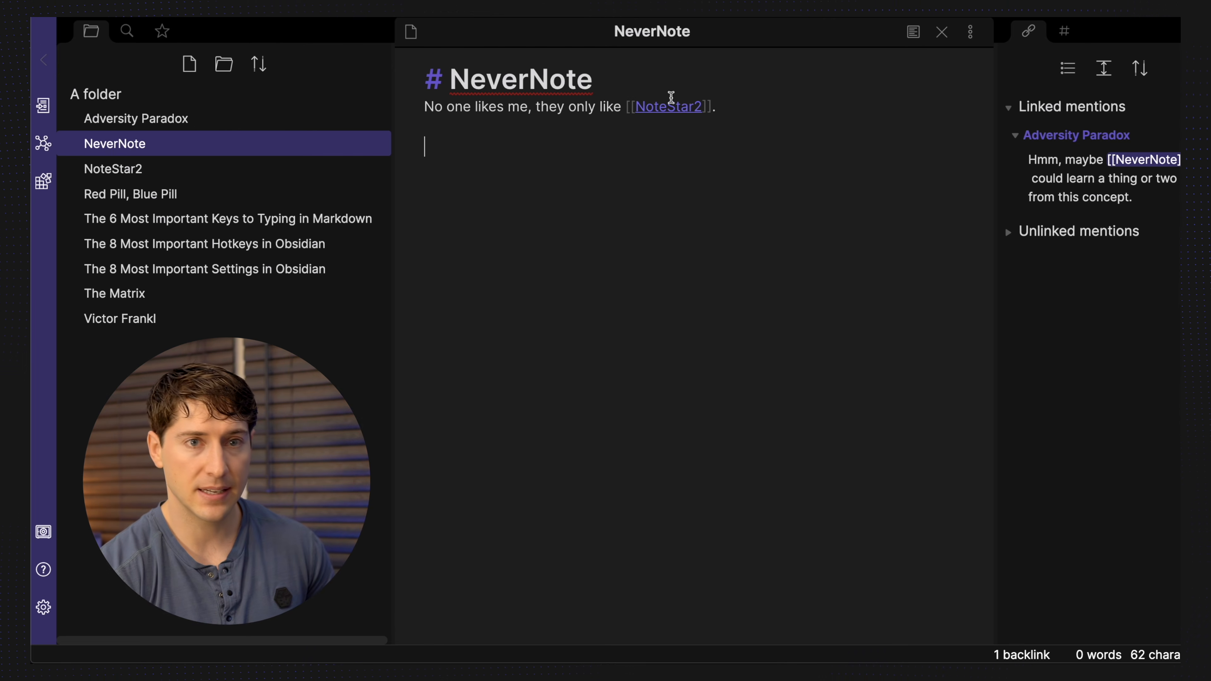
pyautogui.click(668, 106)
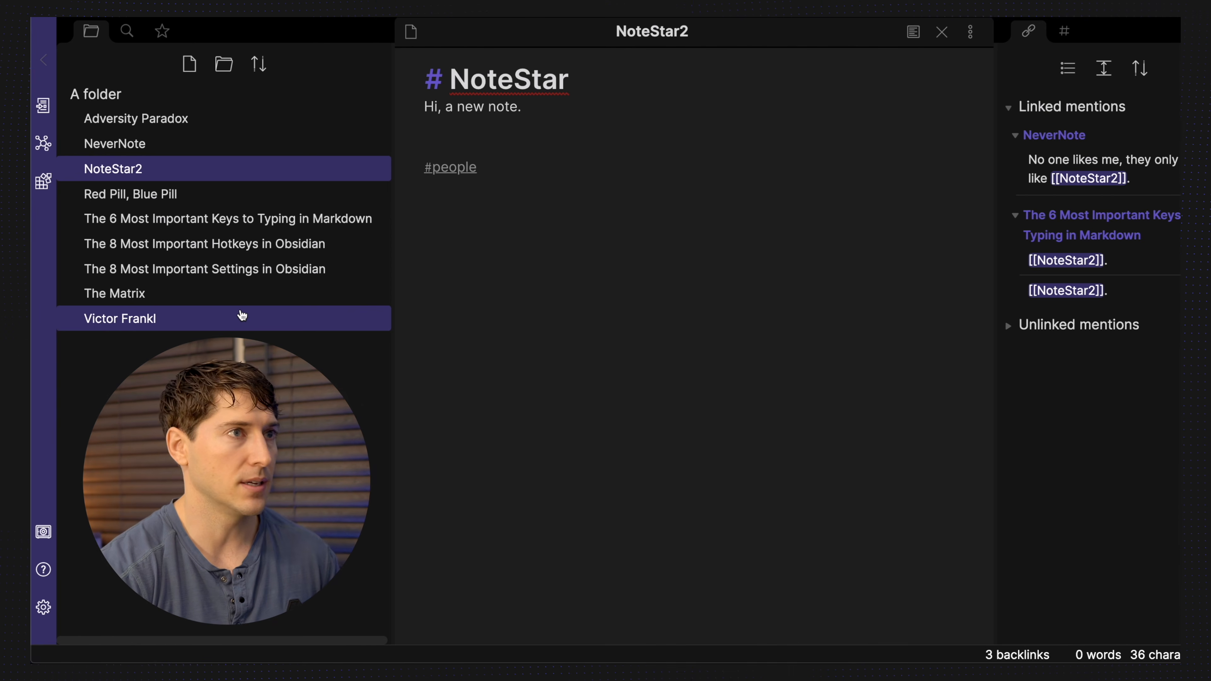
# Open the "Red Pill, Blue Pill" note and follow its related Adversity Paradox link in edit mode.
pyautogui.click(252, 218)
pyautogui.click(238, 197)
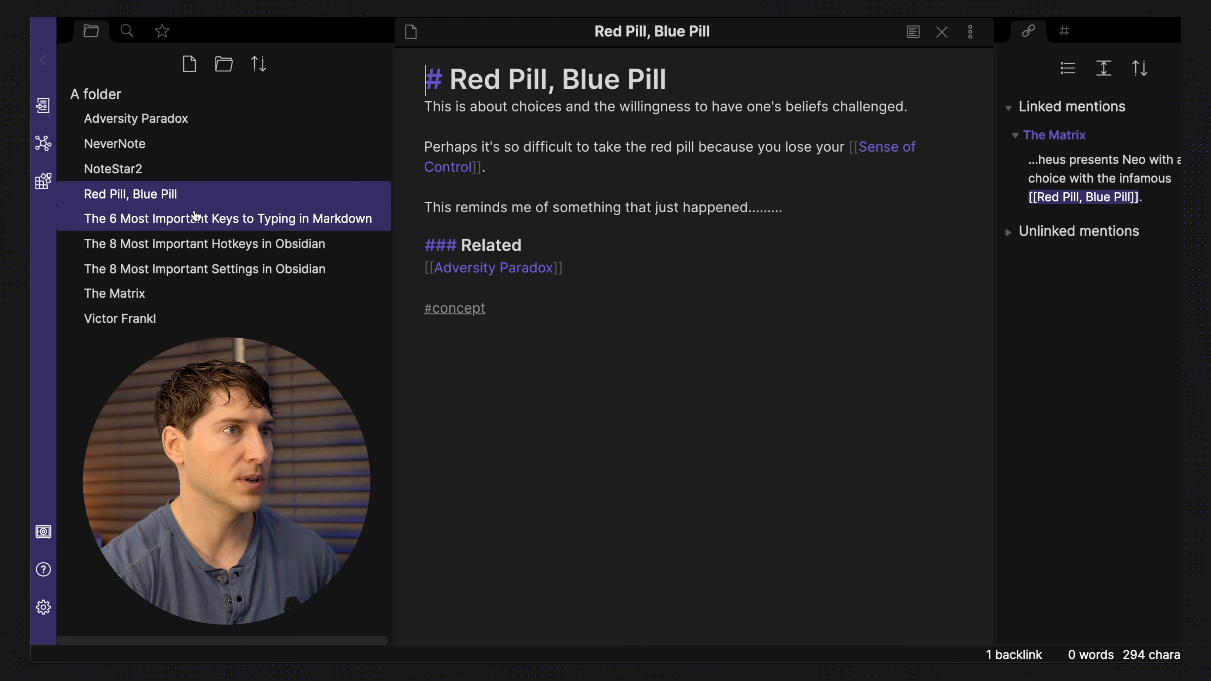
pyautogui.click(508, 271)
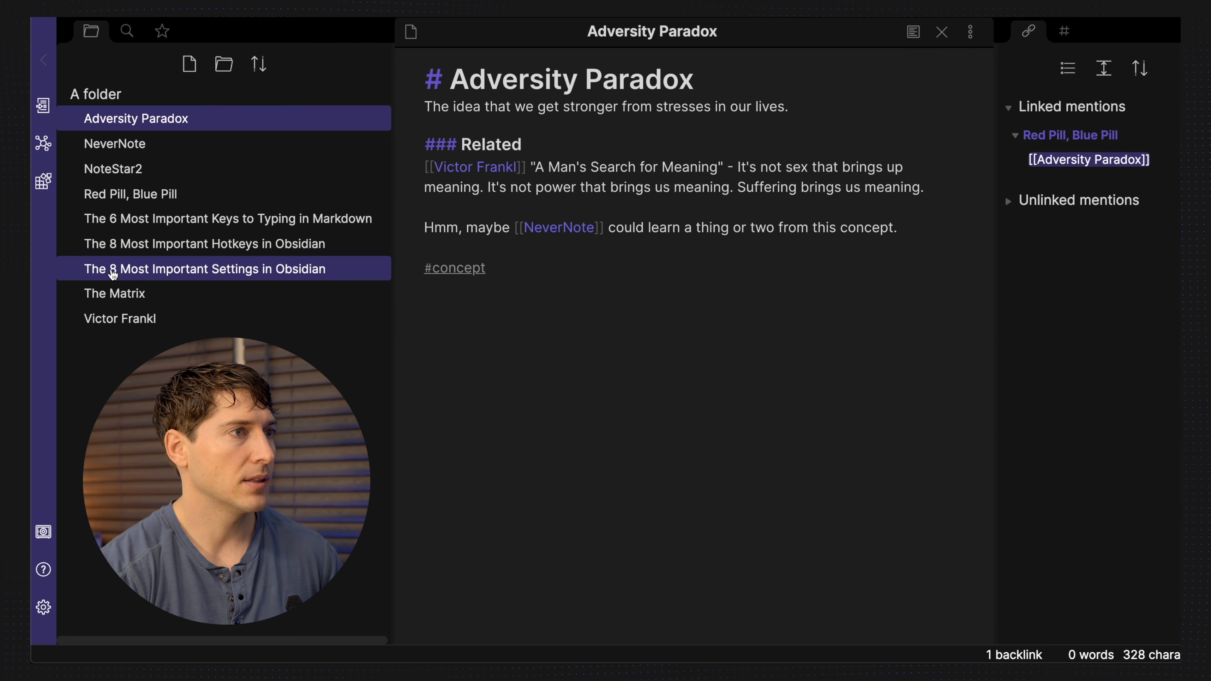
# Return to "The 8 Most Important Hotkeys in Obsidian" and toggle it repeatedly between edit and preview, ending in preview.
pyautogui.click(114, 246)
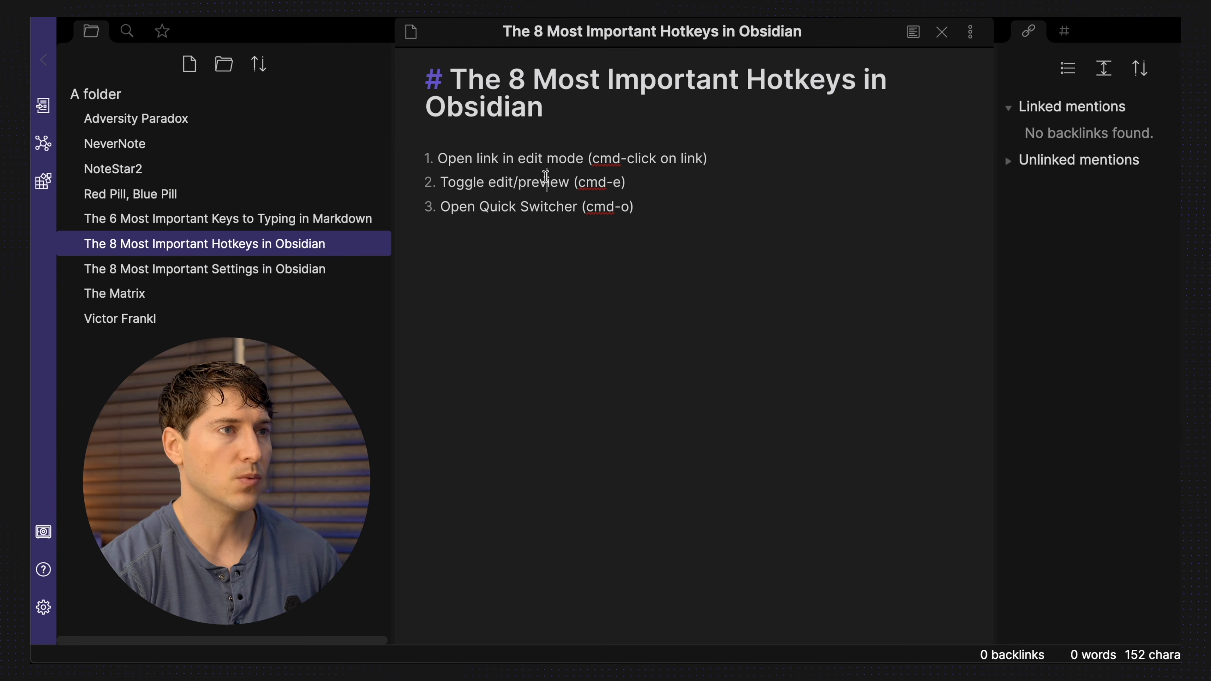
pyautogui.press('super+e')
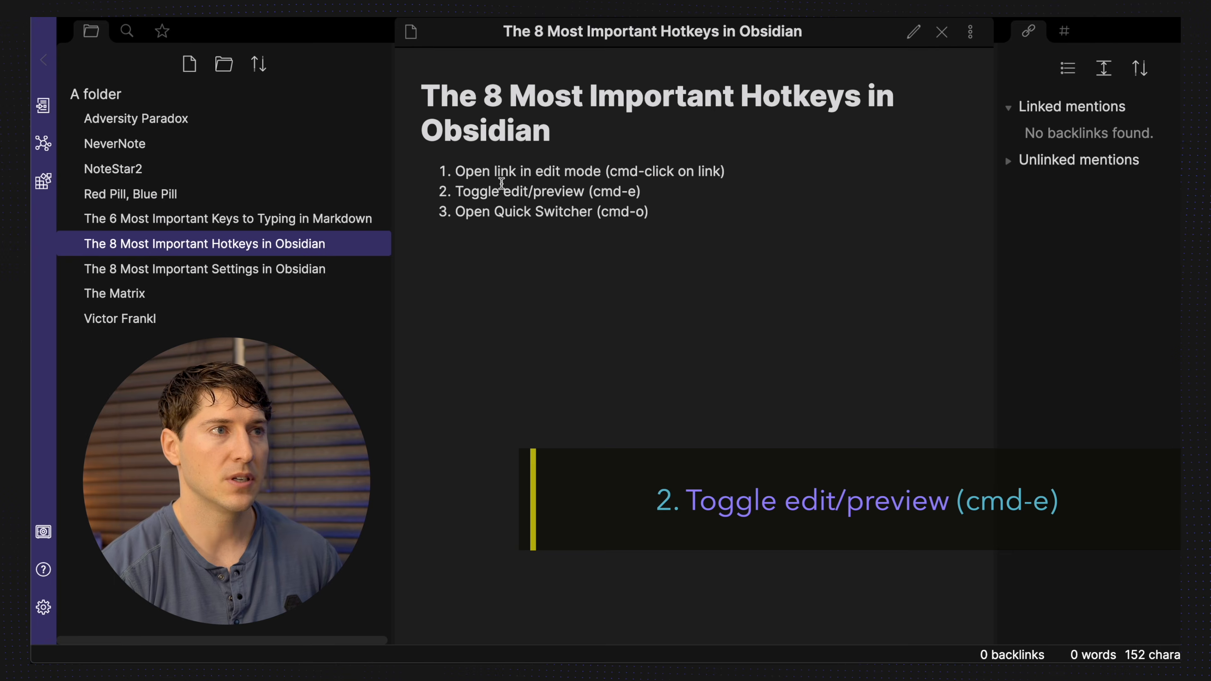
pyautogui.press('super+e')
pyautogui.press('super+e')
pyautogui.press('super+e')
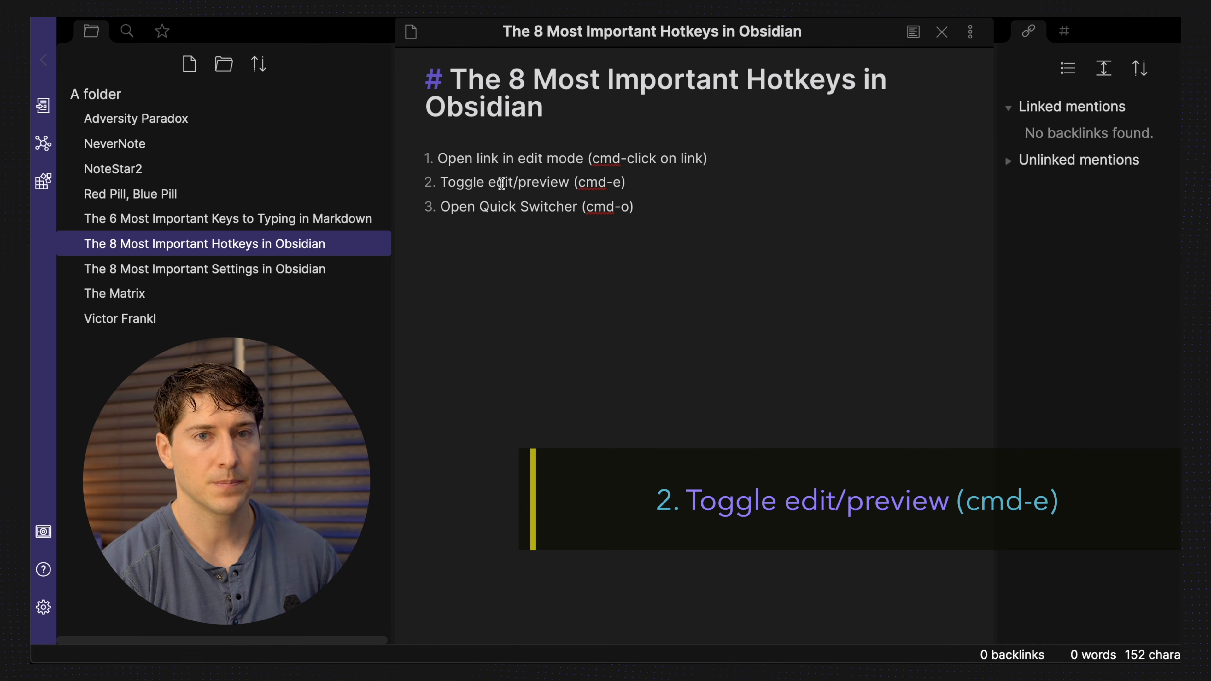
pyautogui.press('super+e')
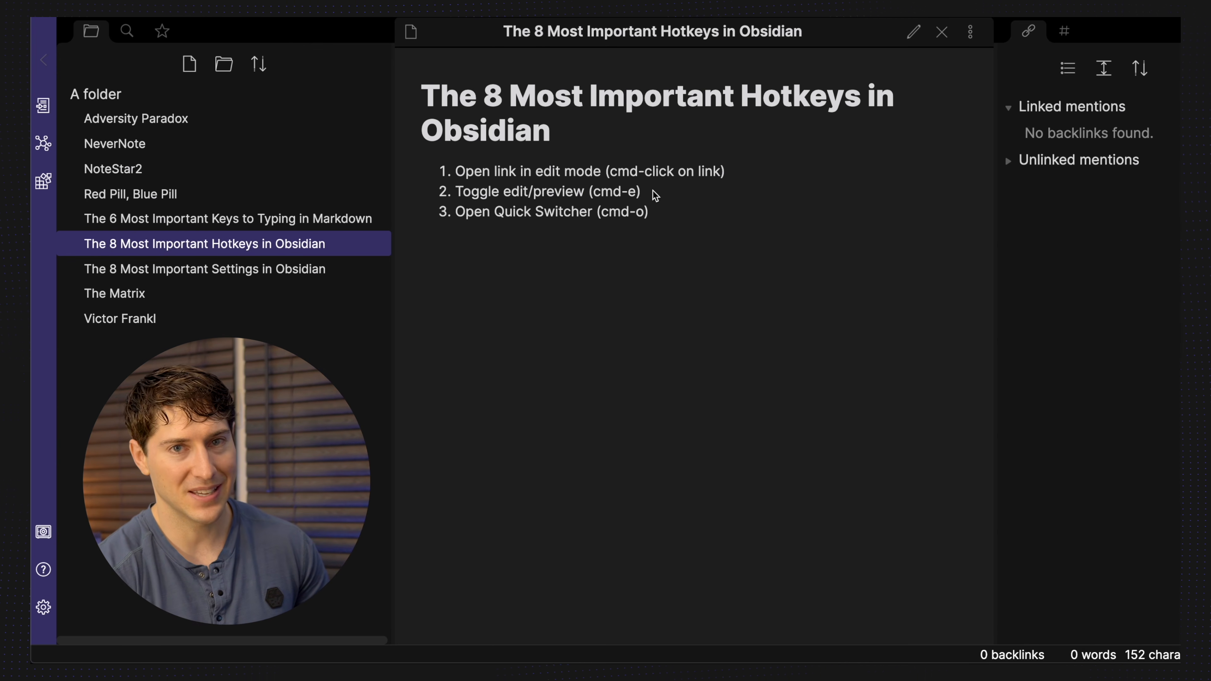
pyautogui.press('super+e')
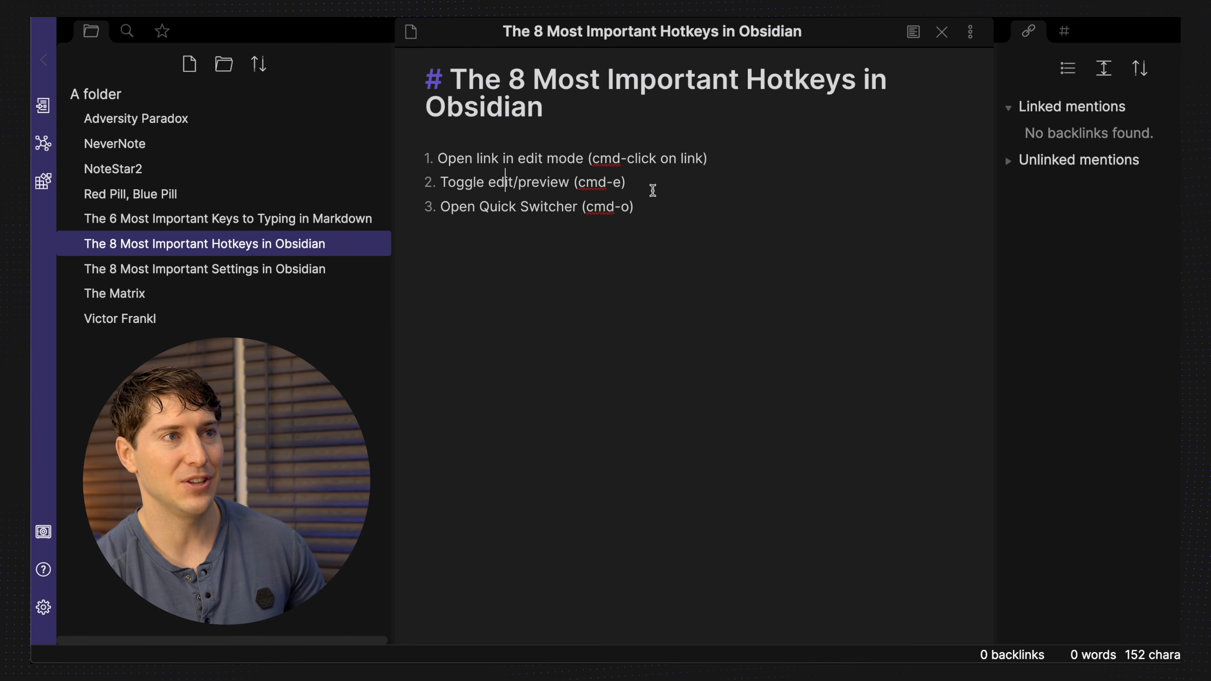
pyautogui.press('super+e')
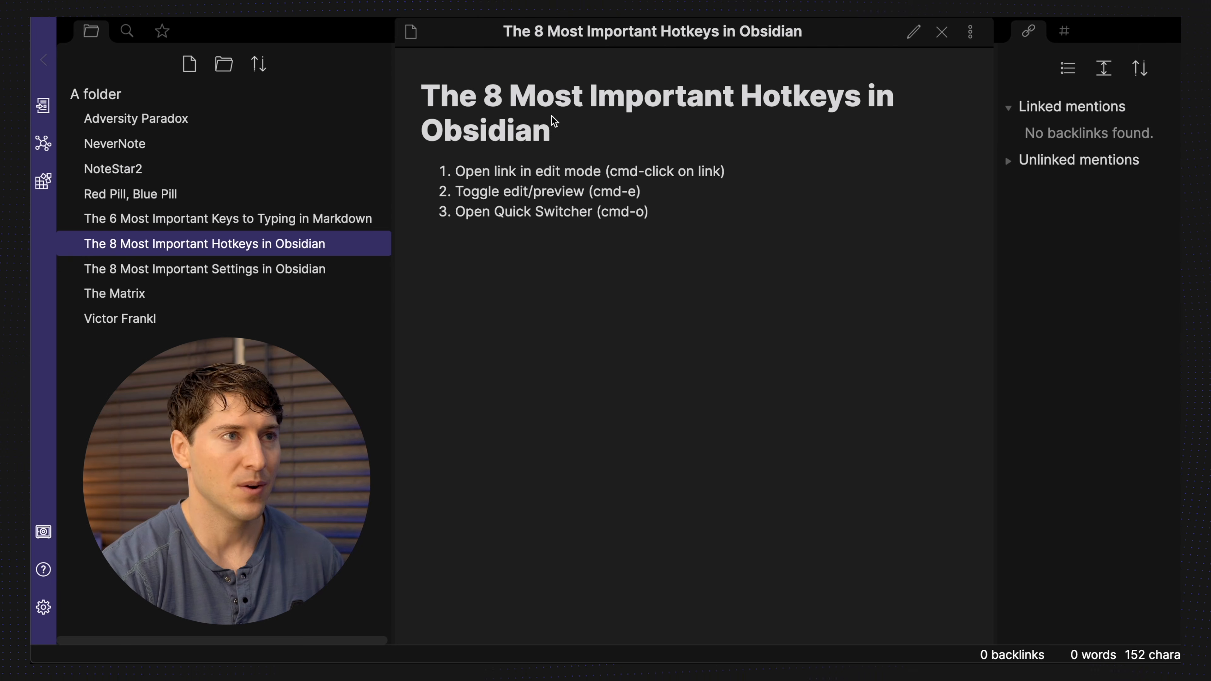
# Highlight the "Toggle edit/preview (cmd-e)" list item in the preview, clear the selection, and return the note to edit mode.
pyautogui.moveTo(551, 116); pyautogui.dragTo(585, 173)
pyautogui.click(585, 173)
pyautogui.tripleClick(595, 191)
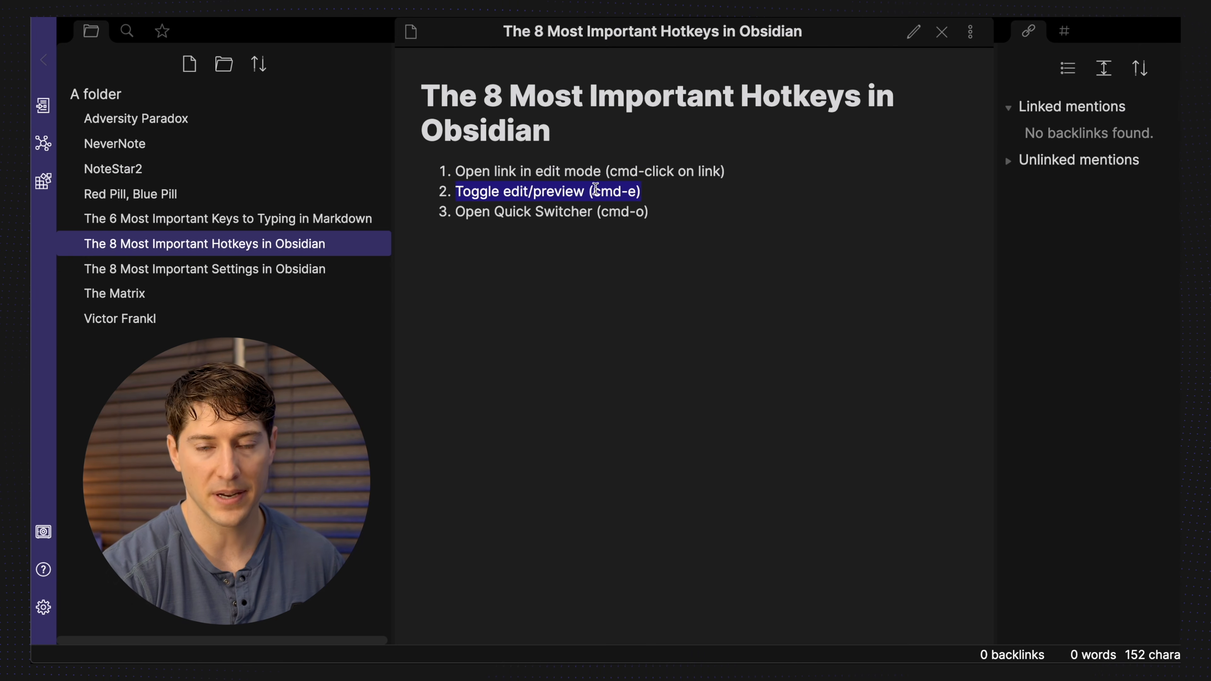
pyautogui.click(548, 190)
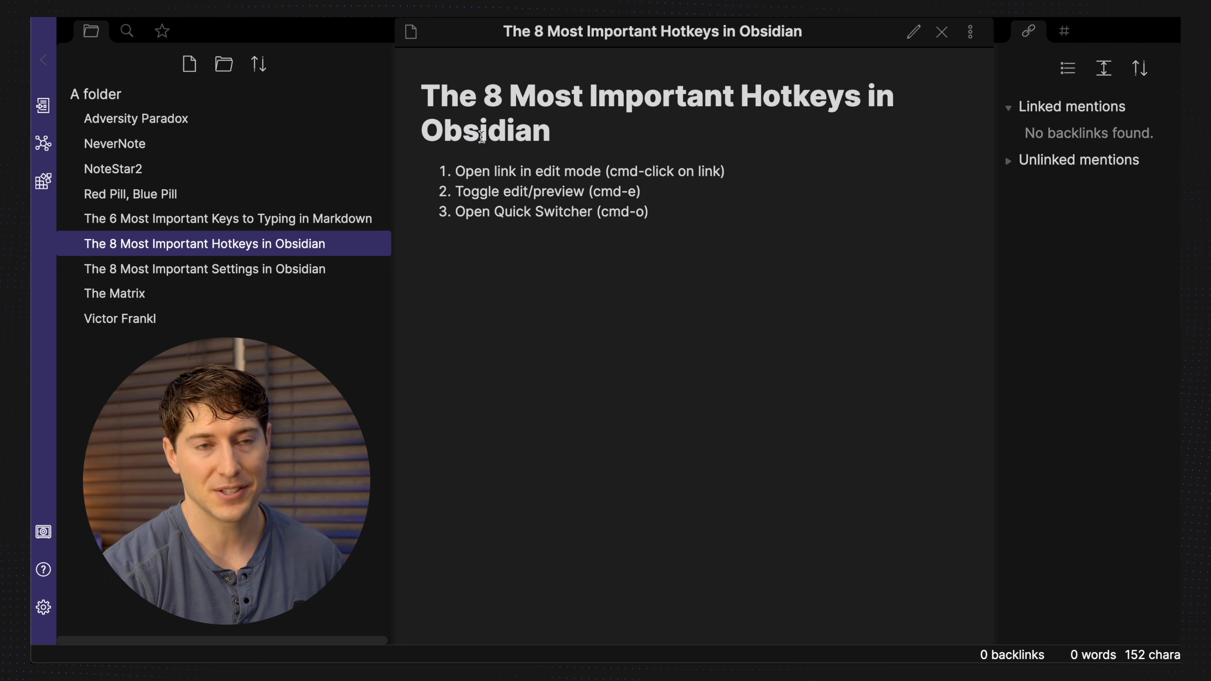
pyautogui.press('super+e')
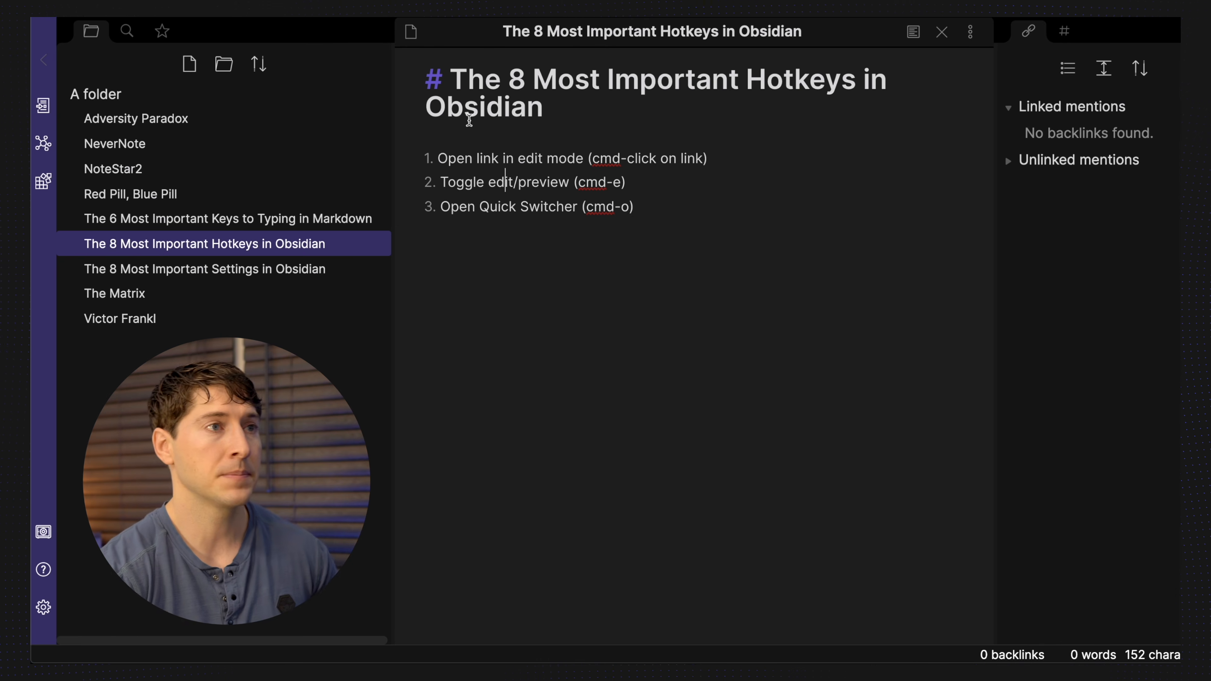
pyautogui.click(476, 183)
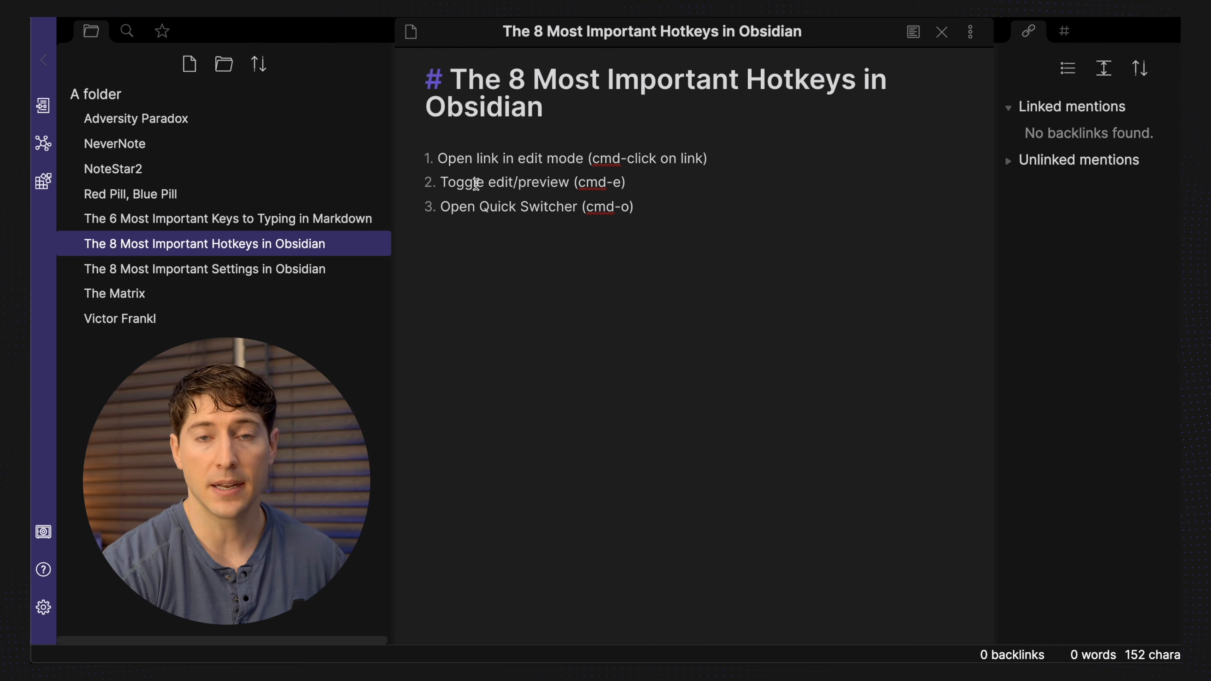
pyautogui.click(509, 182)
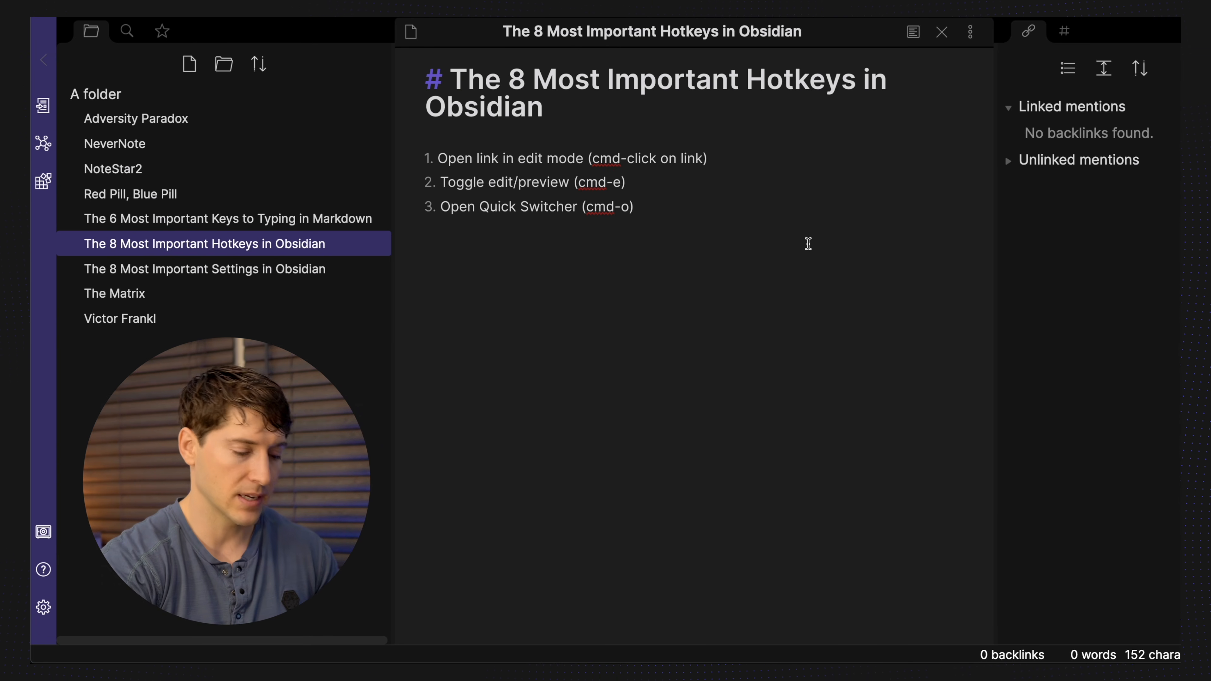
# Jump to the NoteStar2 note through the Quick Switcher by searching for "nos".
pyautogui.press('super+o')
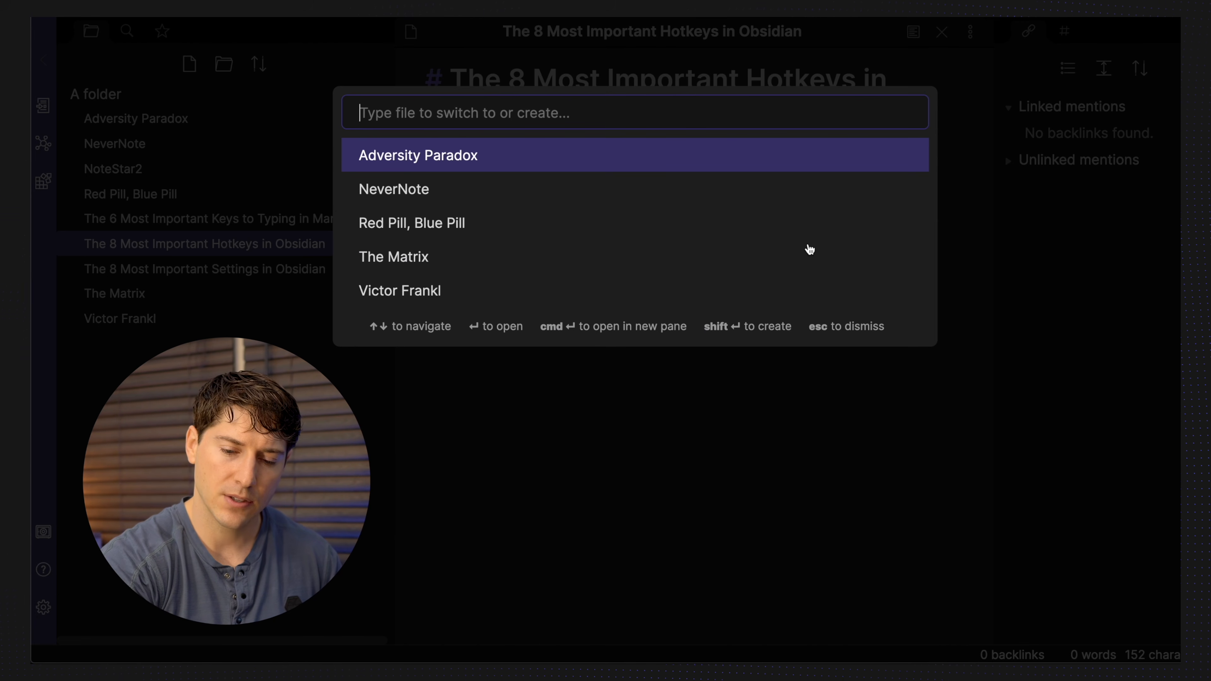
pyautogui.write('no')
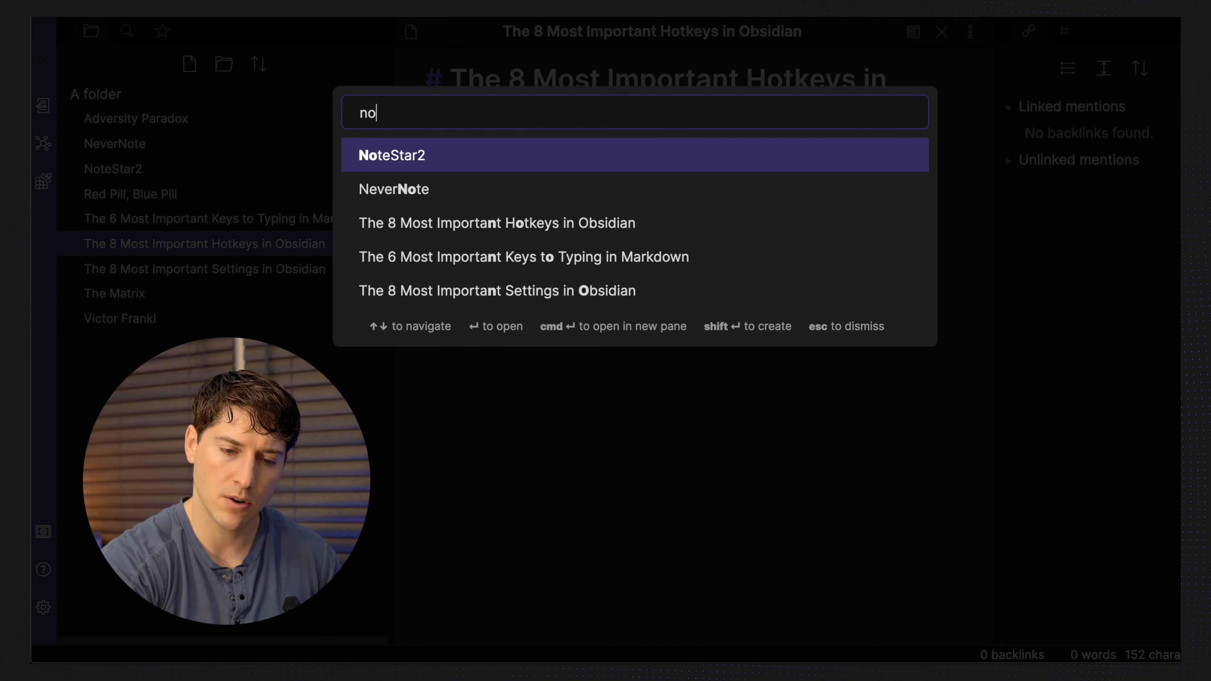
pyautogui.write('s')
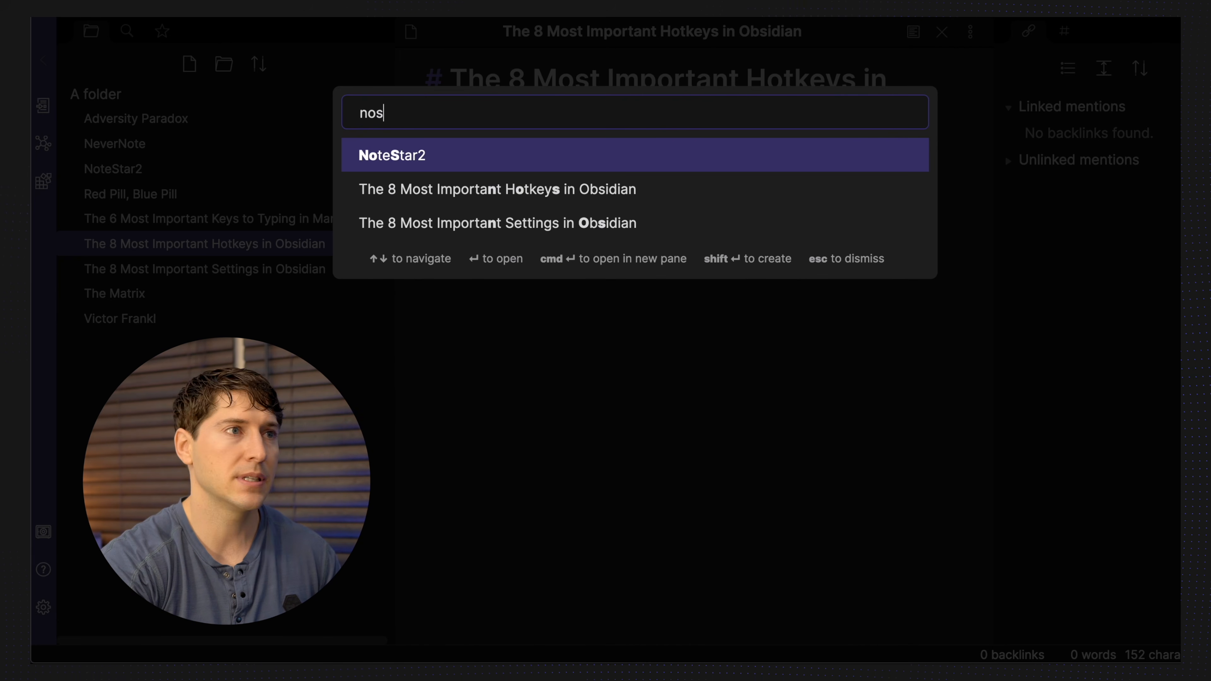
pyautogui.press('Return')
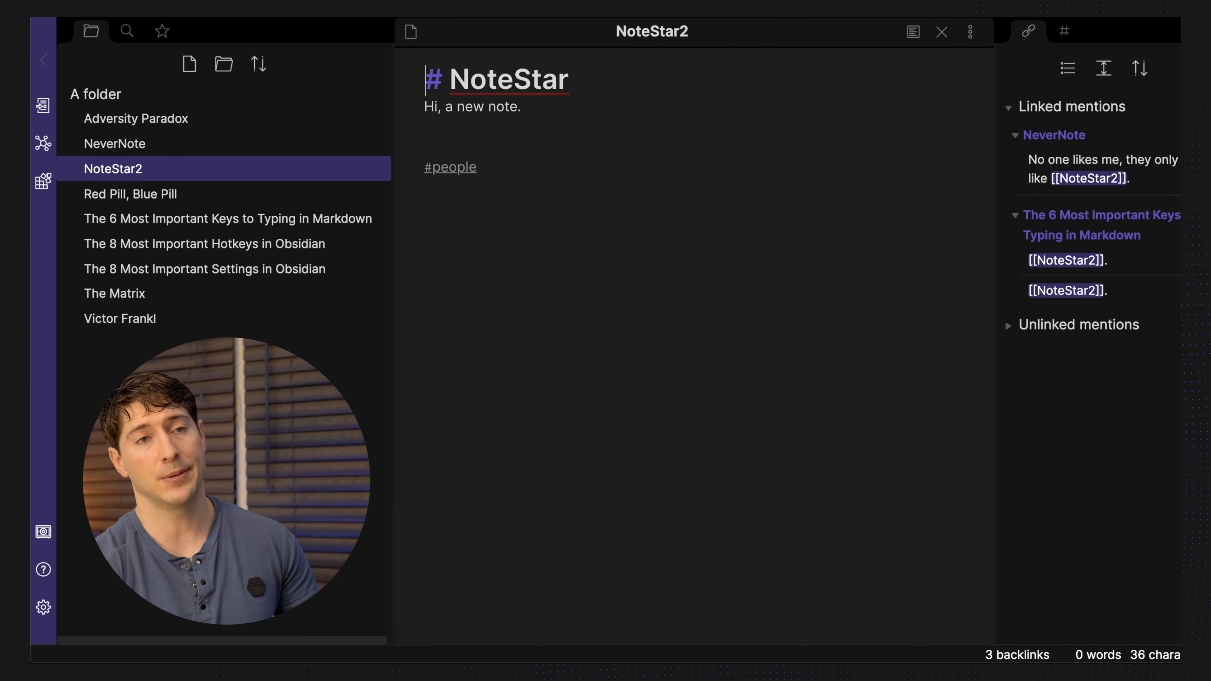
# Add items 4 to 6 to the hotkeys note: Search (cmd-shift-f), Back (cmd-opt-leftArrow) and Forward (cmd-opt-rightArrow).
pyautogui.click(248, 270)
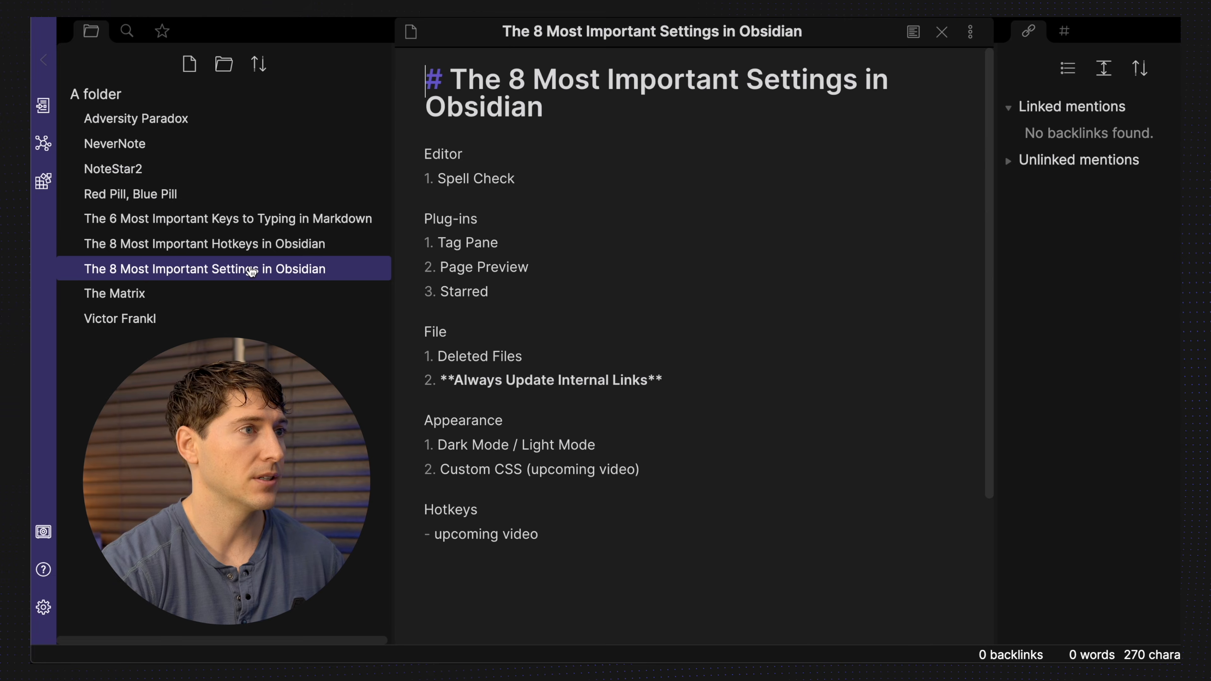
pyautogui.click(258, 247)
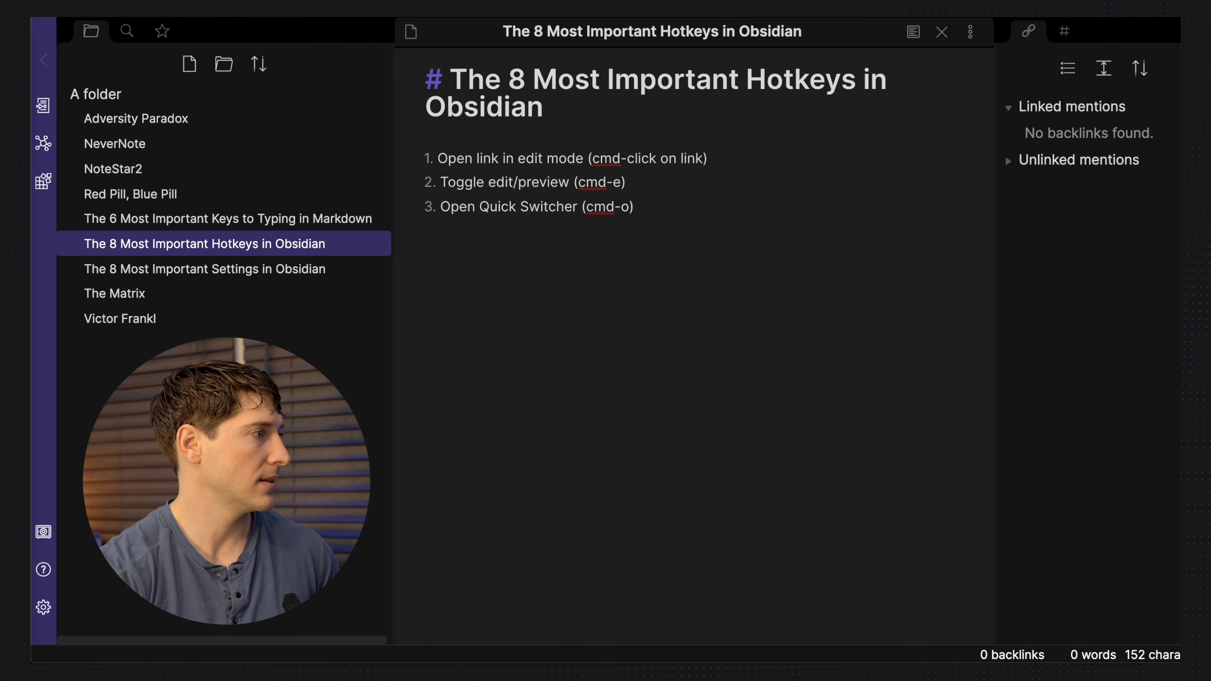
pyautogui.click(590, 243)
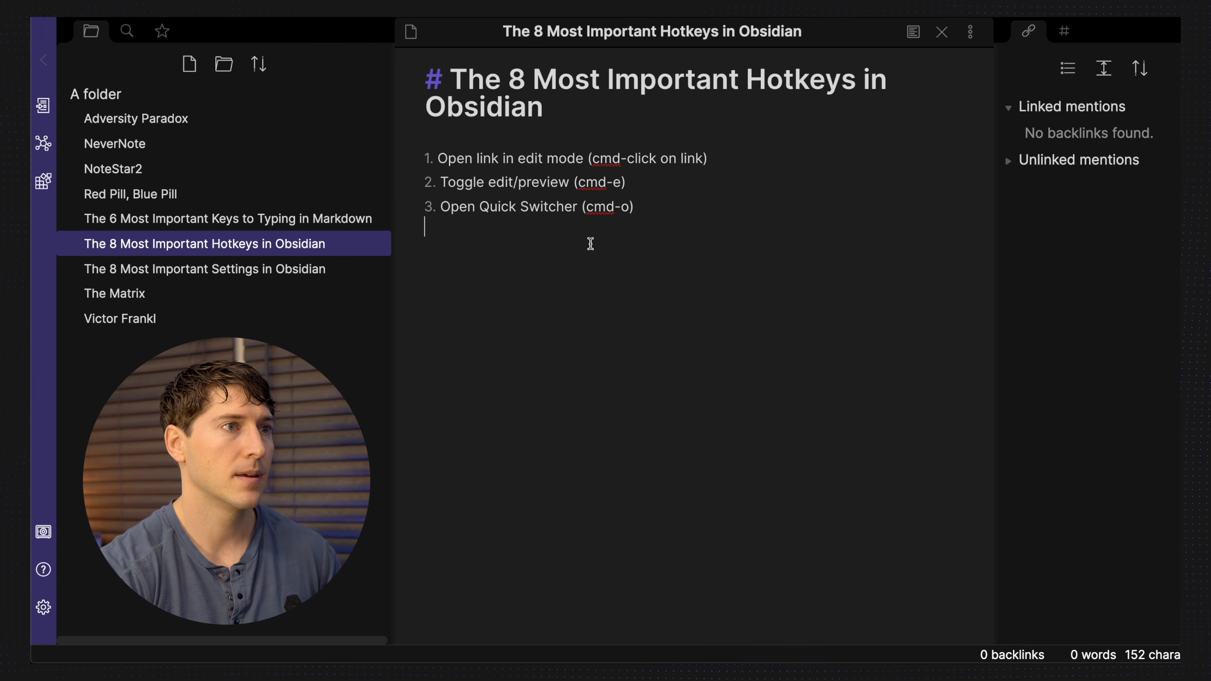
pyautogui.write('4. Search (cmd-shift-f) 5. Back (cmd-opt-leftArrow) 6. Forward (cmd-opt-rightArrow)')
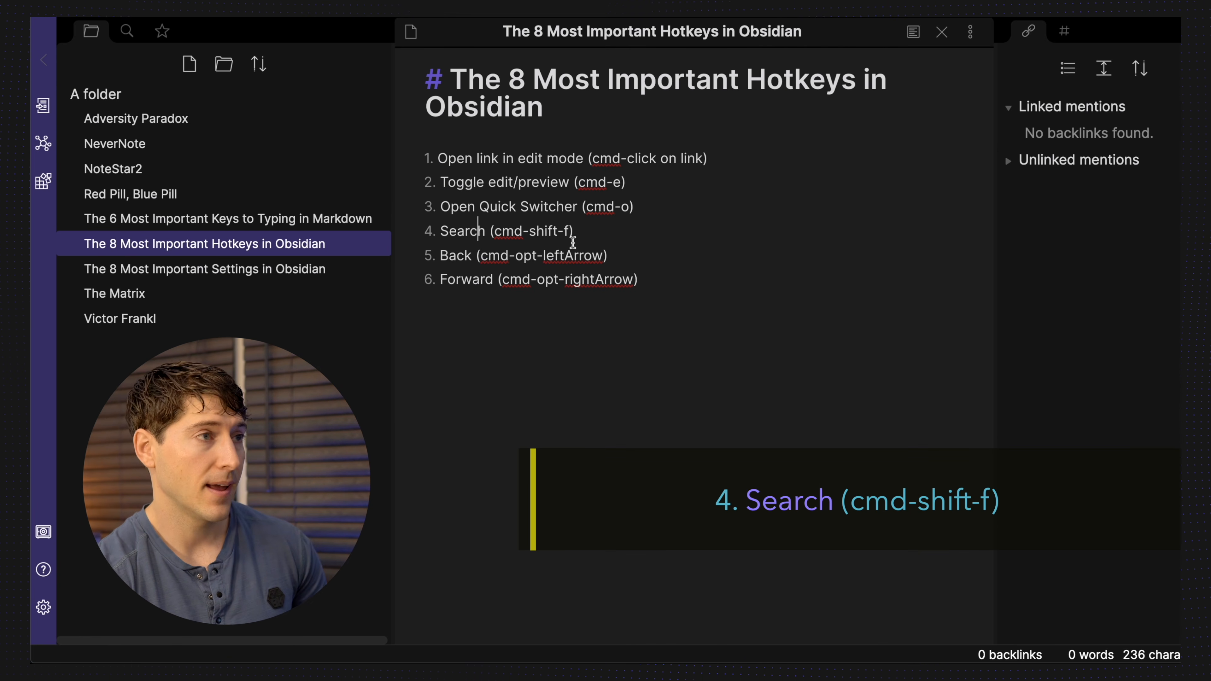
# Open the search across all notes, try the query "asdf", and replace it with "nev".
pyautogui.press('super+shift+f')
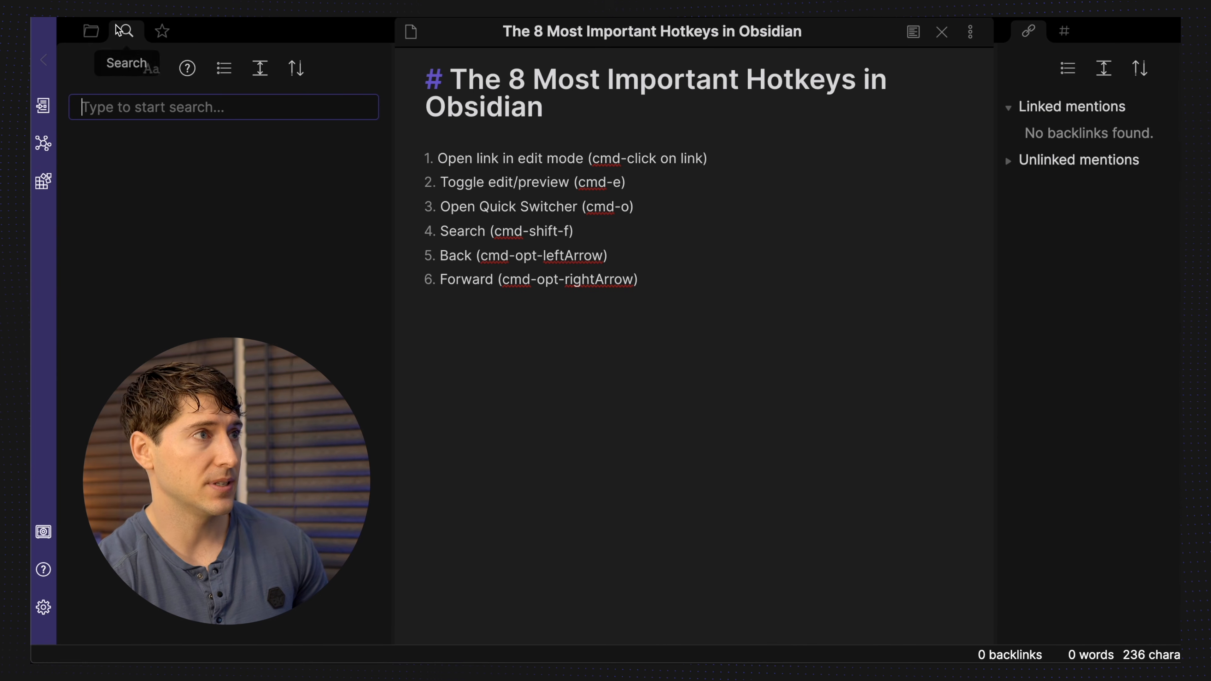
pyautogui.click(91, 33)
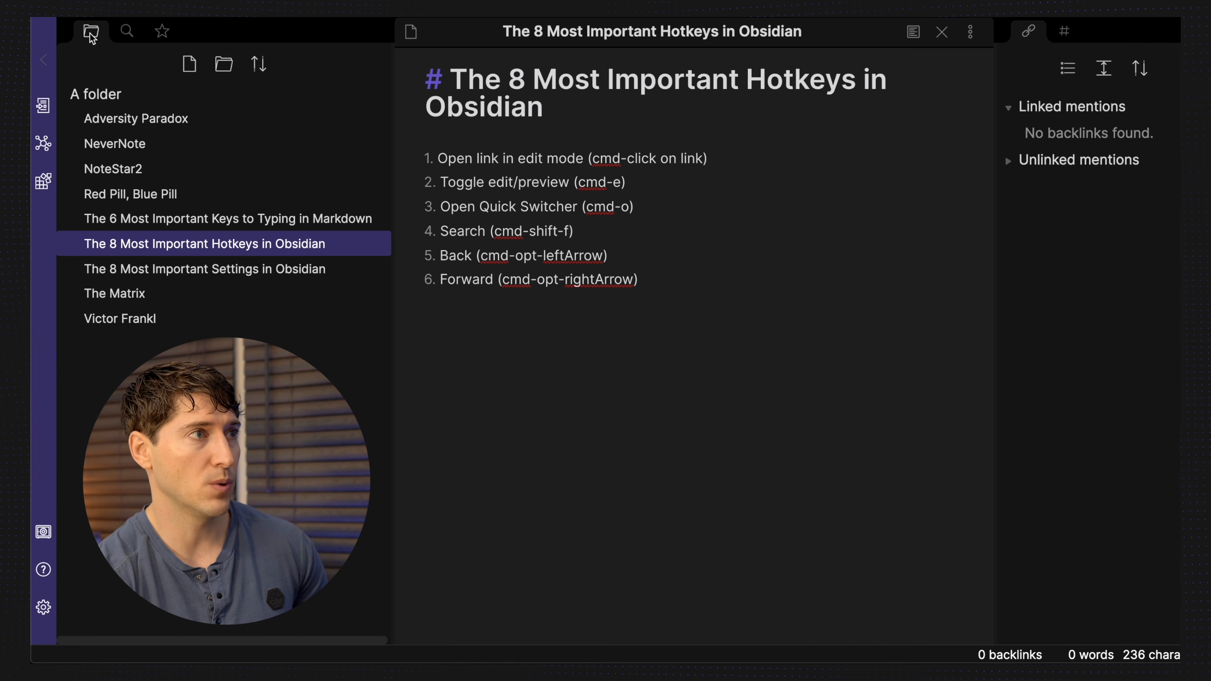
pyautogui.press('super+shift+f')
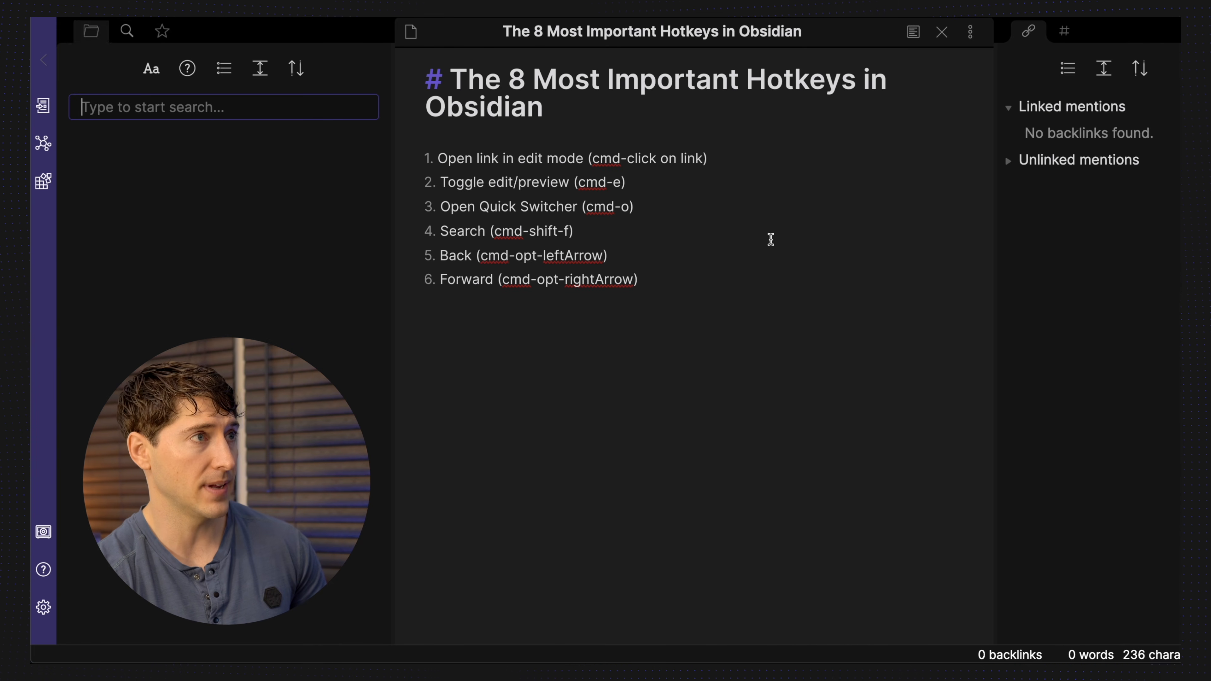
pyautogui.write('asdf')
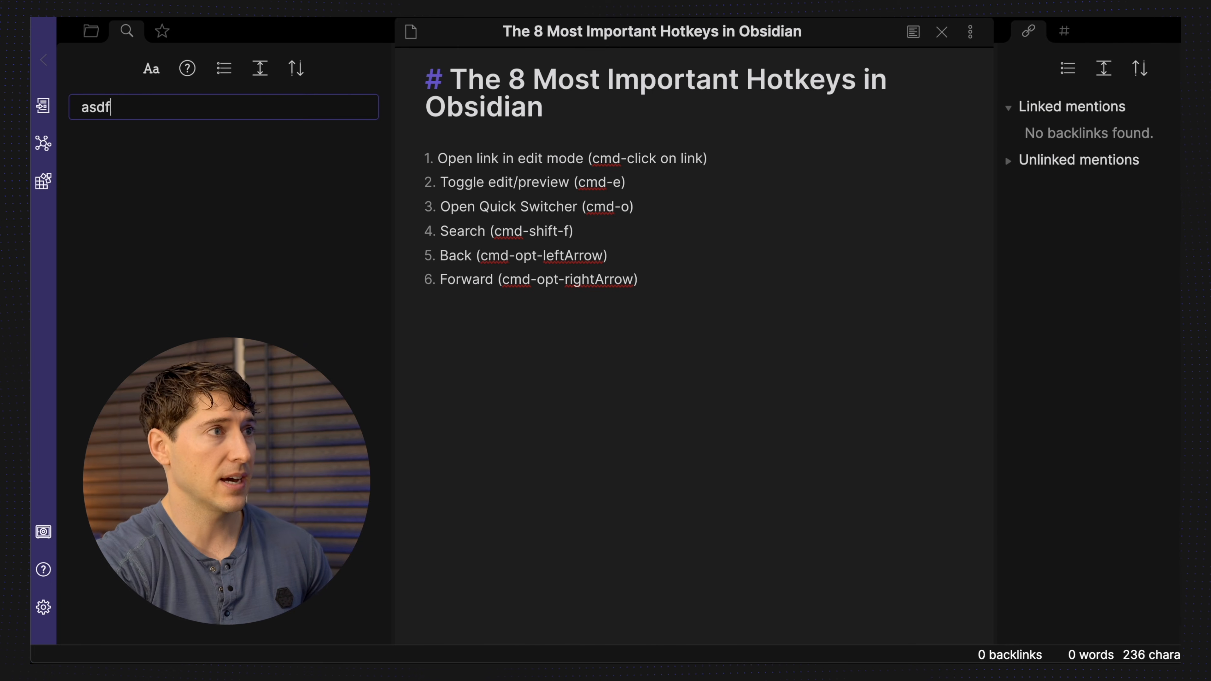
pyautogui.press('BackSpace')
pyautogui.press('BackSpace')
pyautogui.press('BackSpace')
pyautogui.press('BackSpace')
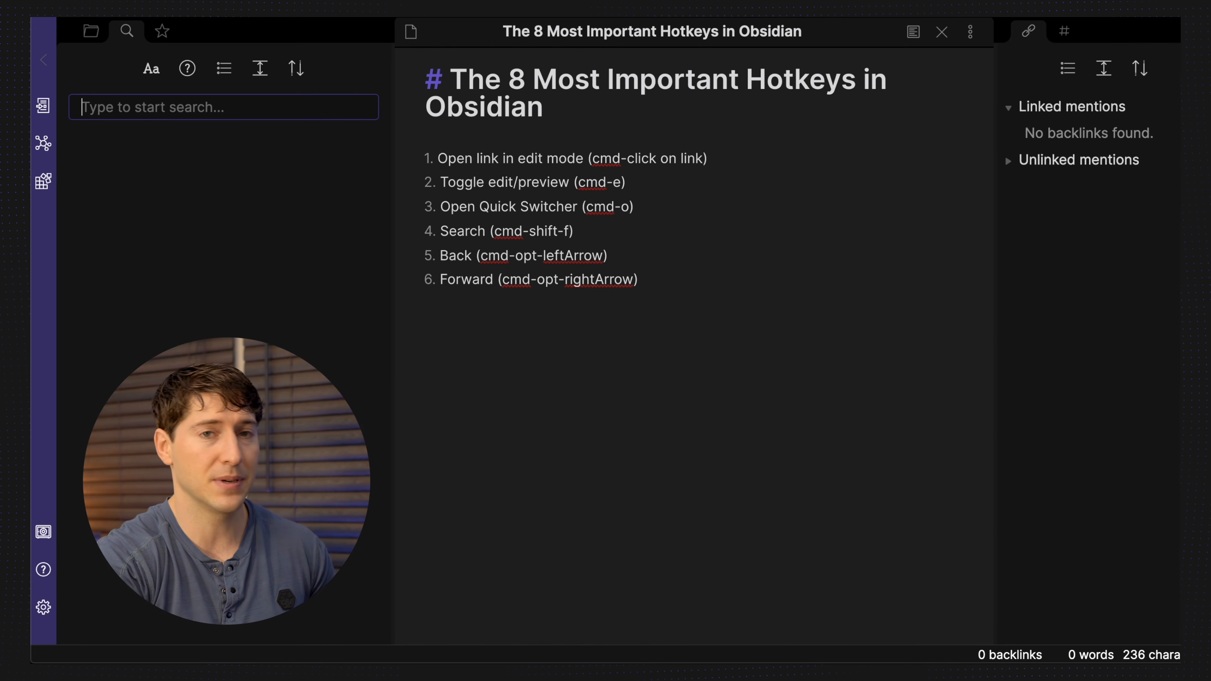
pyautogui.write('nev')
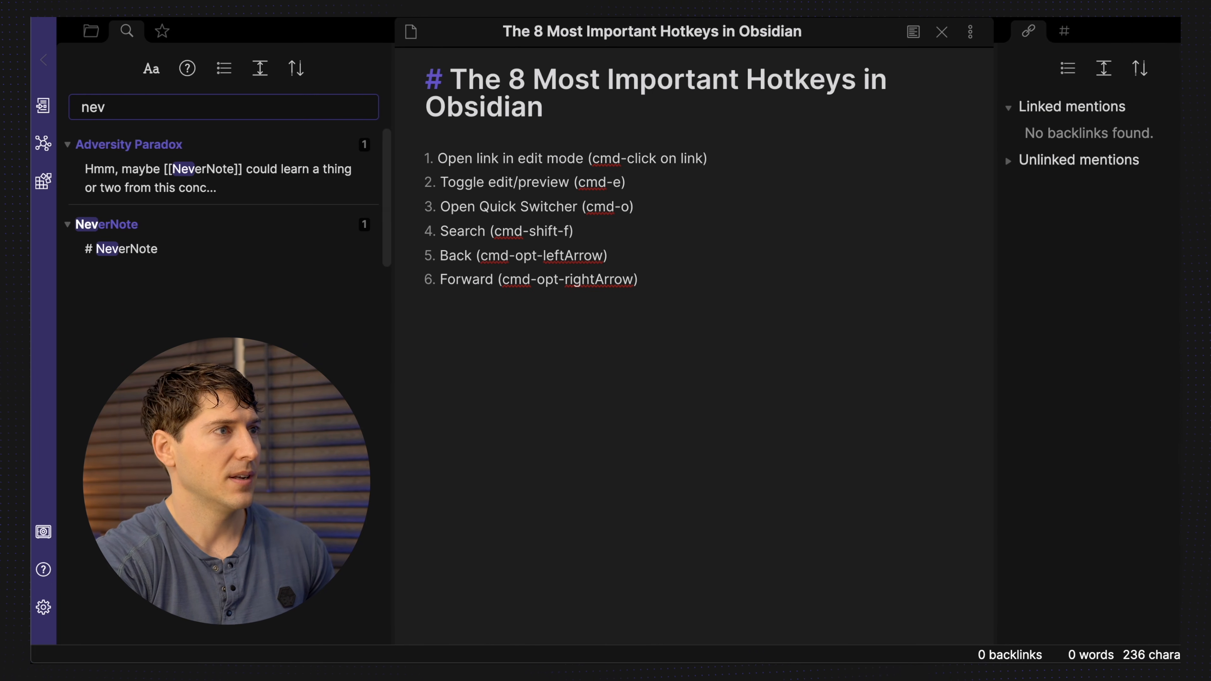
# Search all notes for "never" and for "#concept", and expand the hidden match under the Markdown keys note.
pyautogui.write('er')
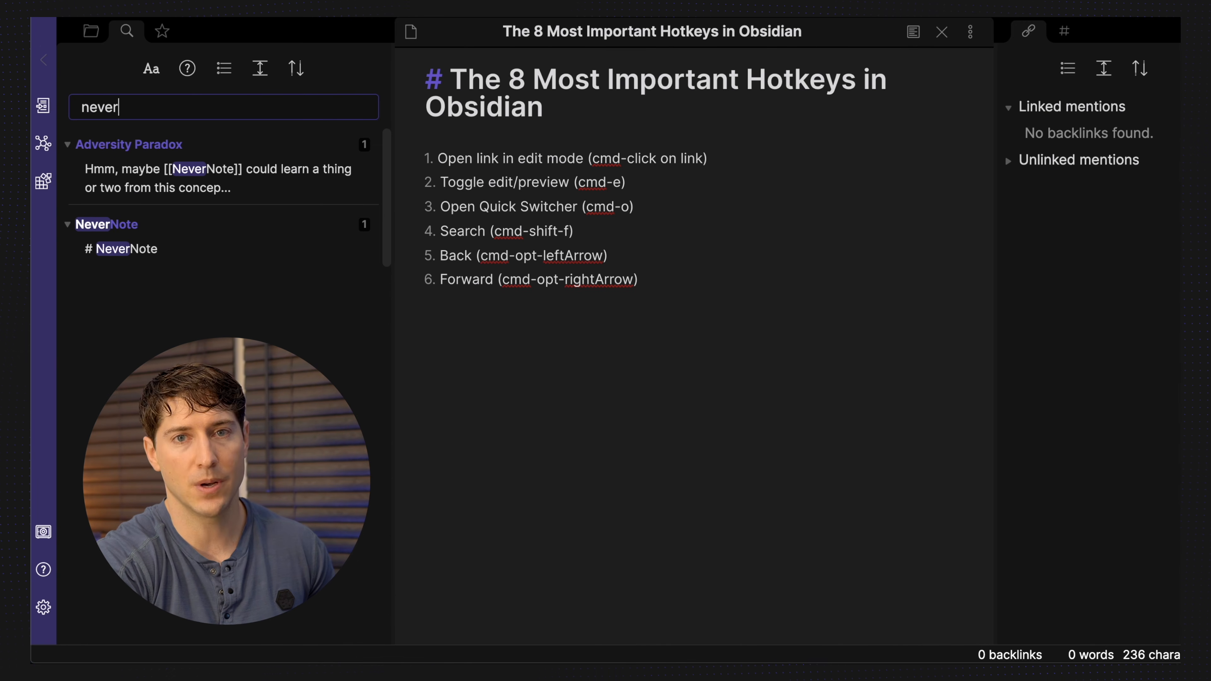
pyautogui.press('BackSpace')
pyautogui.press('BackSpace')
pyautogui.press('BackSpace')
pyautogui.press('BackSpace')
pyautogui.press('BackSpace')
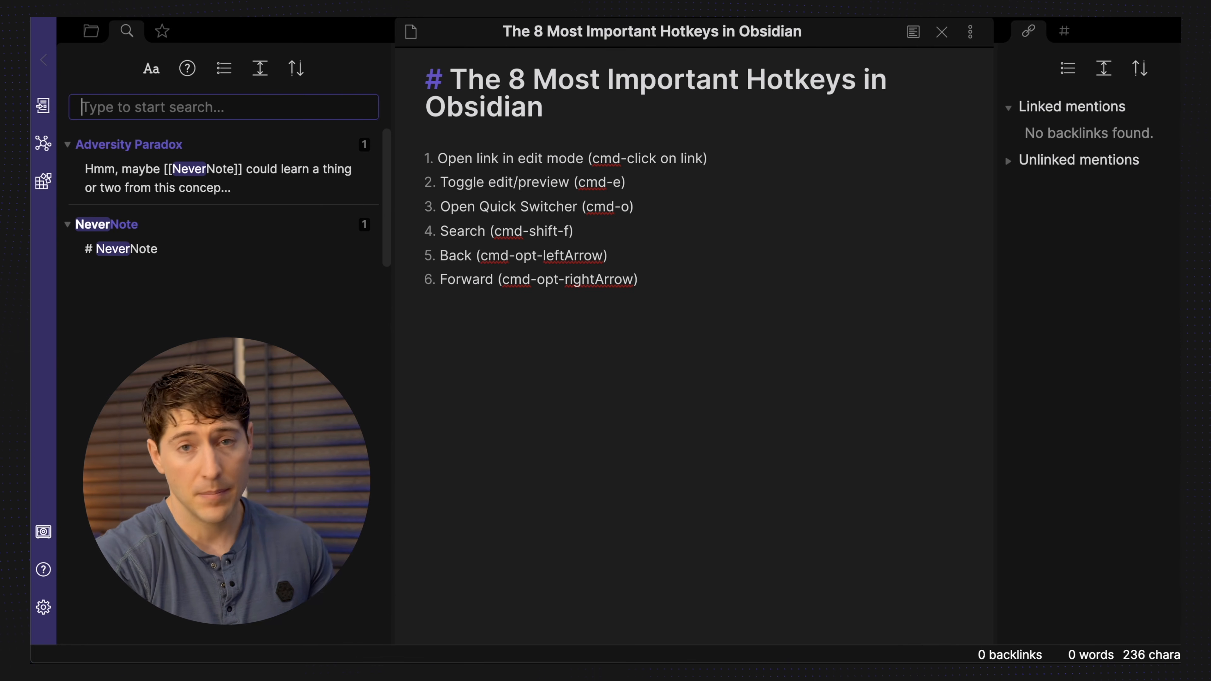
pyautogui.write('#concept')
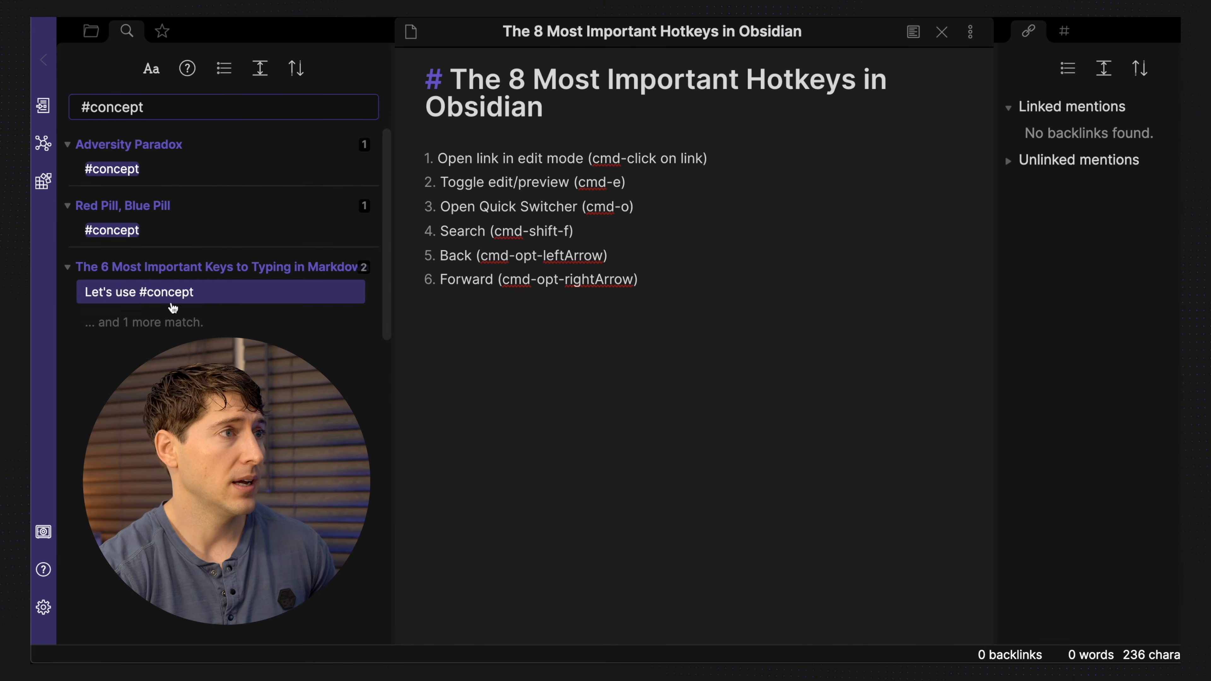
pyautogui.click(157, 323)
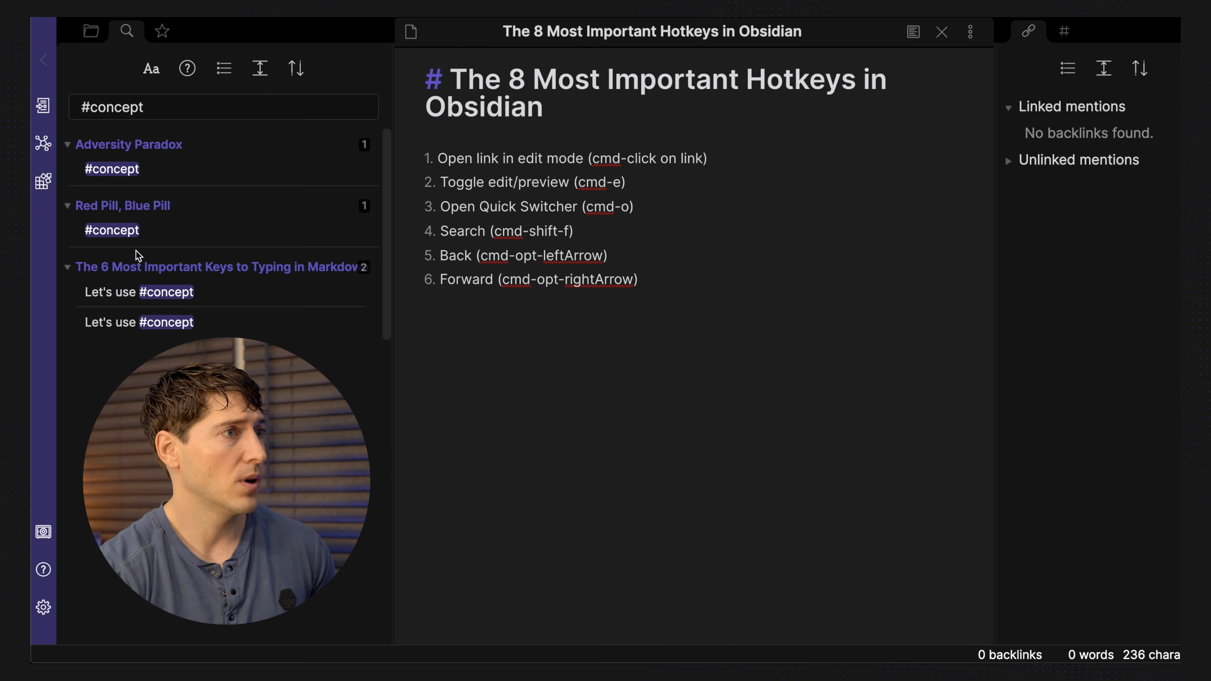
# Open the note "The 6 Most Important Keys to Typing in Markdown" from the search results and delete its duplicate numbered list.
pyautogui.click(136, 276)
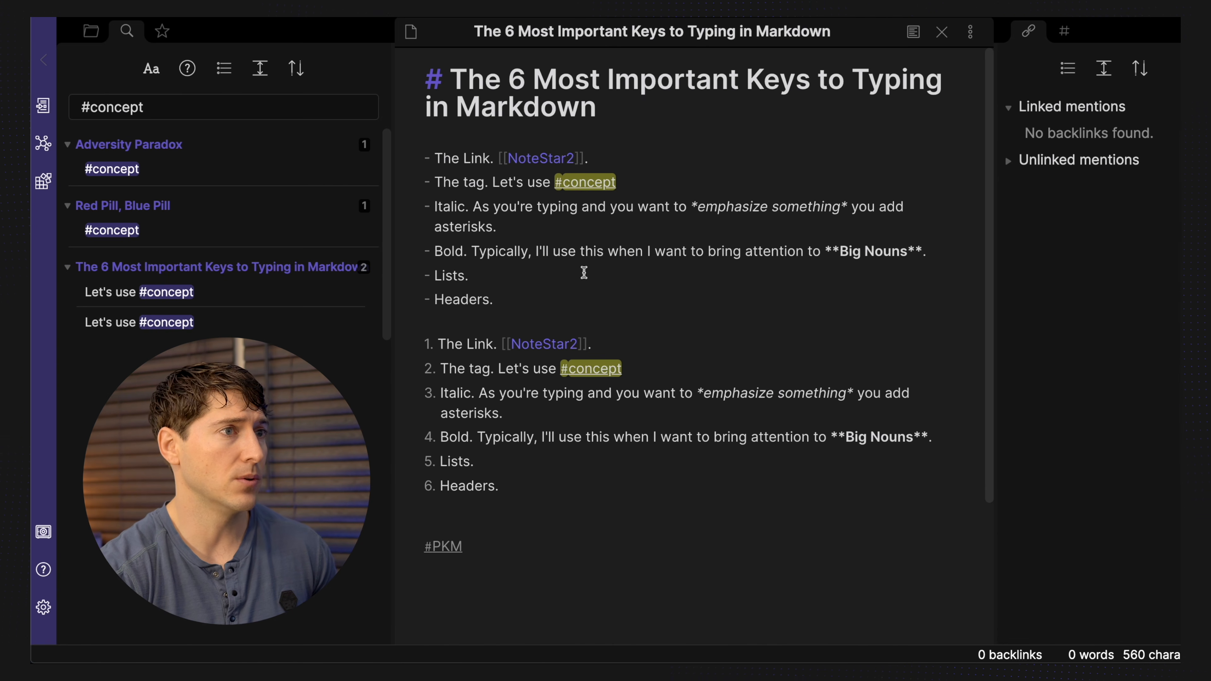
pyautogui.moveTo(535, 502); pyautogui.dragTo(403, 329)
pyautogui.press('BackSpace')
pyautogui.press('BackSpace')
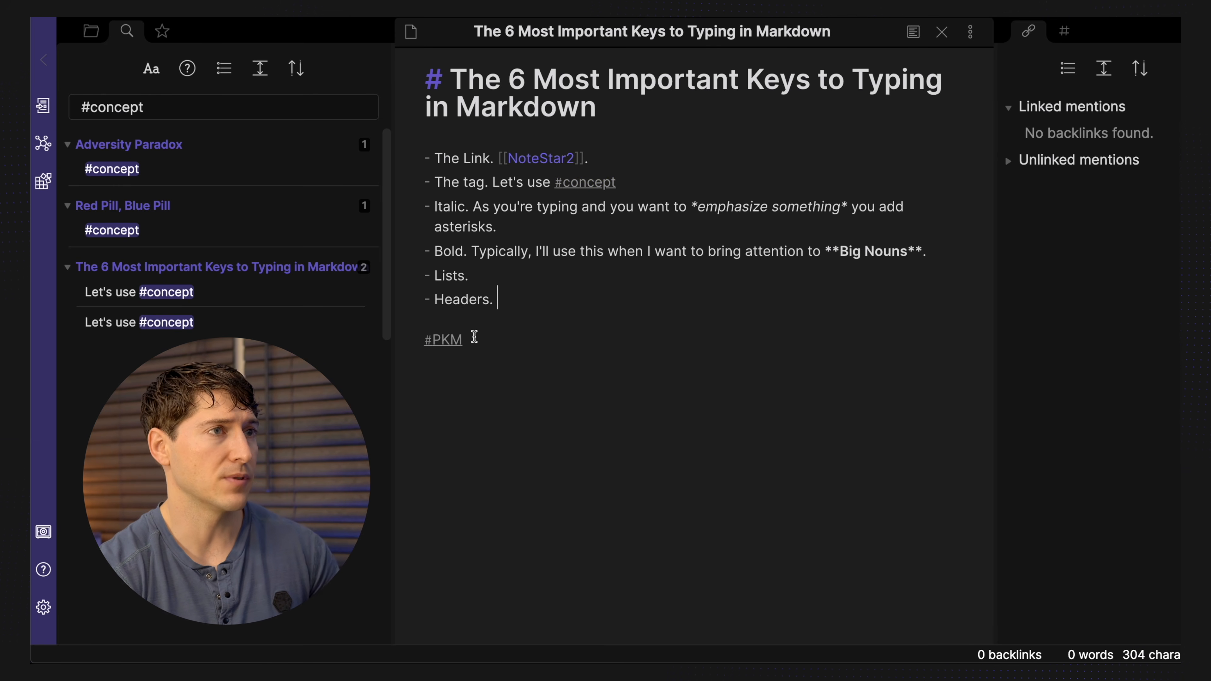
# Reopen the hotkeys note from the file list and highlight the word "Back" in item 5.
pyautogui.click(91, 30)
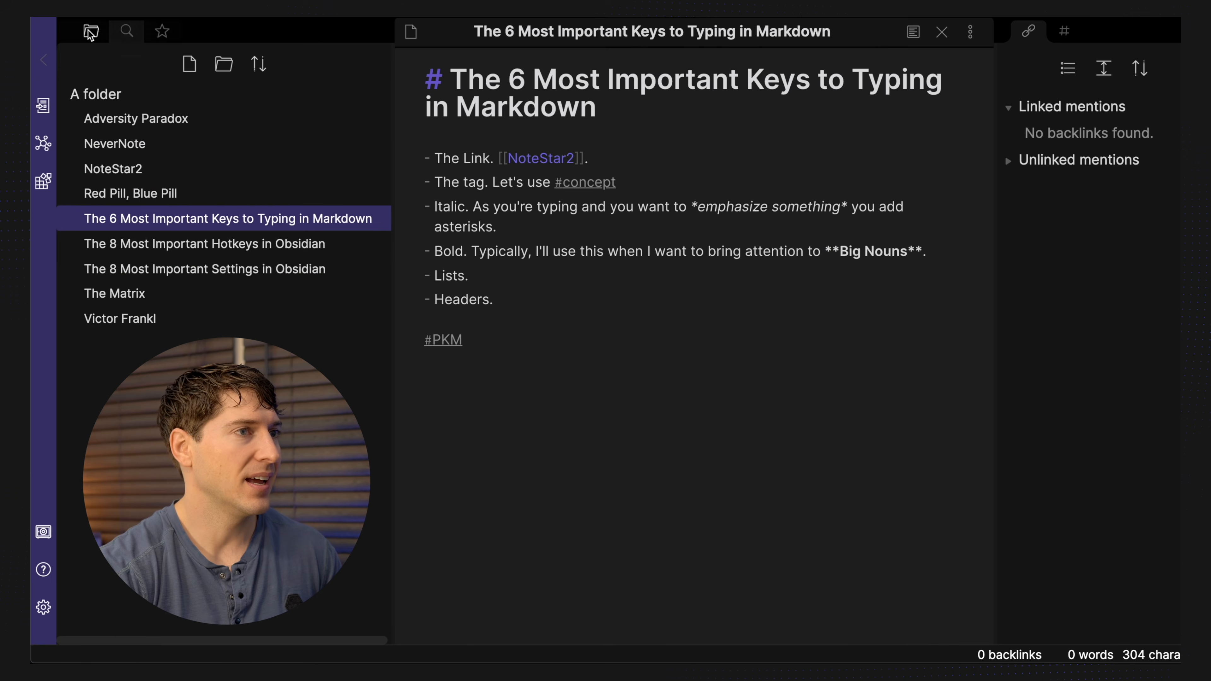
pyautogui.click(191, 251)
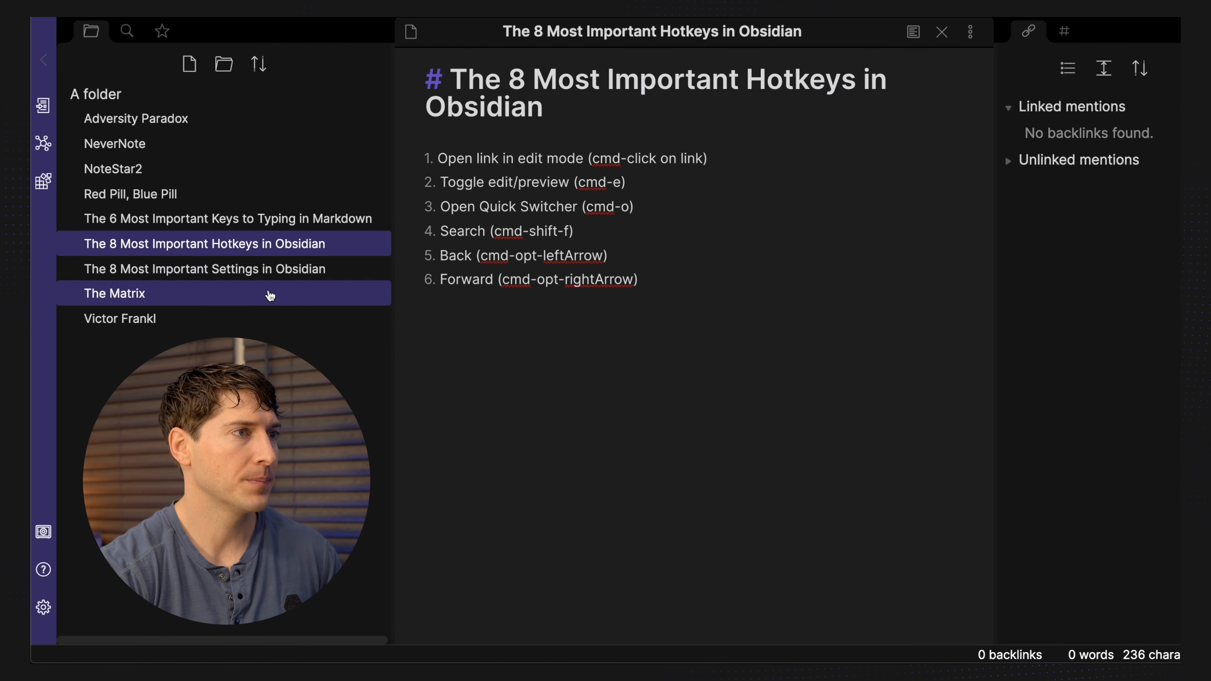
pyautogui.click(450, 255)
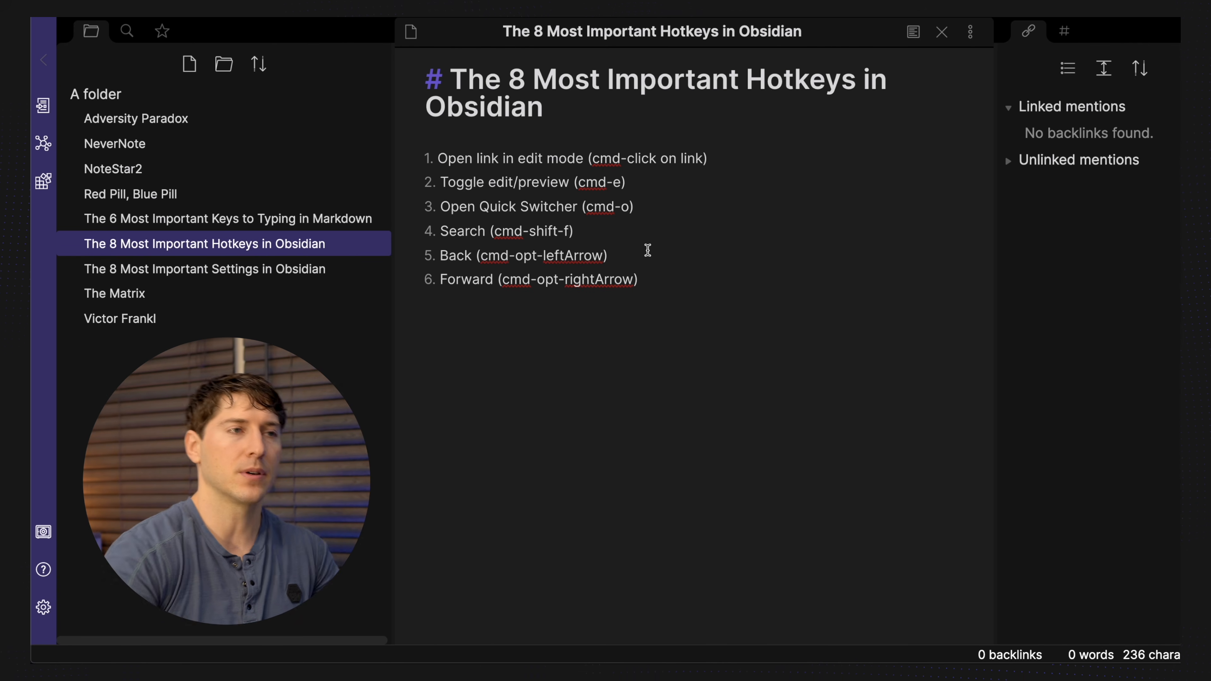
pyautogui.doubleClick(465, 253)
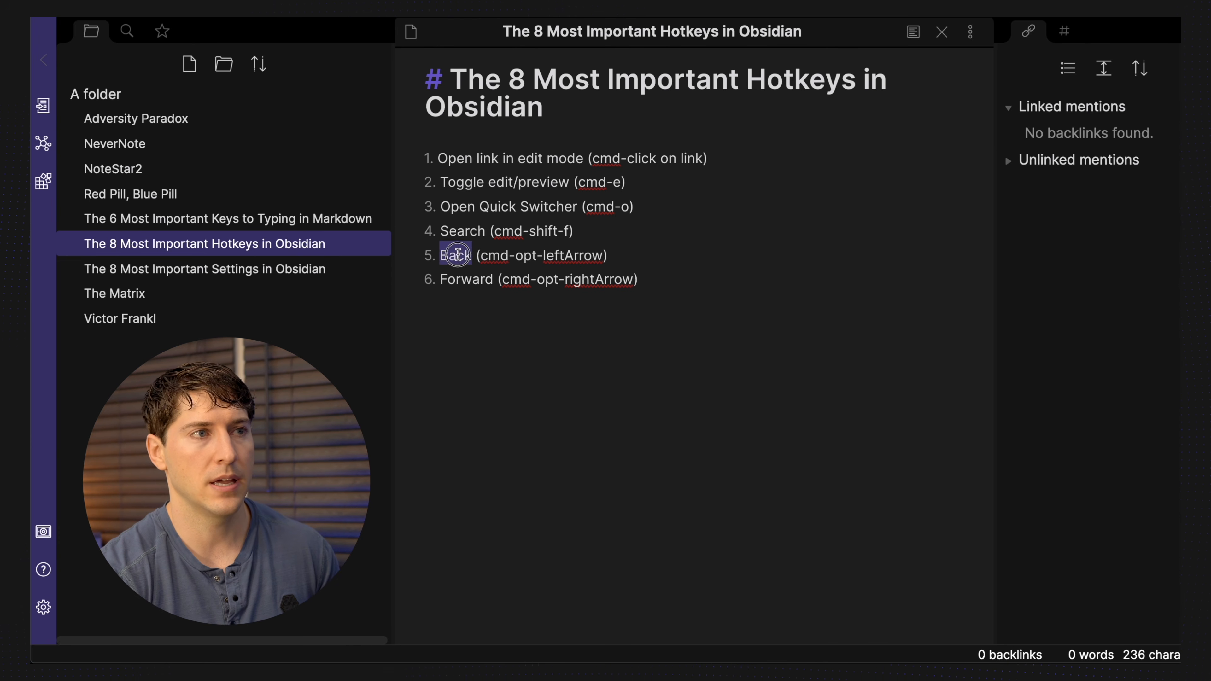
pyautogui.click(508, 253)
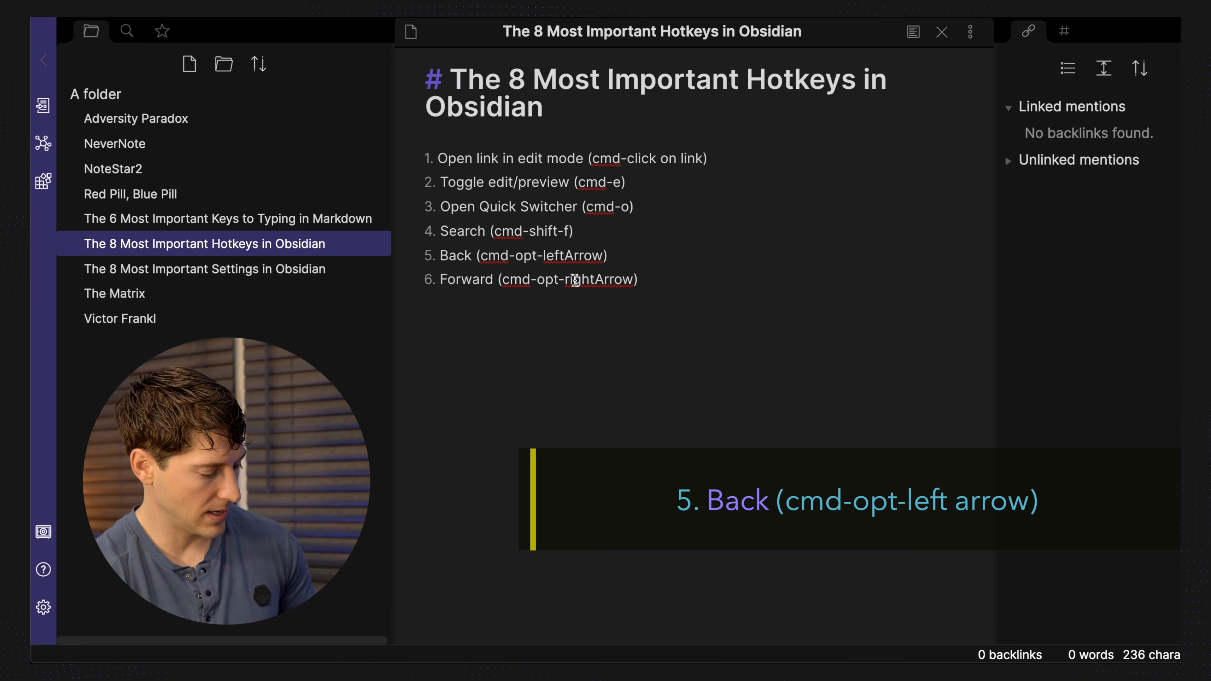
# Try the Back hotkey by stepping through the note history as far as NeverNote.
pyautogui.press('super+alt+Left')
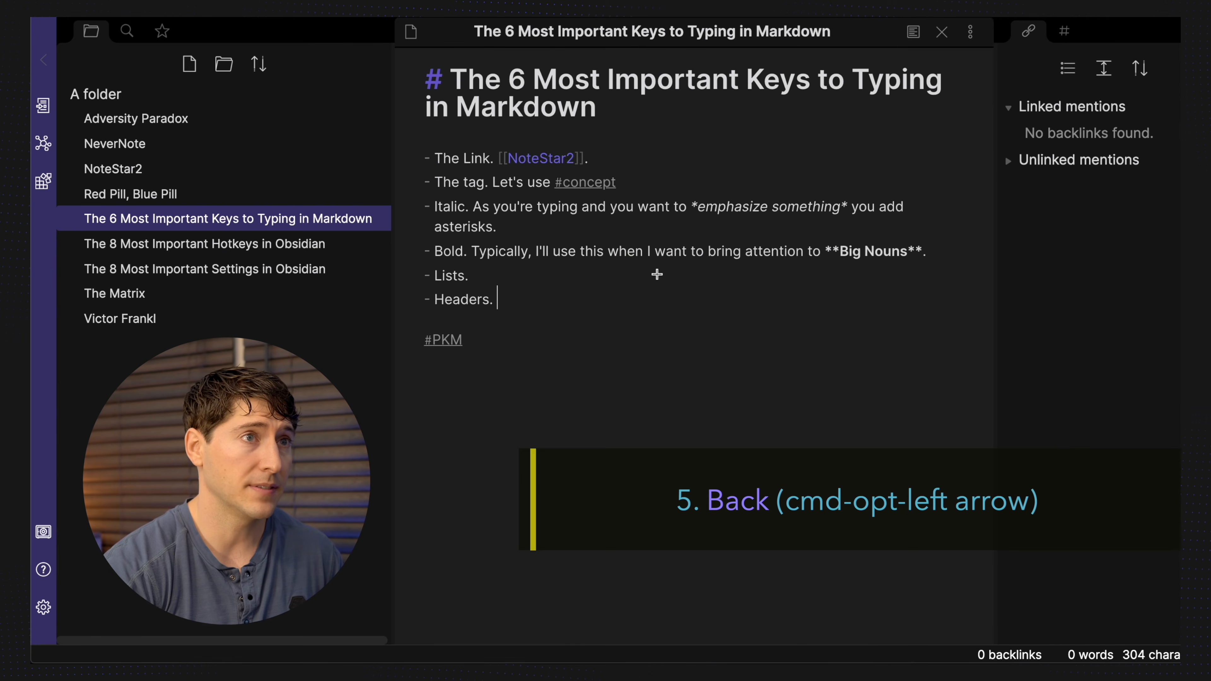
pyautogui.press('super+alt+Right')
pyautogui.press('super+alt+Left')
pyautogui.press('super+alt+Left')
pyautogui.press('super+alt+Left')
pyautogui.press('super+alt+Left')
pyautogui.press('super+alt+Left')
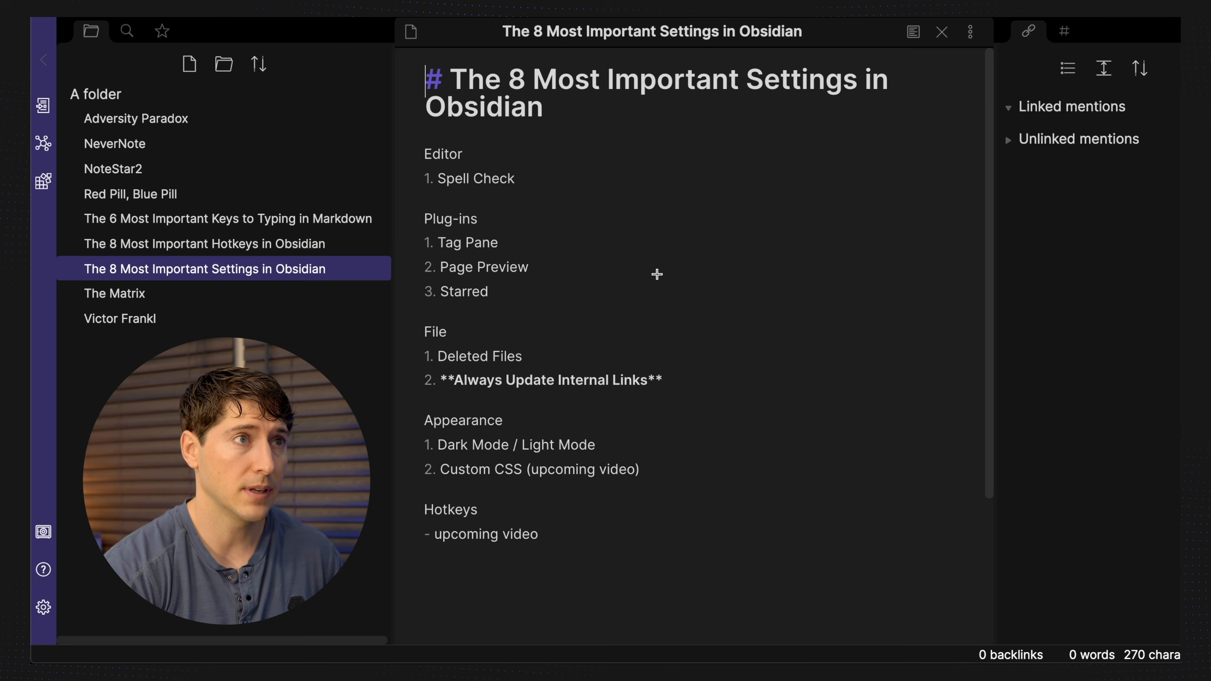
pyautogui.press('super+alt+Left')
pyautogui.press('super+alt+Left')
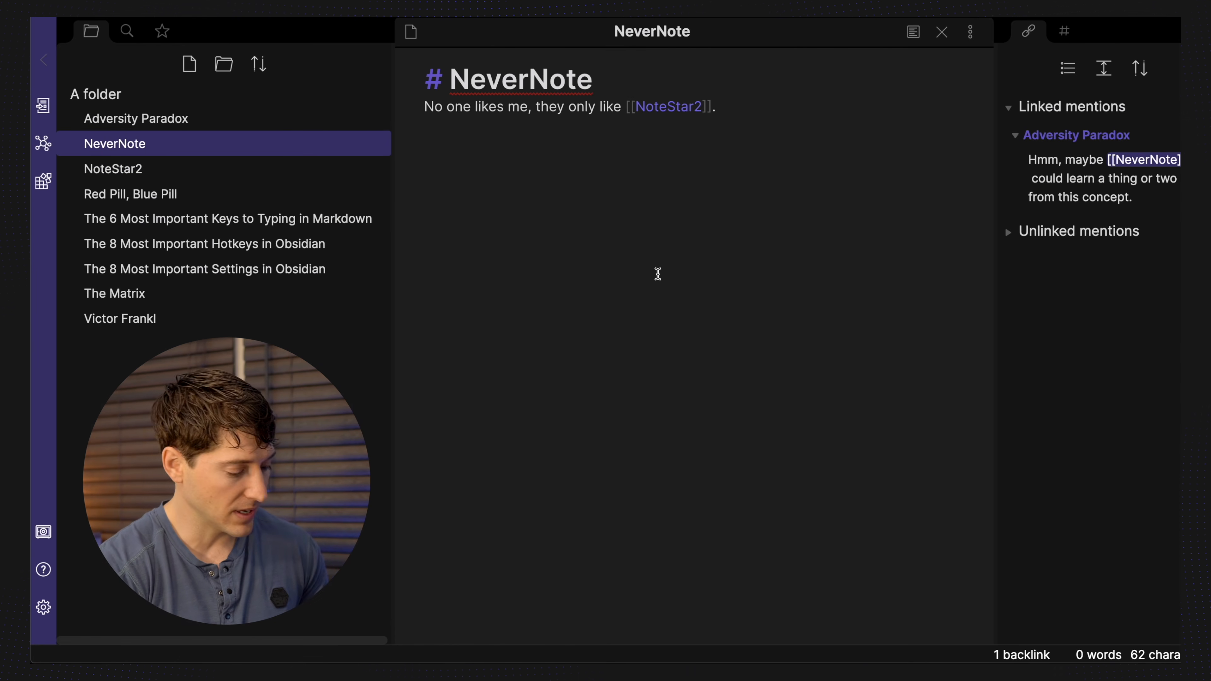
# Try the Forward hotkey by stepping from NeverNote through the note history to the hotkeys note.
pyautogui.press('super+alt+Right')
pyautogui.press('super+alt+Right')
pyautogui.press('super+alt+Right')
pyautogui.press('super+alt+Right')
pyautogui.press('super+alt+Right')
pyautogui.press('super+alt+Right')
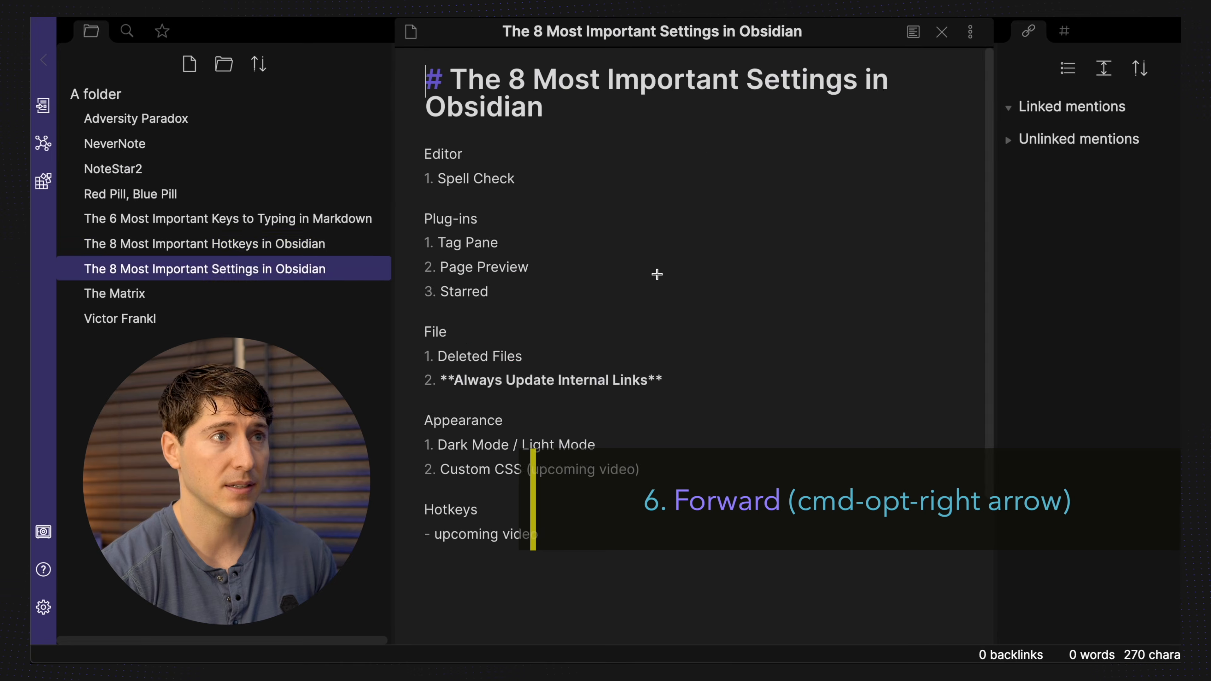
pyautogui.press('super+alt+Right')
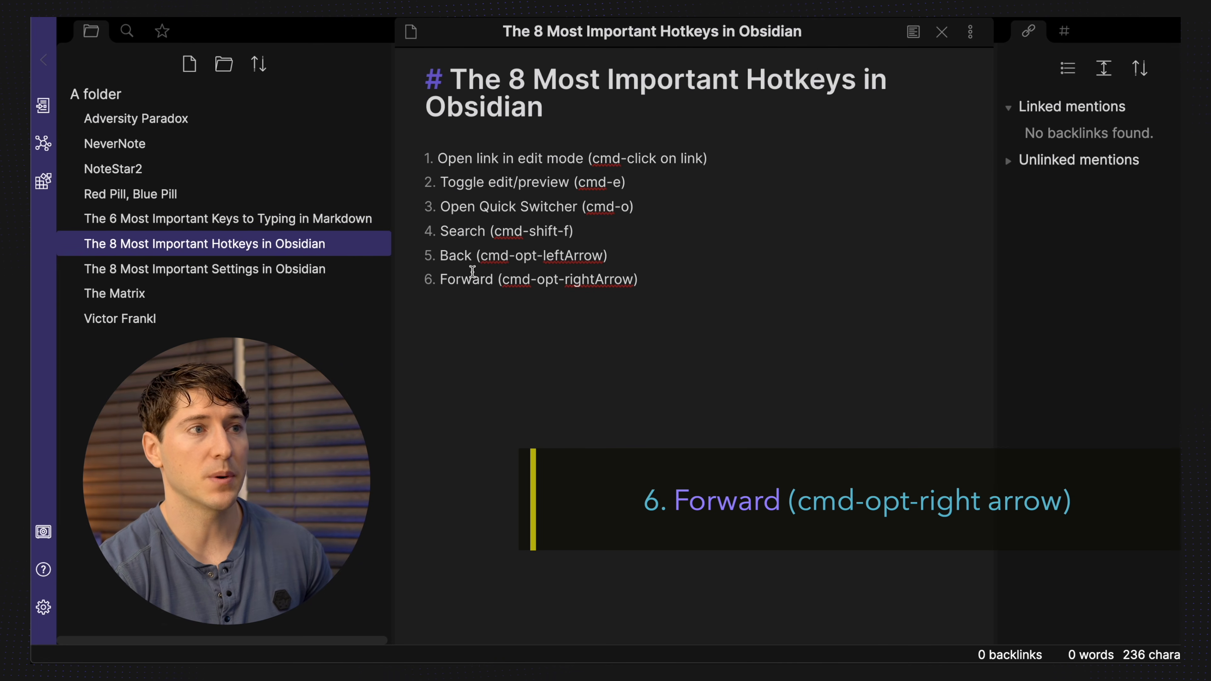
# Add items 7 and 8 to the hotkeys list: New note (cmd-n) and Open note in new window (cmd-click on note).
pyautogui.doubleClick(455, 278)
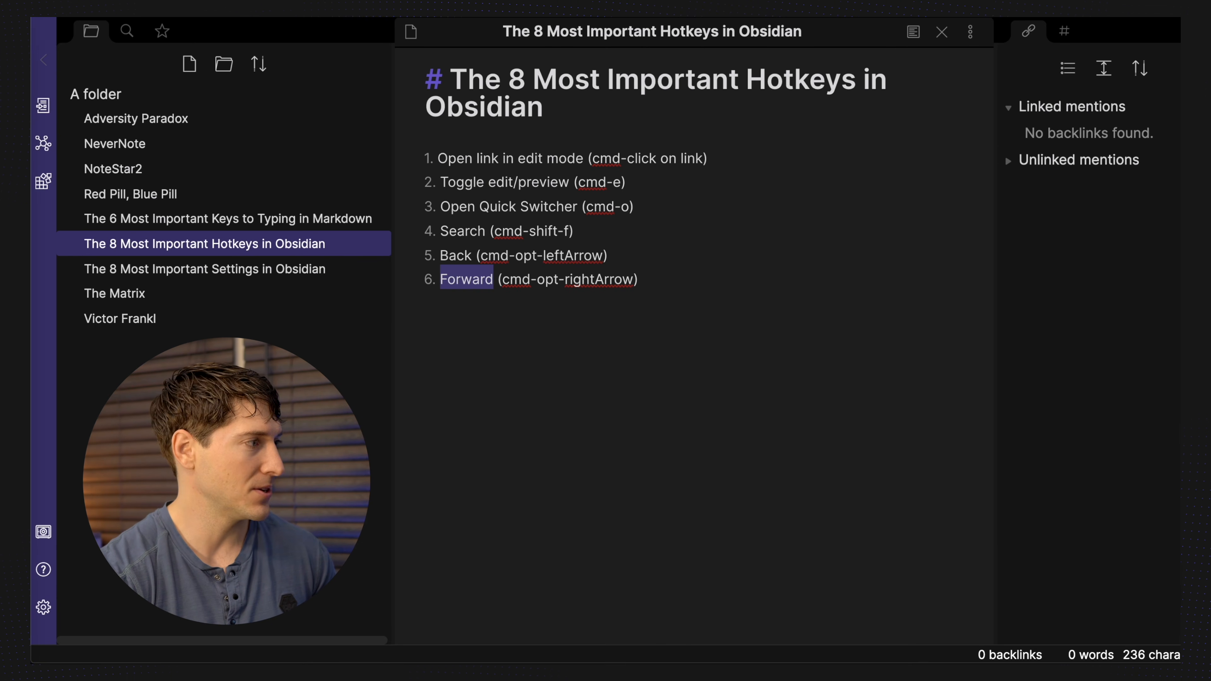
pyautogui.click(514, 307)
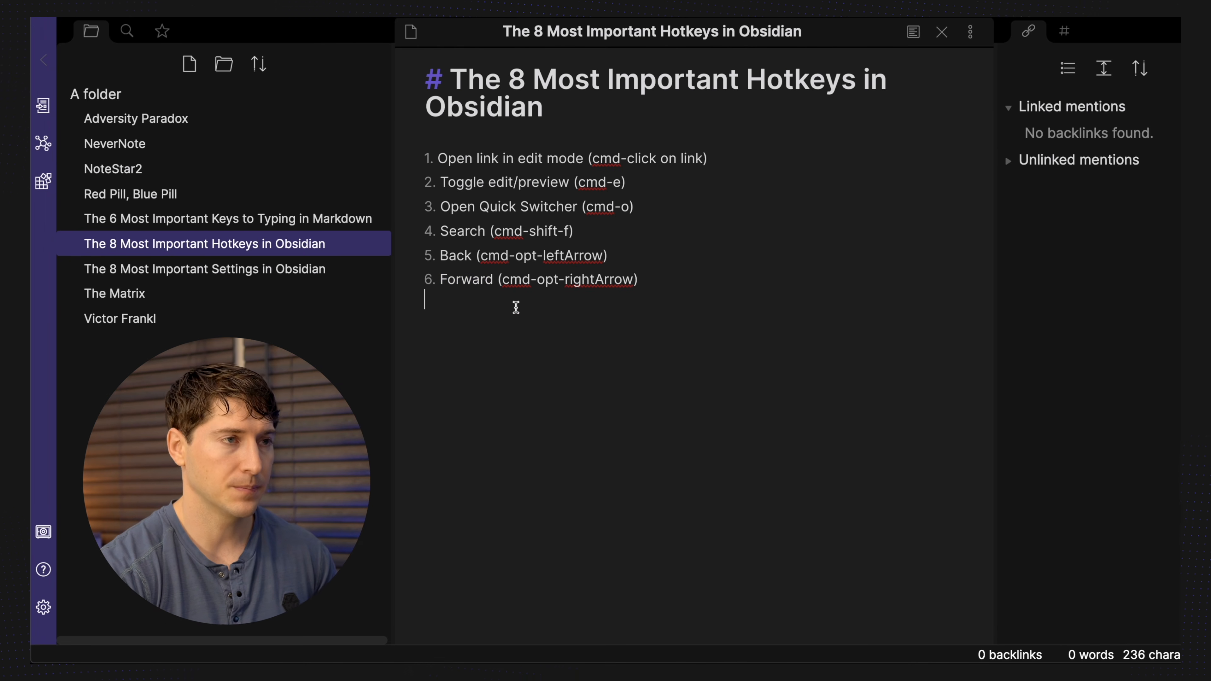
pyautogui.write('7. New note (cmd-n) 8. Open note in new window (cmd-click on note)')
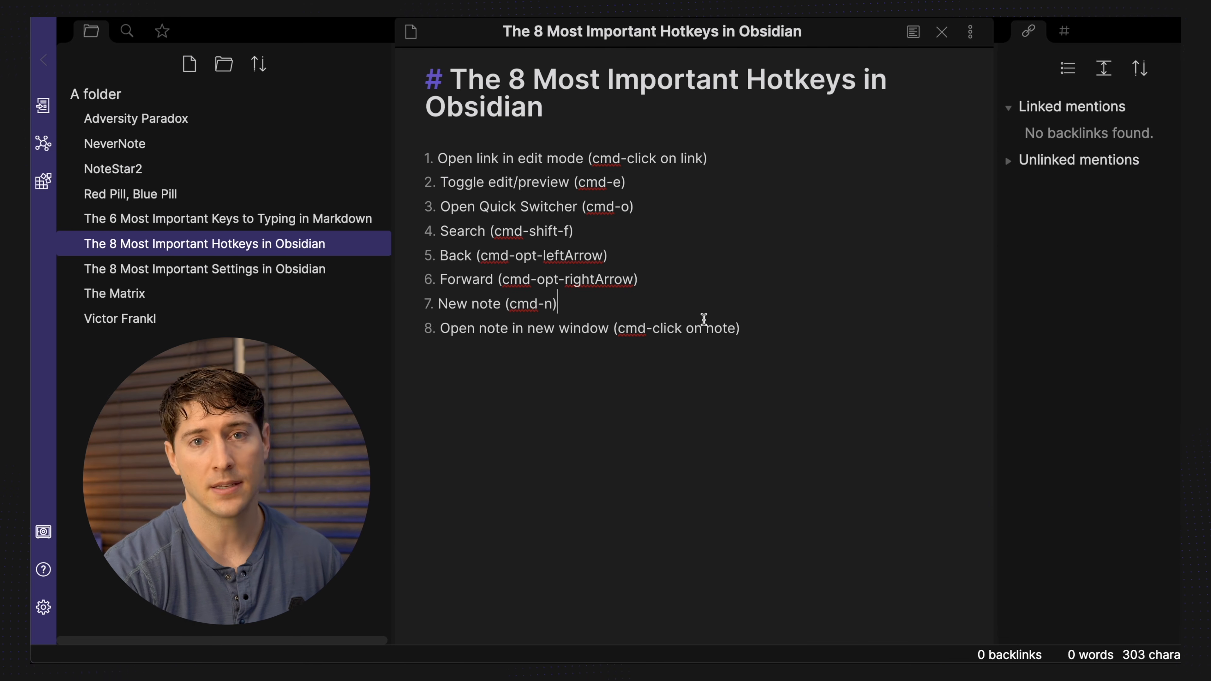
# Create a new note named "askdfjsakl" with the text "askdfjalsdkjf", and go back to the hotkeys note.
pyautogui.press('super+n')
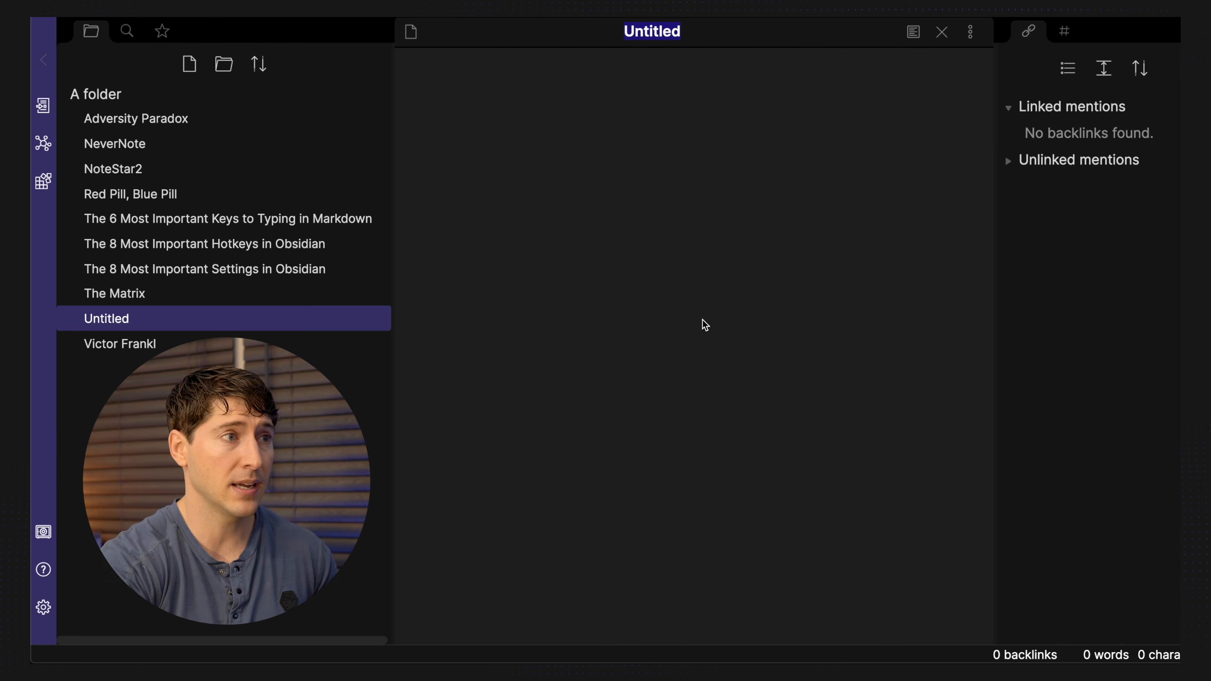
pyautogui.write('askdfjsakl')
pyautogui.press('Return')
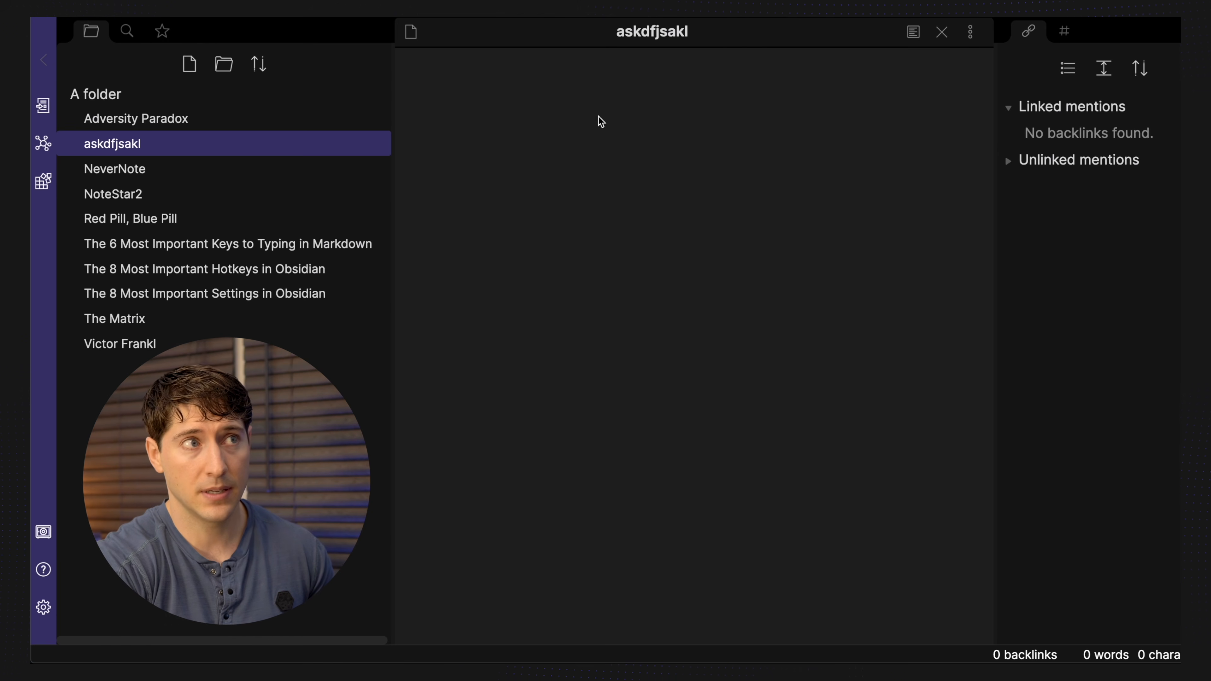
pyautogui.write('askdfjalsdkjf')
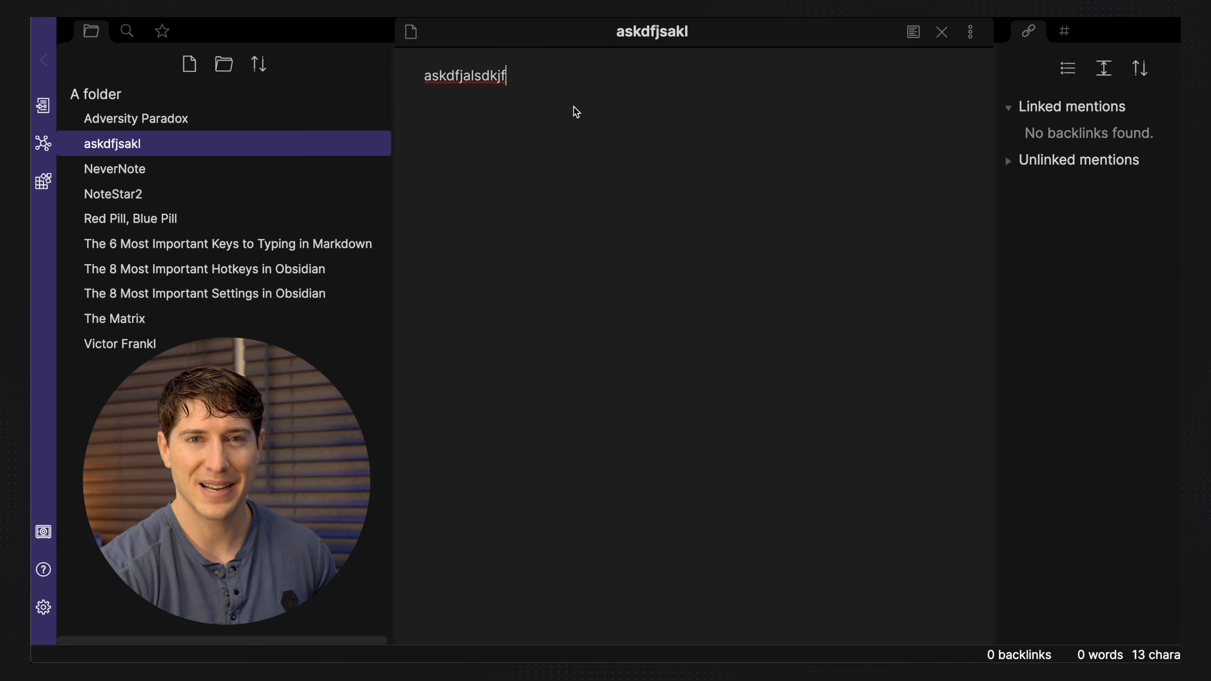
pyautogui.press('super+alt+Left')
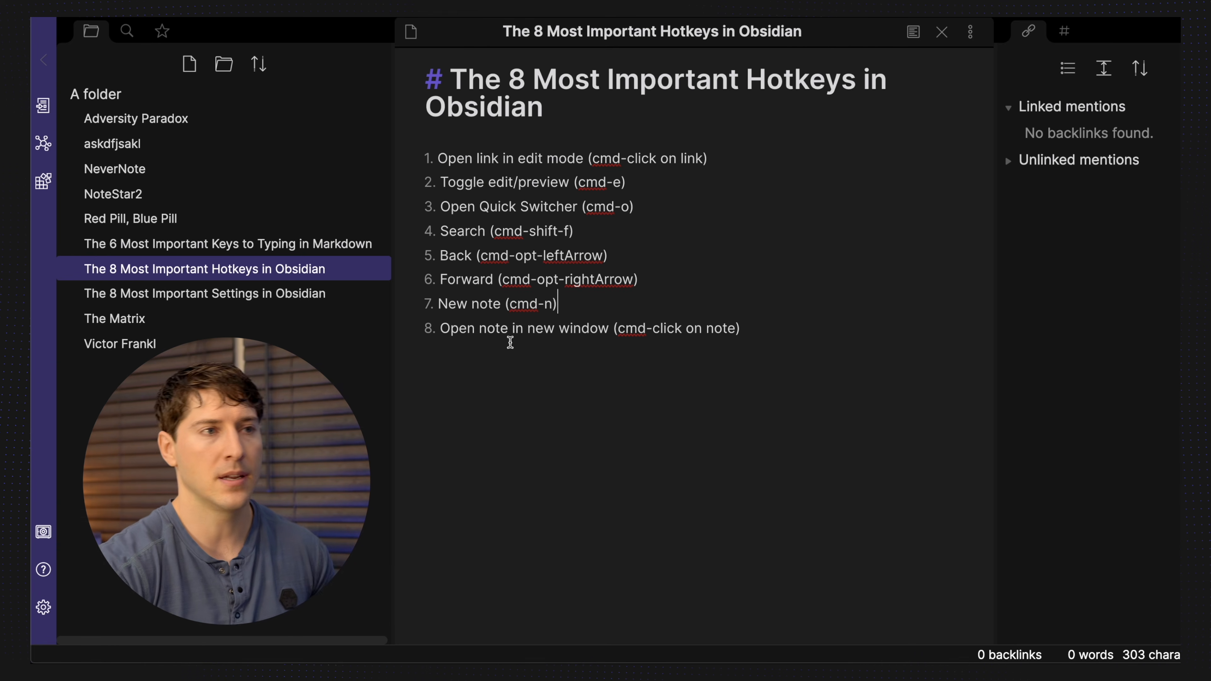
# Open the Red Pill, Blue Pill note in a new pane beside the hotkeys note.
pyautogui.click(683, 328)
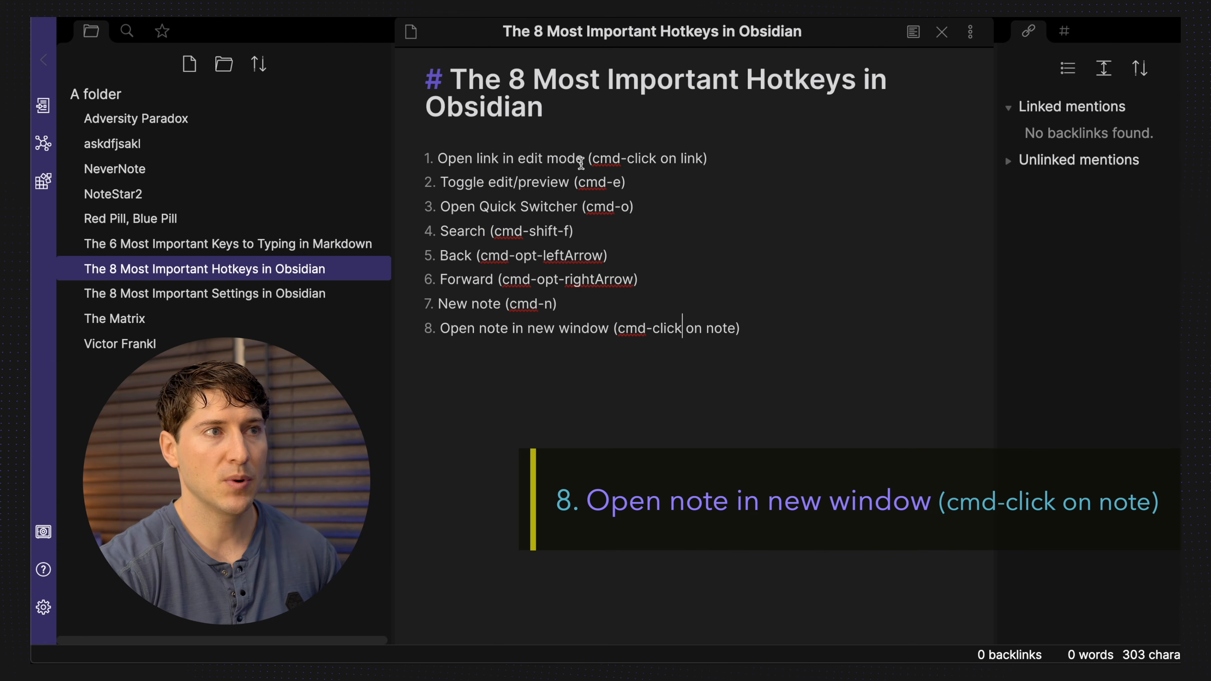
pyautogui.click(534, 158)
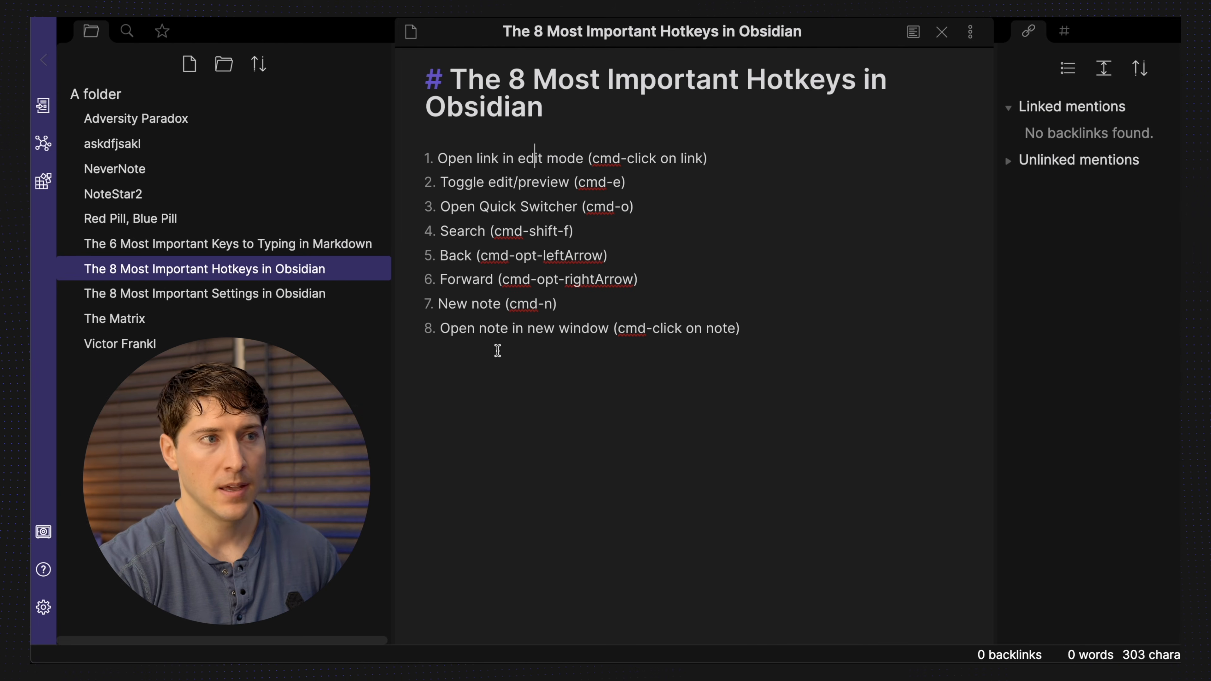
pyautogui.keyDown('super'); pyautogui.click(125, 220); pyautogui.keyUp('super')
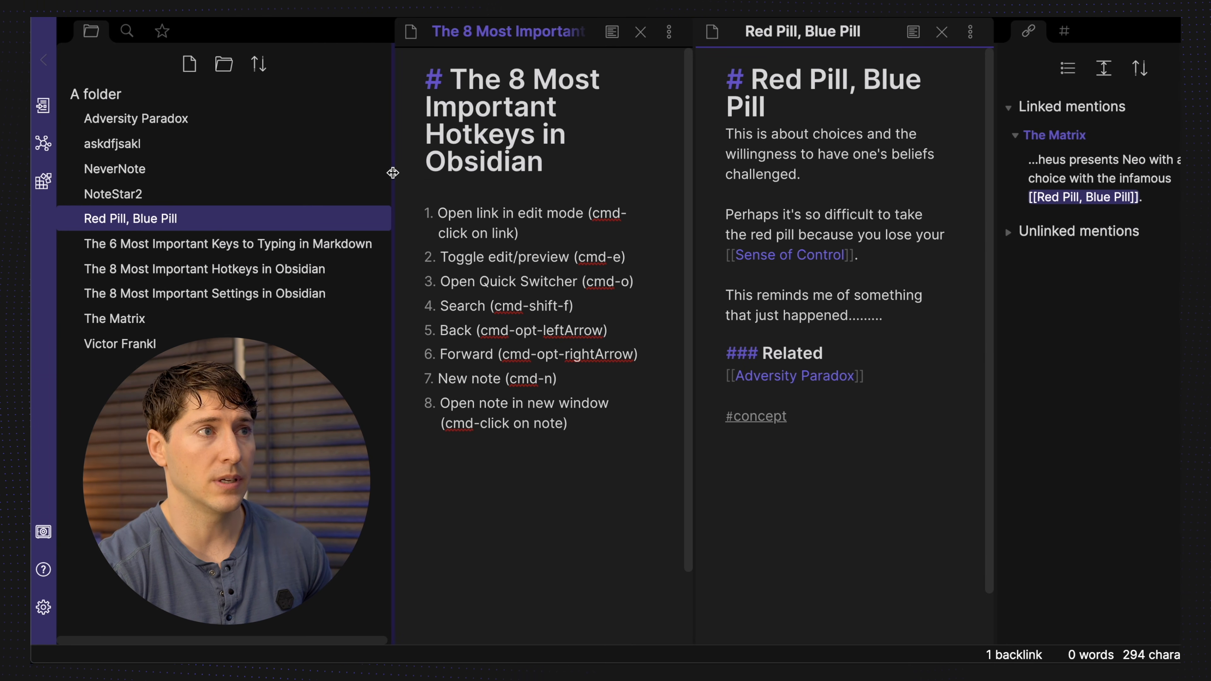
# Narrow the file list and the backlinks sidebar to widen the two note panes, and adjust the divider between the notes.
pyautogui.moveTo(391, 176); pyautogui.dragTo(227, 176)
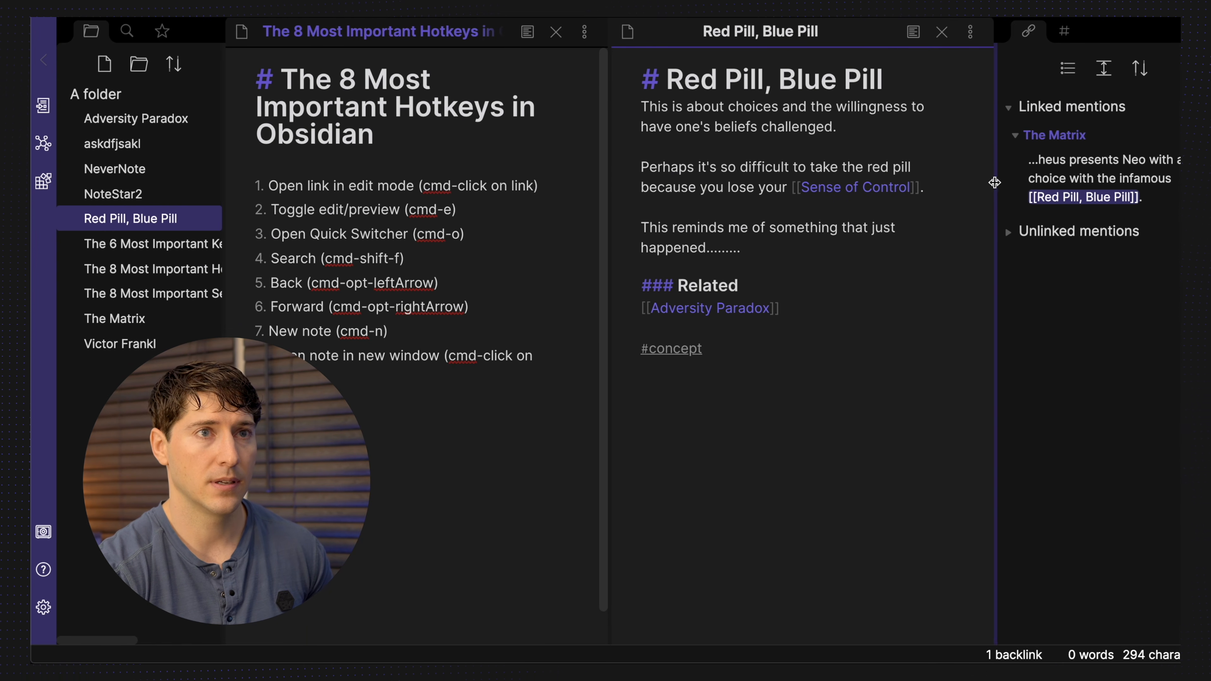
pyautogui.moveTo(996, 189); pyautogui.dragTo(1035, 186)
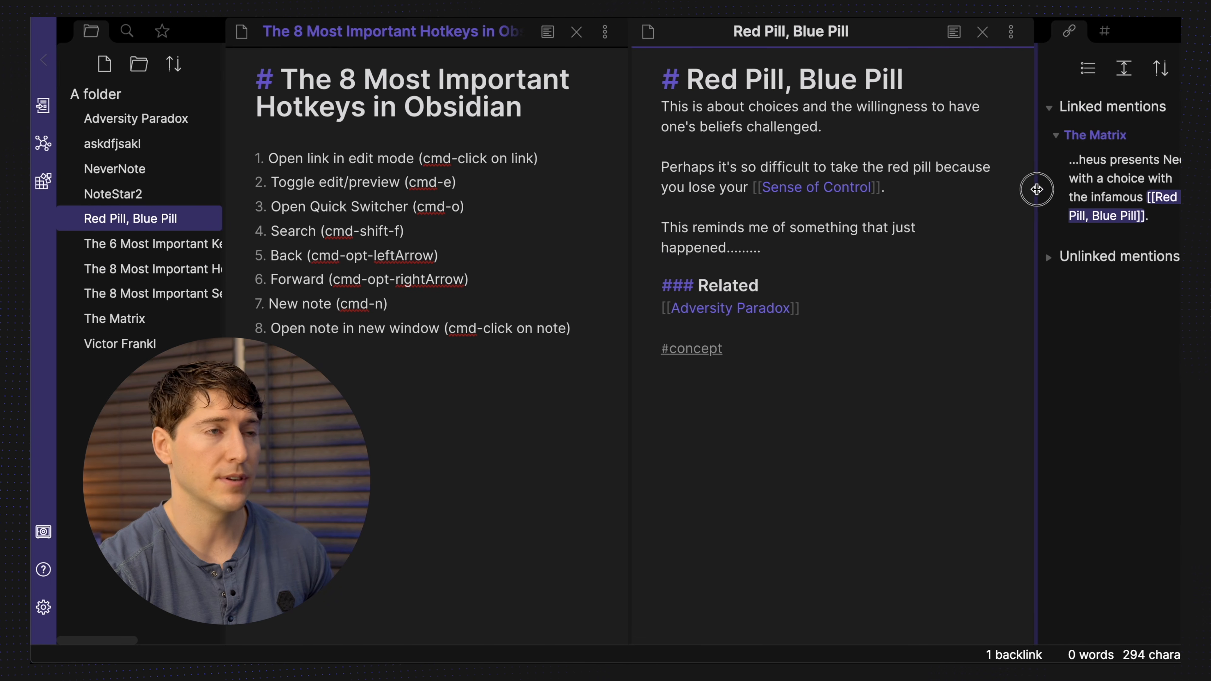
pyautogui.moveTo(630, 177); pyautogui.dragTo(628, 177)
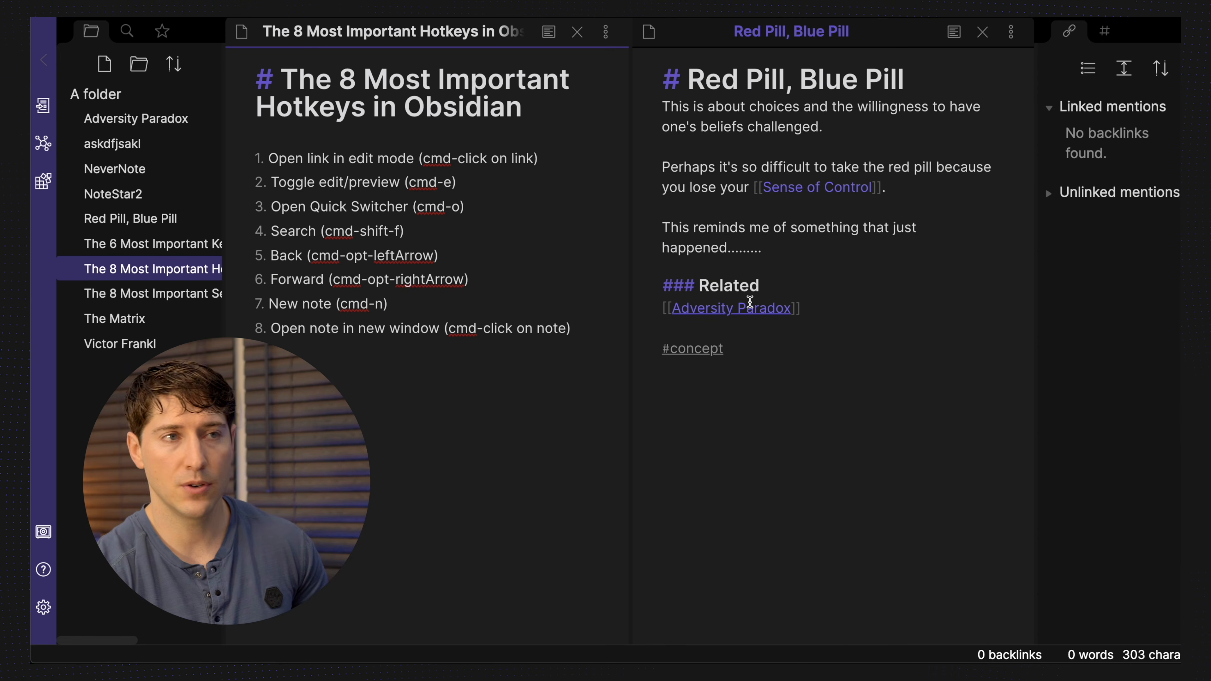
# Toggle the Red Pill, Blue Pill note and the hotkeys note between edit and preview, leaving both in edit mode.
pyautogui.click(875, 285)
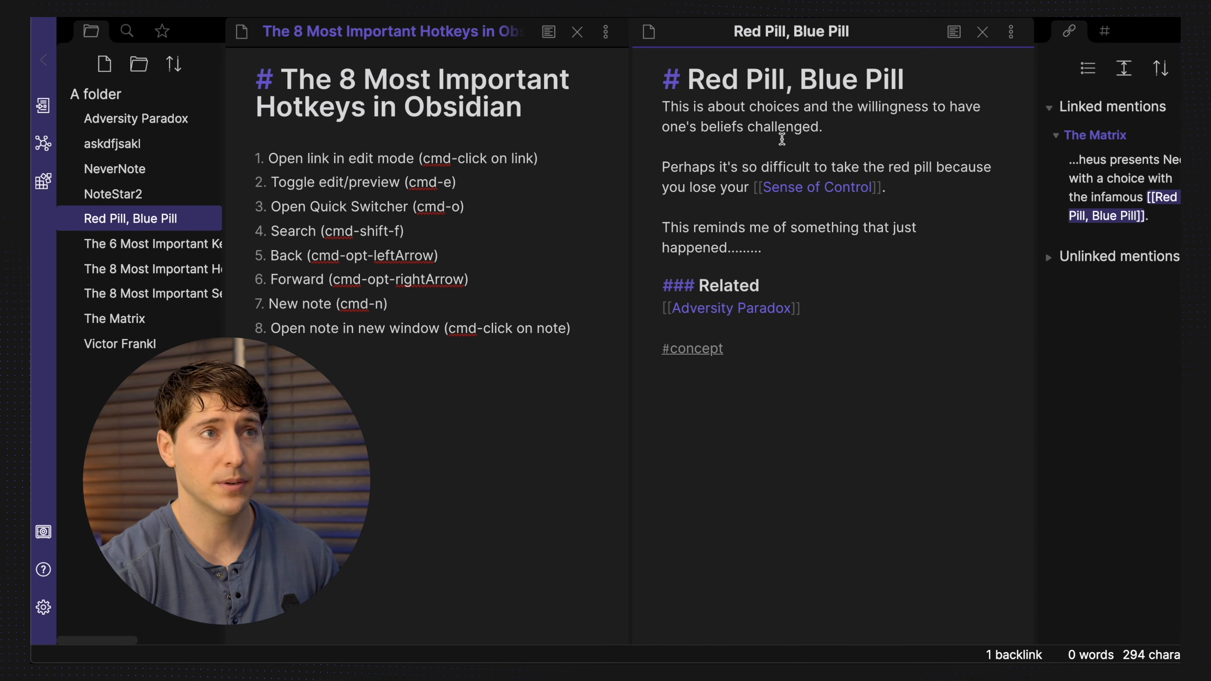
pyautogui.press('super+e')
pyautogui.press('super+e')
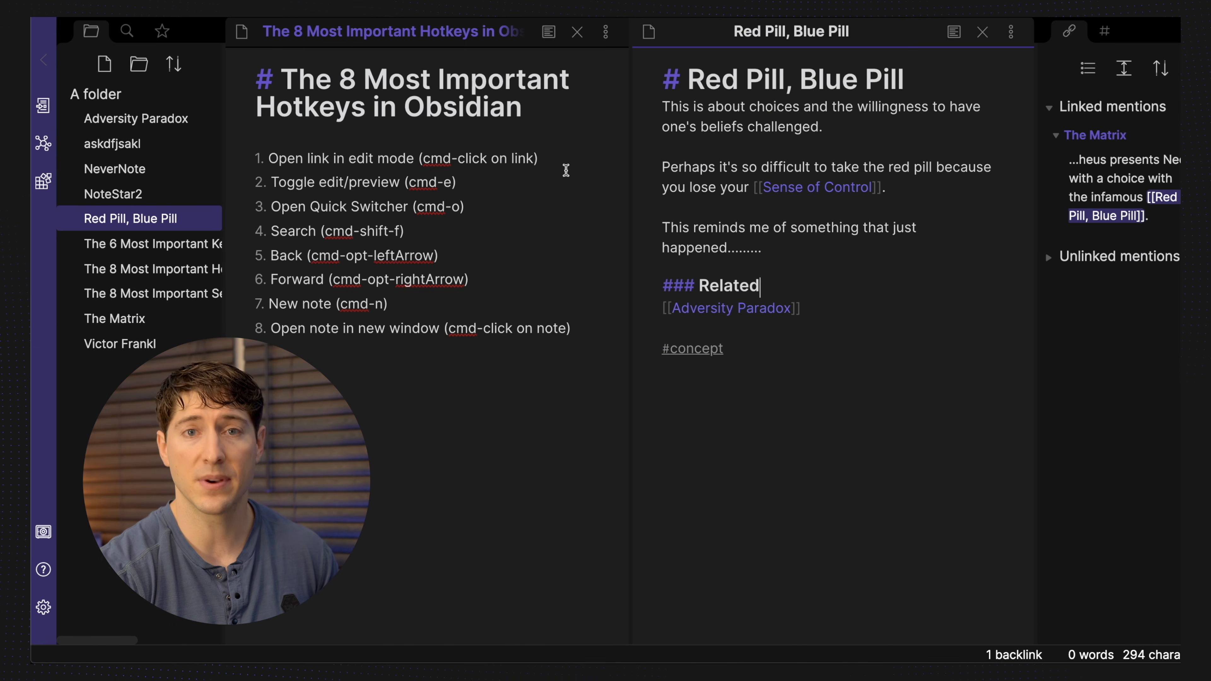
pyautogui.click(459, 171)
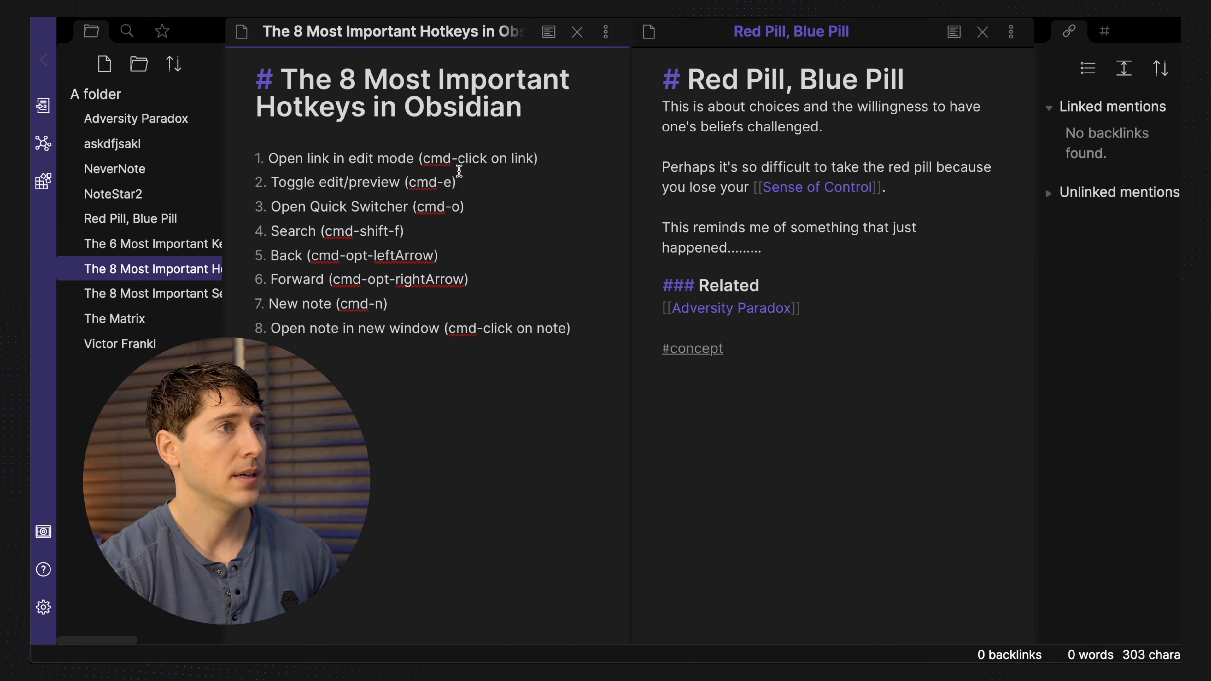
pyautogui.press('super+e')
pyautogui.press('super+e')
pyautogui.press('super+e')
pyautogui.press('super+e')
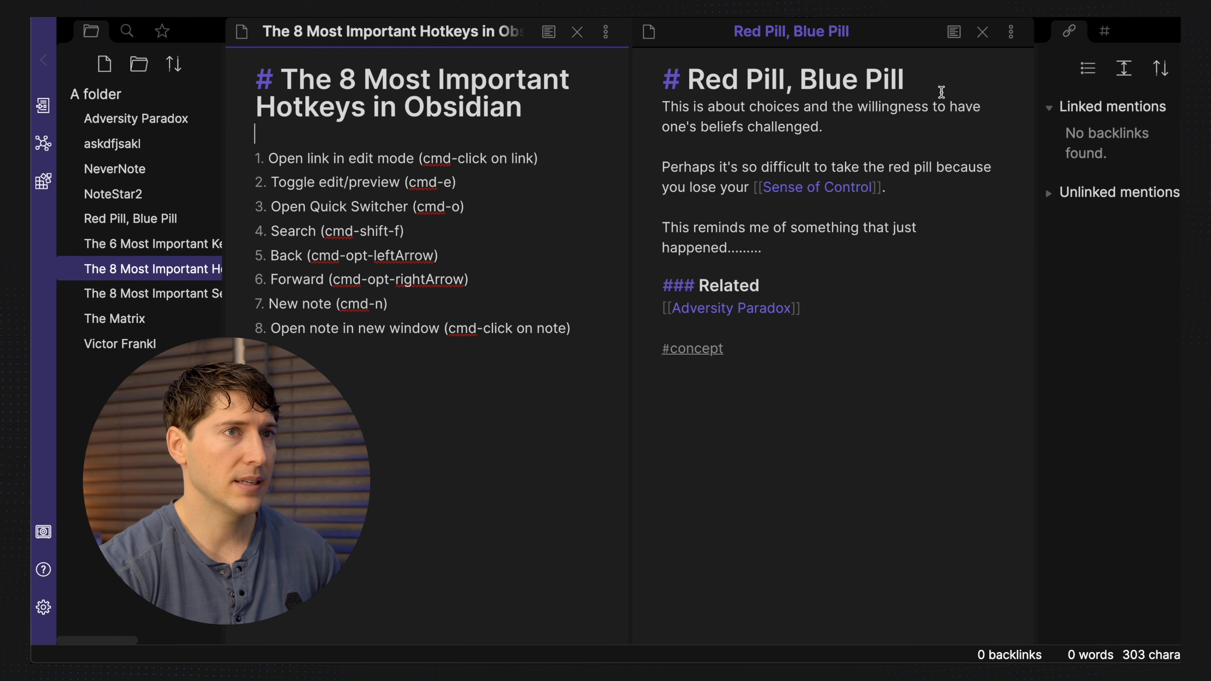
# Open Adversity Paradox in place of Red Pill, Blue Pill through the Quick Switcher by searching for "adver".
pyautogui.click(823, 128)
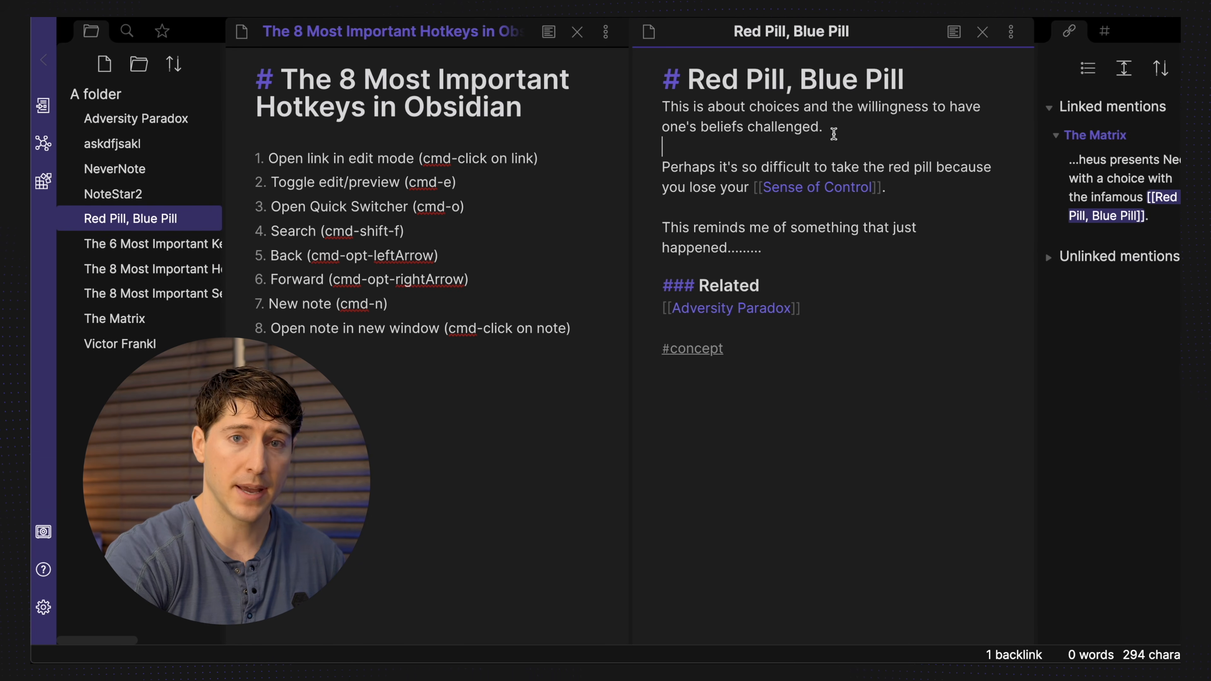
pyautogui.press('super+o')
pyautogui.write('adver')
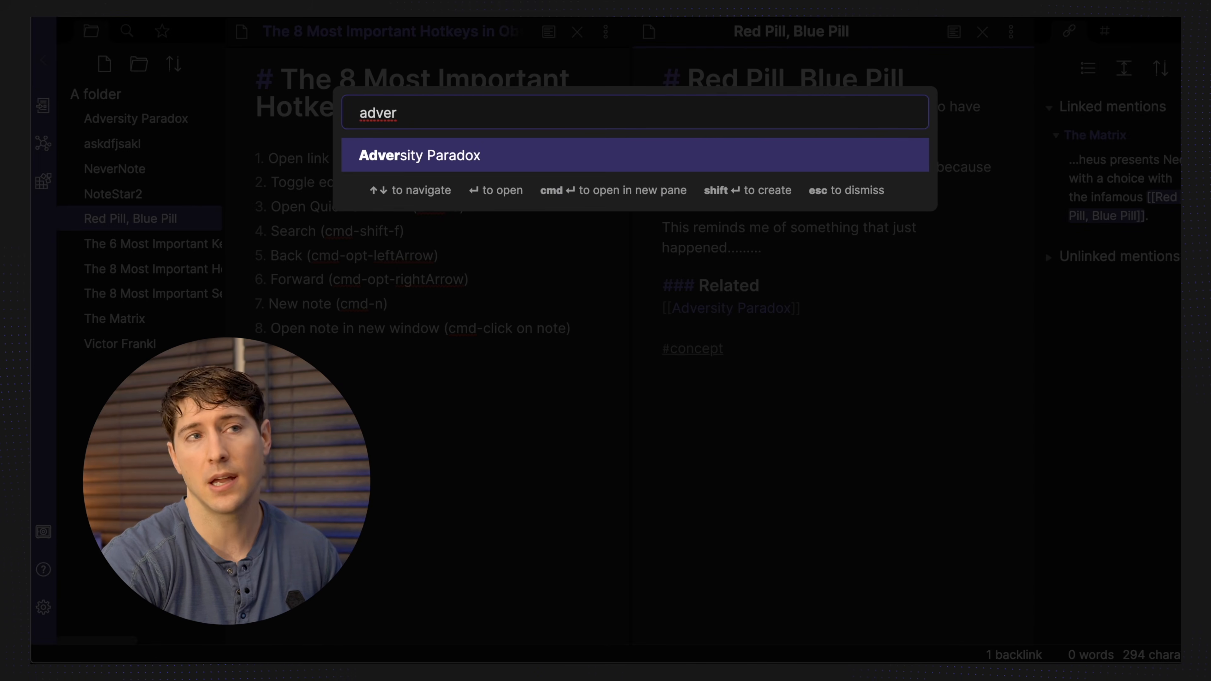
pyautogui.press('Return')
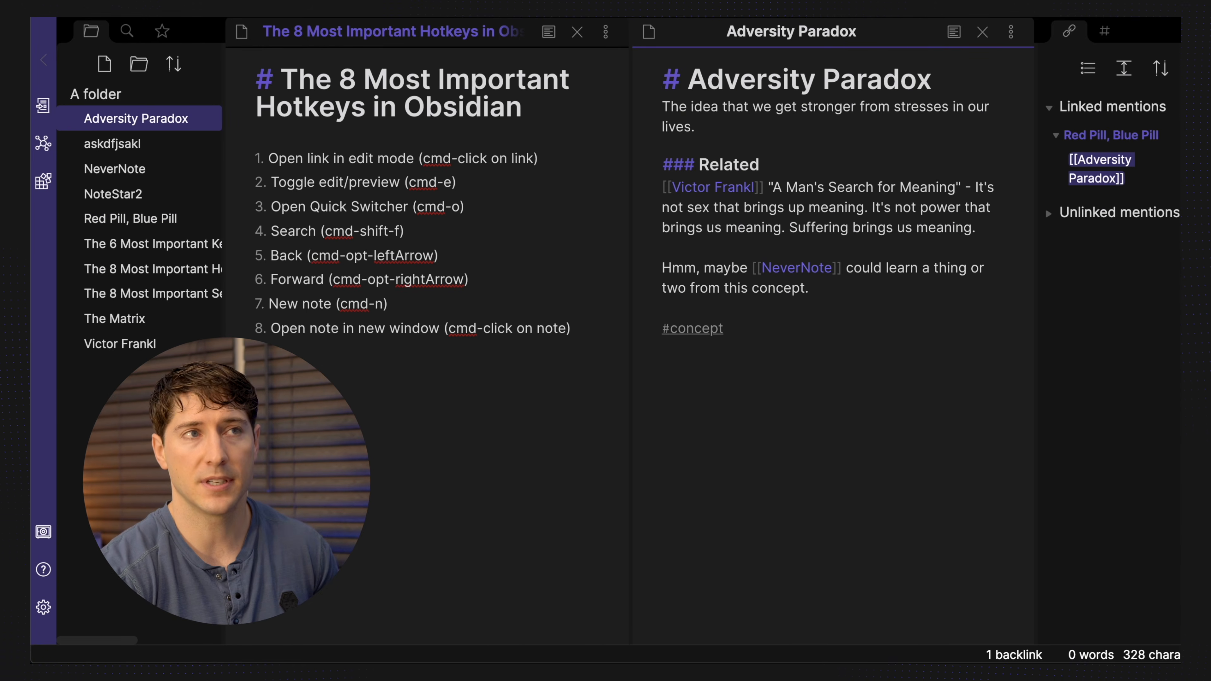